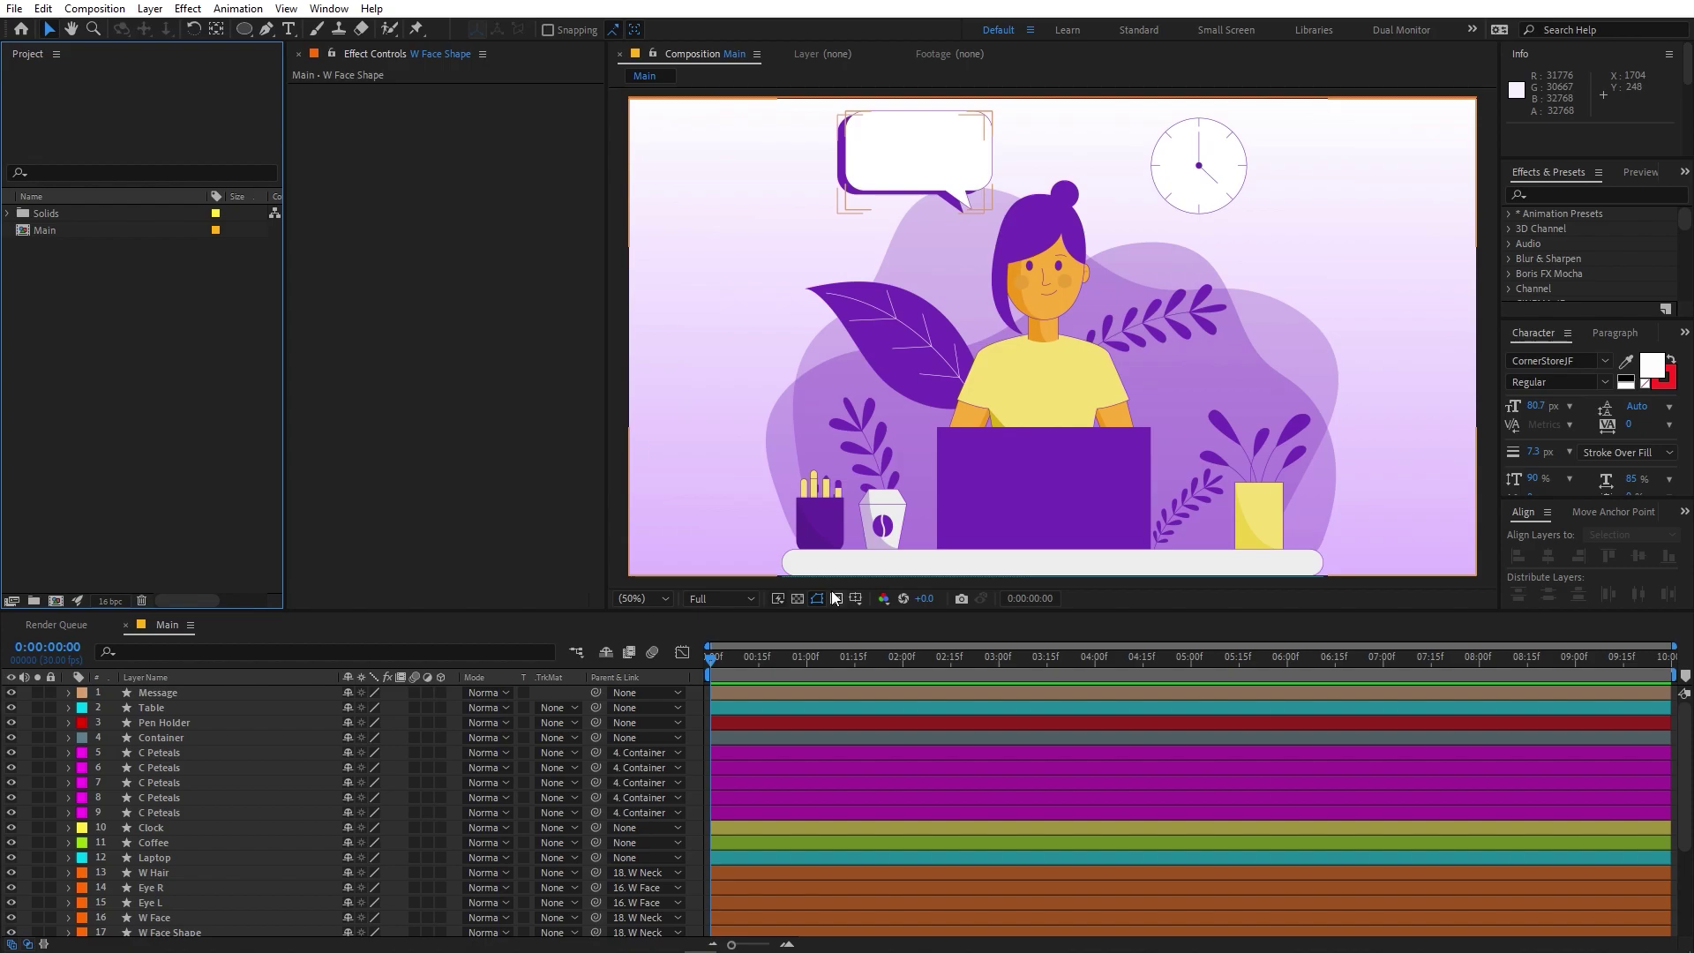
# Examine the layer stack of the Main composition, from the Message layer down to the BG layers
pyautogui.click(835, 599)
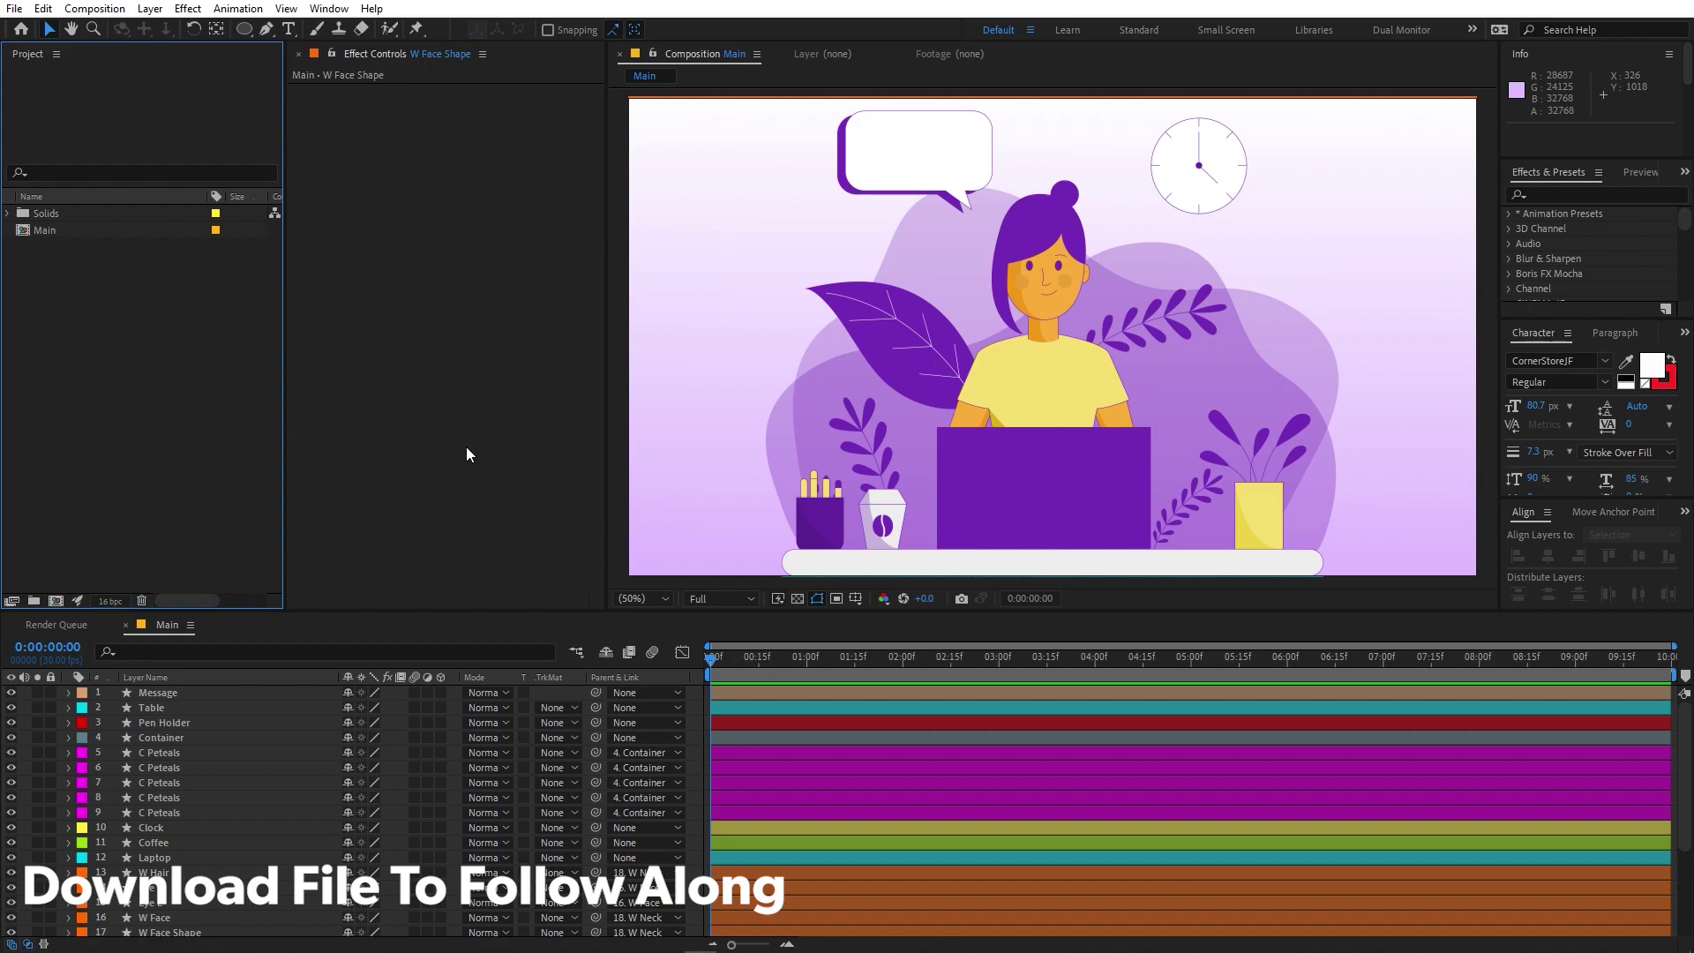
pyautogui.click(159, 693)
pyautogui.scroll(-5, 187, 766)
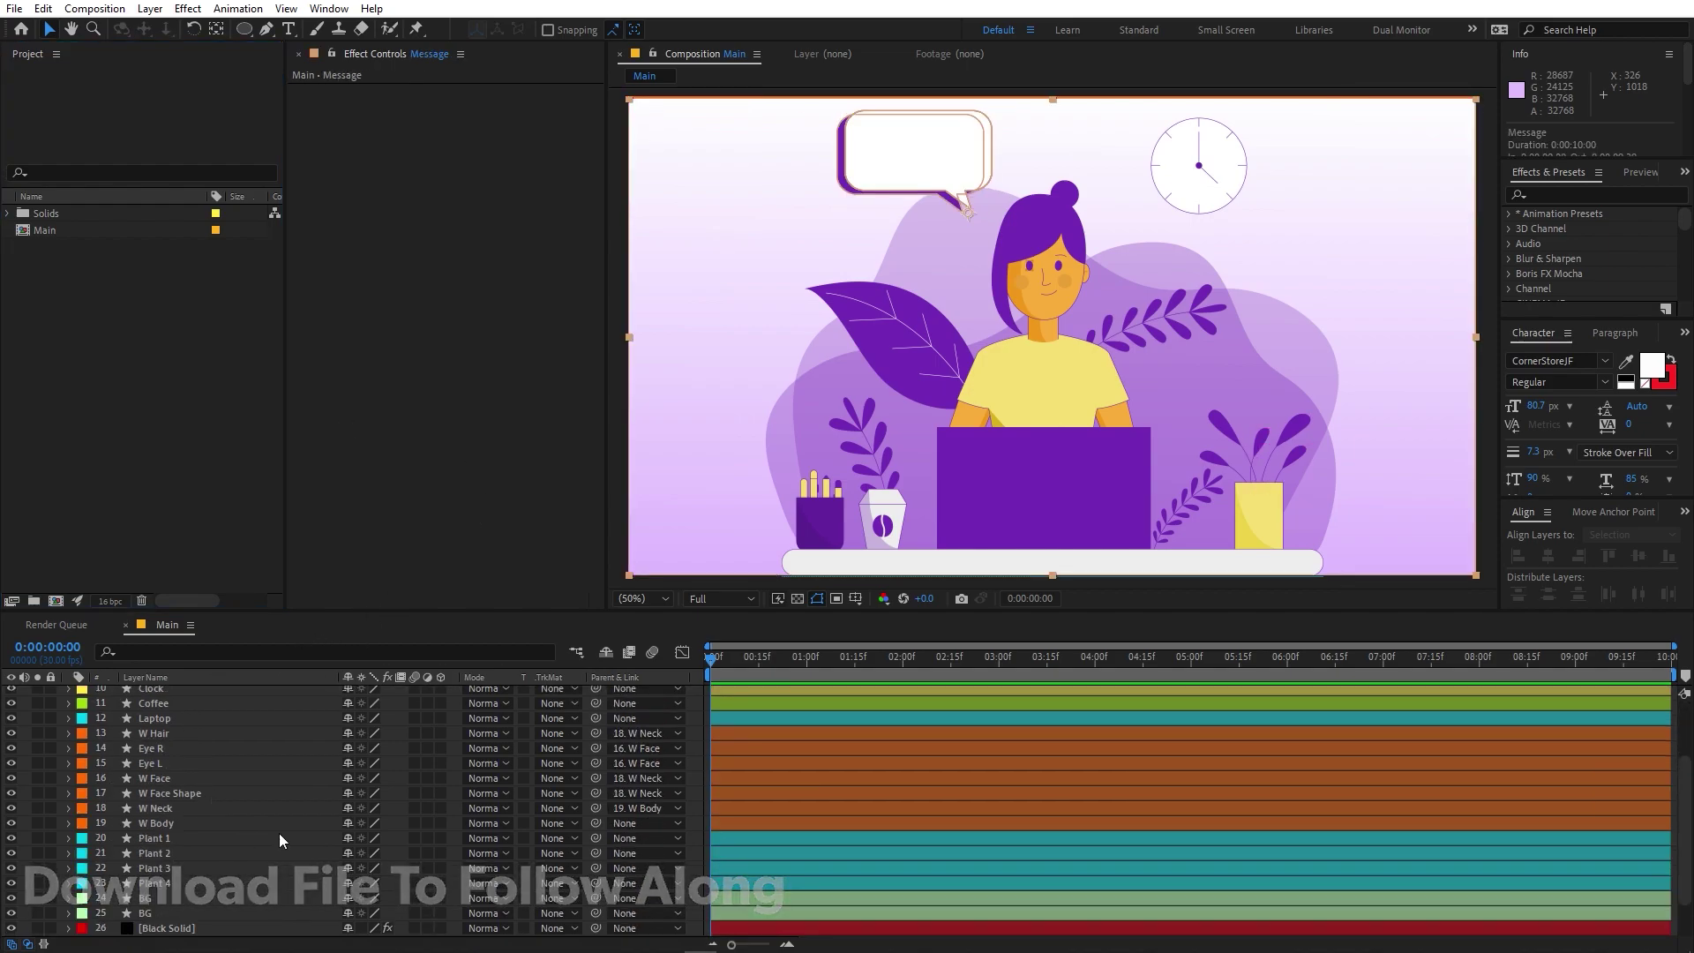
pyautogui.click(176, 917)
pyautogui.scroll(5, 172, 907)
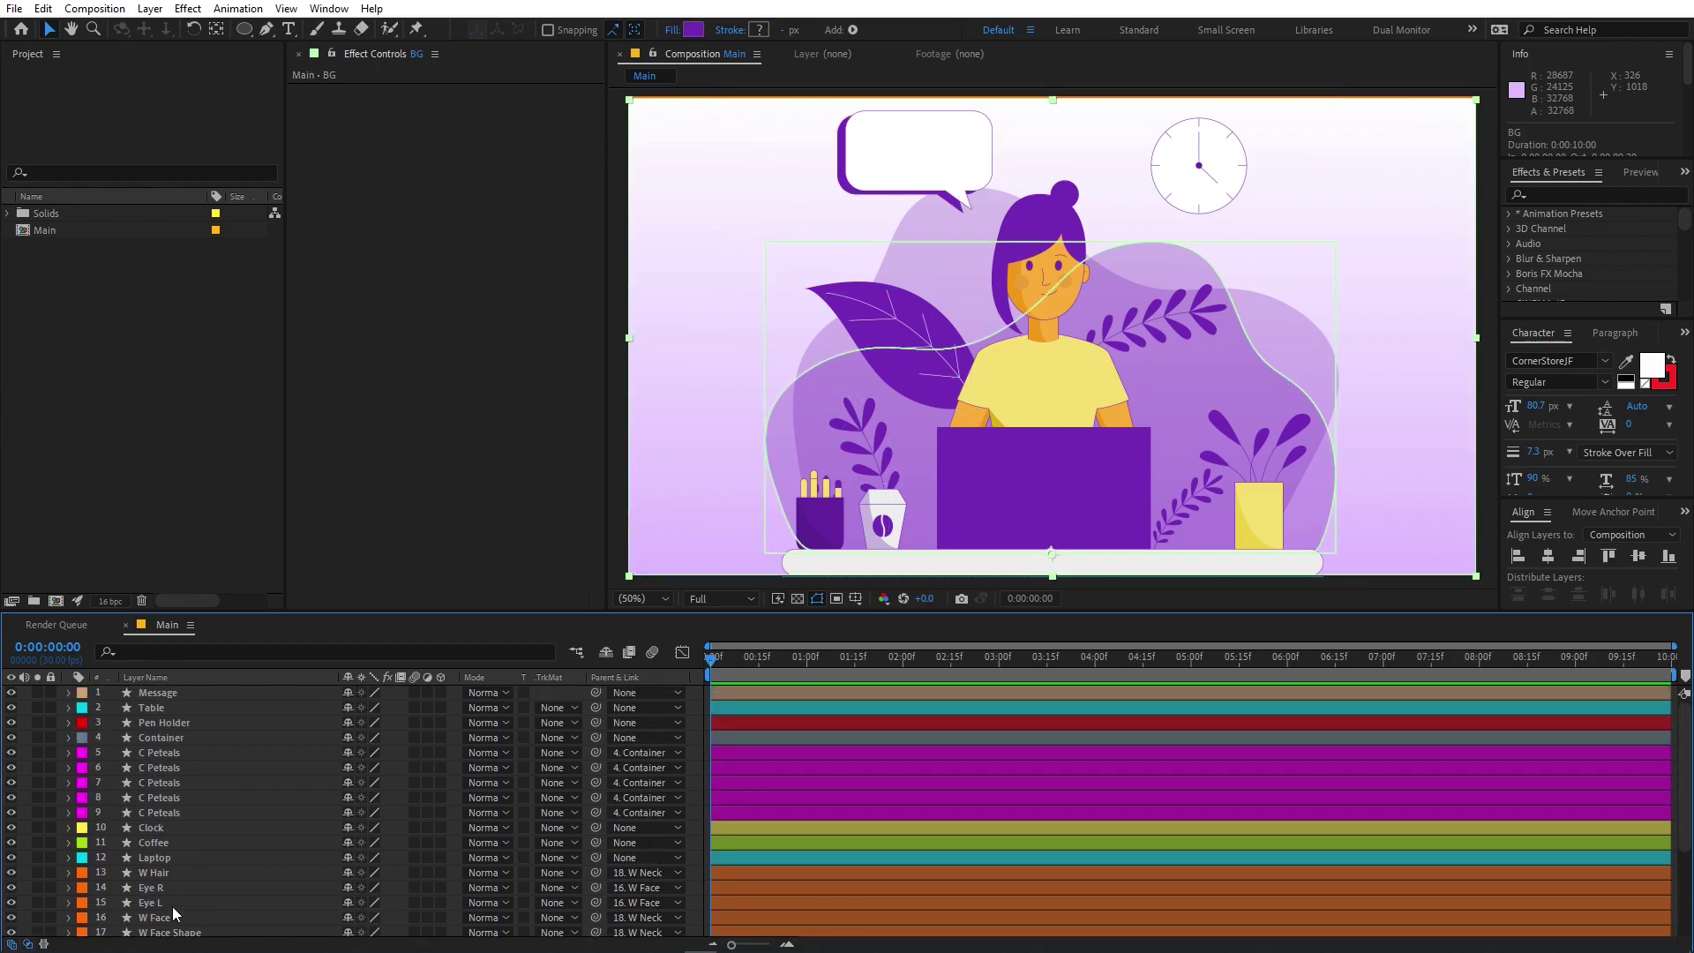
pyautogui.click(210, 524)
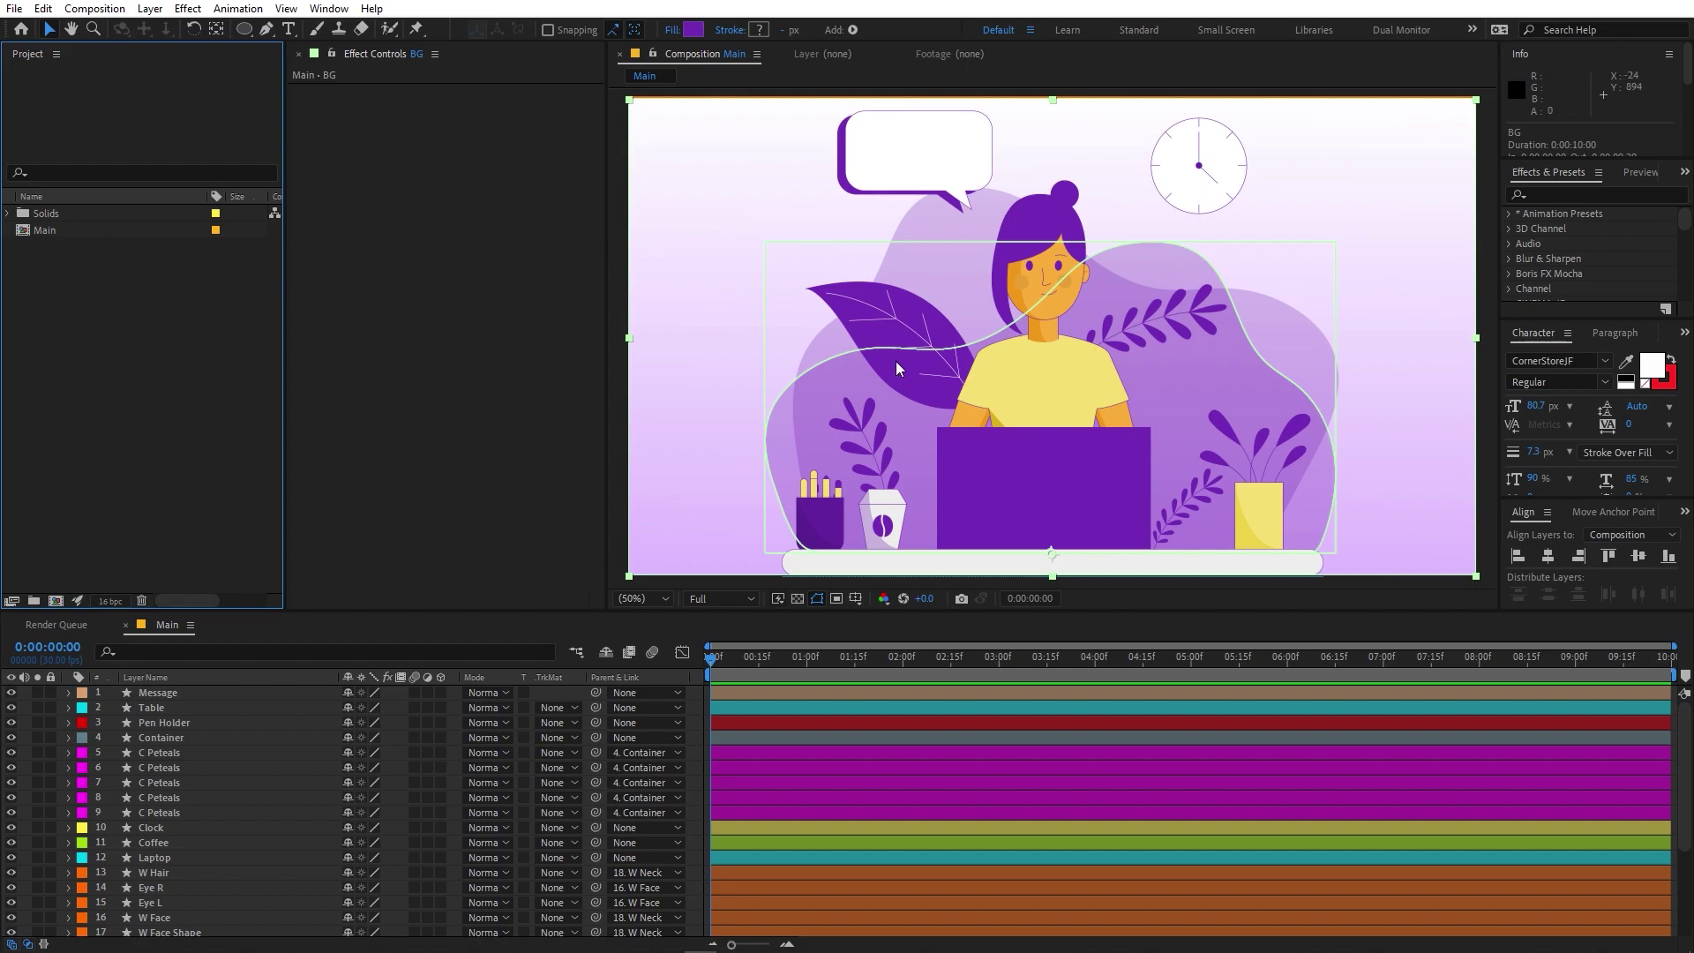
pyautogui.scroll(-5, 225, 794)
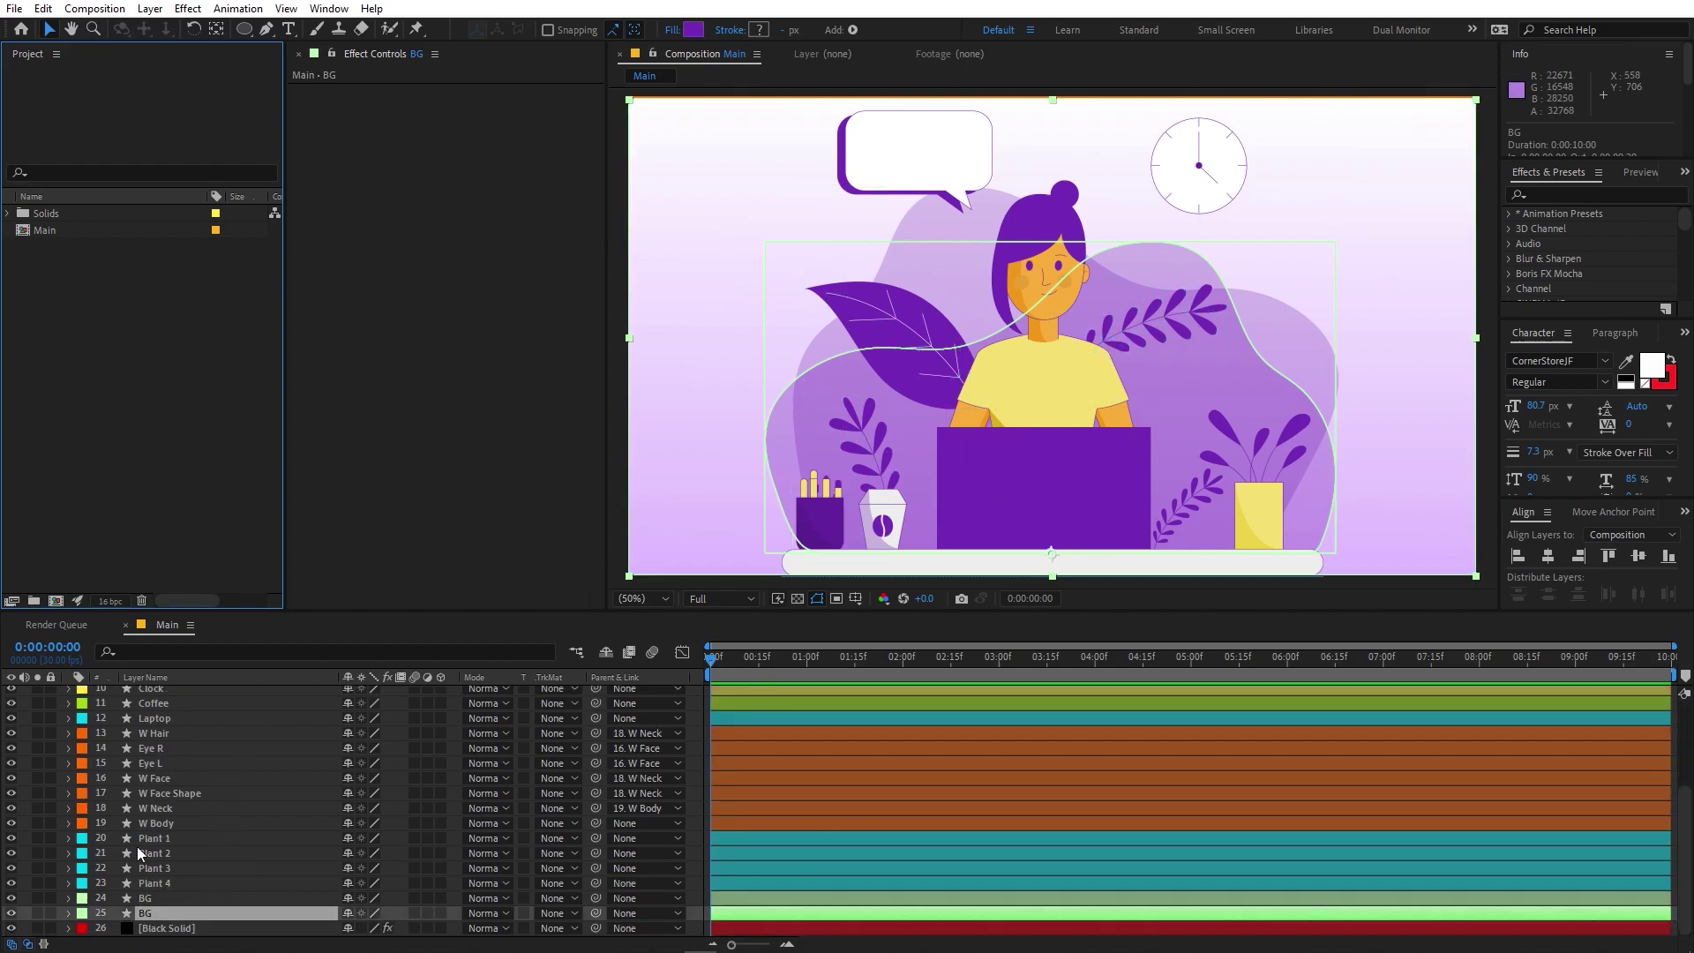
pyautogui.scroll(5, 161, 778)
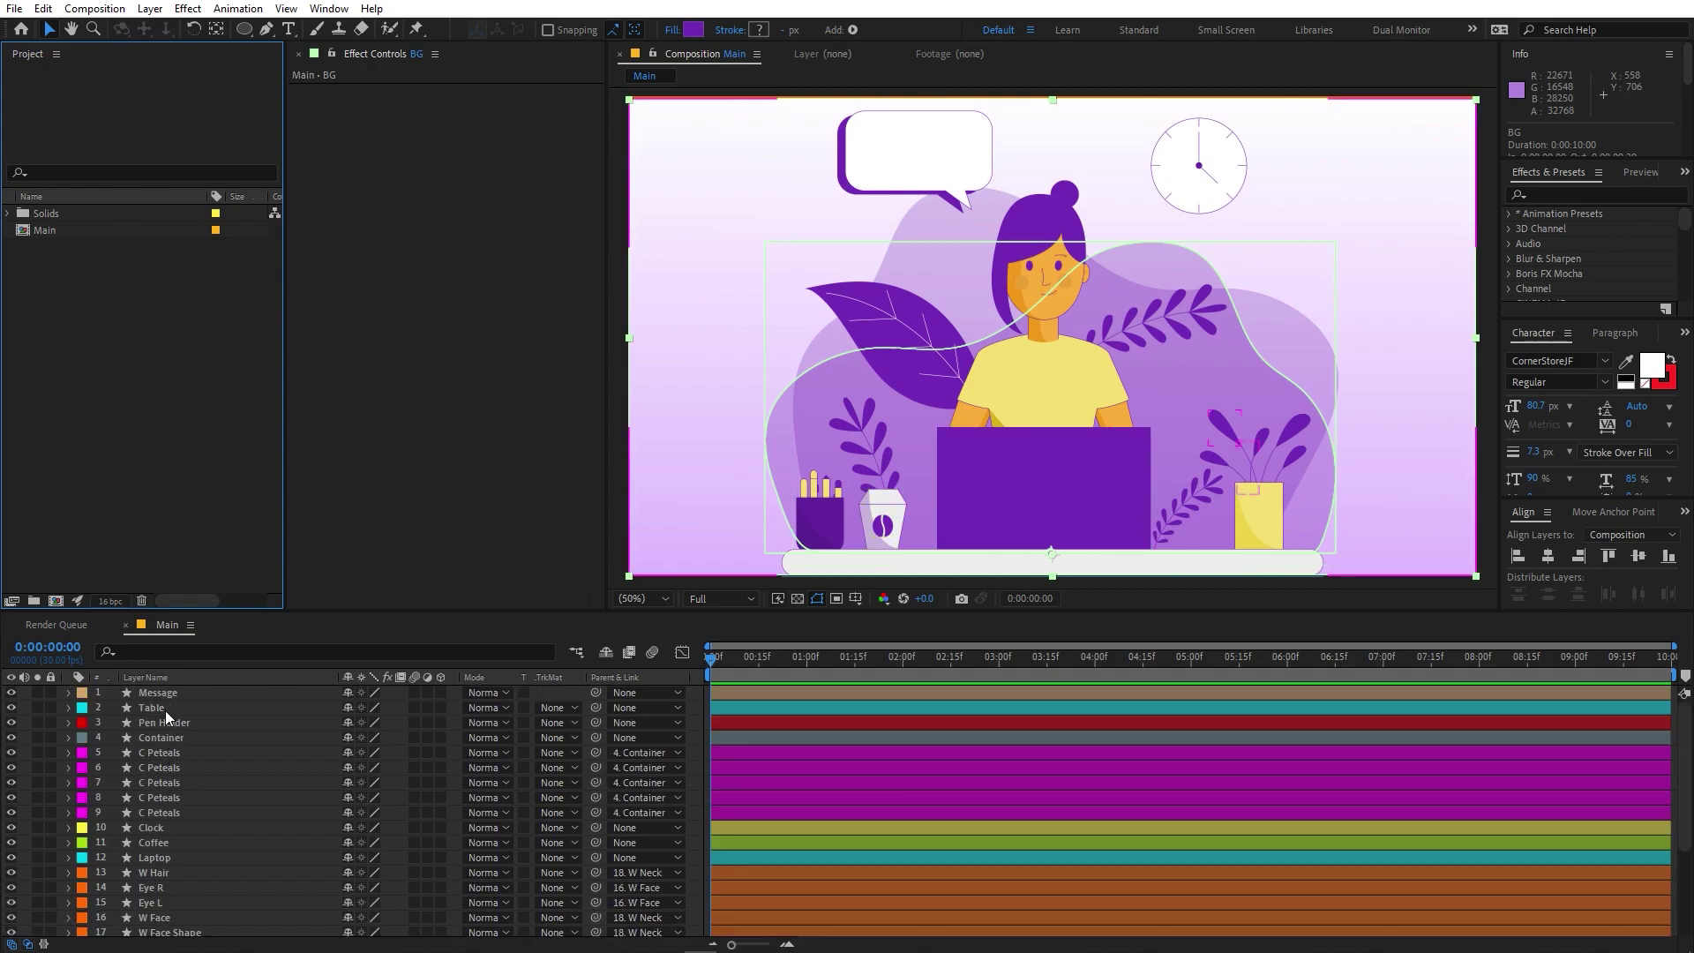
# Hide all layers from Message through Plant 4, leaving only the BG layers and the Black Solid visible
pyautogui.click(159, 694)
pyautogui.scroll(-5, 210, 803)
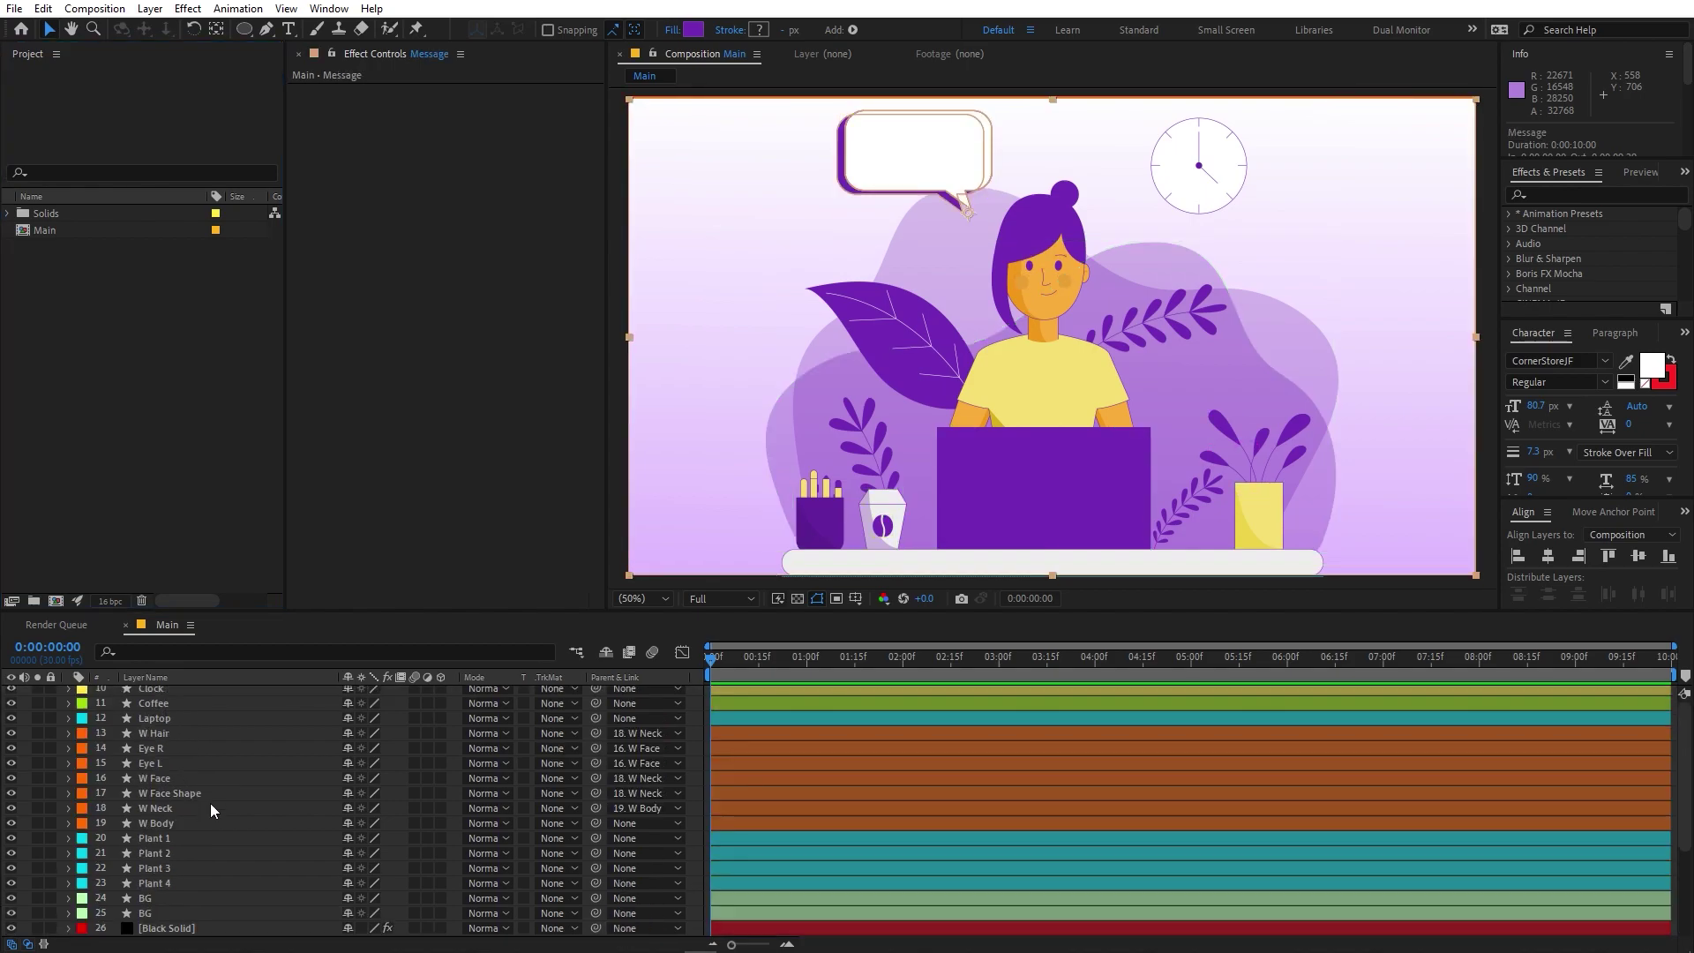
pyautogui.keyDown('shift'); pyautogui.click(155, 884); pyautogui.keyUp('shift')
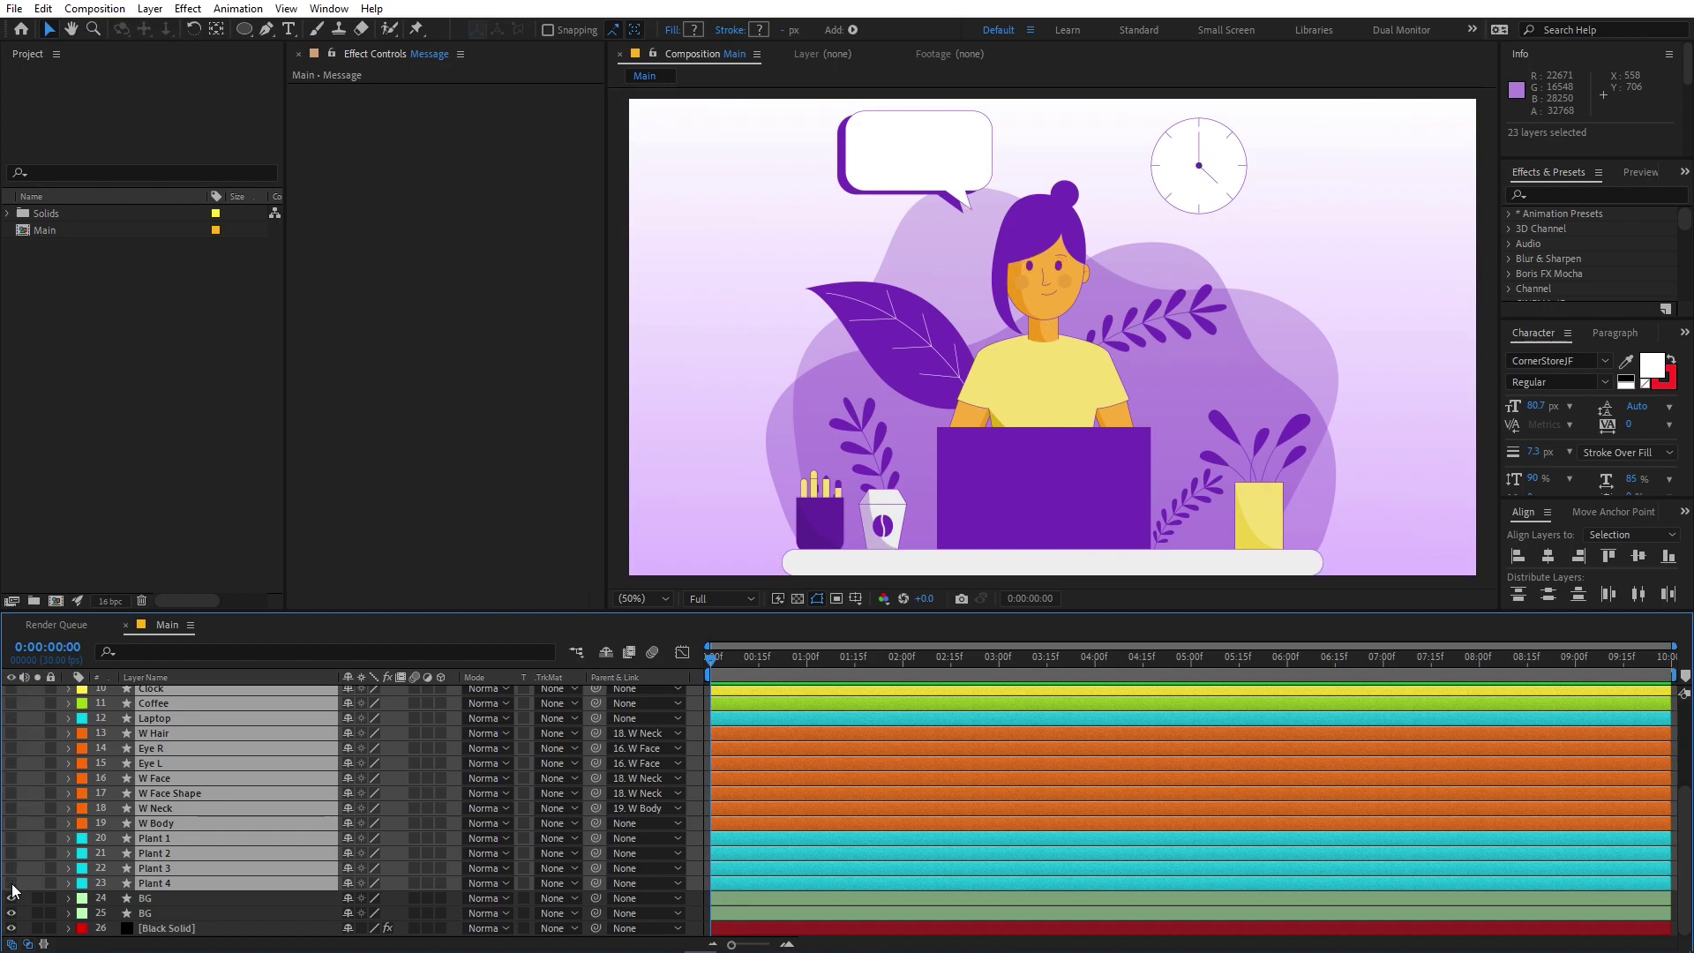
# Apply the Turbulent Displace effect to the upper BG layer and set its Amount to 20
pyautogui.click(211, 911)
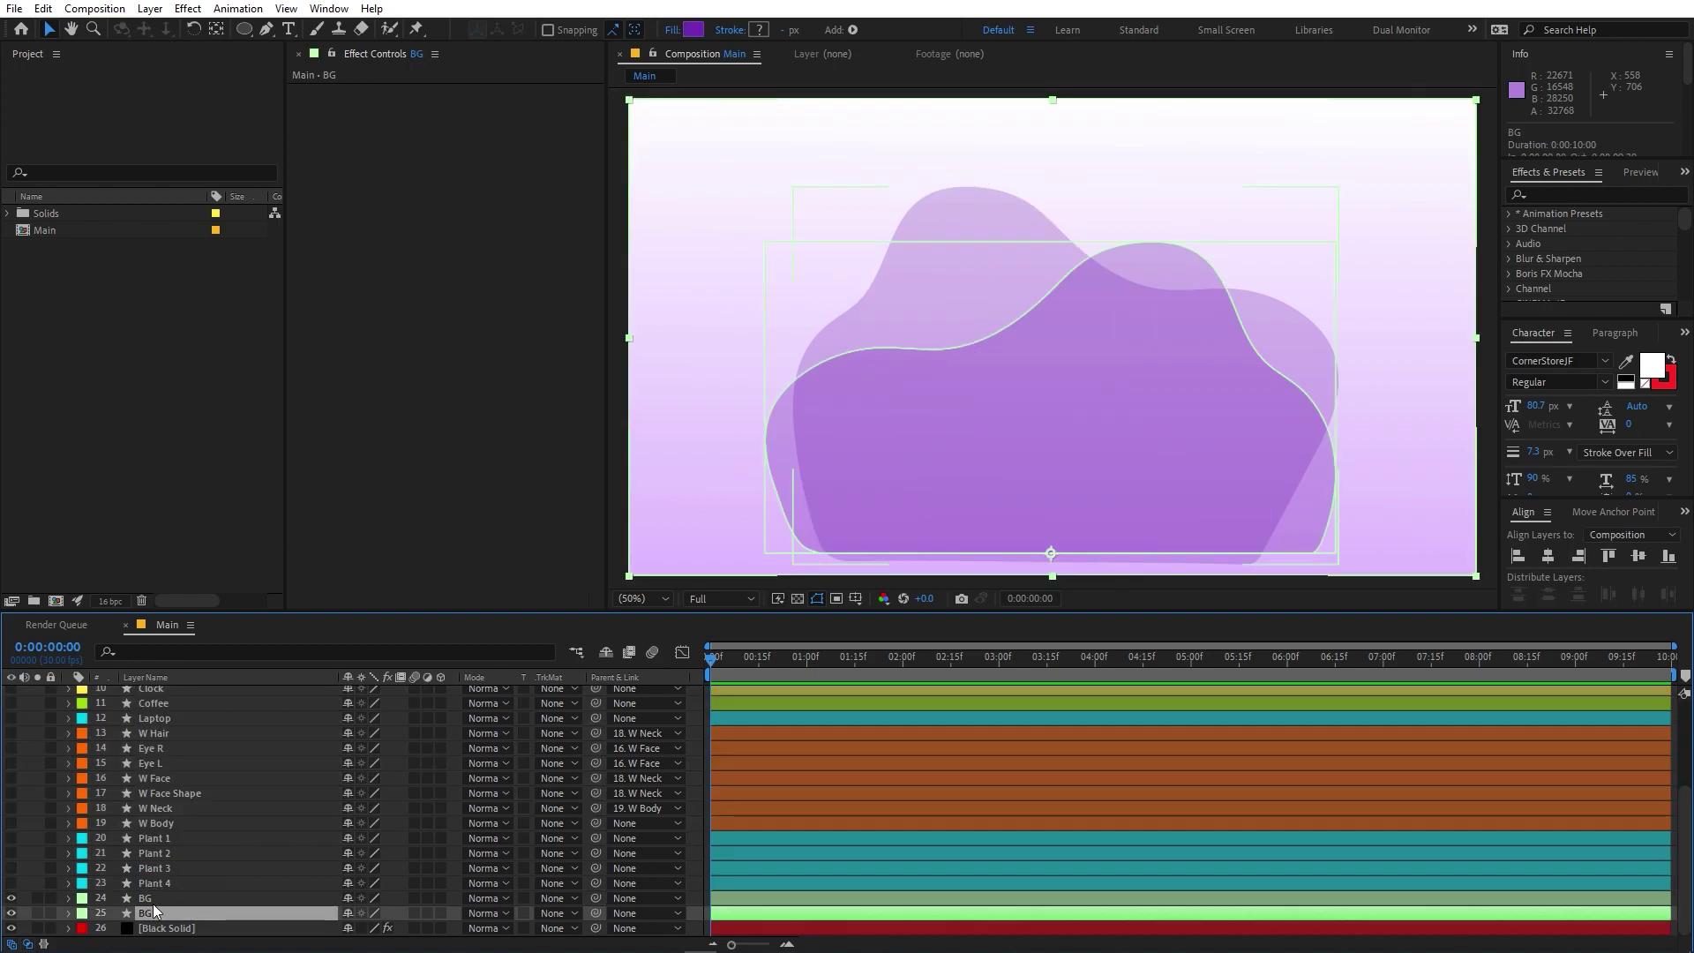
pyautogui.click(1548, 194)
pyautogui.write('tur')
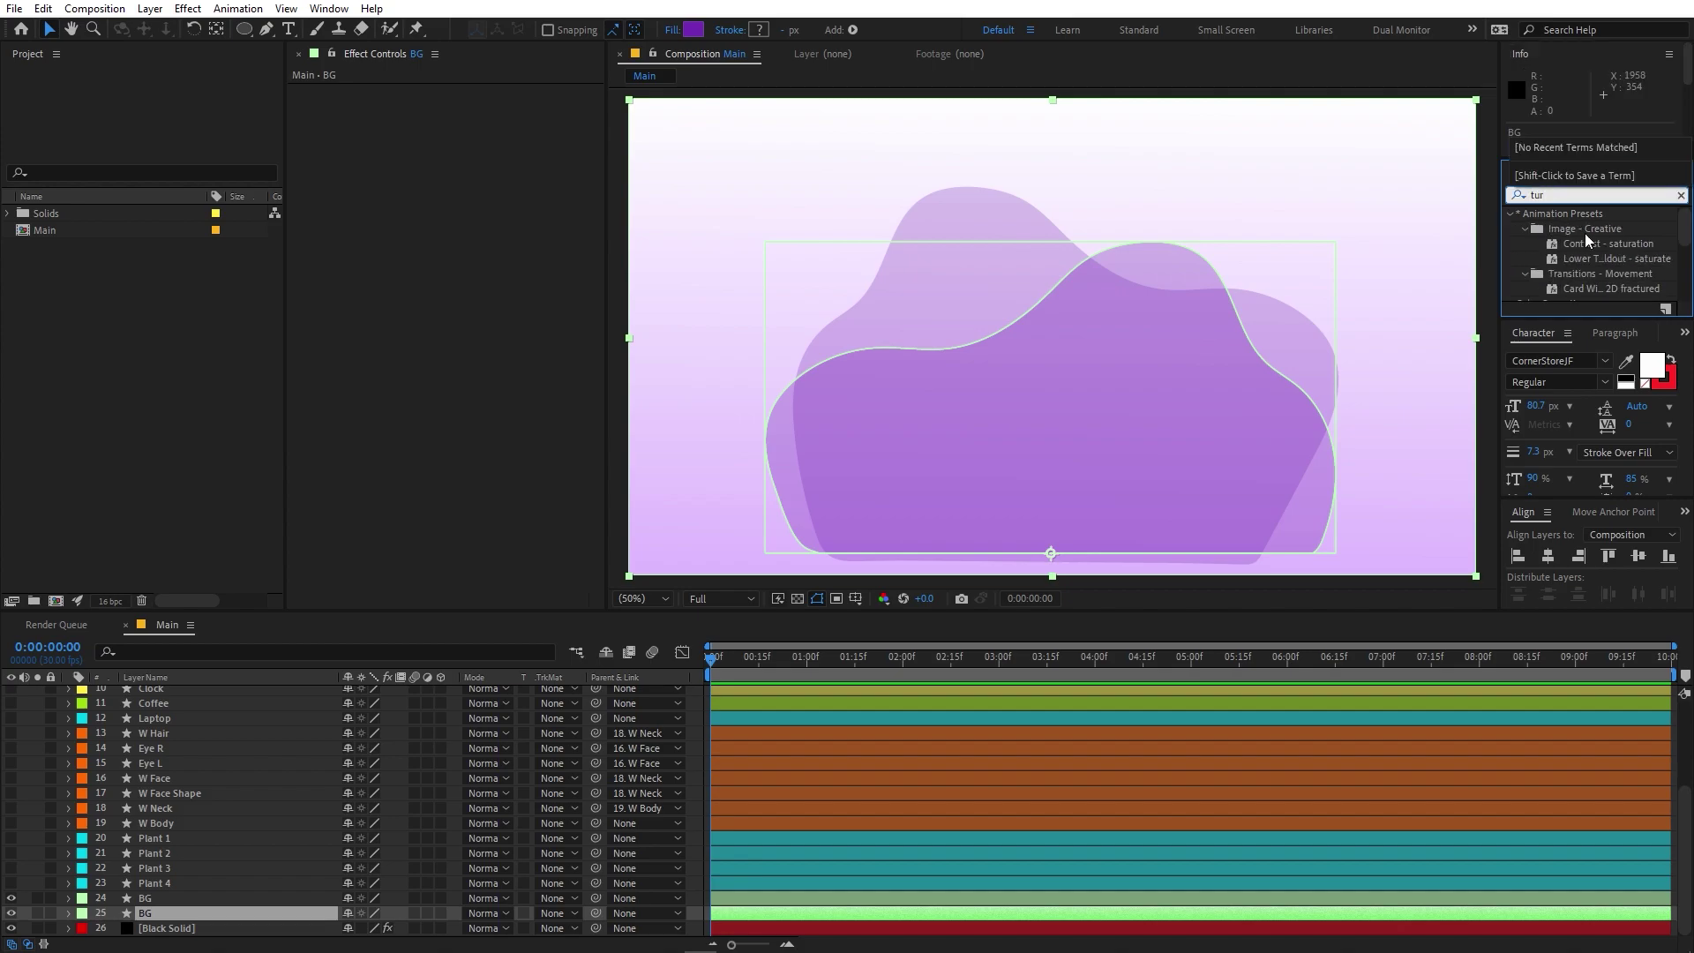
pyautogui.scroll(-5, 1585, 233)
pyautogui.moveTo(1589, 235); pyautogui.dragTo(132, 893)
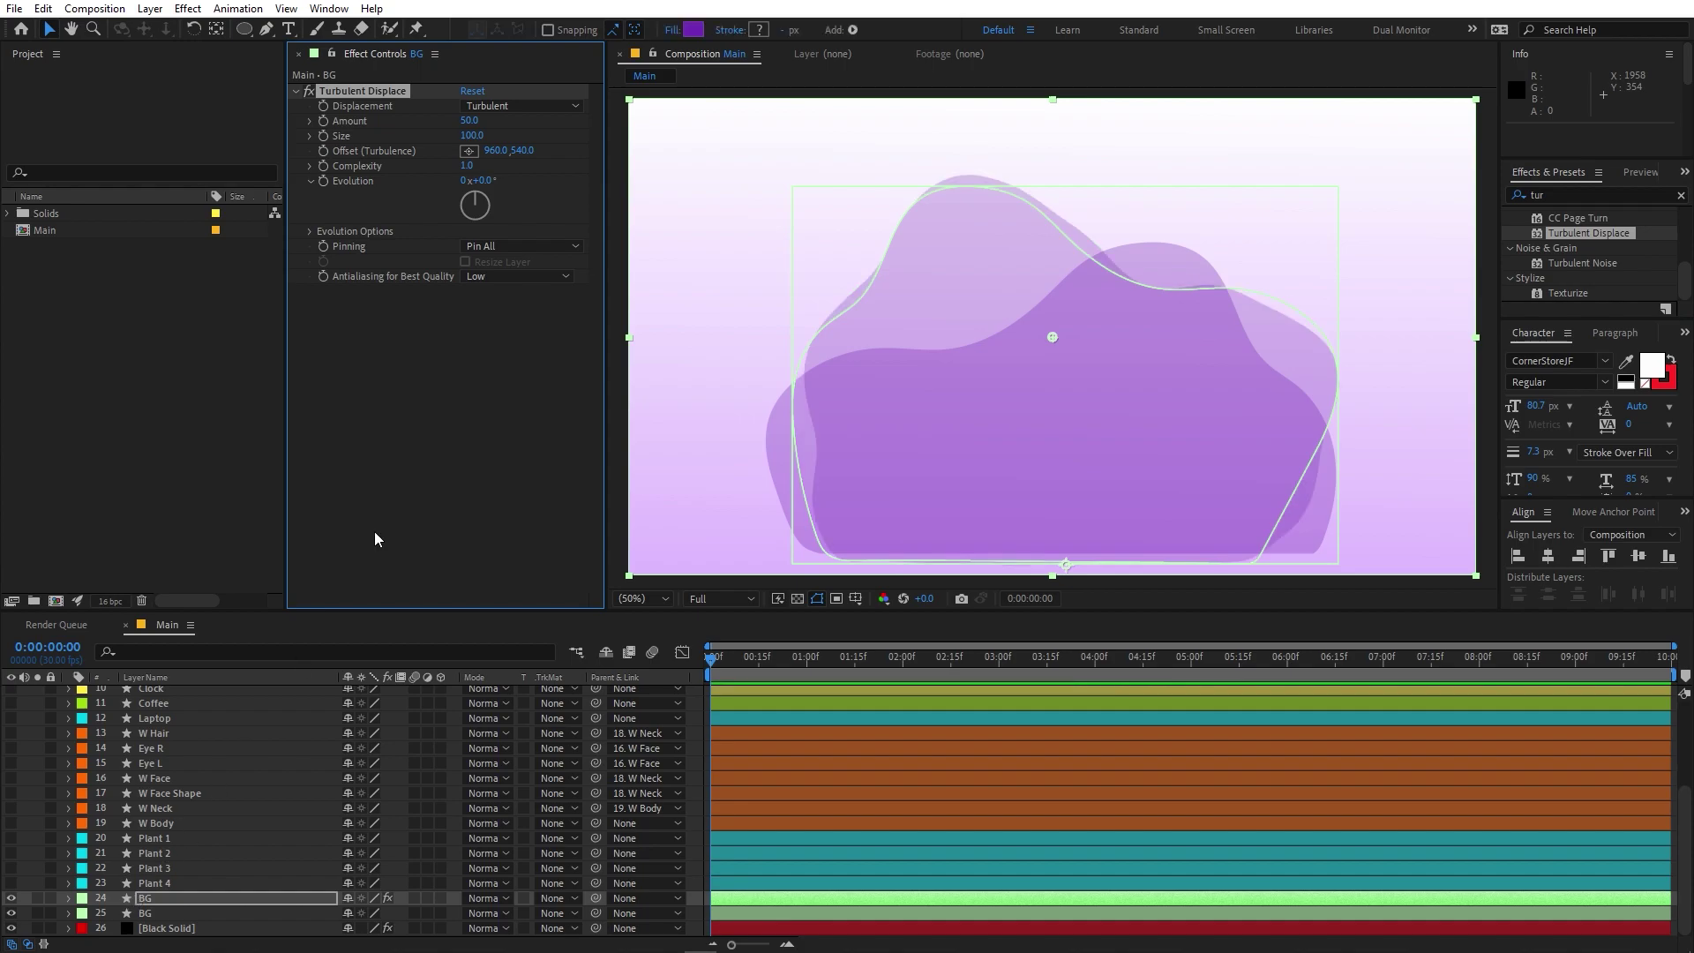
pyautogui.click(466, 120)
pyautogui.write('20')
pyautogui.press('Return')
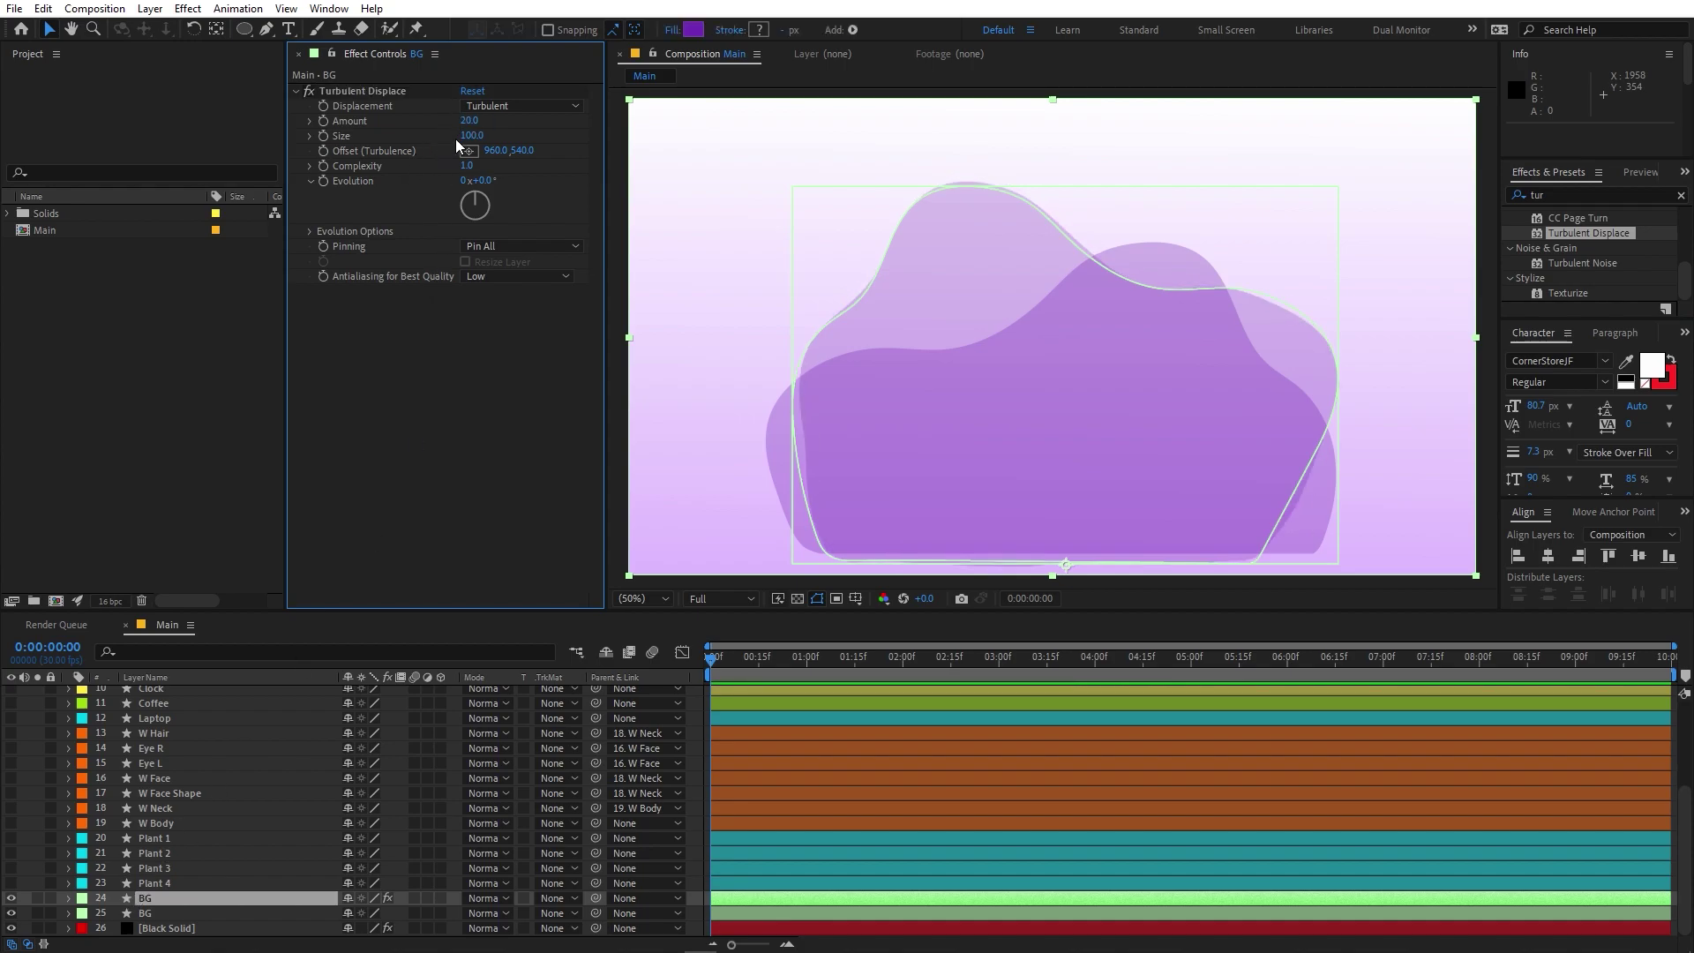
# Add the expression time*100 to the Evolution property of the upper BG layer's Turbulent Displace effect
pyautogui.keyDown('alt'); pyautogui.click(323, 180); pyautogui.keyUp('alt')
pyautogui.write('time')
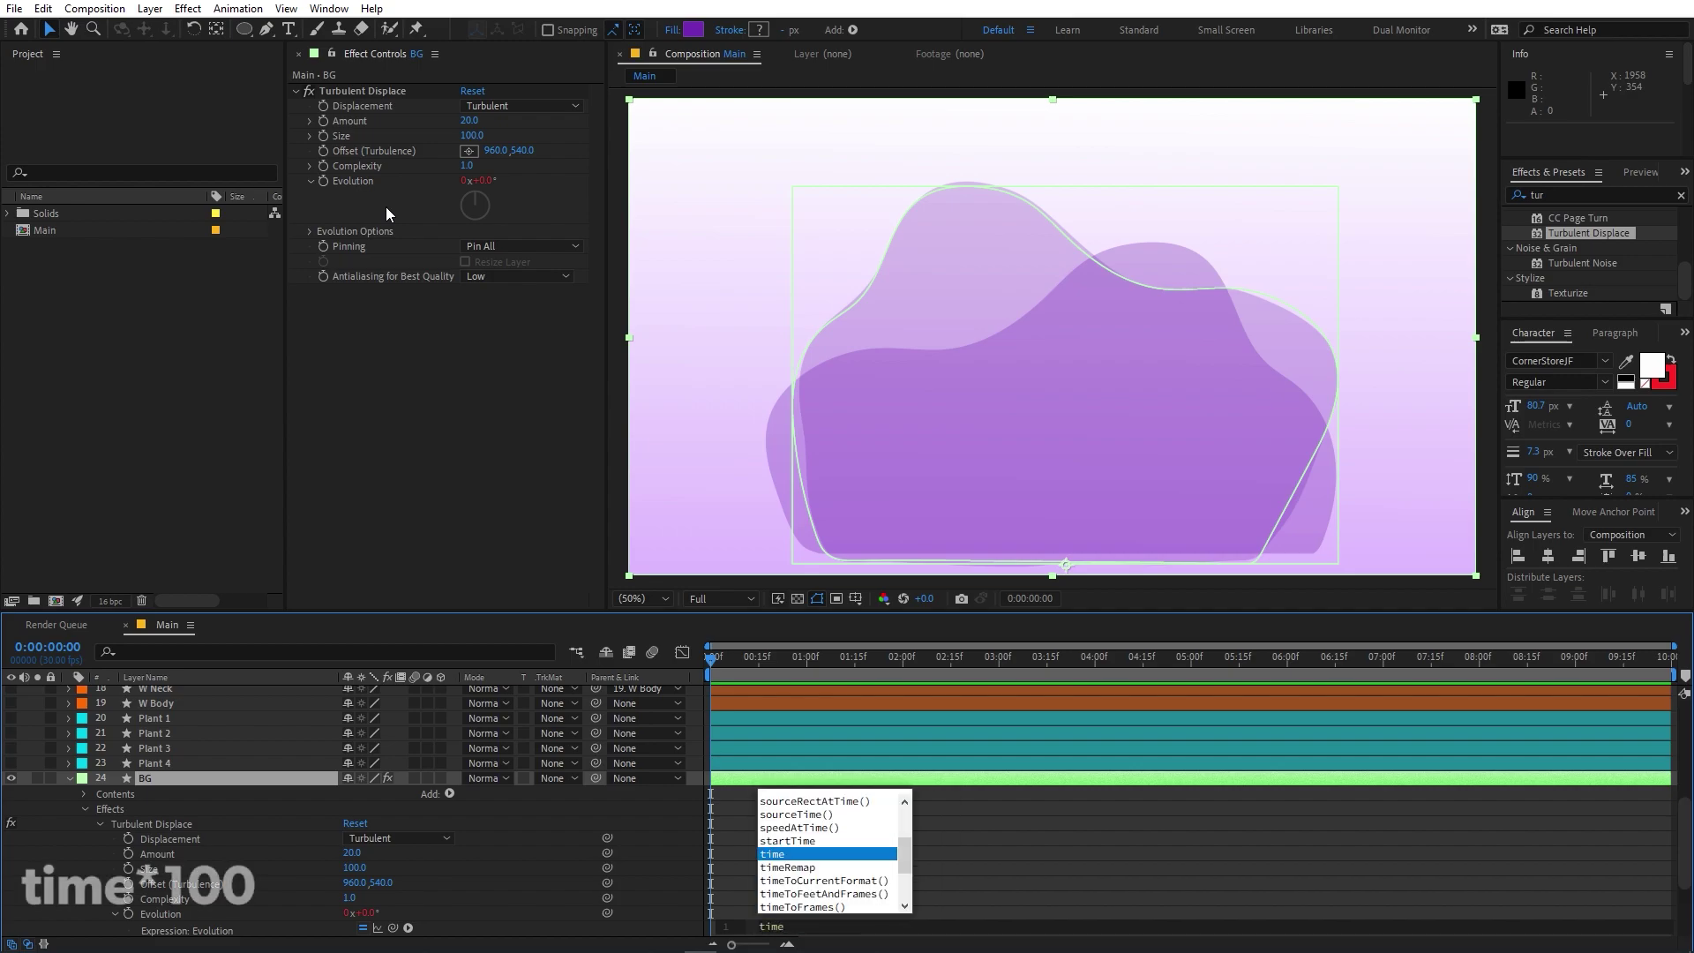
pyautogui.press('Escape')
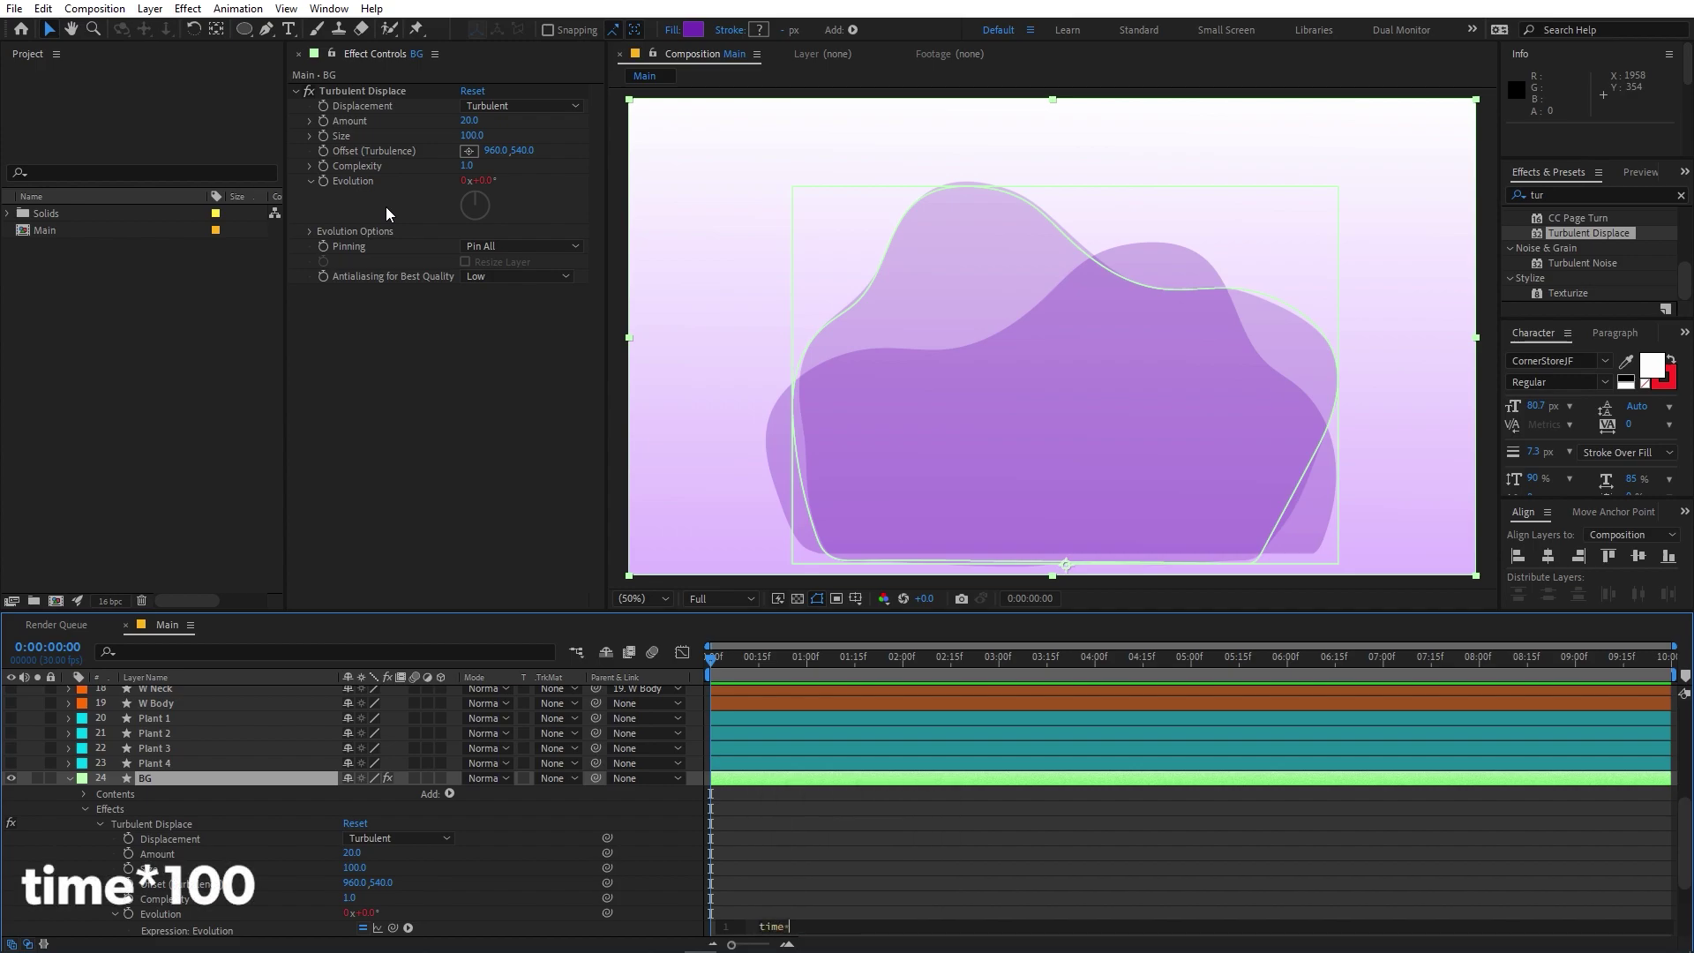
pyautogui.write('*100')
pyautogui.press('KP_Enter')
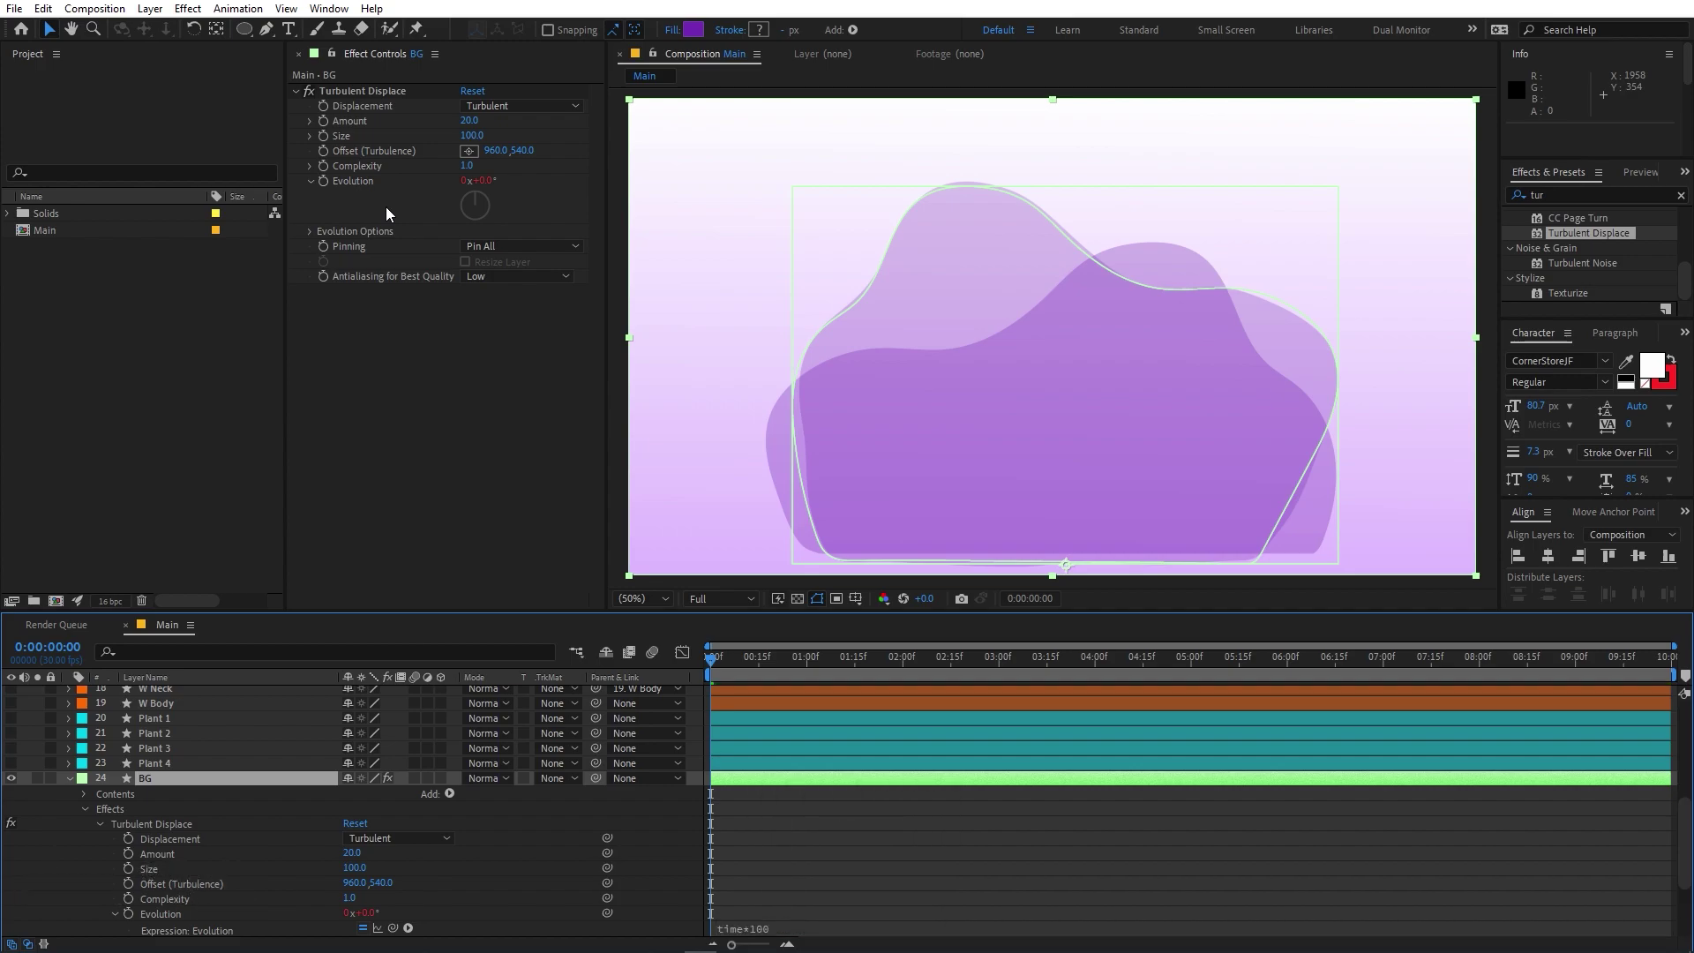
# Copy the Turbulent Displace effect from the upper BG layer to the lower BG layer and preview the motion
pyautogui.click(355, 90)
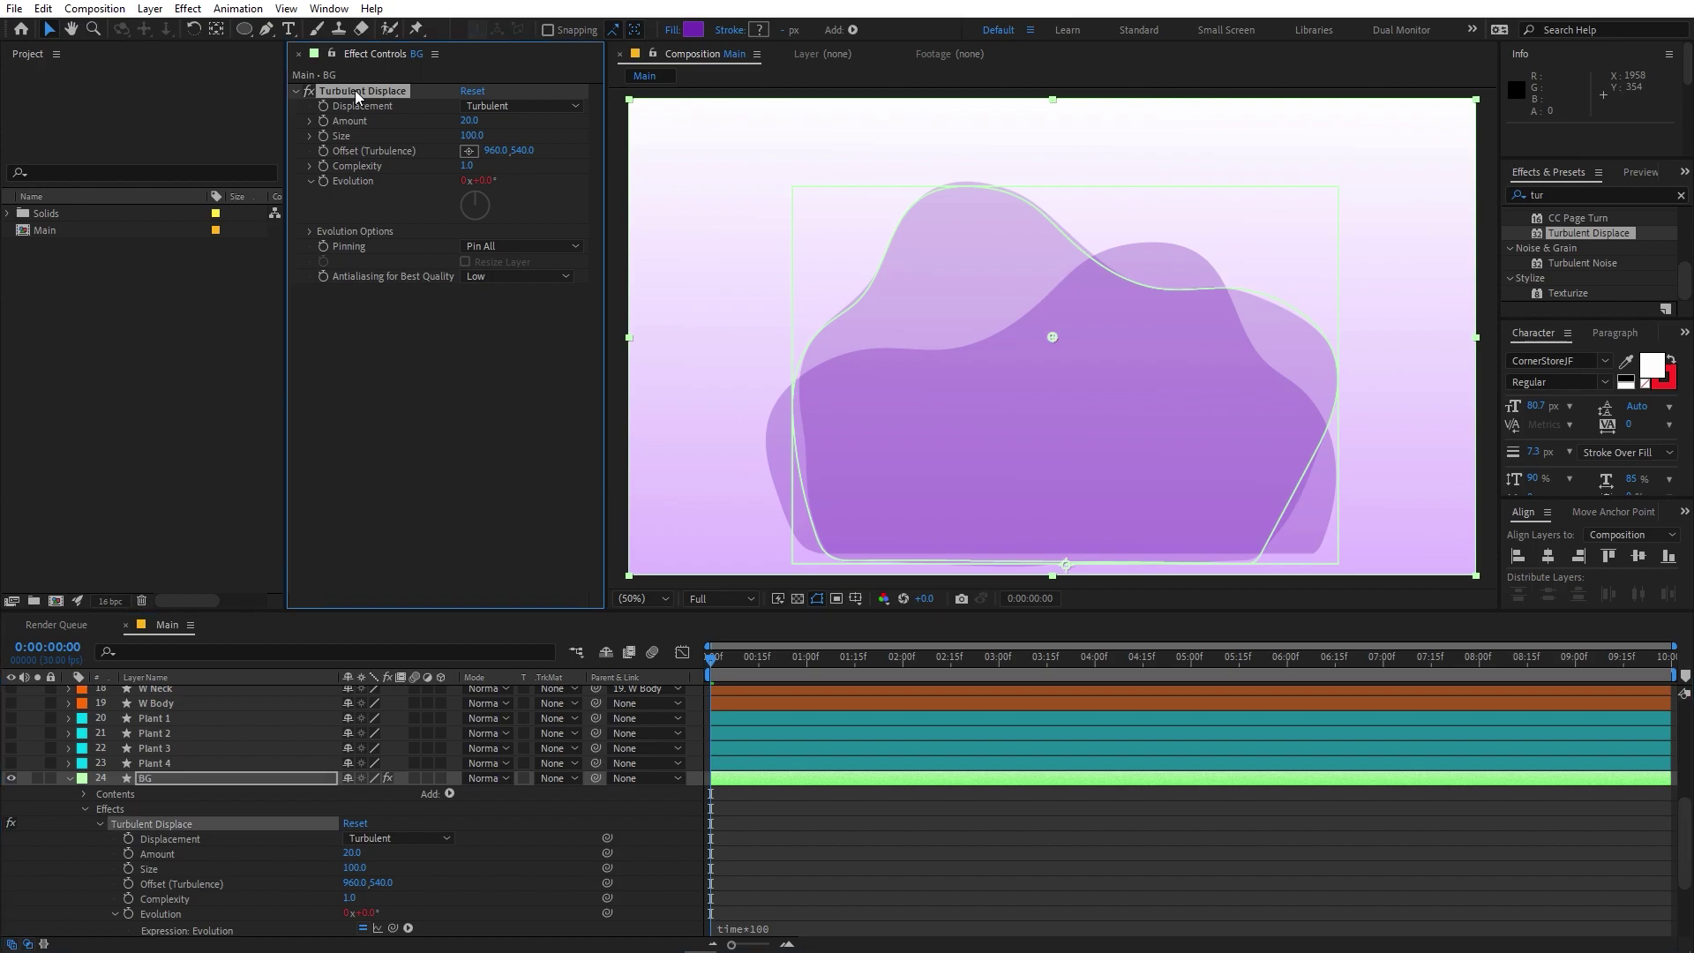
pyautogui.click(70, 779)
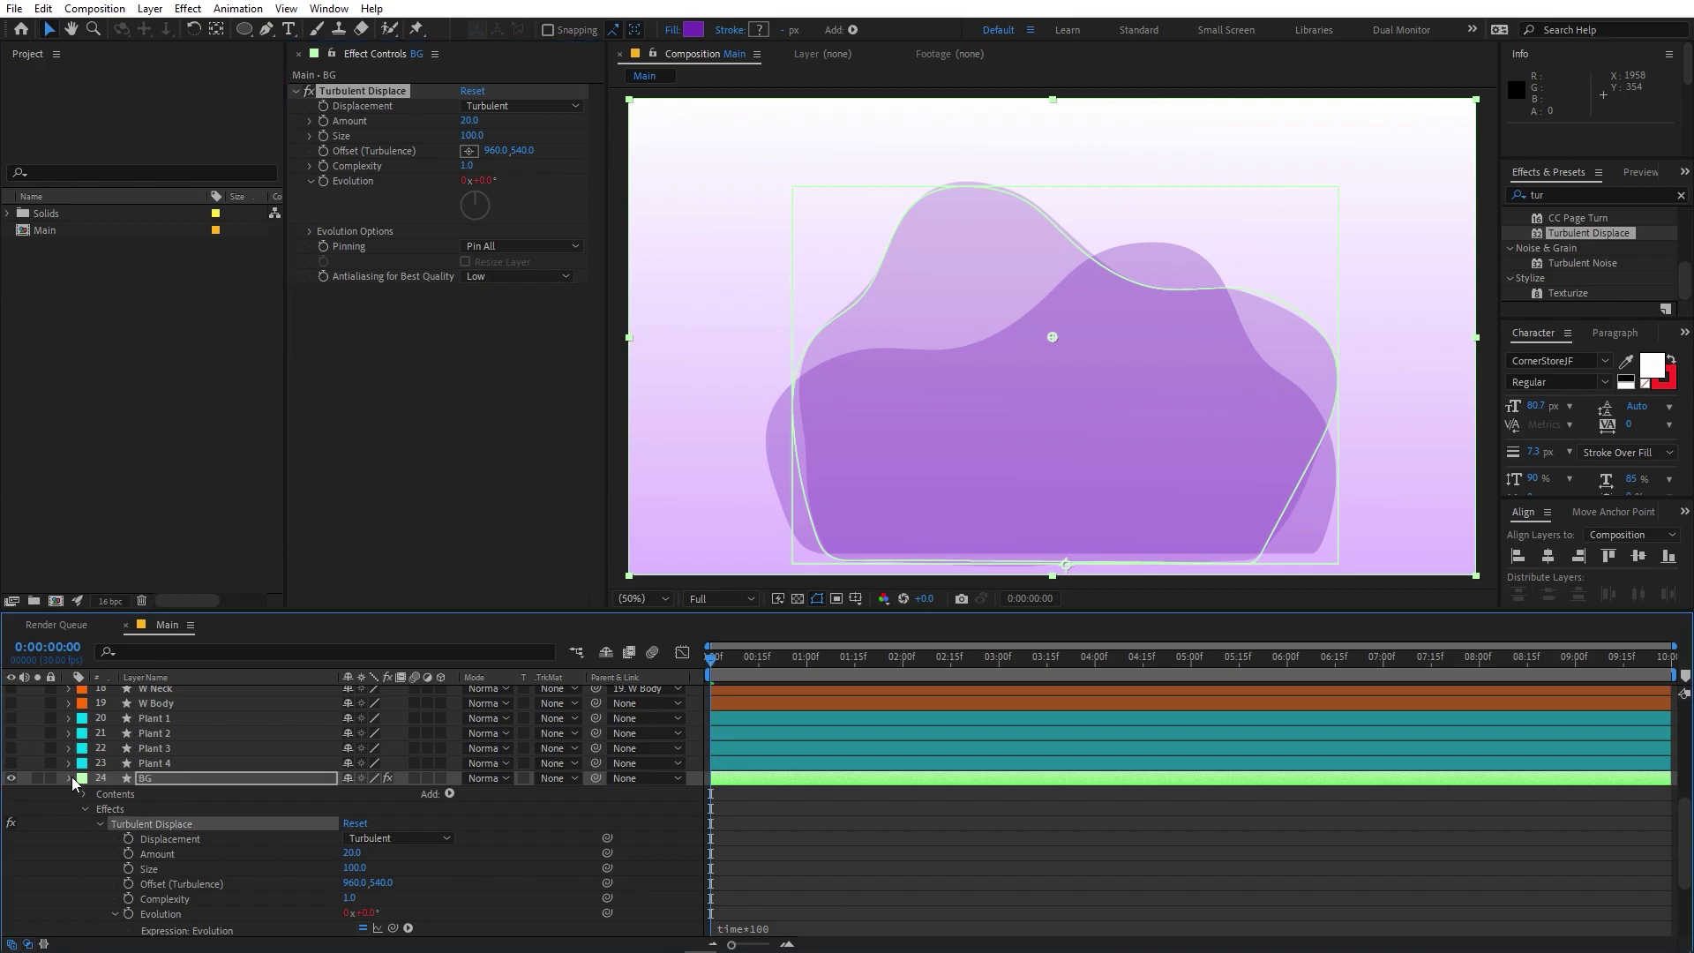
pyautogui.click(167, 914)
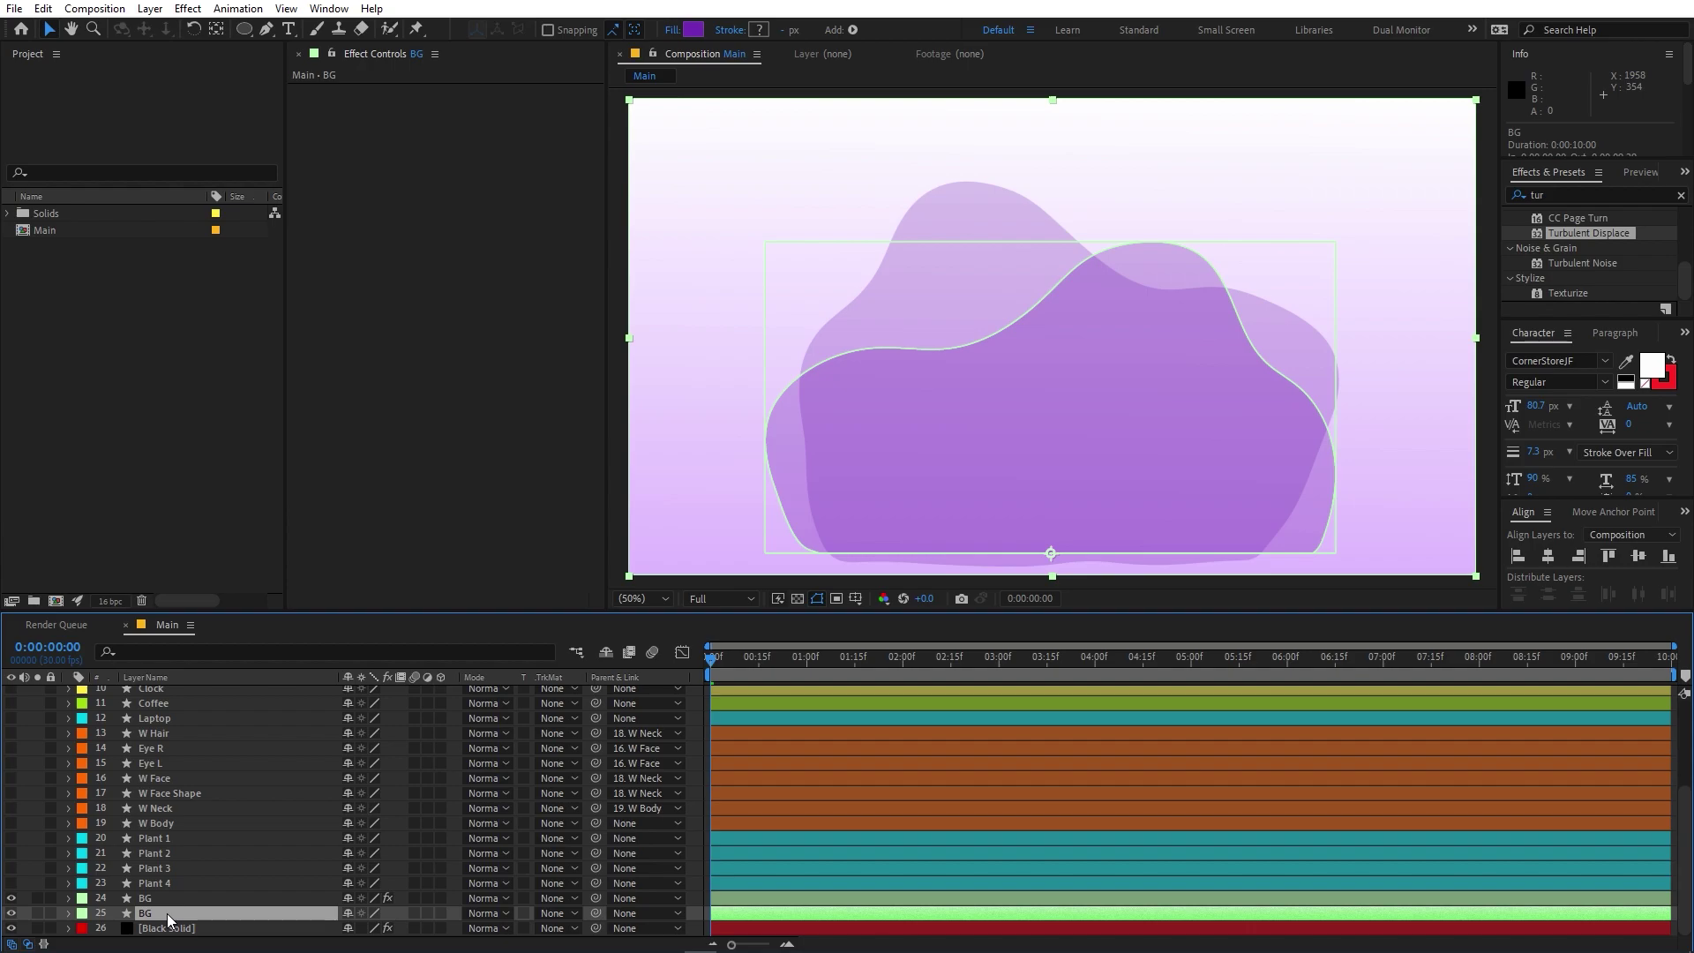
pyautogui.hotkey('ctrl', 'v')
pyautogui.press('space')
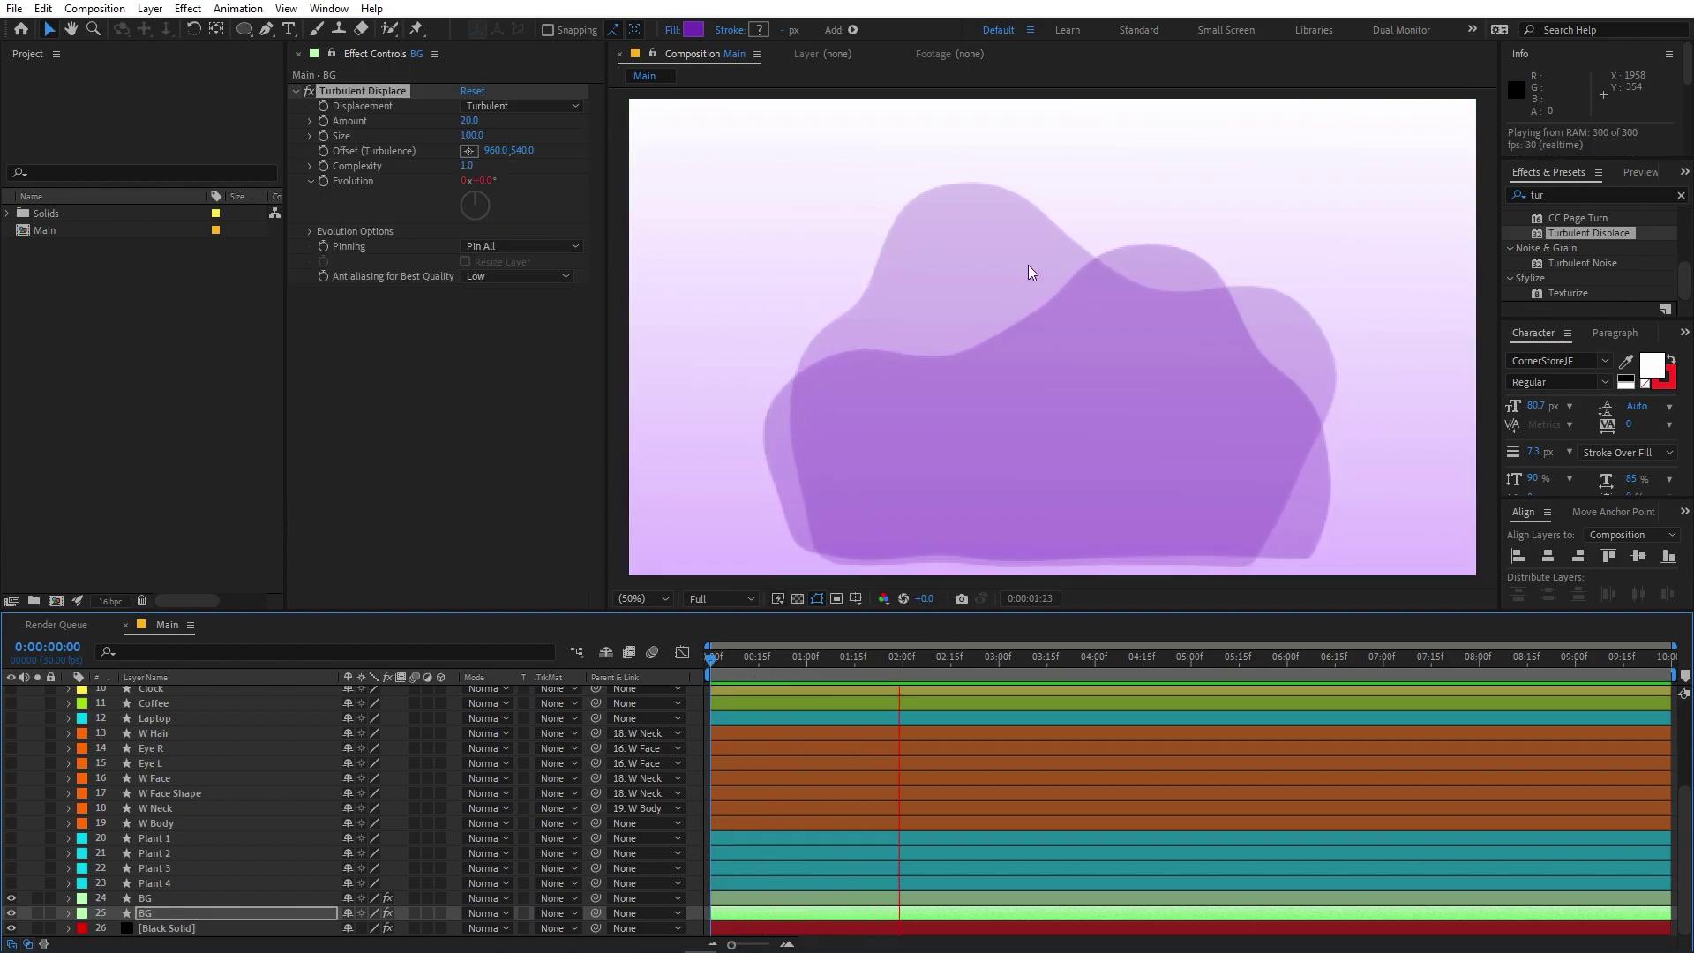
pyautogui.press('space')
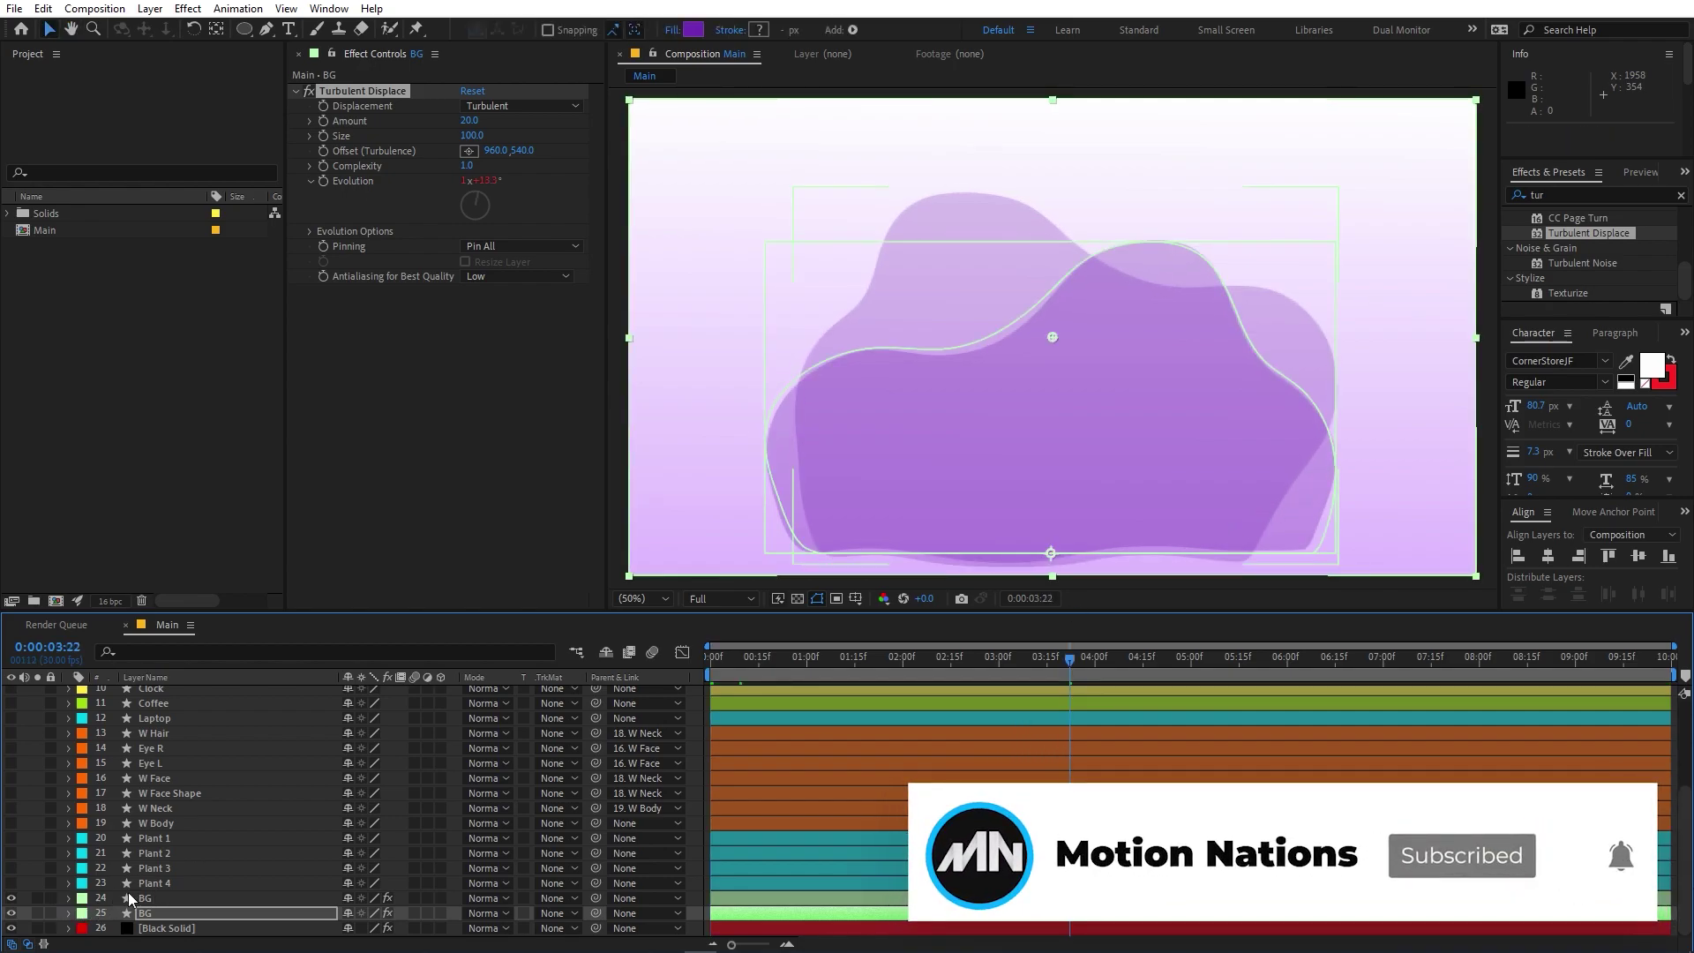
# Make the Table layer visible again
pyautogui.scroll(3, 251, 828)
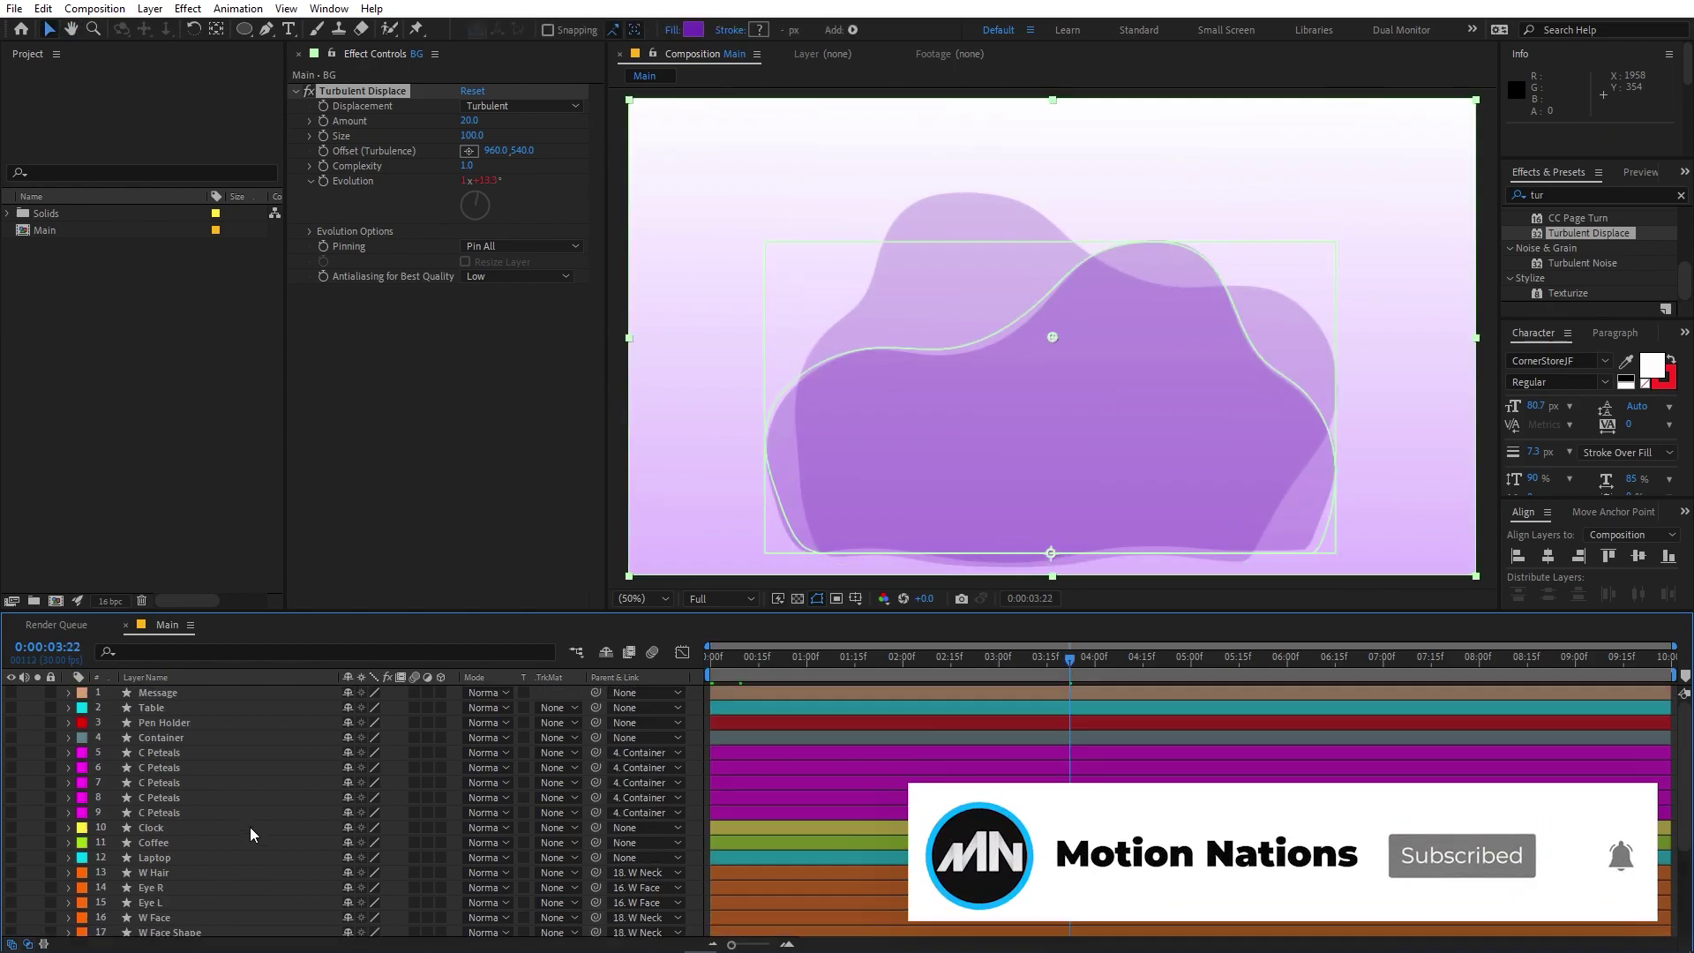
pyautogui.click(148, 706)
pyautogui.click(13, 708)
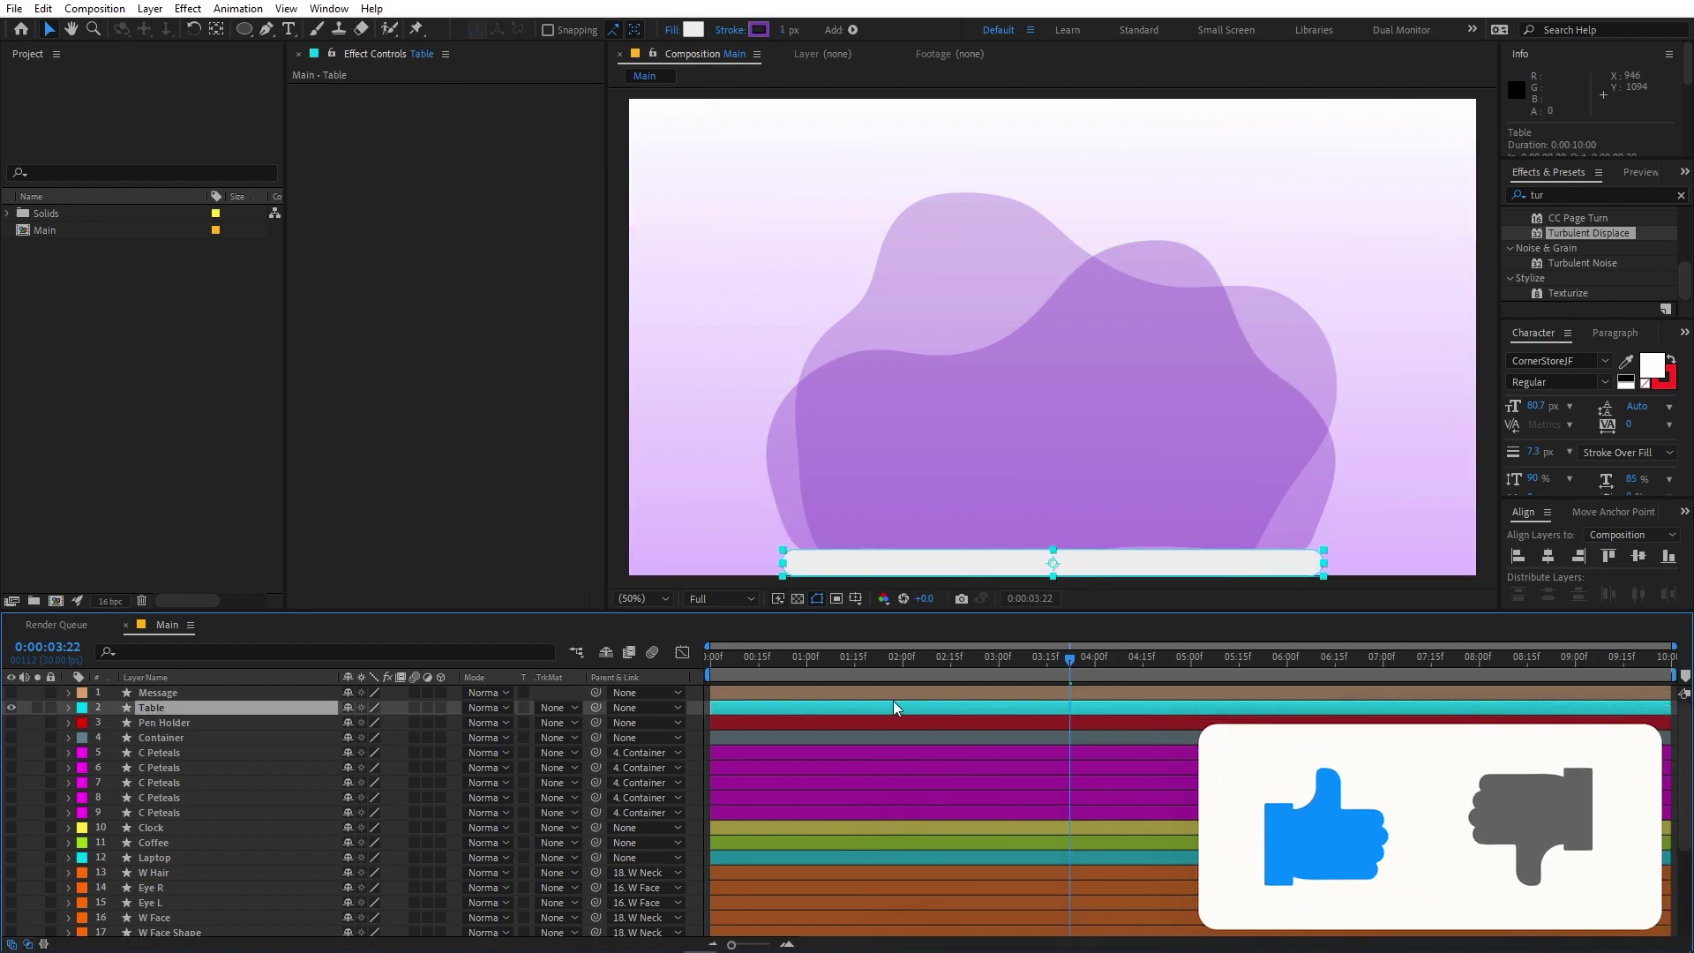
# Add a Size keyframe to the Table's rectangle path at the composition start and shift it to 0:00:01:17
pyautogui.moveTo(845, 671); pyautogui.dragTo(692, 690)
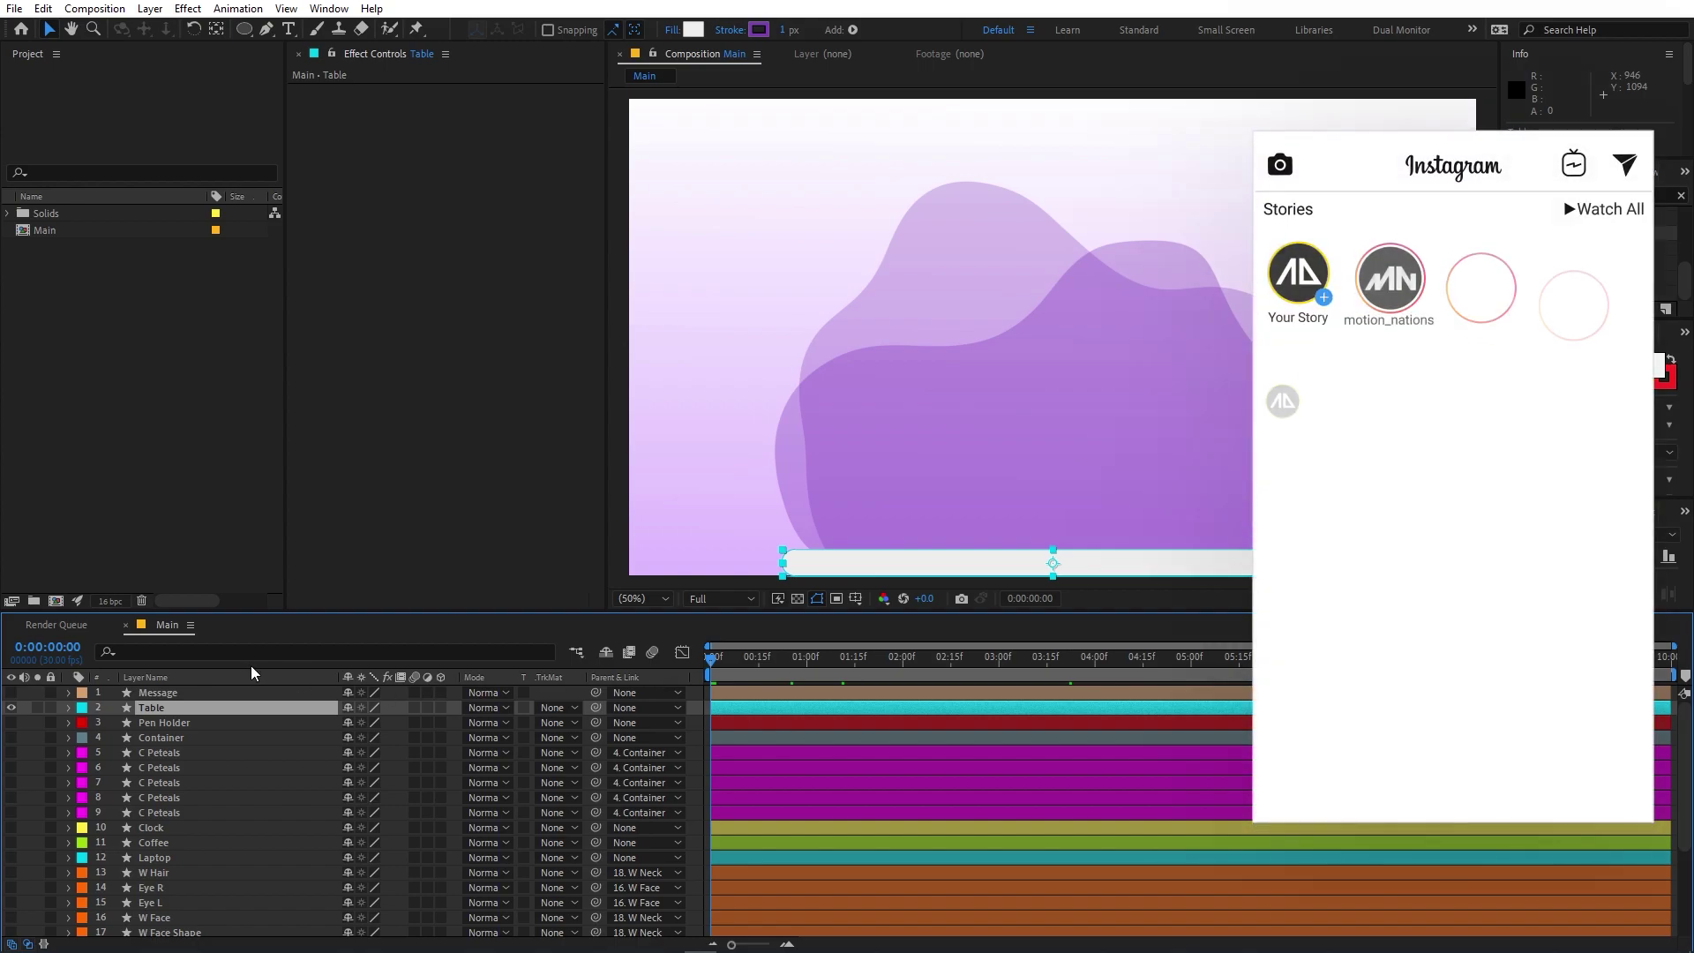
pyautogui.click(208, 651)
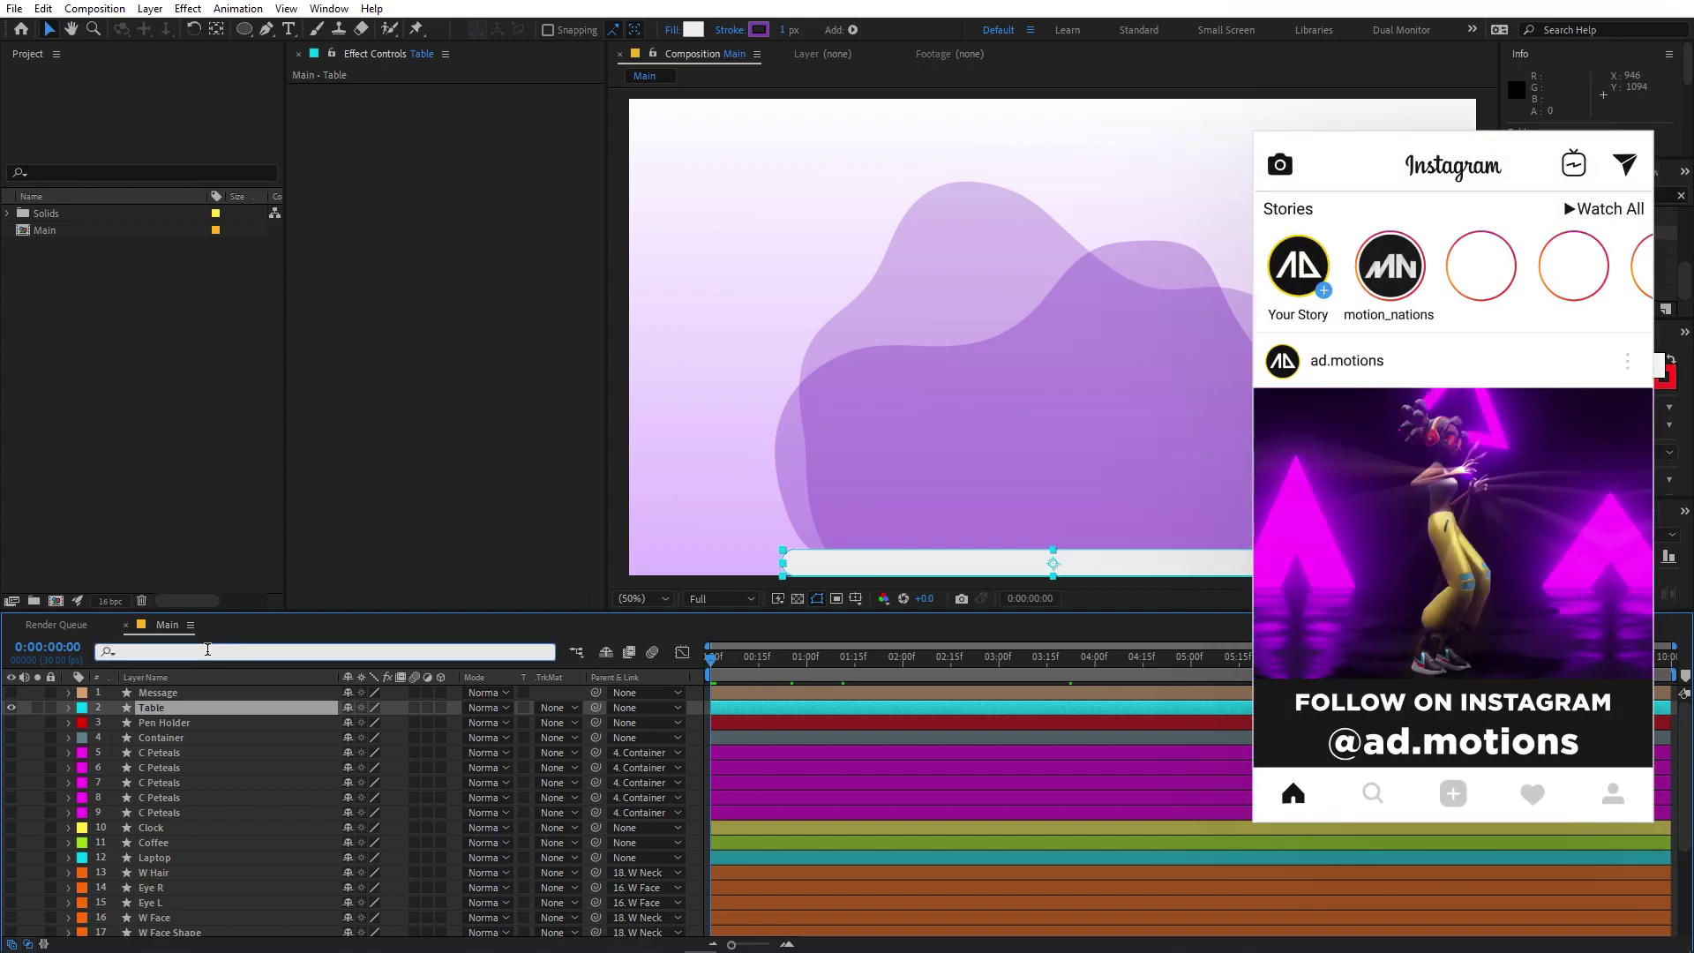
pyautogui.write('size')
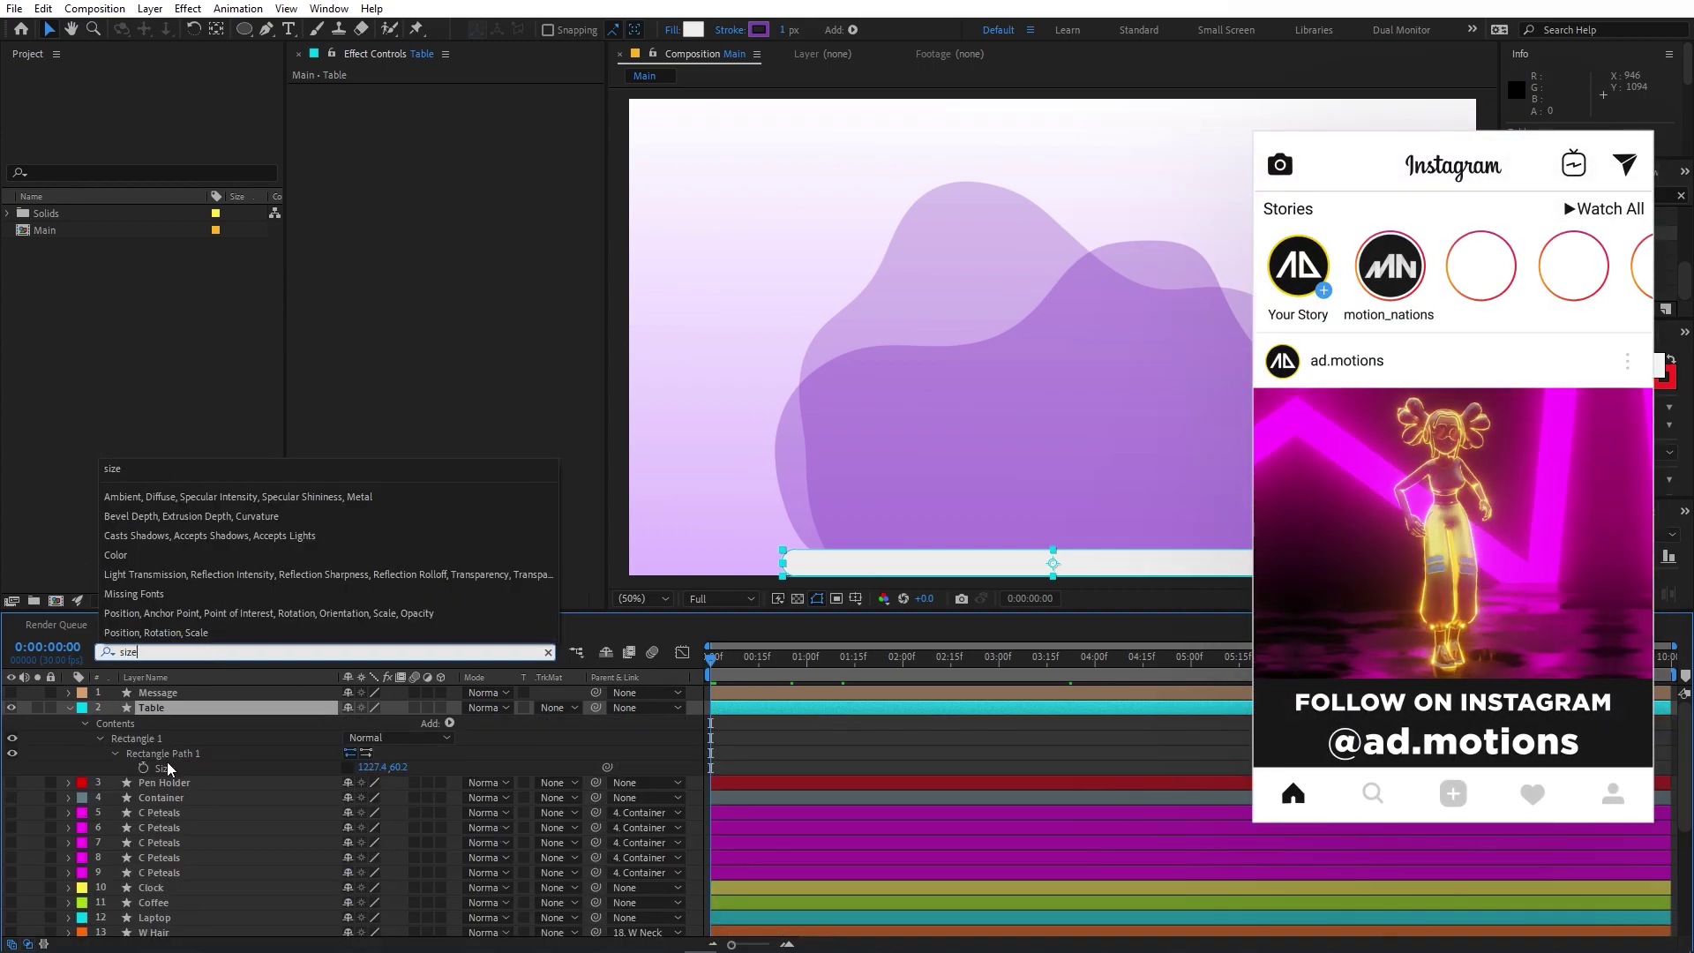
pyautogui.click(144, 768)
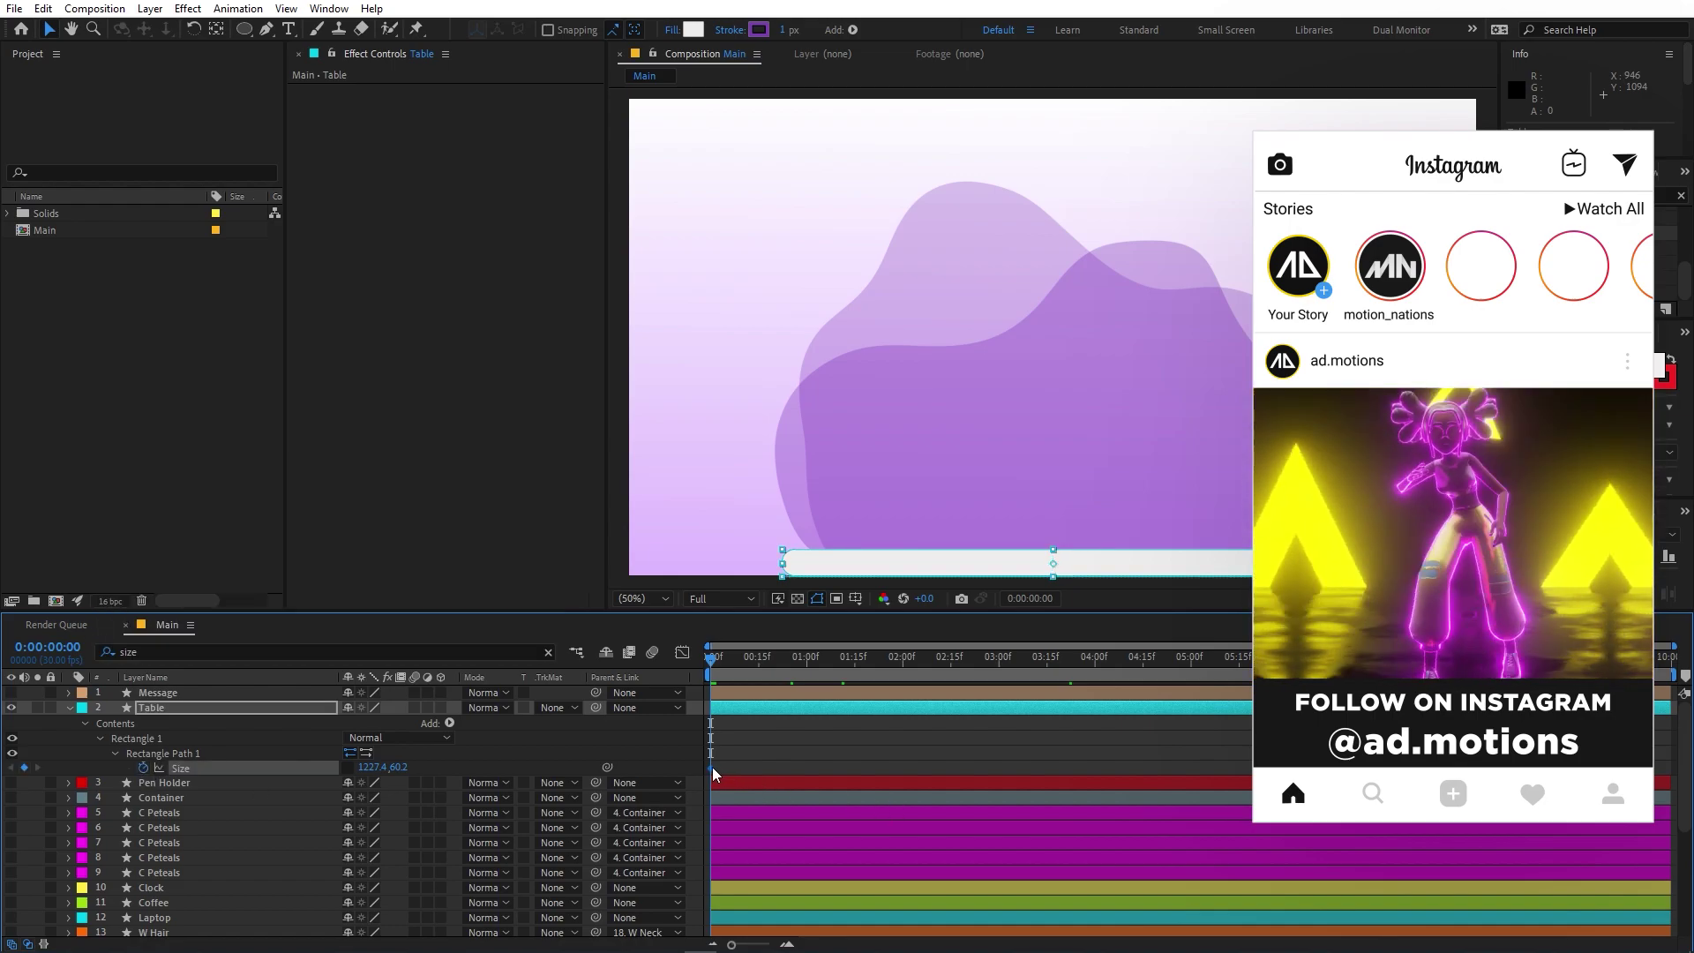
pyautogui.moveTo(855, 766); pyautogui.dragTo(862, 766)
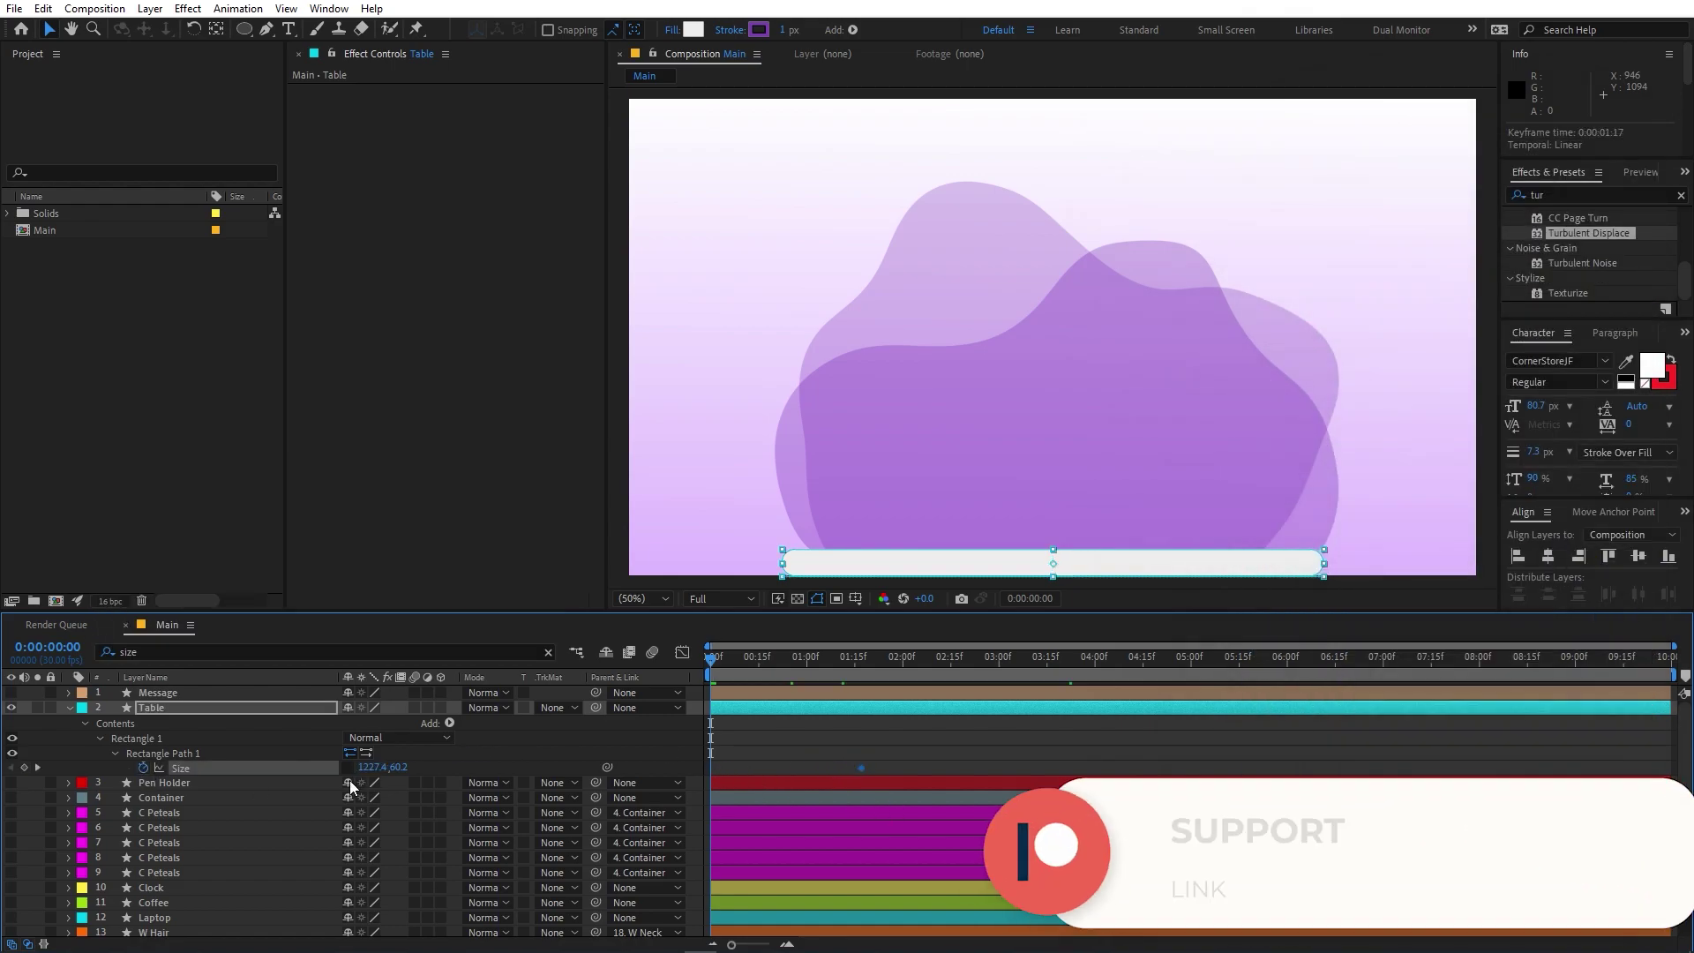
# Set the width of the Table's Size to 0 at the first frame, creating a starting keyframe
pyautogui.moveTo(365, 767); pyautogui.dragTo(167, 767)
pyautogui.click(370, 766)
pyautogui.write('0')
pyautogui.press('Return')
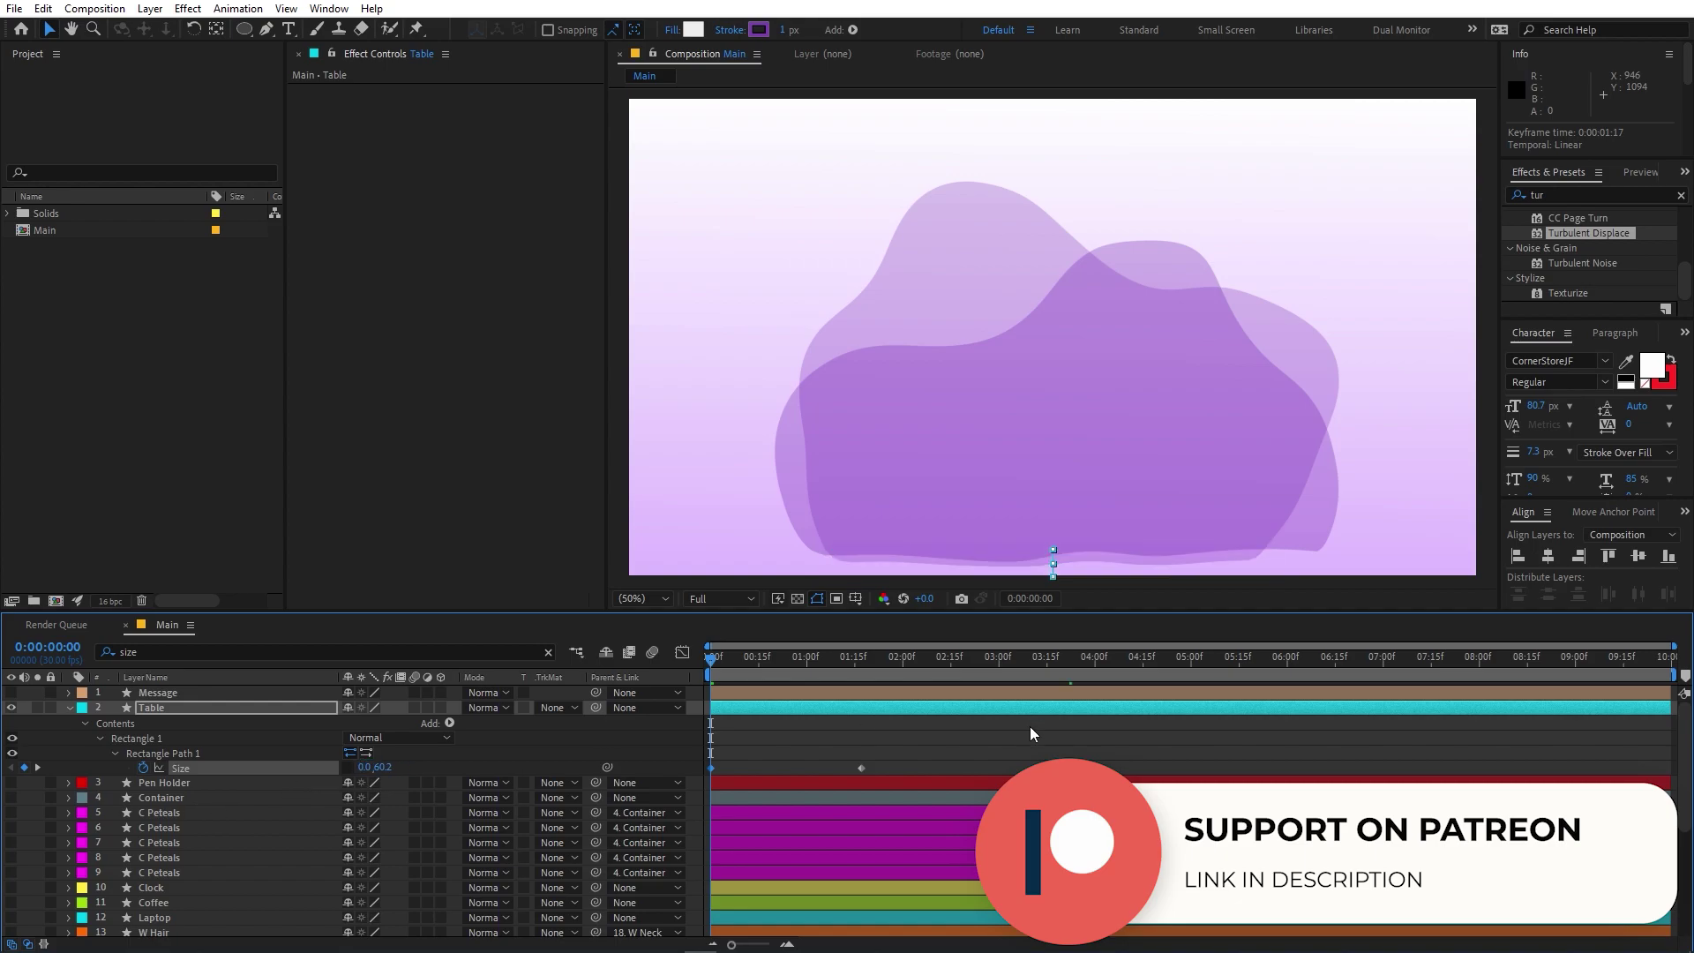
# Apply Easy Ease to both Size keyframes of the Table layer
pyautogui.moveTo(914, 758); pyautogui.dragTo(682, 791)
pyautogui.press('F9')
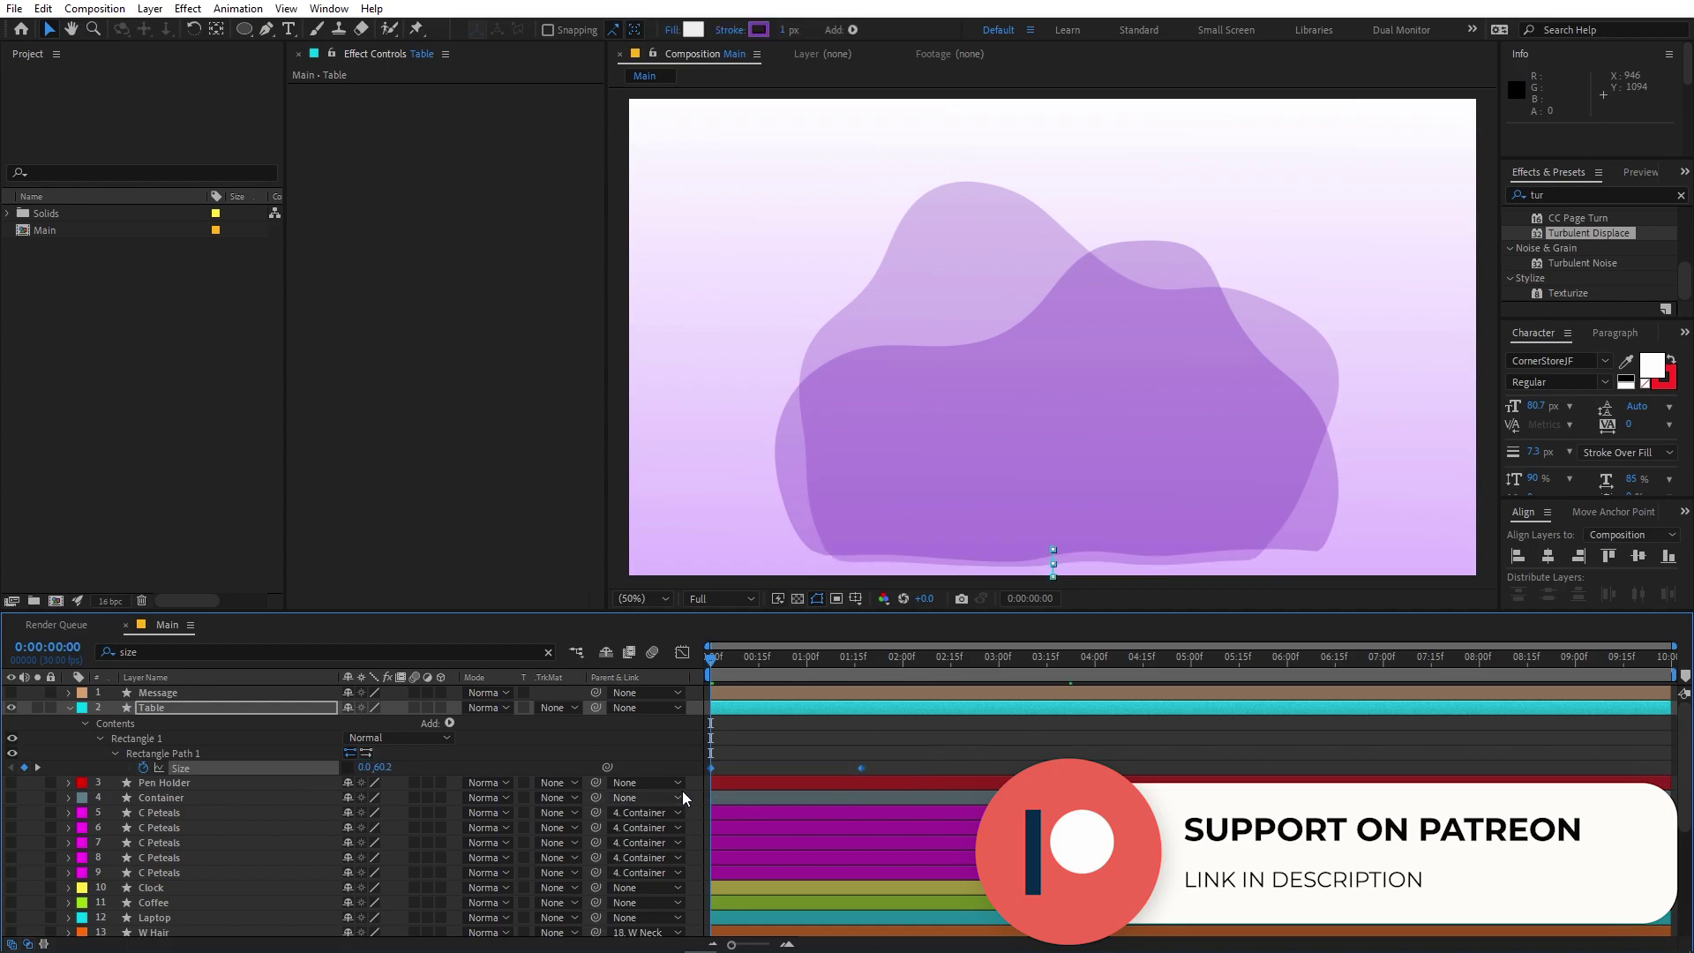
pyautogui.rightClick(713, 767)
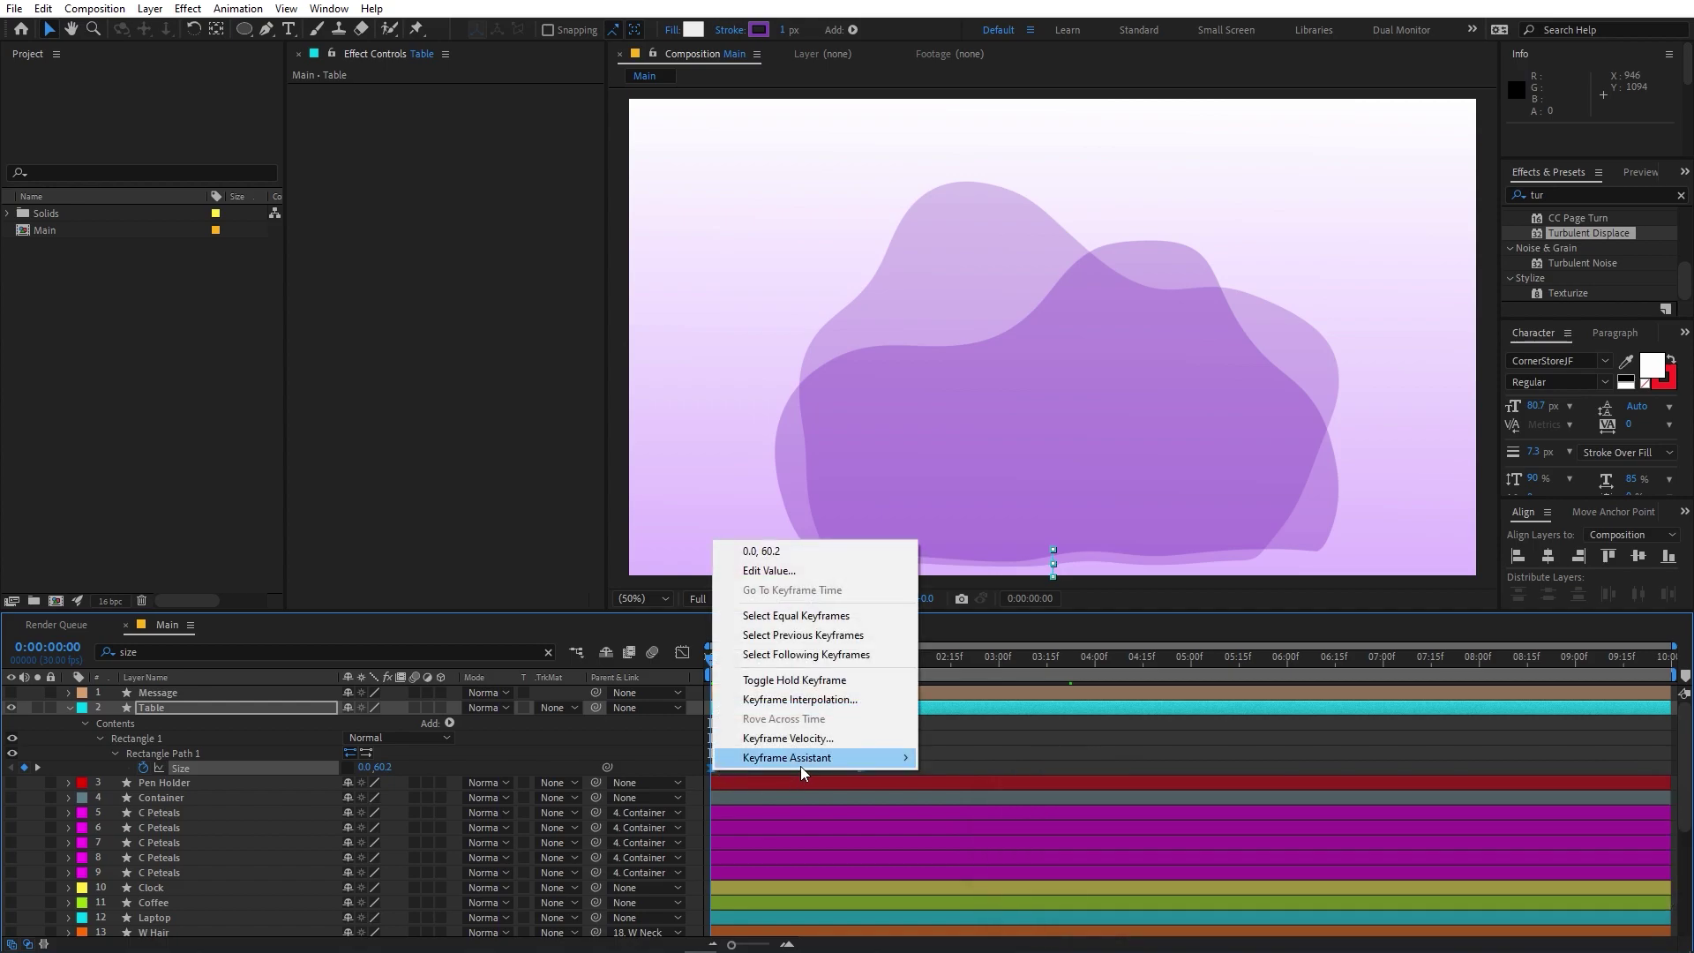
pyautogui.moveTo(909, 760)
pyautogui.click(971, 623)
# Reshape the Table's Size speed graph so it grows fast at first and slows gradually into the last keyframe
pyautogui.click(681, 653)
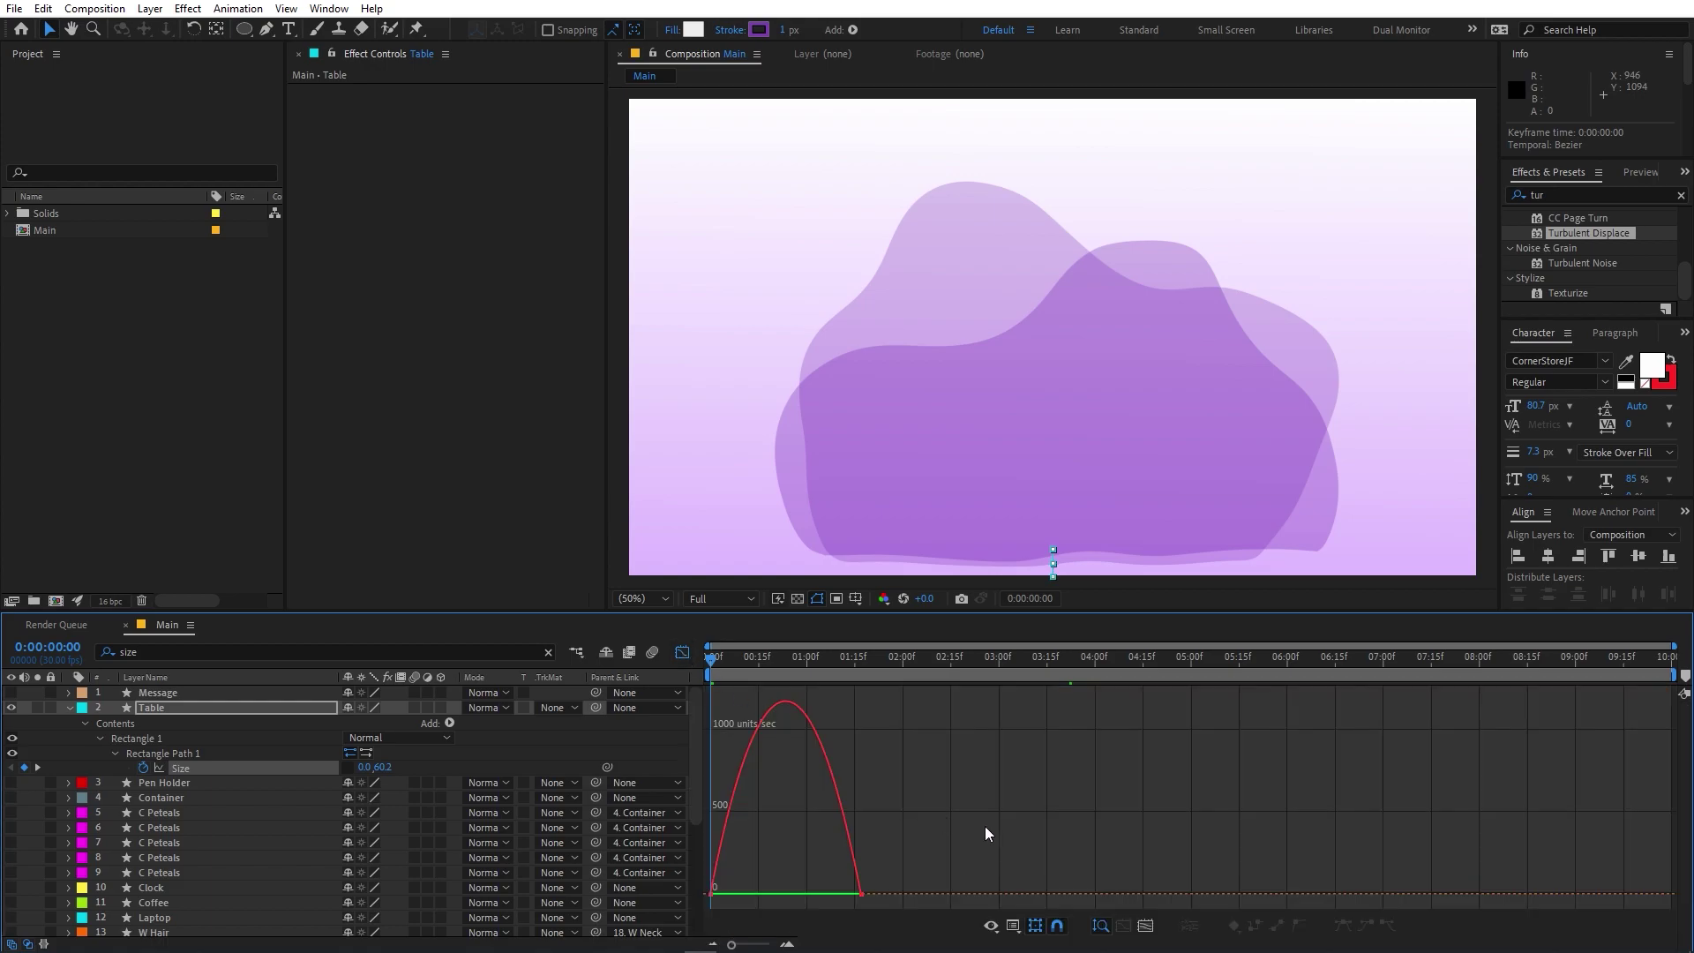
pyautogui.click(1015, 924)
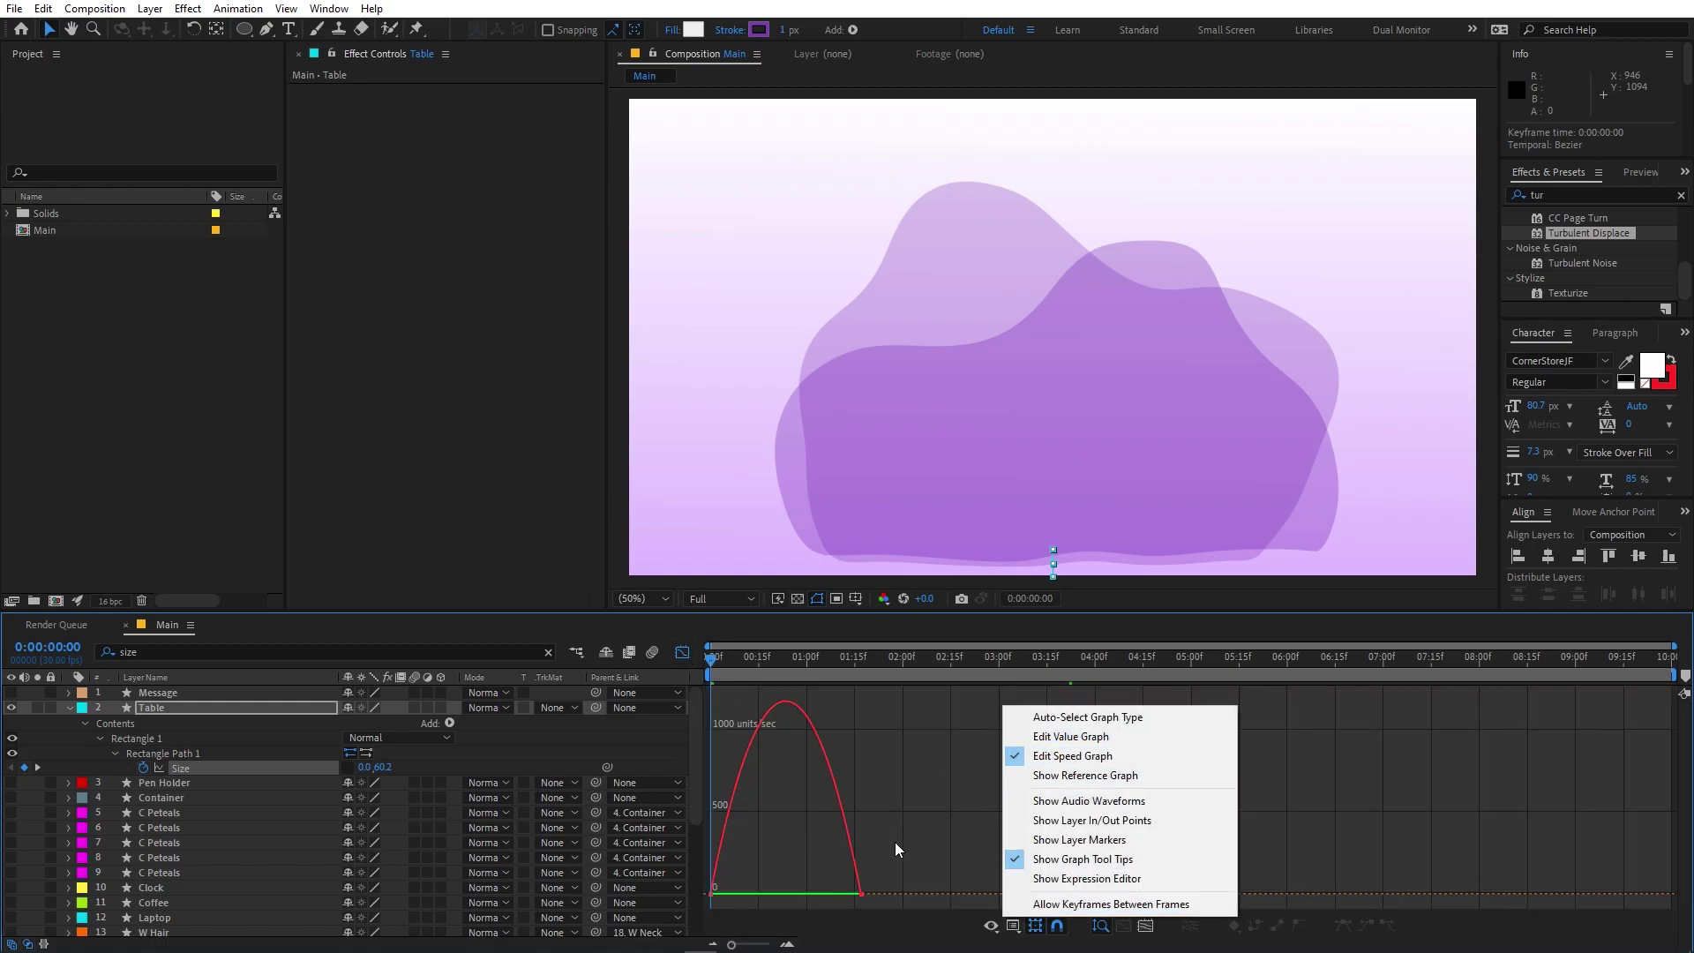
pyautogui.click(918, 858)
pyautogui.moveTo(832, 911); pyautogui.dragTo(759, 893)
pyautogui.press('space')
pyautogui.press('space')
pyautogui.hotkey('shift', 'F3')
# Preview the Table's growth animation from the start of the composition
pyautogui.click(861, 747)
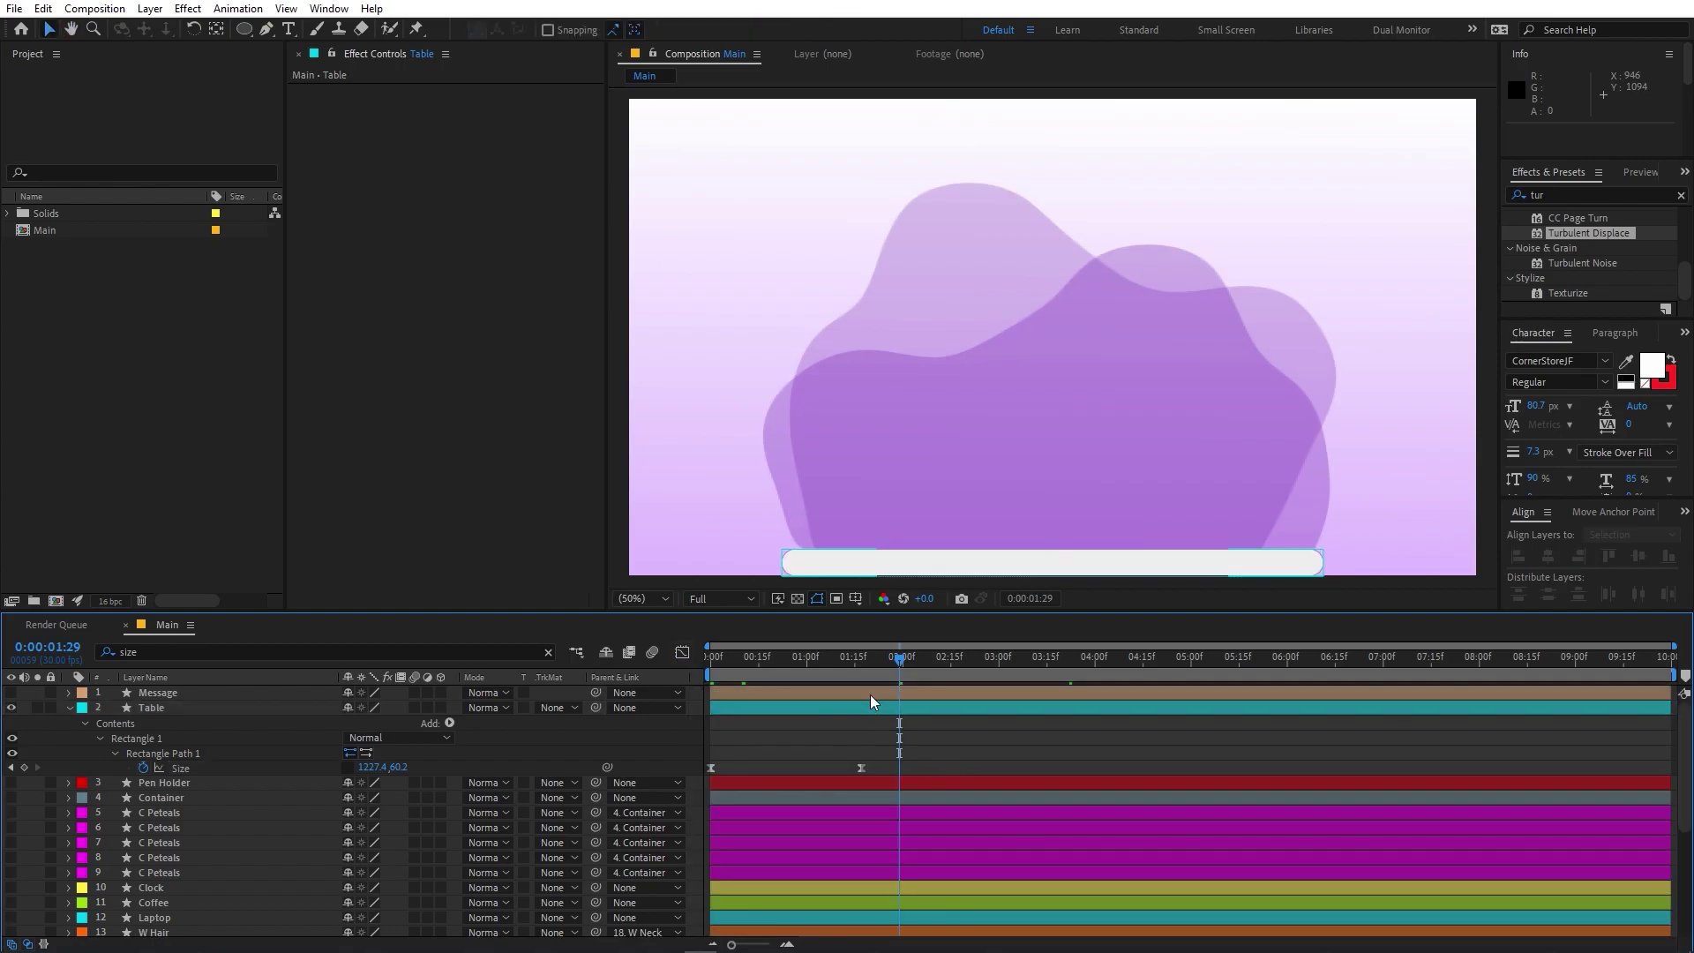
pyautogui.press('Home')
pyautogui.press('space')
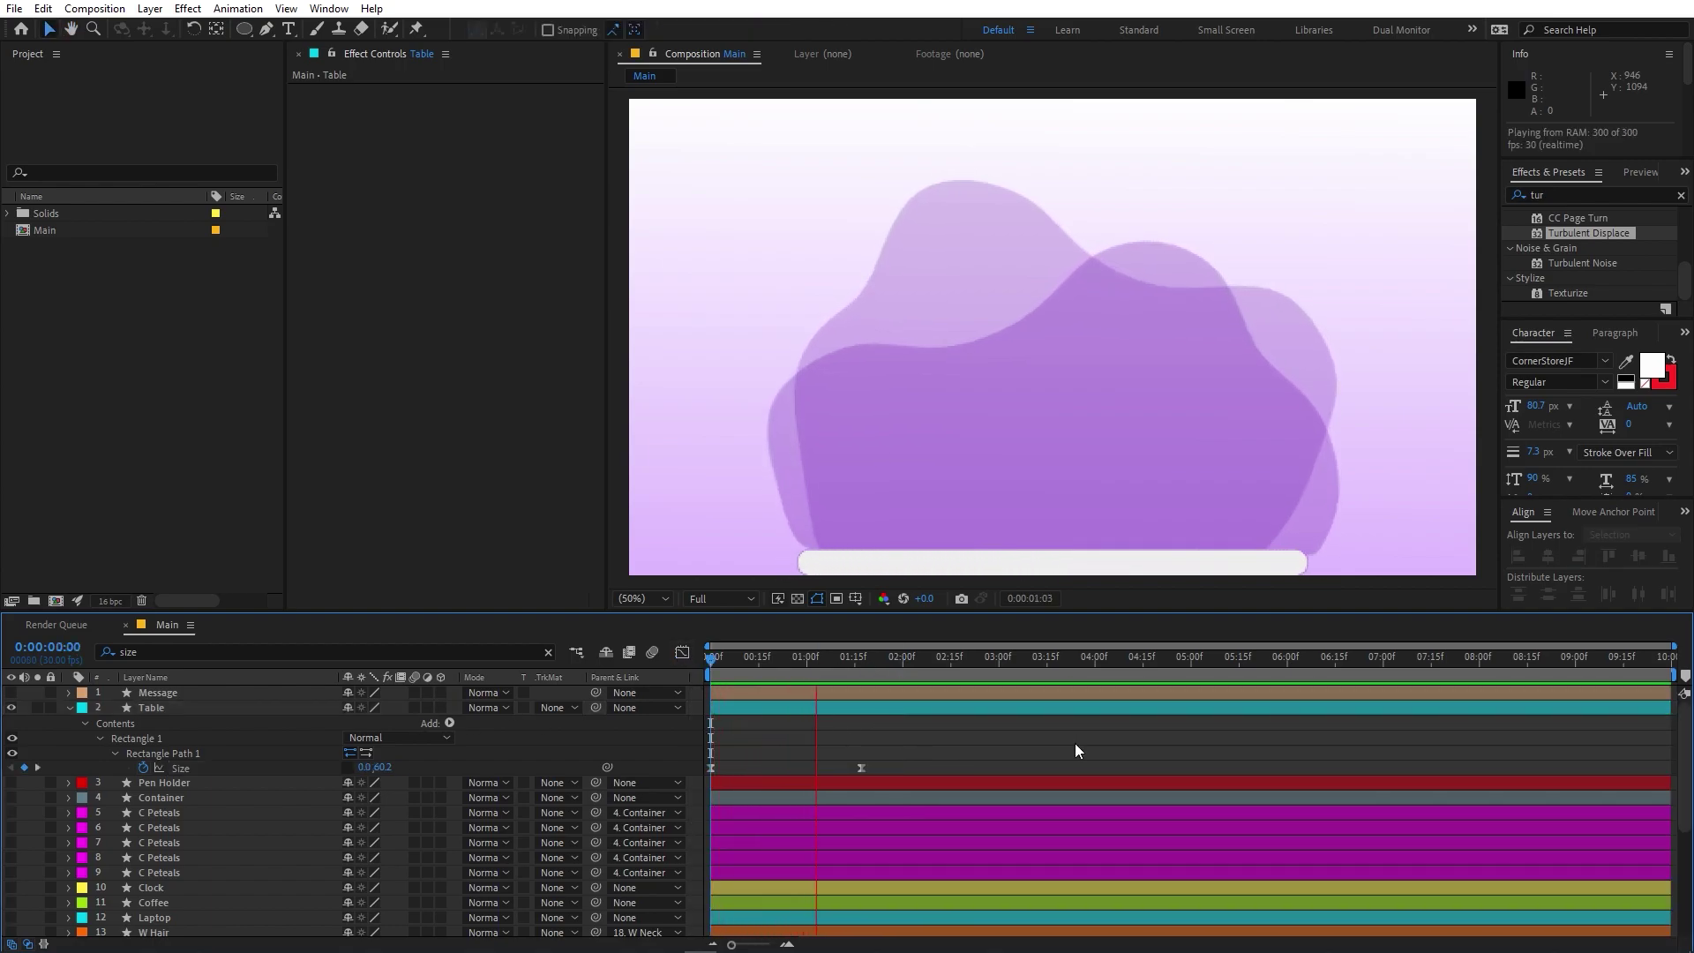
pyautogui.press('space')
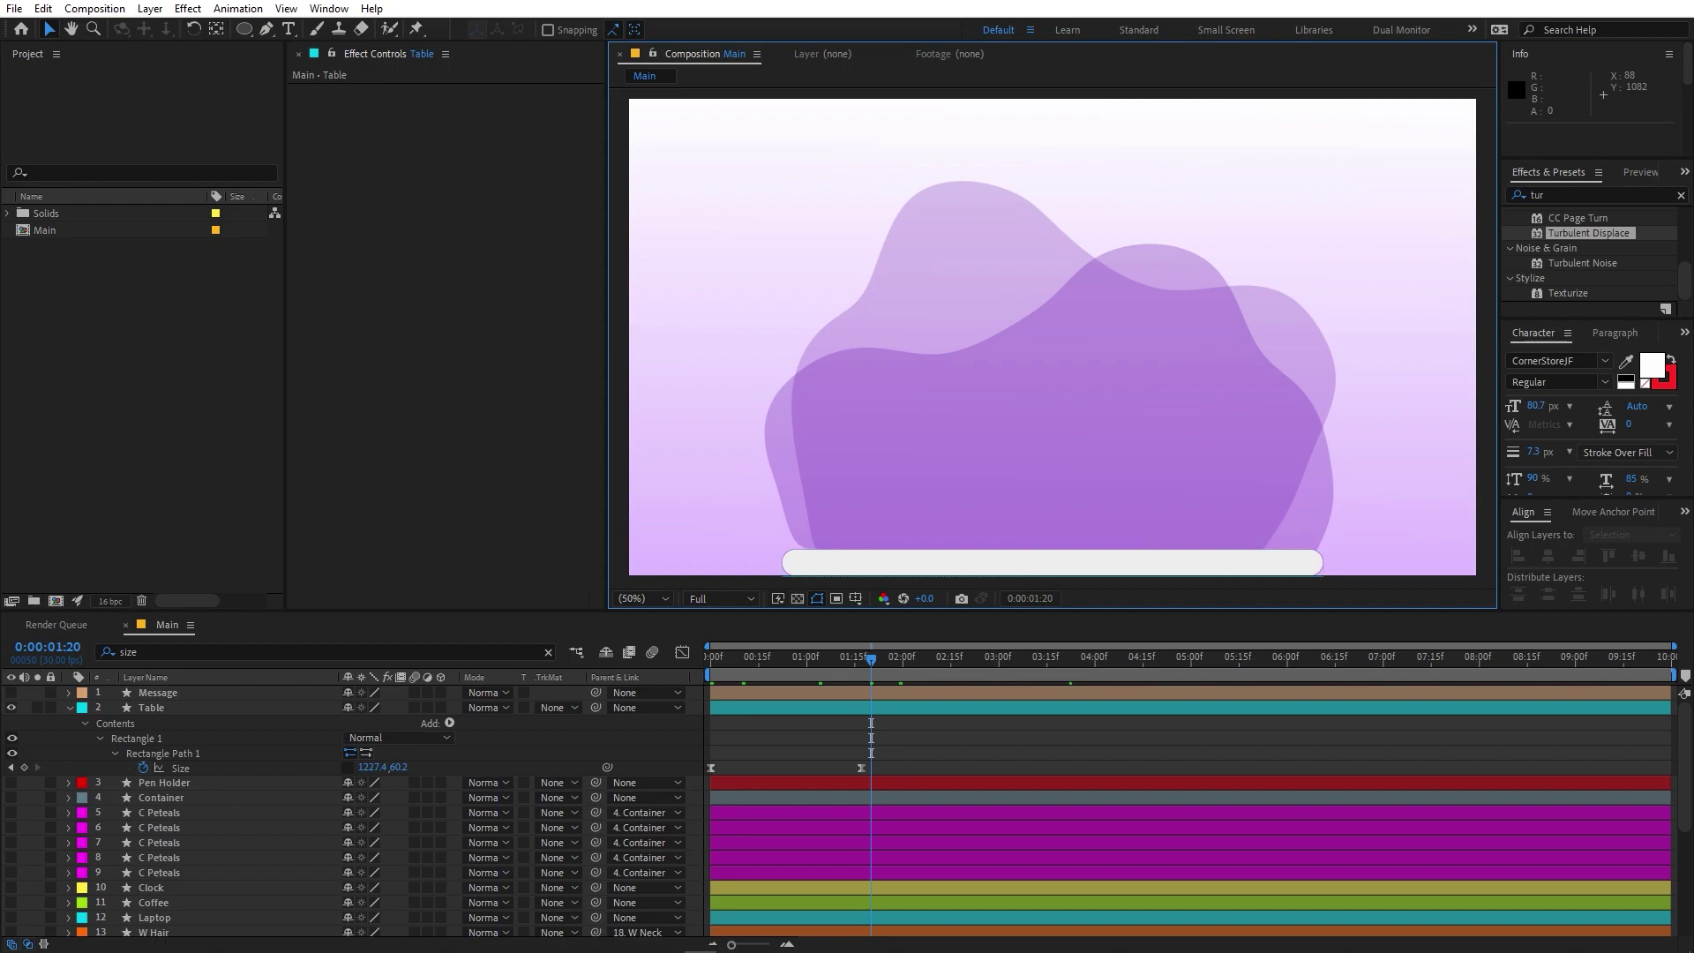
# Make the Laptop layer visible and add a Scale keyframe to it at 0:00:01:20
pyautogui.click(69, 708)
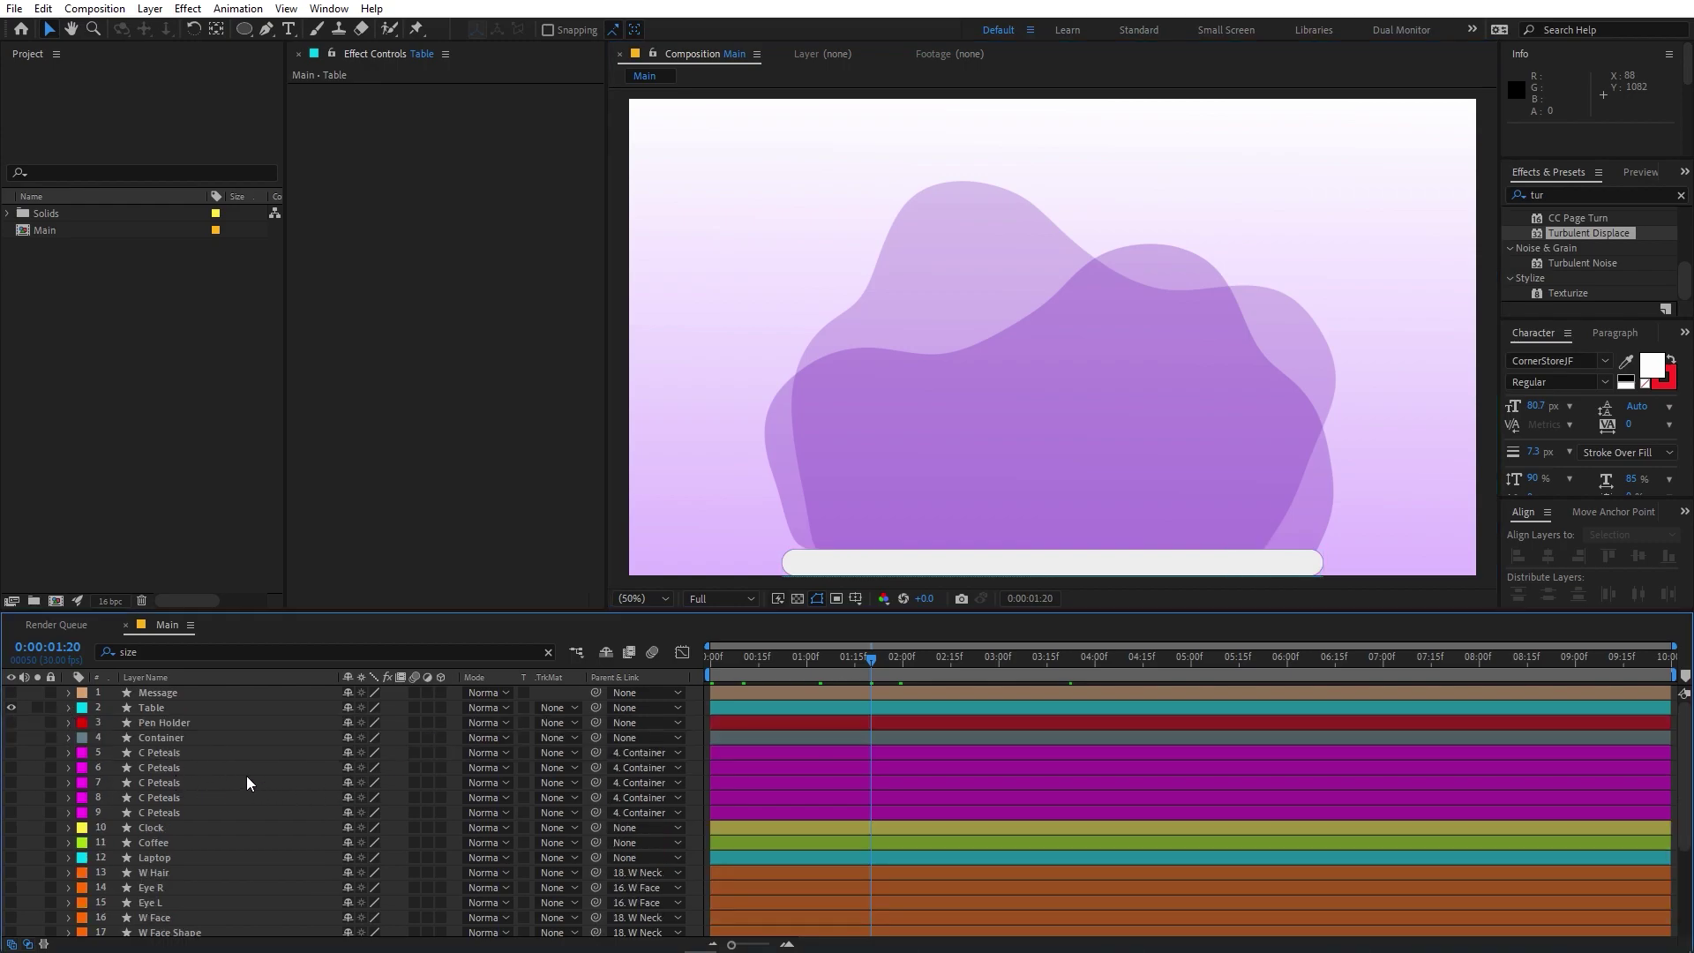
pyautogui.click(160, 856)
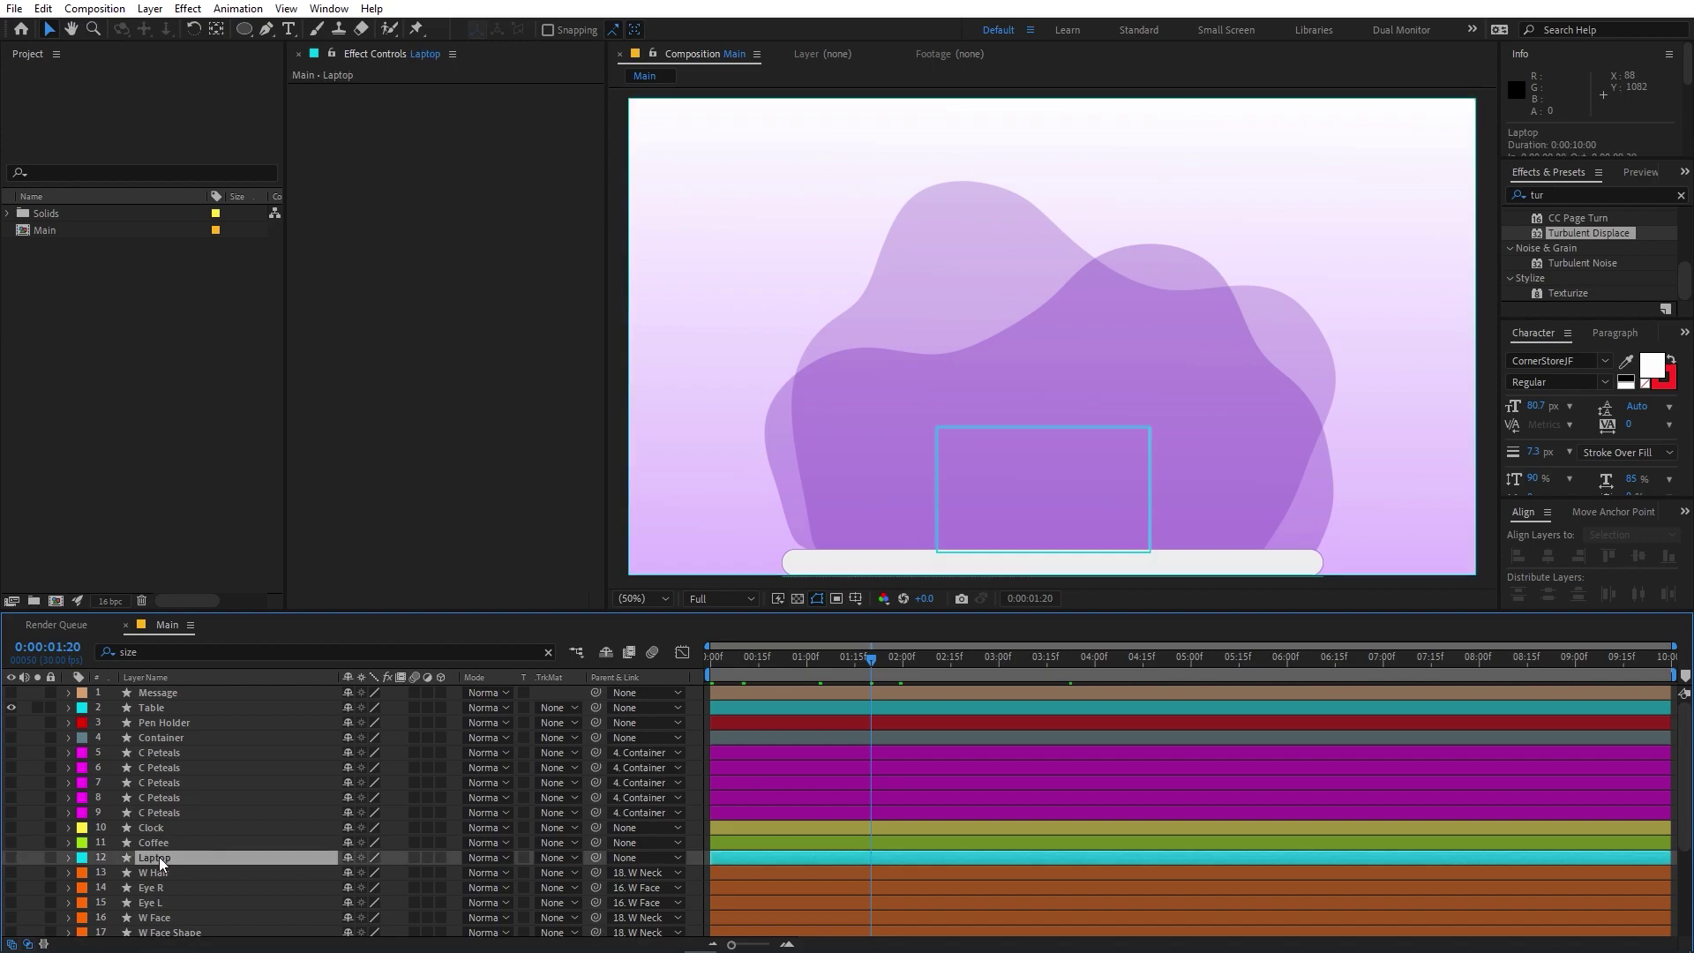
pyautogui.click(16, 858)
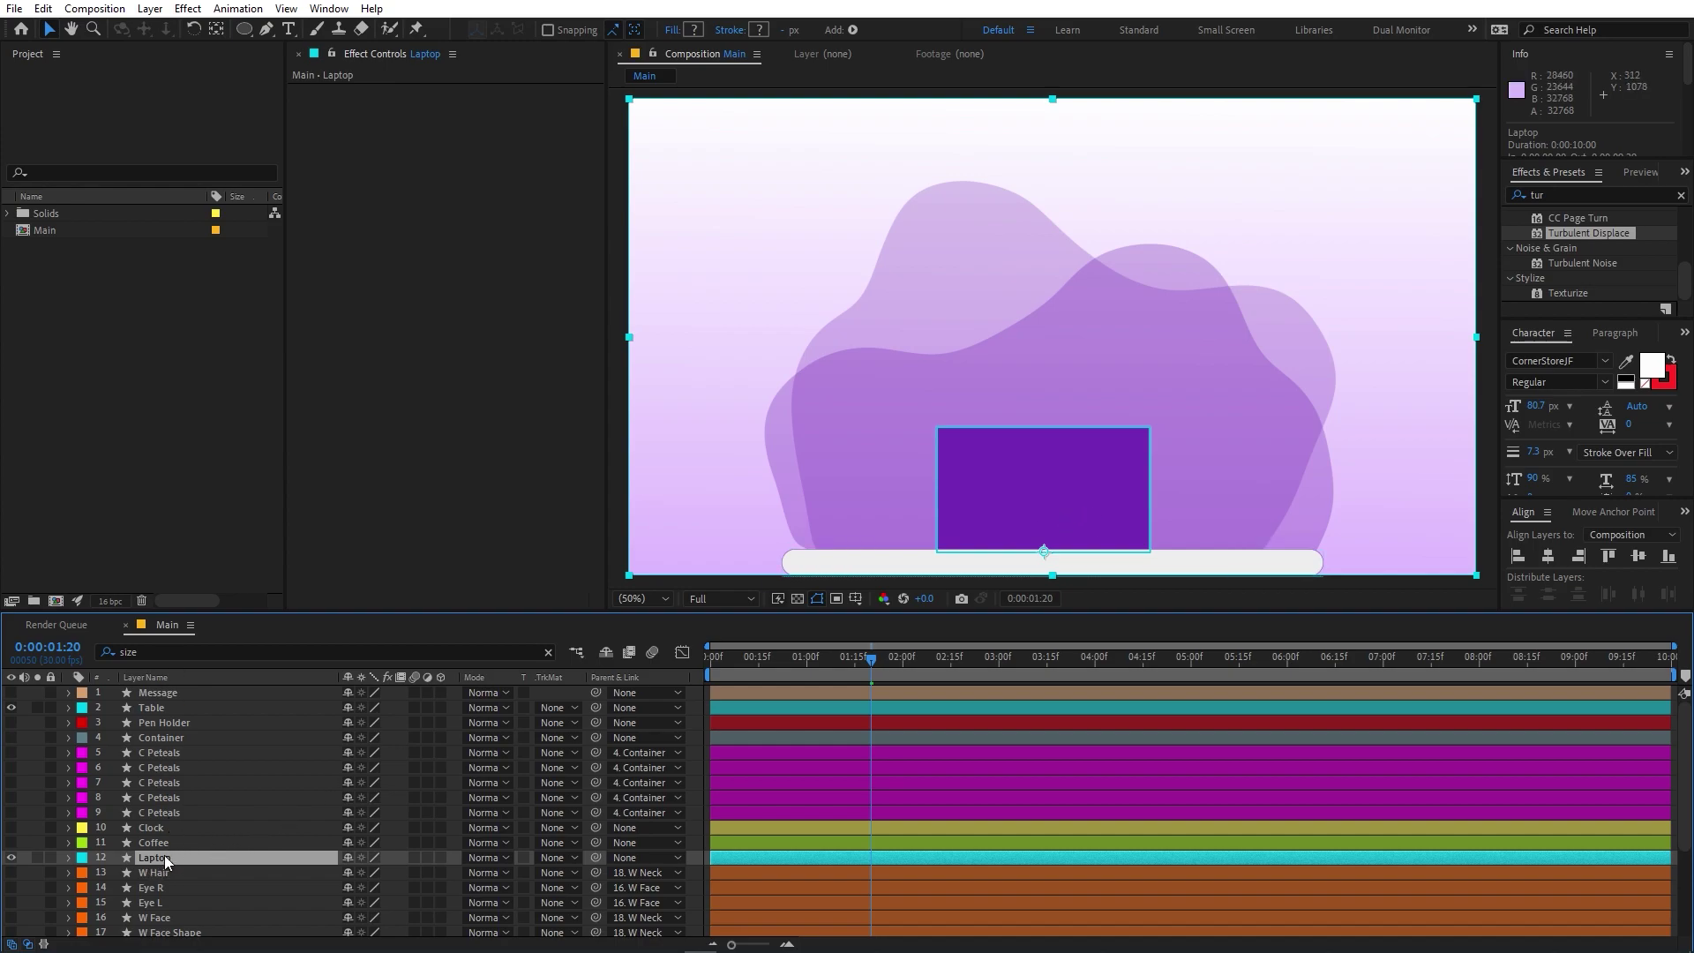
pyautogui.press('s')
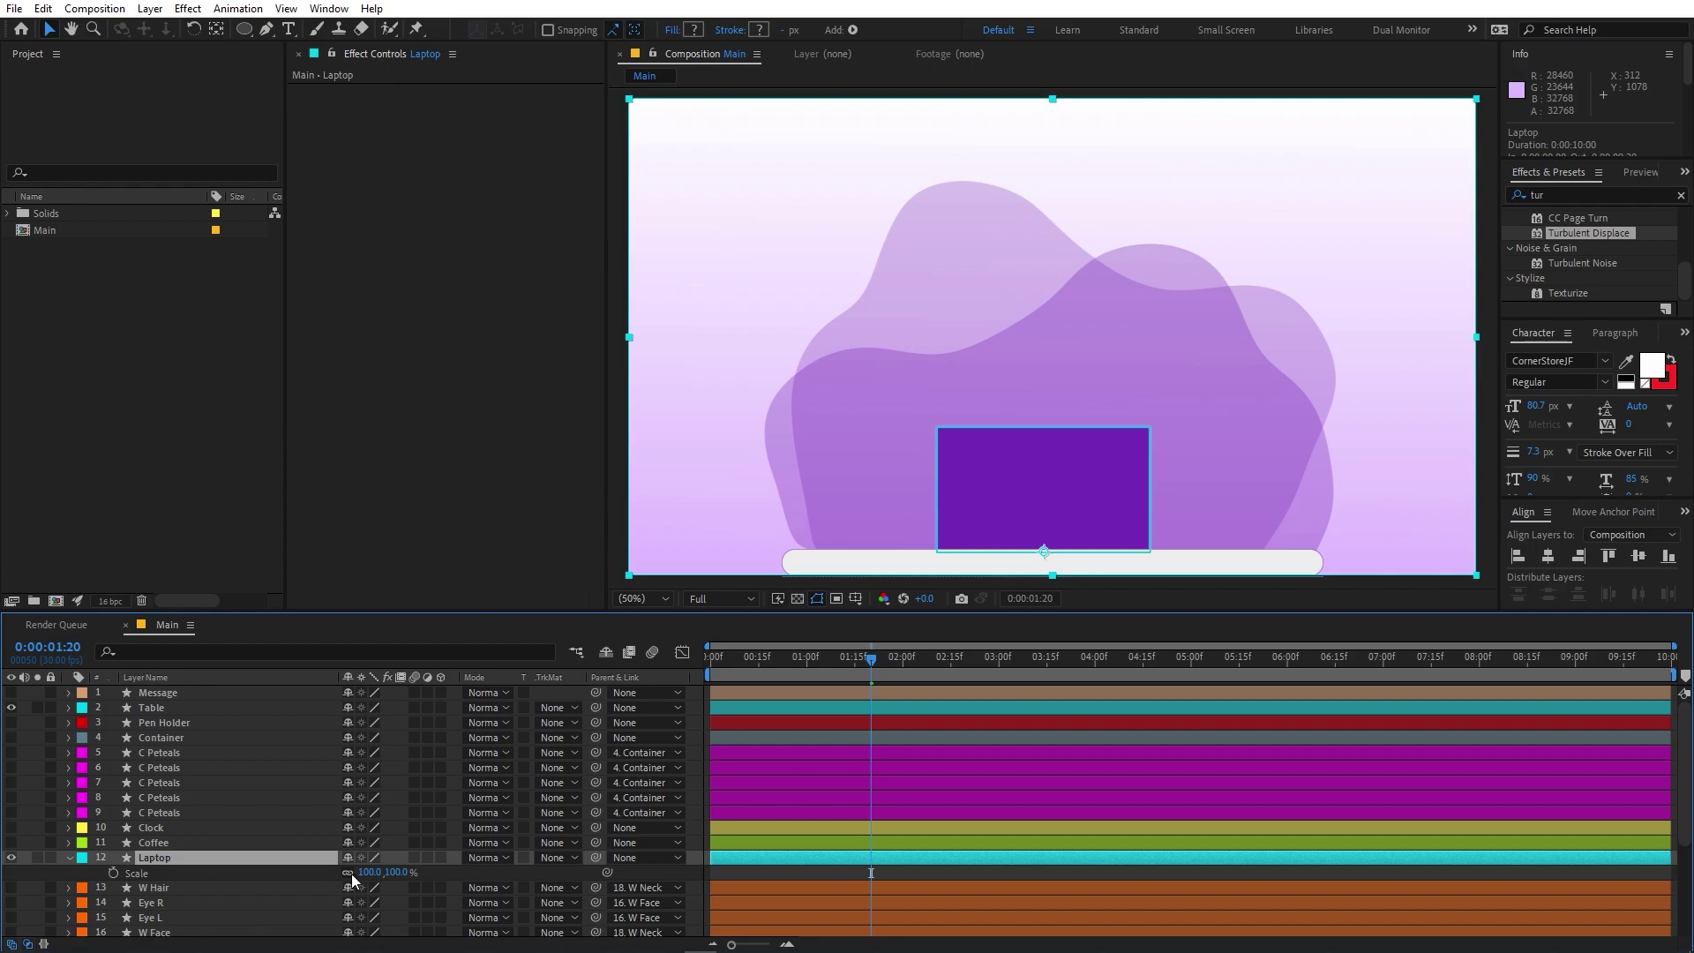
pyautogui.click(114, 873)
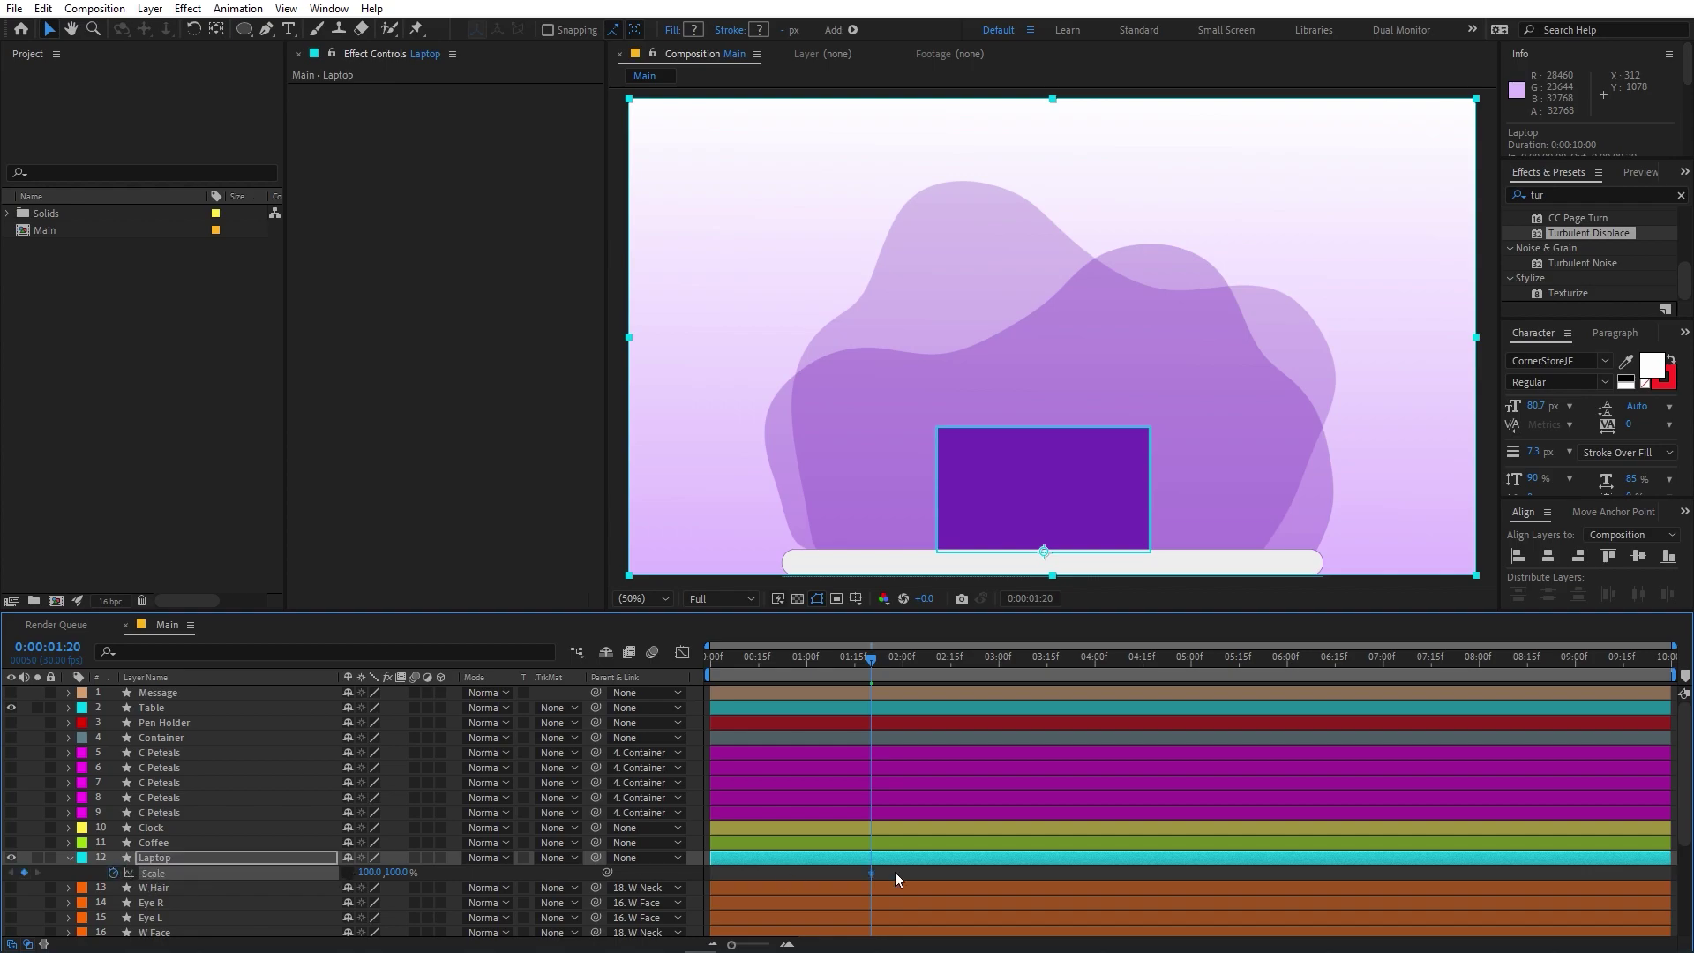
# Set the Laptop's vertical Scale to 0% at the first frame, keeping its width at 100%
pyautogui.press('Home')
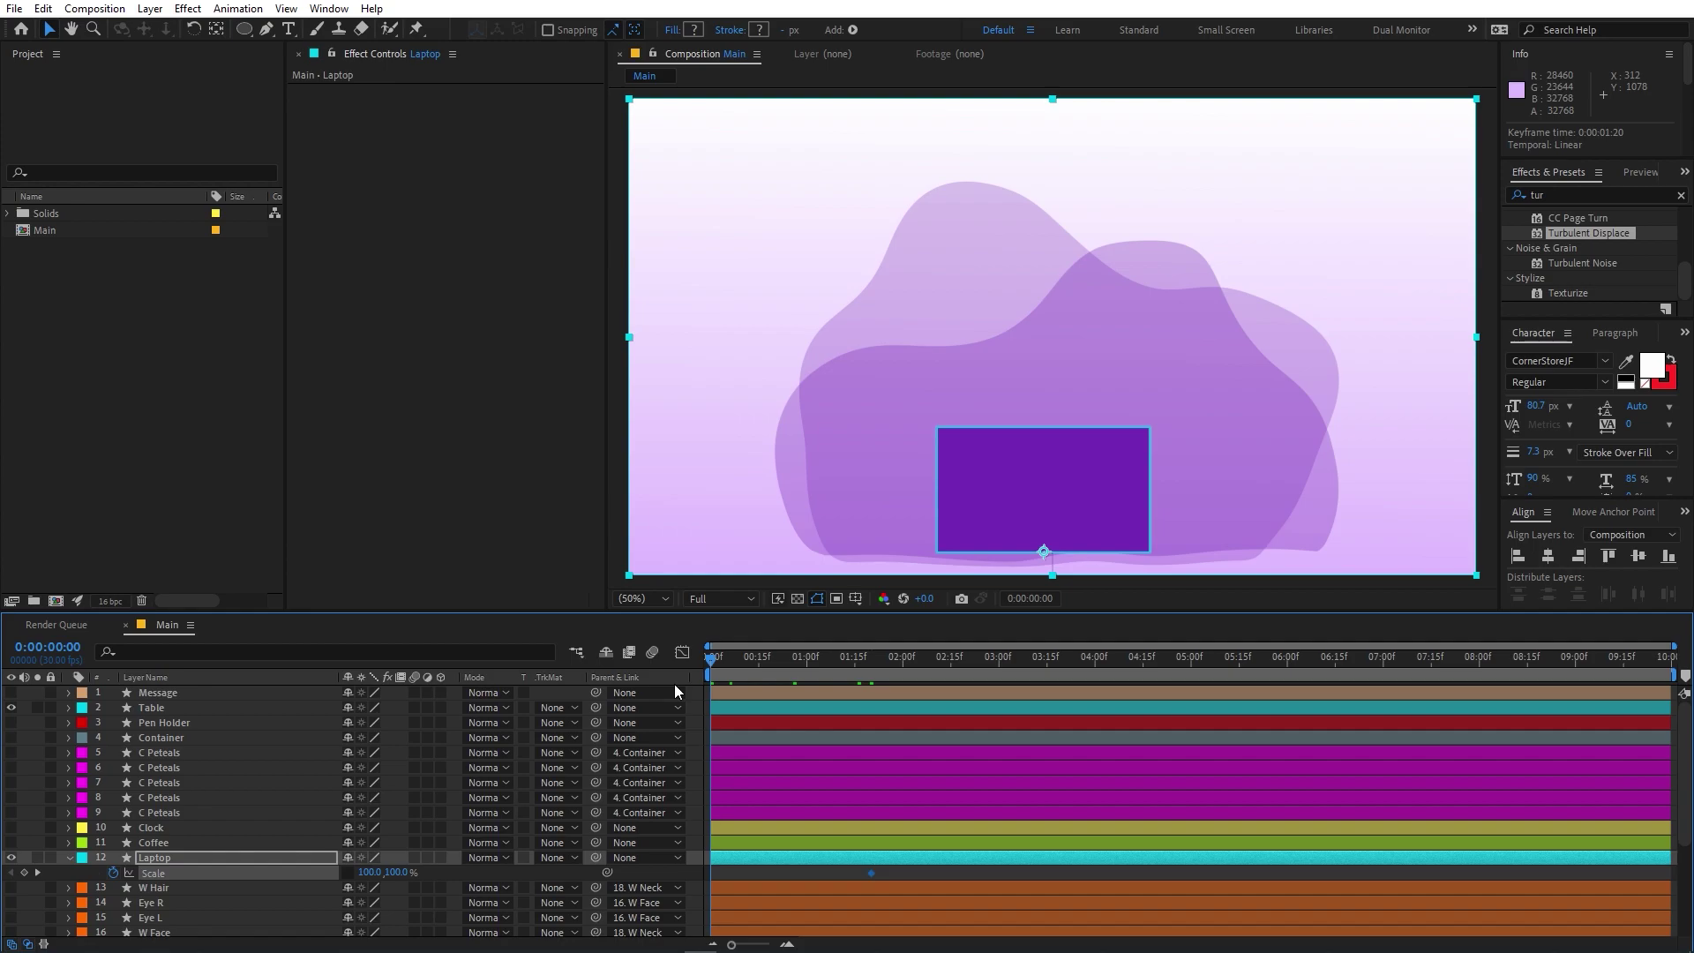
pyautogui.click(391, 873)
pyautogui.write('0')
pyautogui.press('Return')
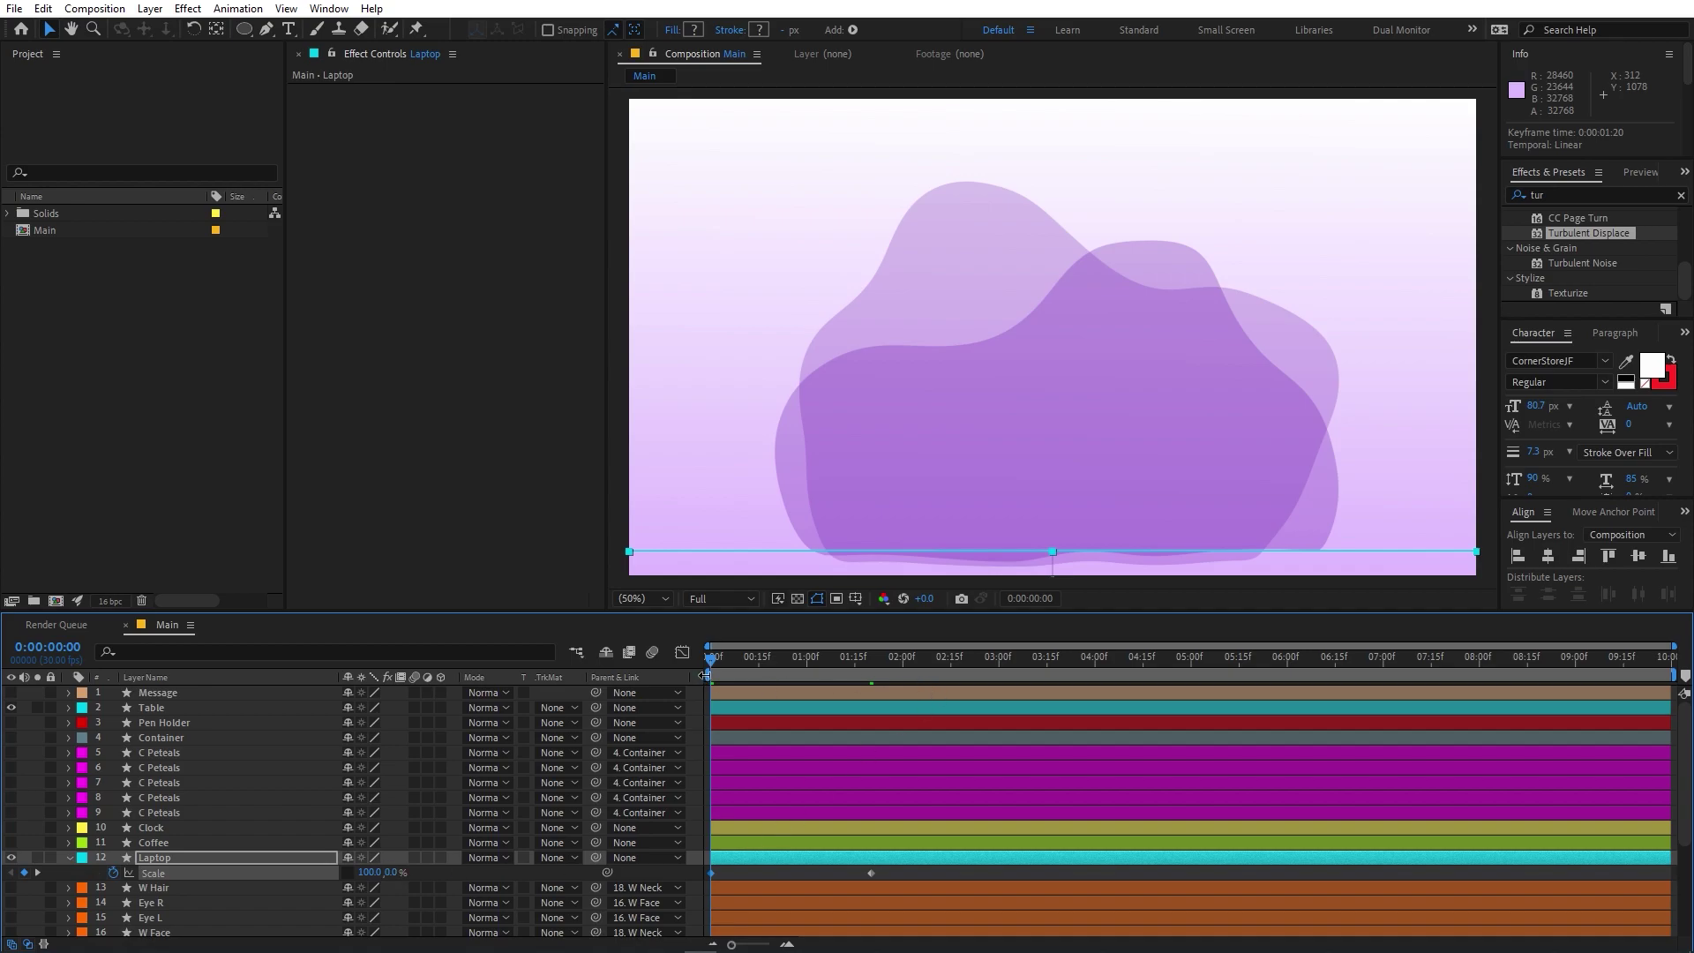
# Easy-ease the Laptop's Scale keyframes with a speed graph that peaks early and slows gradually, and preview the growth
pyautogui.moveTo(716, 670); pyautogui.dragTo(875, 676)
pyautogui.moveTo(884, 872); pyautogui.dragTo(666, 886)
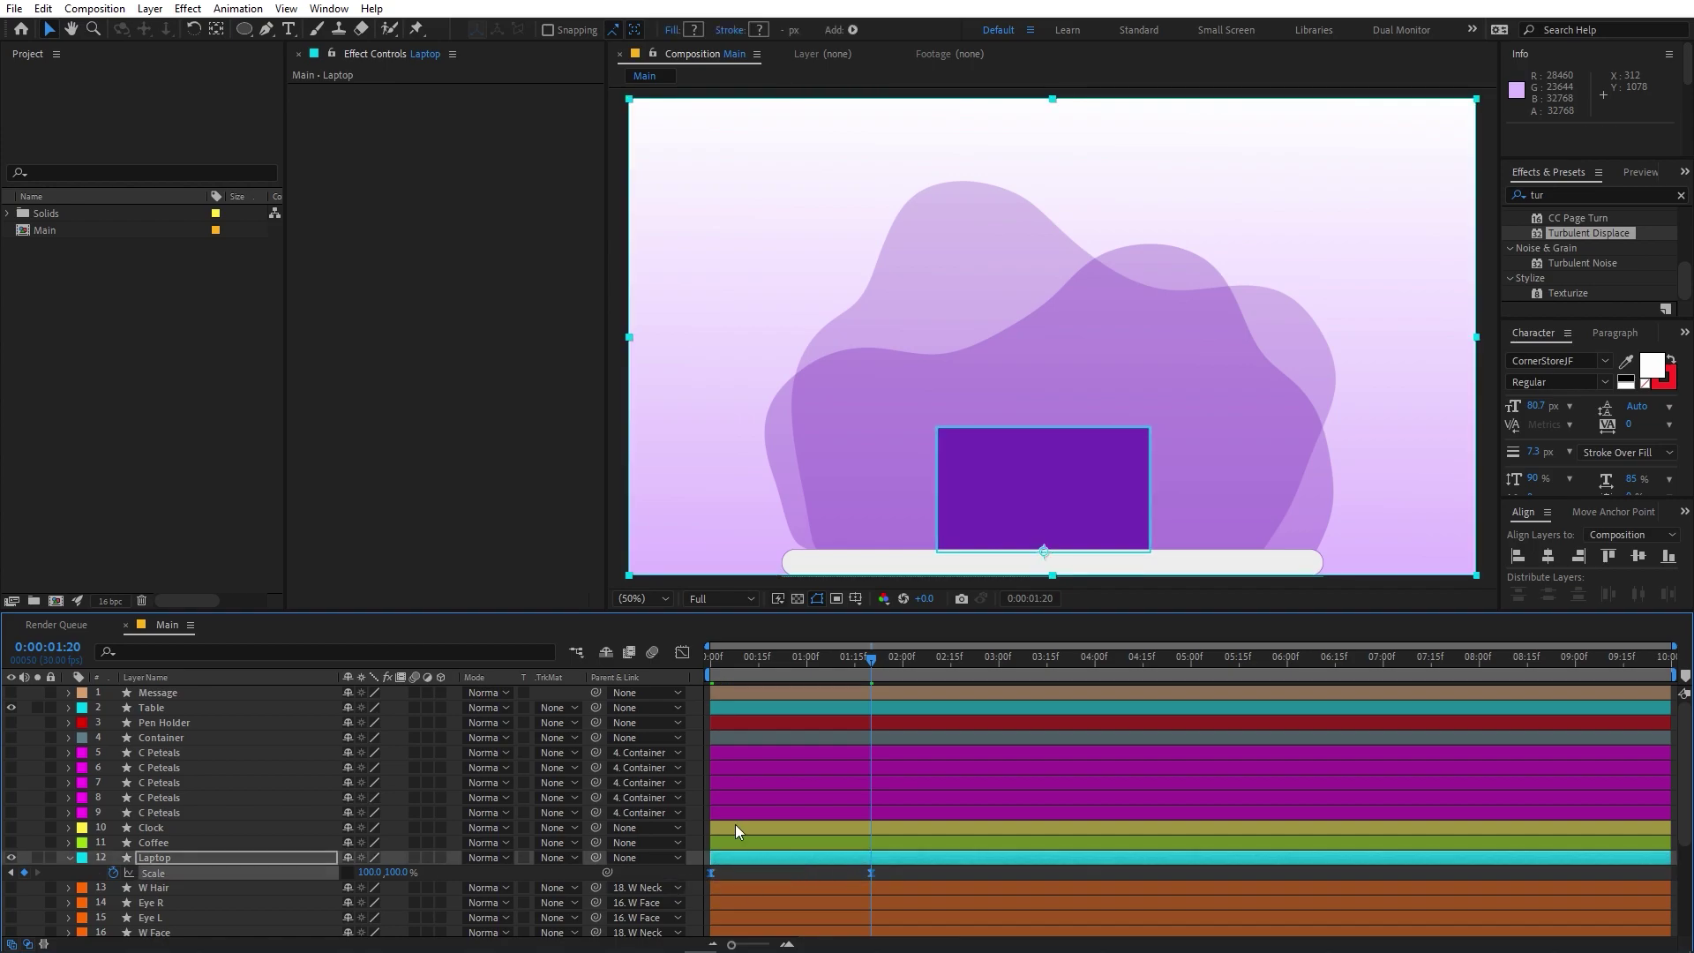
pyautogui.click(681, 653)
pyautogui.moveTo(953, 885); pyautogui.dragTo(761, 902)
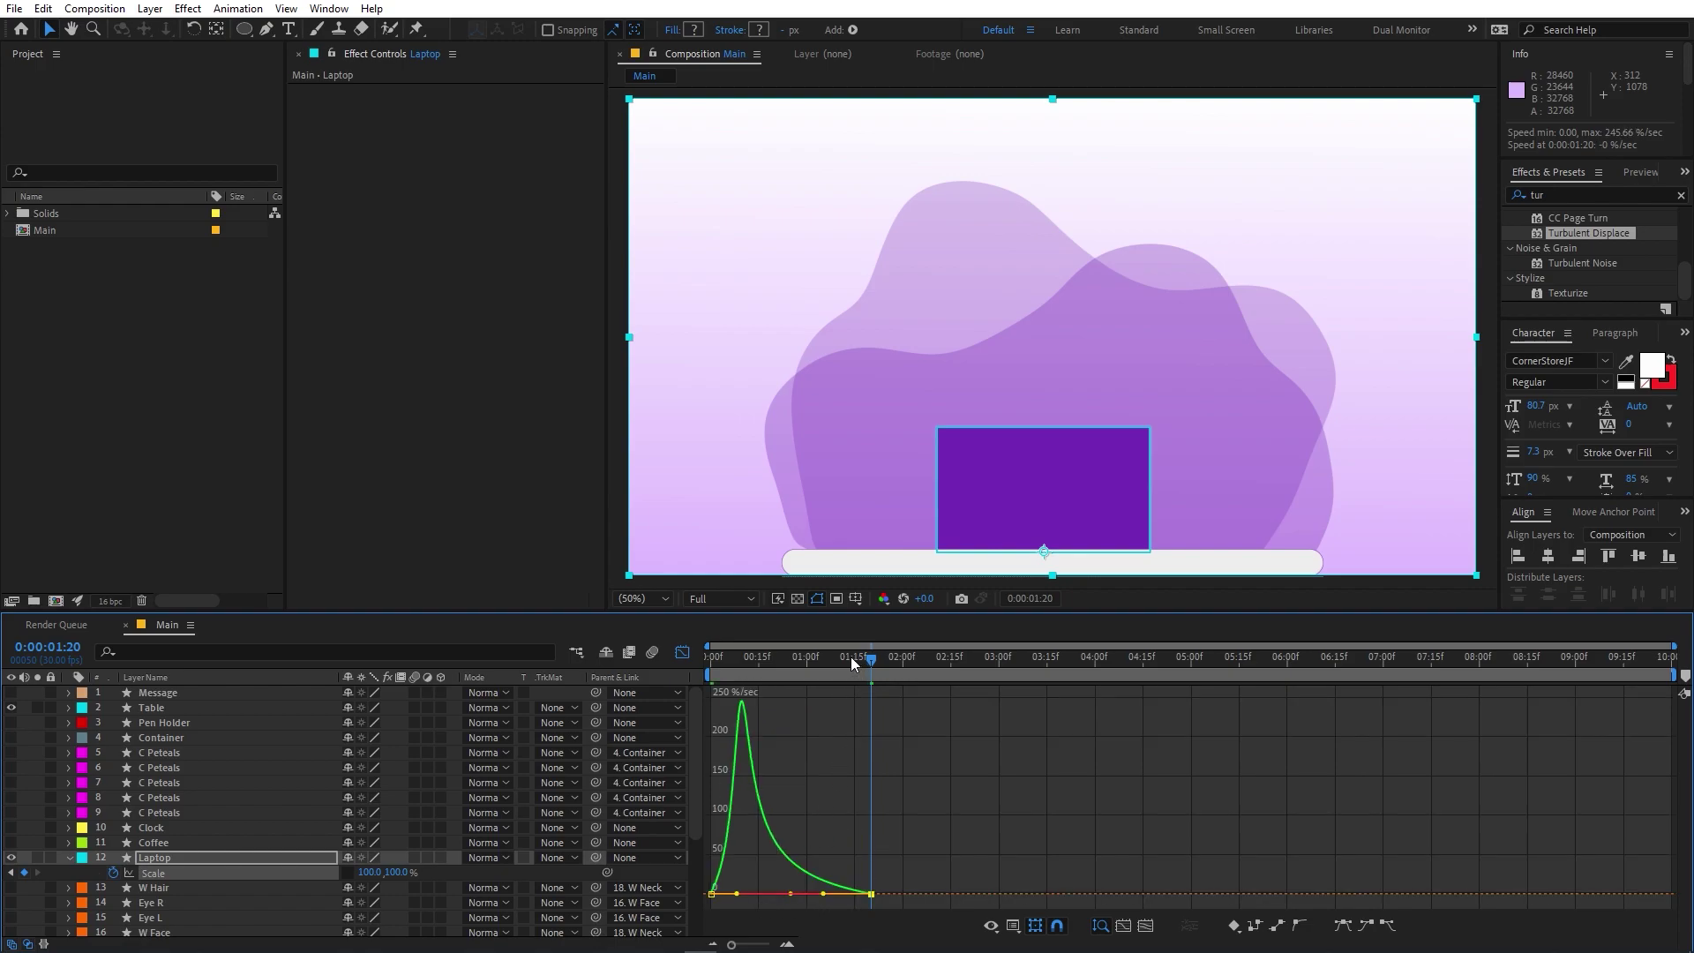
pyautogui.press('space')
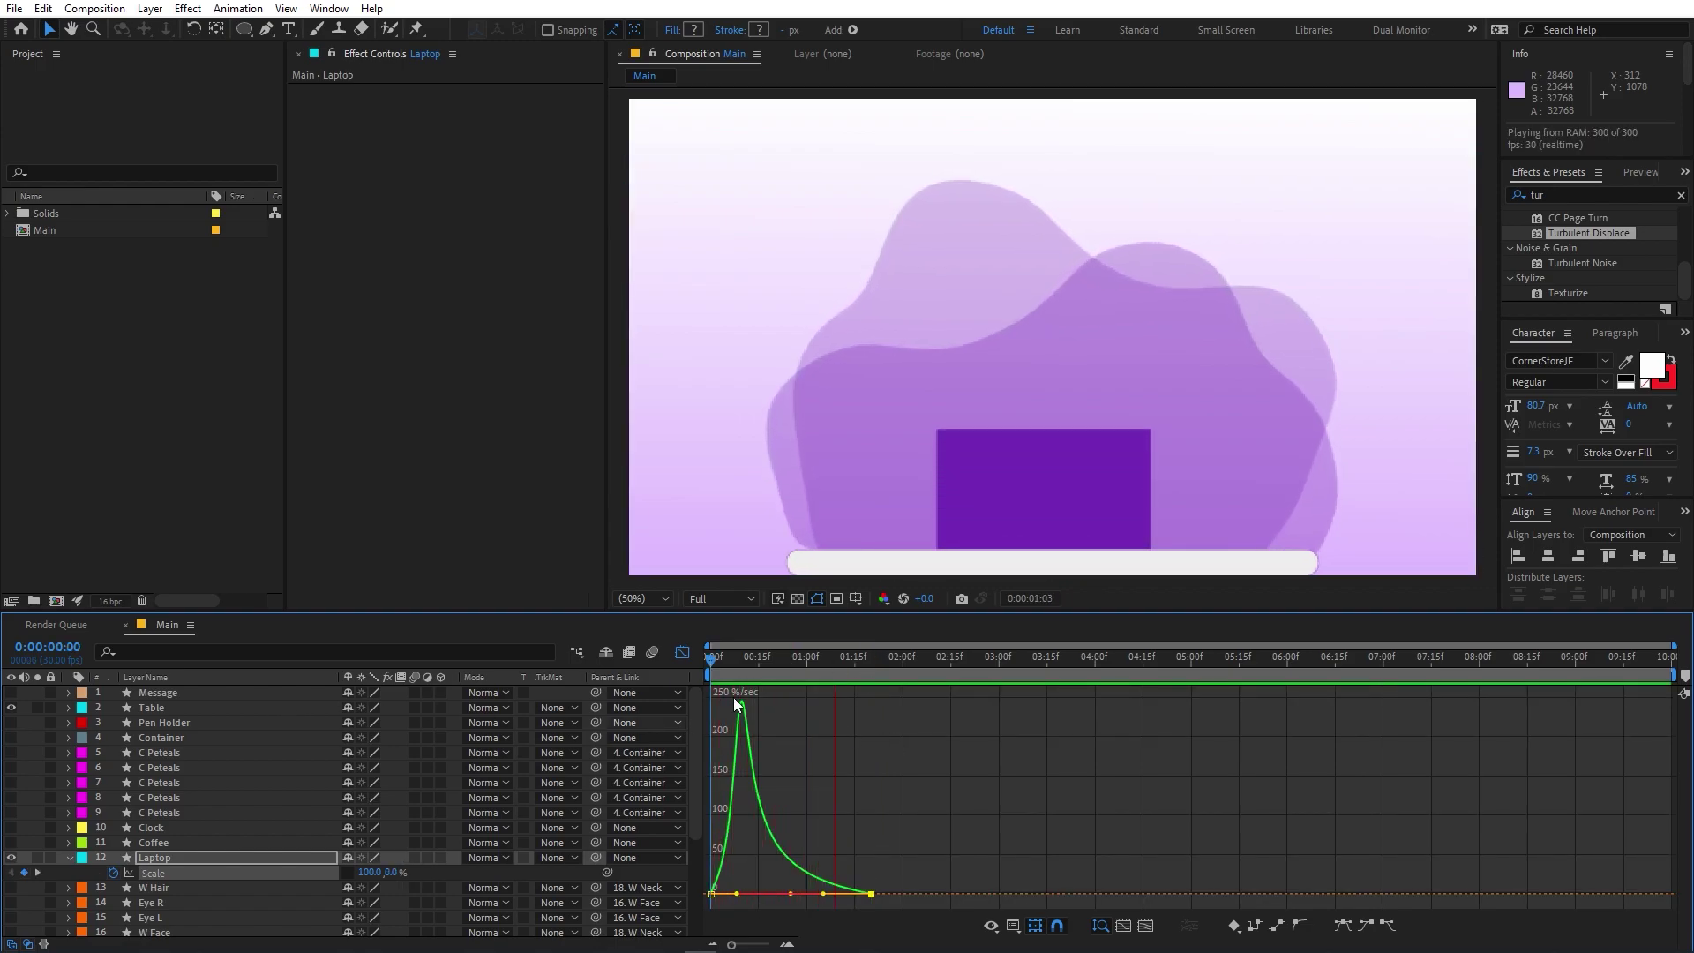
pyautogui.hotkey('shift', 'F3')
# Make all the woman's layers visible, from W Hair down to W Body
pyautogui.scroll(-2, 736, 885)
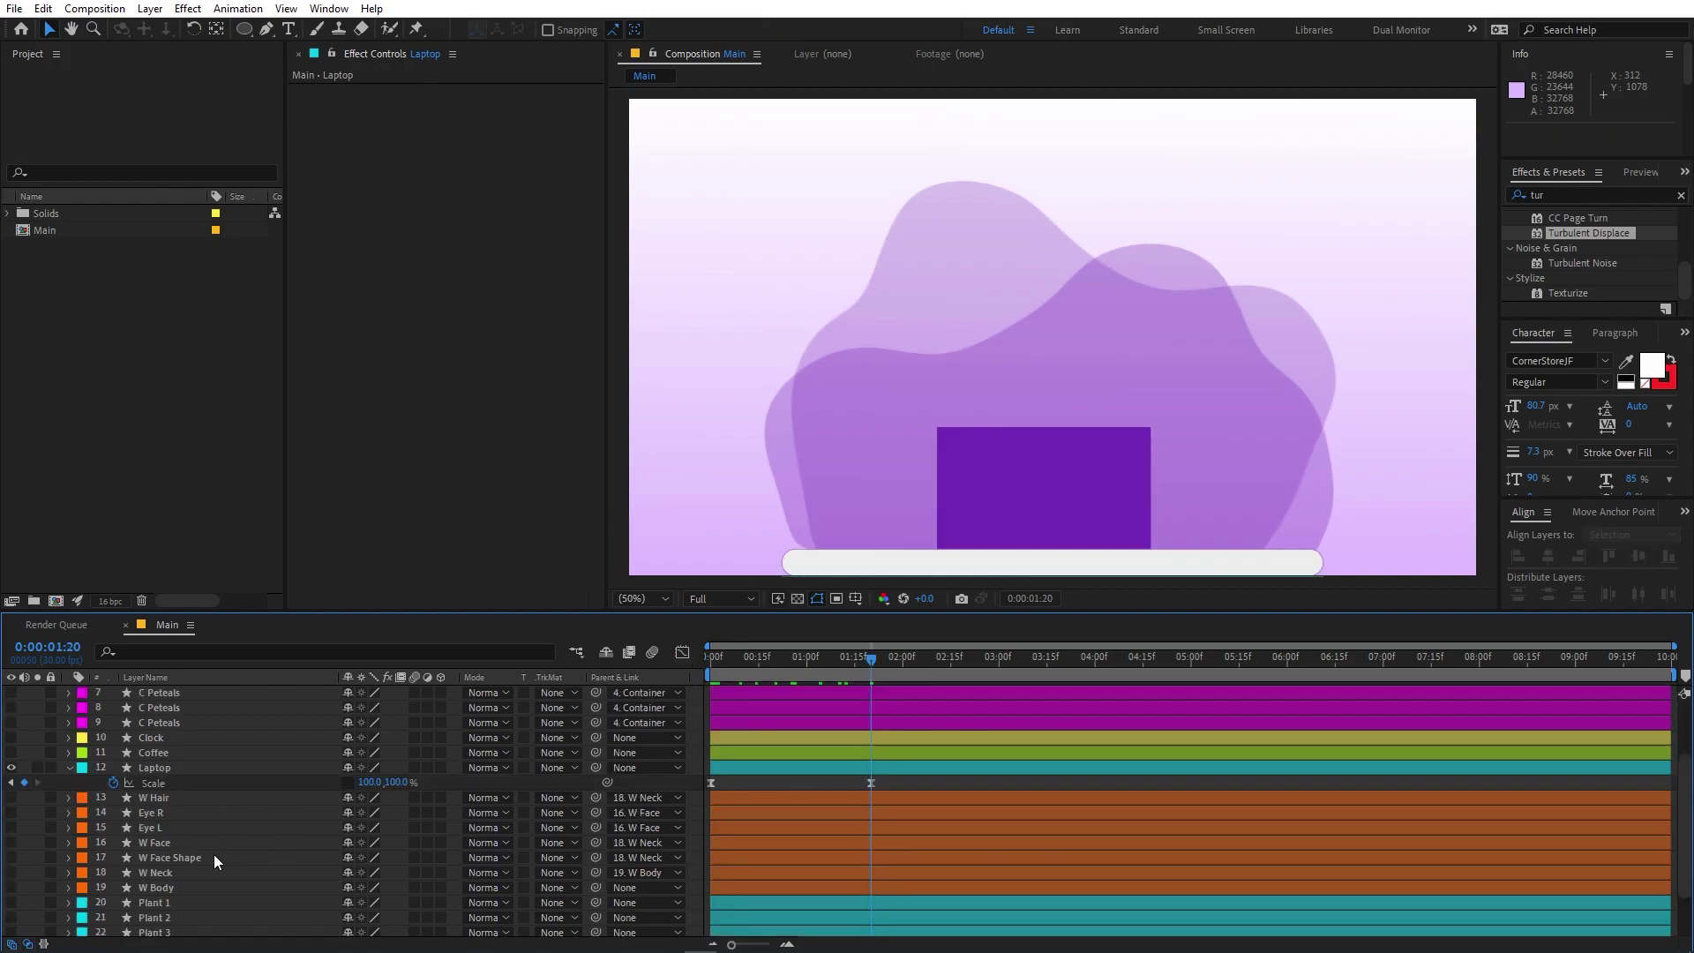
pyautogui.click(154, 800)
pyautogui.keyDown('shift'); pyautogui.click(141, 882); pyautogui.keyUp('shift')
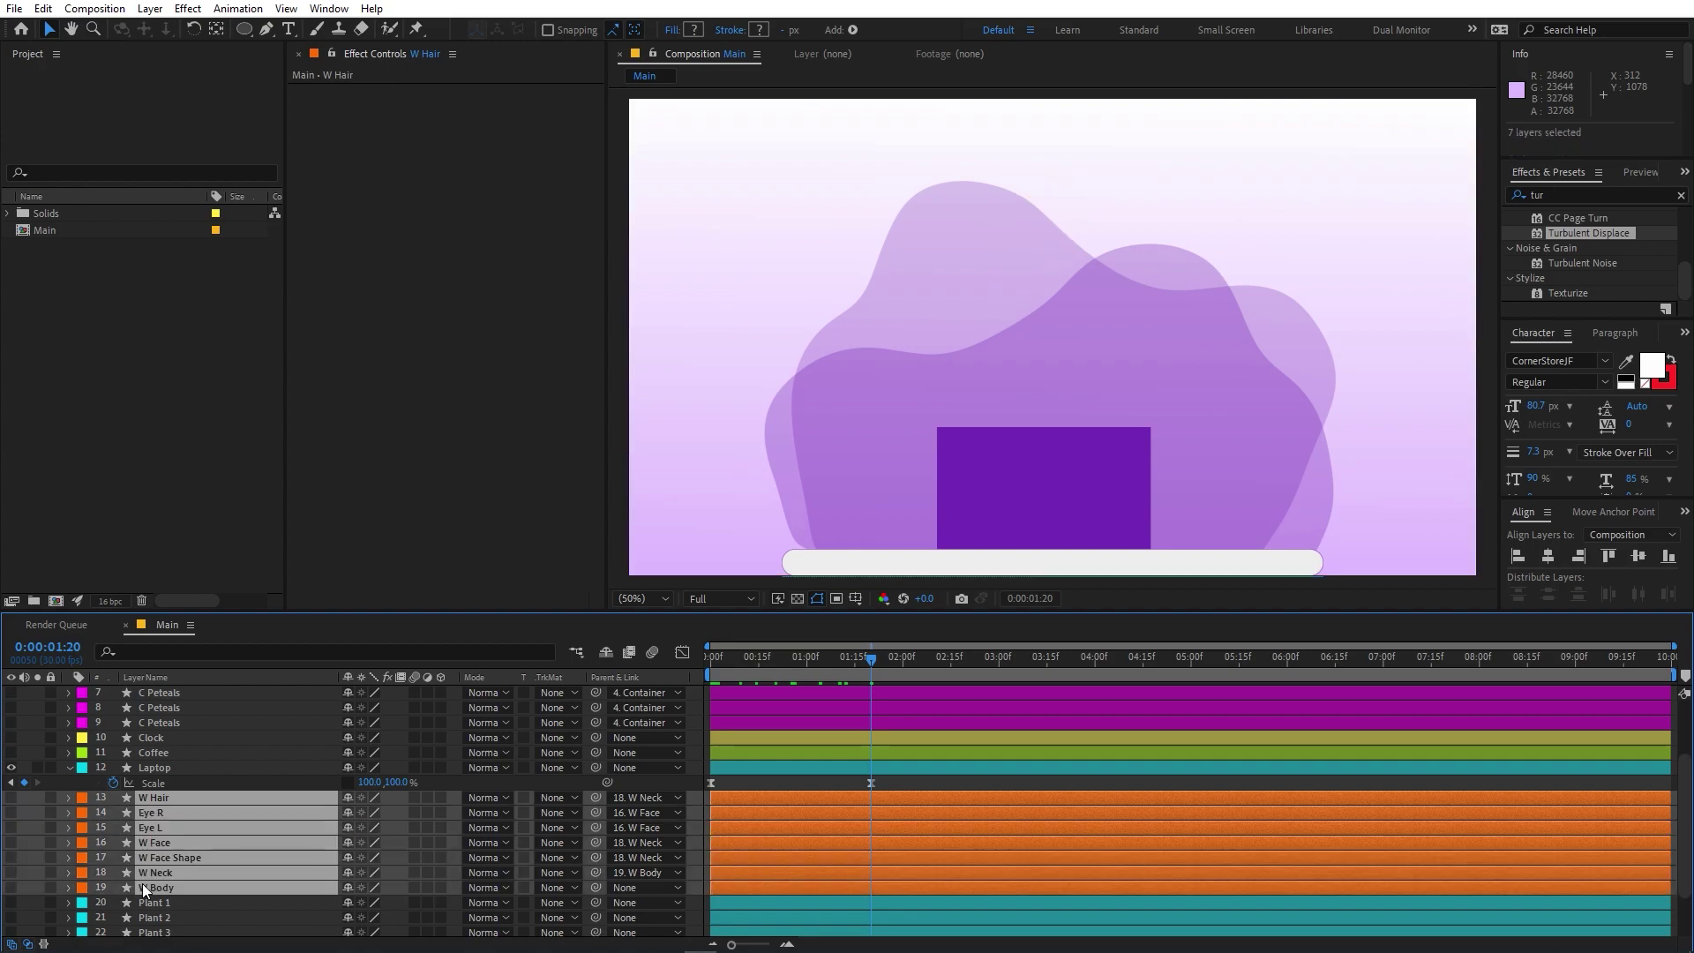
pyautogui.moveTo(11, 798); pyautogui.dragTo(11, 888)
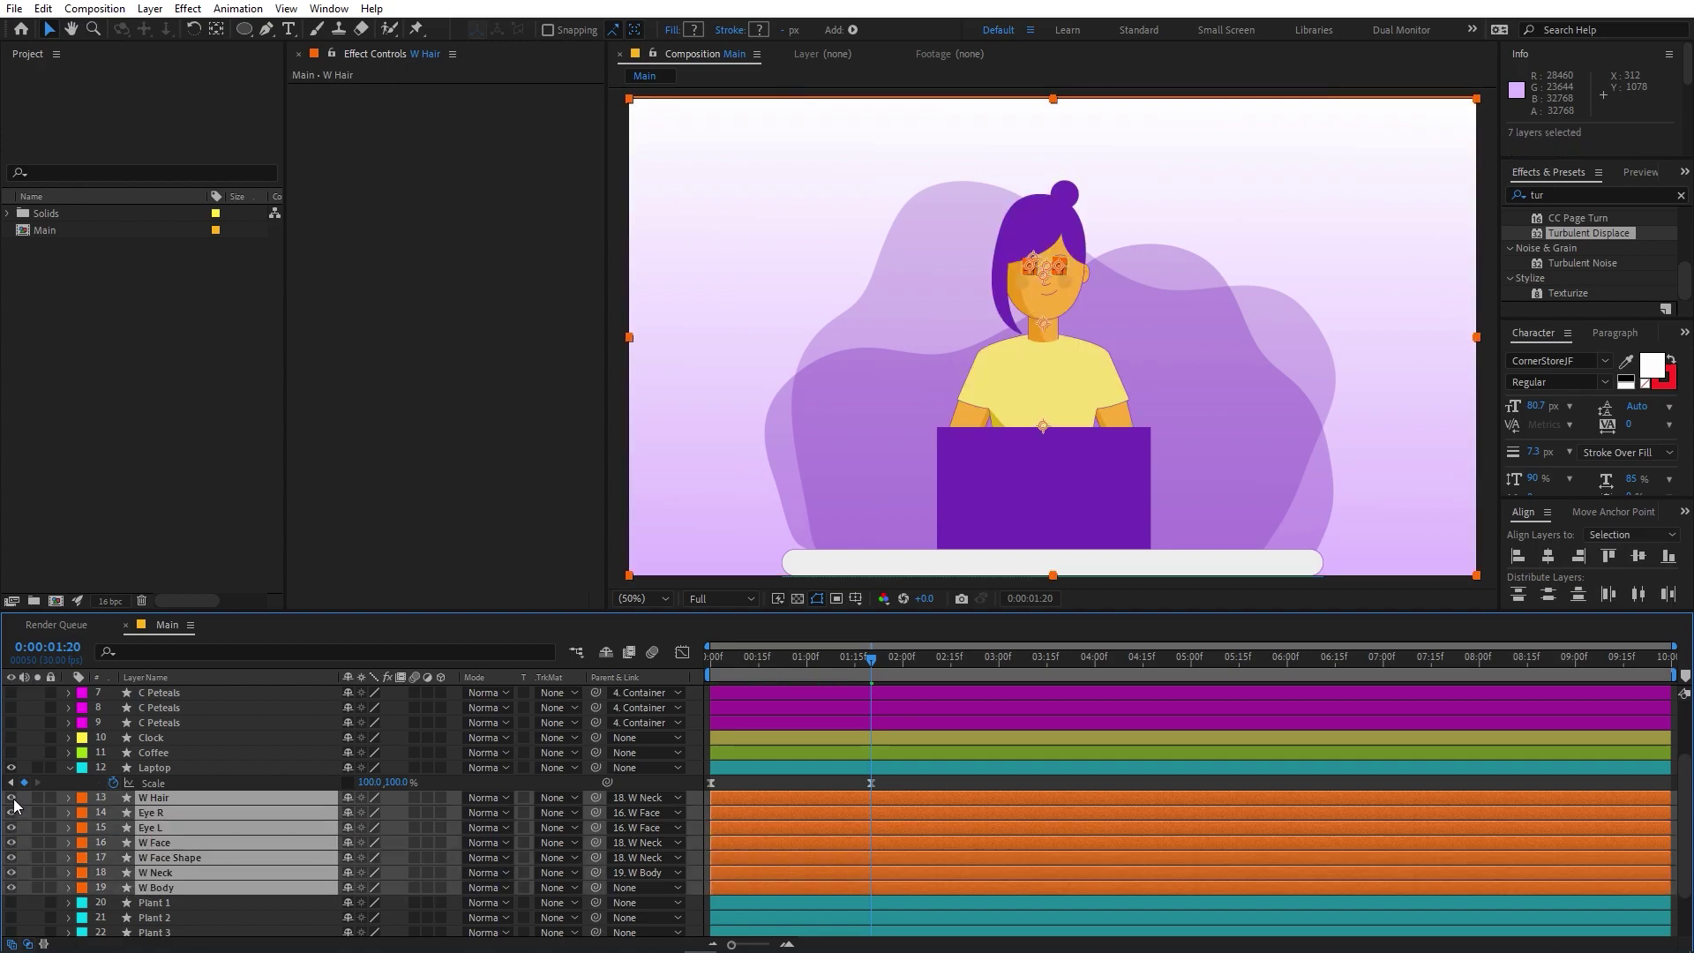
# Keyframe W Body's Position at 0:00:01:20, and lower it to a vertical value of 1422.5 at 0:00:00:13
pyautogui.click(172, 887)
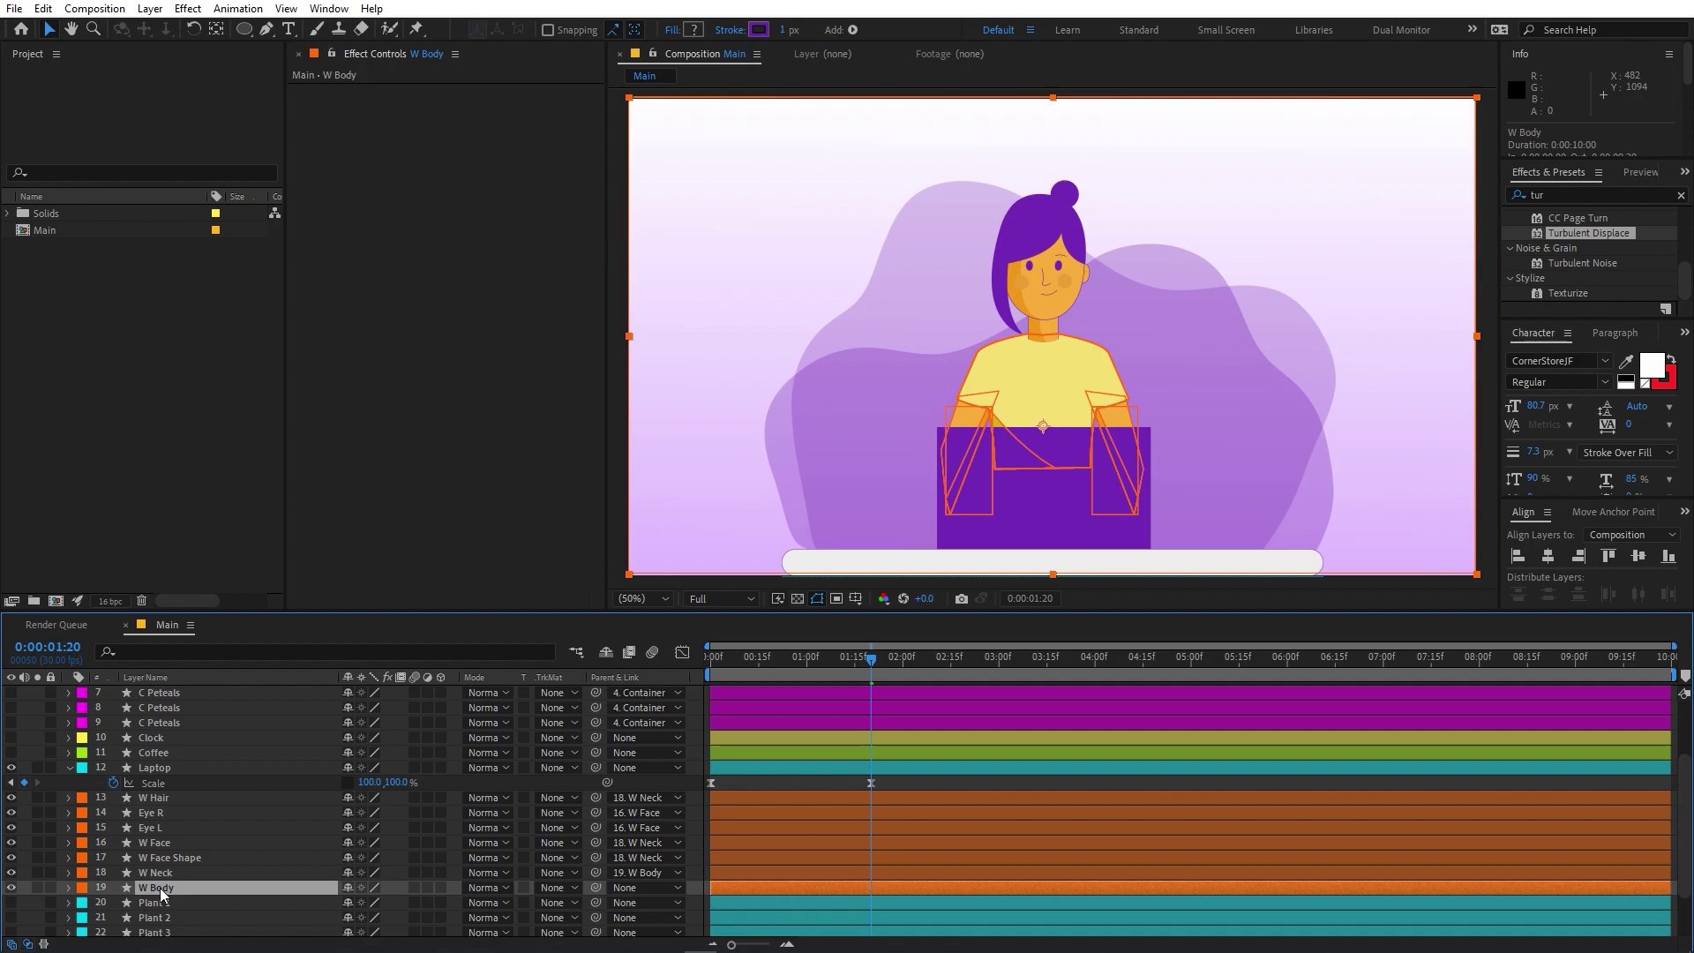
pyautogui.press('p')
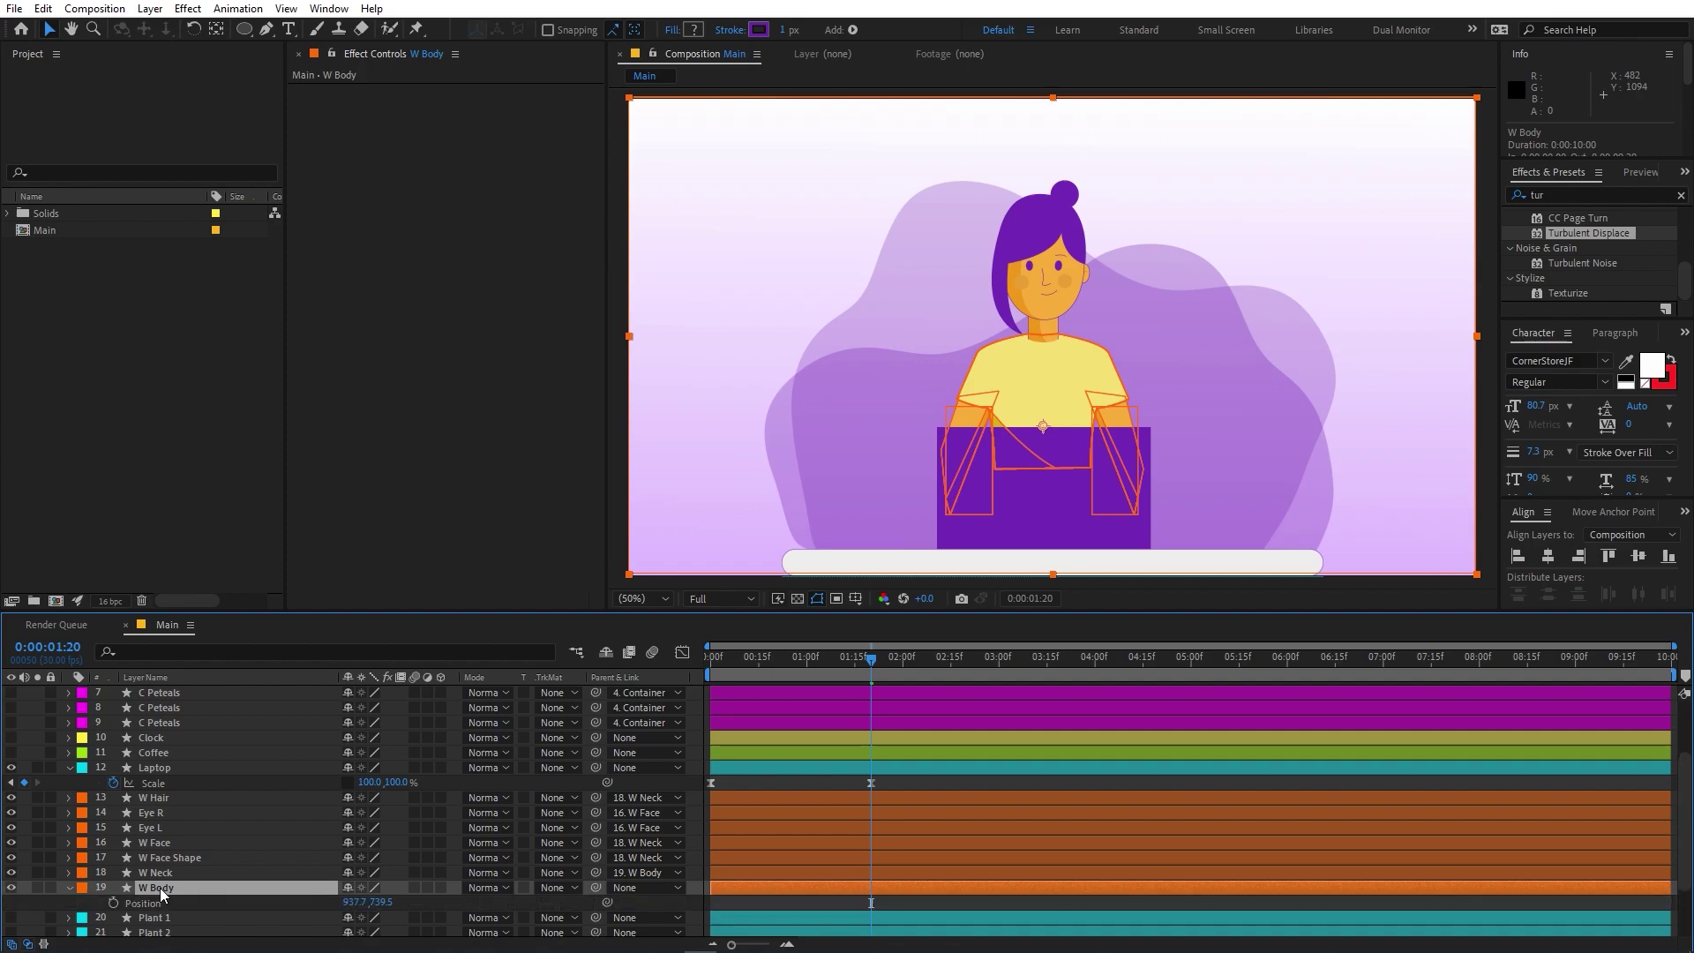
pyautogui.click(112, 904)
pyautogui.moveTo(828, 675); pyautogui.dragTo(753, 691)
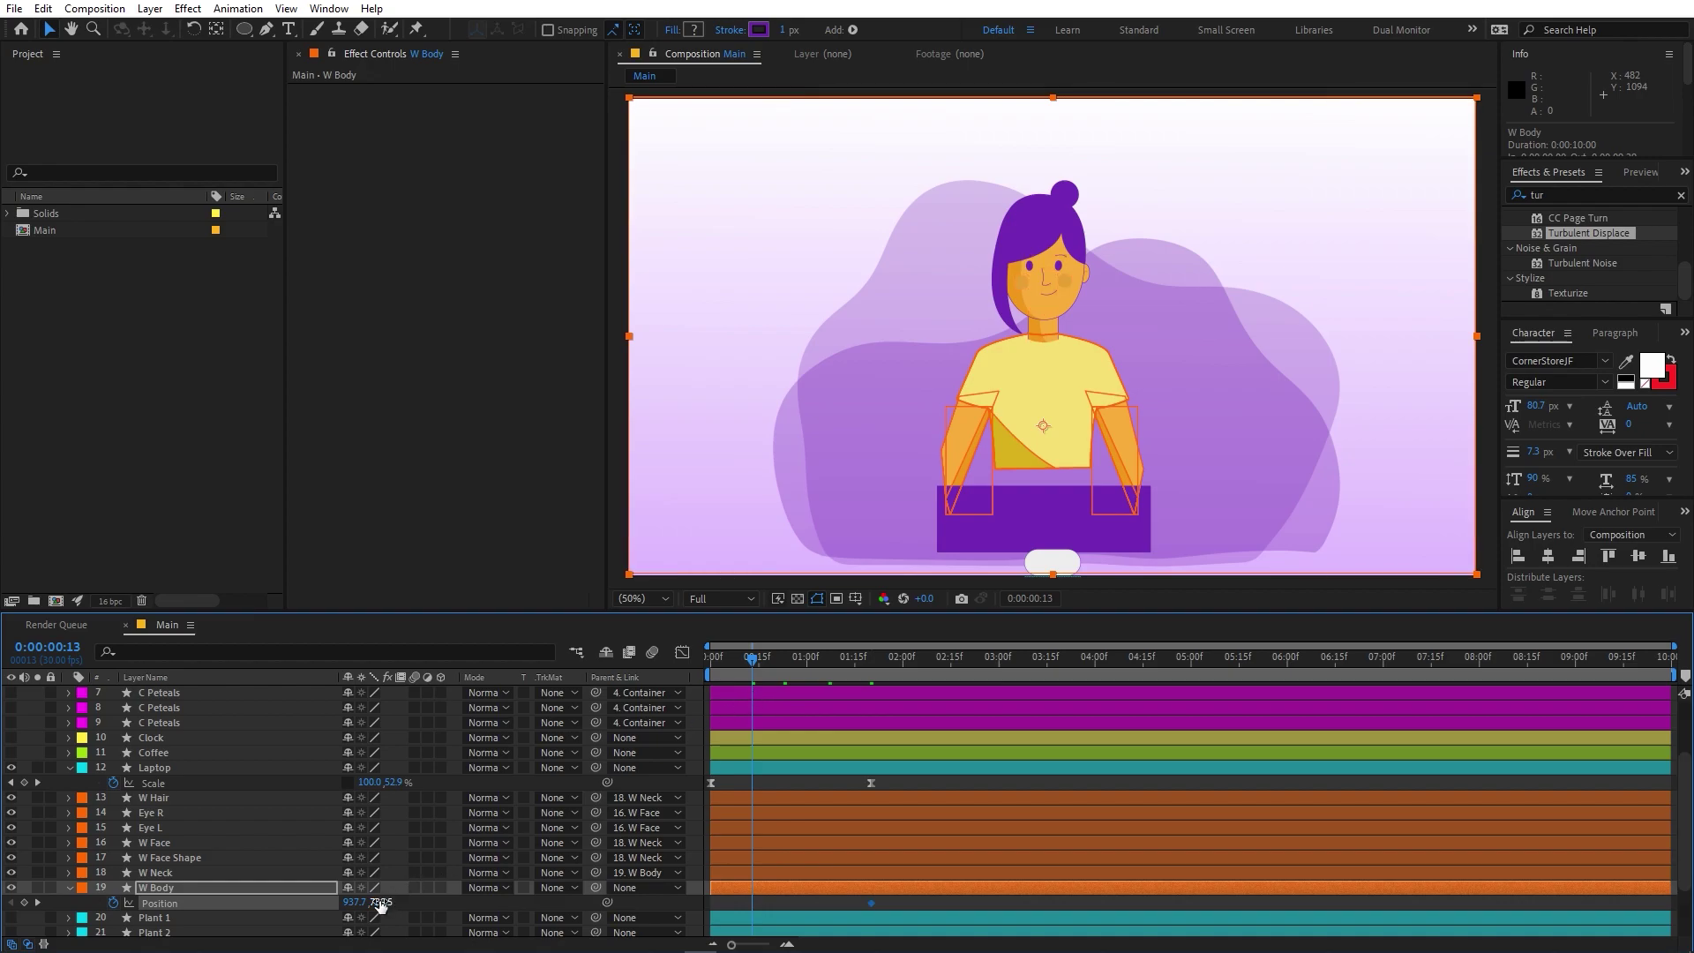
pyautogui.moveTo(382, 903); pyautogui.dragTo(729, 893)
# Easy-ease W Body's Position keyframes with a speed graph that peaks early and slows gradually, and preview the rise
pyautogui.press('F9')
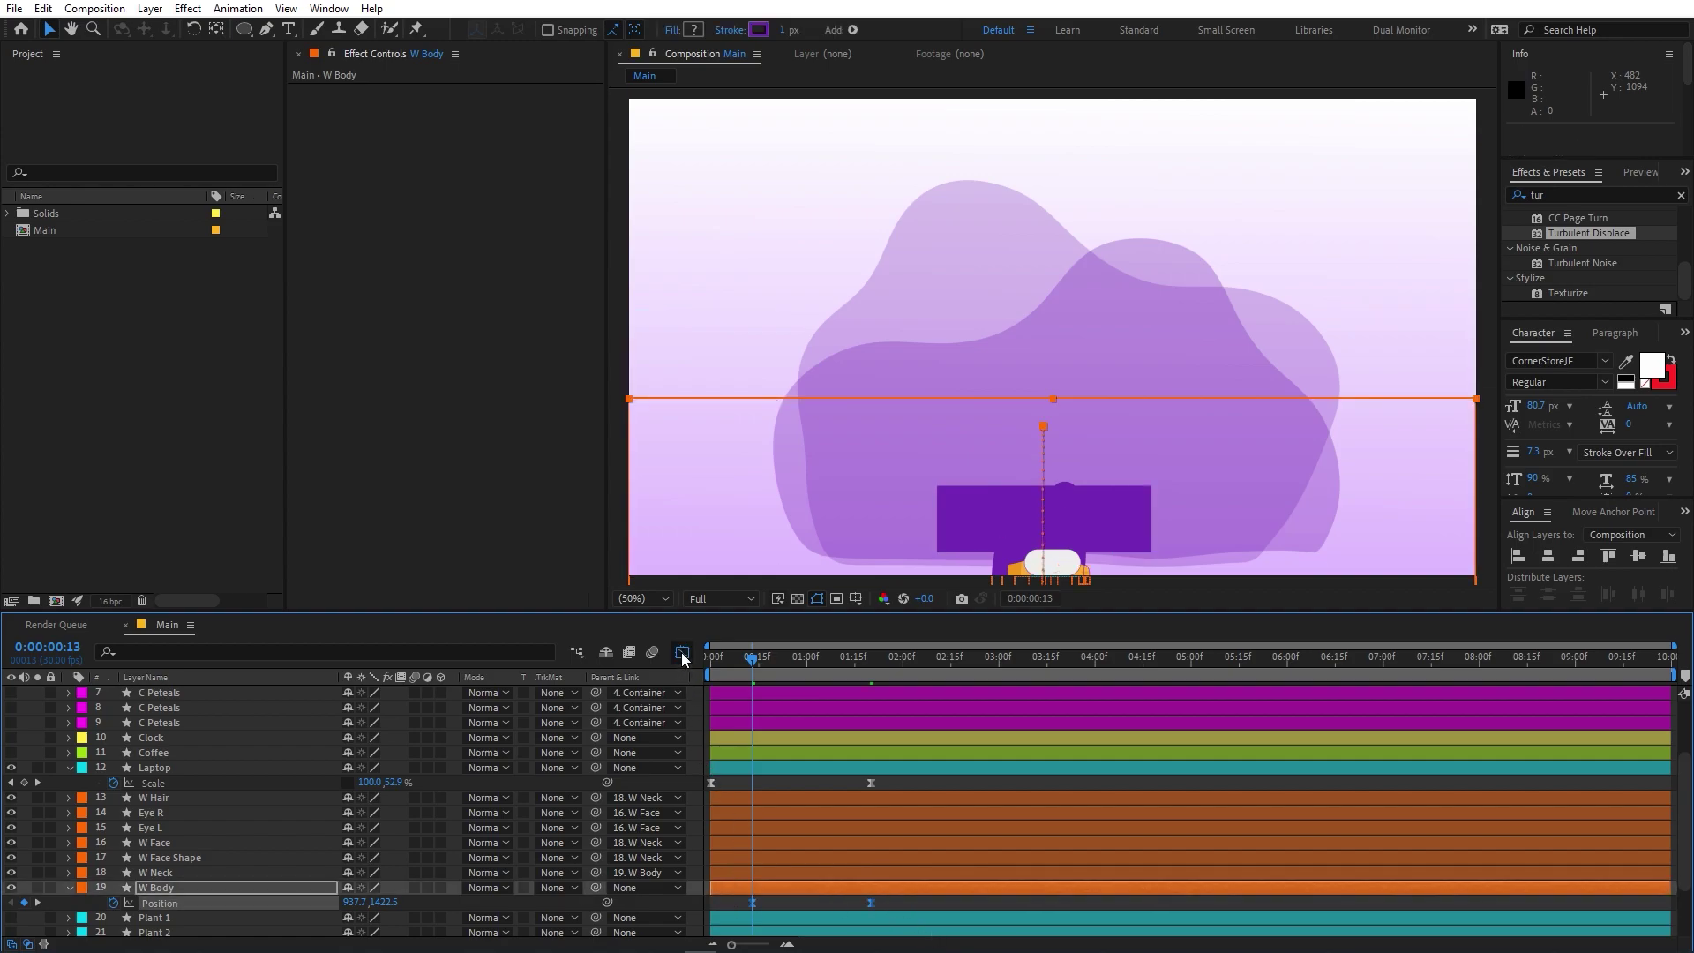
pyautogui.click(682, 653)
pyautogui.moveTo(939, 791); pyautogui.dragTo(813, 894)
pyautogui.press('space')
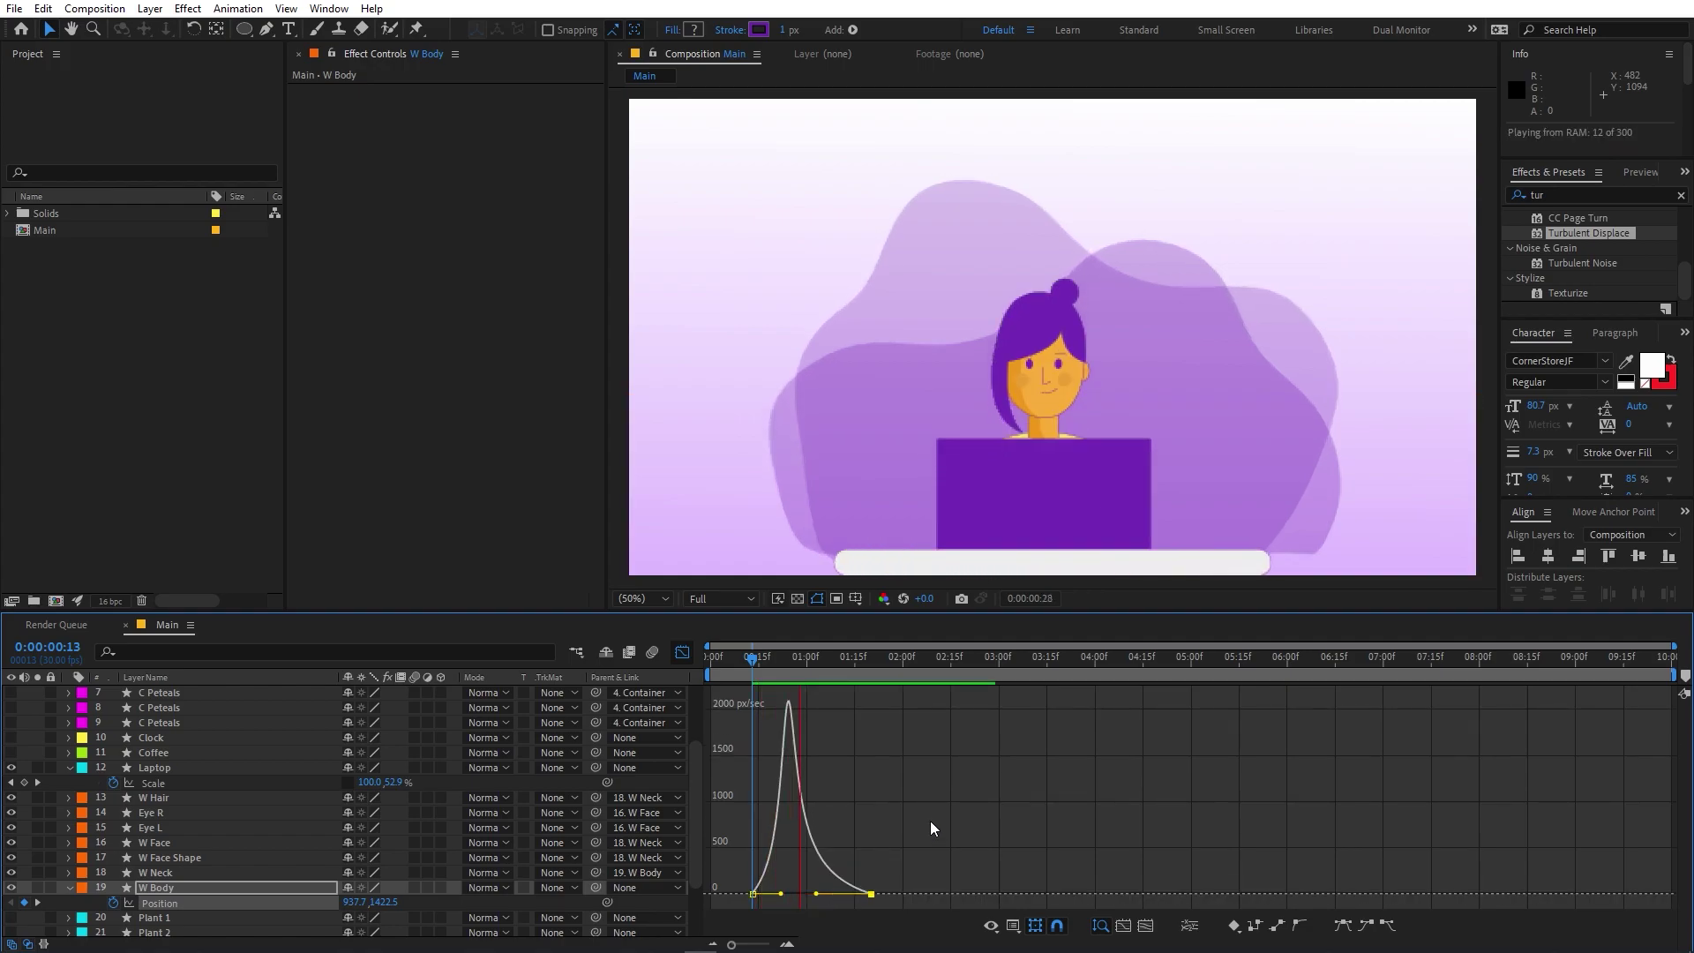
pyautogui.click(684, 653)
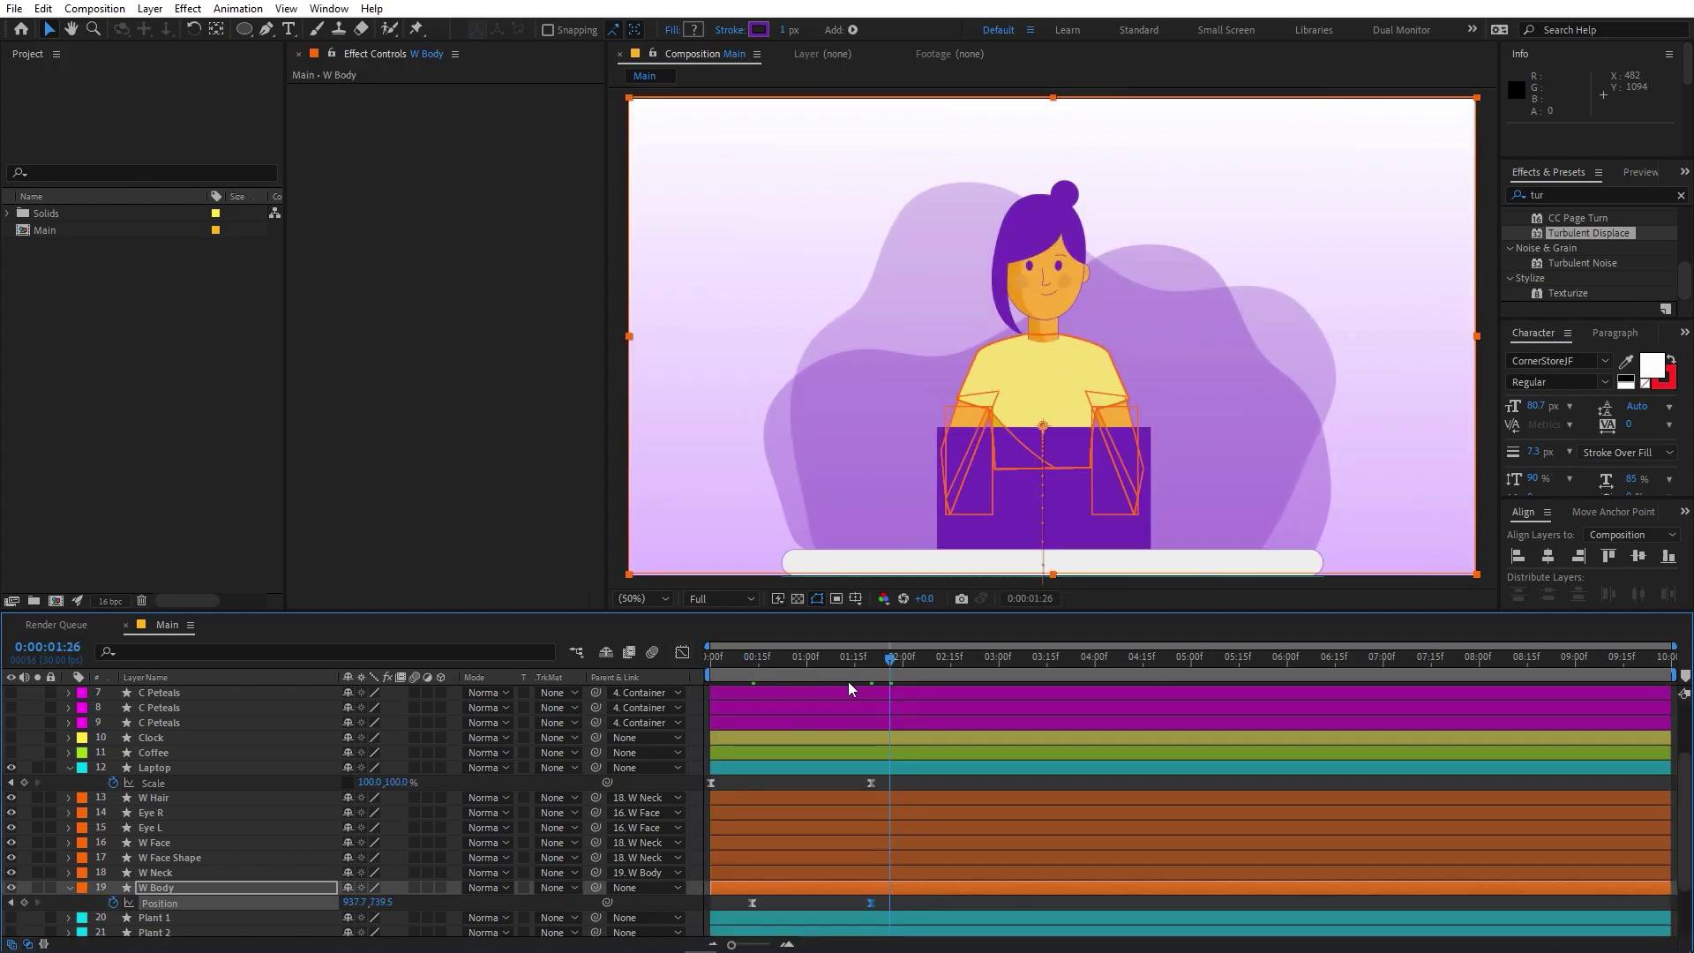
# Duplicate the Laptop layer and rename the copy Mask
pyautogui.moveTo(875, 665); pyautogui.dragTo(755, 703)
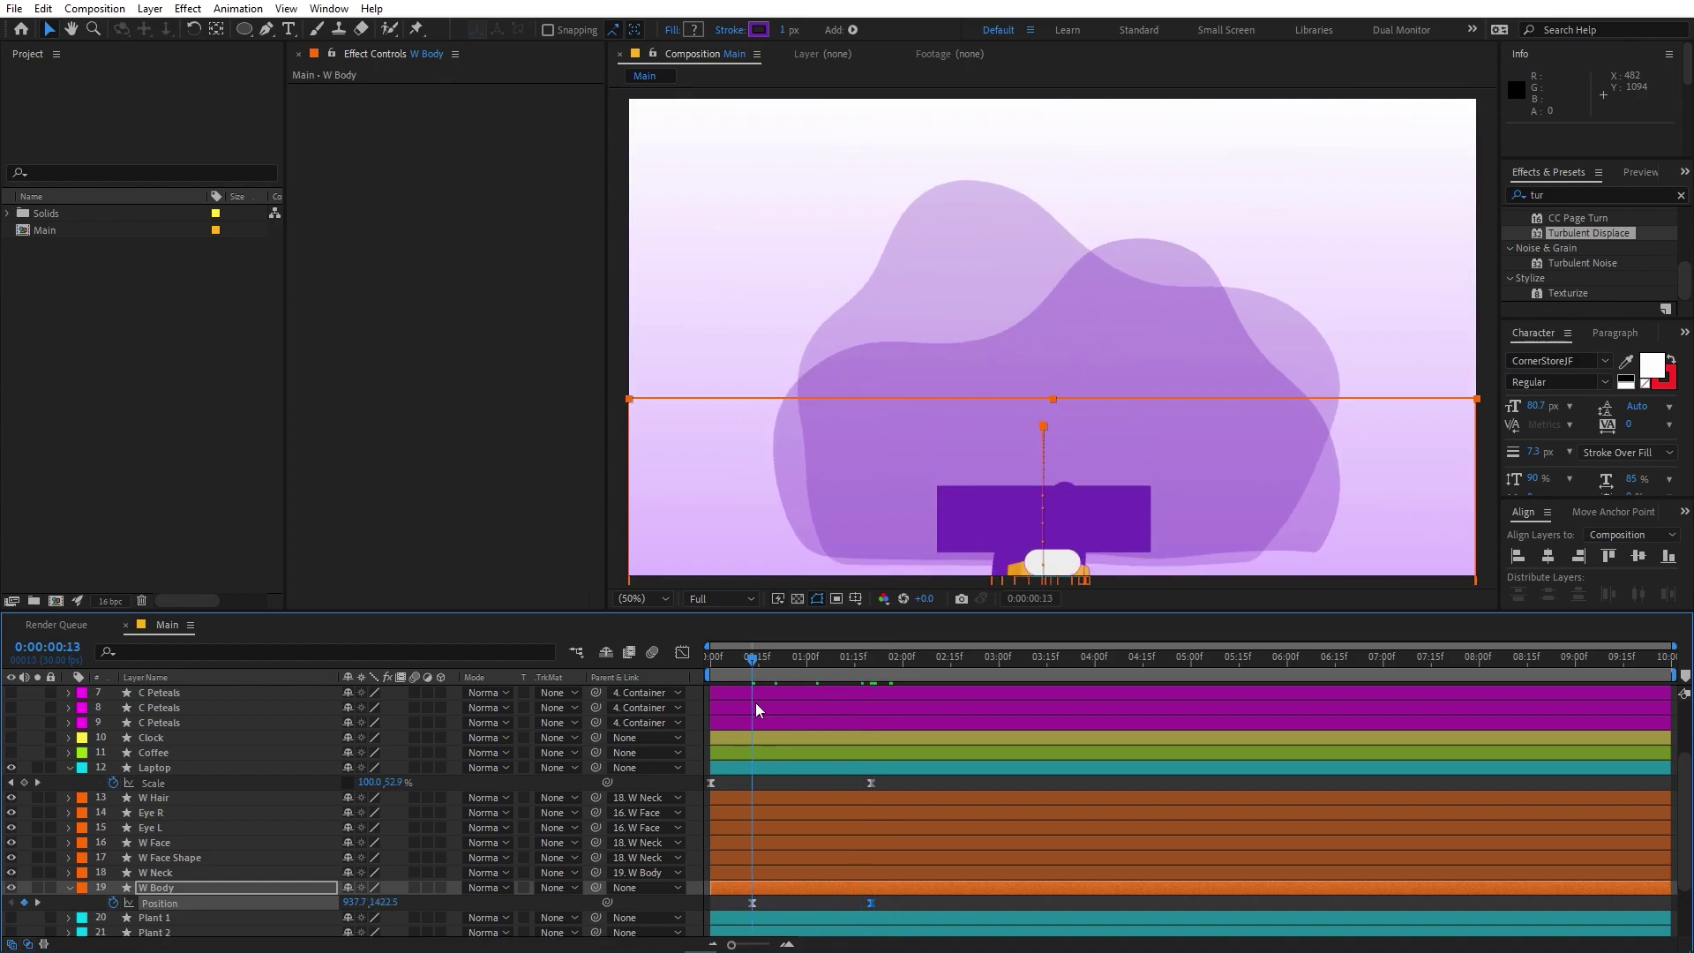
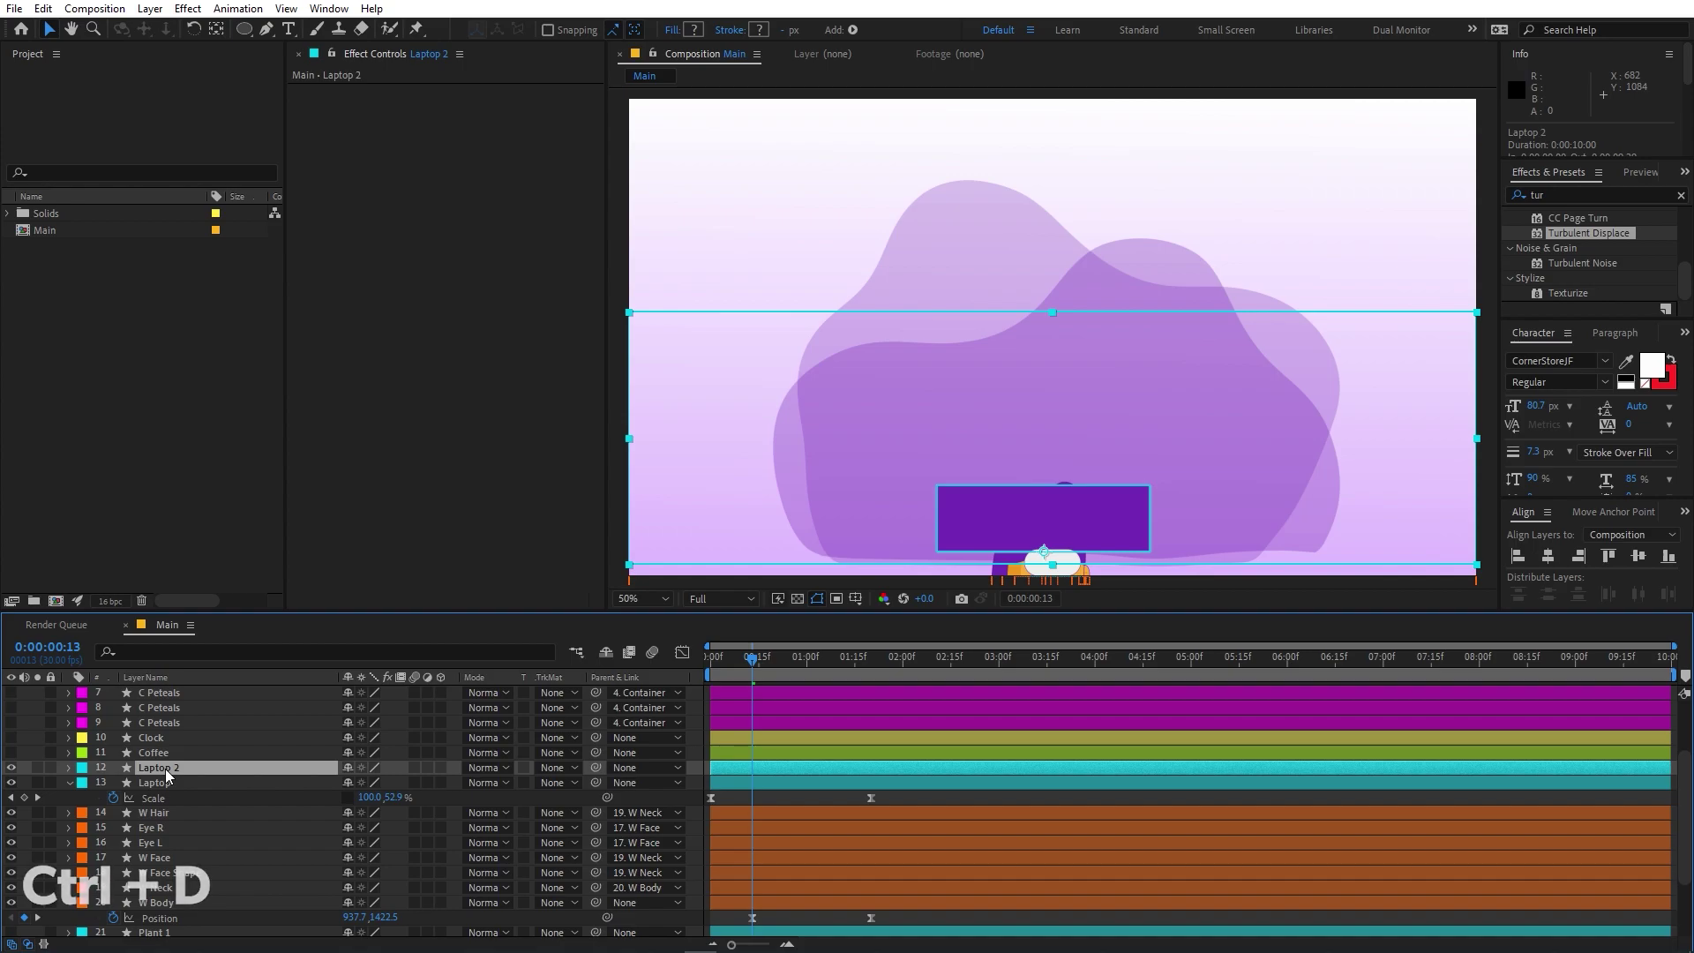
pyautogui.press('Return')
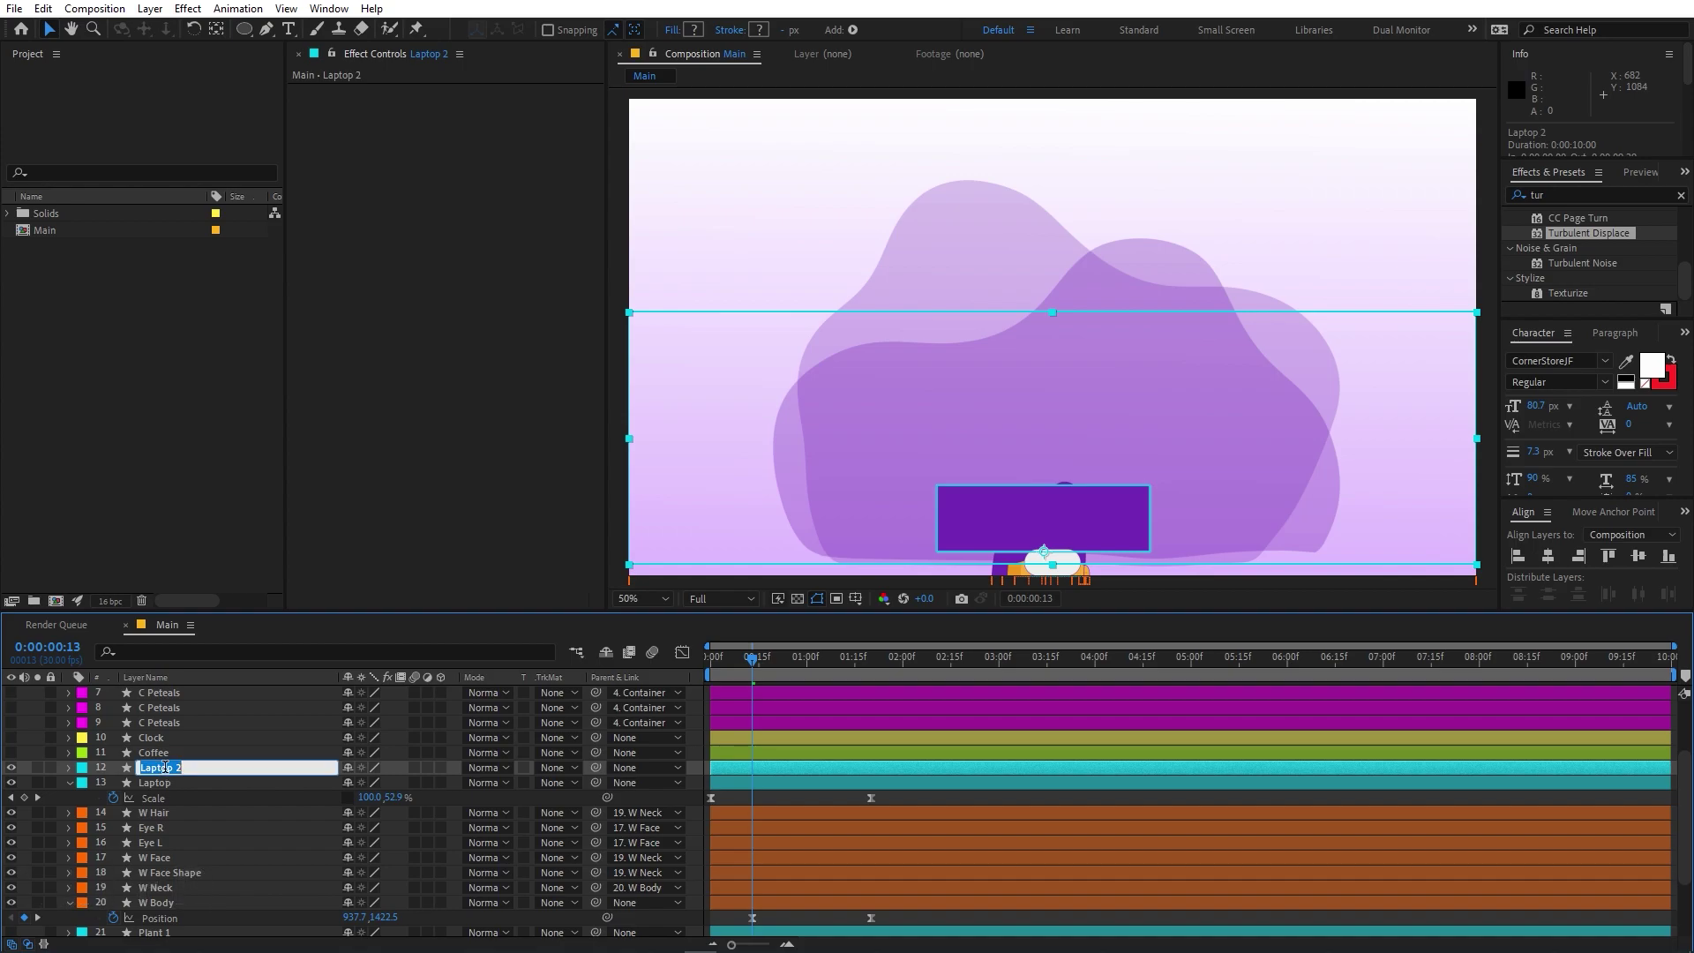
pyautogui.write('Mask')
pyautogui.press('Return')
# Widen the Mask's horizontal Scale to 452% at 0:00:01:20 and 436% at the first frame, and preview it
pyautogui.press('s')
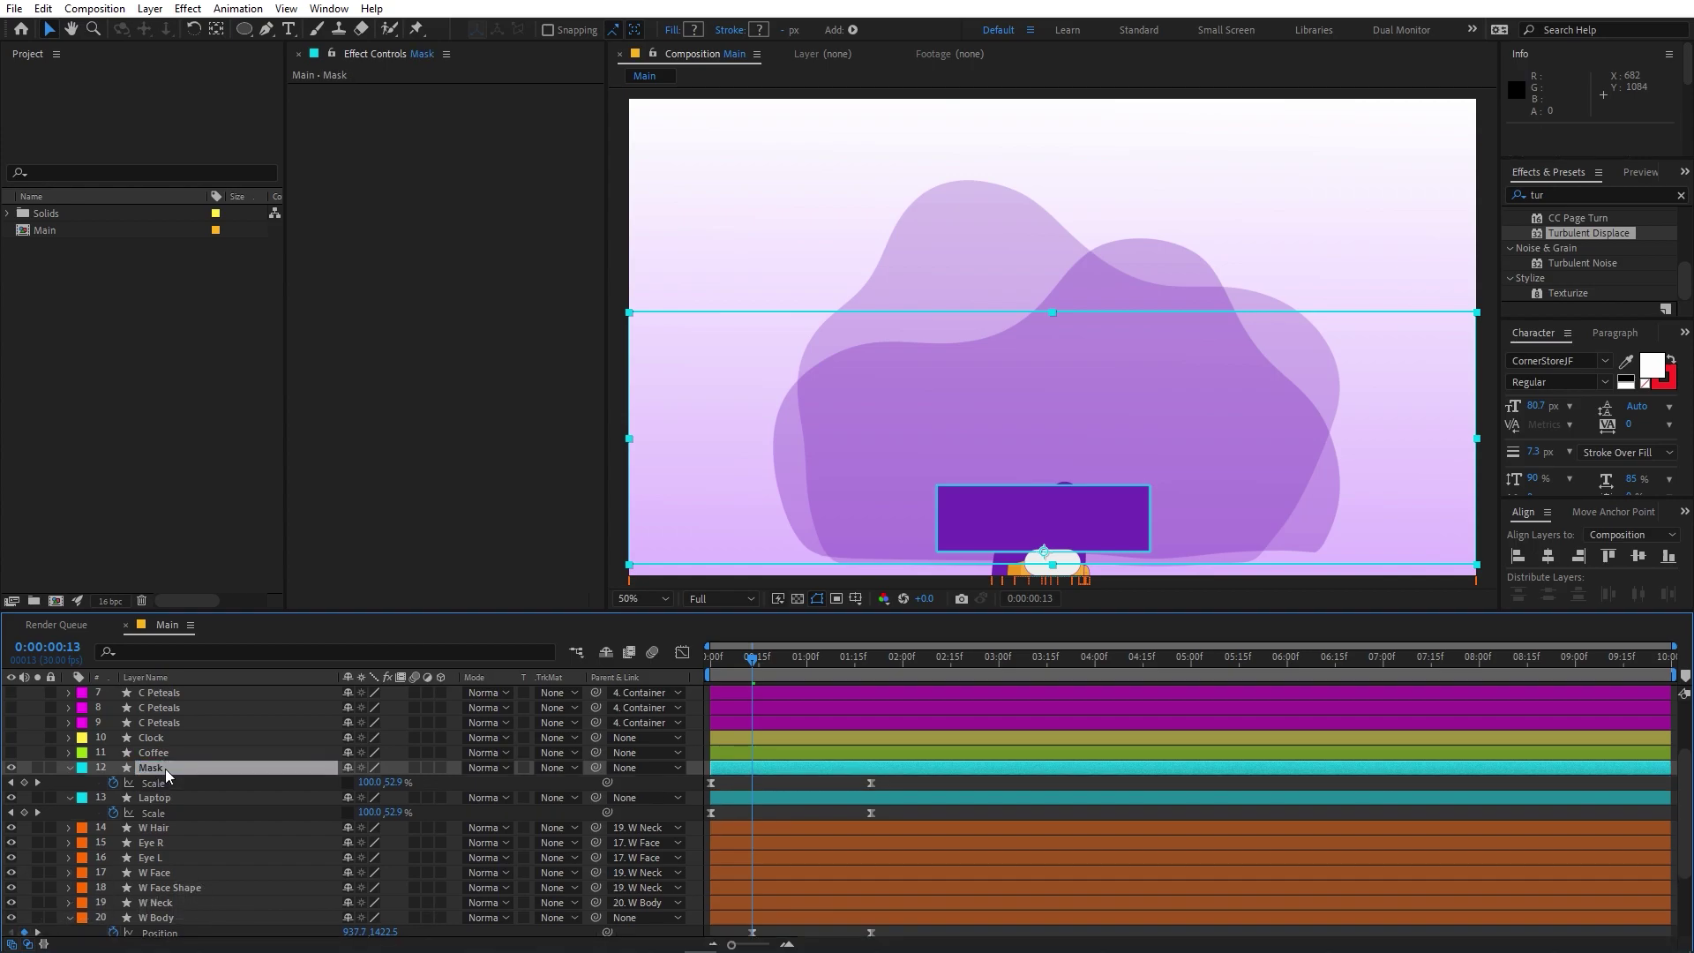
pyautogui.moveTo(767, 669); pyautogui.dragTo(869, 674)
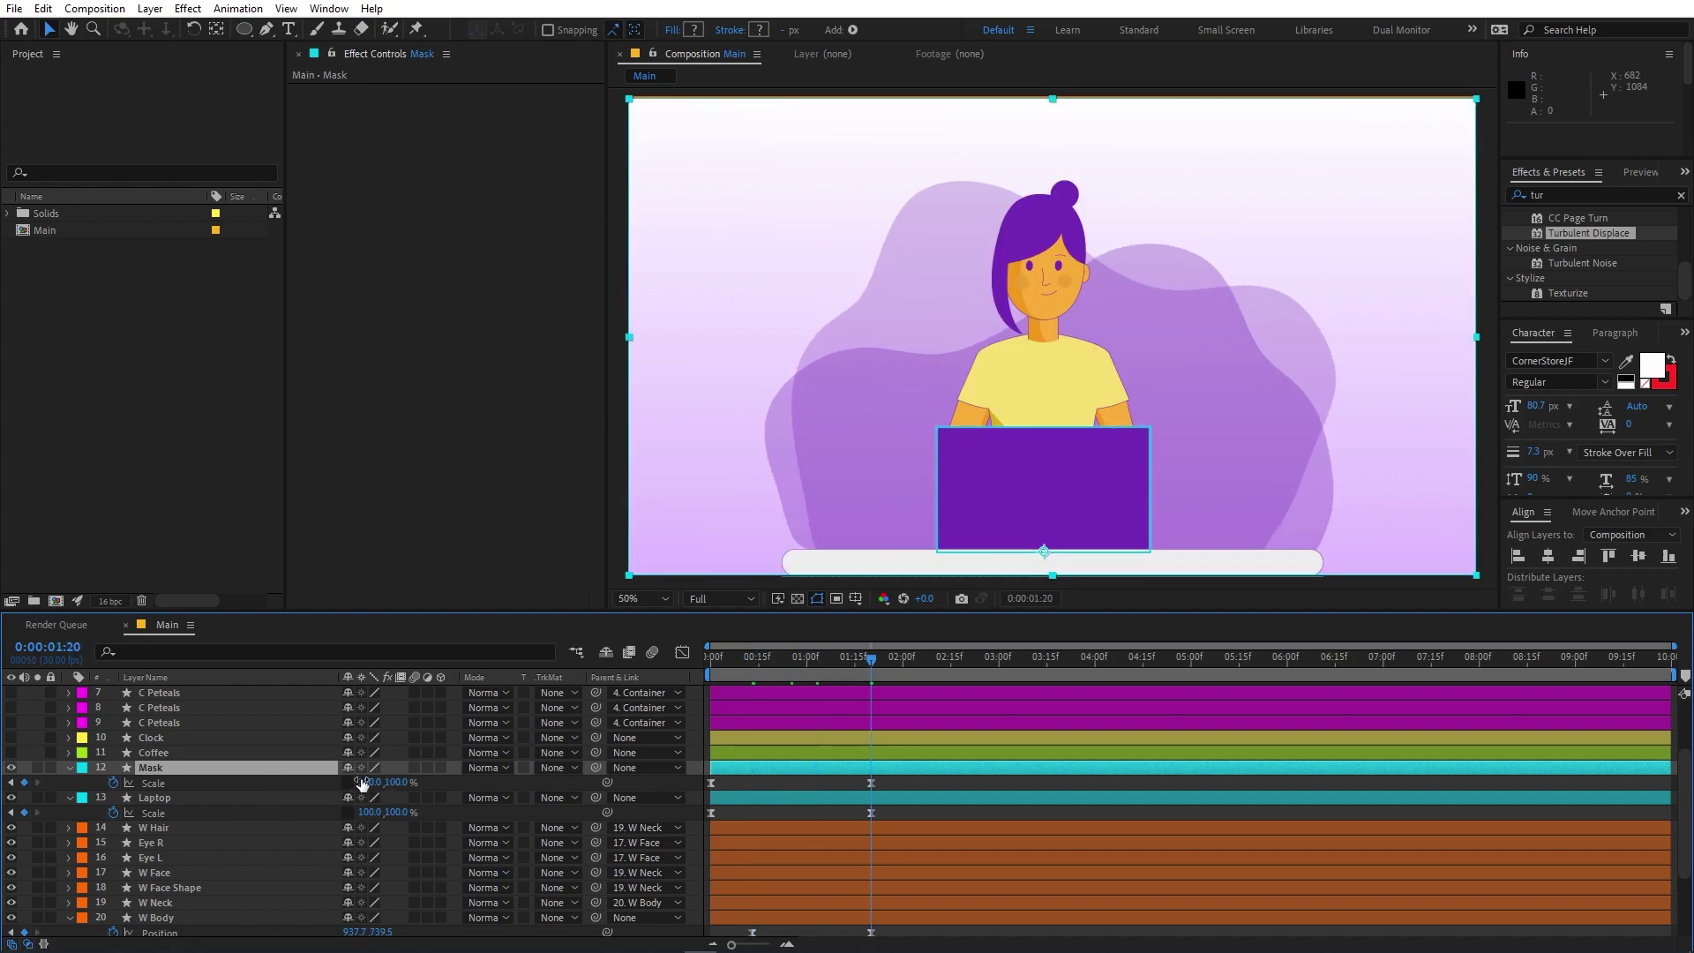
pyautogui.moveTo(370, 782); pyautogui.dragTo(754, 812)
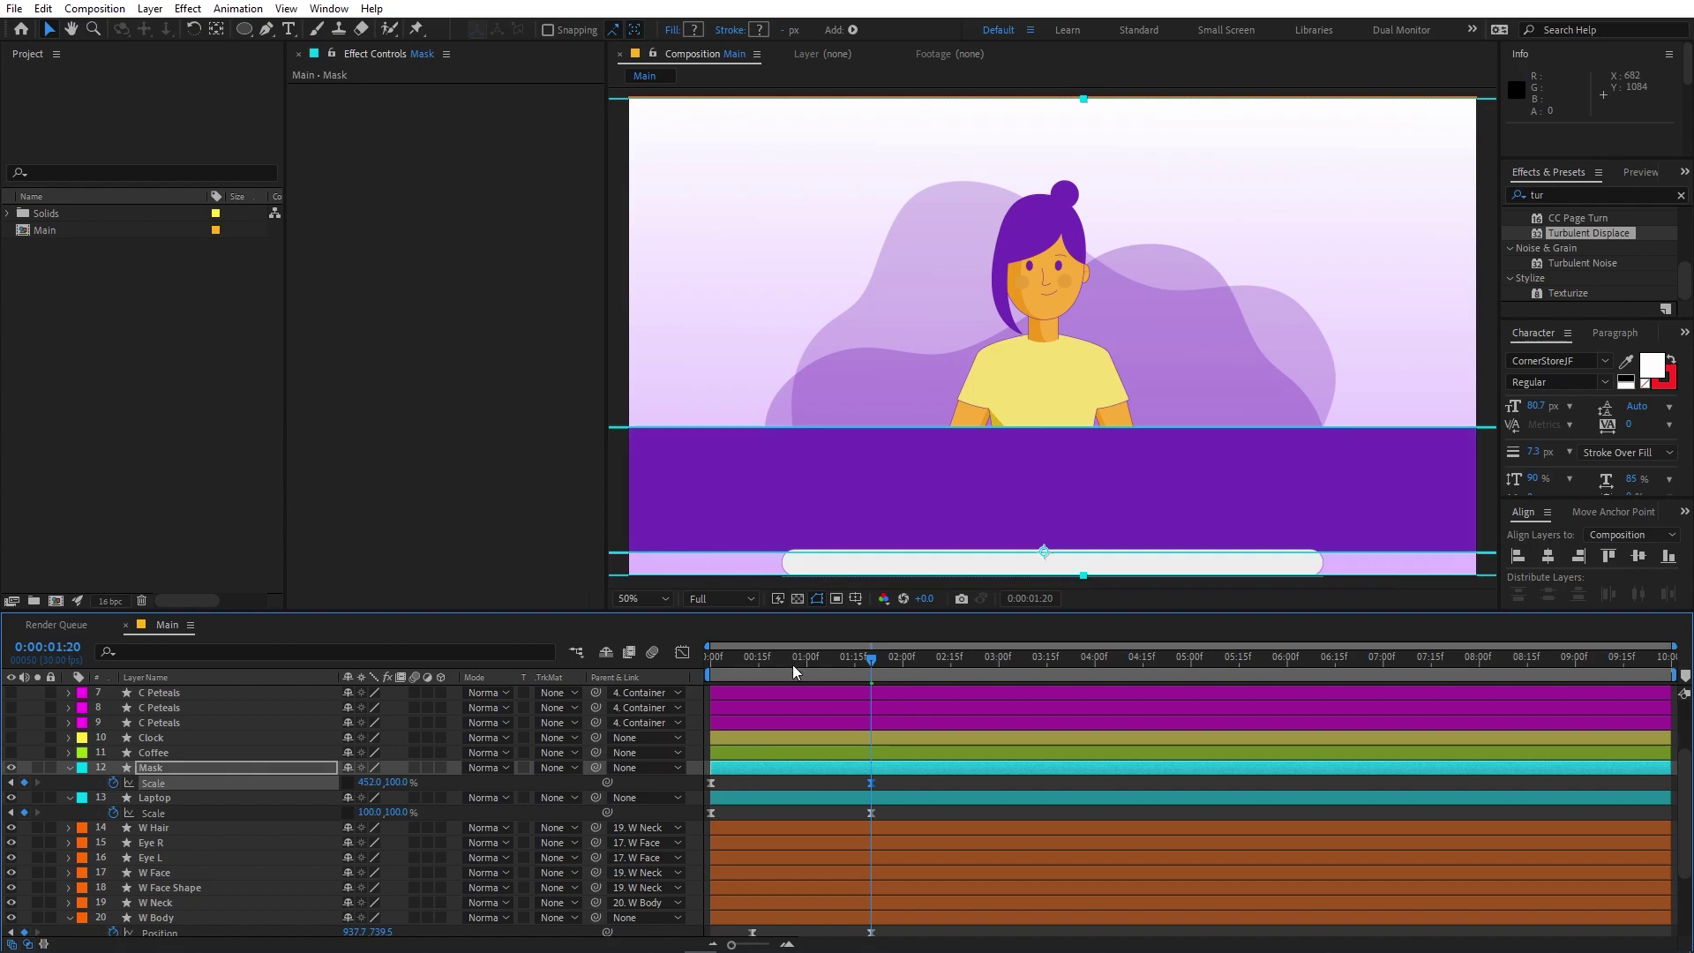
pyautogui.press('Home')
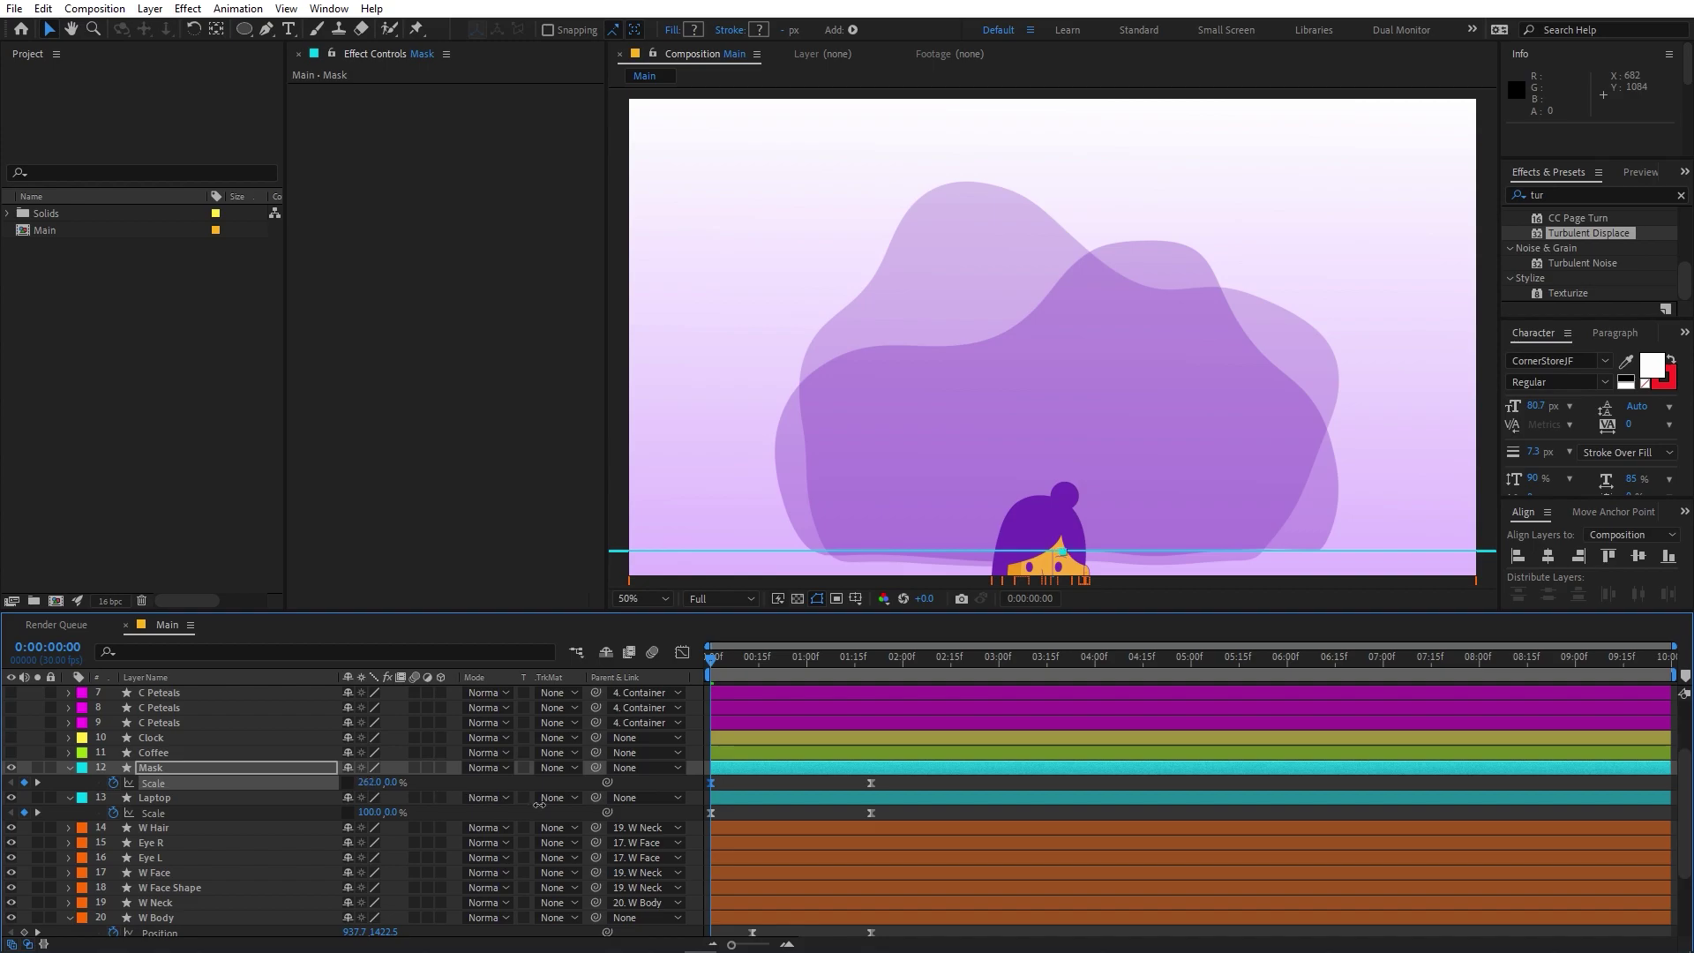
pyautogui.press('space')
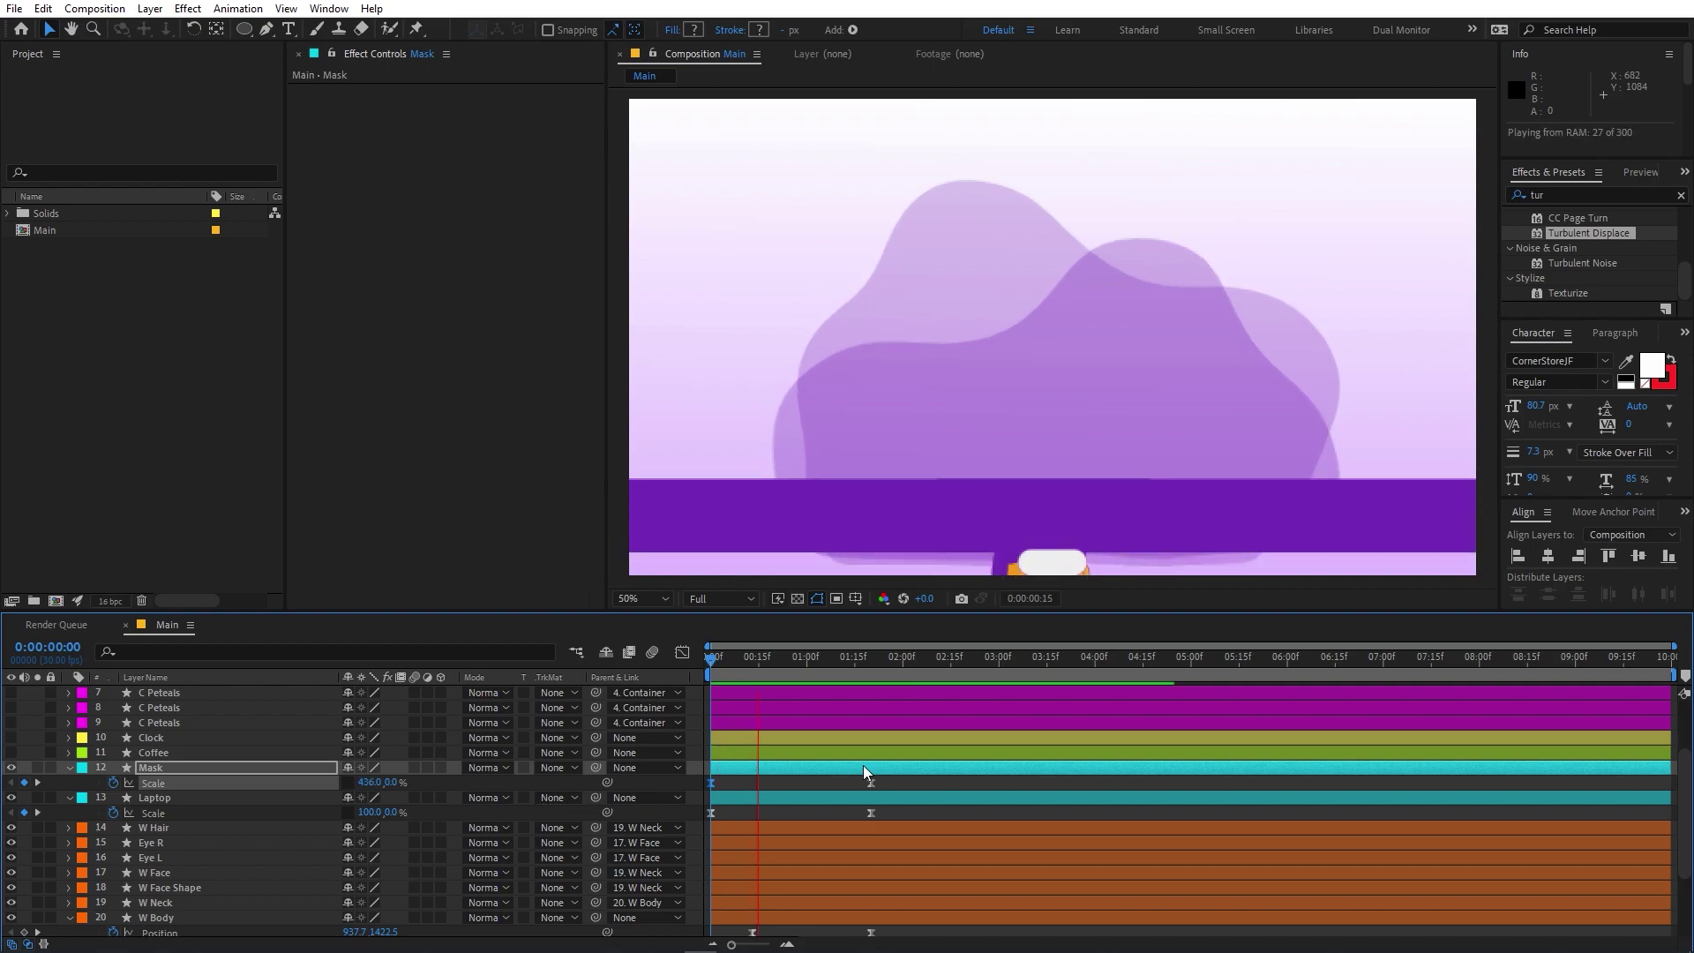
pyautogui.press('space')
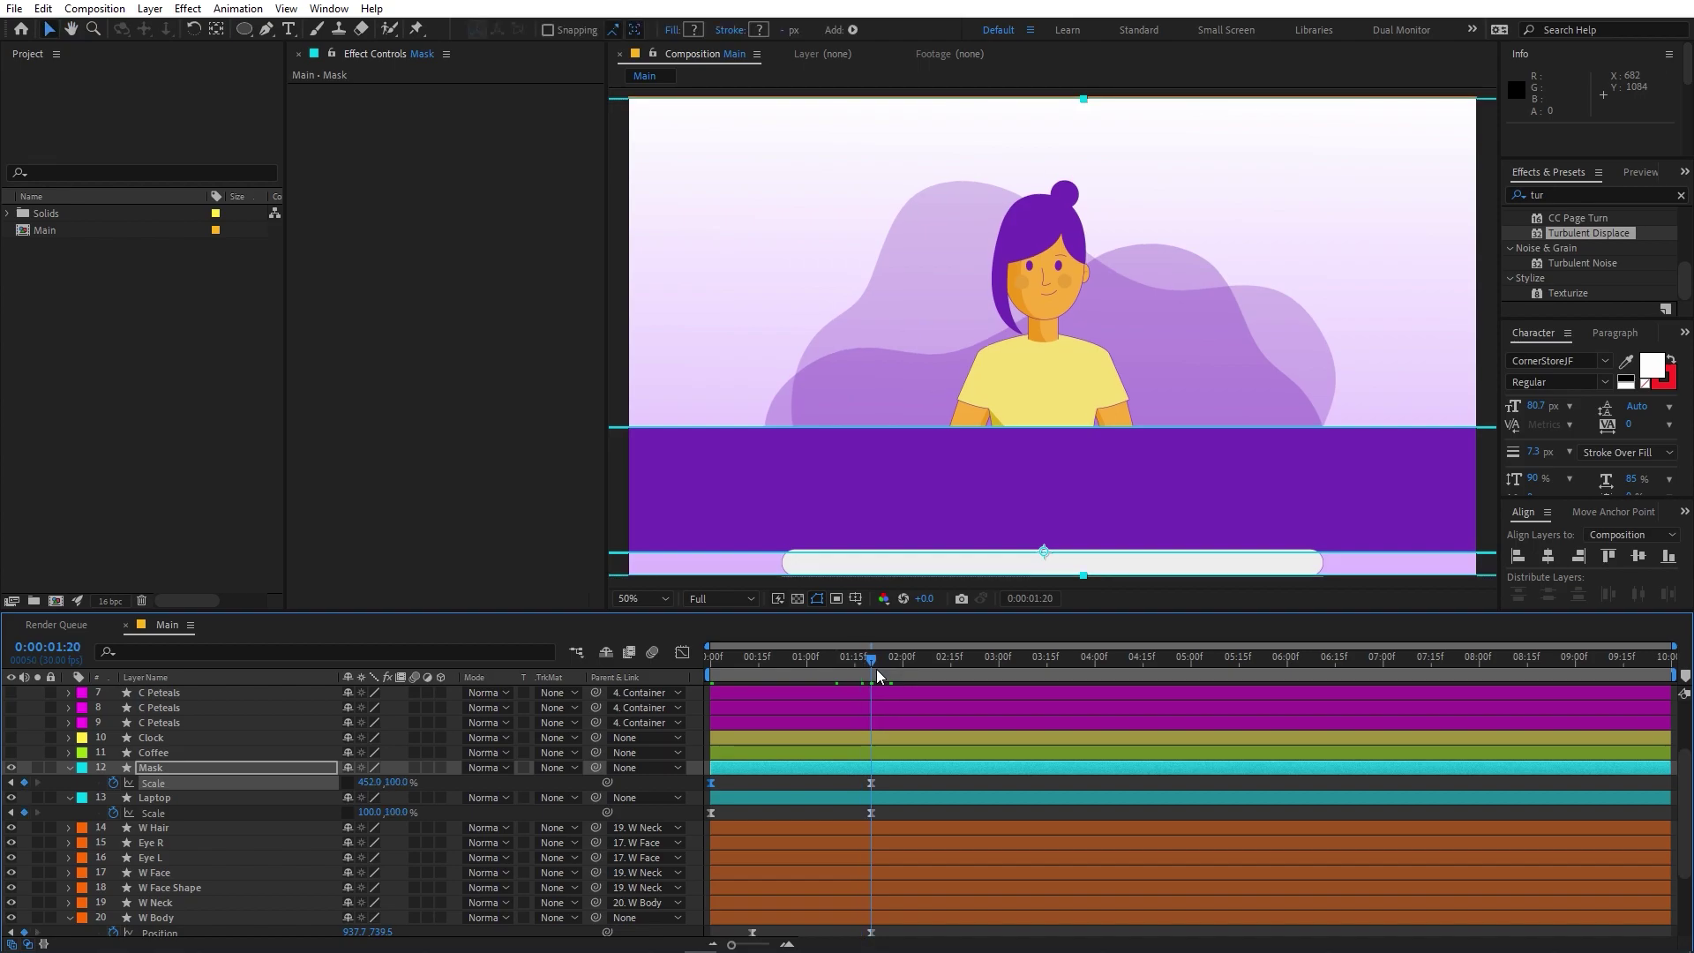
# Find the Set Matte effect and apply it to the W Body layer
pyautogui.click(155, 918)
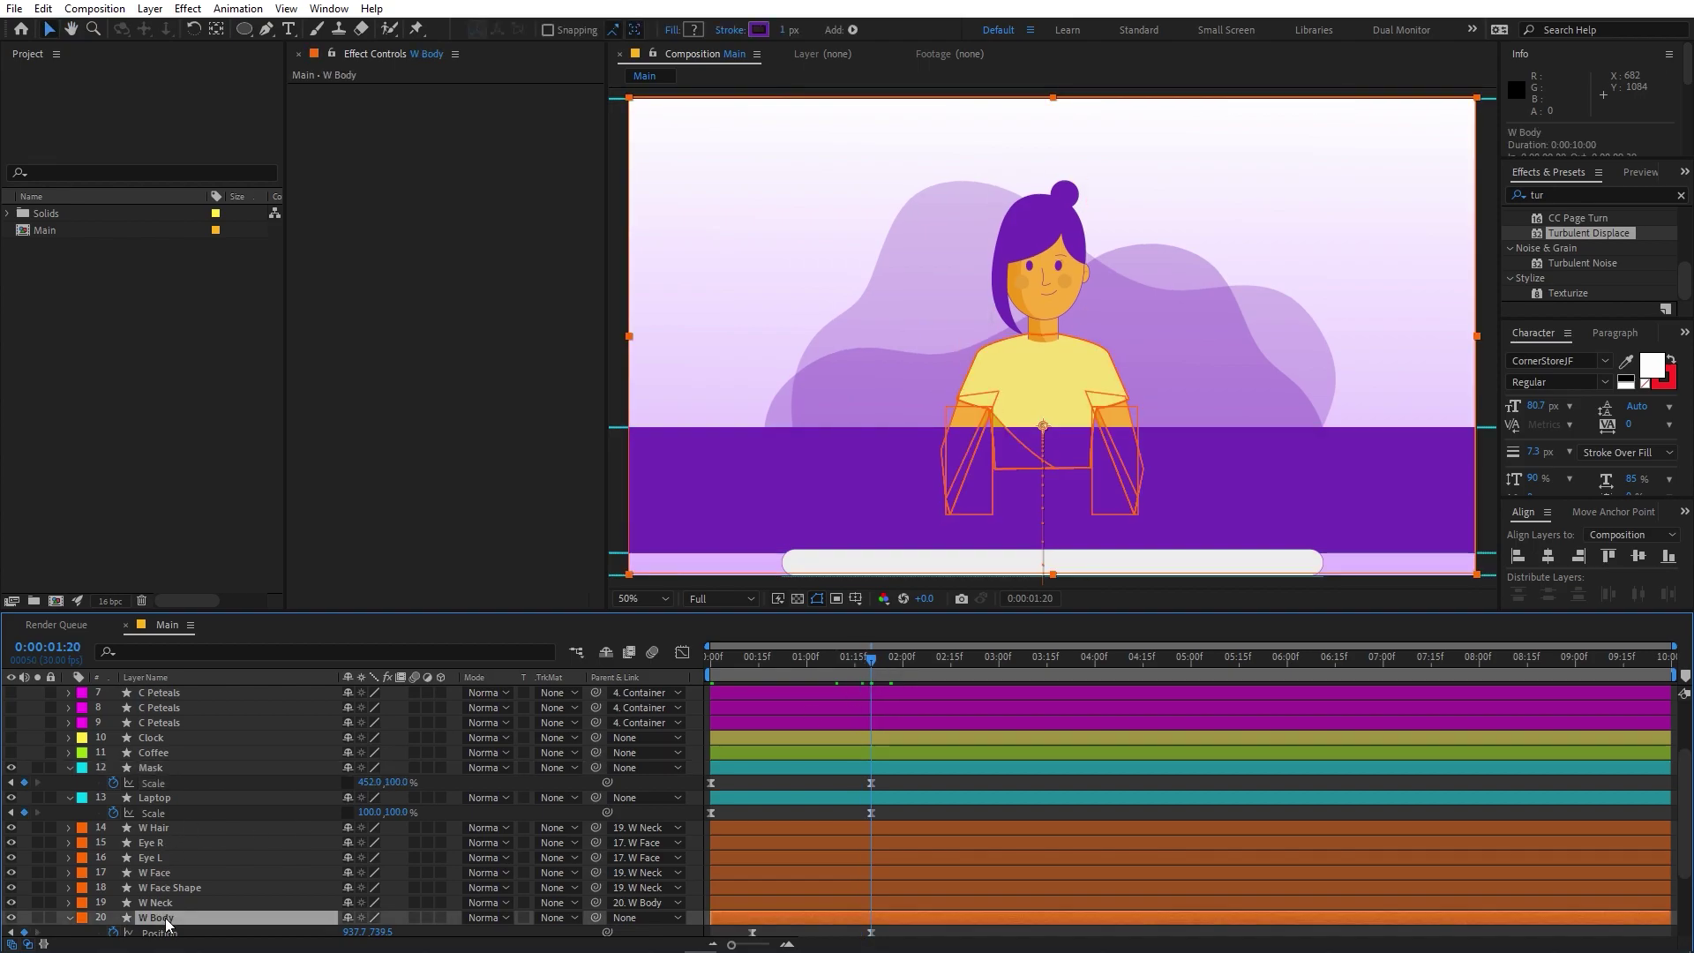
pyautogui.scroll(-3, 166, 924)
pyautogui.hotkey('ctrl', '5')
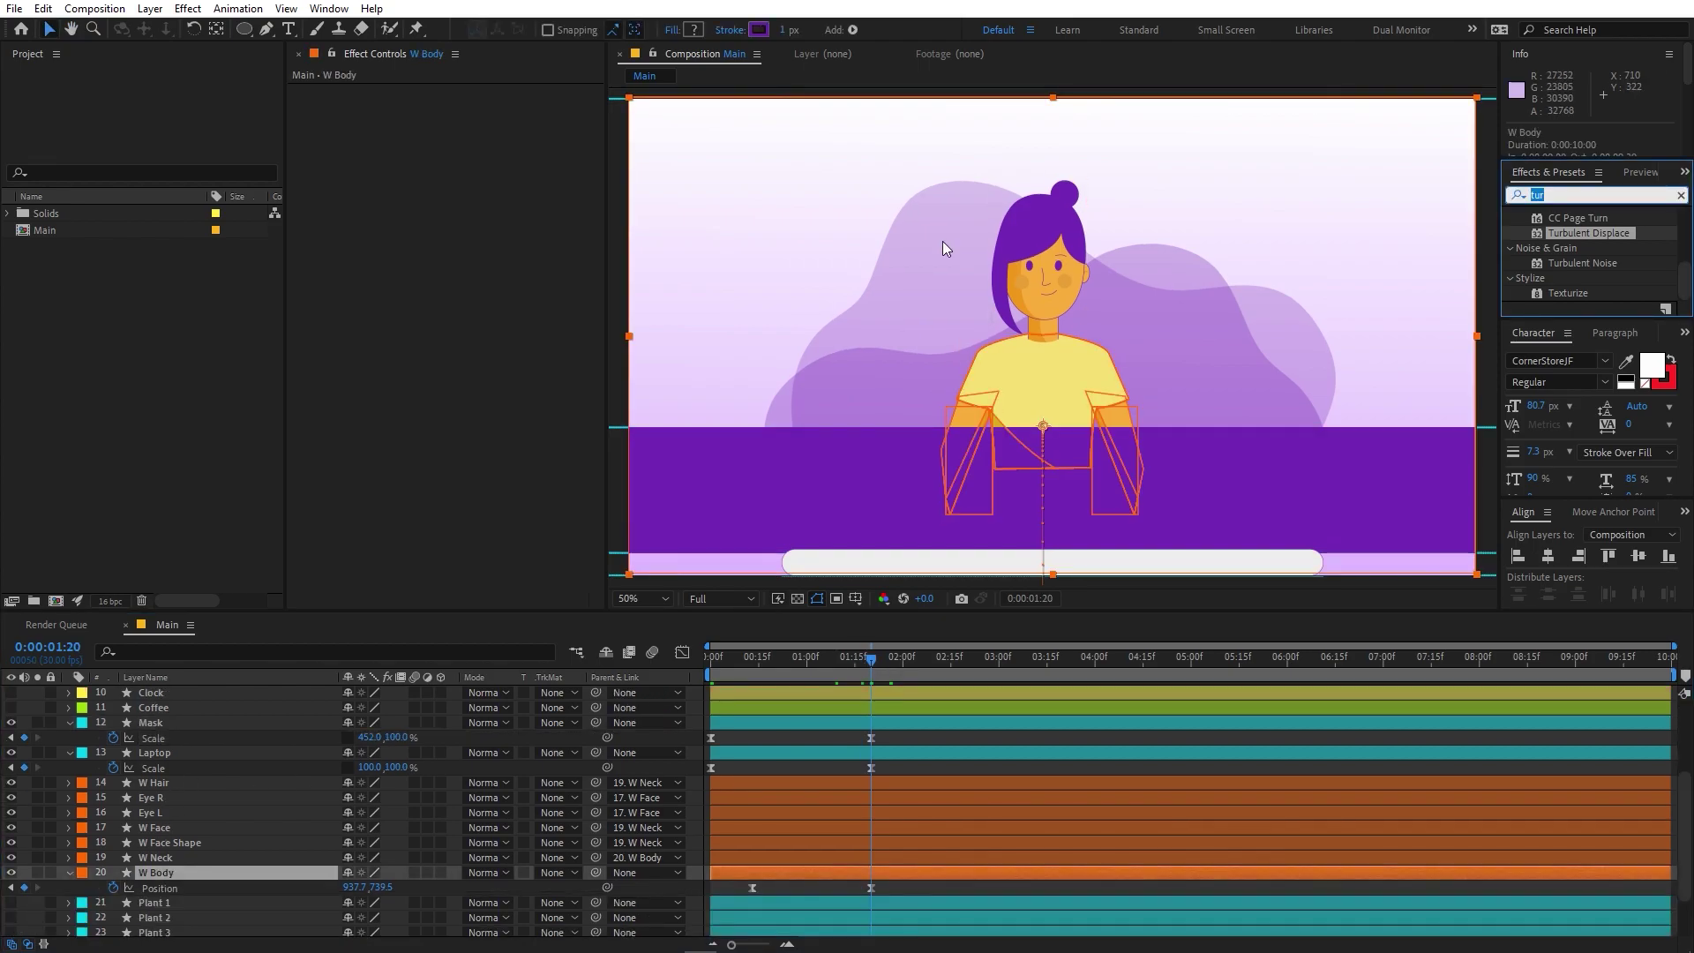
pyautogui.write('set')
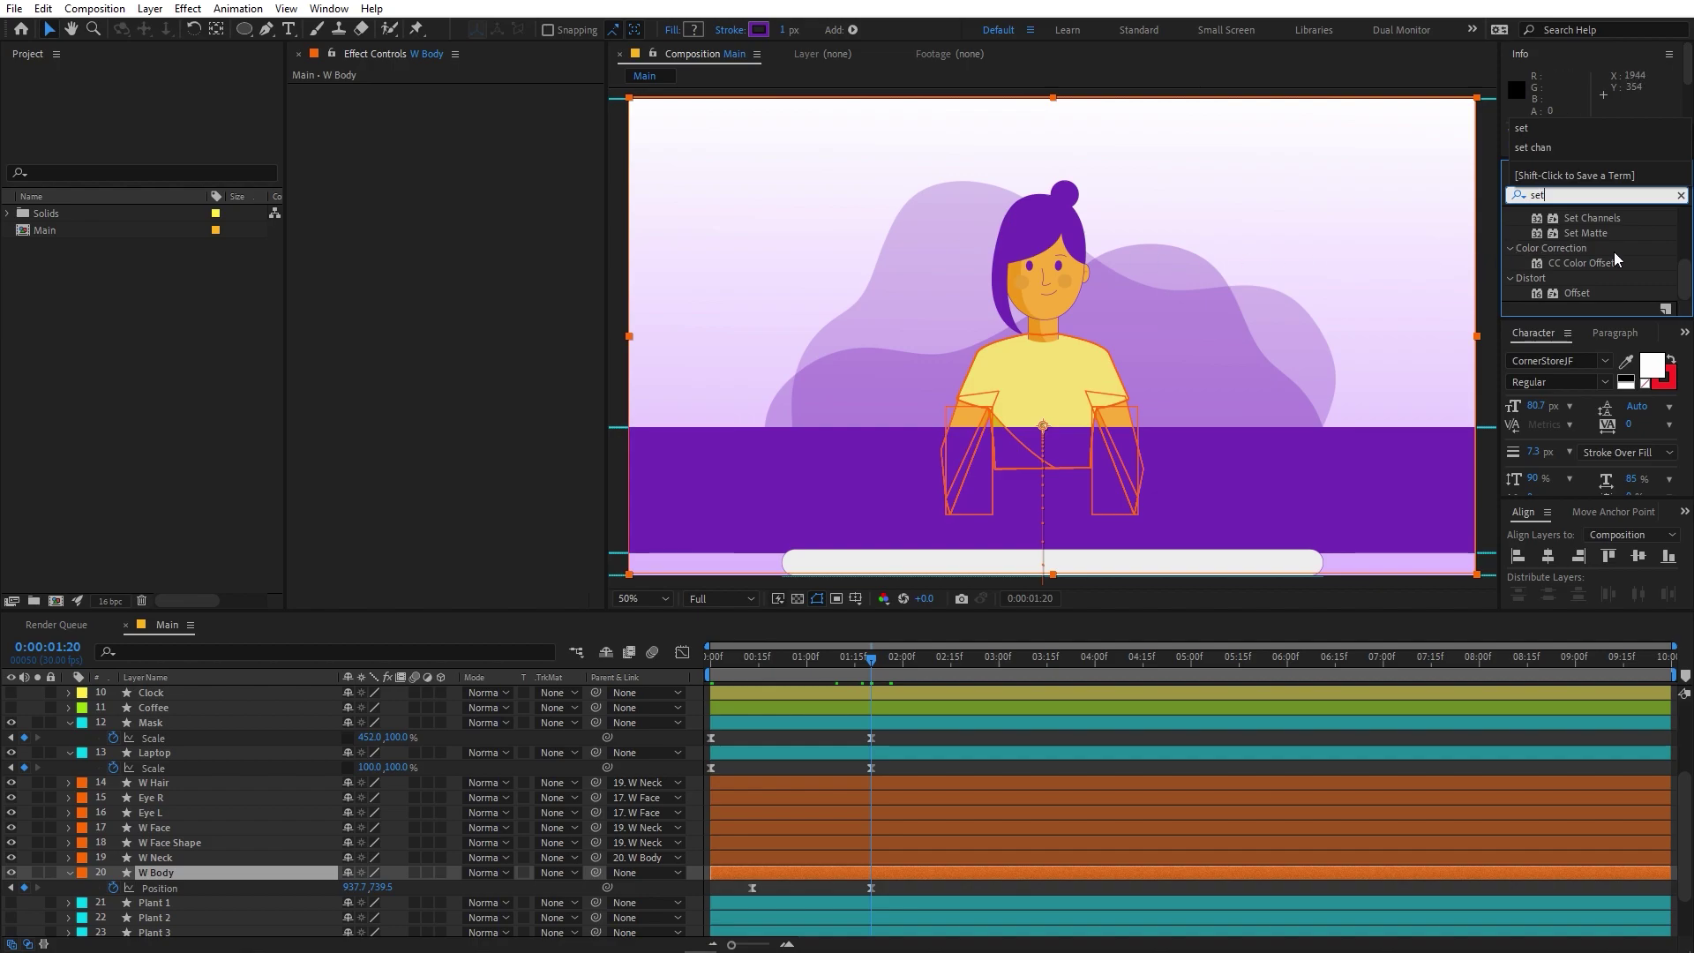
pyautogui.moveTo(1602, 231); pyautogui.dragTo(188, 870)
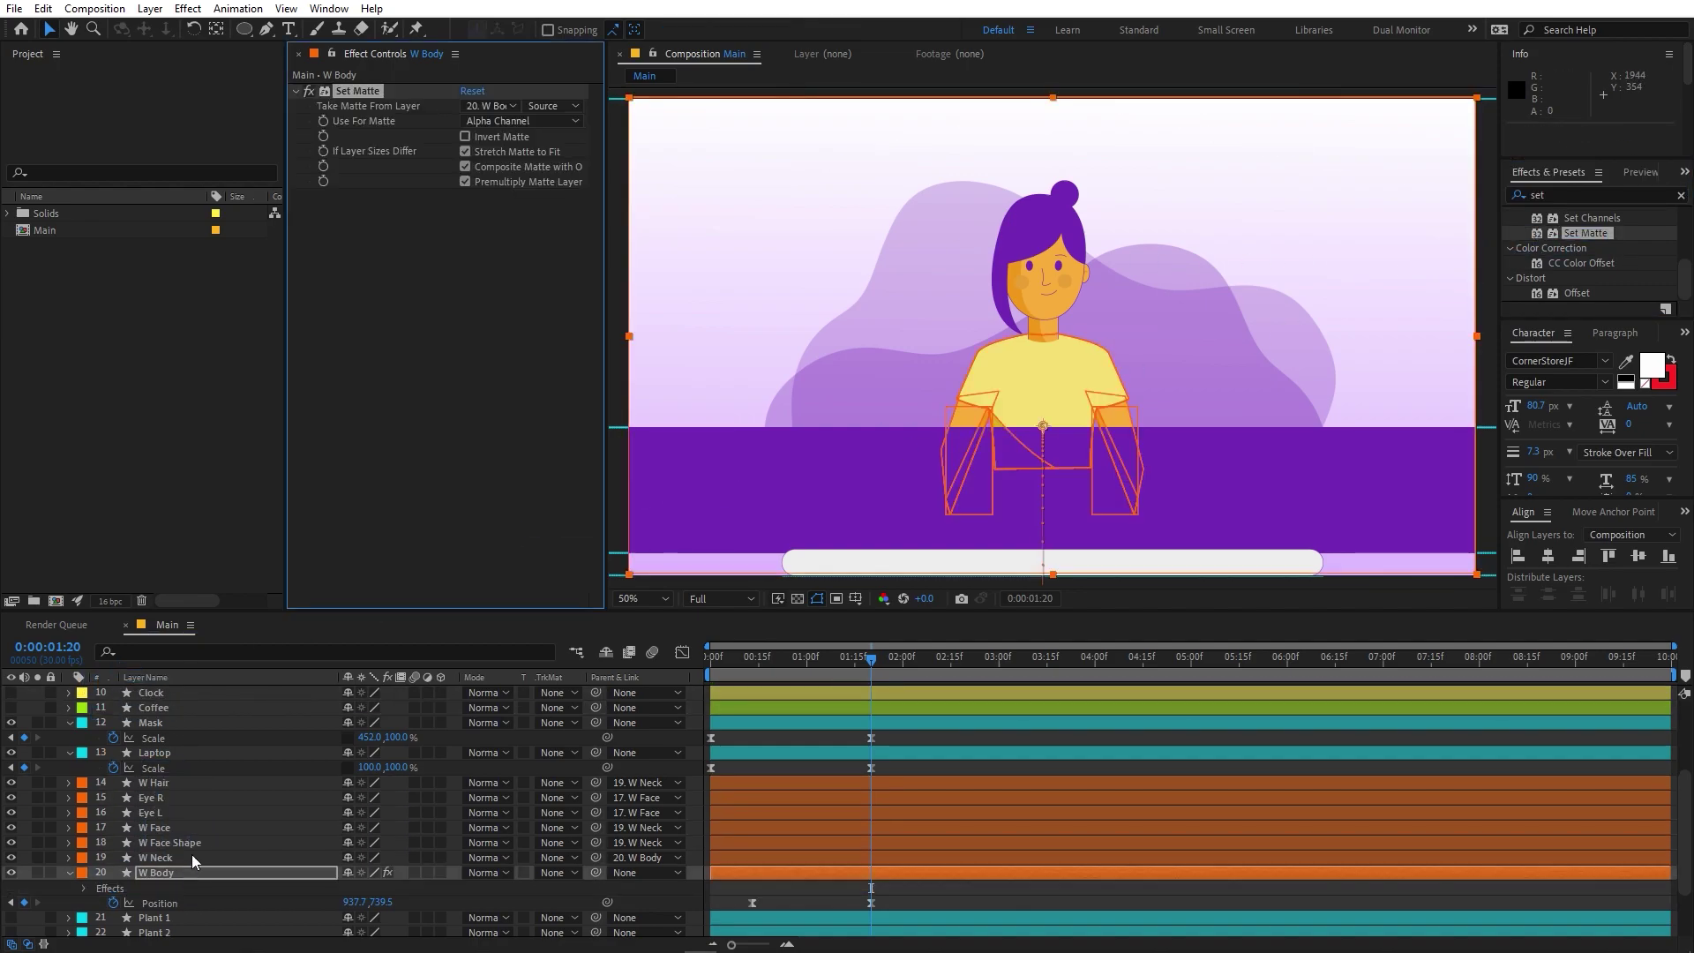
# Take W Body's matte from the Mask layer and turn on Invert Matte
pyautogui.click(481, 106)
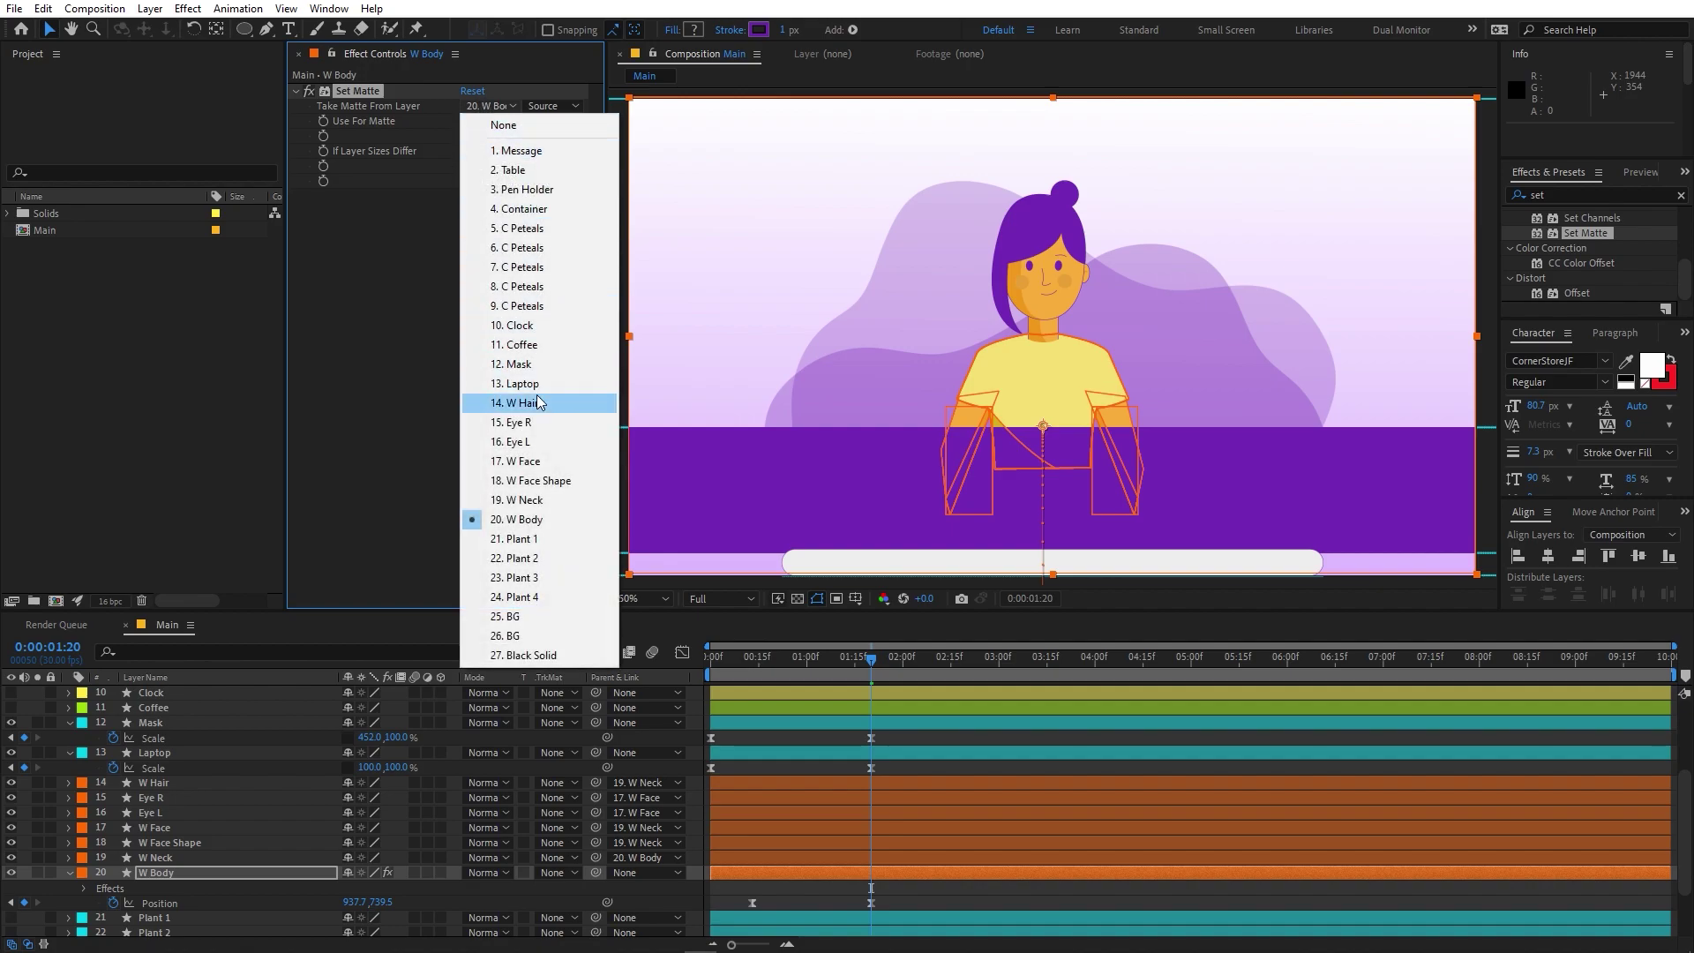
pyautogui.click(537, 364)
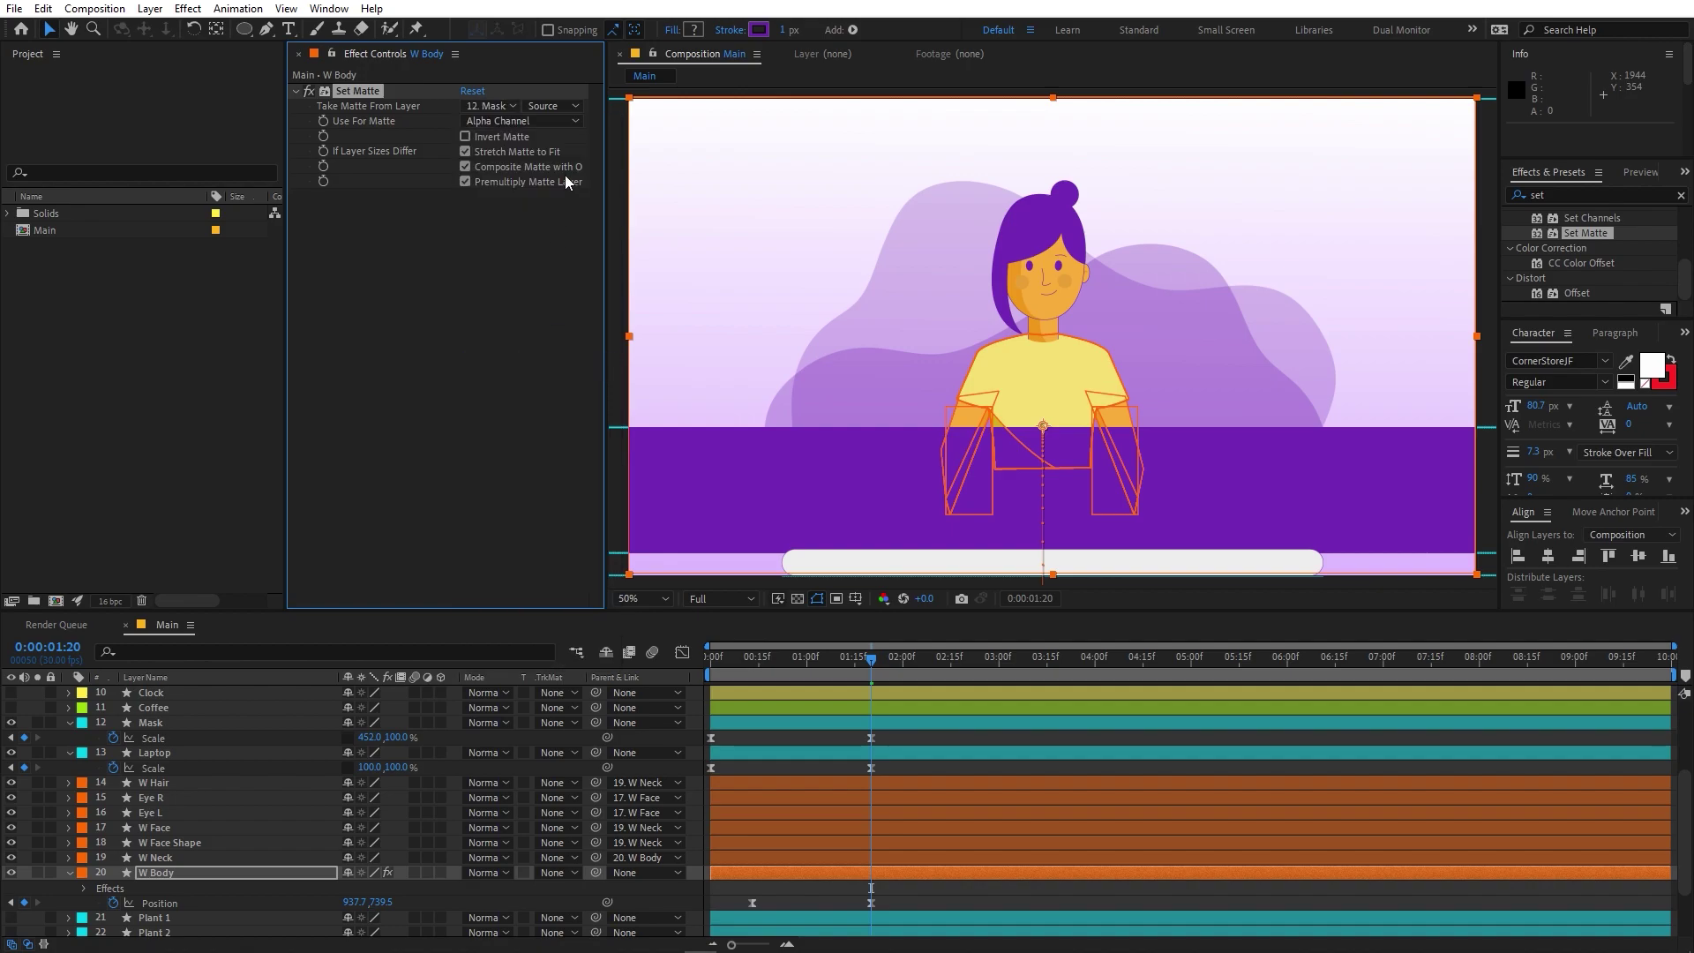
pyautogui.click(465, 137)
# Paste W Body's Set Matte effect onto the six layers from W Hair to W Neck and preview the result
pyautogui.click(154, 857)
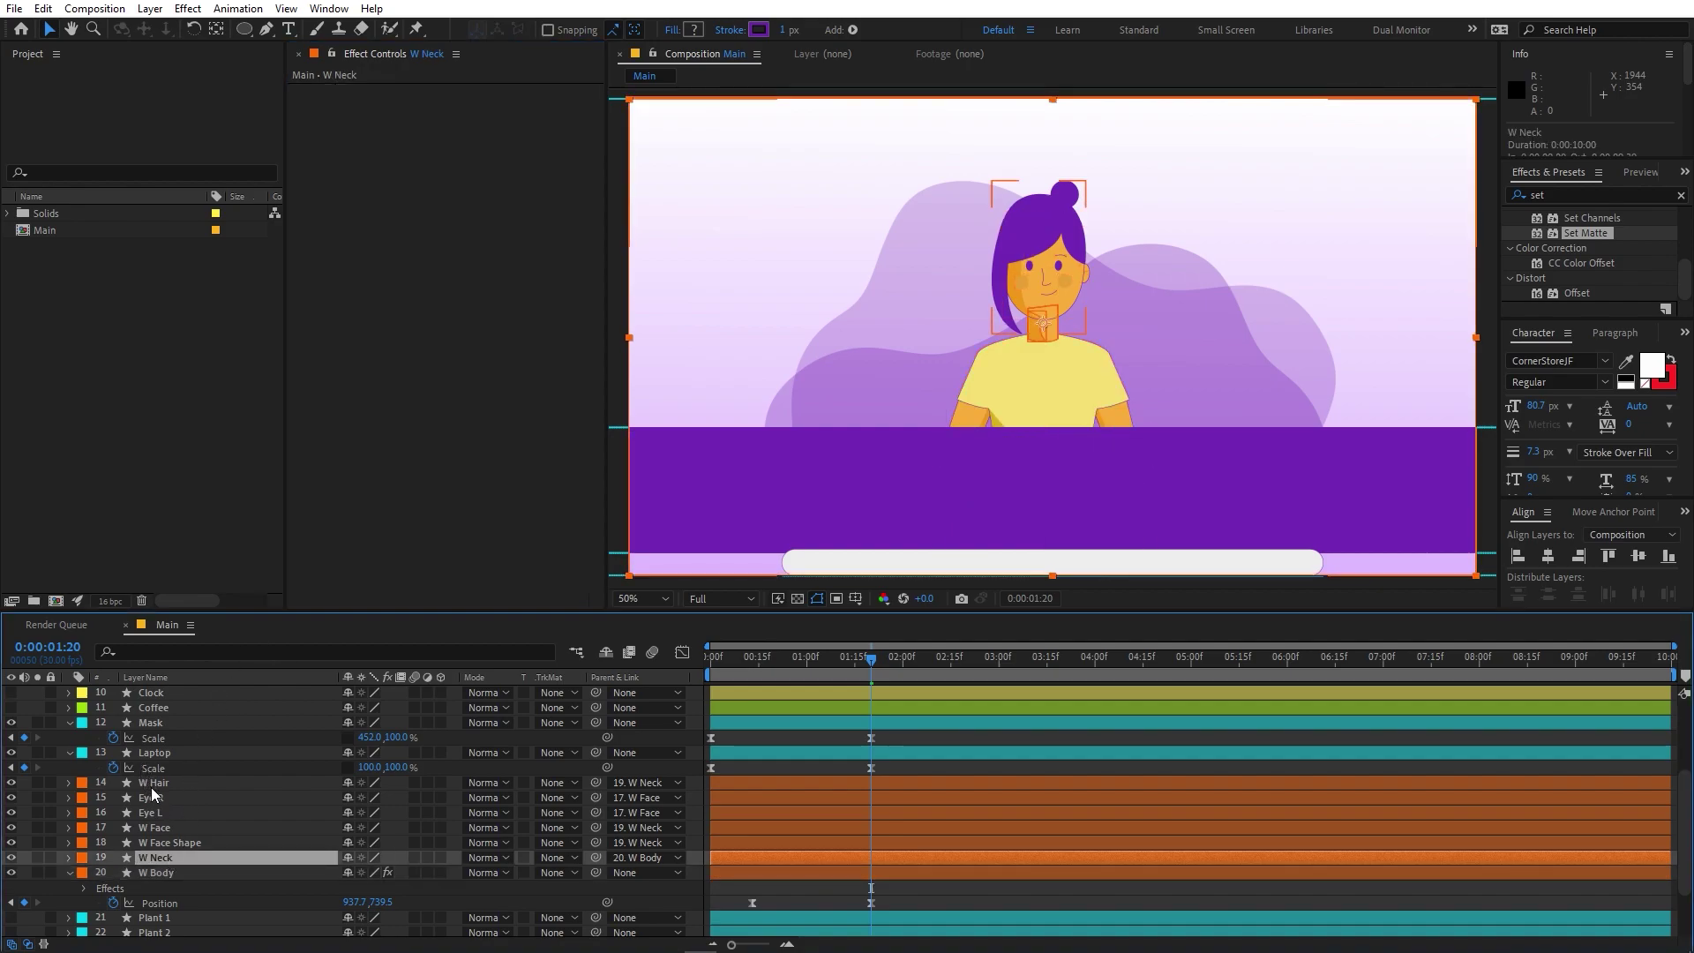
pyautogui.keyDown('shift'); pyautogui.click(151, 788); pyautogui.keyUp('shift')
pyautogui.hotkey('ctrl', 'v')
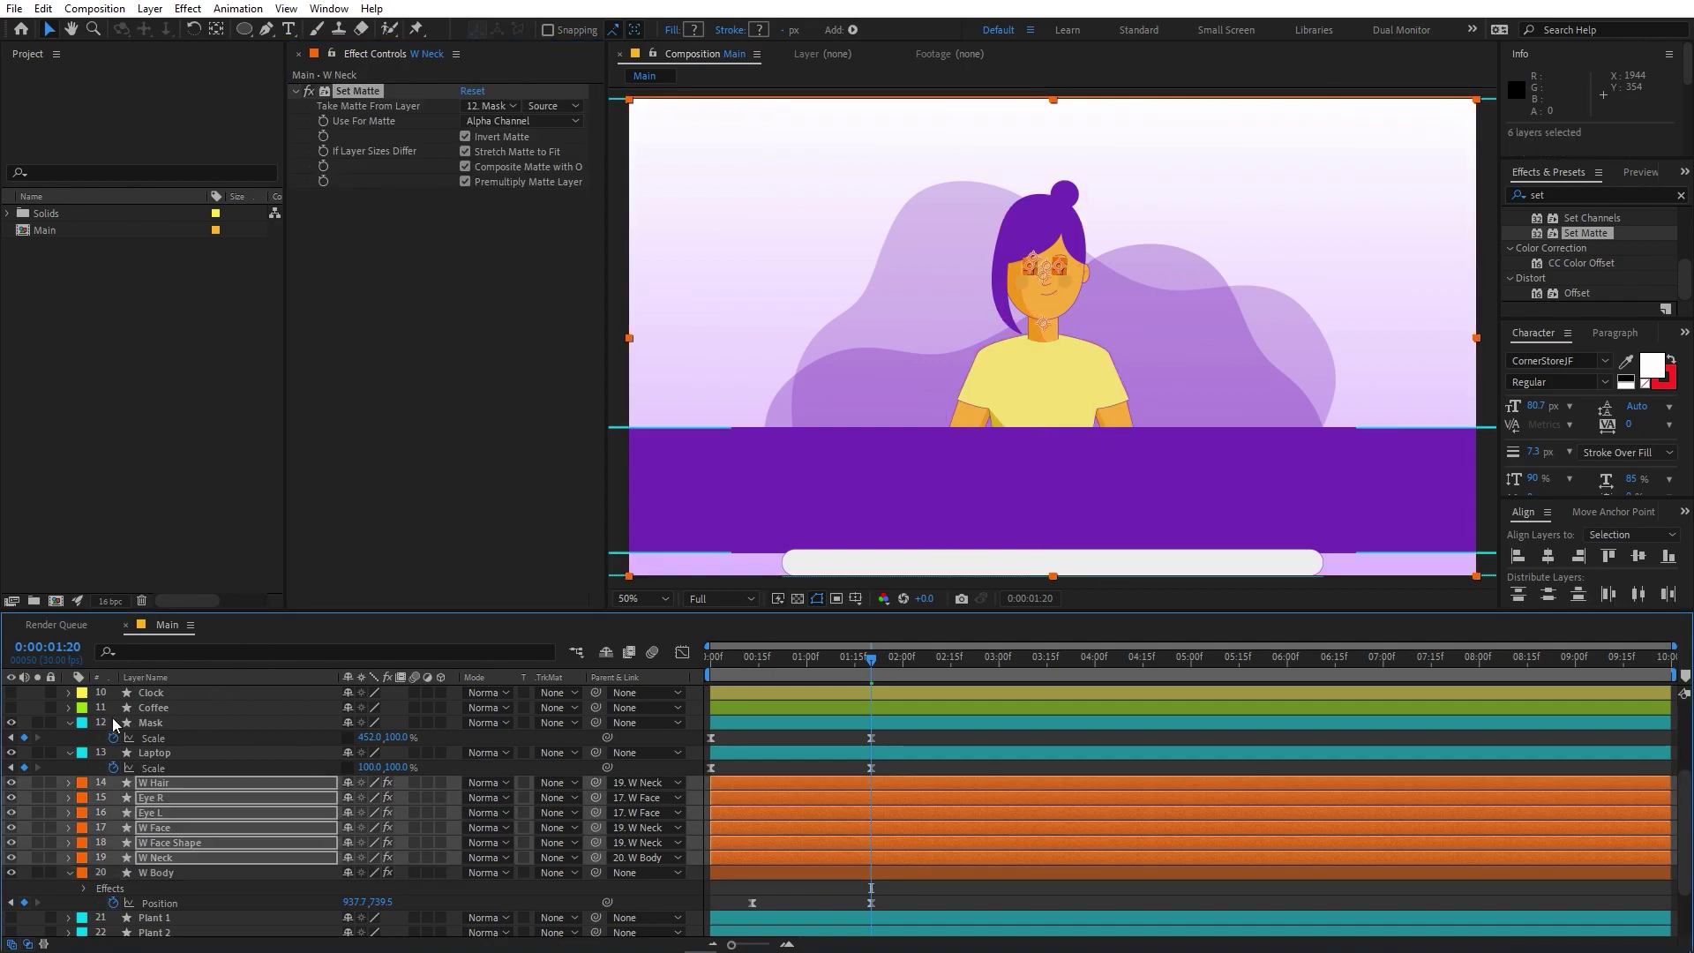
pyautogui.press('space')
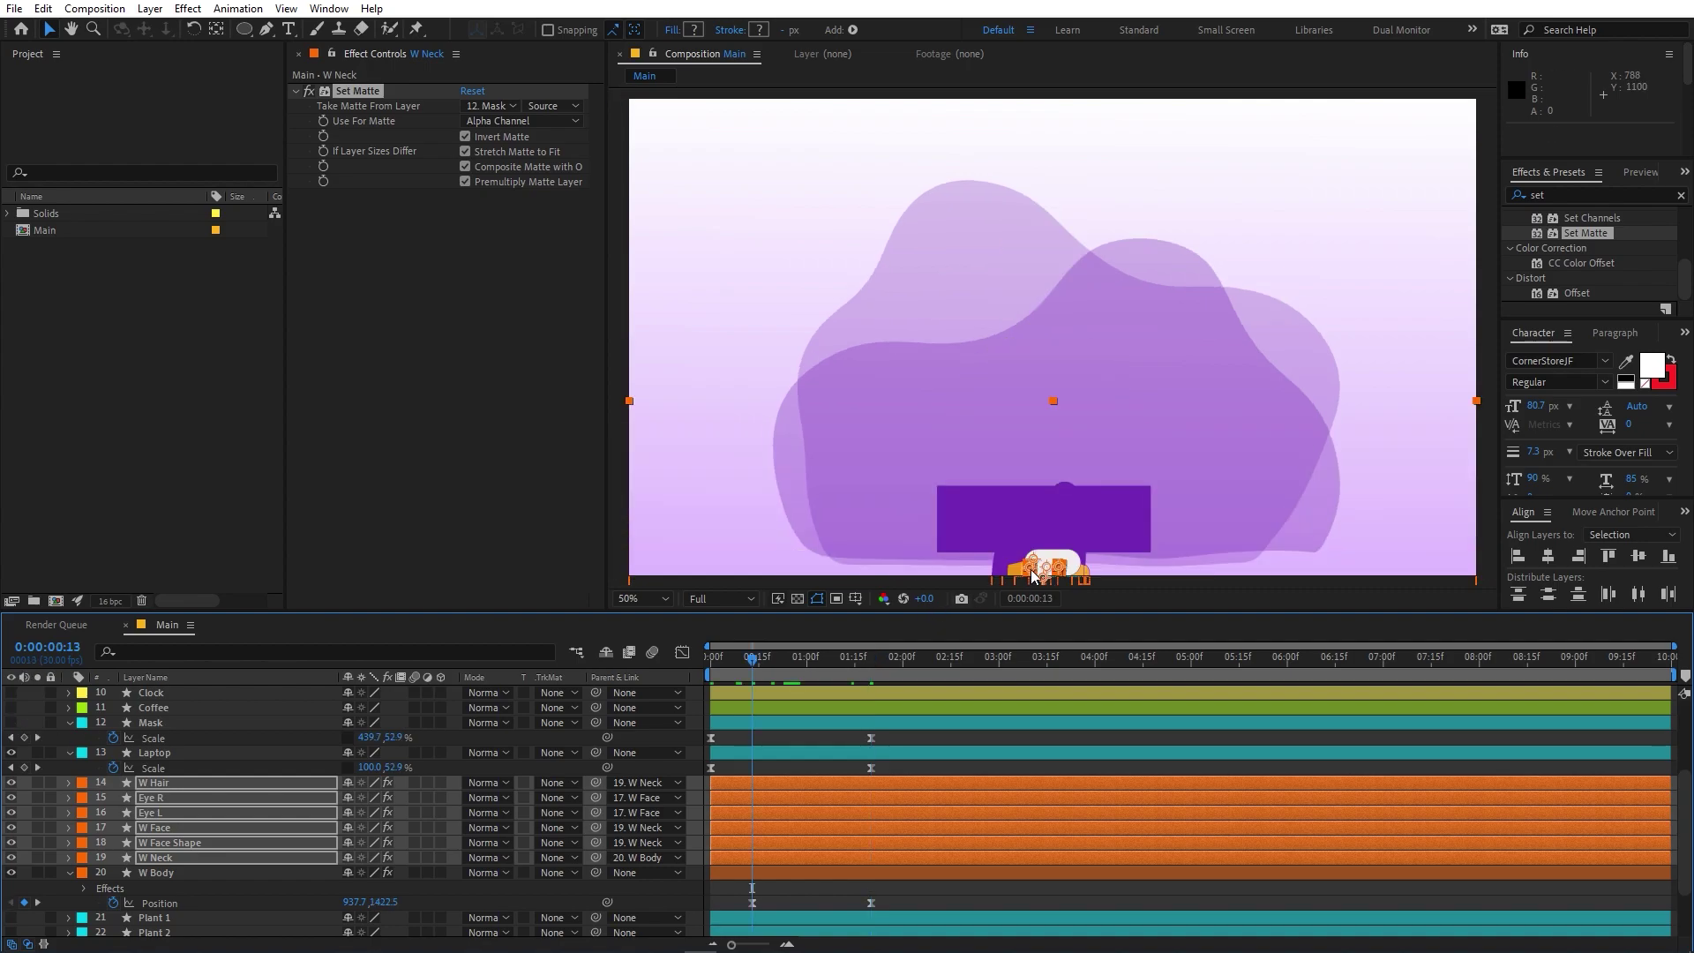
# Trim the starts of the seven layers from W Hair to W Body to 0:00:00:13, and shift them to begin at about 0:00:00:20
pyautogui.click(754, 871)
pyautogui.keyDown('shift'); pyautogui.click(768, 783); pyautogui.keyUp('shift')
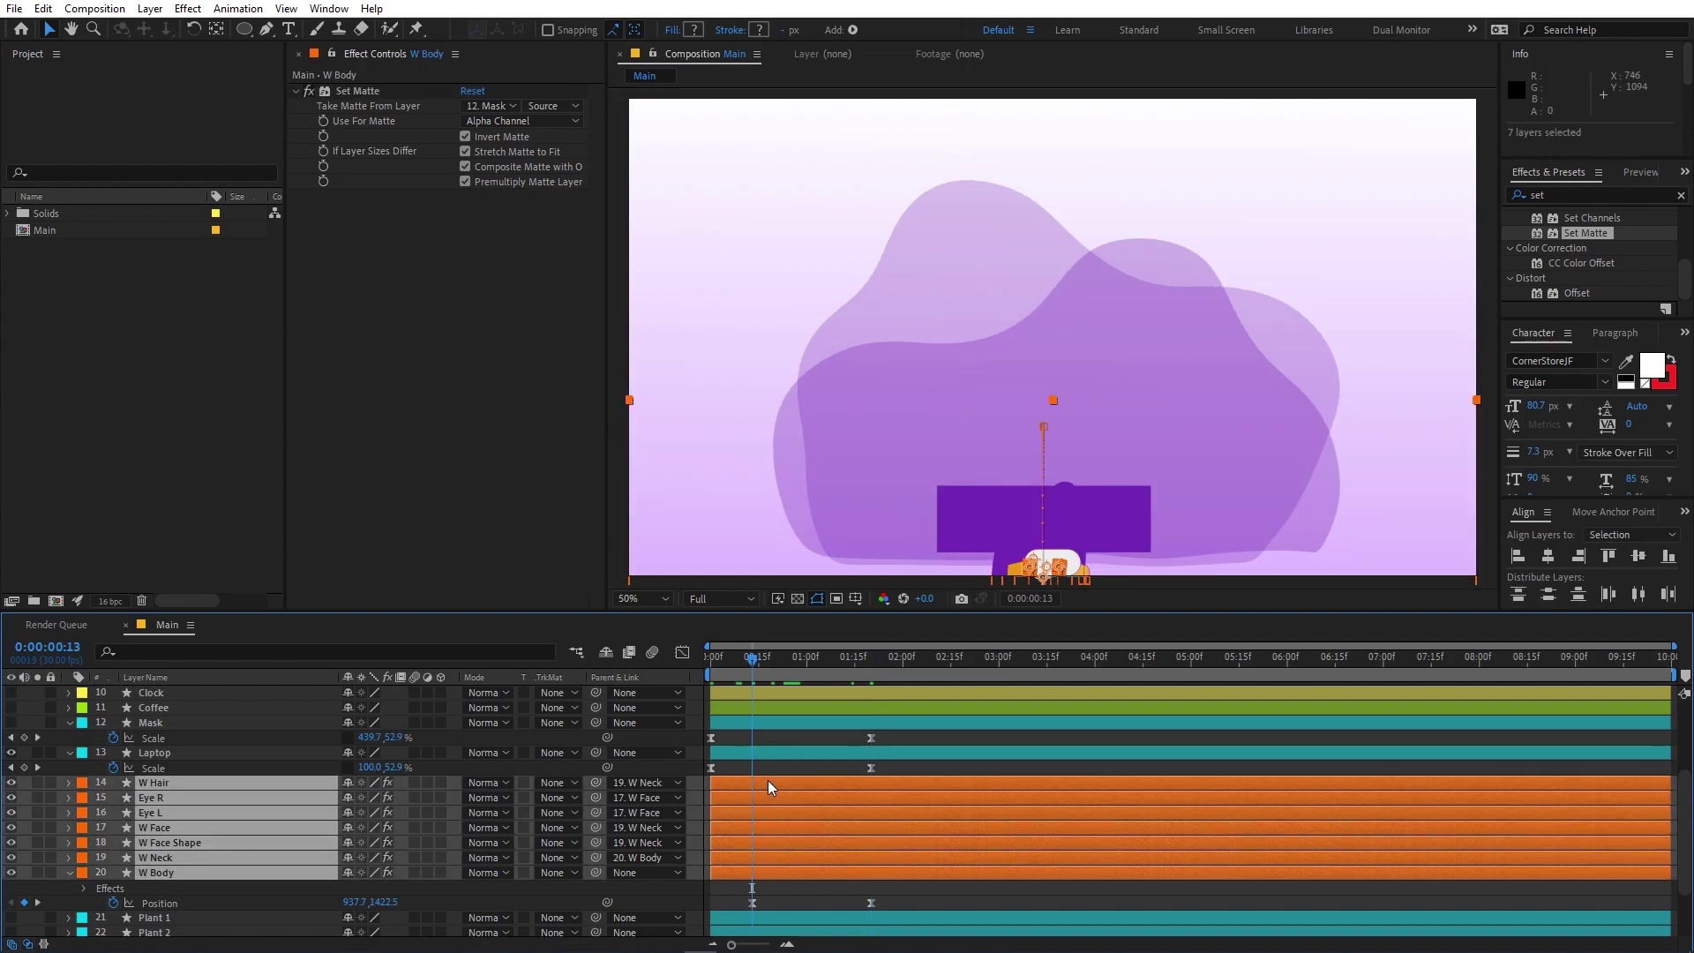
pyautogui.hotkey('alt', '[')
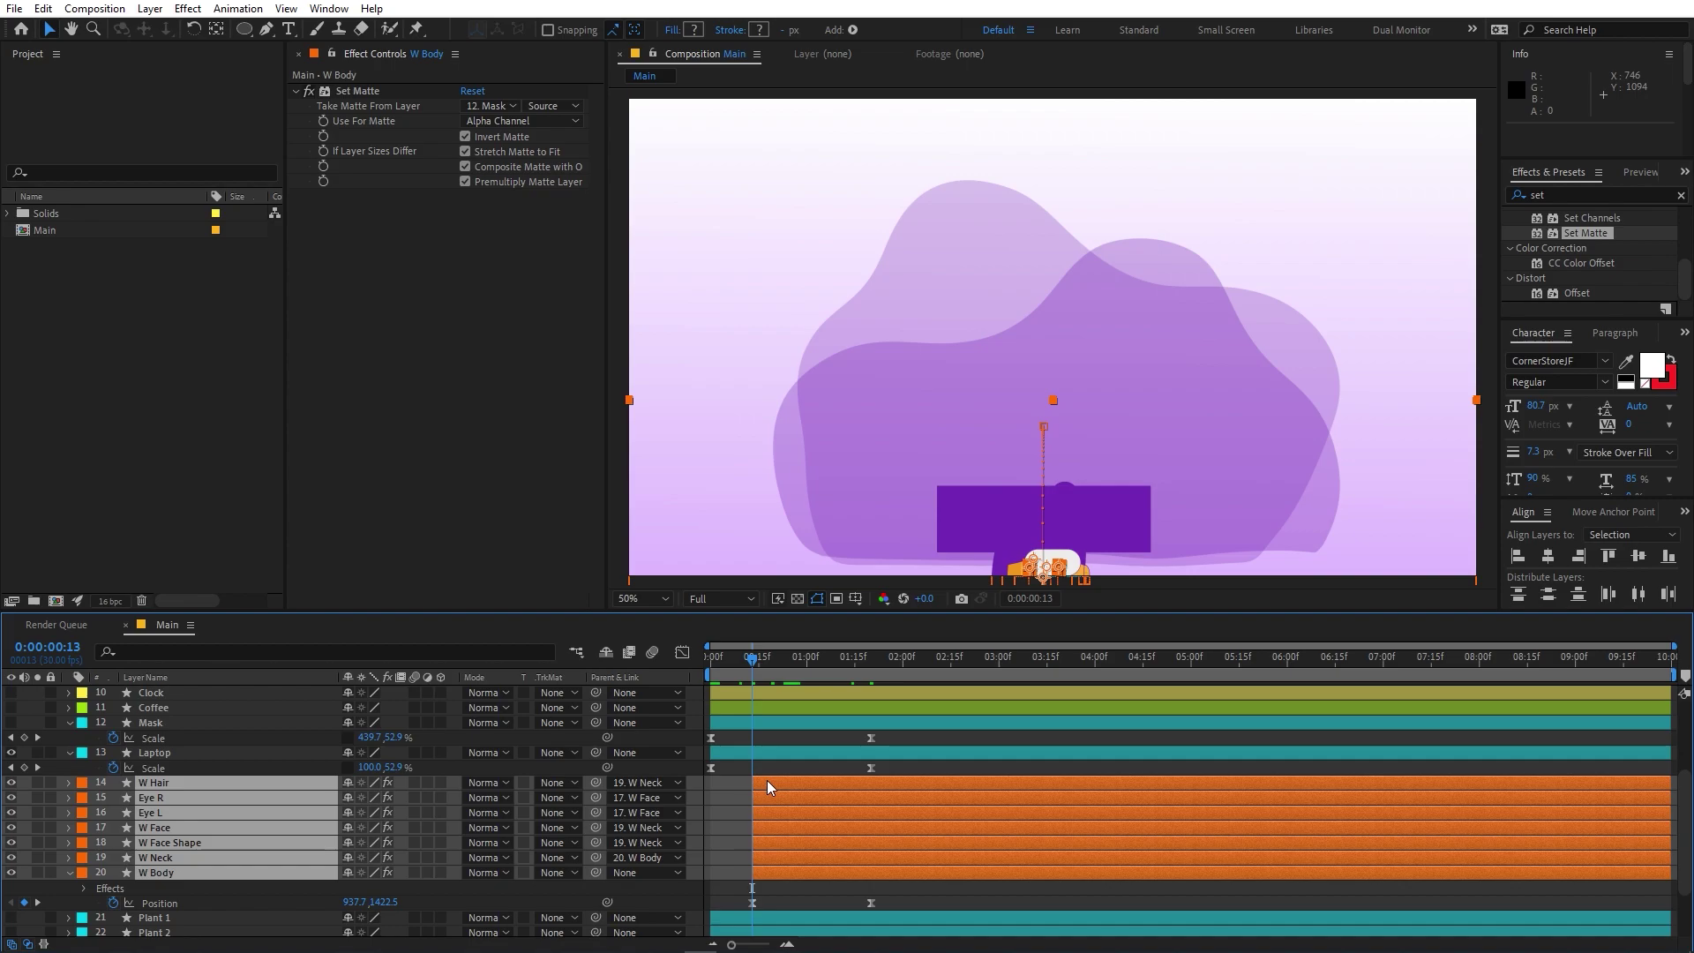
pyautogui.moveTo(770, 780); pyautogui.dragTo(791, 785)
pyautogui.press('Home')
pyautogui.press('space')
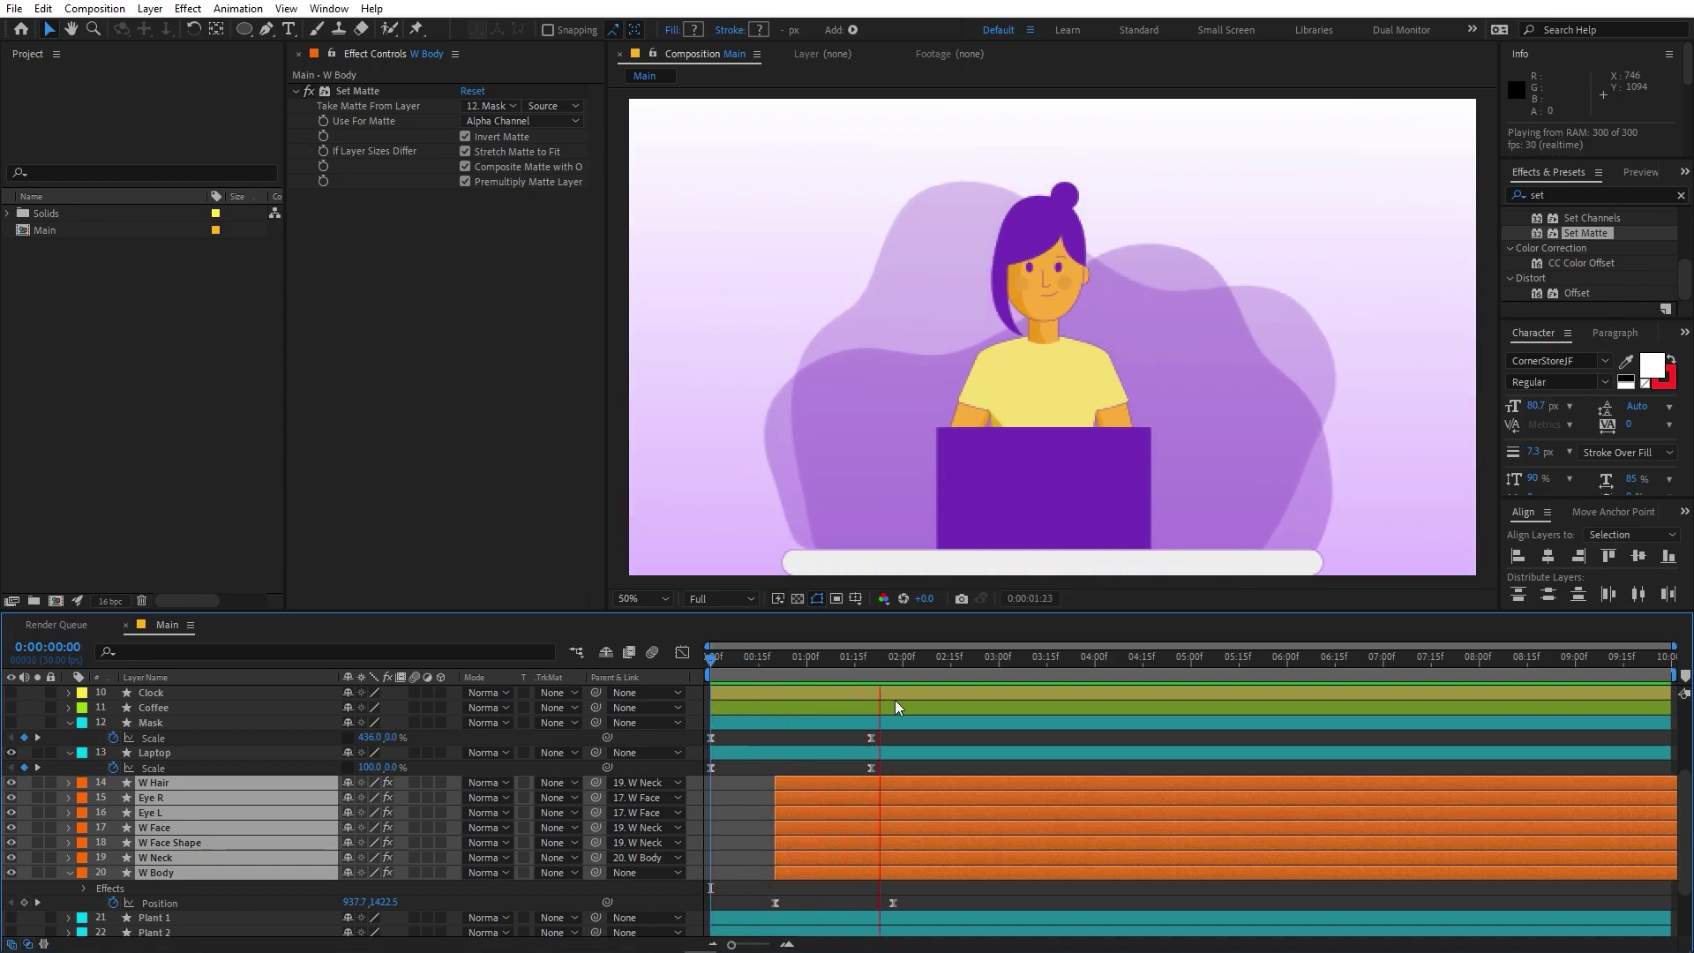
pyautogui.click(755, 830)
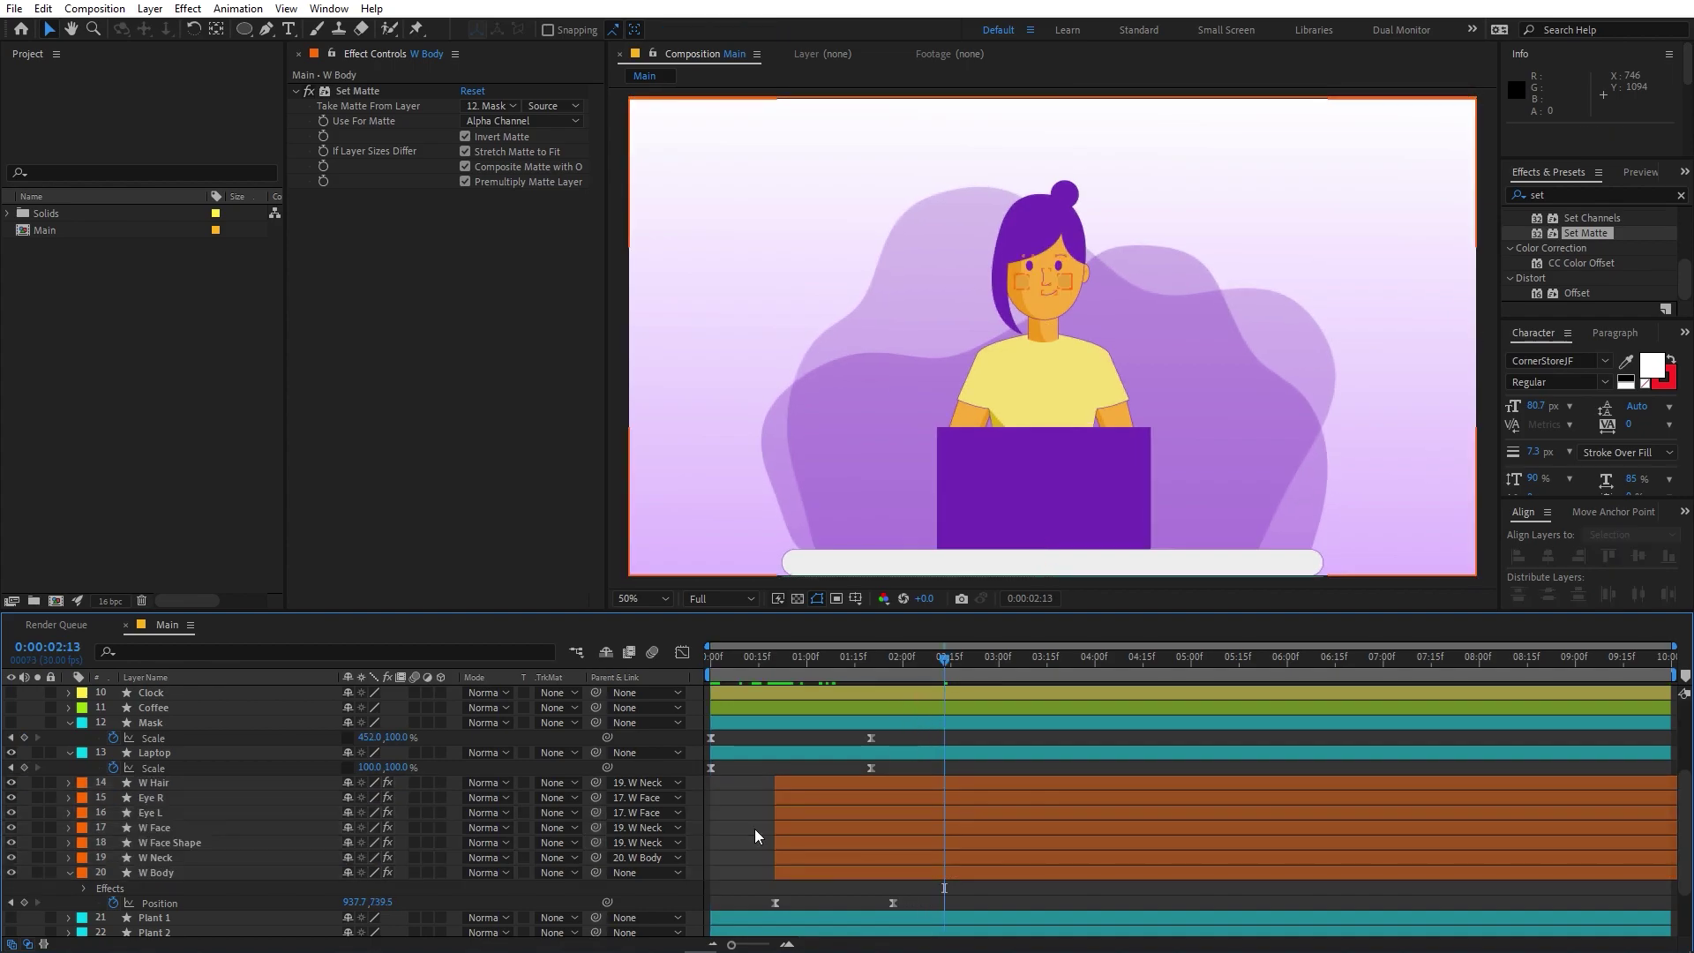
# Add a Position keyframe to W Face Shape at 0:00:01:27 and move that keyframe to about 0:00:02:03
pyautogui.moveTo(909, 671); pyautogui.dragTo(888, 674)
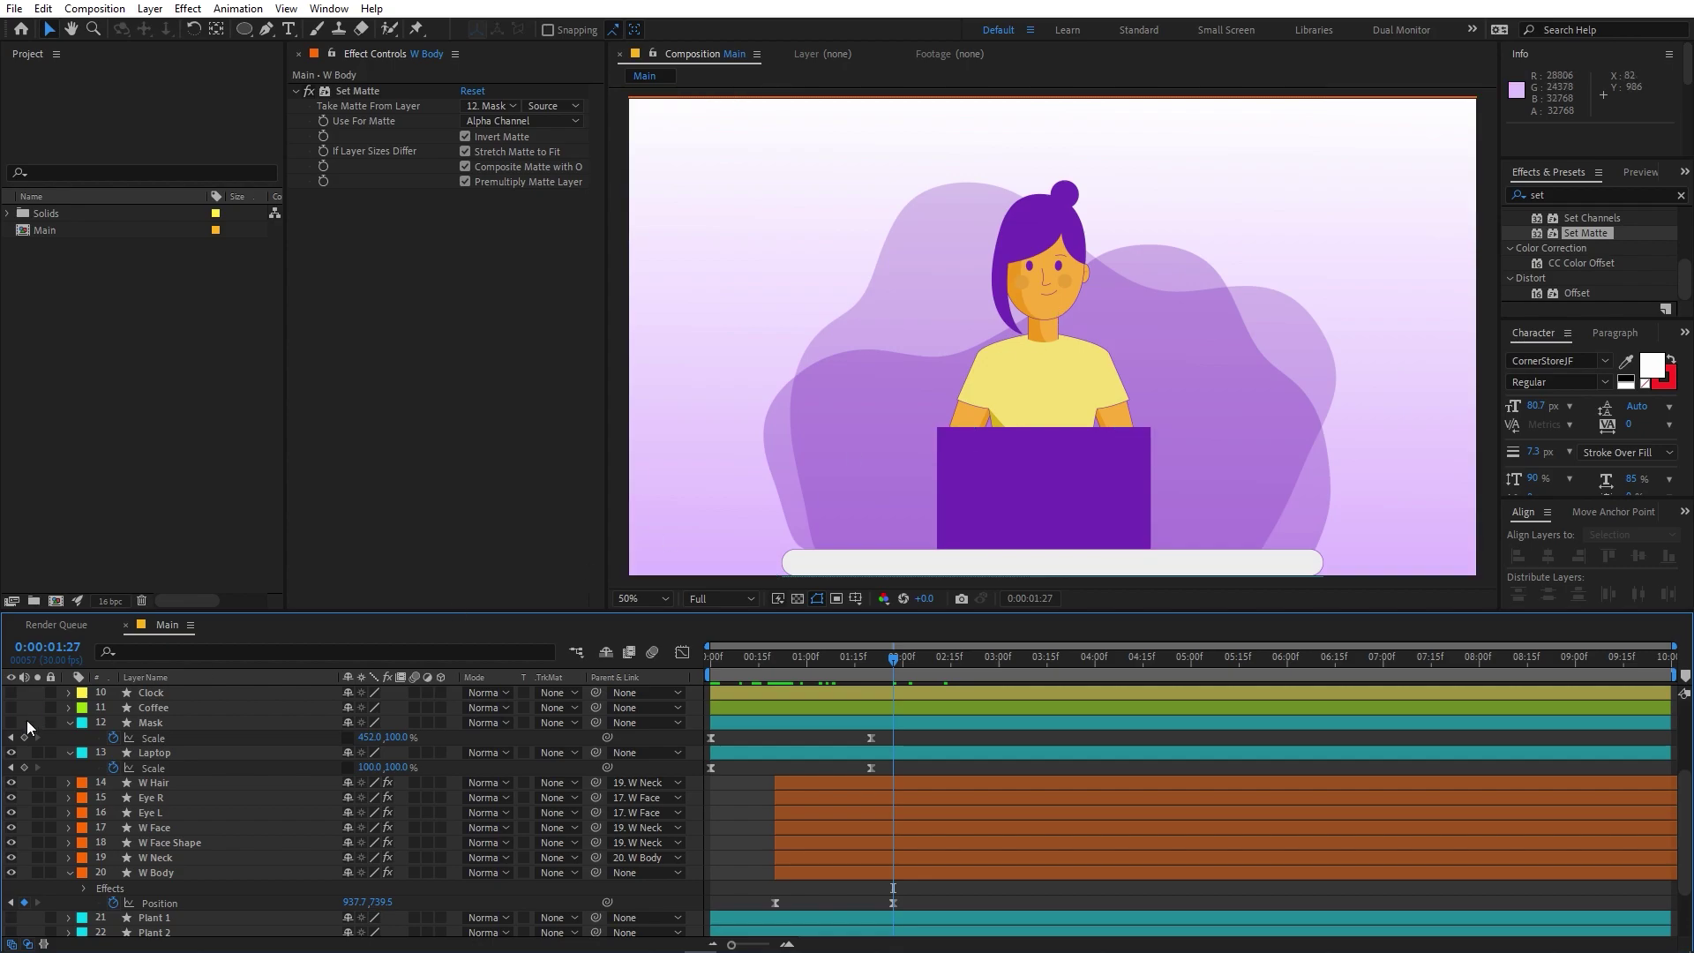
pyautogui.click(160, 840)
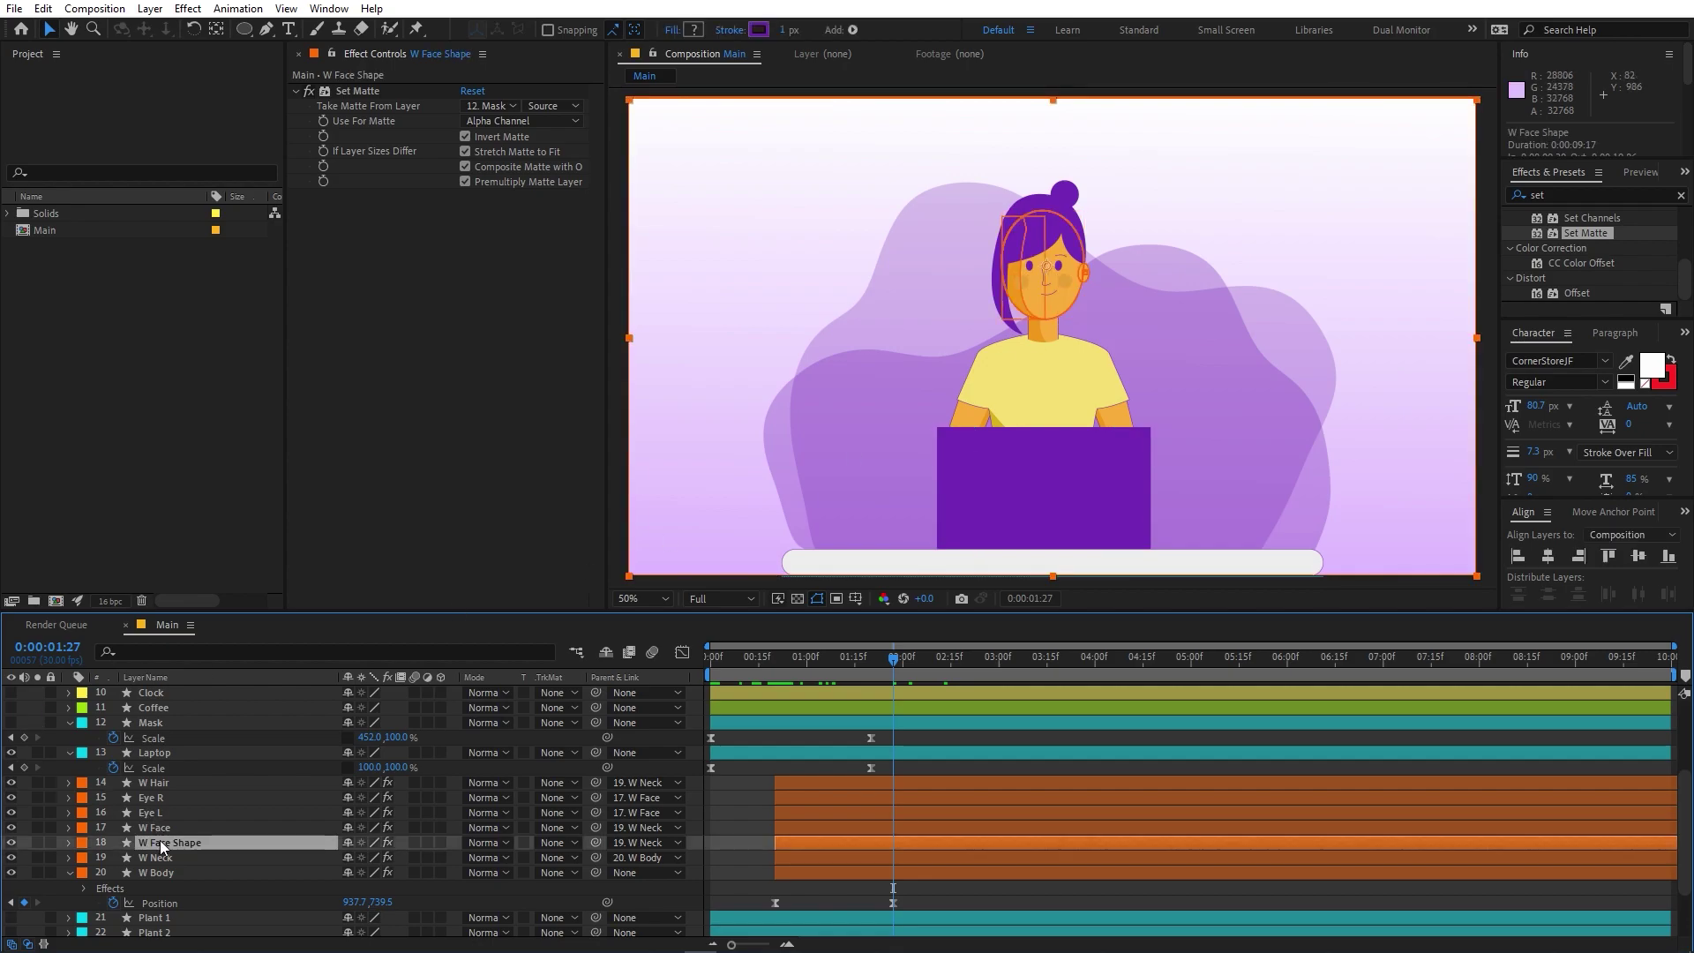
pyautogui.press('p')
pyautogui.click(110, 856)
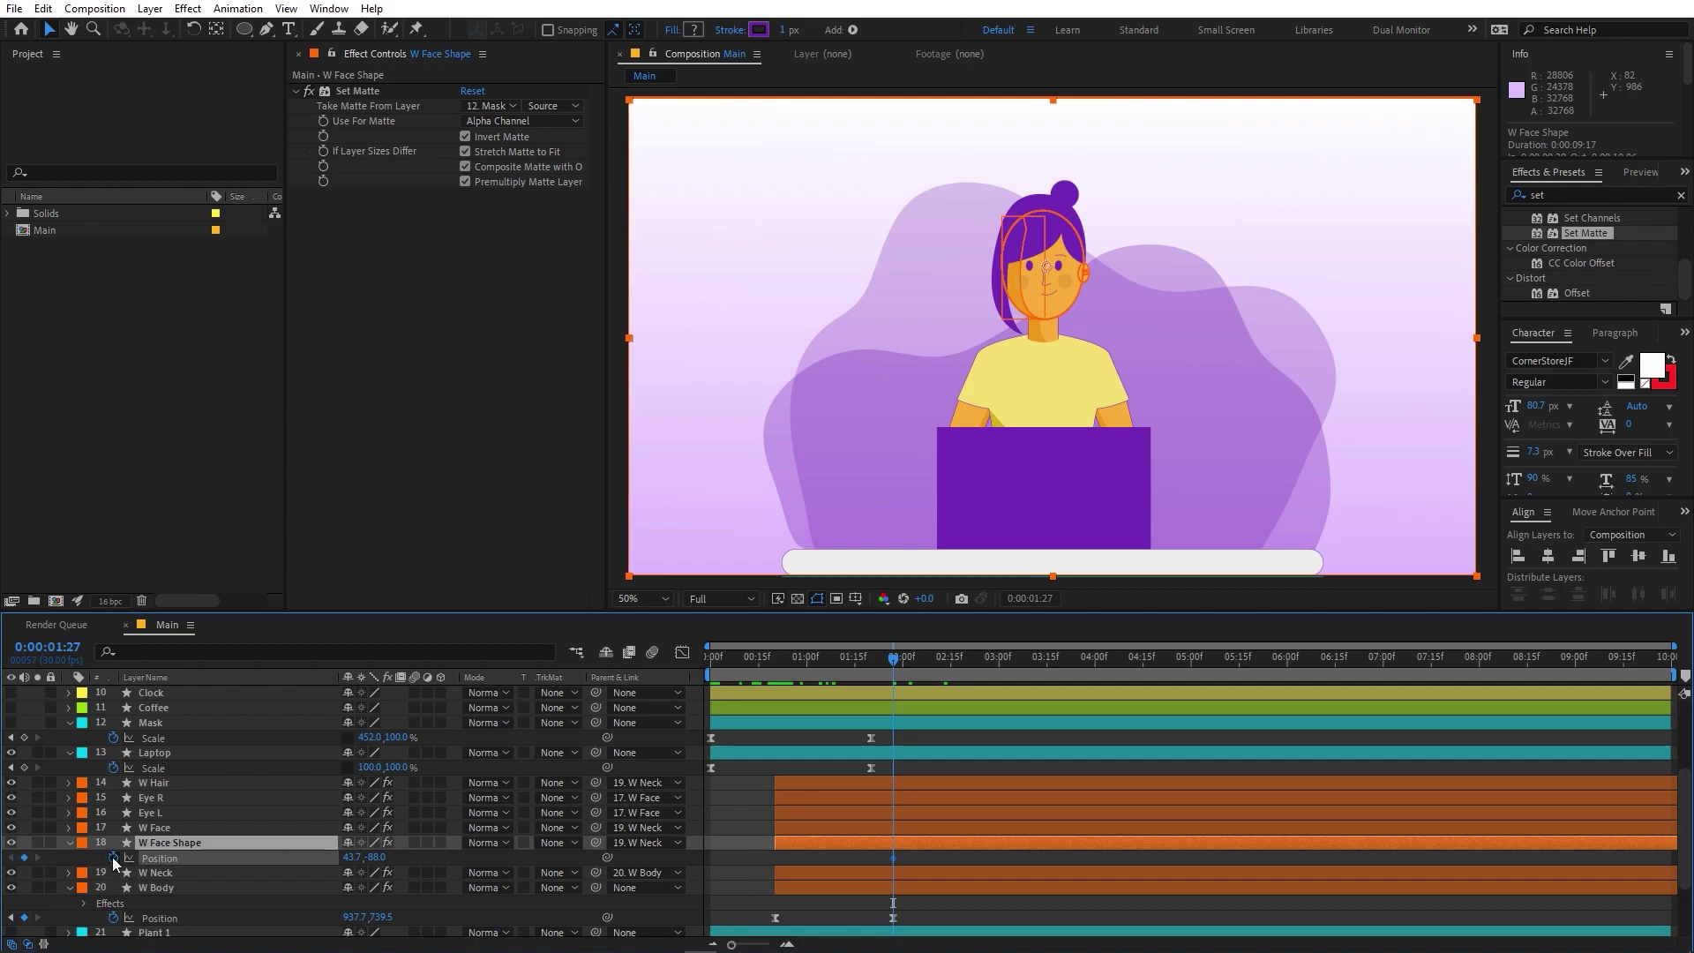
pyautogui.moveTo(893, 857); pyautogui.dragTo(913, 859)
pyautogui.moveTo(801, 664); pyautogui.dragTo(849, 670)
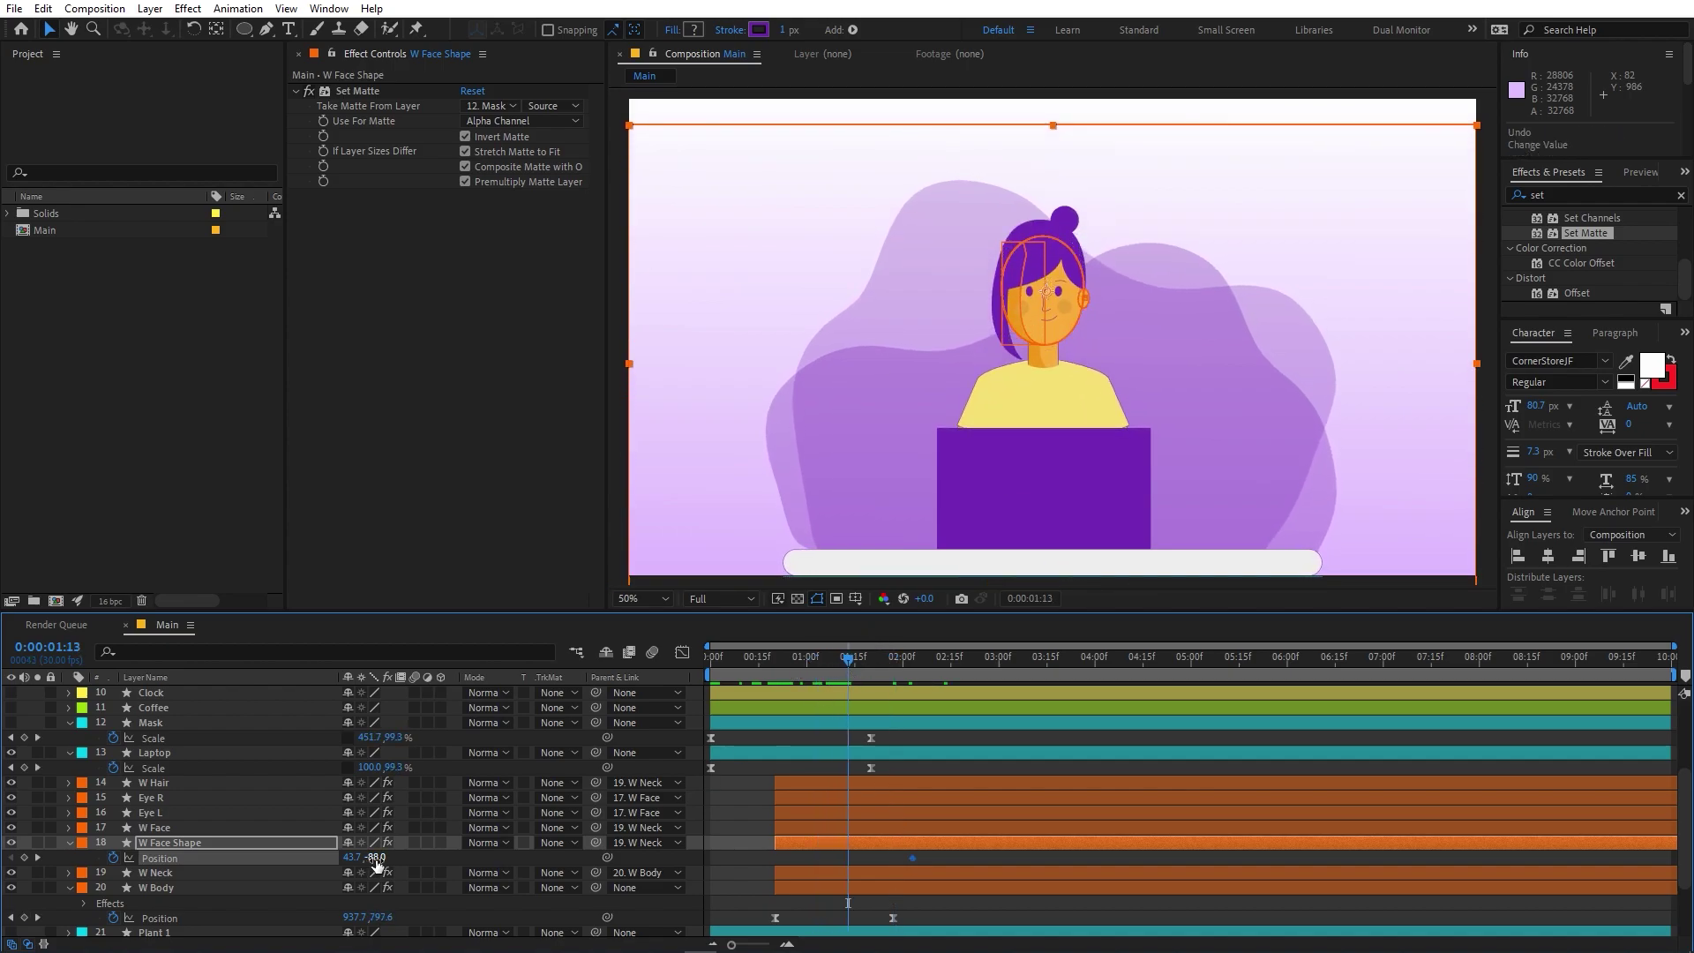
pyautogui.moveTo(381, 857); pyautogui.dragTo(410, 855)
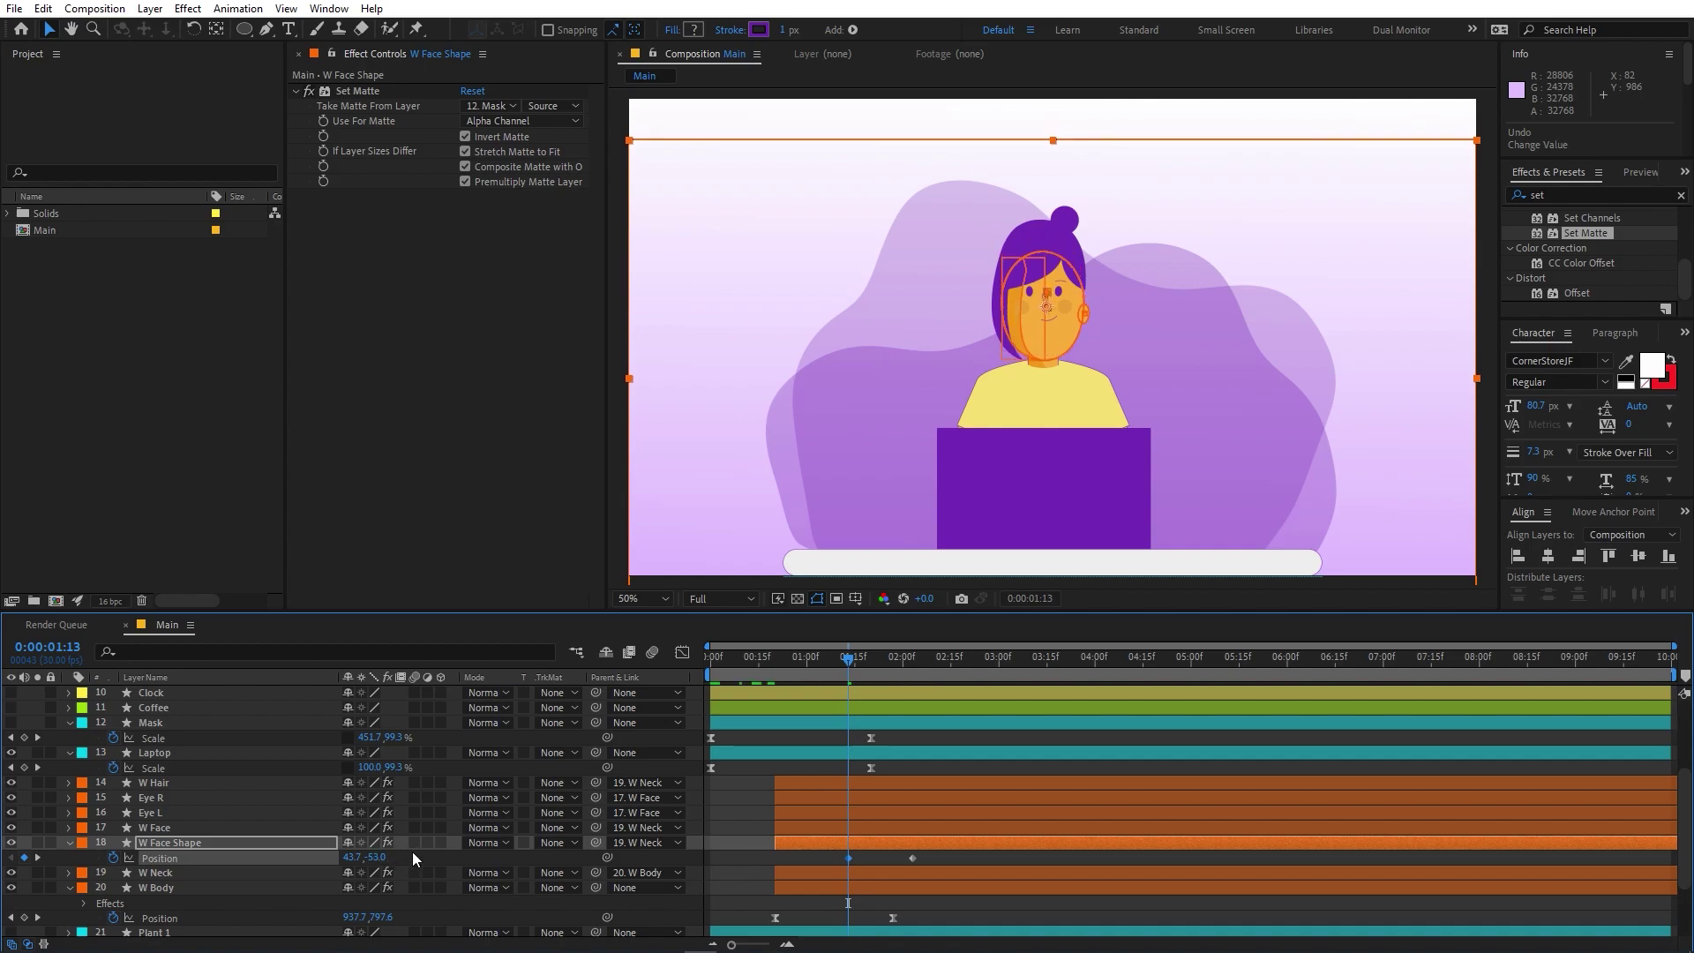
pyautogui.hotkey('ctrl', 'z')
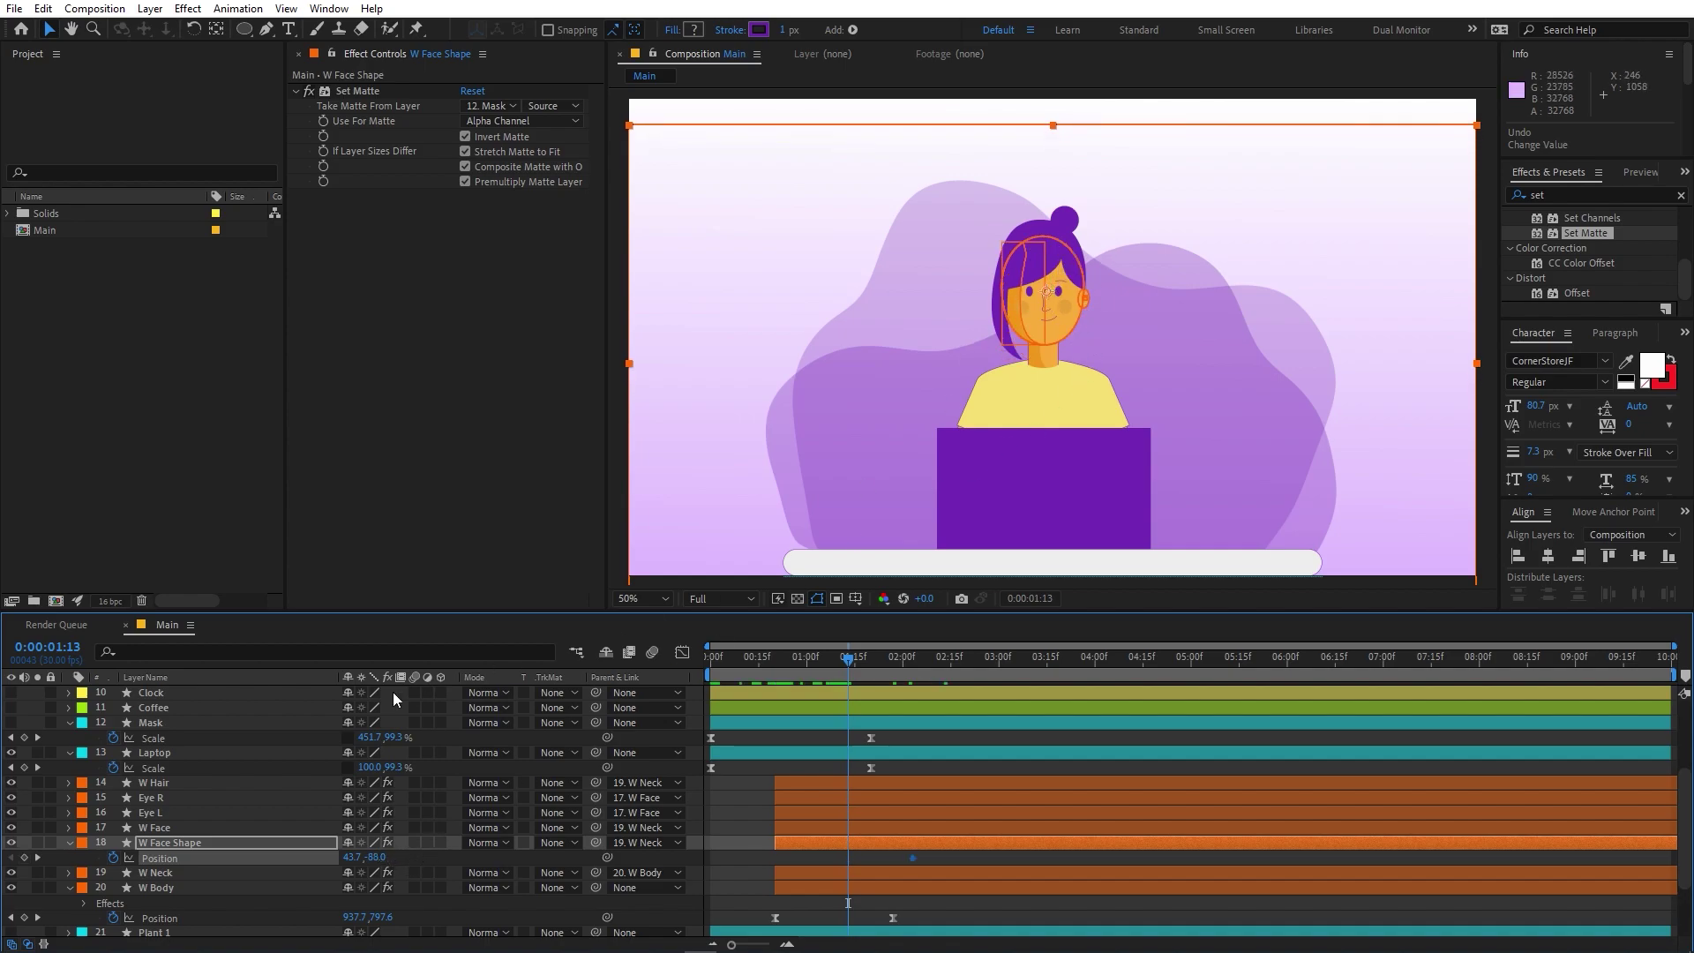
# Parent the W Hair, Eye R, Eye L and W Face layers to W Face Shape
pyautogui.click(180, 785)
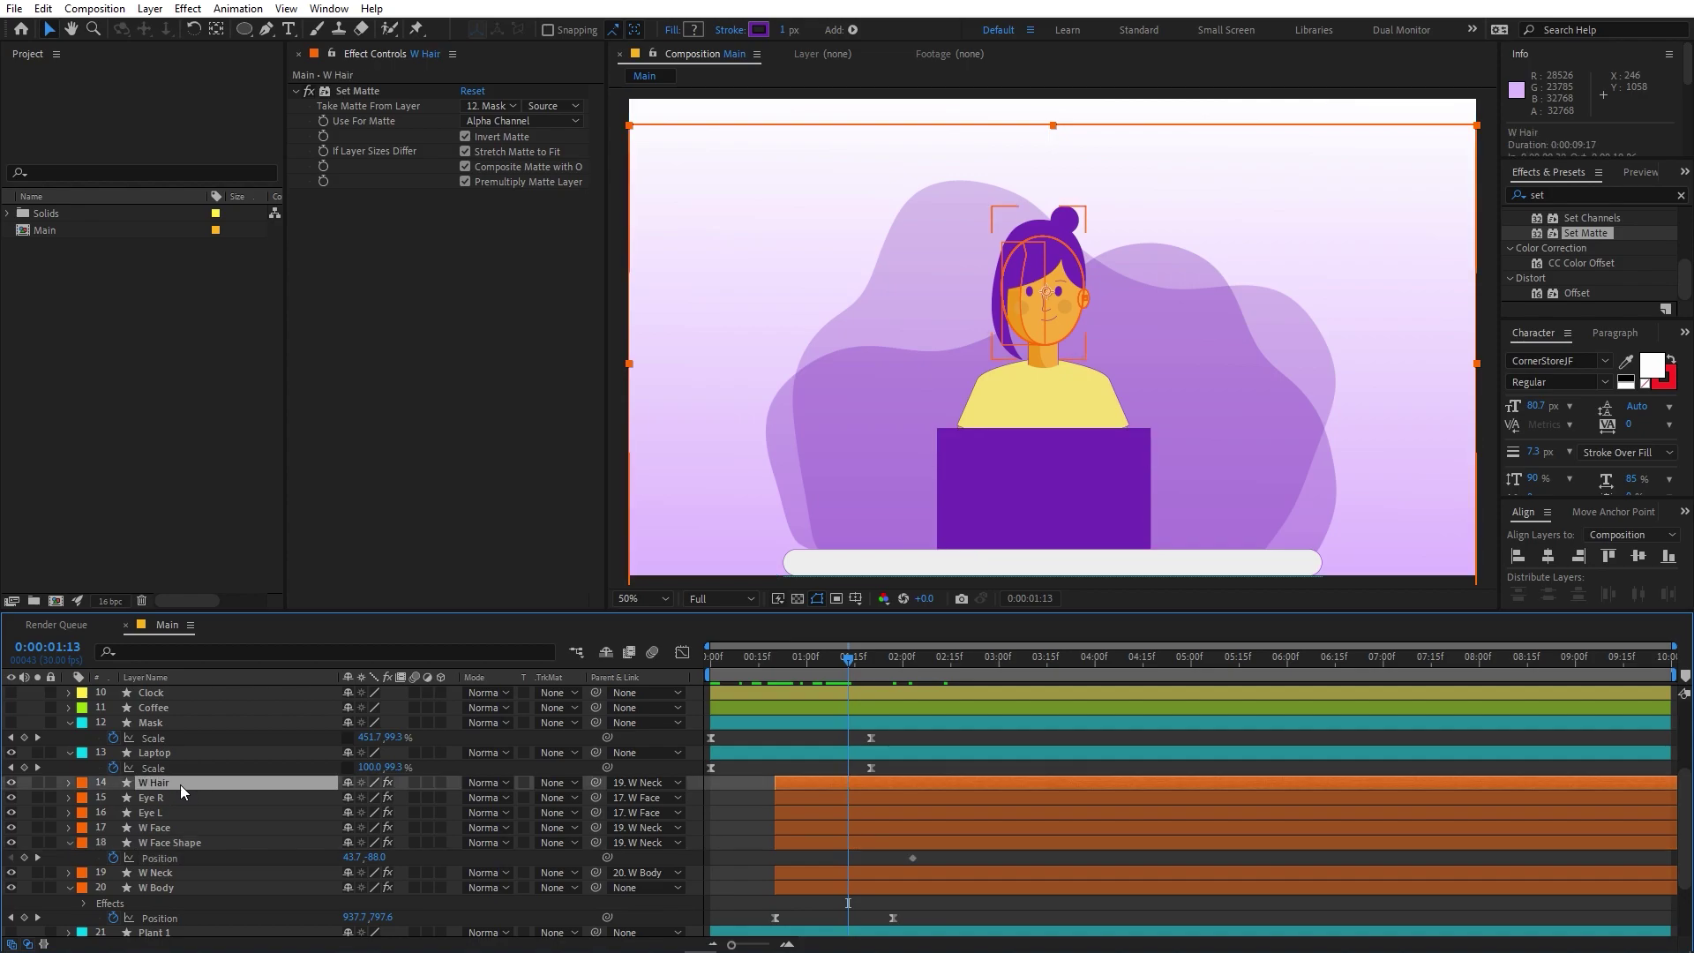
pyautogui.keyDown('shift'); pyautogui.click(206, 826); pyautogui.keyUp('shift')
pyautogui.moveTo(597, 828); pyautogui.dragTo(190, 844)
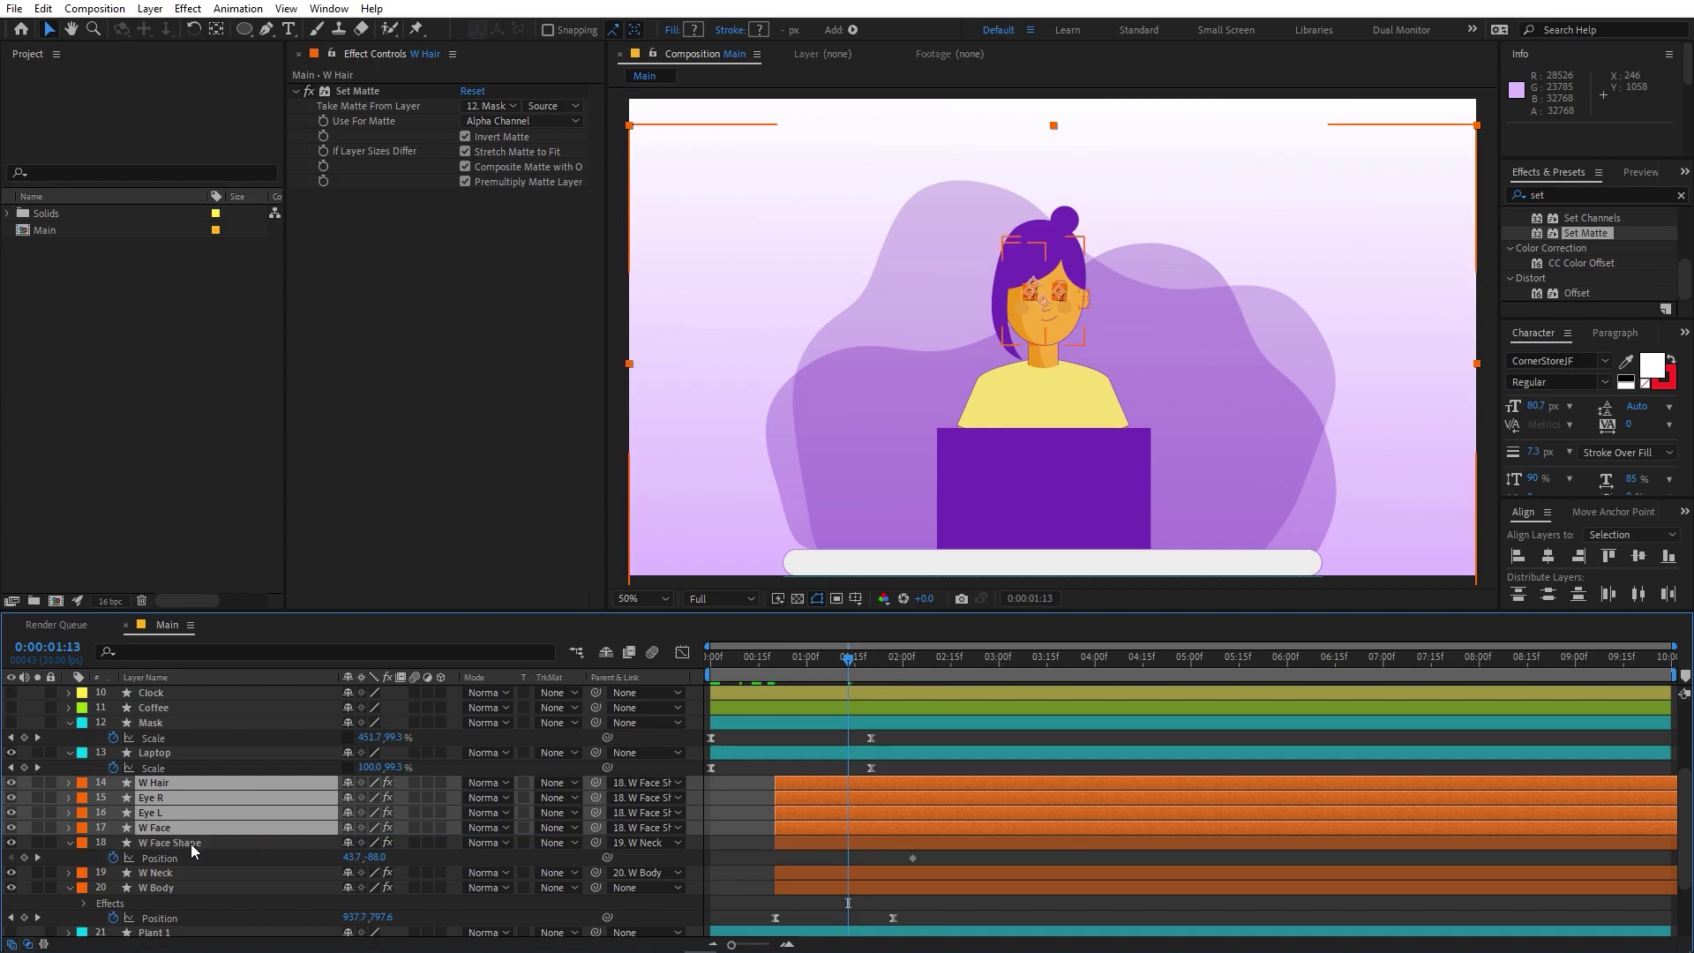
# Set W Face Shape's vertical Position to -43 at 0:00:01:13 and move that keyframe to about 0:00:00:26
pyautogui.click(230, 849)
pyautogui.moveTo(375, 856); pyautogui.dragTo(412, 857)
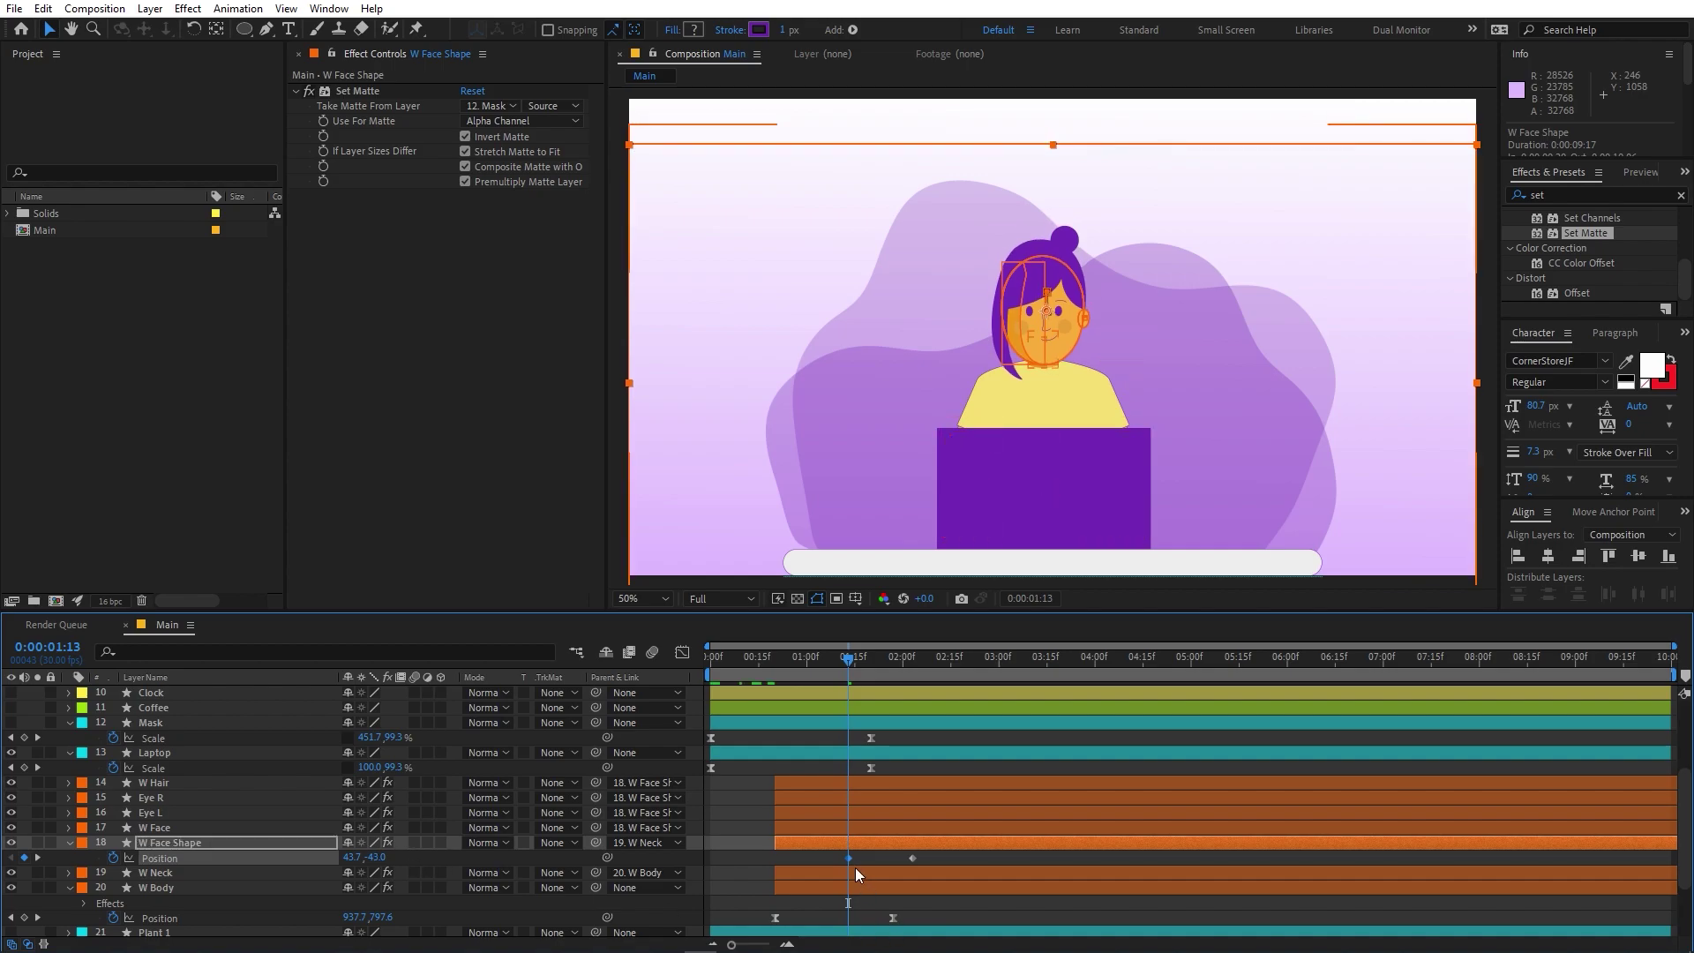
pyautogui.moveTo(849, 858); pyautogui.dragTo(797, 861)
# Ease both W Face Shape Position keyframes, shape their speed graph into an early peak with a long slowdown, and preview it
pyautogui.moveTo(941, 856); pyautogui.dragTo(755, 854)
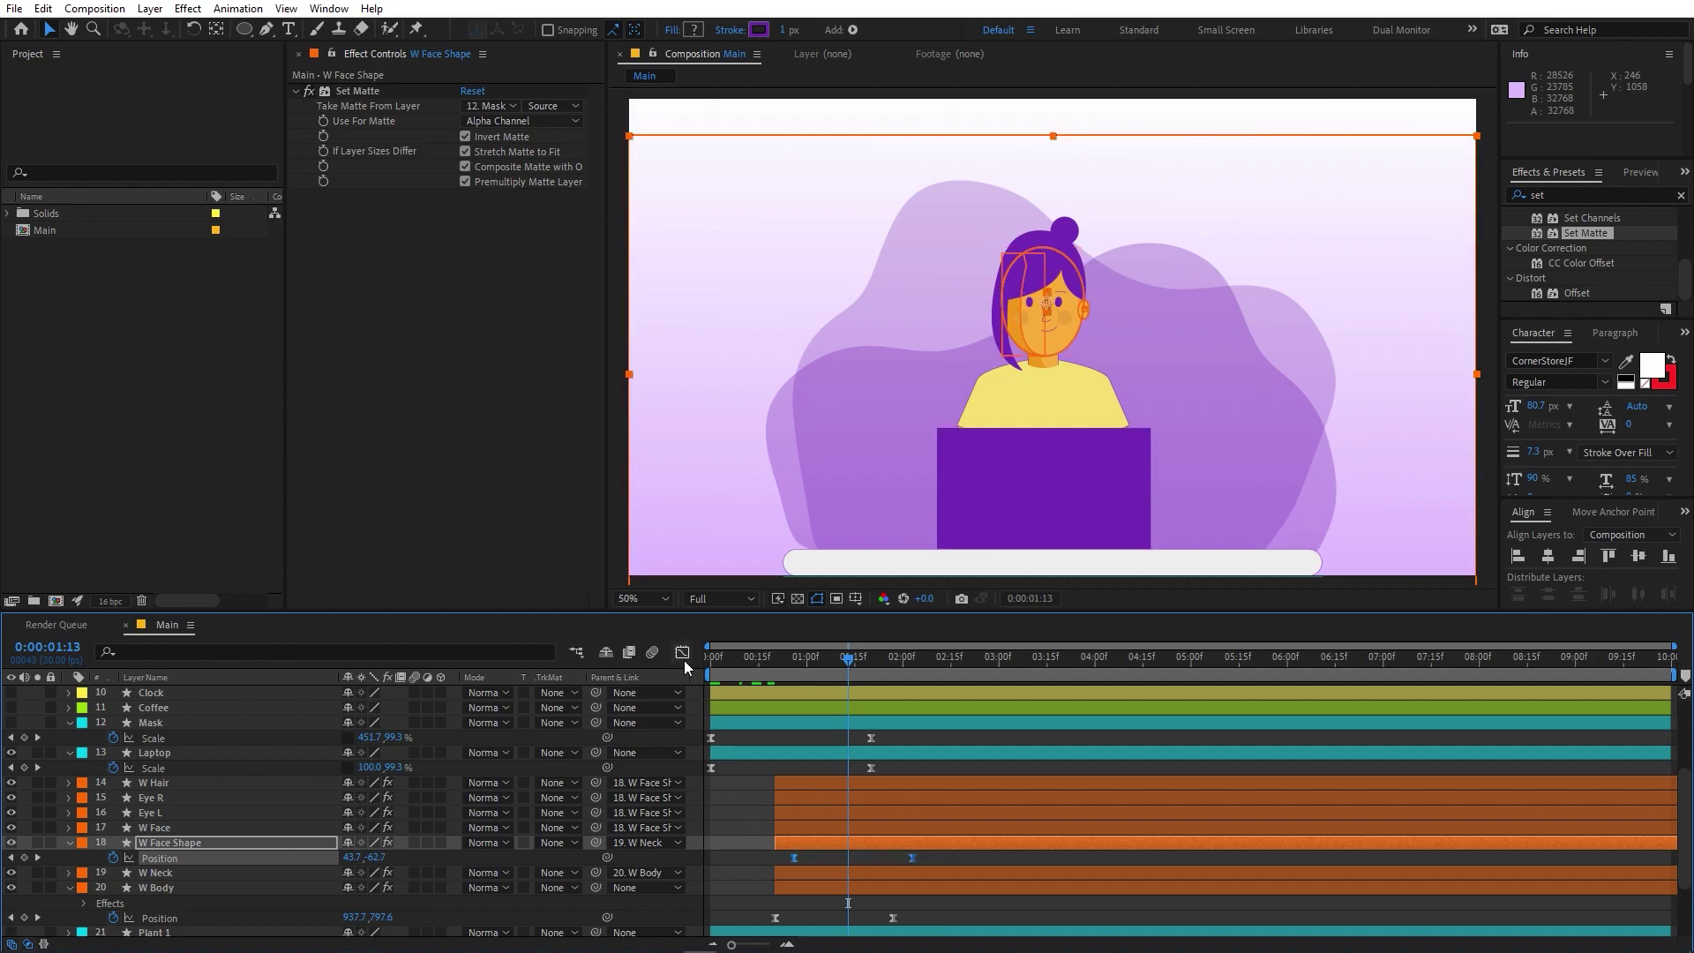
pyautogui.click(682, 652)
pyautogui.click(894, 901)
pyautogui.moveTo(891, 894); pyautogui.dragTo(816, 891)
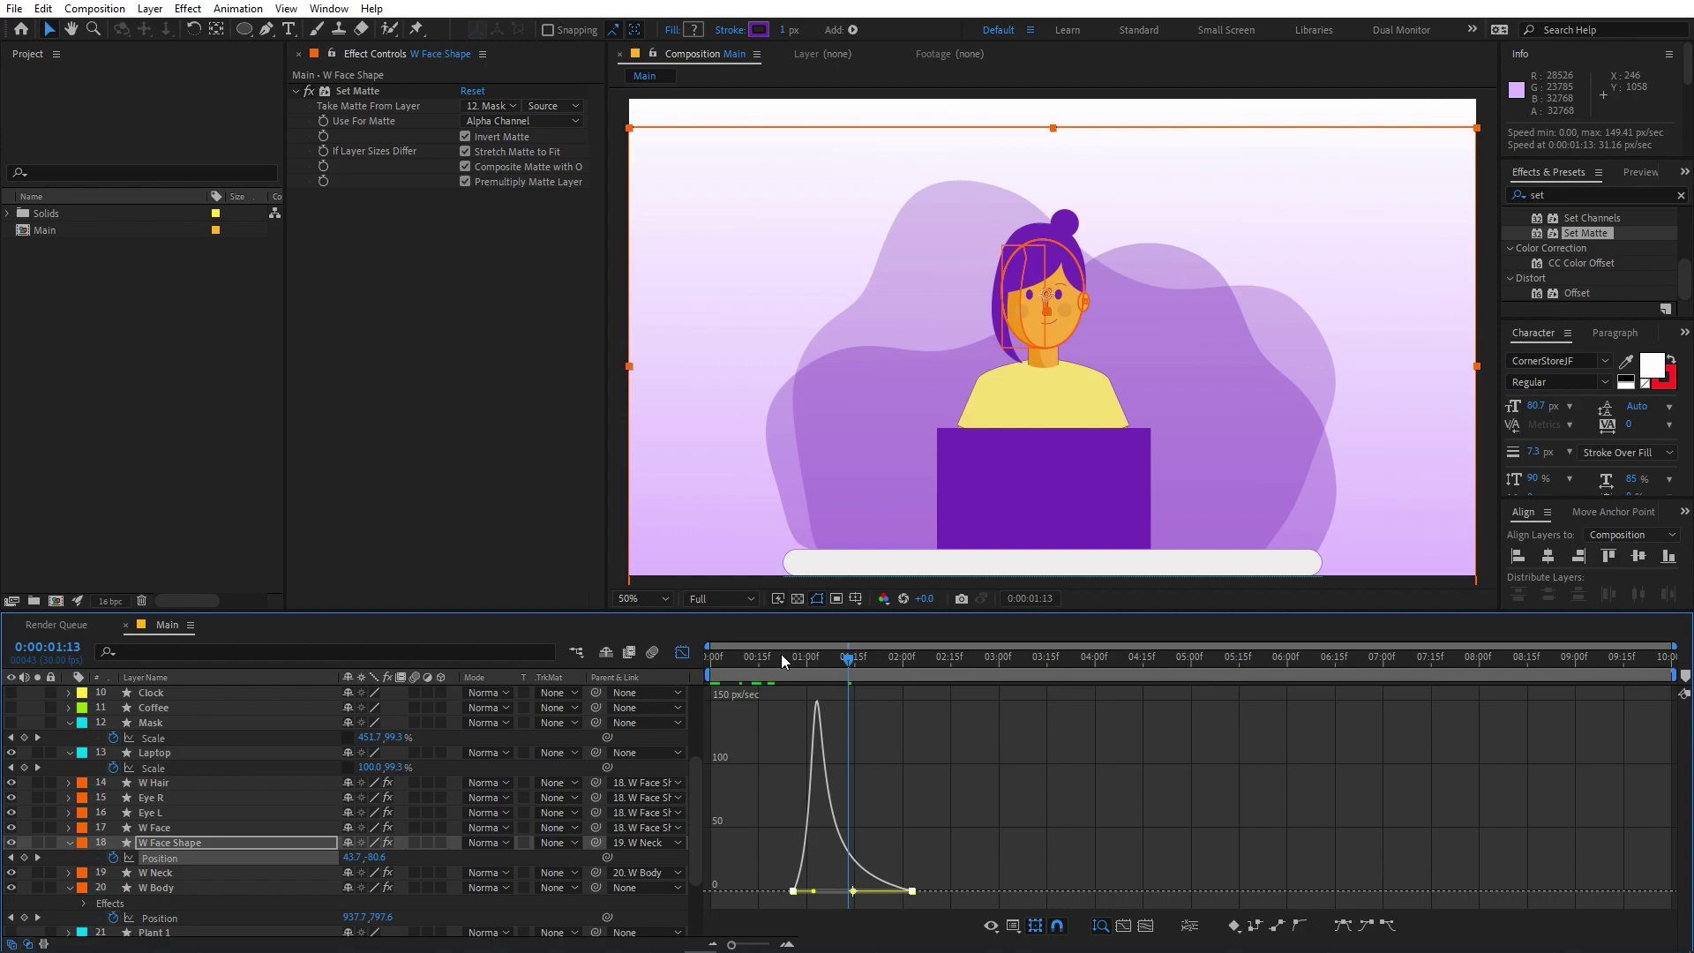
pyautogui.press('space')
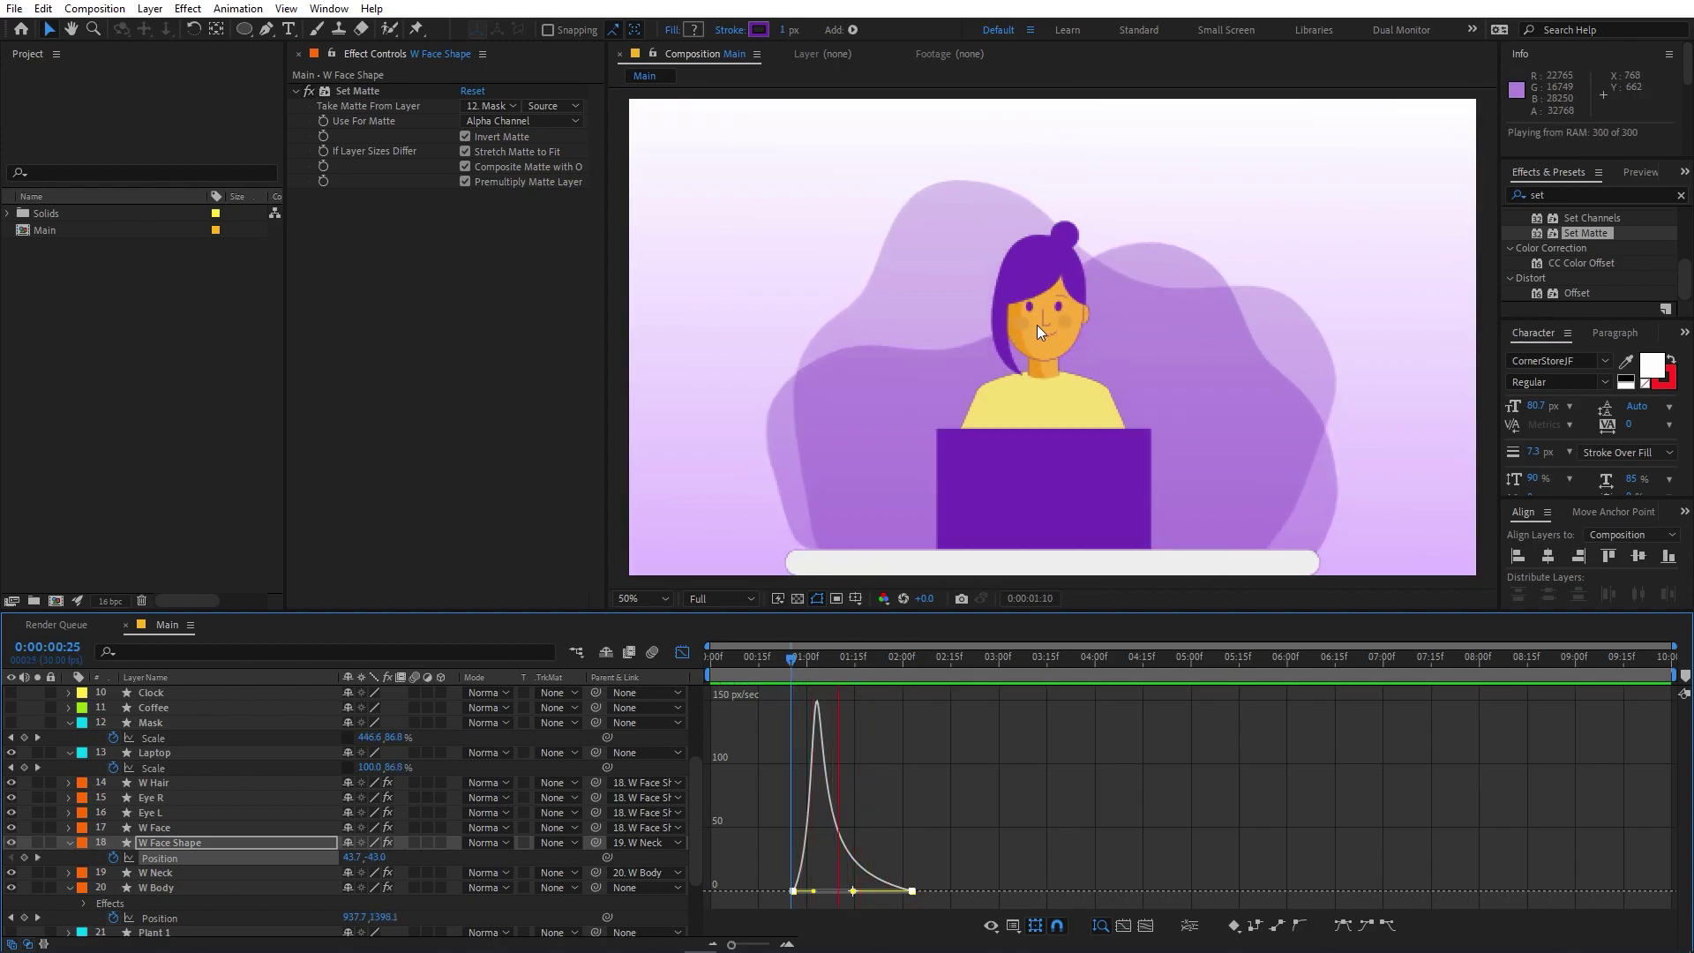
pyautogui.click(682, 652)
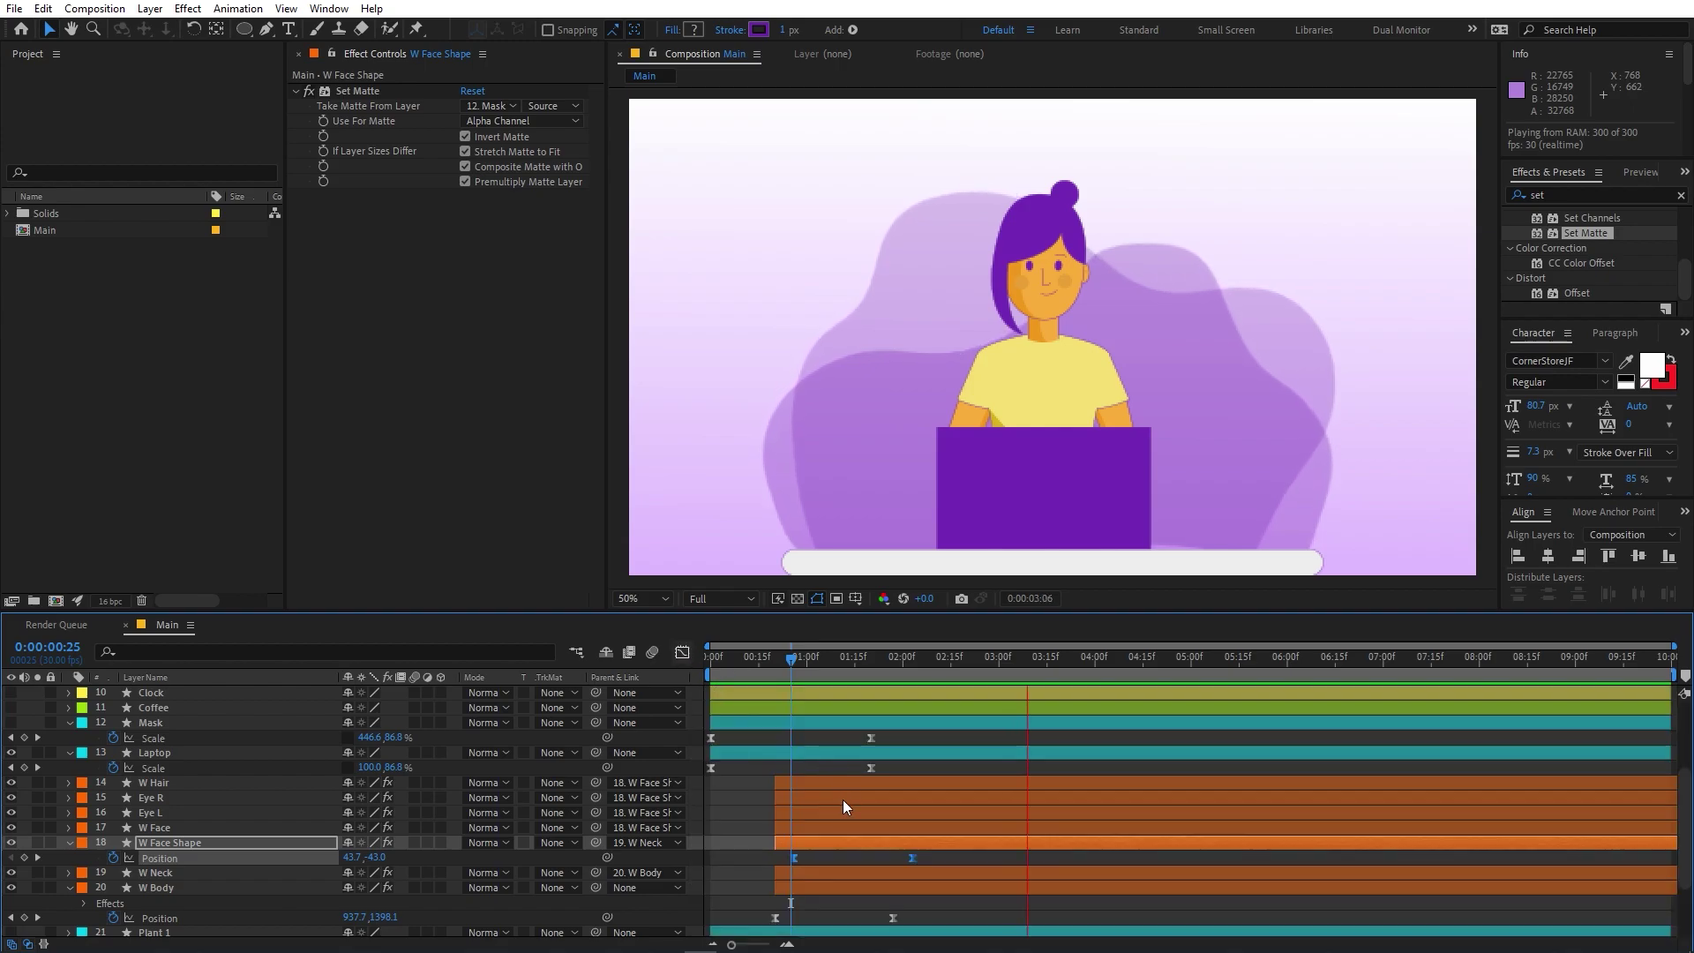
# Move W Face Shape's first Position keyframe to about 0:00:00:20 and its last to 0:00:02:07, and preview the motion
pyautogui.click(843, 860)
pyautogui.click(792, 858)
pyautogui.moveTo(791, 860); pyautogui.dragTo(775, 859)
pyautogui.moveTo(921, 857); pyautogui.dragTo(927, 858)
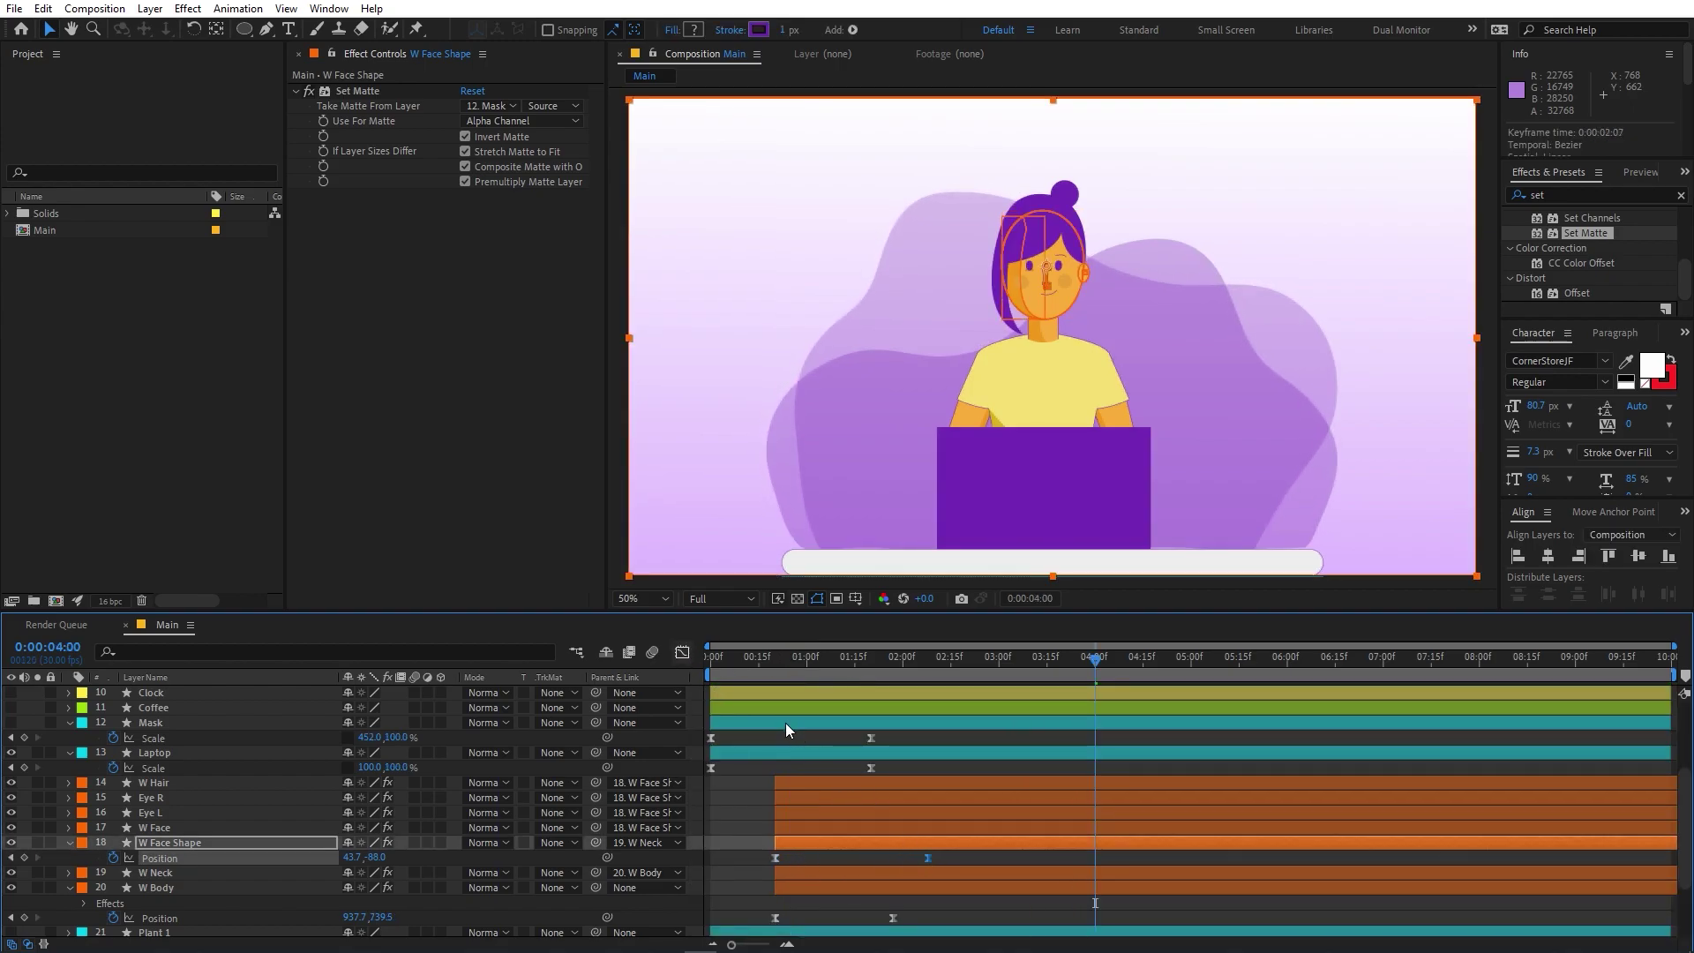
pyautogui.press('space')
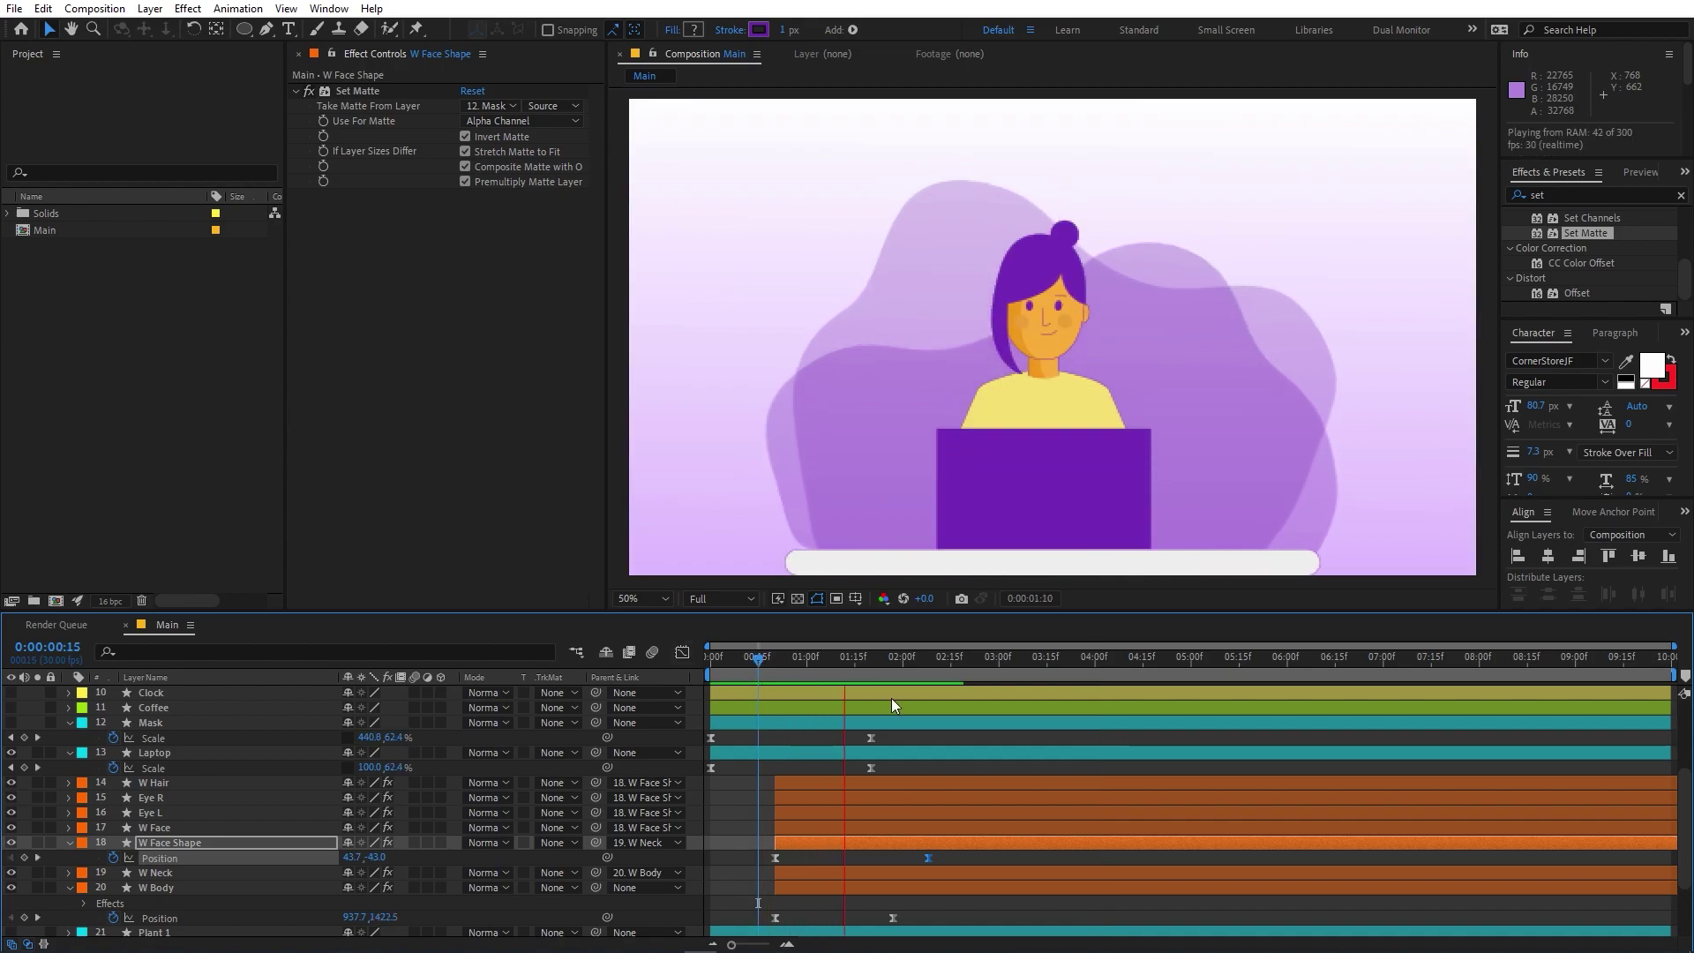
pyautogui.press('space')
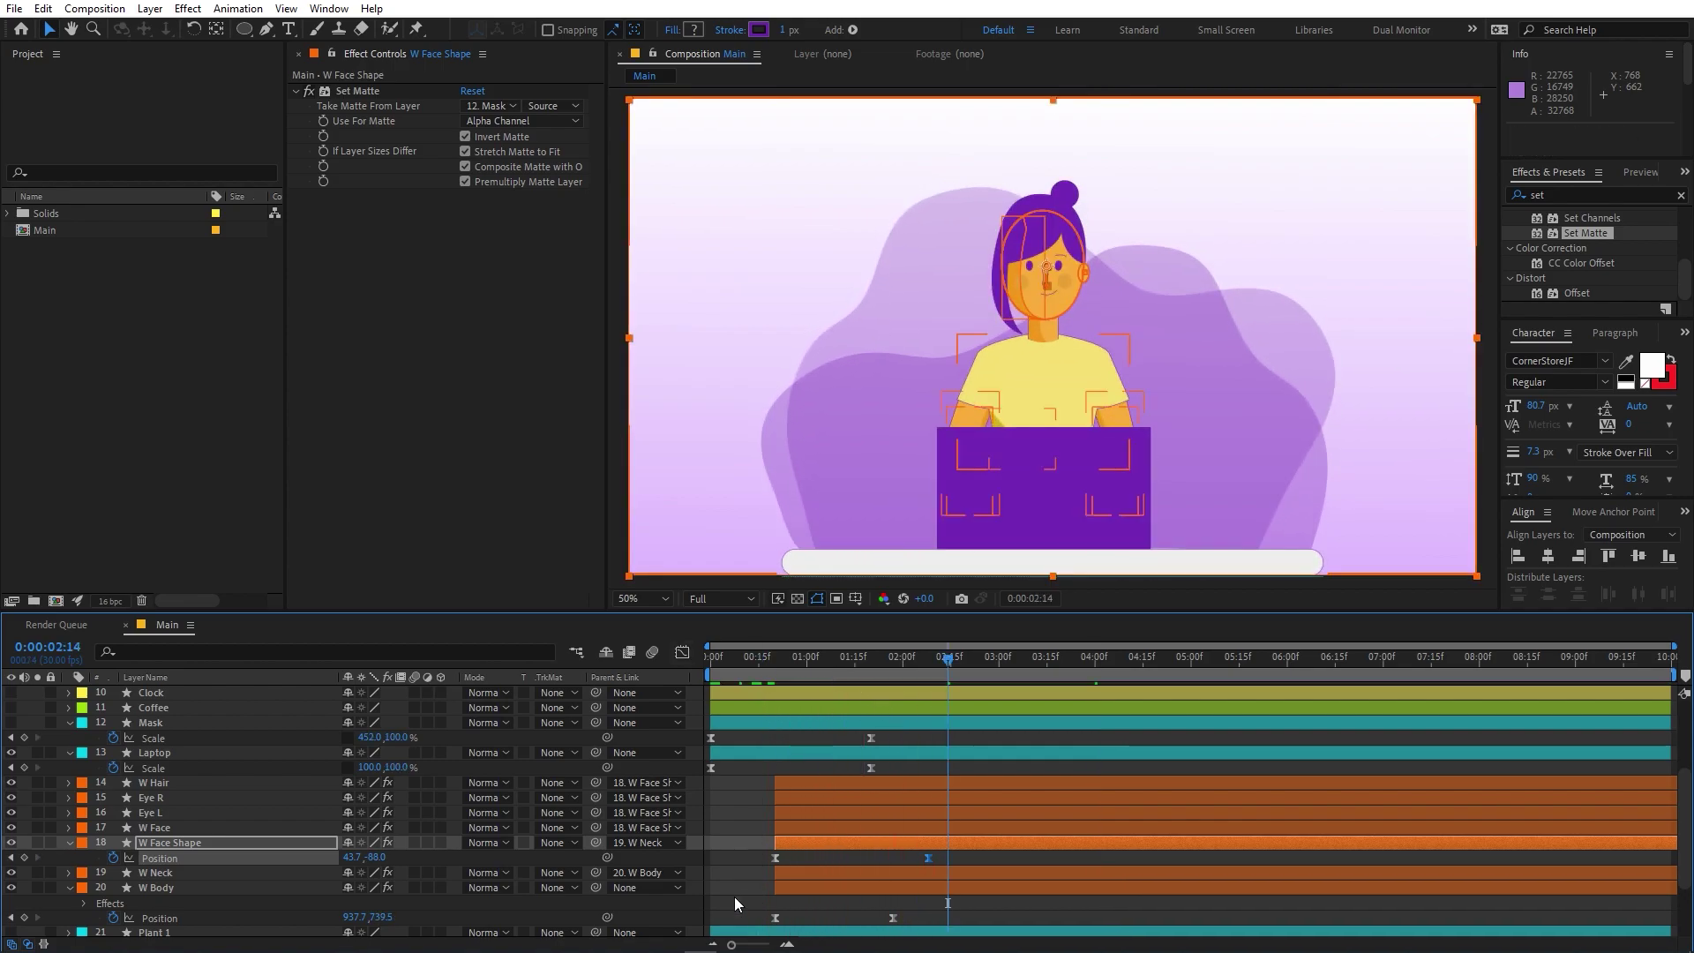
# Move W Face Shape's first Position keyframe to 0:00:00:29 and preview the head's delayed rise
pyautogui.moveTo(776, 858); pyautogui.dragTo(788, 857)
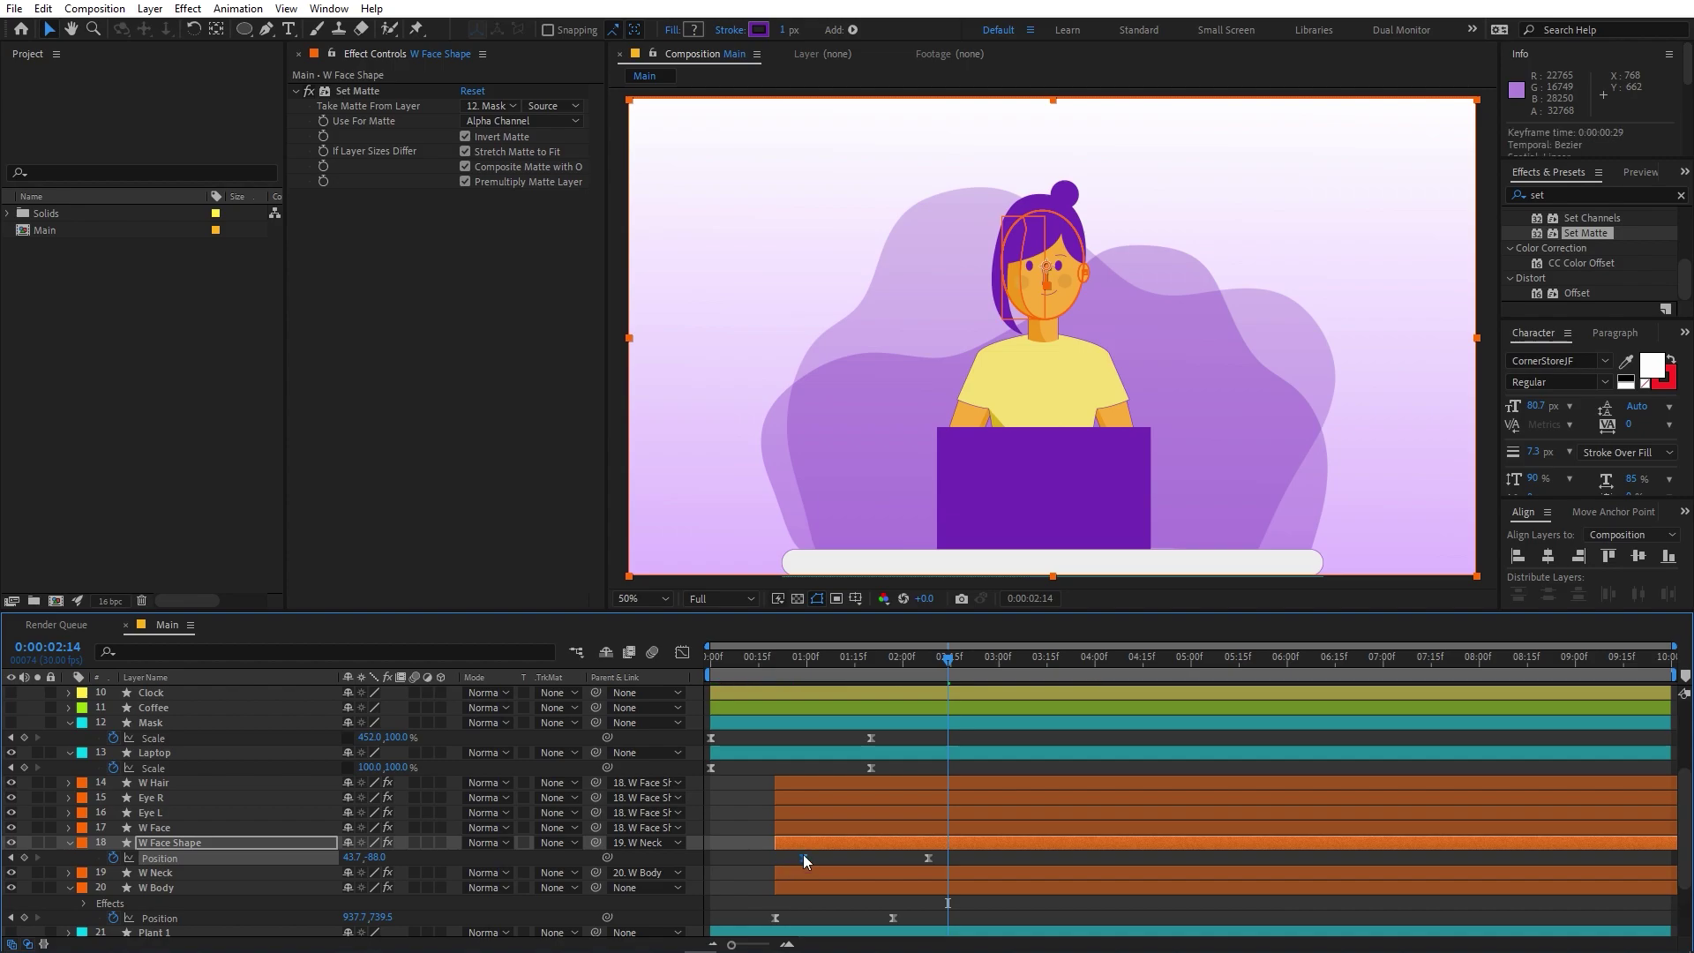
pyautogui.click(775, 675)
pyautogui.press('space')
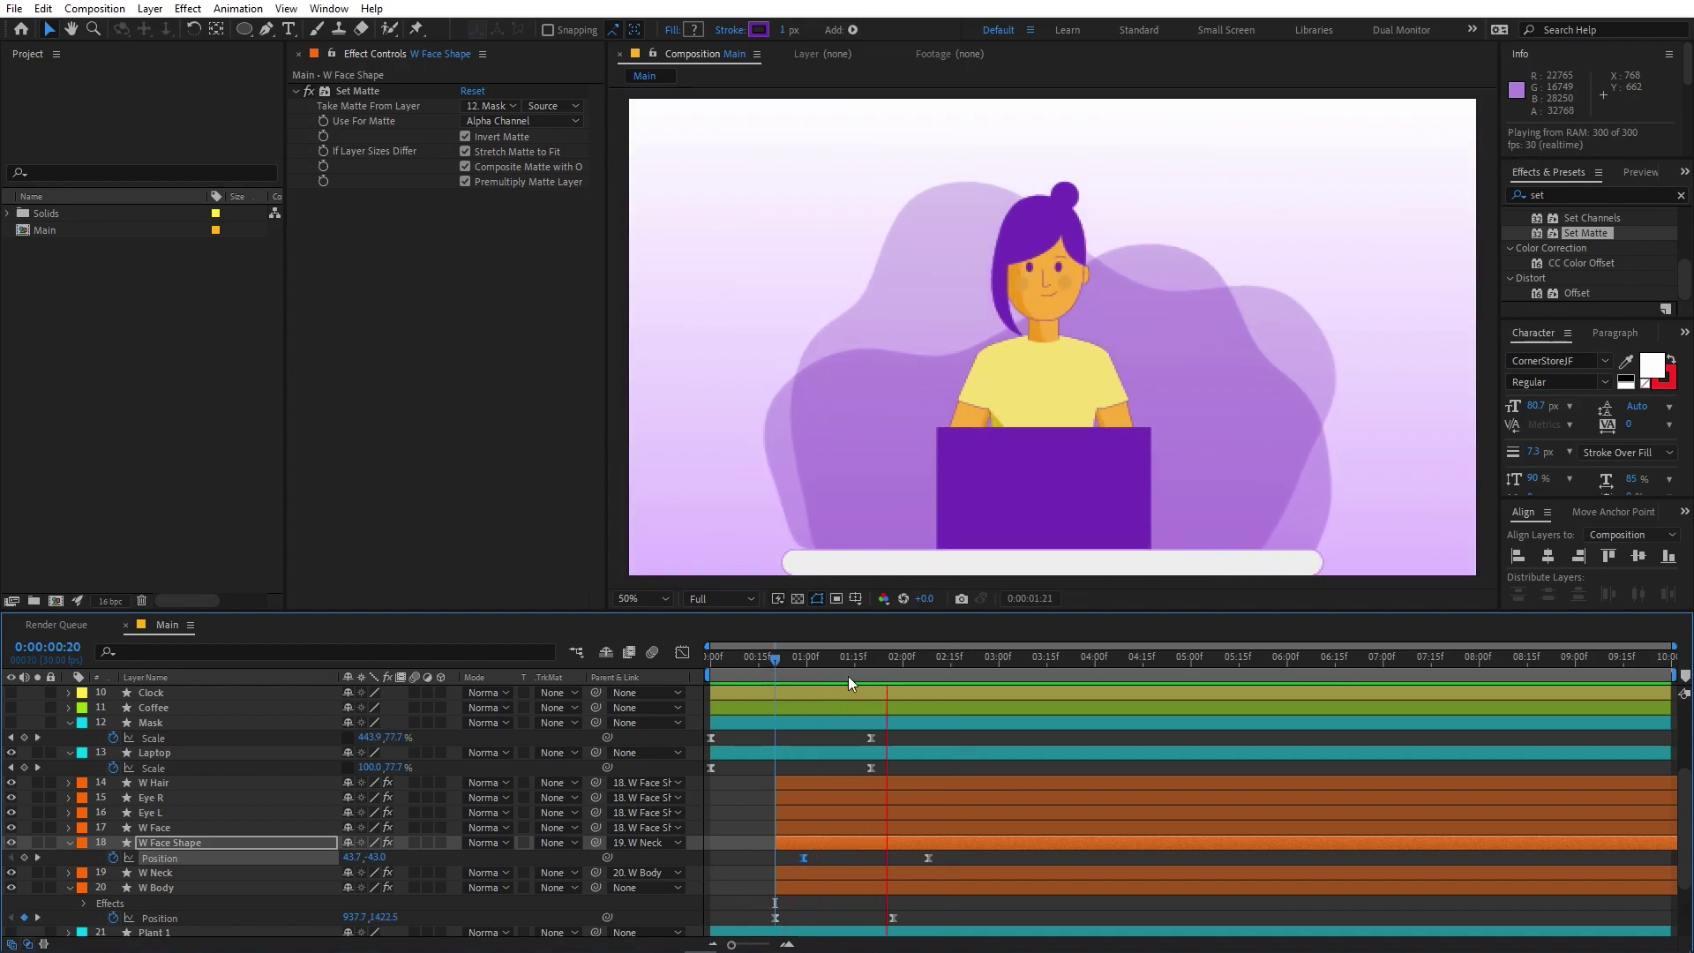
pyautogui.press('space')
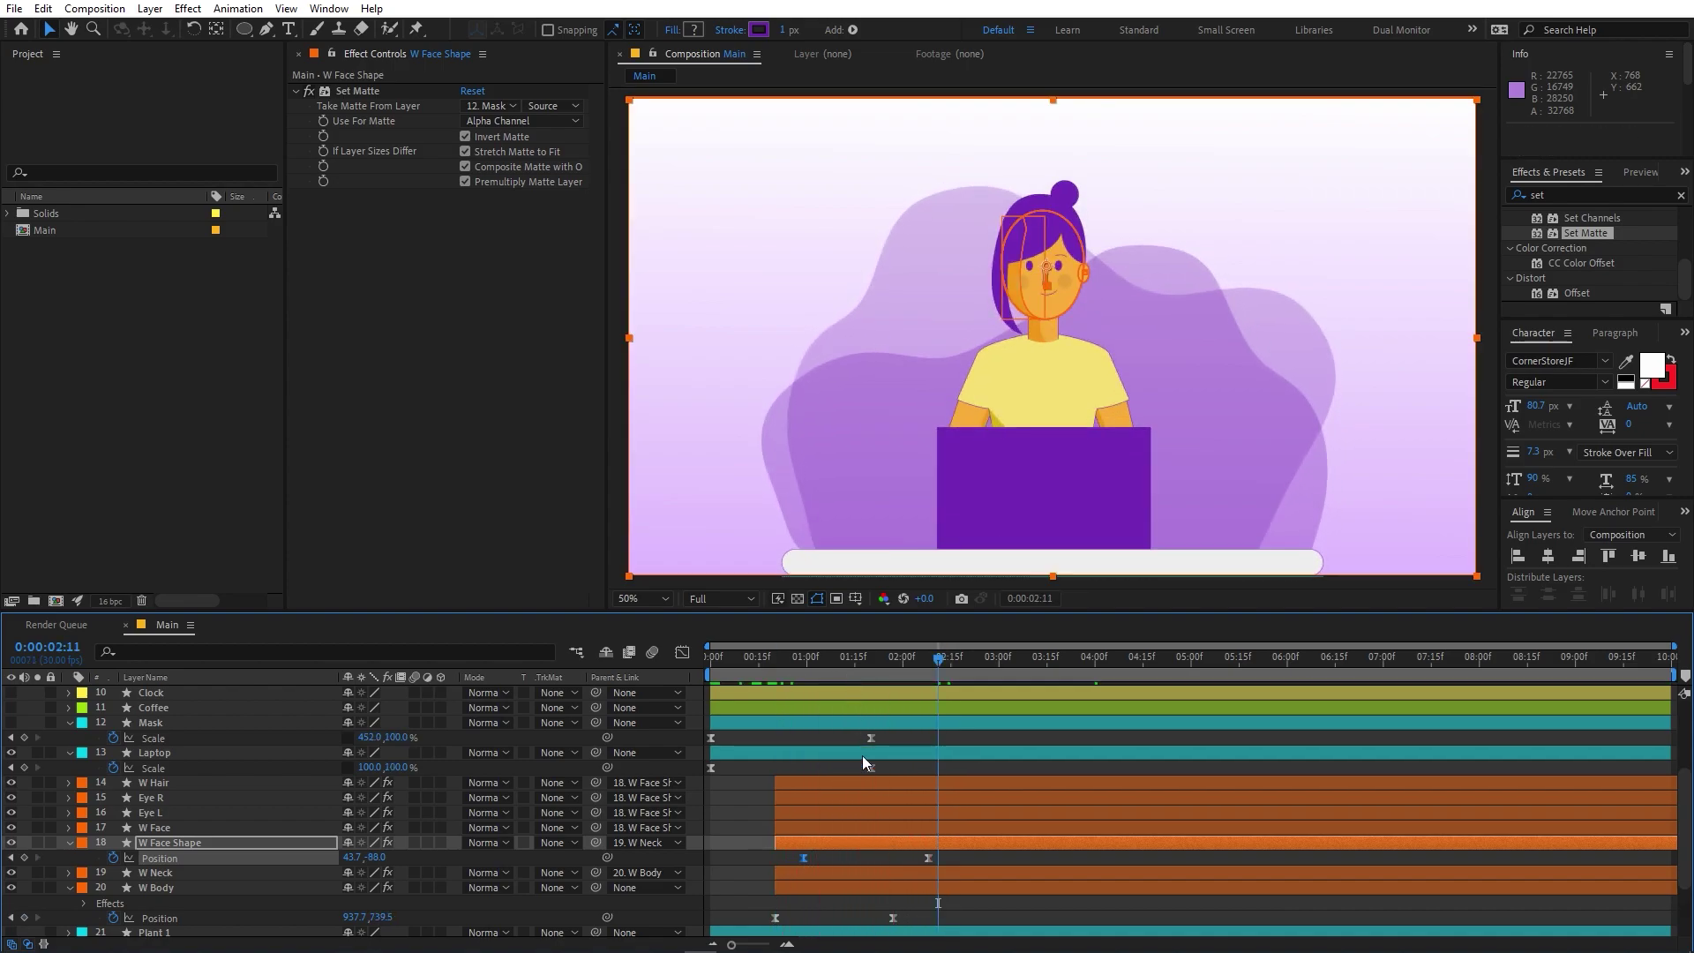
# Collapse the expanded properties of all layers and clear the layer selection
pyautogui.hotkey('ctrl', '`')
pyautogui.click(69, 742)
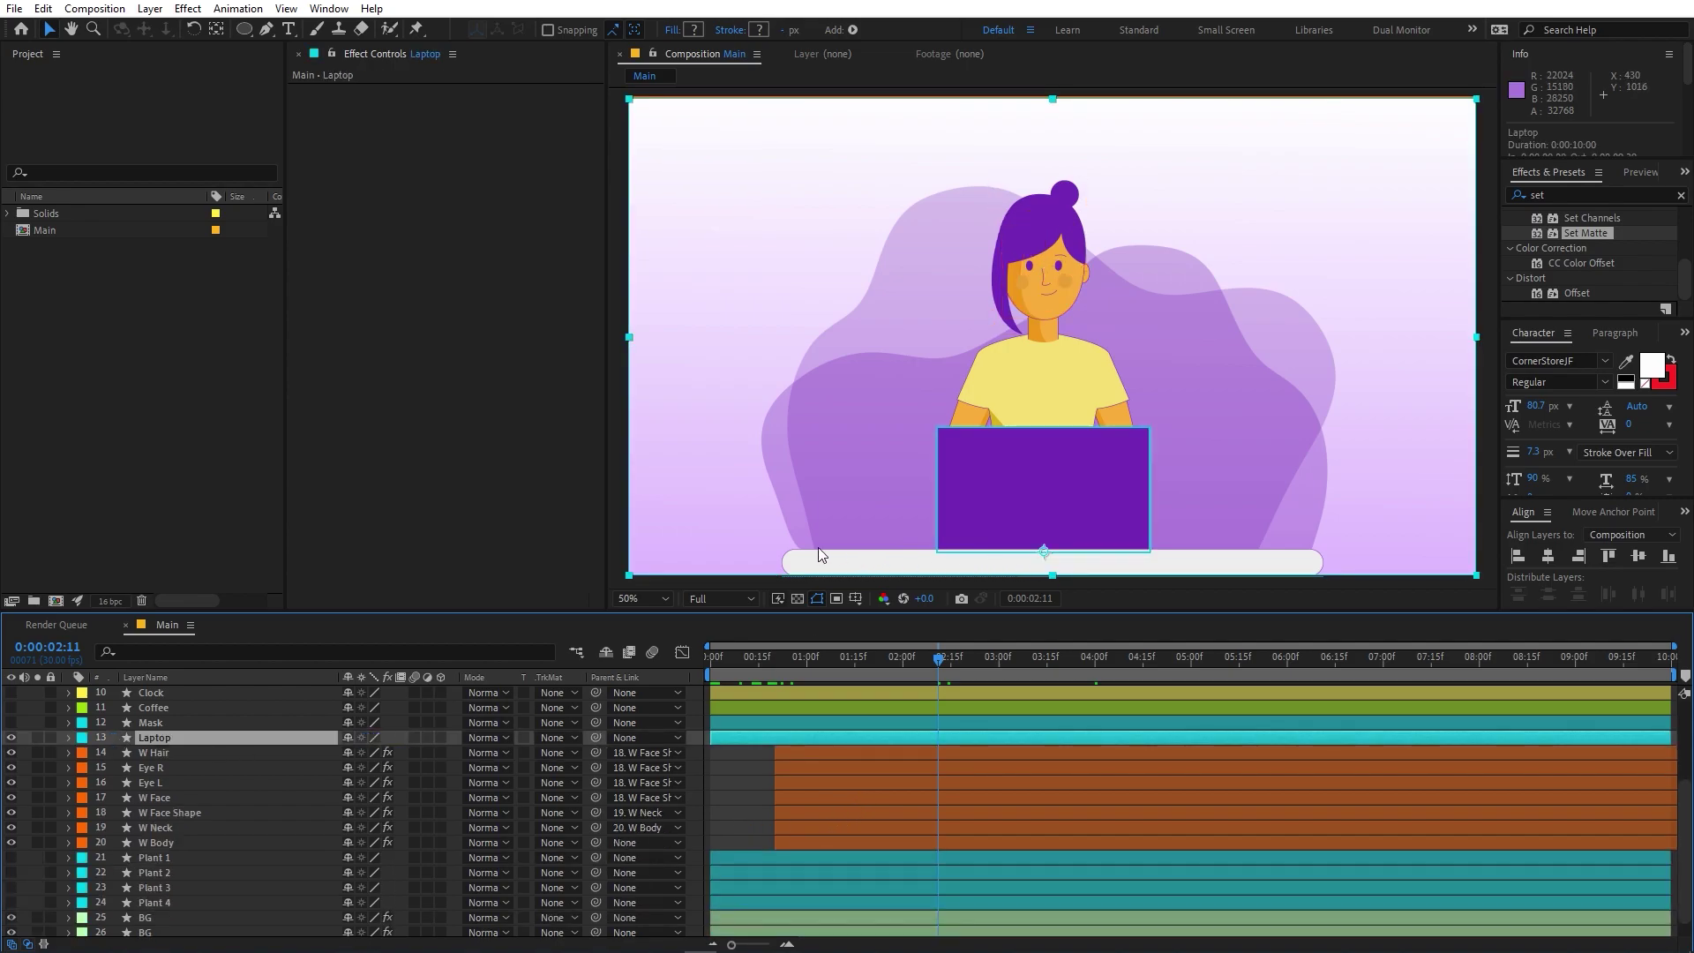
pyautogui.hotkey('ctrl', 'shift', 'a')
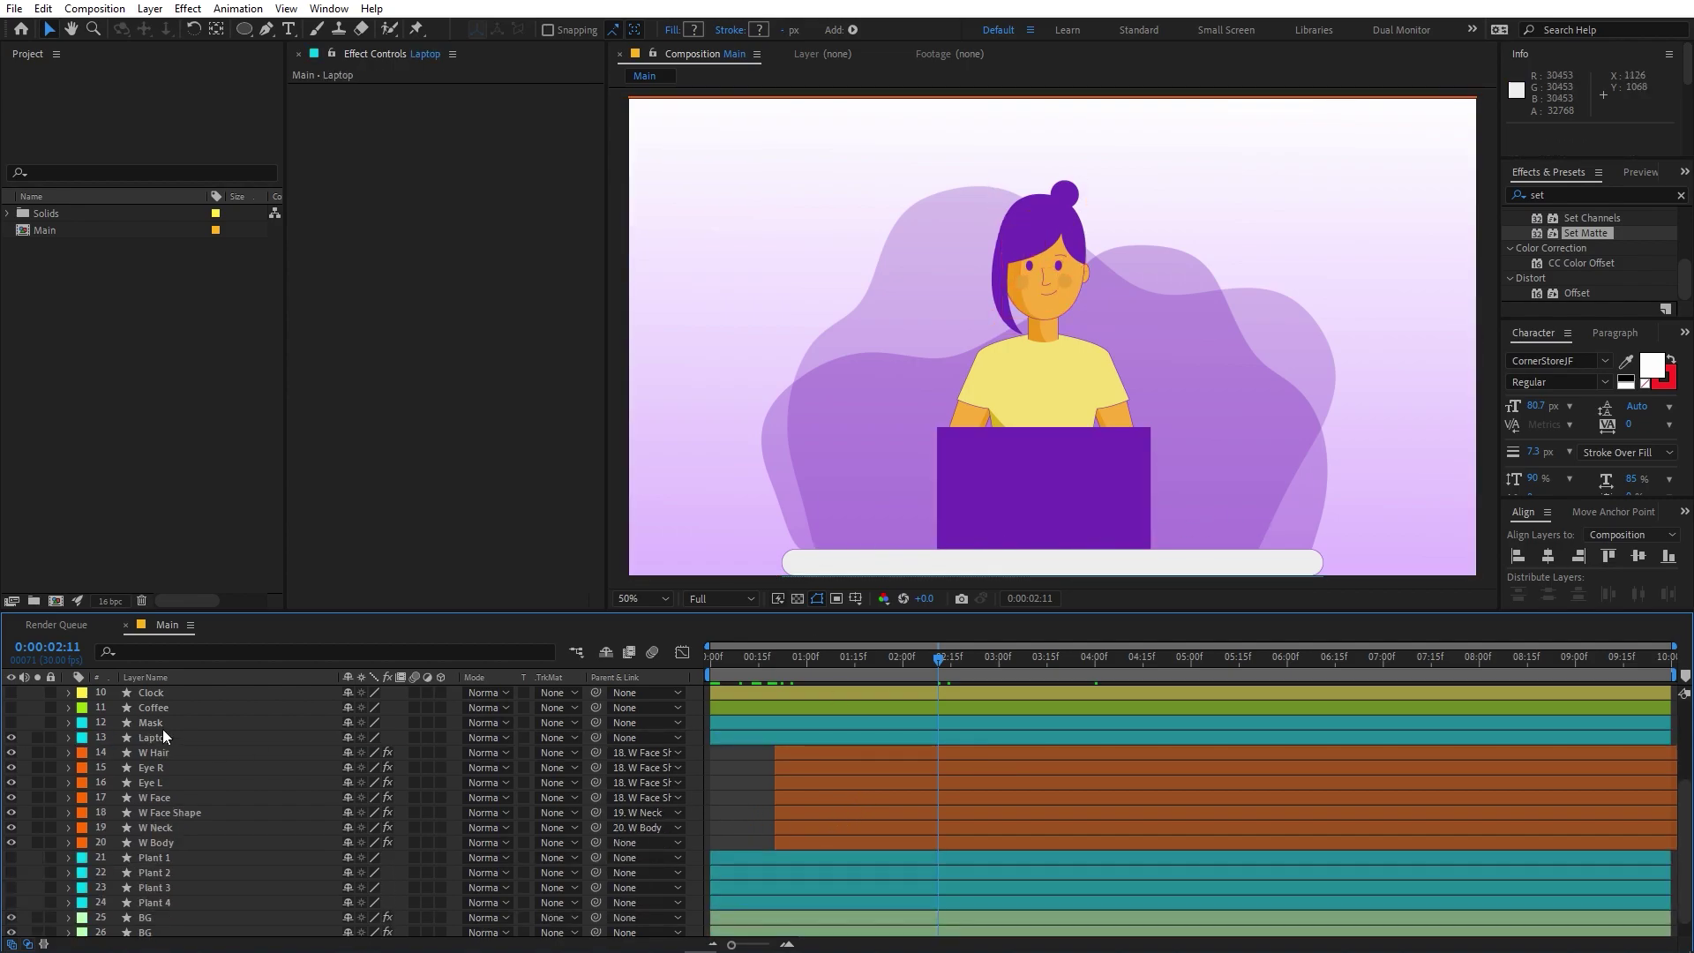
# Turn on the visibility of the Pen Holder, Container and Coffee layers
pyautogui.scroll(3, 164, 729)
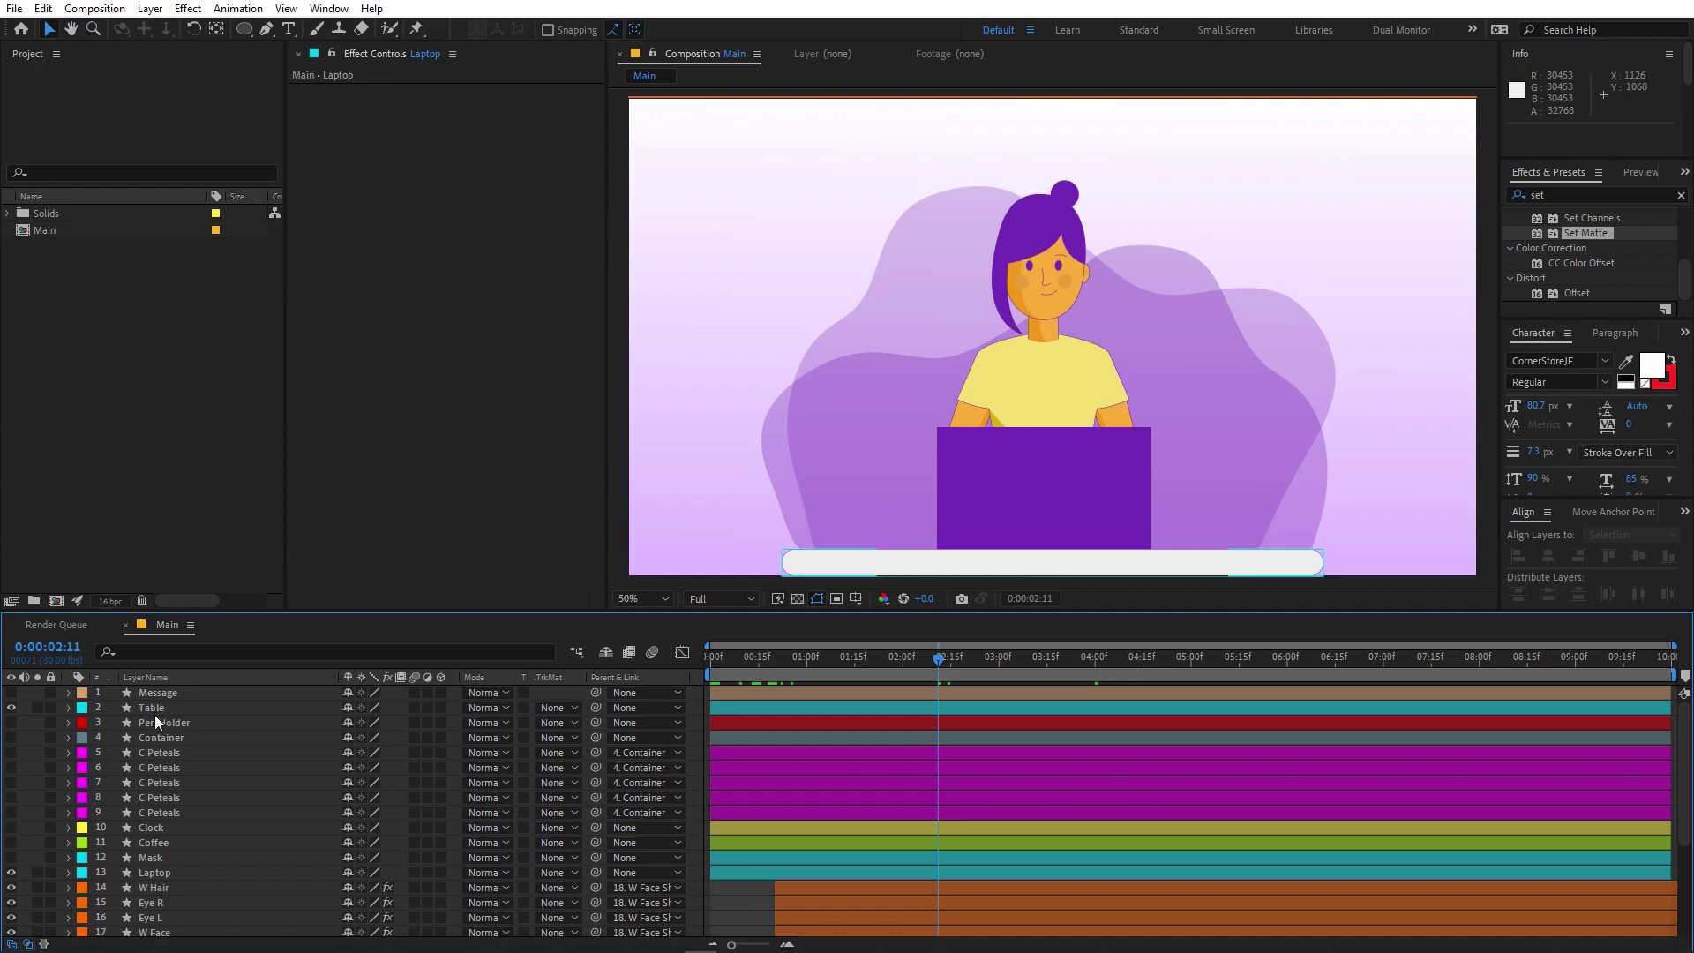
pyautogui.click(150, 738)
pyautogui.keyDown('ctrl'); pyautogui.click(157, 723); pyautogui.keyUp('ctrl')
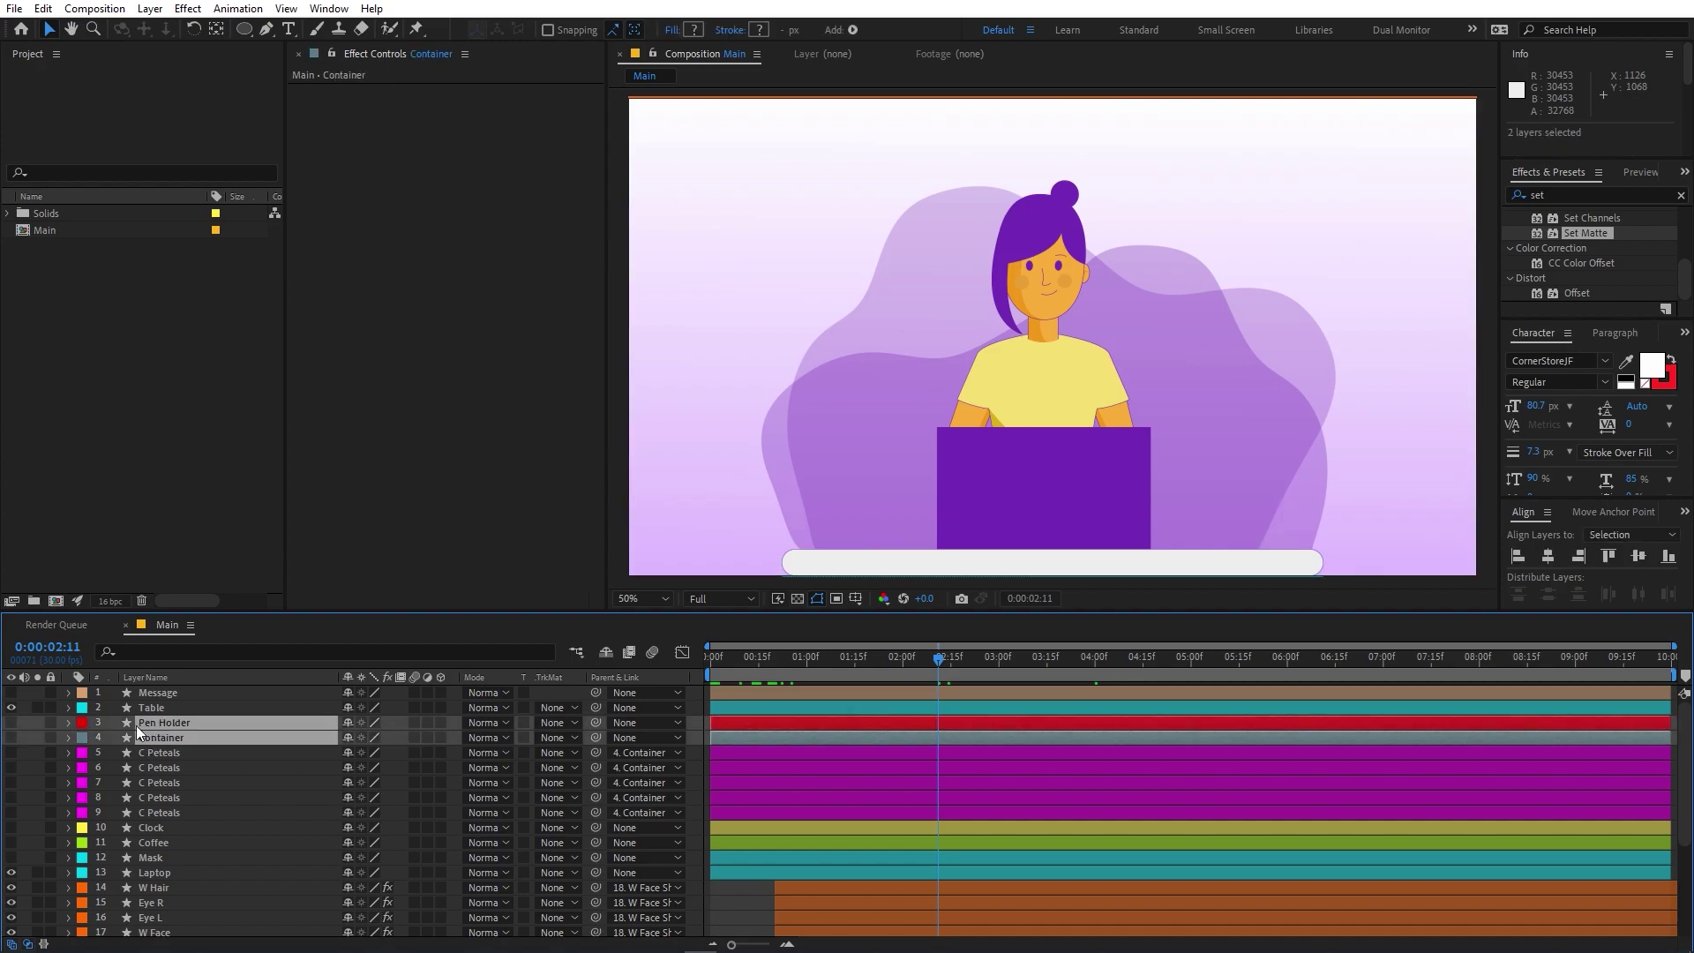
pyautogui.moveTo(14, 722); pyautogui.dragTo(14, 737)
pyautogui.click(14, 843)
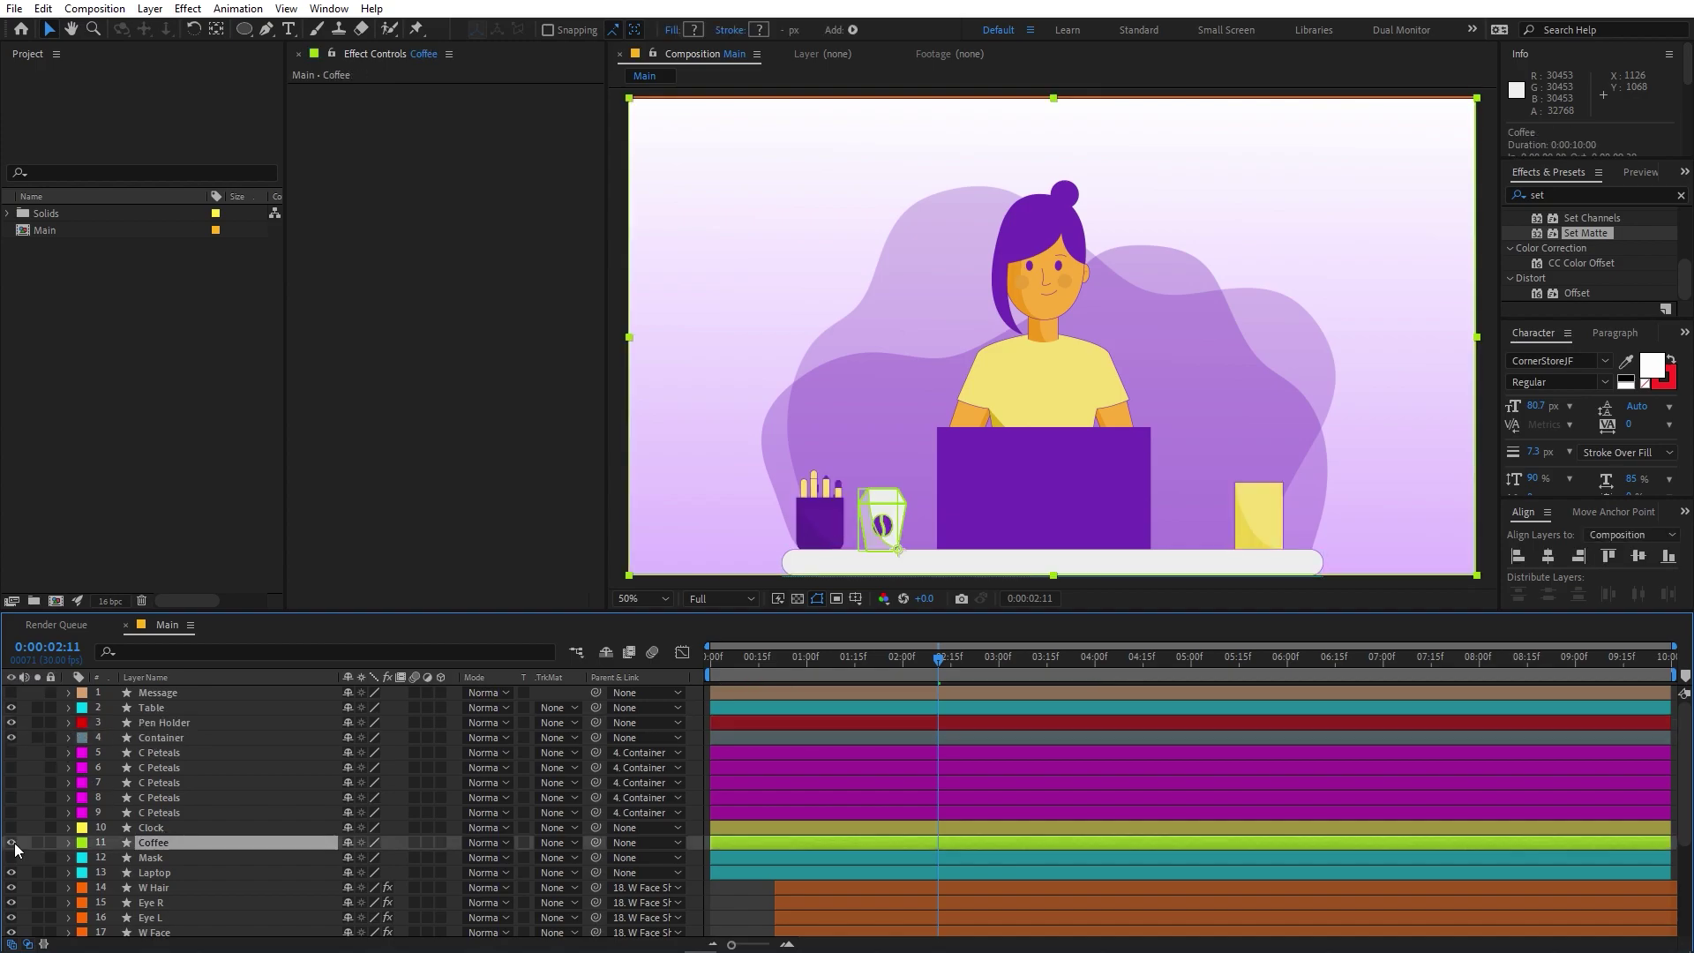
# Add Position and Rotation keyframes to the Pen Holder, Container and Coffee layers at 0:00:02:11
pyautogui.keyDown('ctrl'); pyautogui.click(150, 738); pyautogui.keyUp('ctrl')
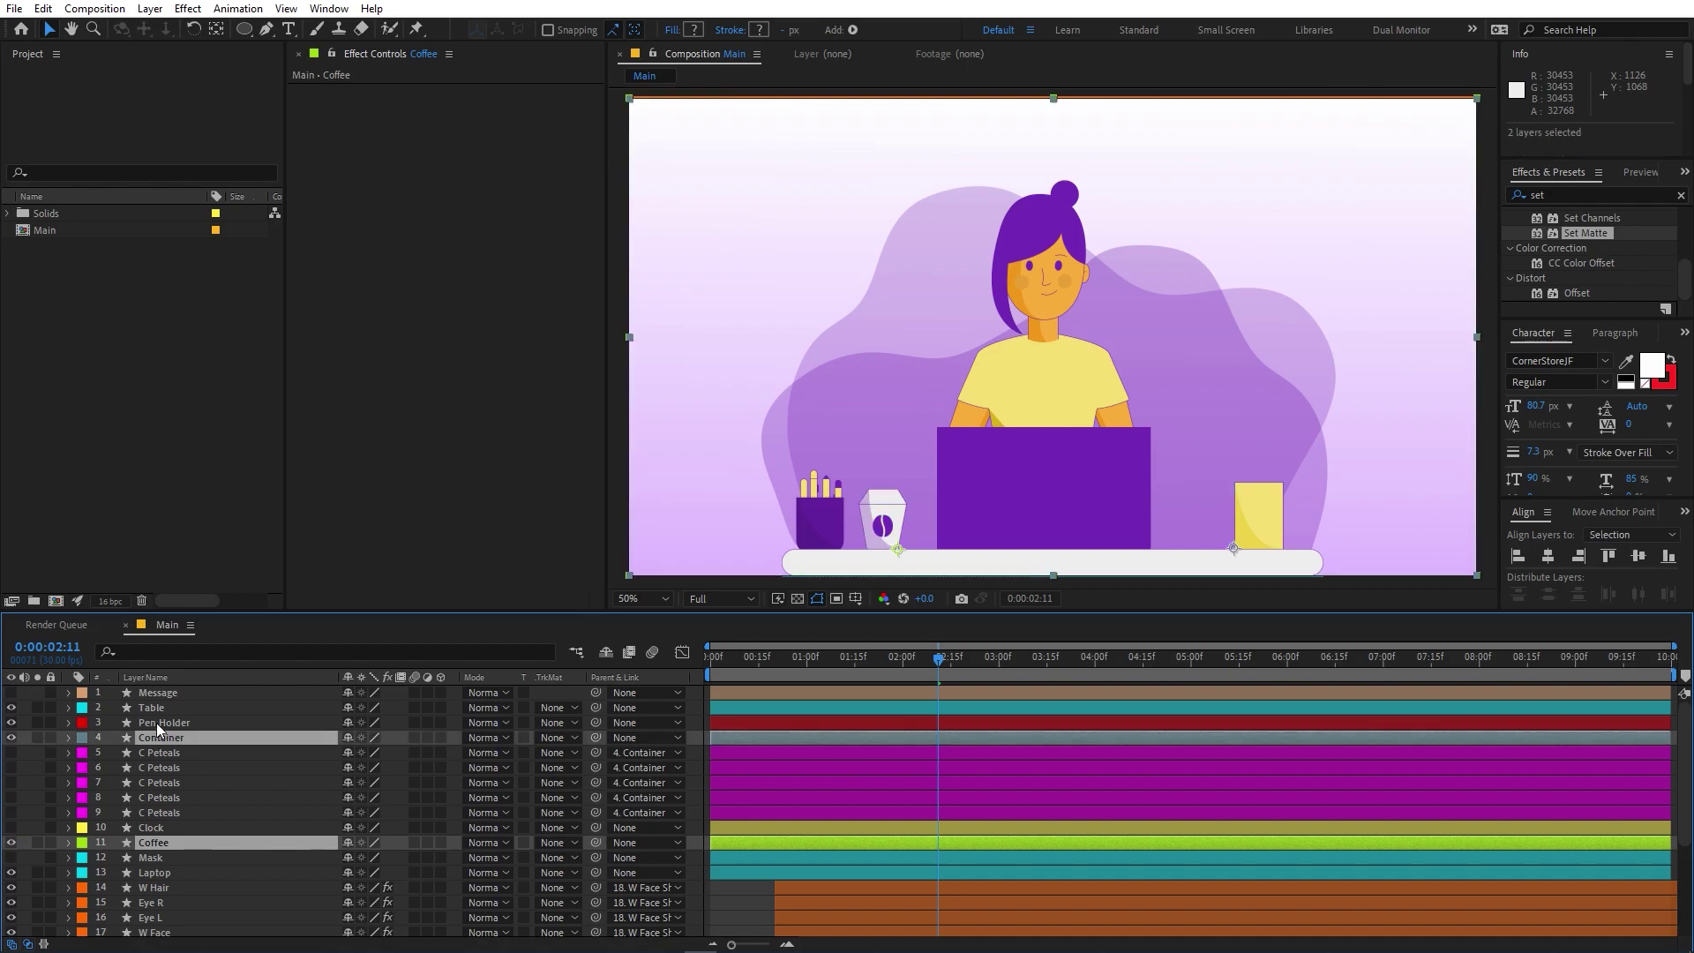
pyautogui.keyDown('ctrl'); pyautogui.click(156, 723); pyautogui.keyUp('ctrl')
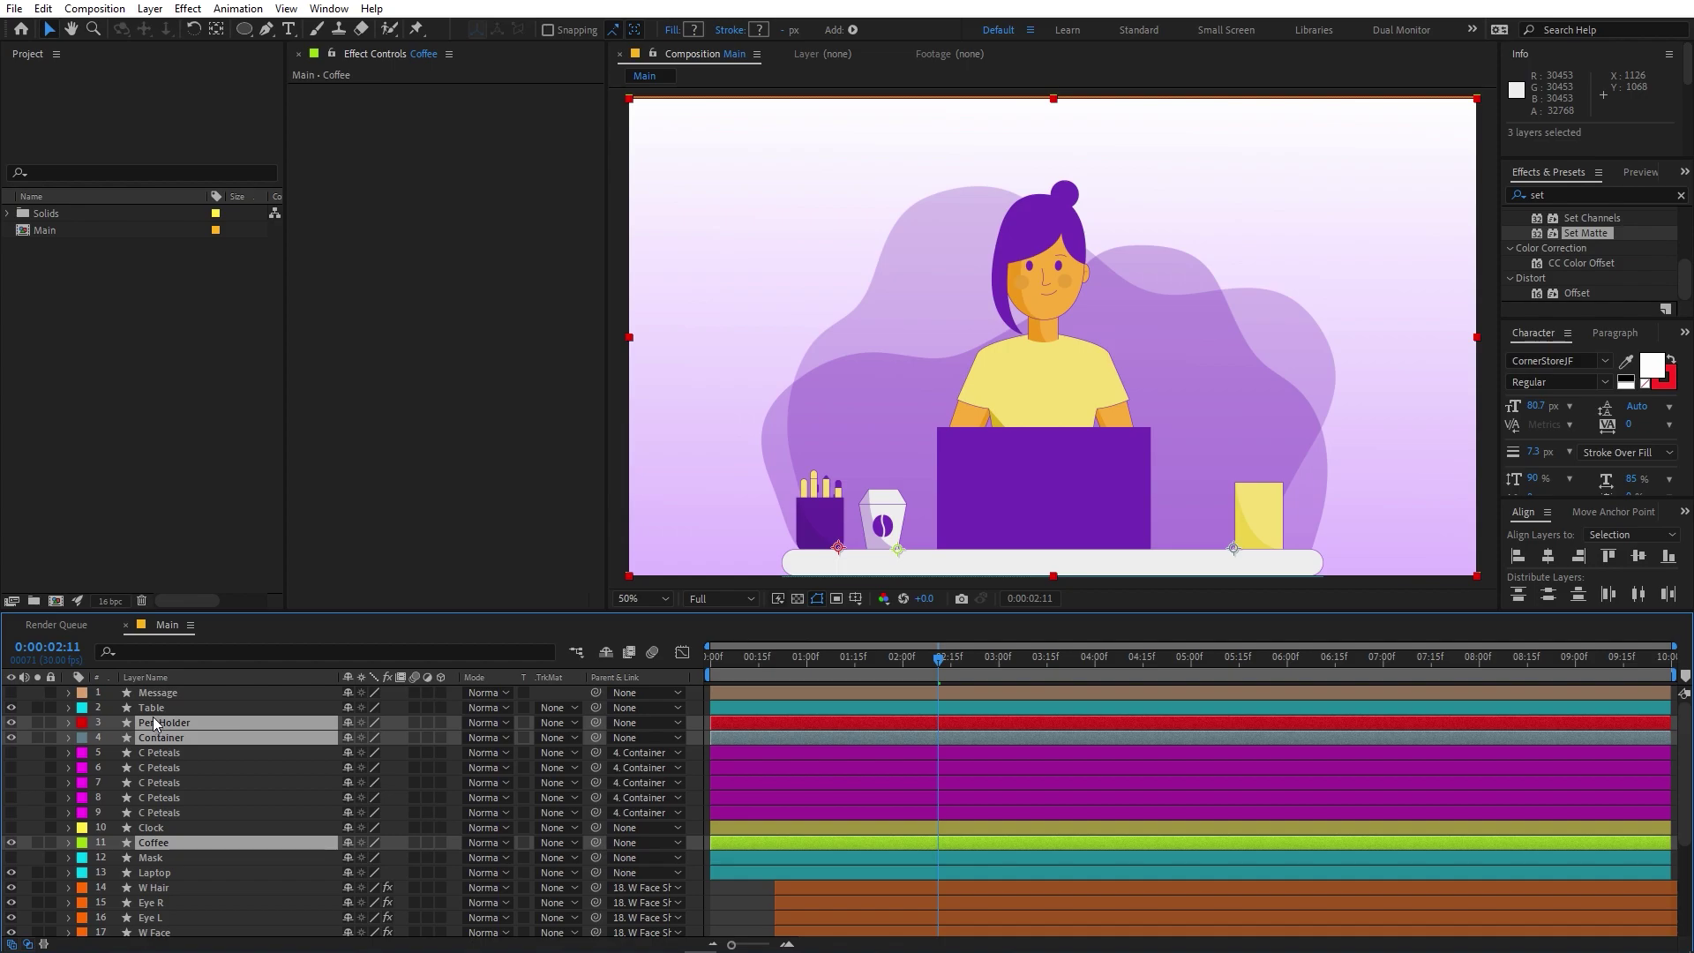
pyautogui.press('p')
pyautogui.click(113, 738)
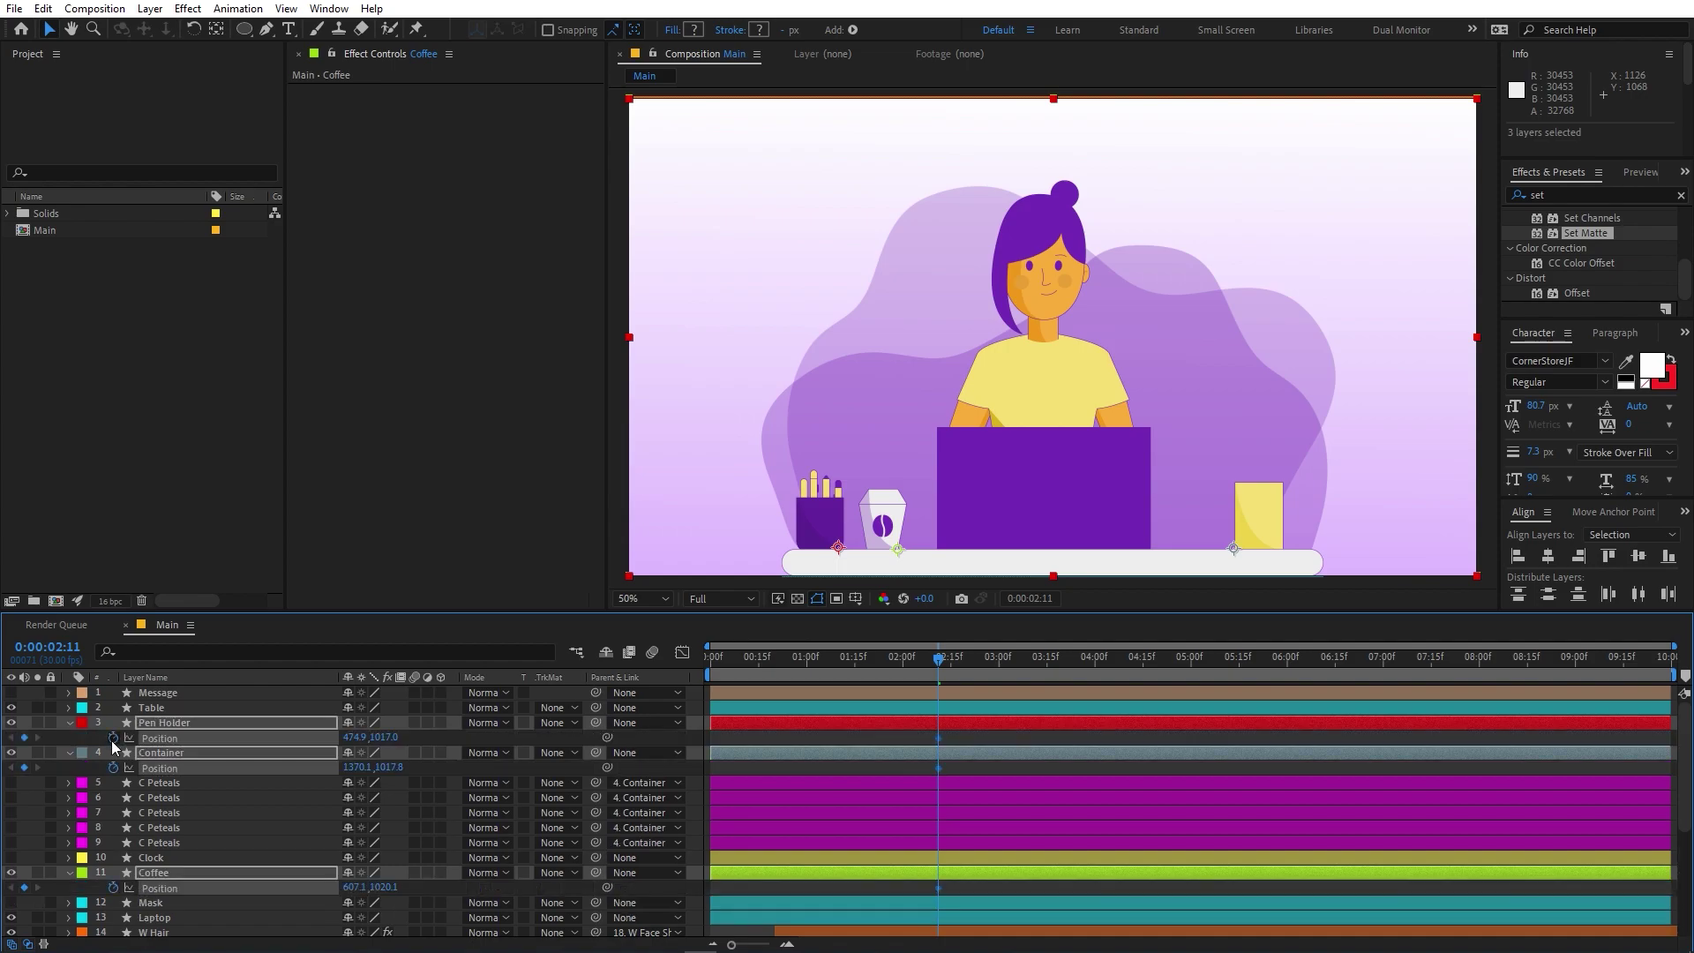
pyautogui.press('r')
pyautogui.hotkey('shift', 'p')
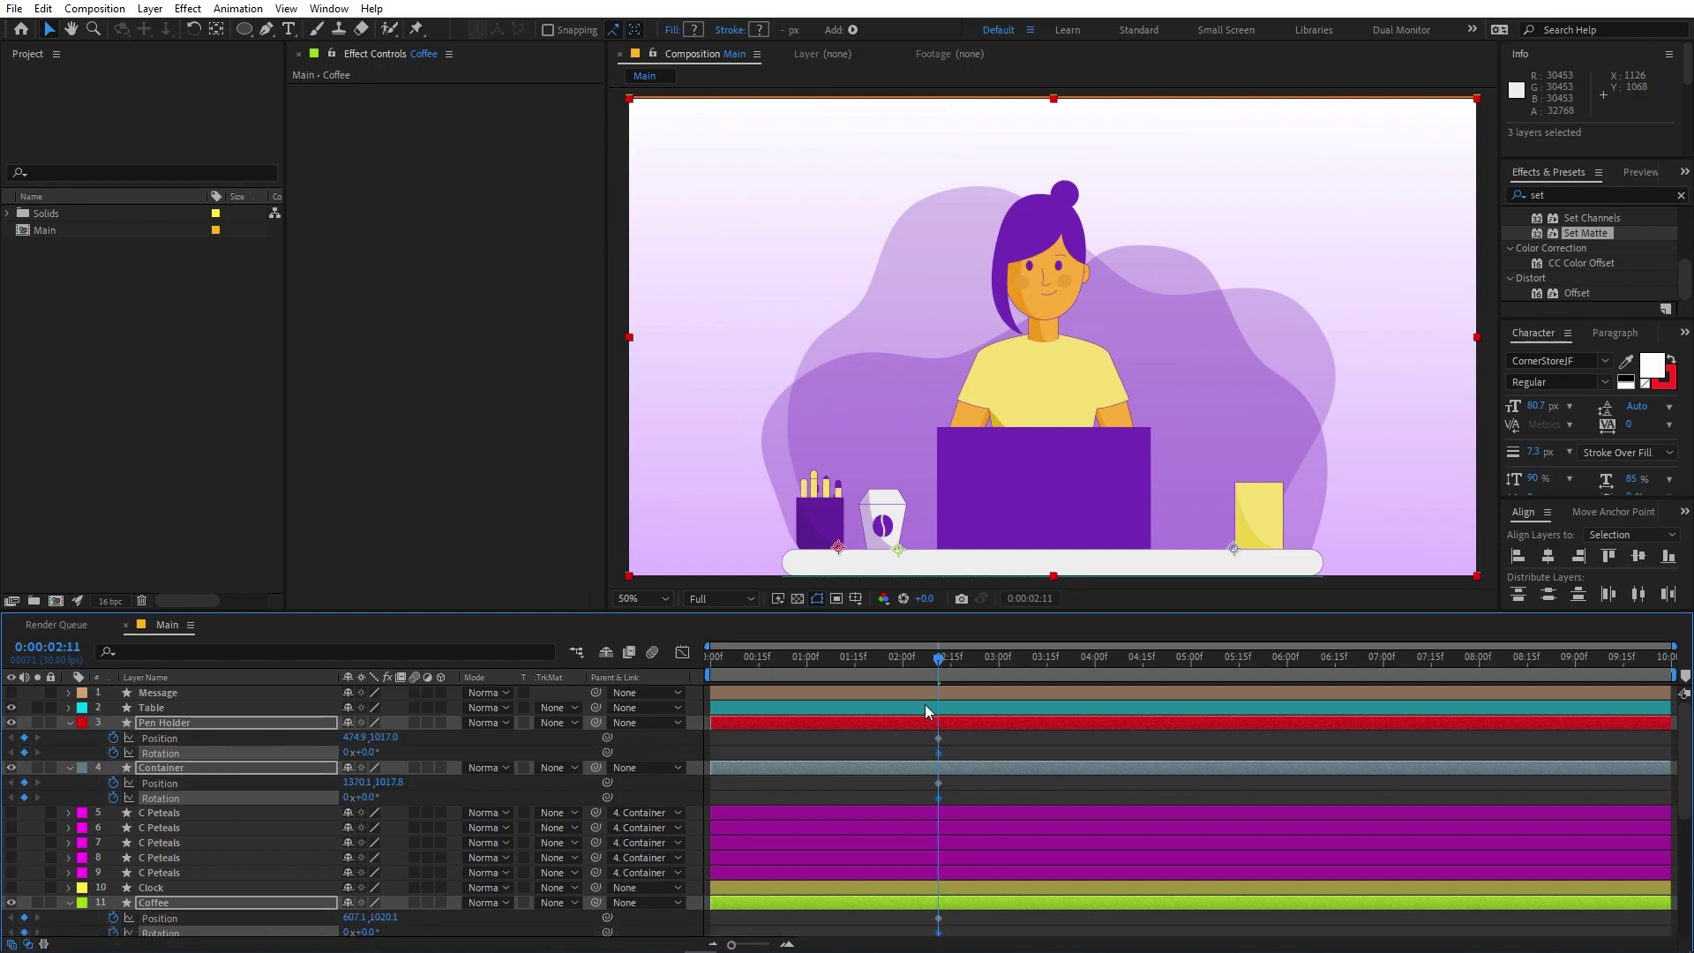
# Move the Coffee layer directly below the Container layer in the layer stack
pyautogui.scroll(-2, 961, 752)
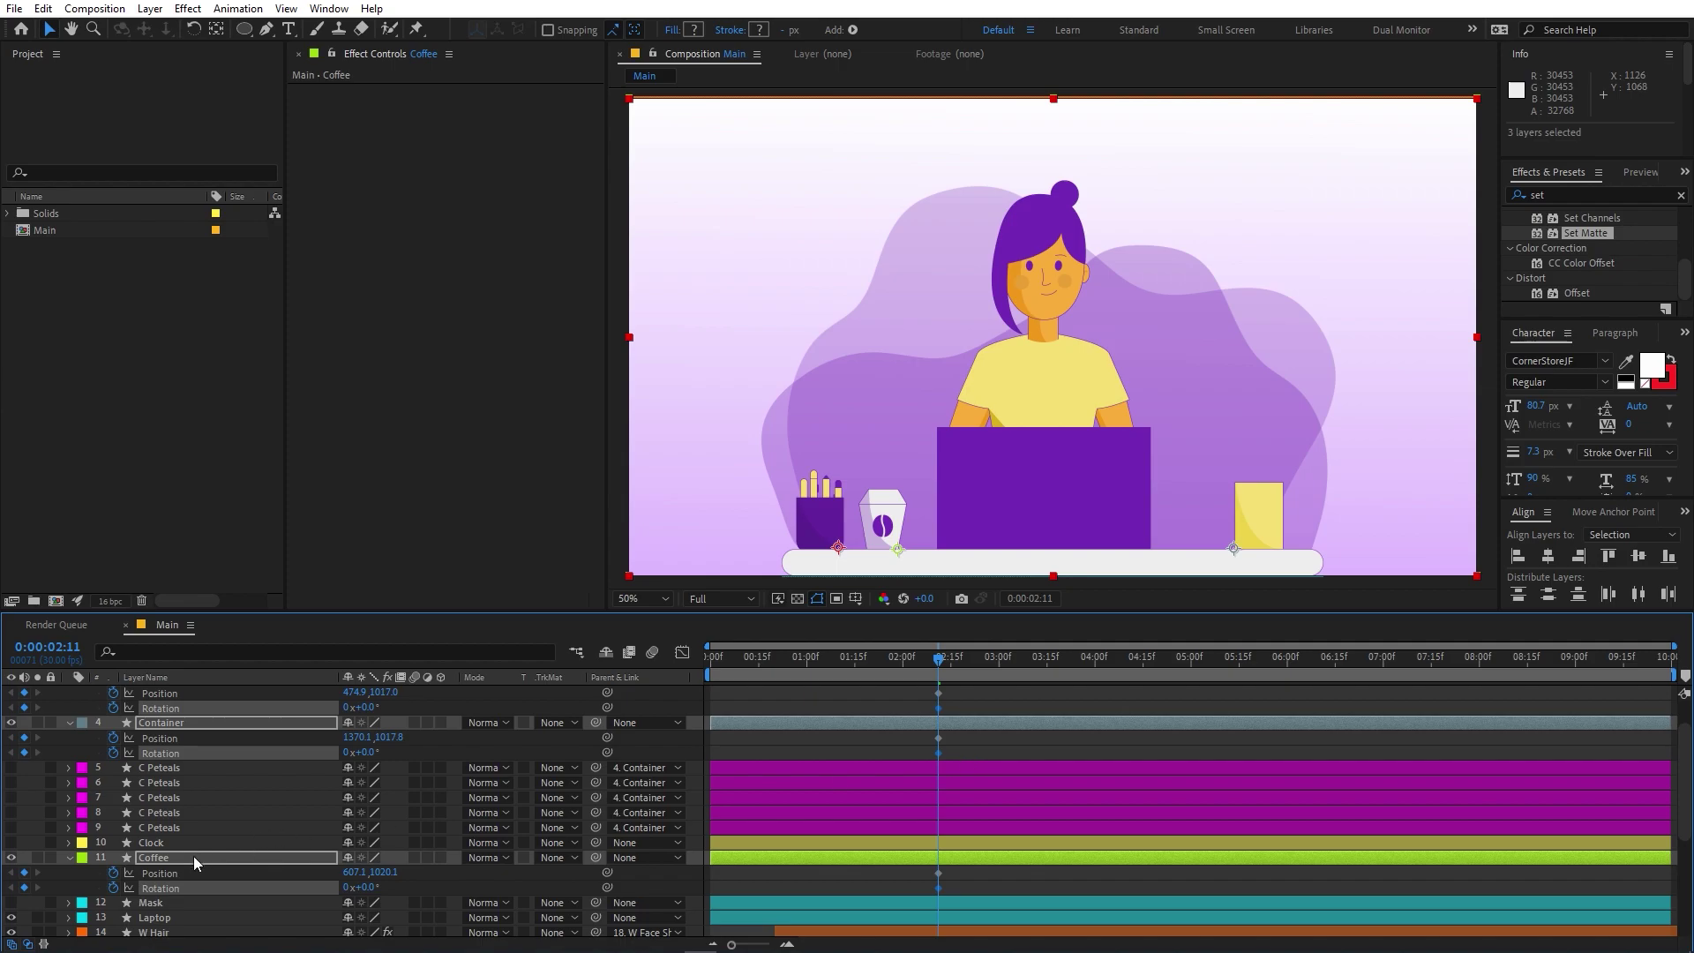
pyautogui.moveTo(190, 870); pyautogui.dragTo(196, 768)
pyautogui.scroll(2, 926, 781)
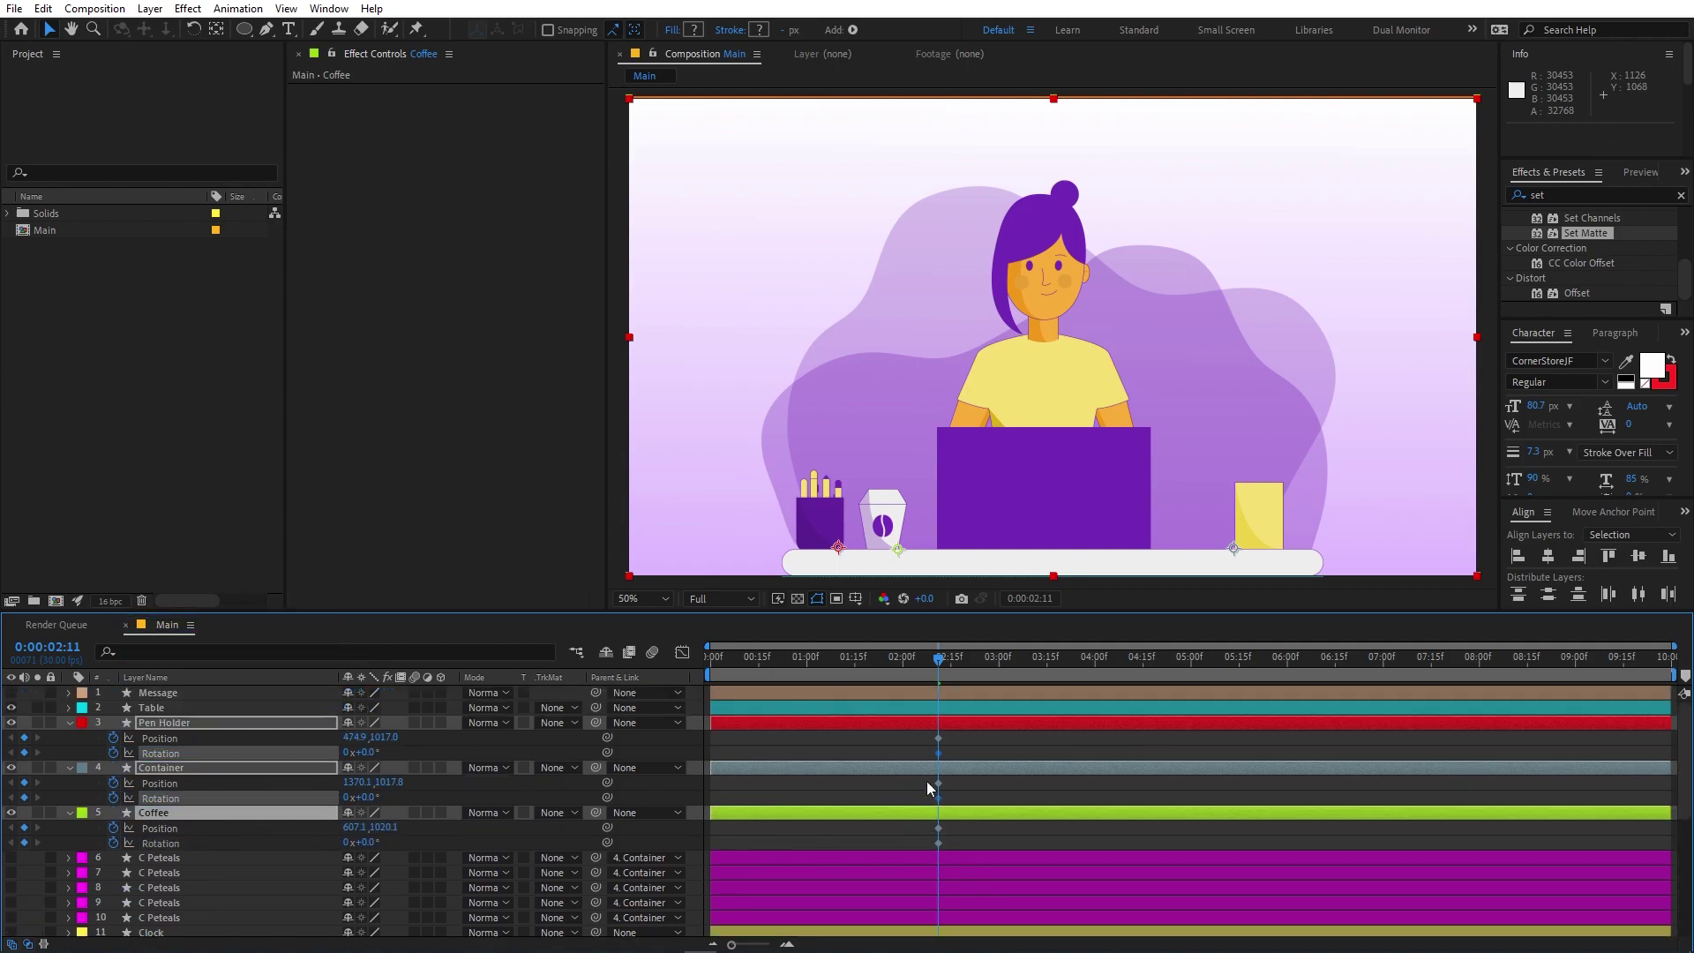
# At 0:00:01:03, move the Pen Holder horizontally in front of the laptop to Position 941.9, 1017.0
pyautogui.moveTo(843, 667); pyautogui.dragTo(817, 671)
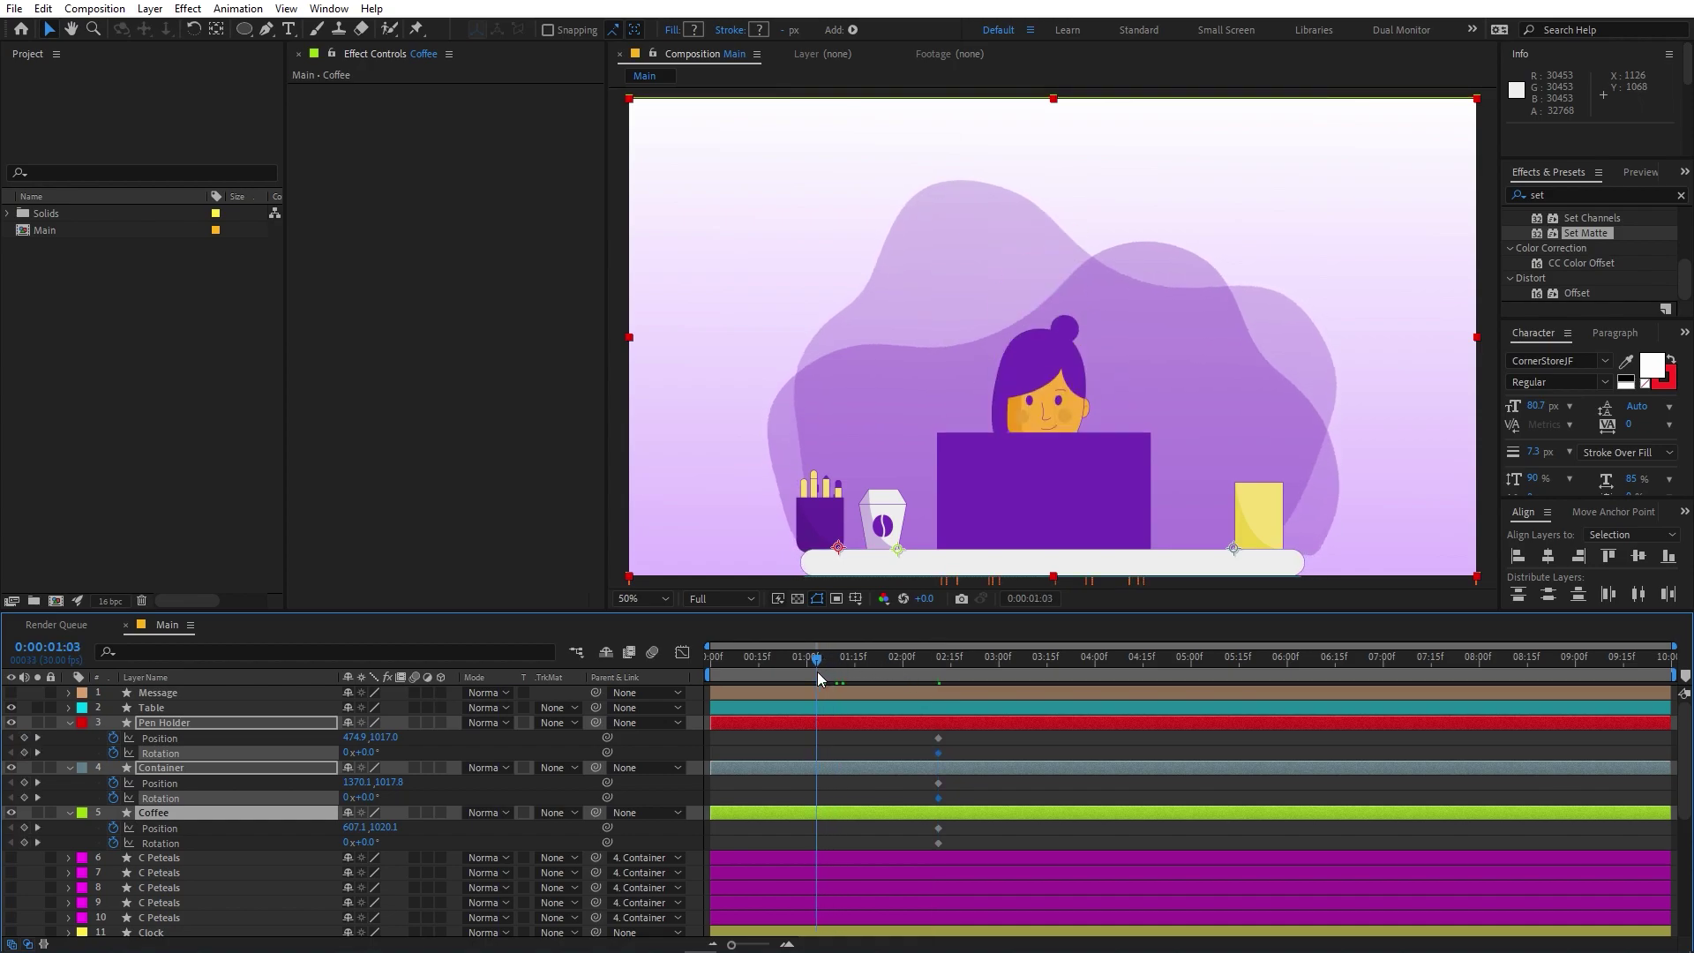
pyautogui.click(1013, 782)
pyautogui.click(862, 722)
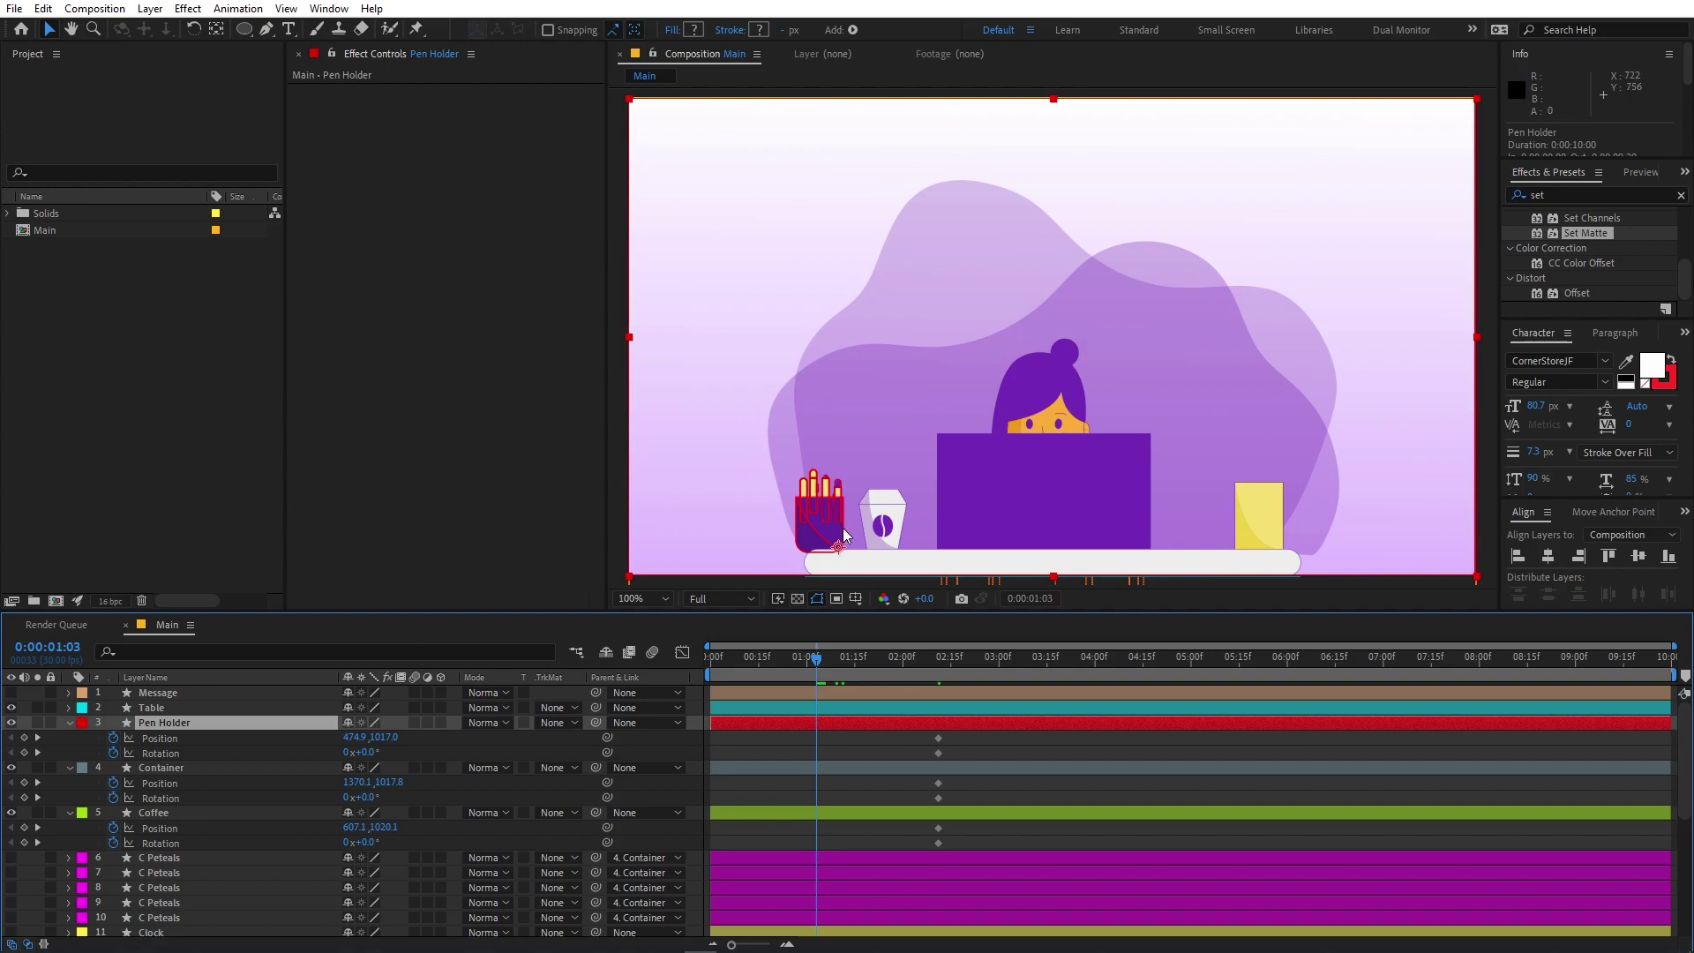
pyautogui.press('/')
pyautogui.press('h')
pyautogui.moveTo(780, 461); pyautogui.dragTo(966, 277)
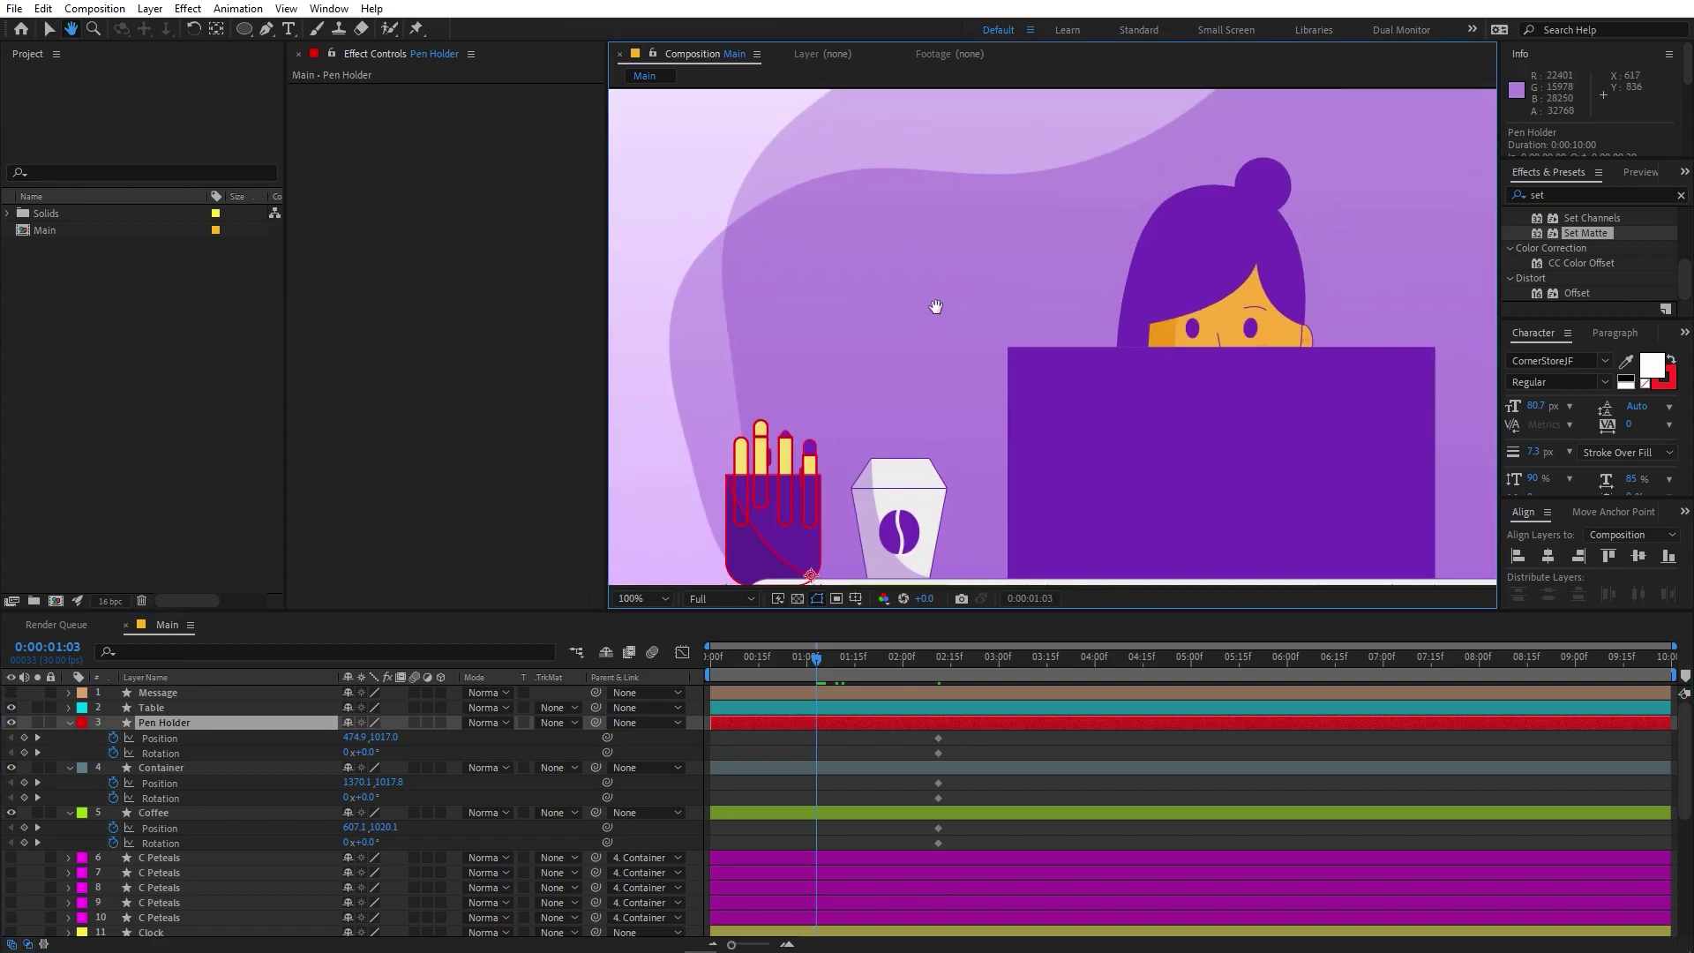
pyautogui.scroll(-3, 924, 302)
pyautogui.press('v')
pyautogui.moveTo(787, 420); pyautogui.dragTo(818, 420)
pyautogui.moveTo(1049, 421); pyautogui.dragTo(1198, 422)
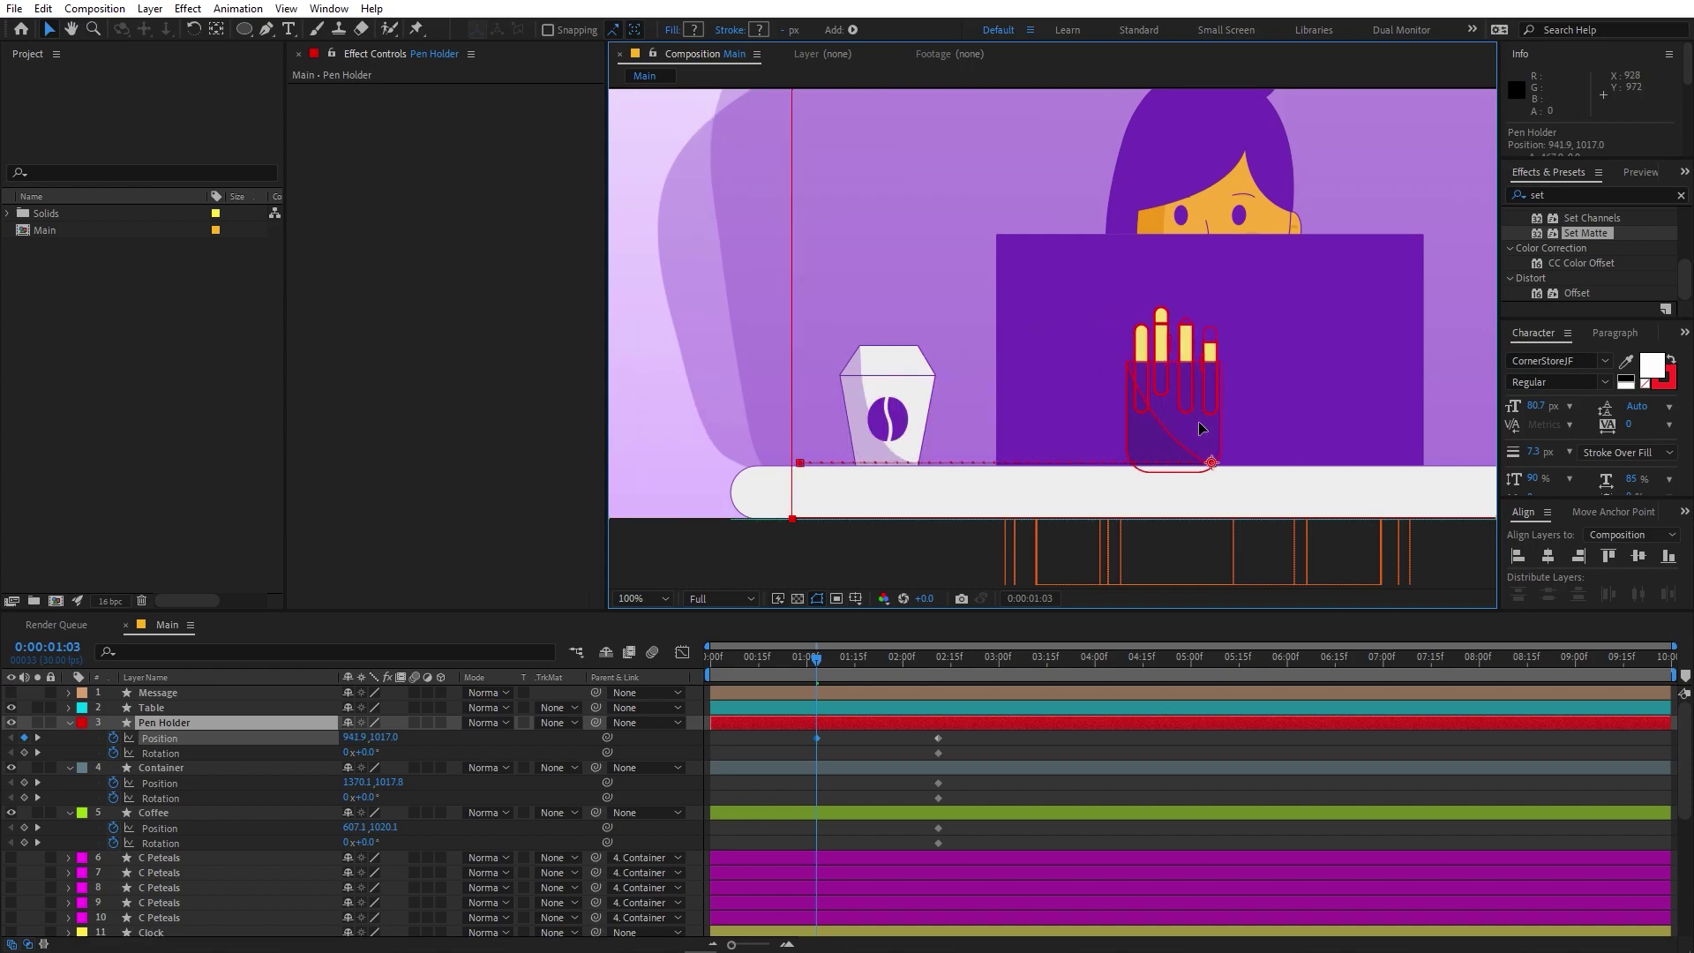
pyautogui.press('Return')
# At 0:00:01:03, move Coffee to about 939, 1020 and Container to about 904, 1018 in front of the laptop
pyautogui.click(822, 761)
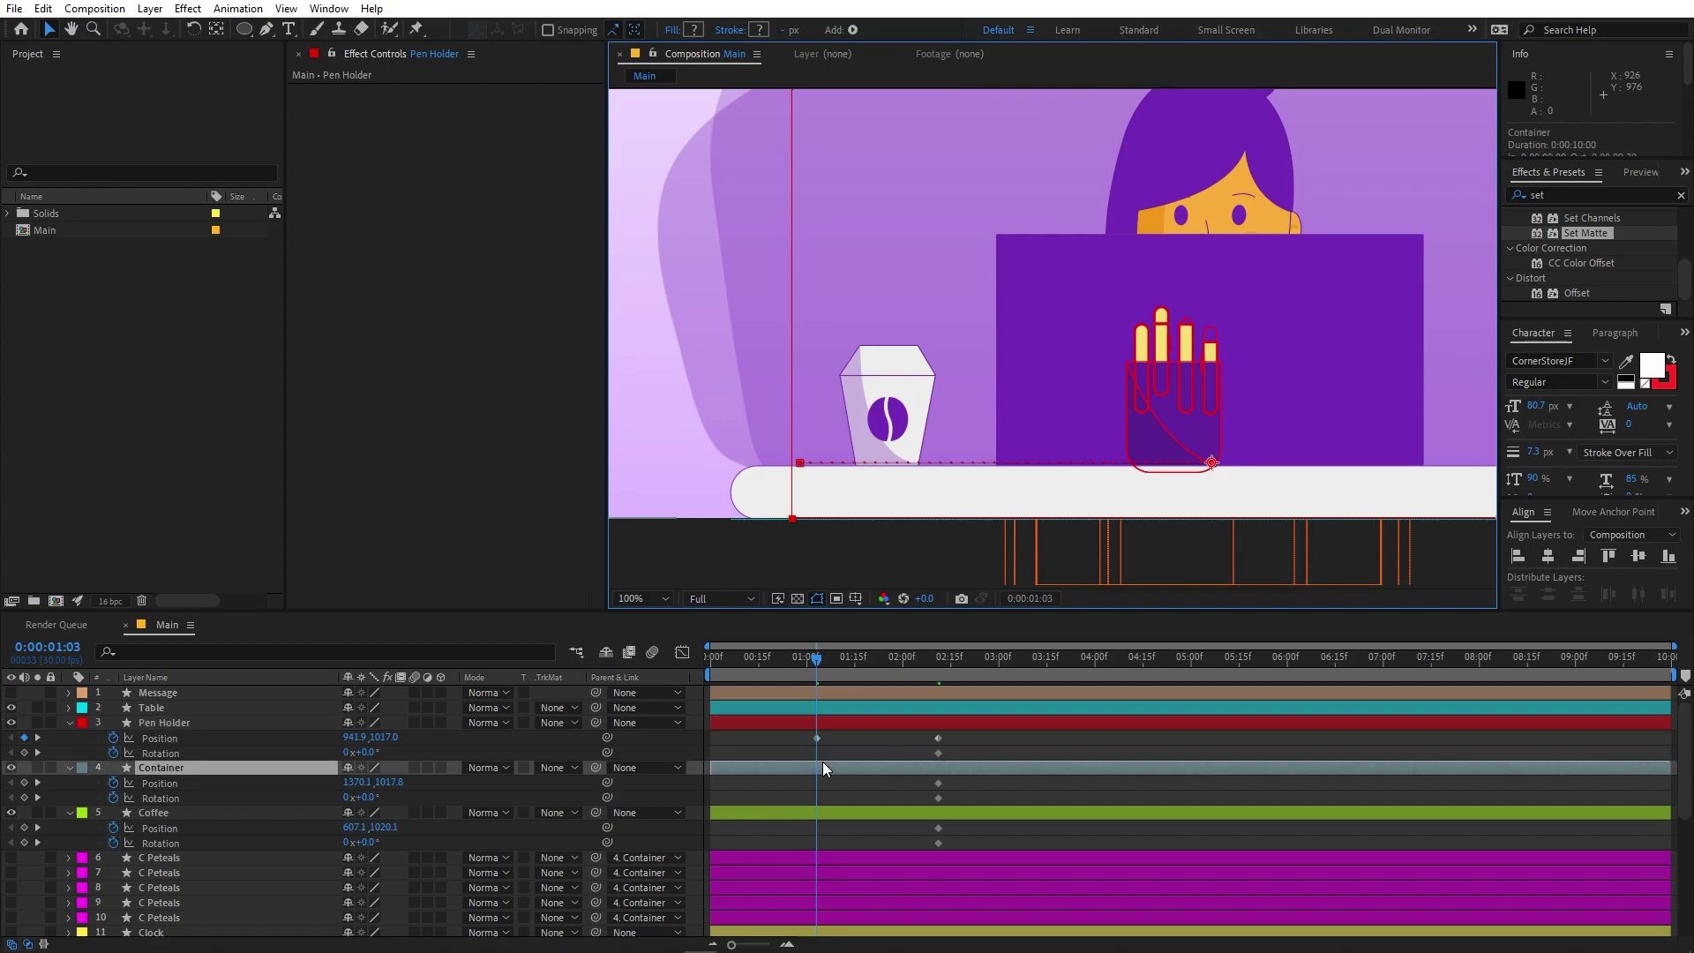
pyautogui.click(822, 804)
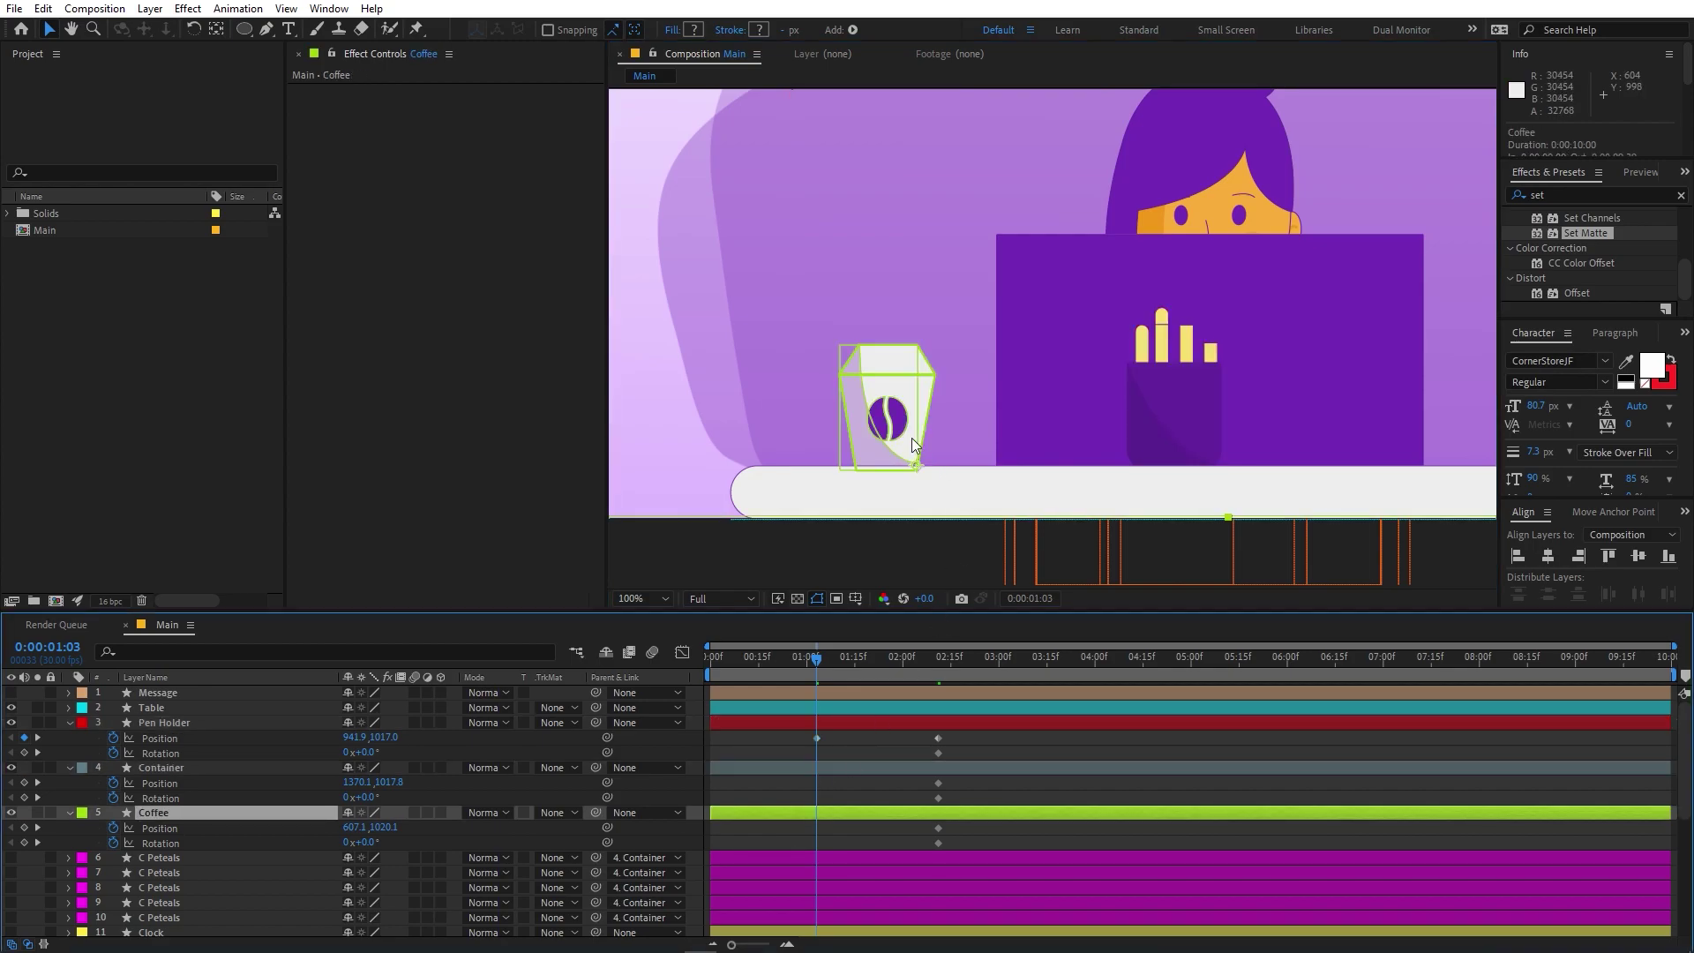
pyautogui.moveTo(909, 390); pyautogui.dragTo(1201, 398)
pyautogui.scroll(-2, 1201, 398)
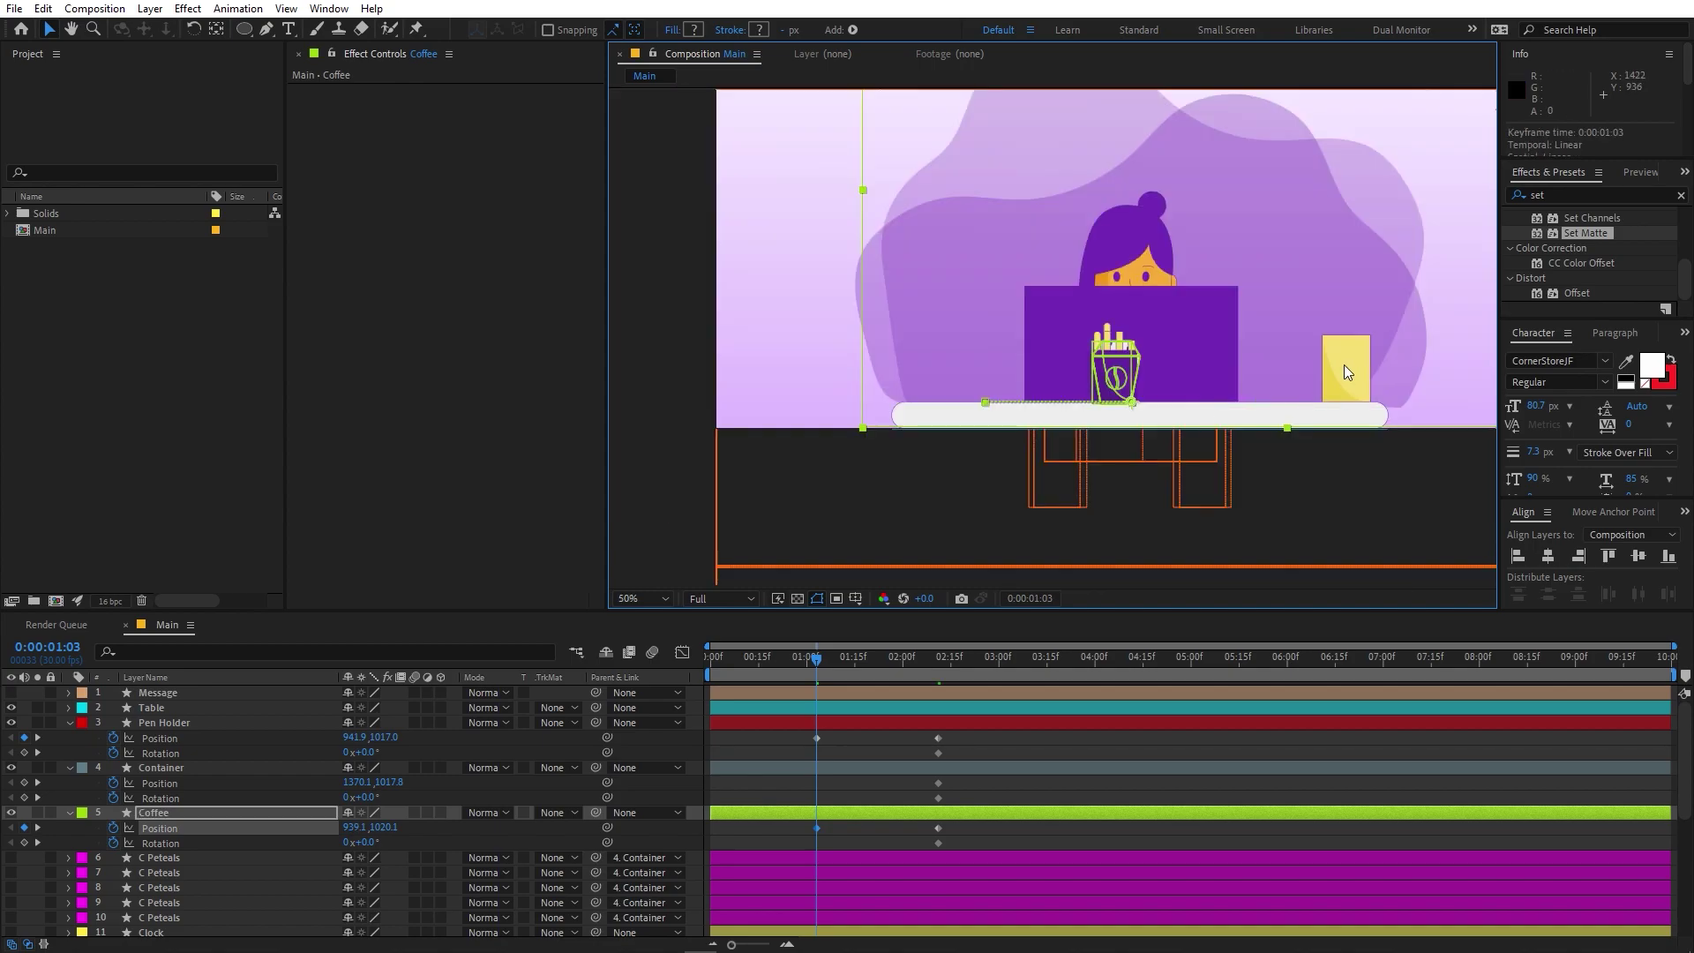
pyautogui.click(775, 773)
pyautogui.moveTo(1387, 367); pyautogui.dragTo(1136, 379)
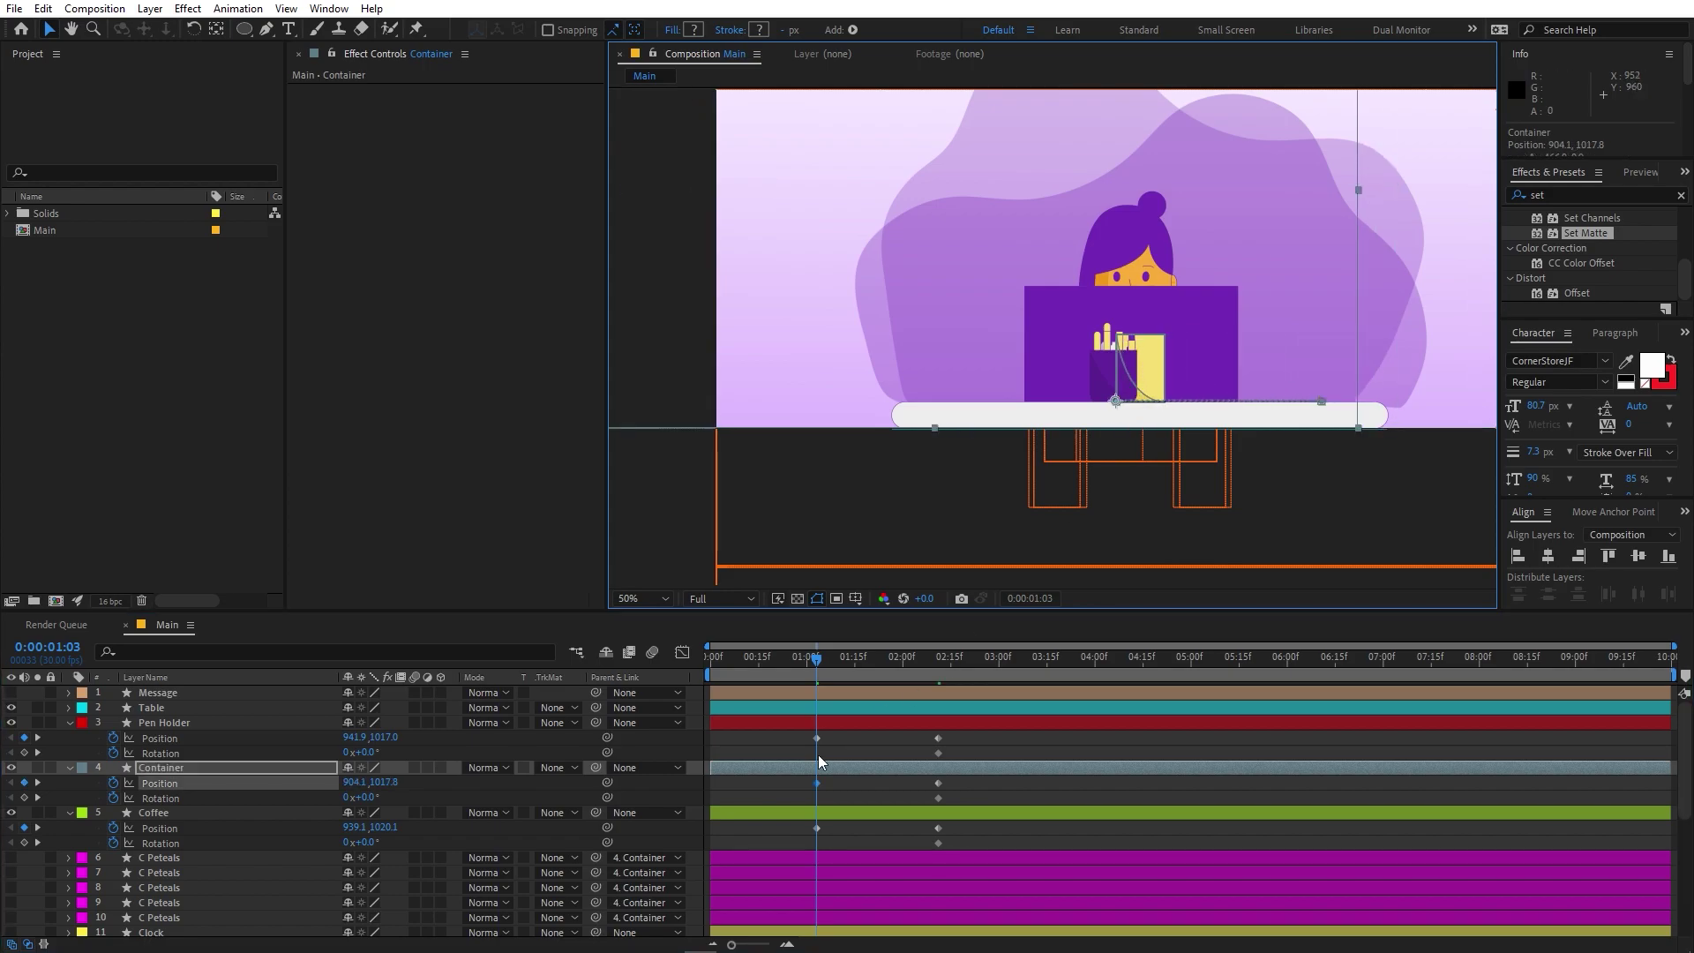
# Set Rotation at 0:00:01:03 to 90° for Pen Holder and Coffee and -90° for Container, and preview the motion
pyautogui.click(225, 724)
pyautogui.moveTo(364, 753); pyautogui.dragTo(405, 749)
pyautogui.click(371, 753)
pyautogui.press('Return')
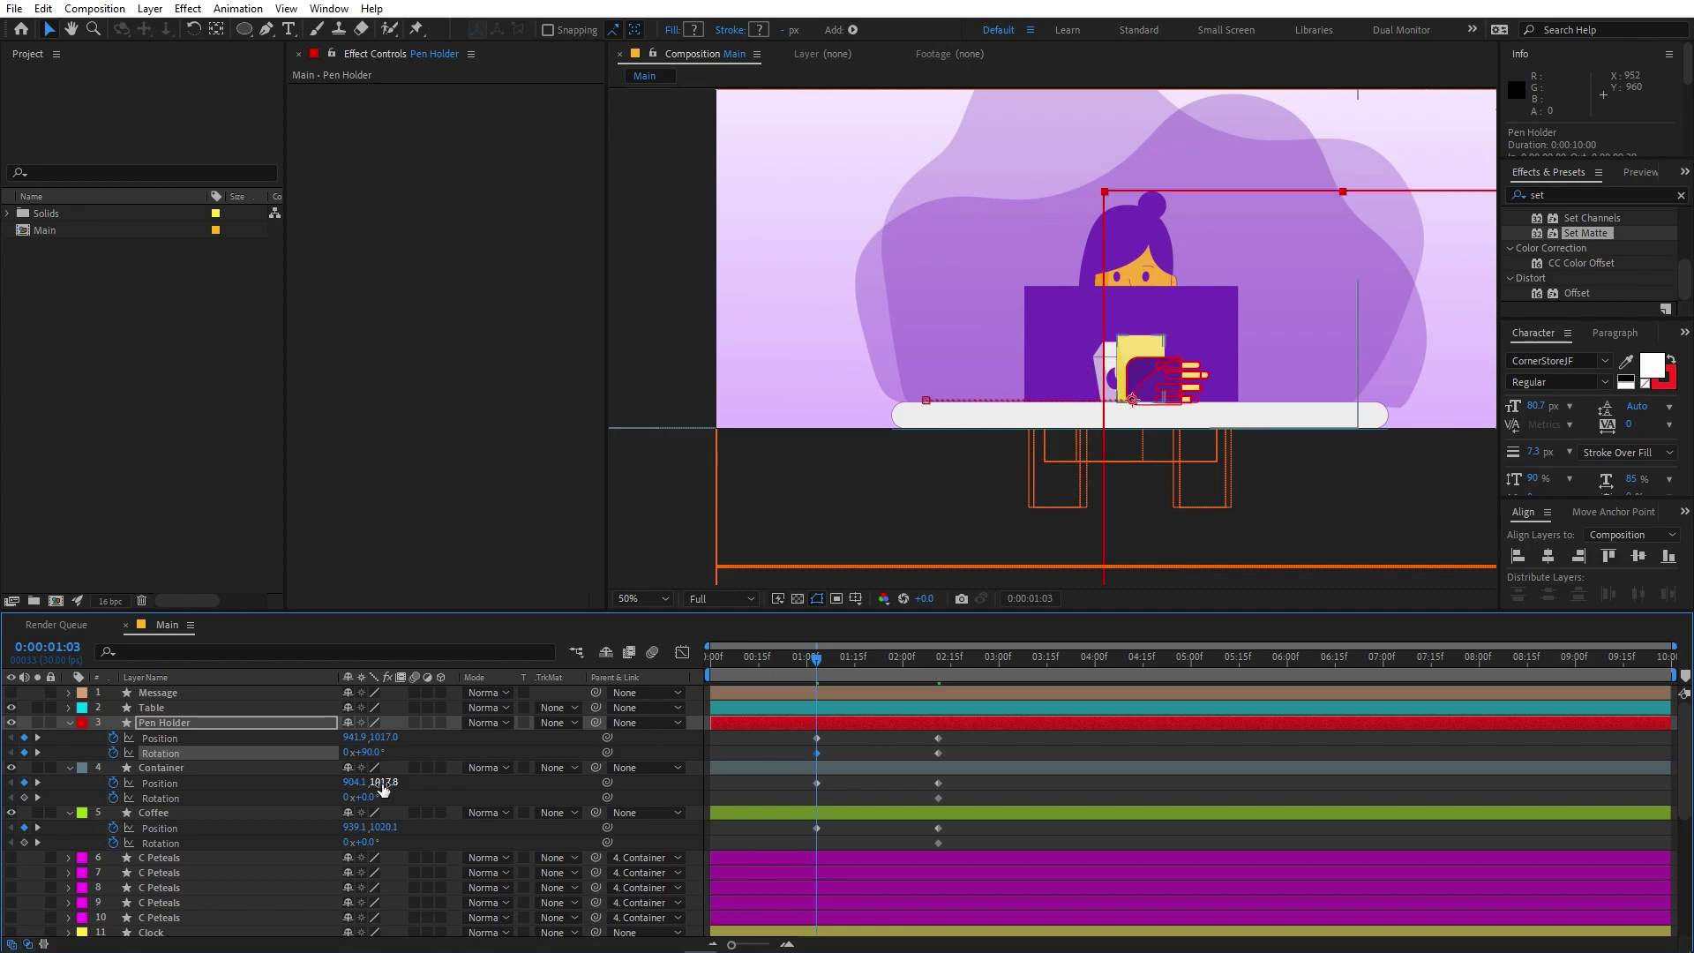
pyautogui.click(366, 799)
pyautogui.press('Return')
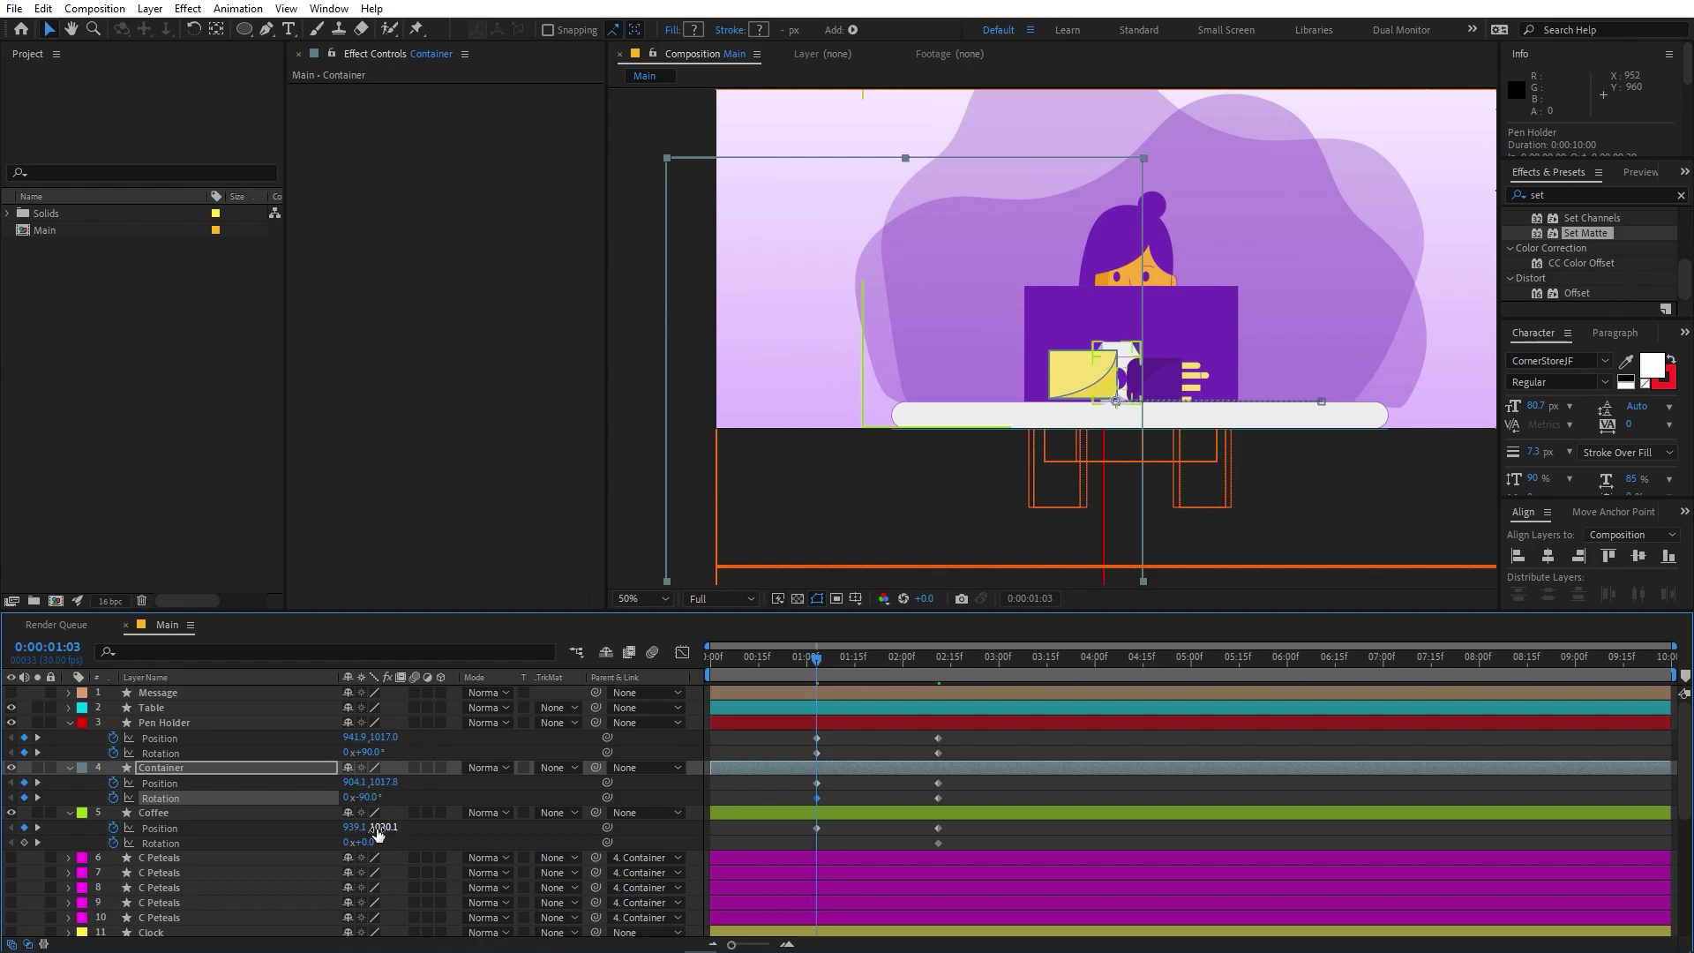
pyautogui.click(367, 842)
pyautogui.write('0')
pyautogui.press('Return')
pyautogui.press('space')
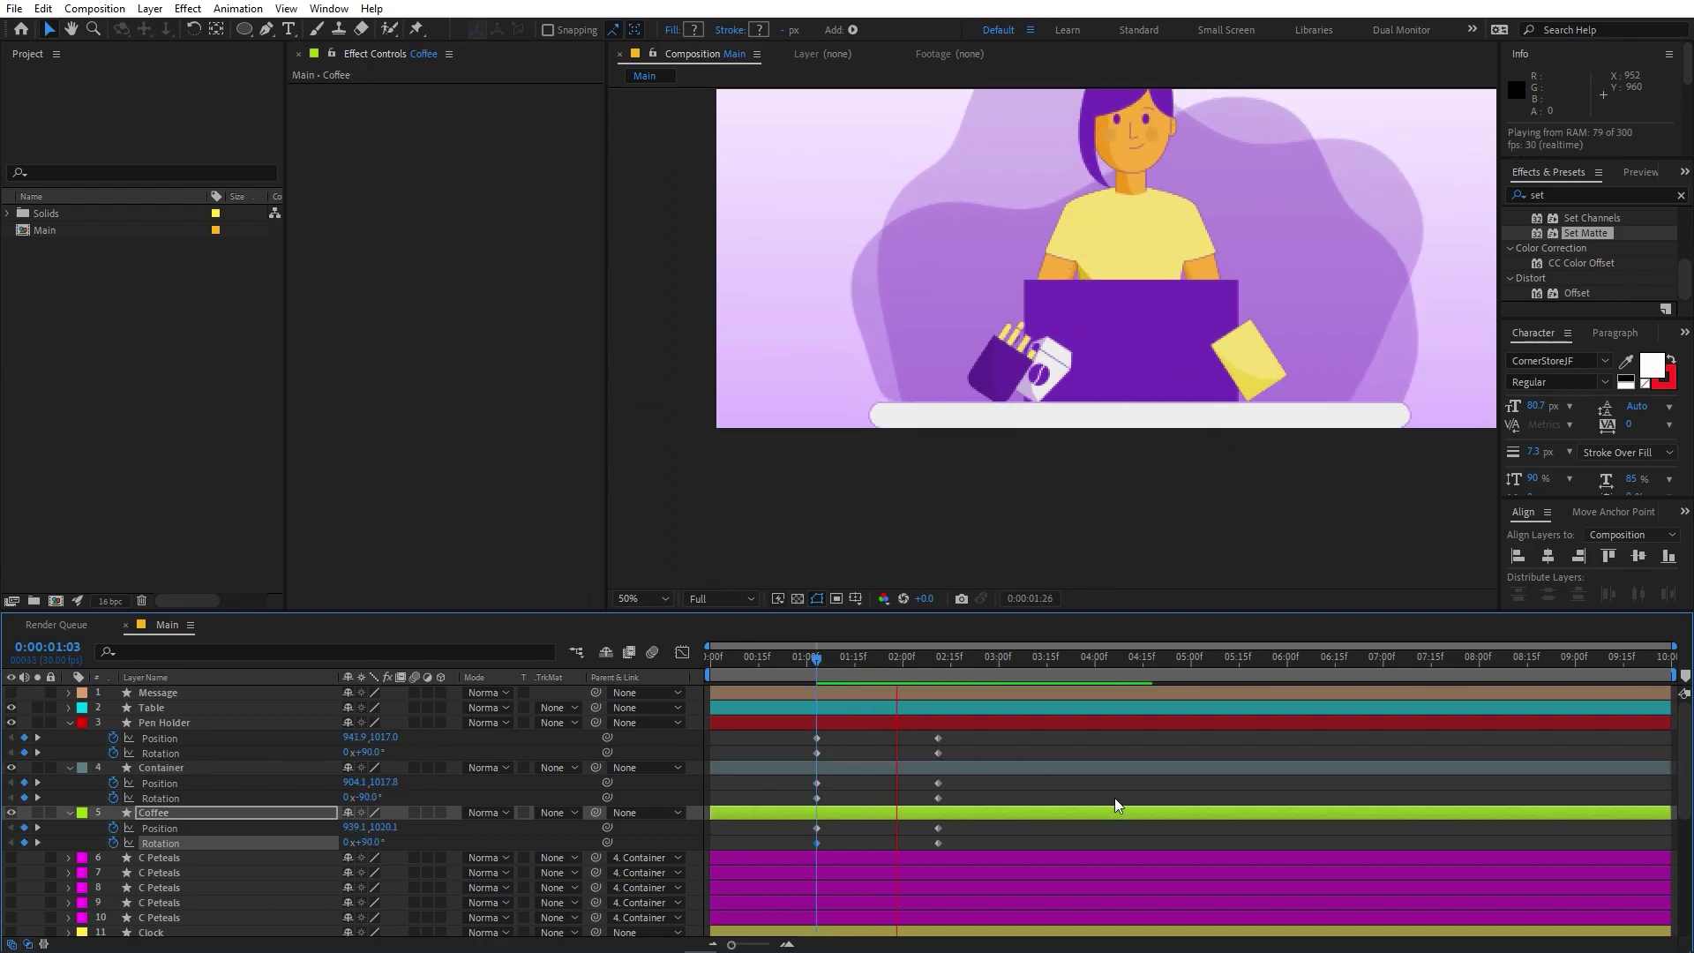
pyautogui.press('space')
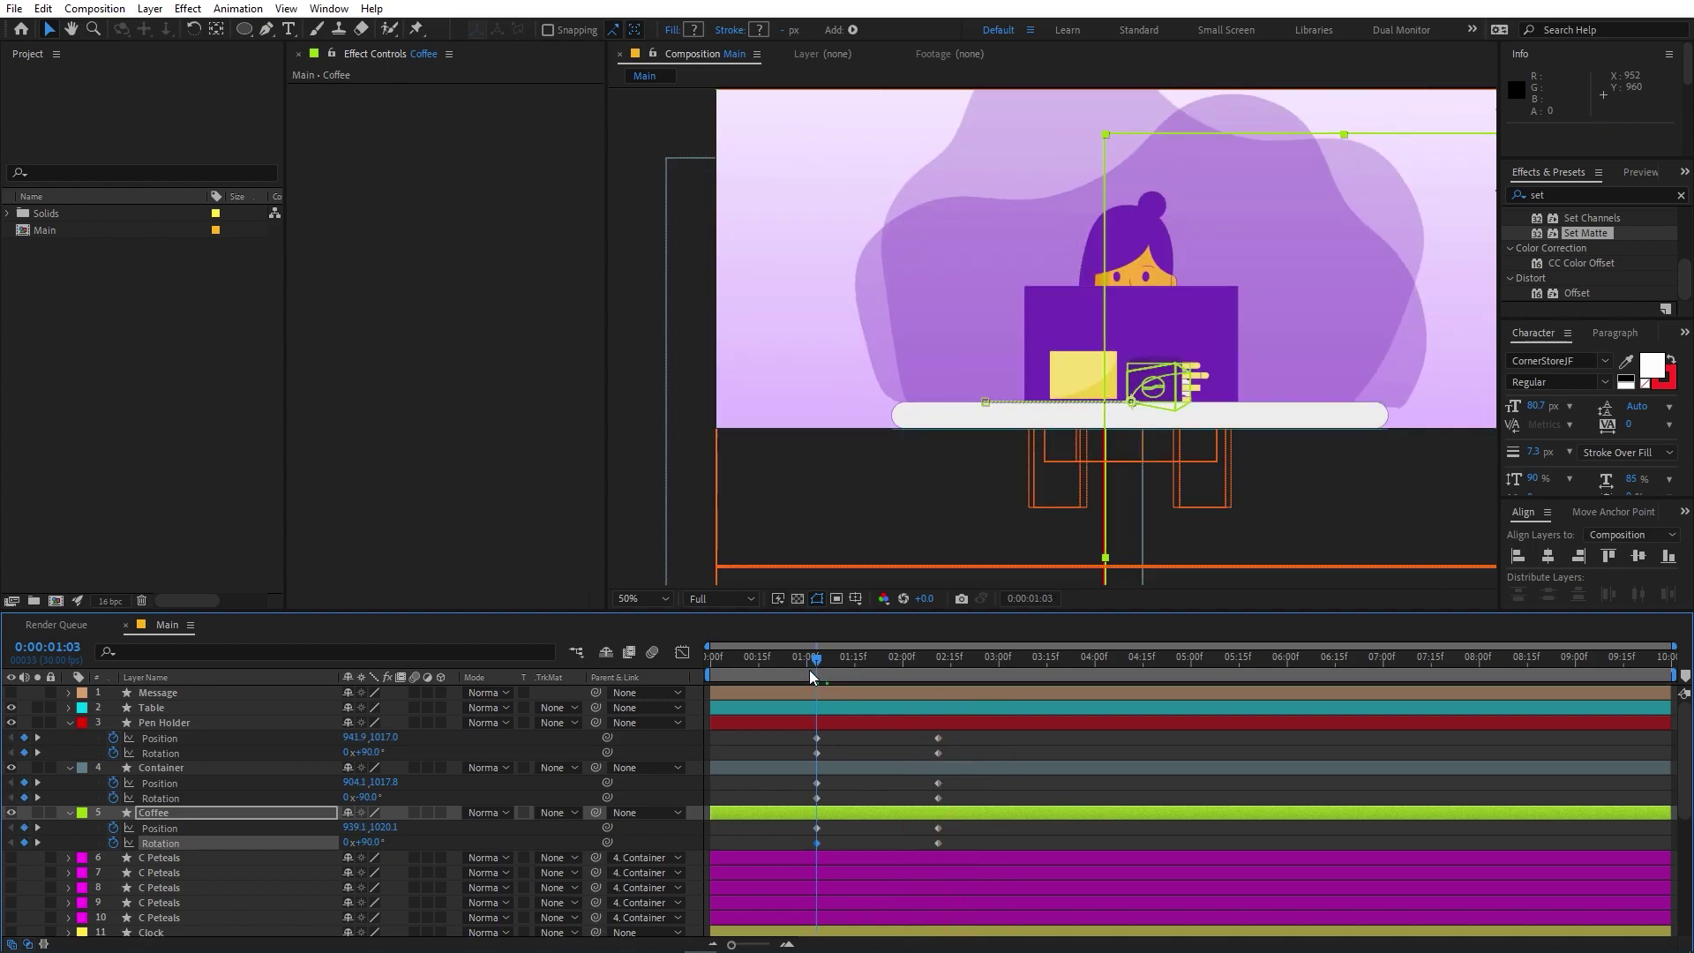
# Set the Pen Holder's Rotation to -5.6° at 0:00:02:11 so it tilts past upright
pyautogui.moveTo(826, 670); pyautogui.dragTo(944, 676)
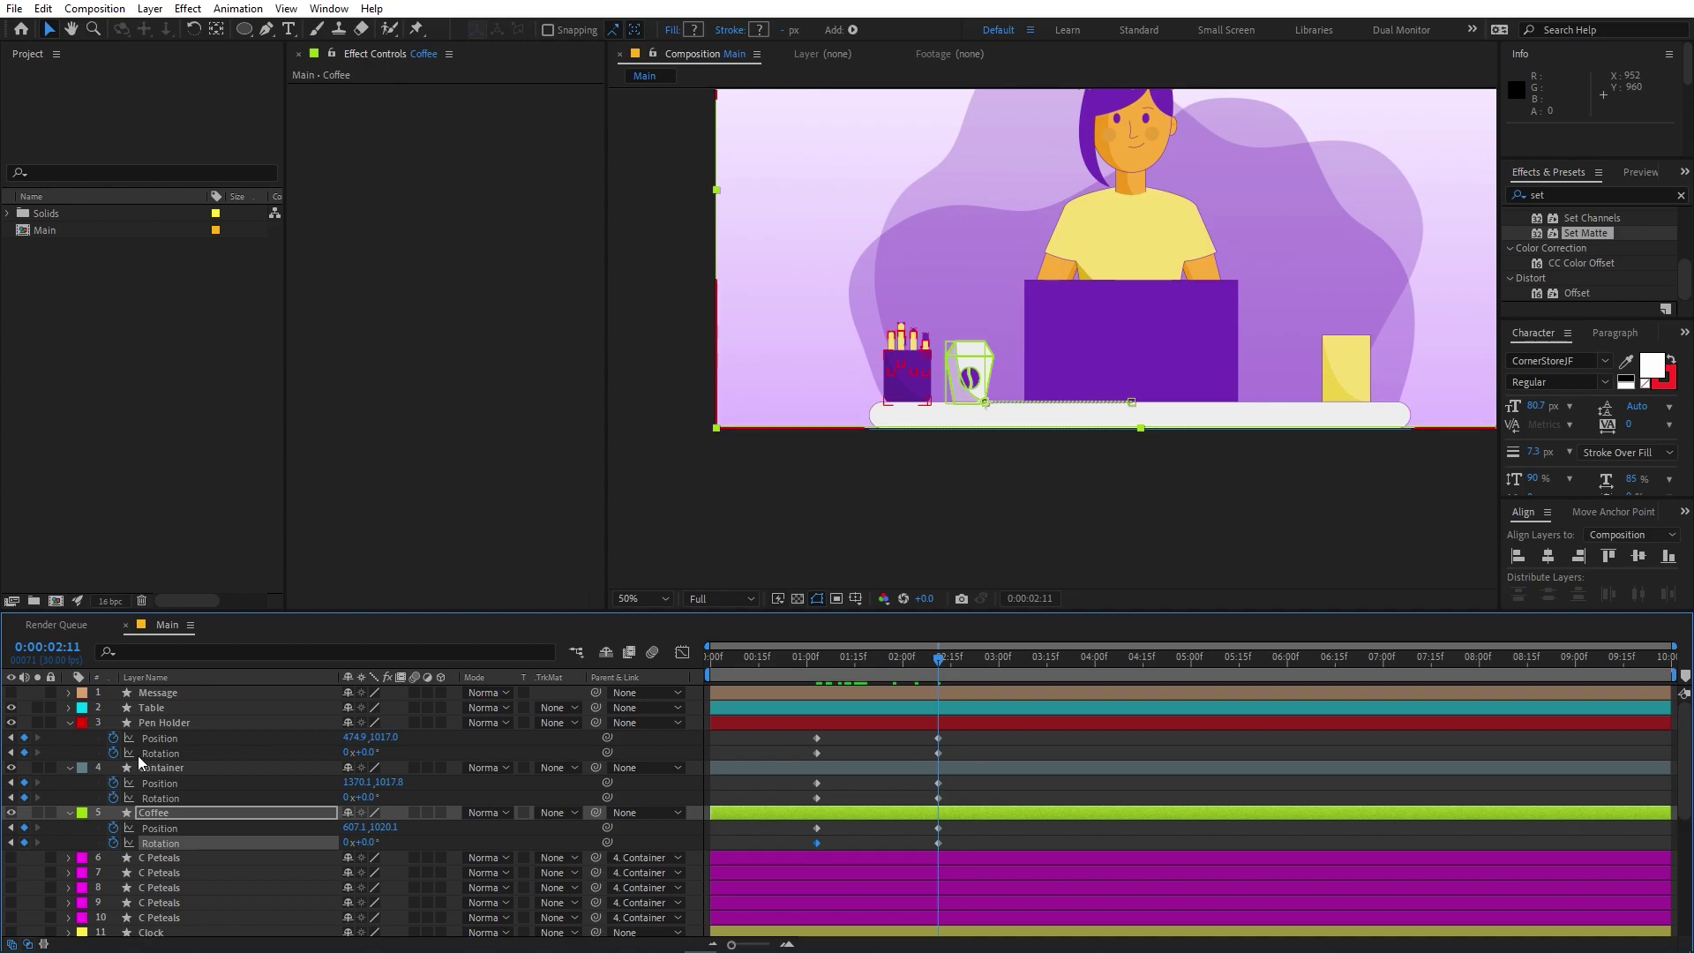
pyautogui.click(171, 723)
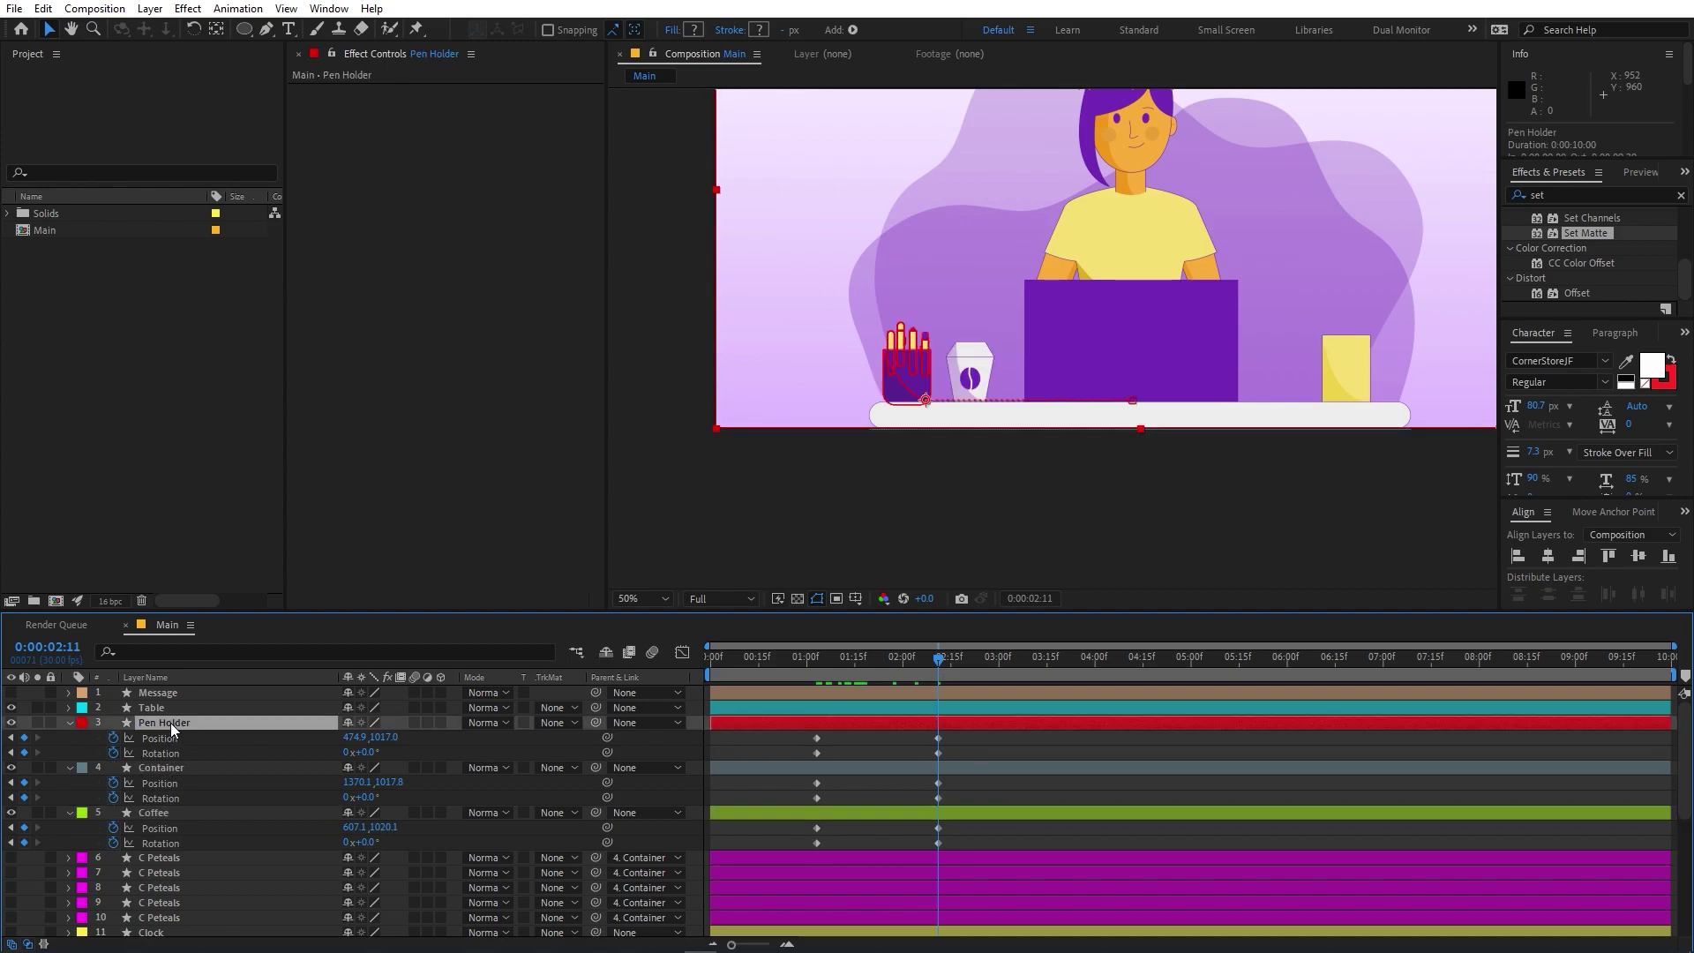
pyautogui.press('.')
pyautogui.press('.')
pyautogui.press('h')
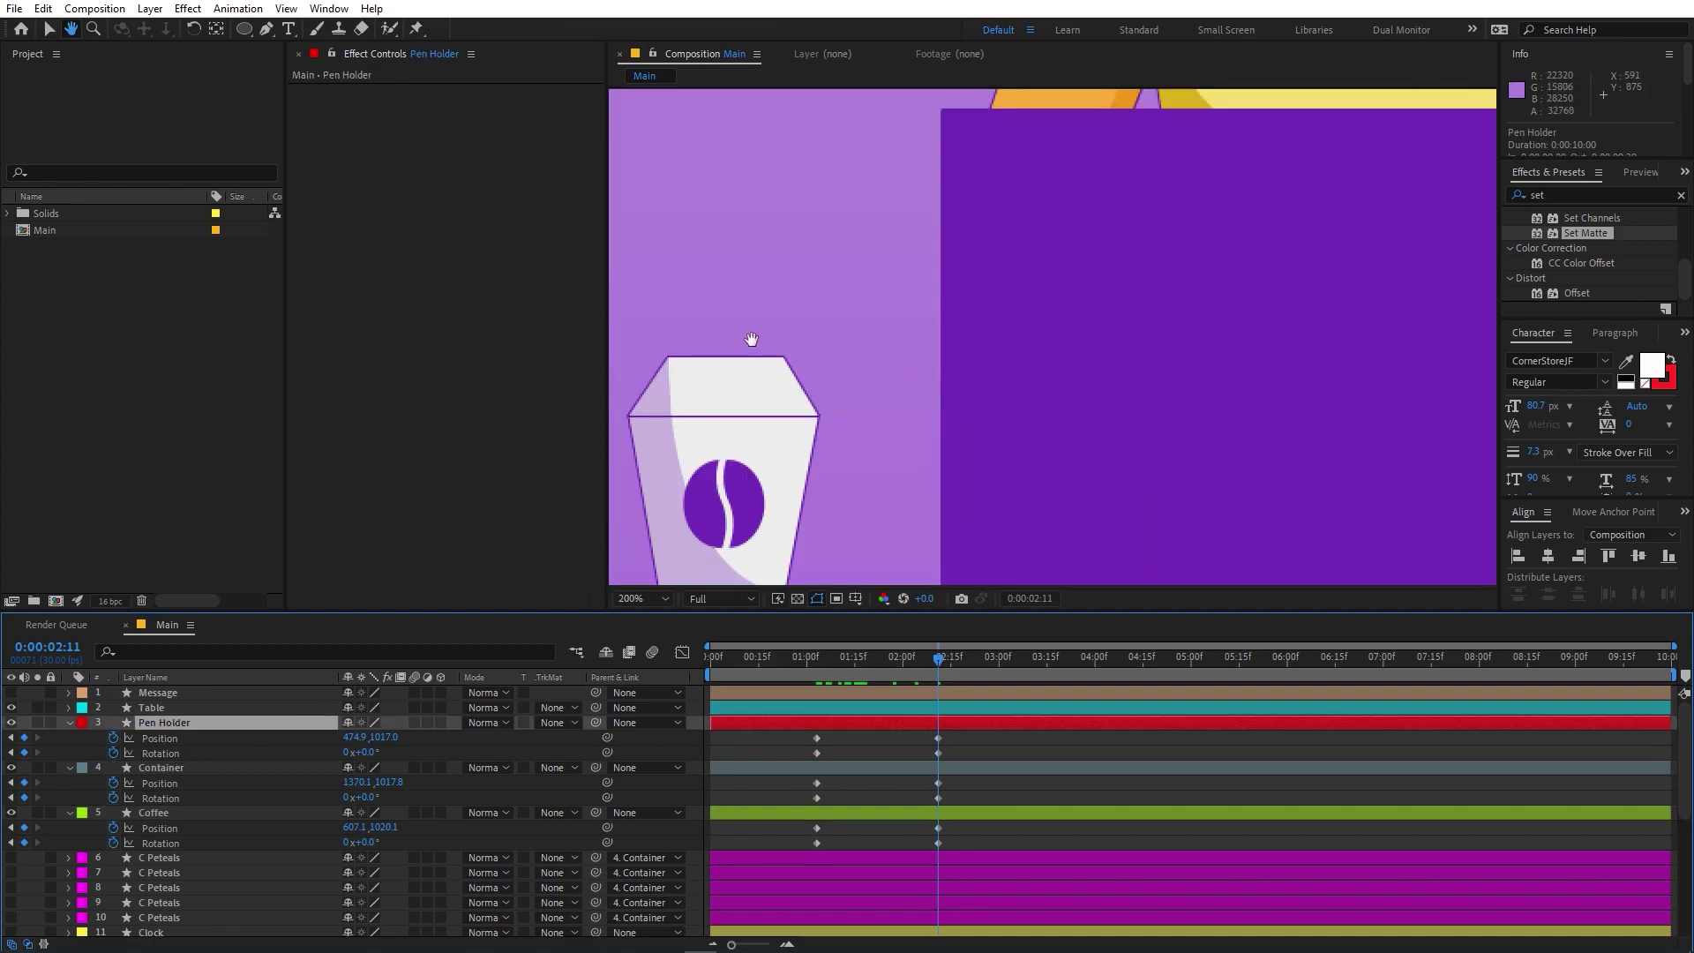
pyautogui.hscroll(-5, 804, 355)
pyautogui.scroll(-2, 827, 349)
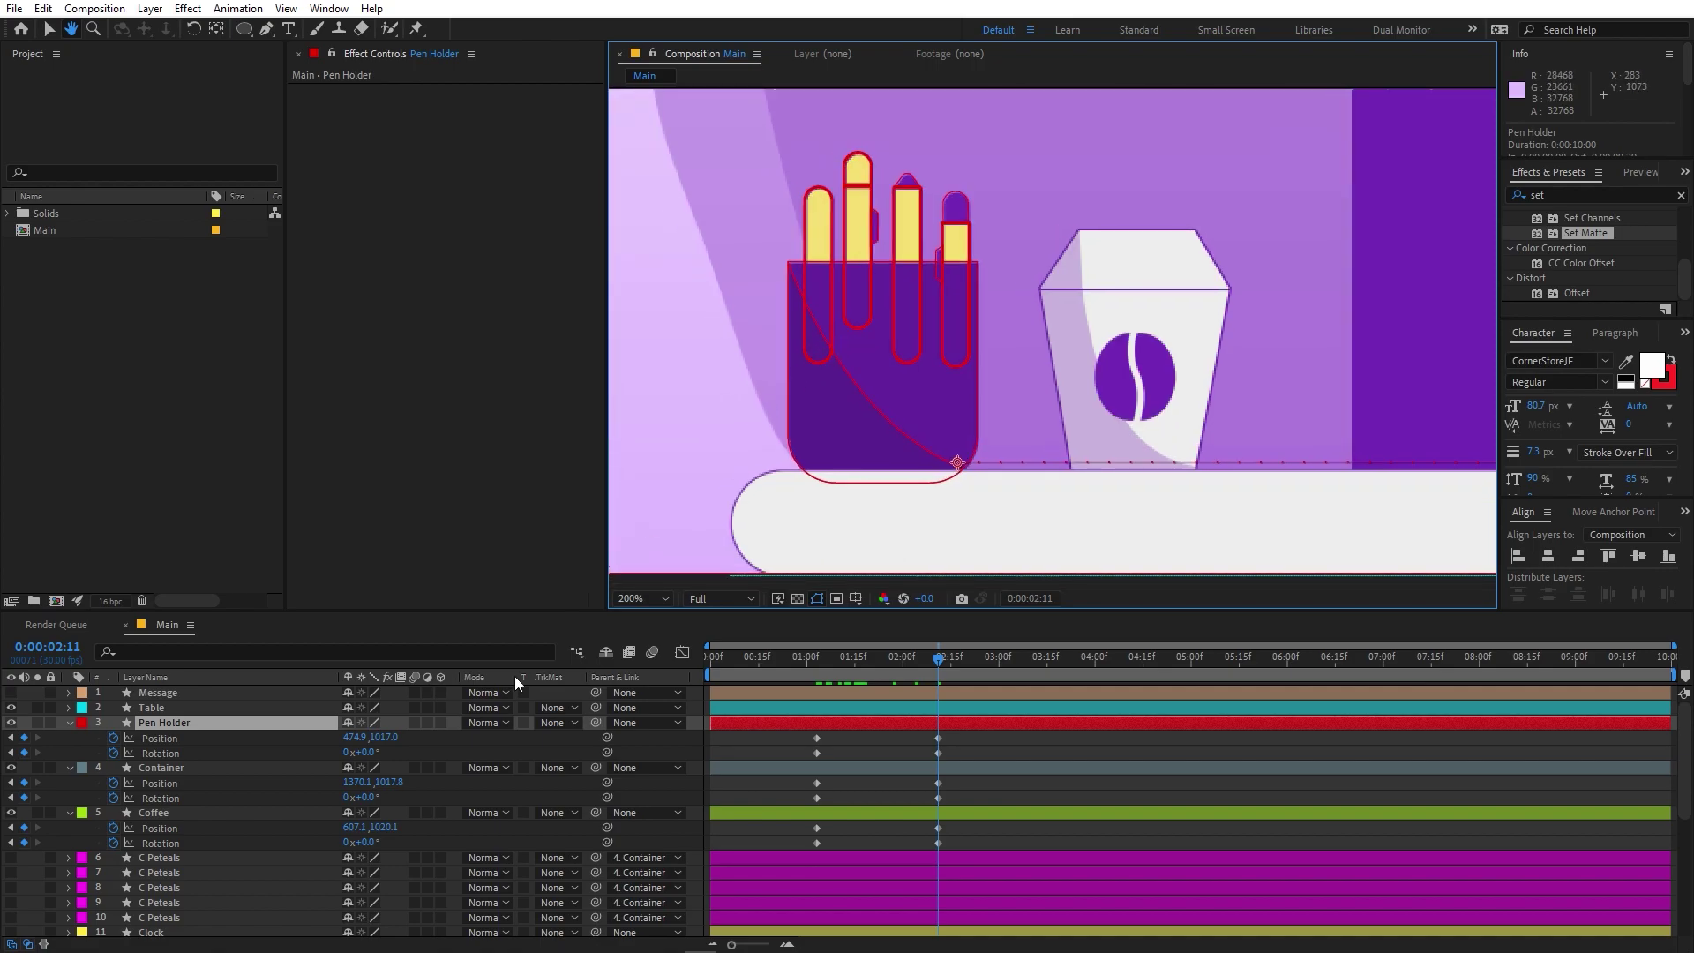
pyautogui.press('v')
pyautogui.moveTo(361, 753); pyautogui.dragTo(357, 753)
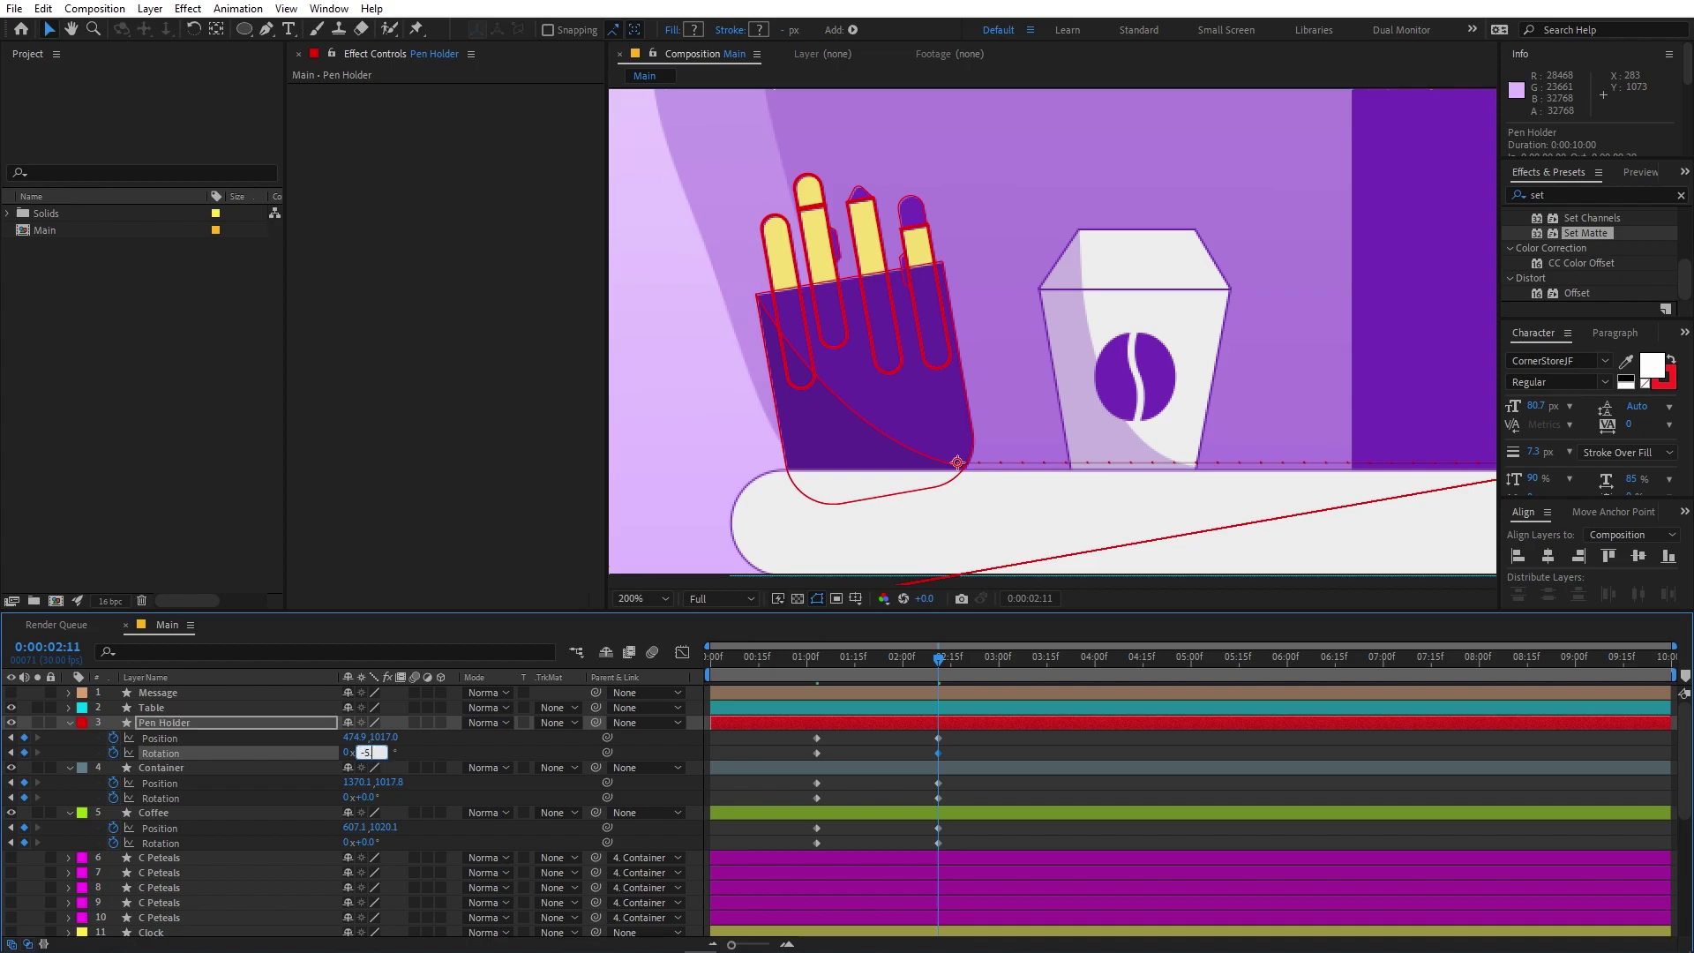
# Set Rotation at 0:00:02:11 to 5.6° for Container and -5.6° for Coffee
pyautogui.click(372, 797)
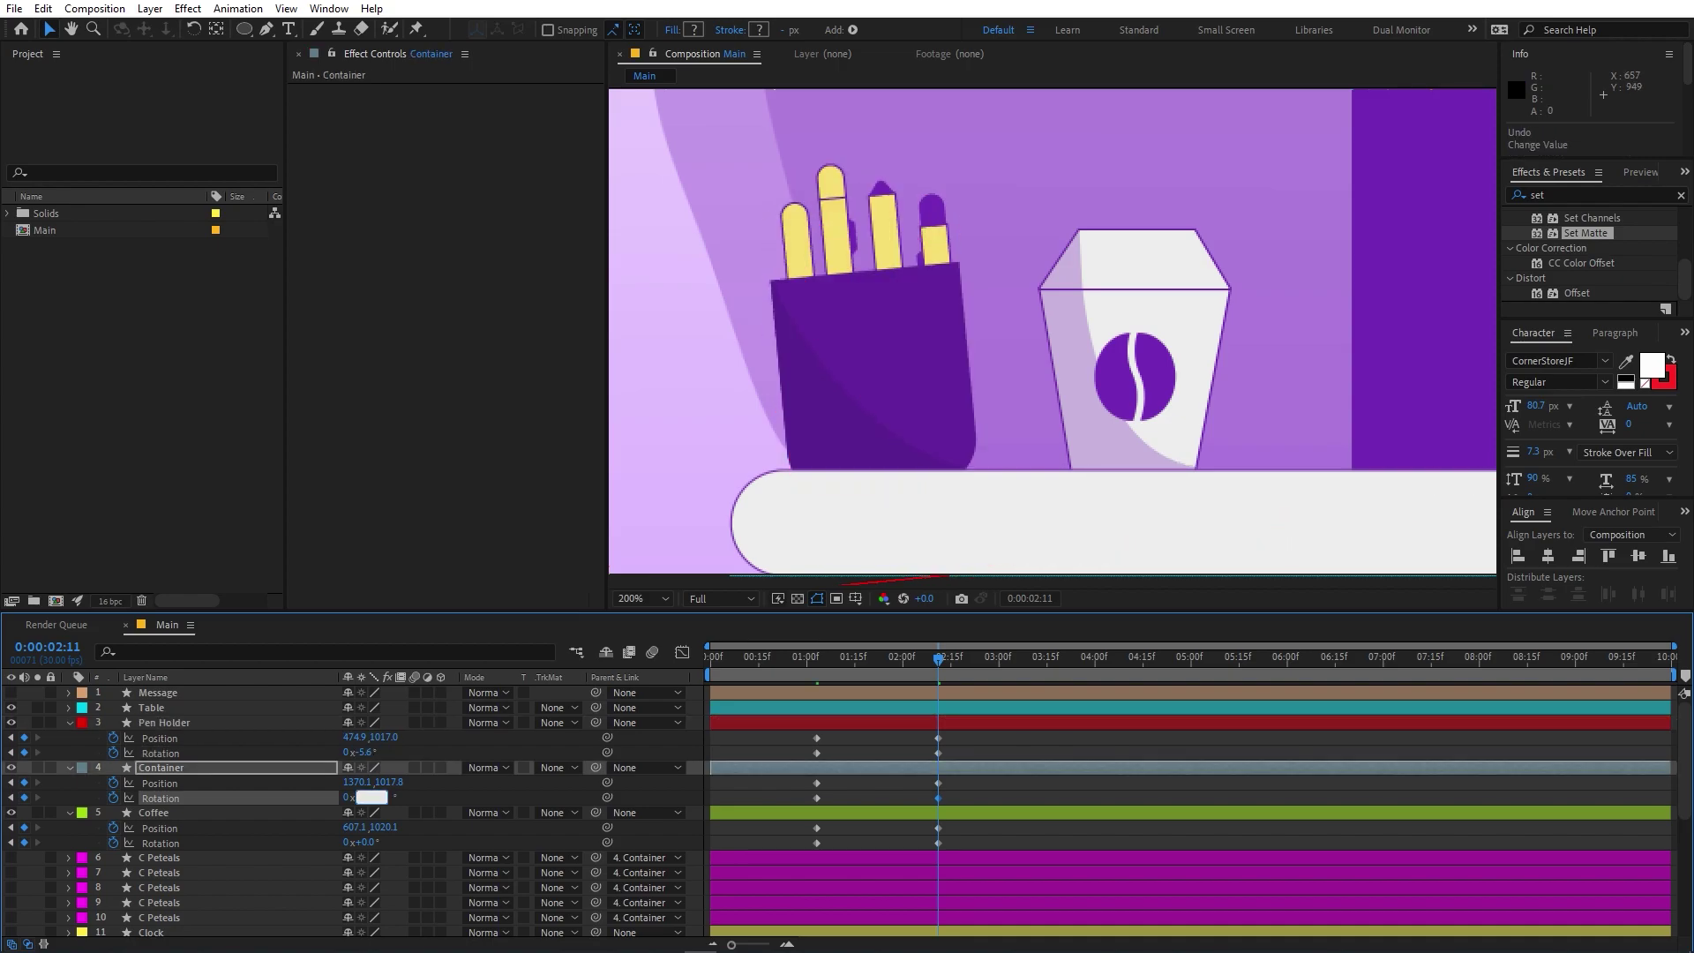
pyautogui.write('5.6')
pyautogui.press('Return')
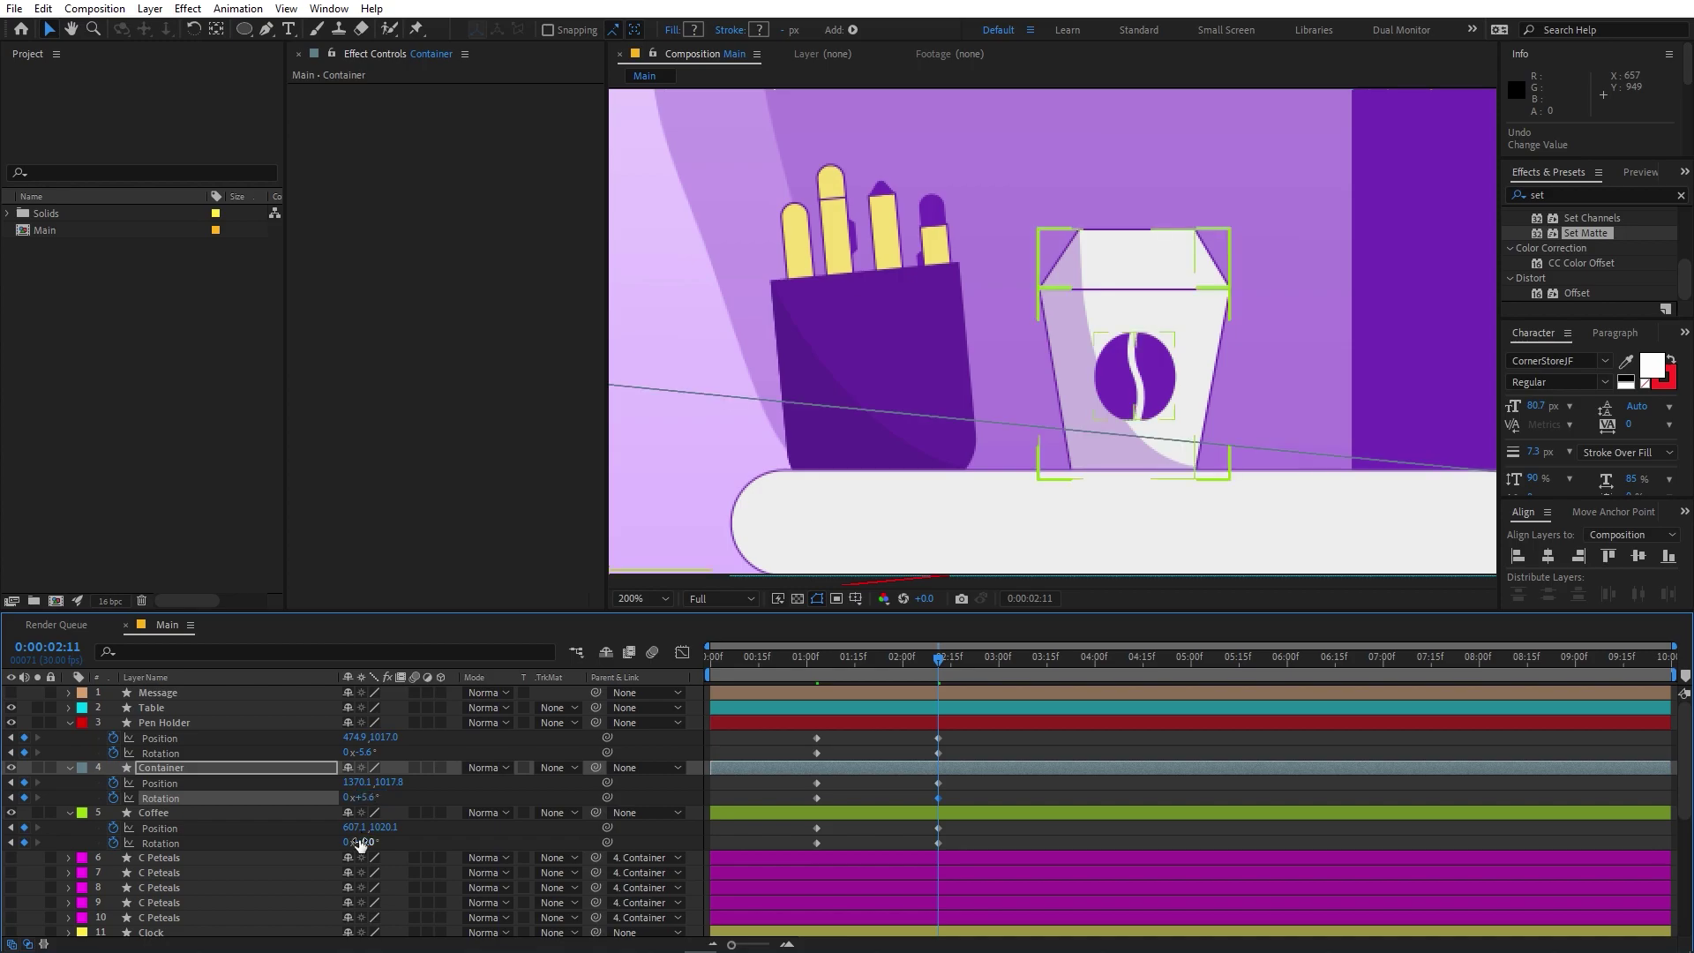
pyautogui.click(364, 842)
pyautogui.write('-5.6')
pyautogui.press('Return')
# At 0:00:02:21, set Rotation to 2.2° for Pen Holder and Coffee and -2.2° for Container
pyautogui.press(',')
pyautogui.click(969, 663)
pyautogui.keyDown('ctrl'); pyautogui.click(187, 722); pyautogui.keyUp('ctrl')
pyautogui.click(187, 722)
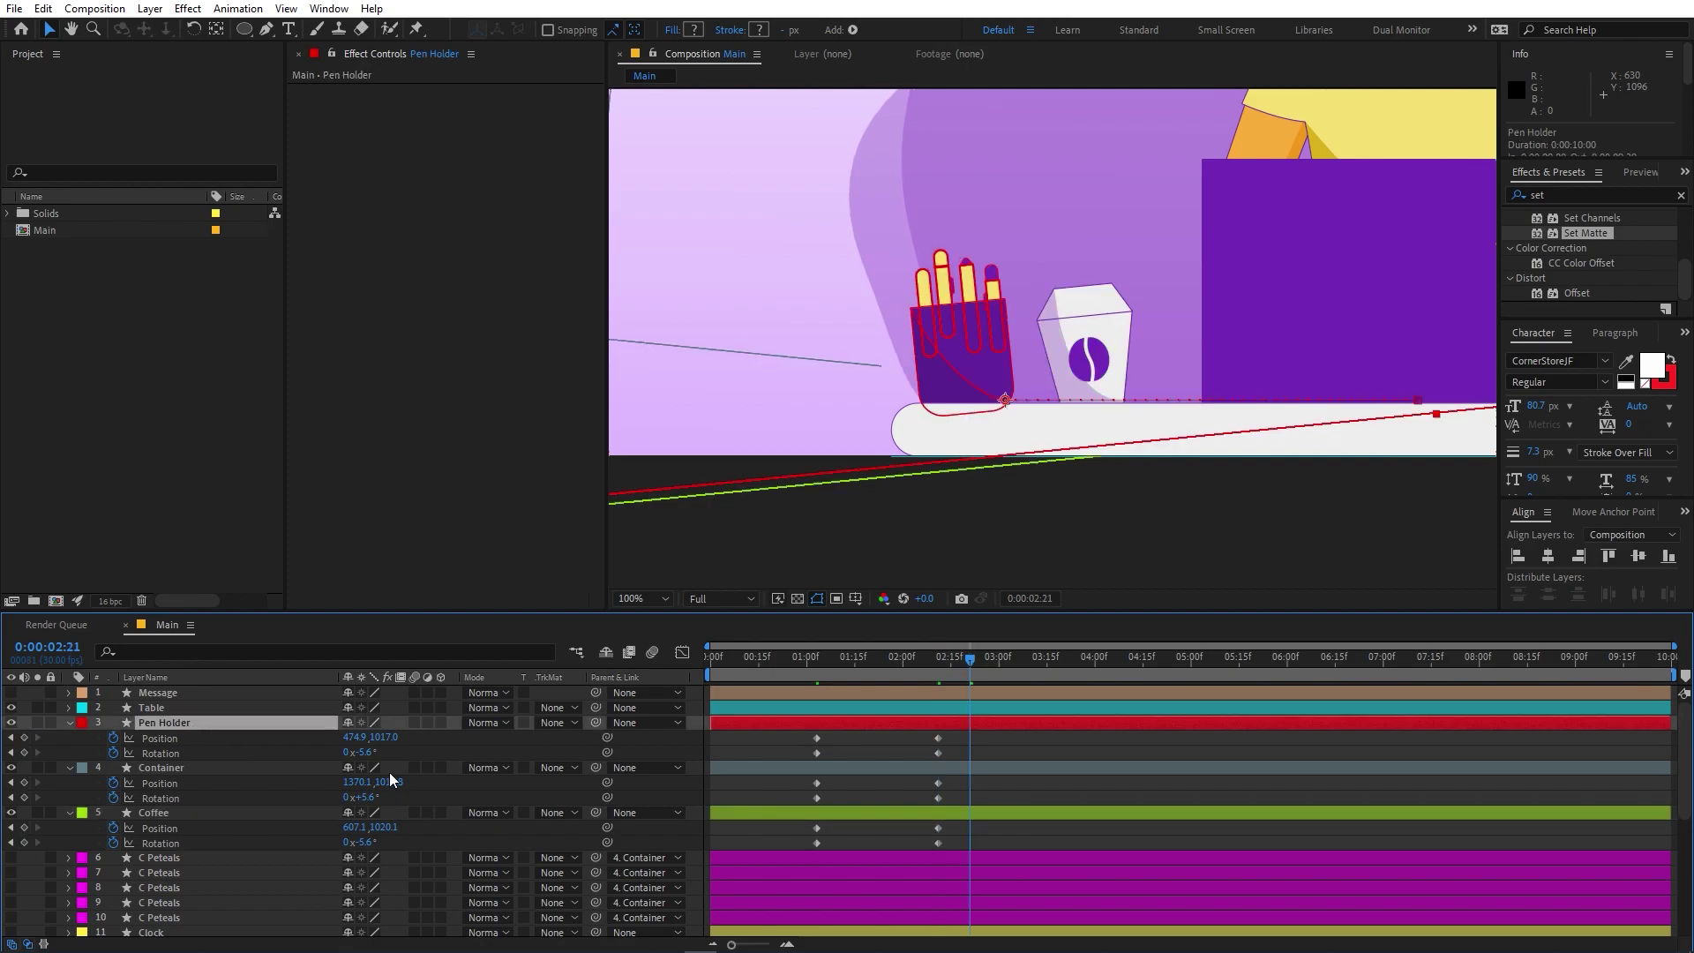
pyautogui.click(368, 752)
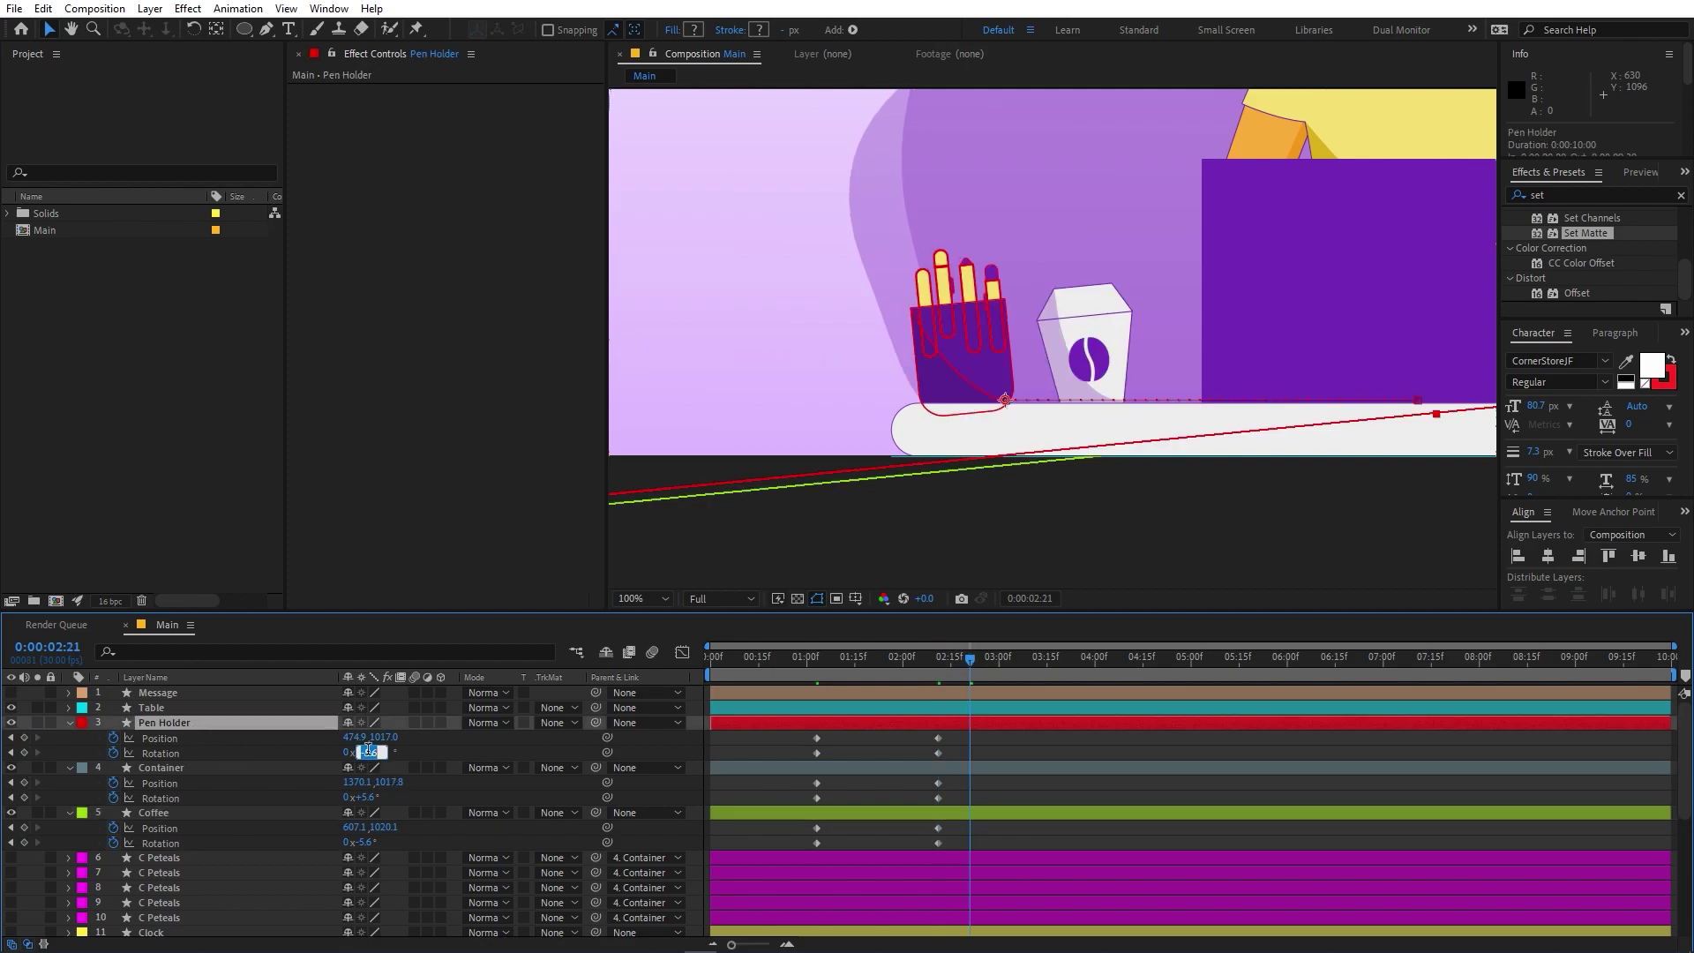
pyautogui.write('2.2')
pyautogui.press('Return')
pyautogui.click(368, 797)
pyautogui.write('-2.2')
pyautogui.press('Return')
pyautogui.click(368, 841)
pyautogui.write('2.2')
pyautogui.press('Return')
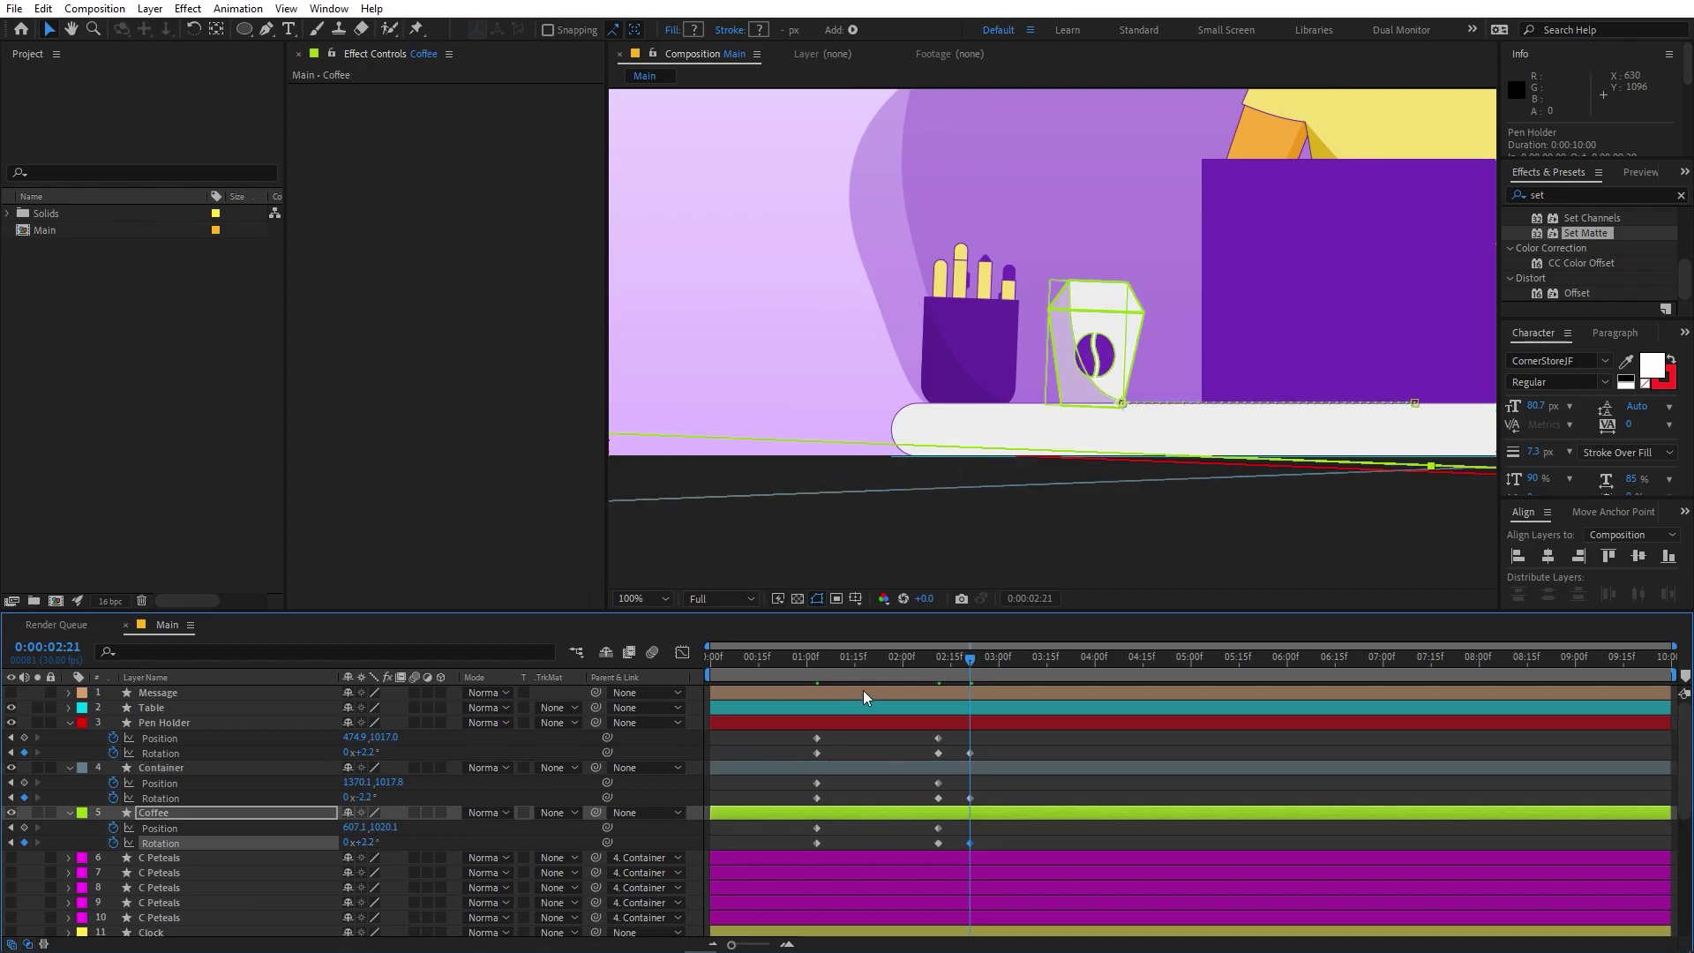
# Set the Rotation of Pen Holder, Container and Coffee to 0° at 0:00:03:00
pyautogui.click(1000, 664)
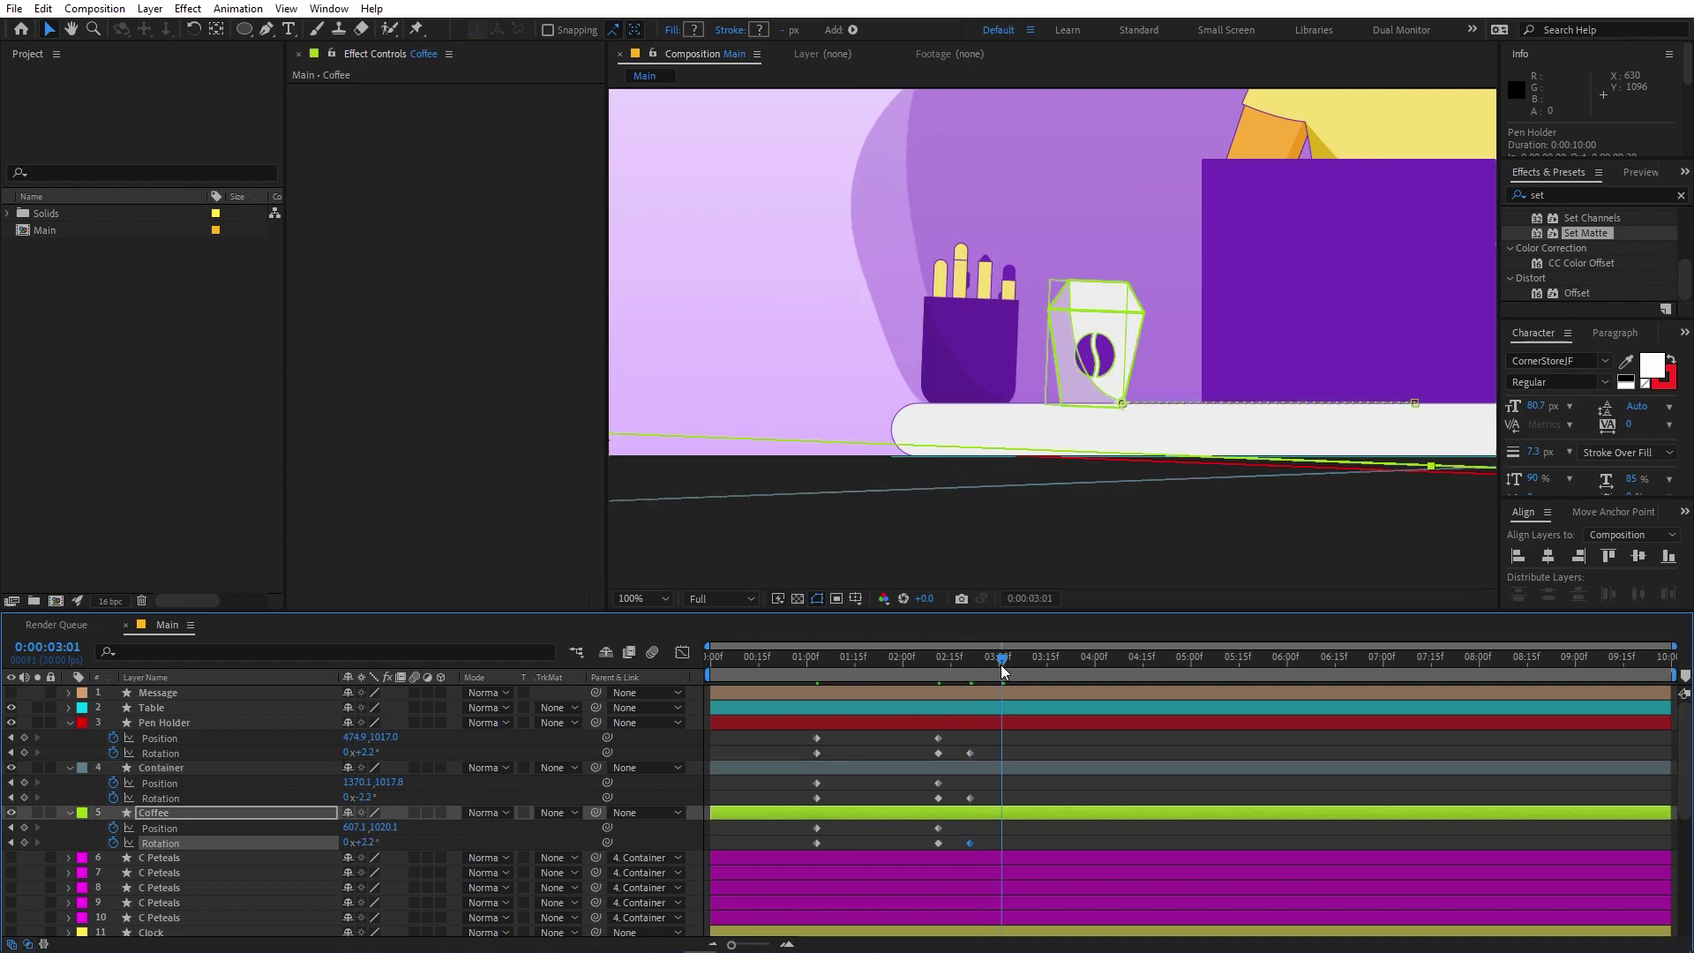
pyautogui.click(369, 751)
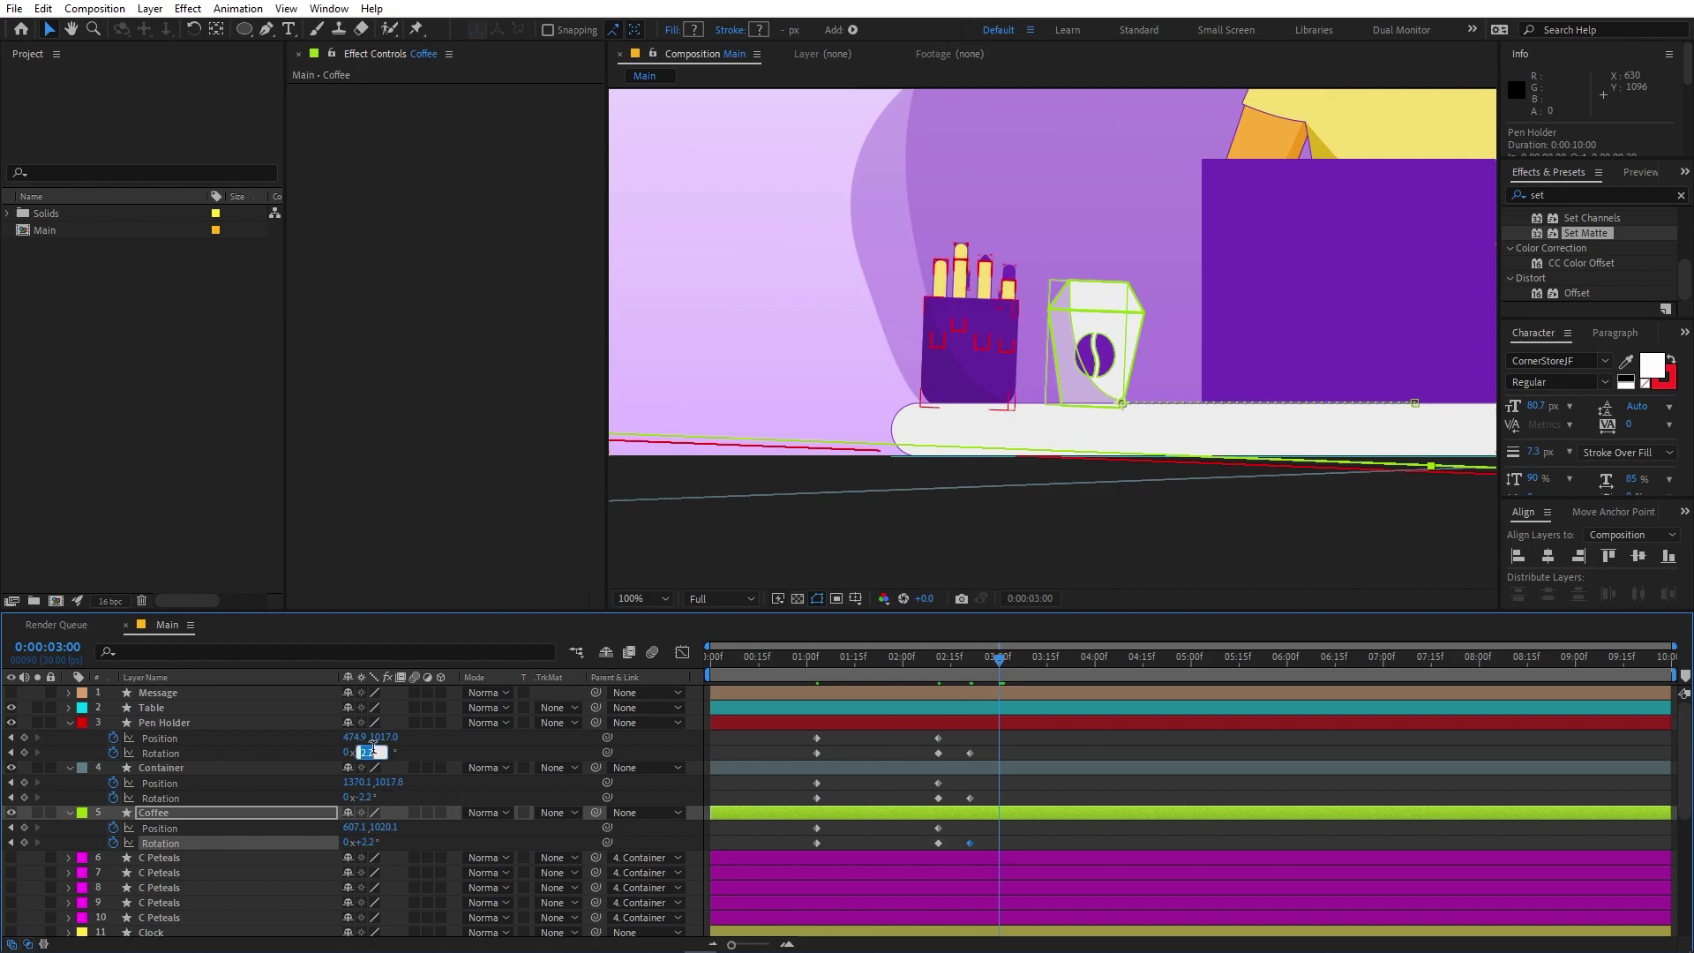
pyautogui.write('0')
pyautogui.press('Return')
pyautogui.click(367, 797)
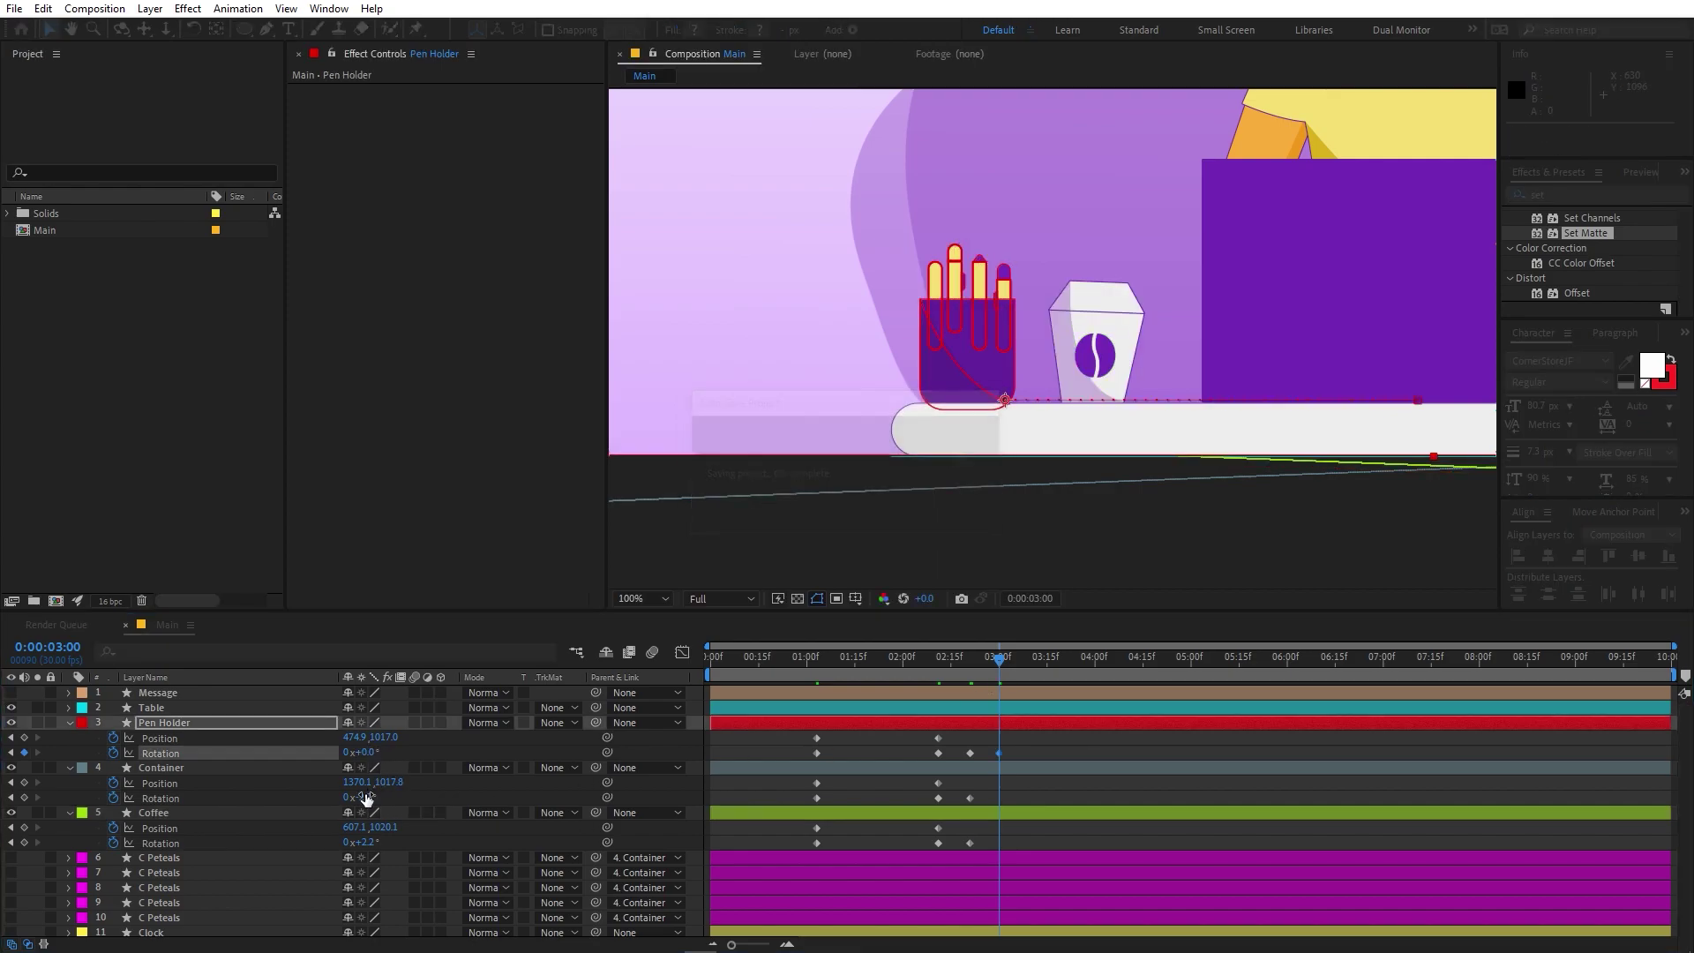
pyautogui.write('0')
pyautogui.press('Return')
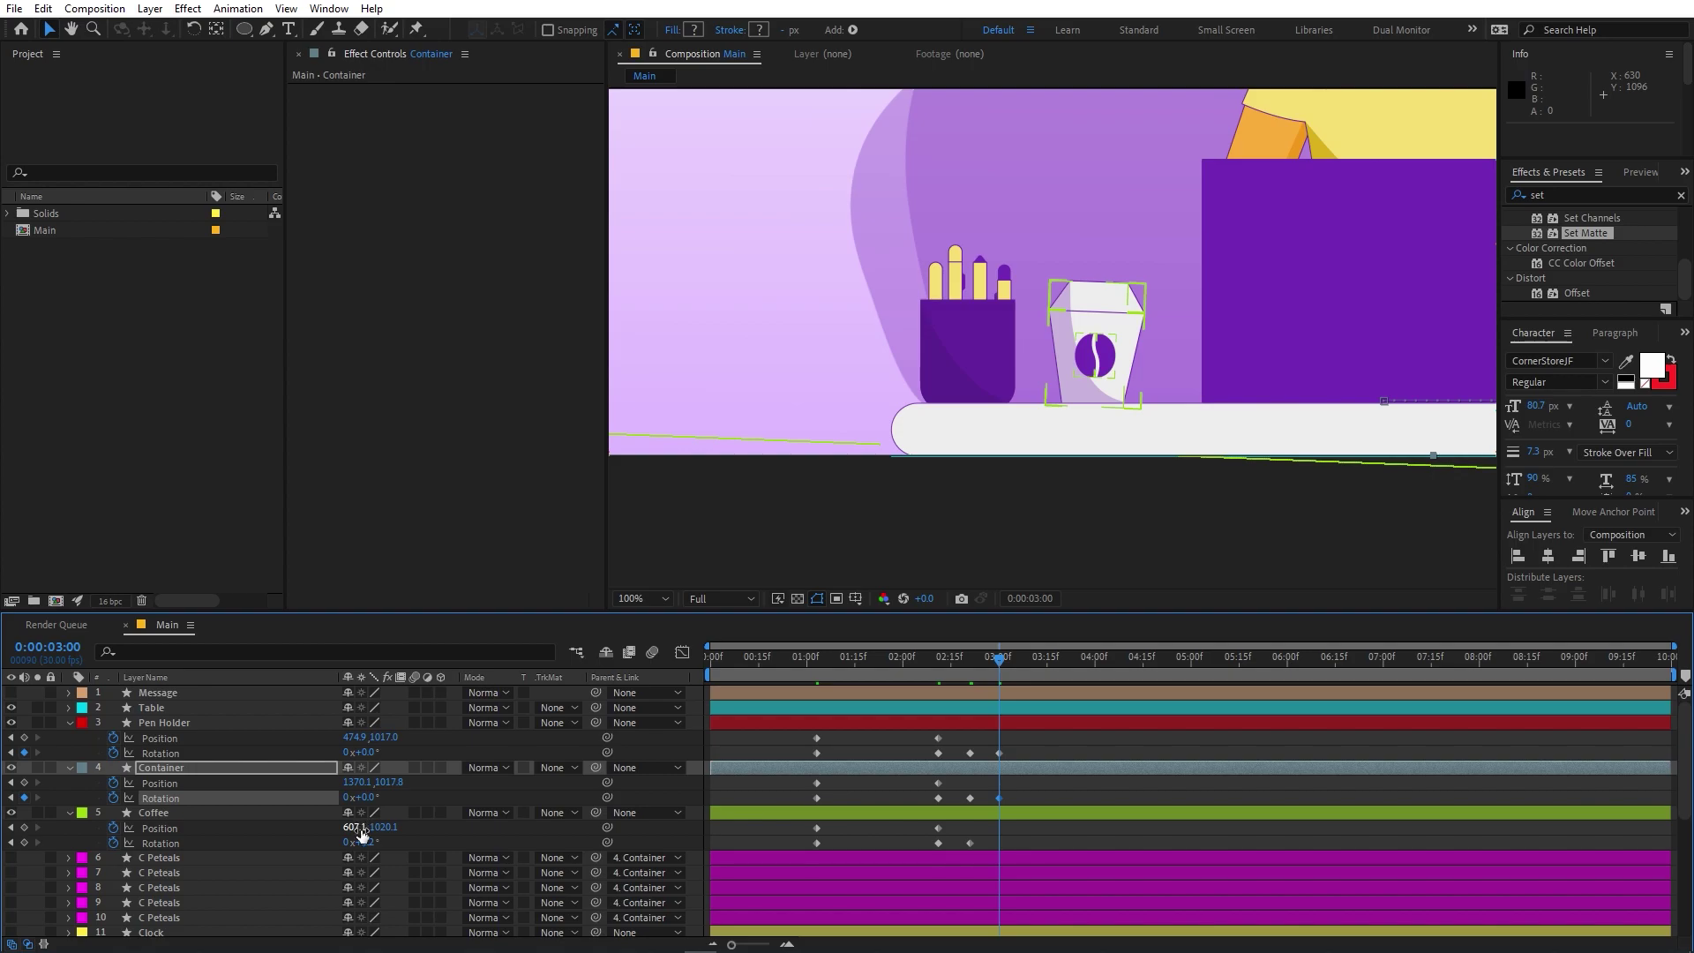
pyautogui.click(369, 842)
pyautogui.write('0')
pyautogui.press('Return')
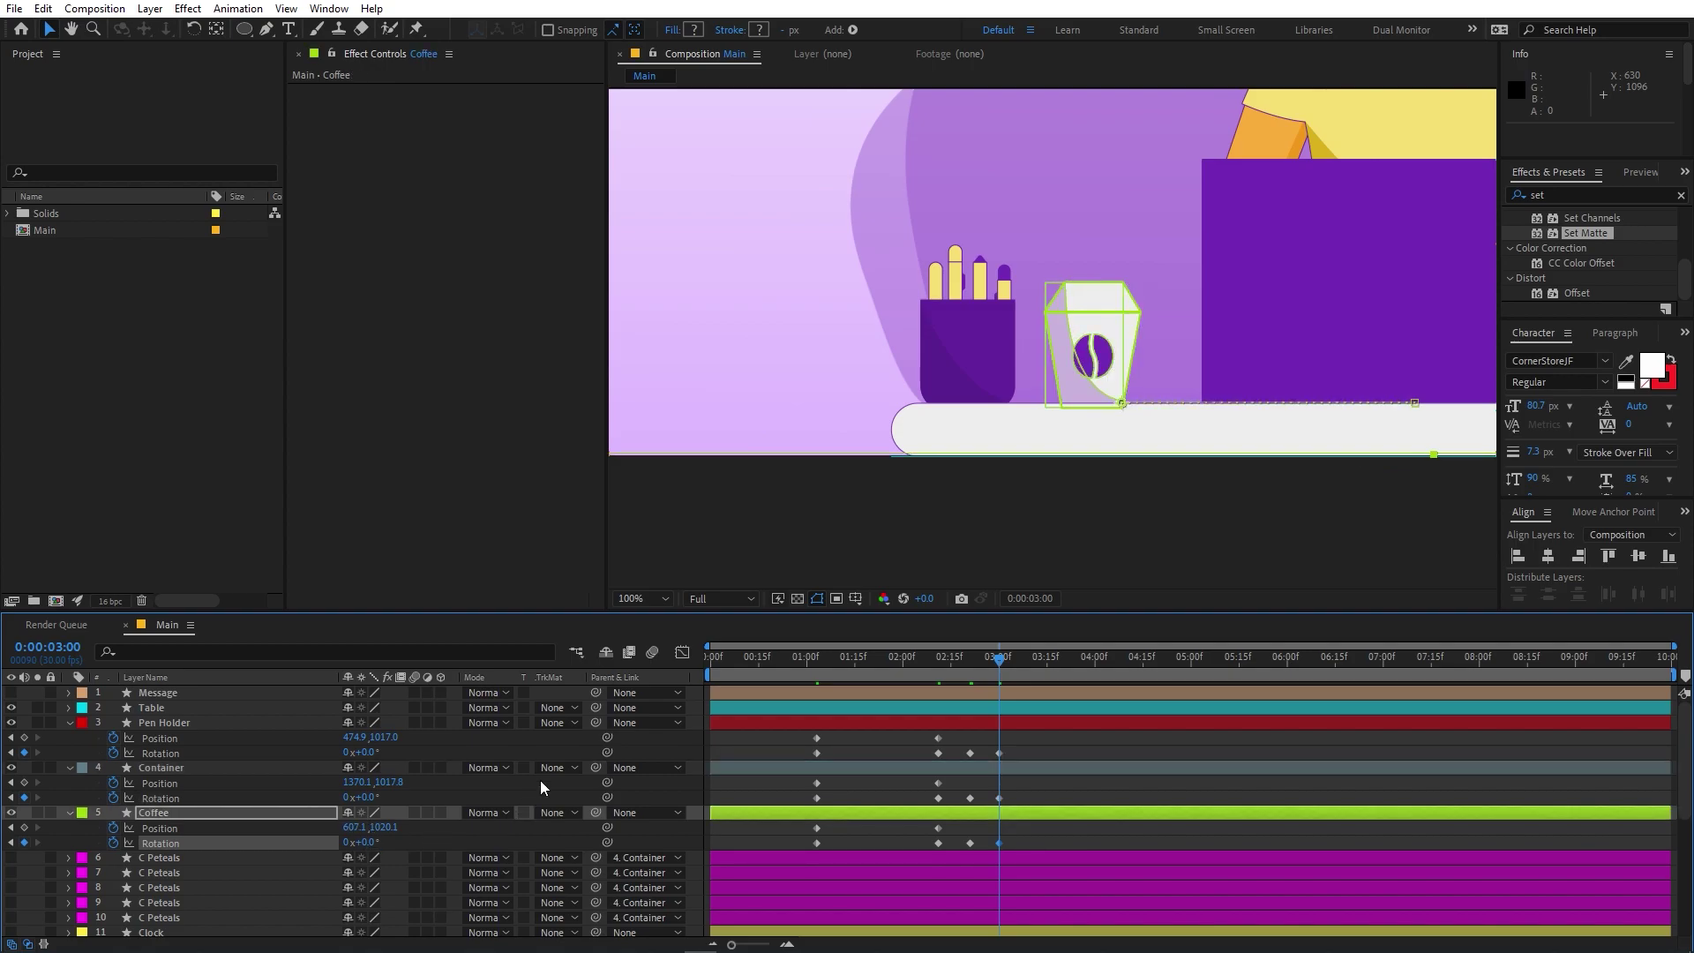
# Preview the desk objects' entrance and wobble from 0:00:00:25
pyautogui.click(792, 661)
pyautogui.scroll(-4, 1425, 411)
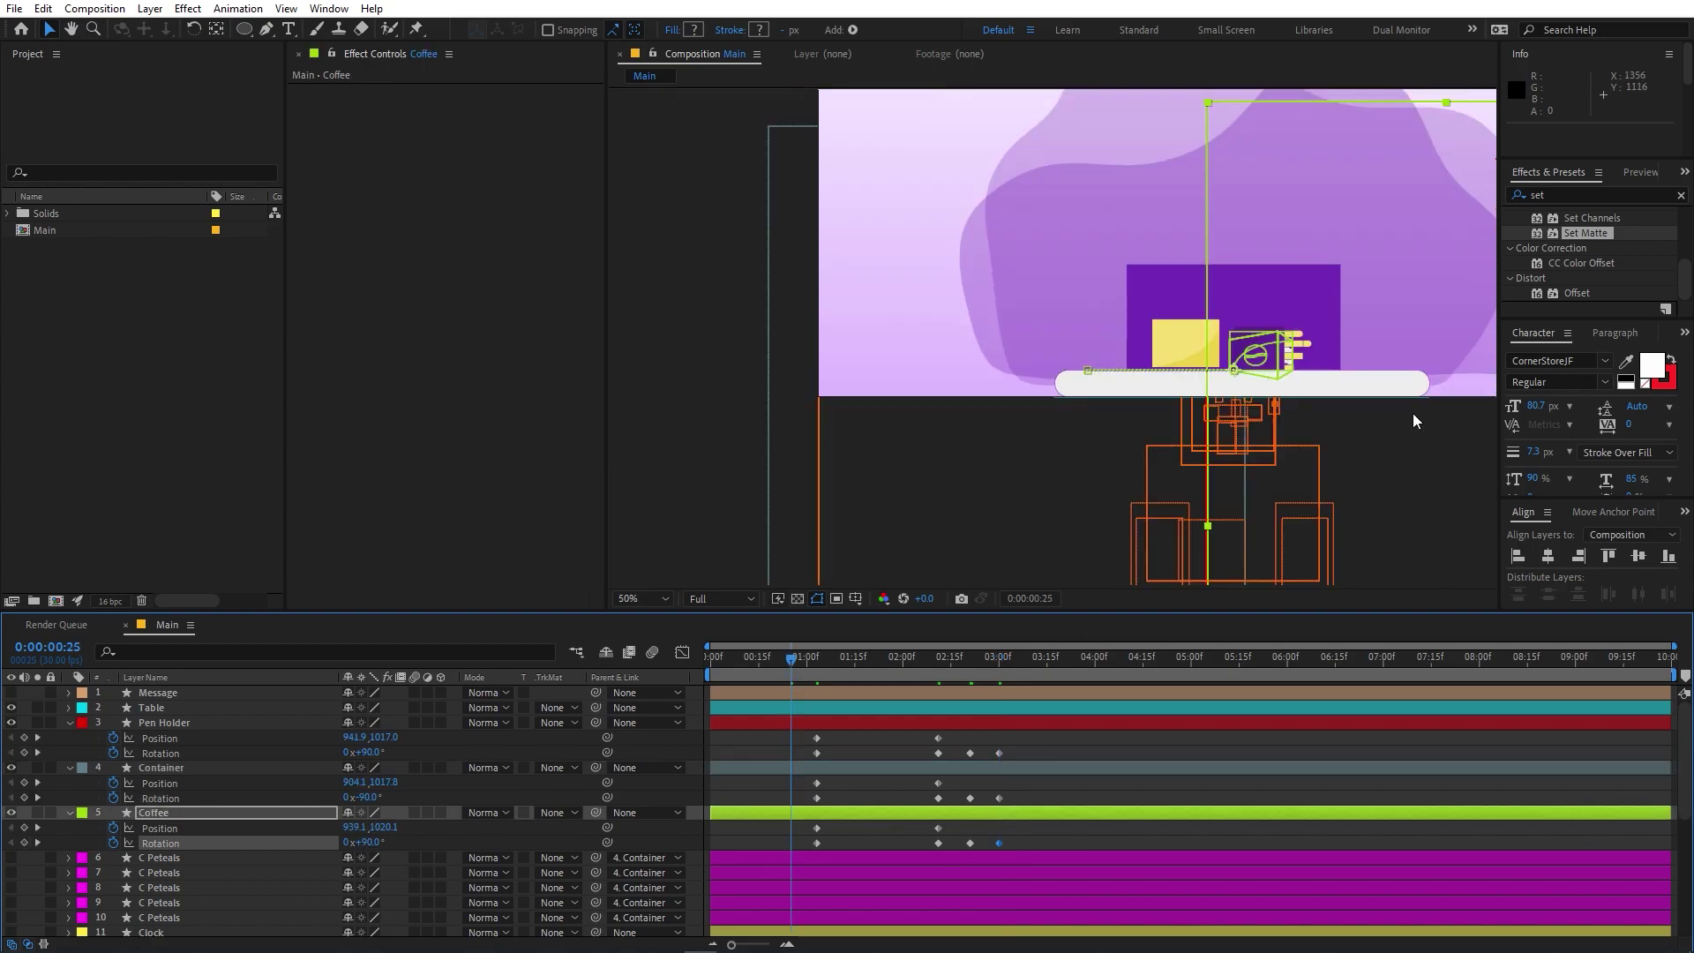
pyautogui.press('.')
pyautogui.press('.')
pyautogui.press('space')
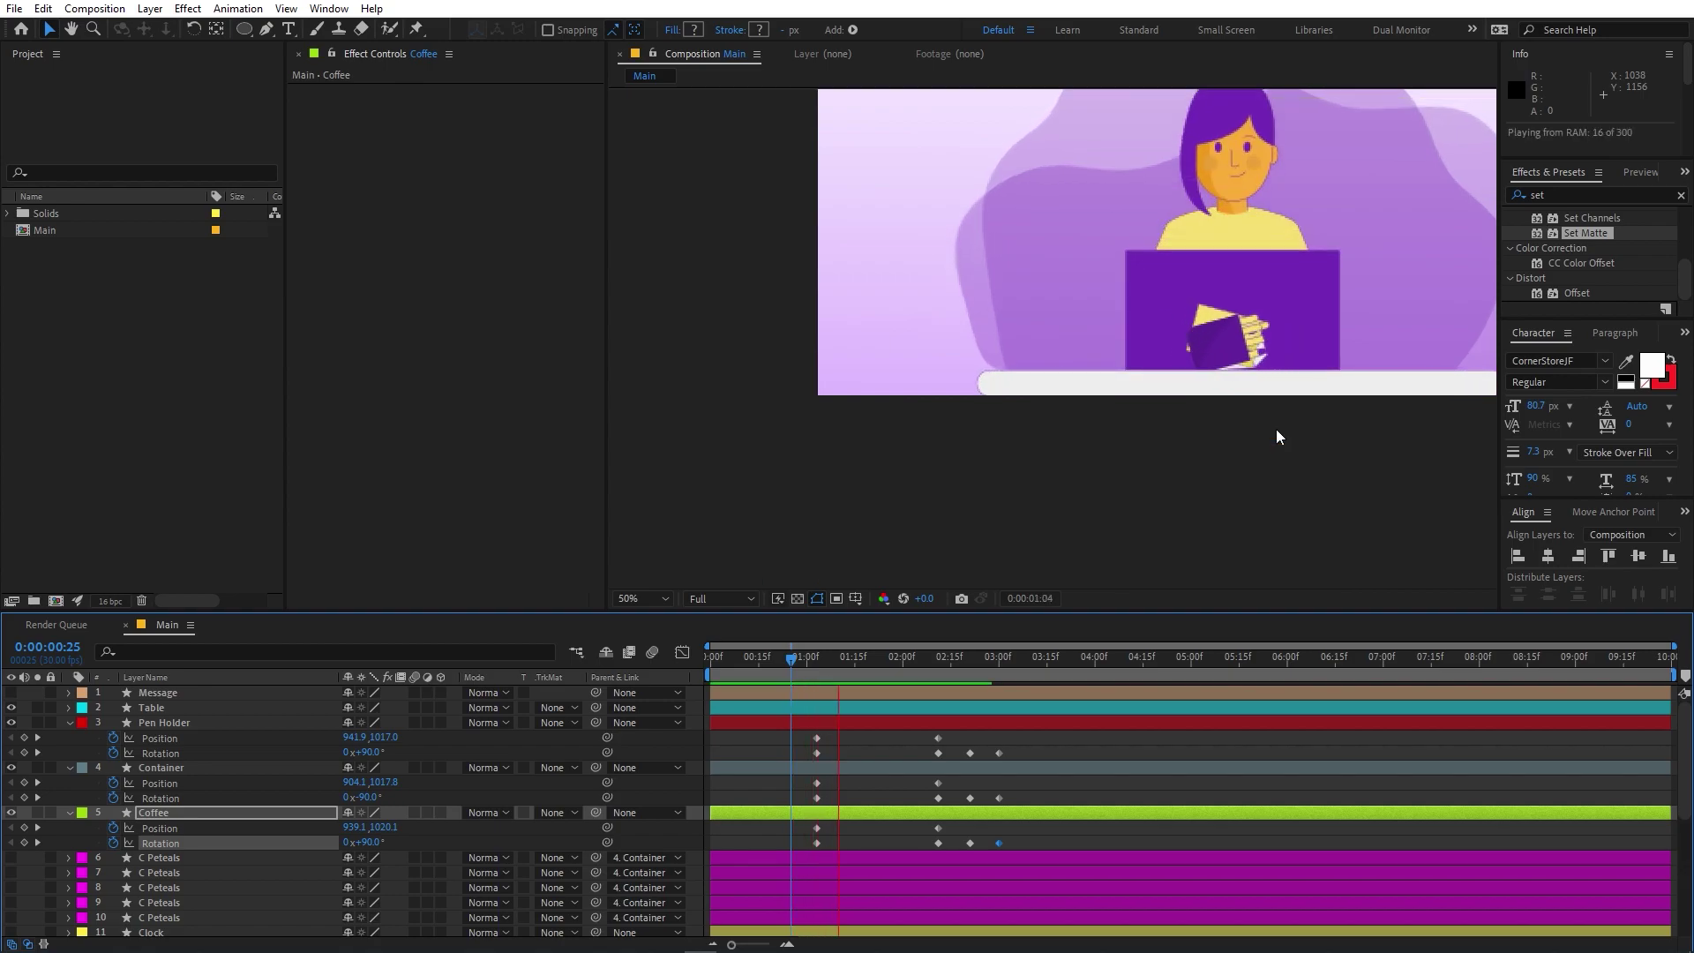
pyautogui.press('space')
# Easy-ease all Position and Rotation keyframes of Pen Holder, Container and Coffee and show their speed curves in the Graph Editor
pyautogui.click(817, 661)
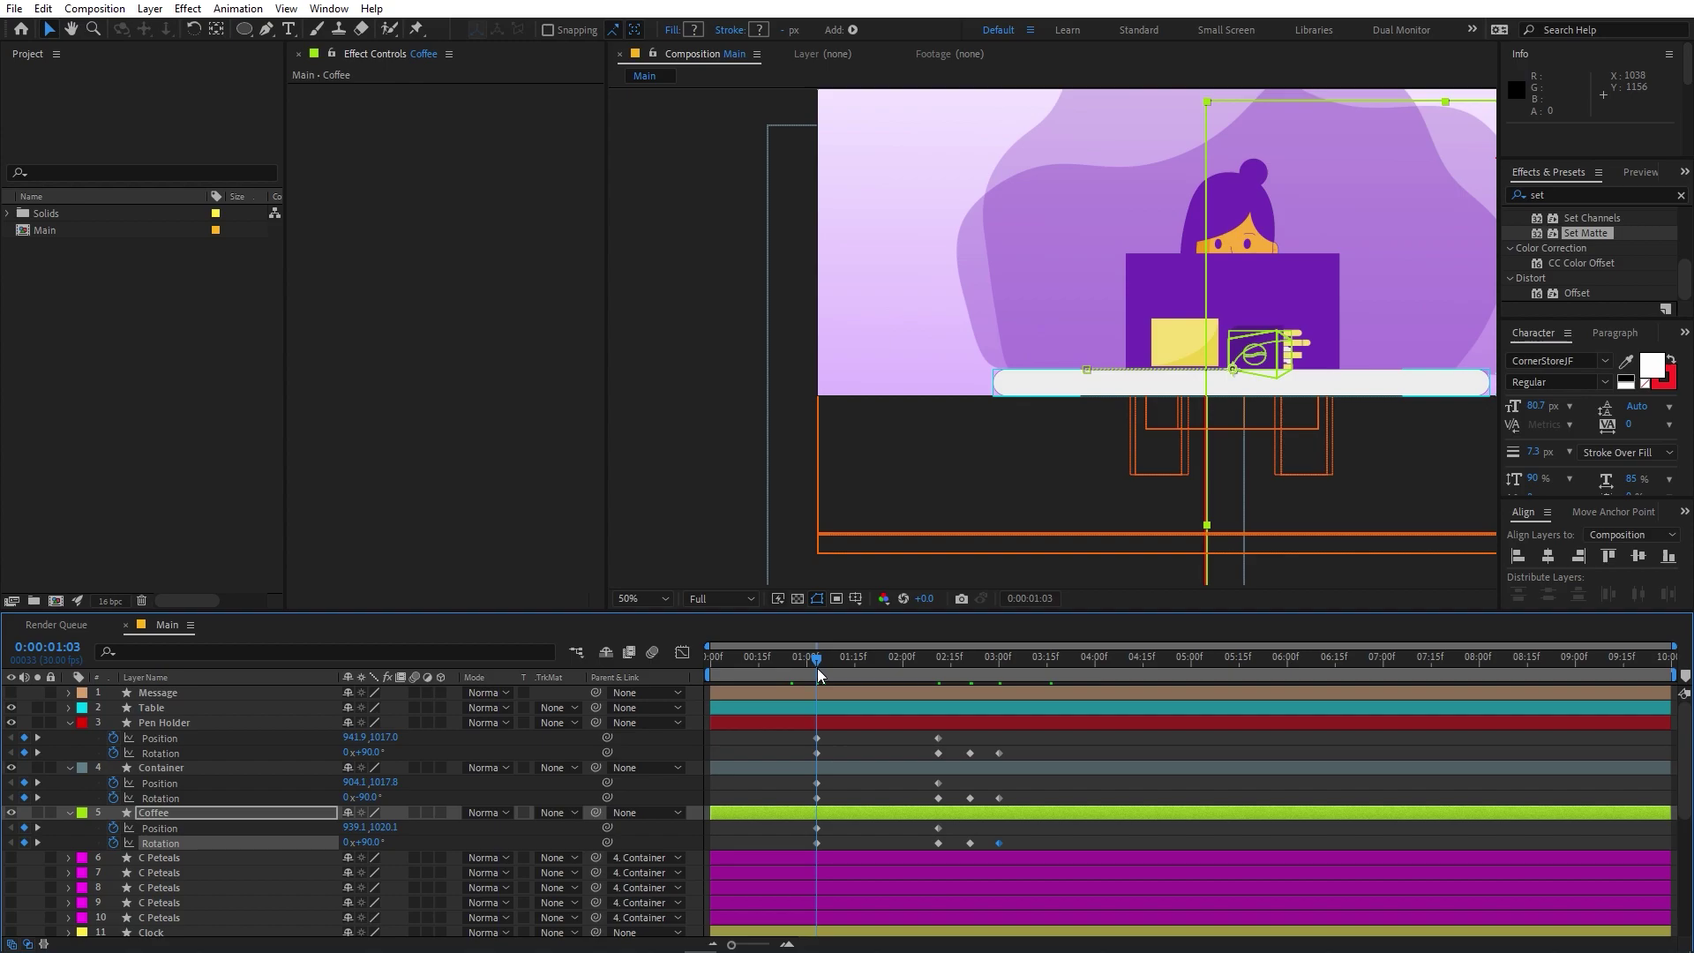
pyautogui.moveTo(1058, 744); pyautogui.dragTo(797, 842)
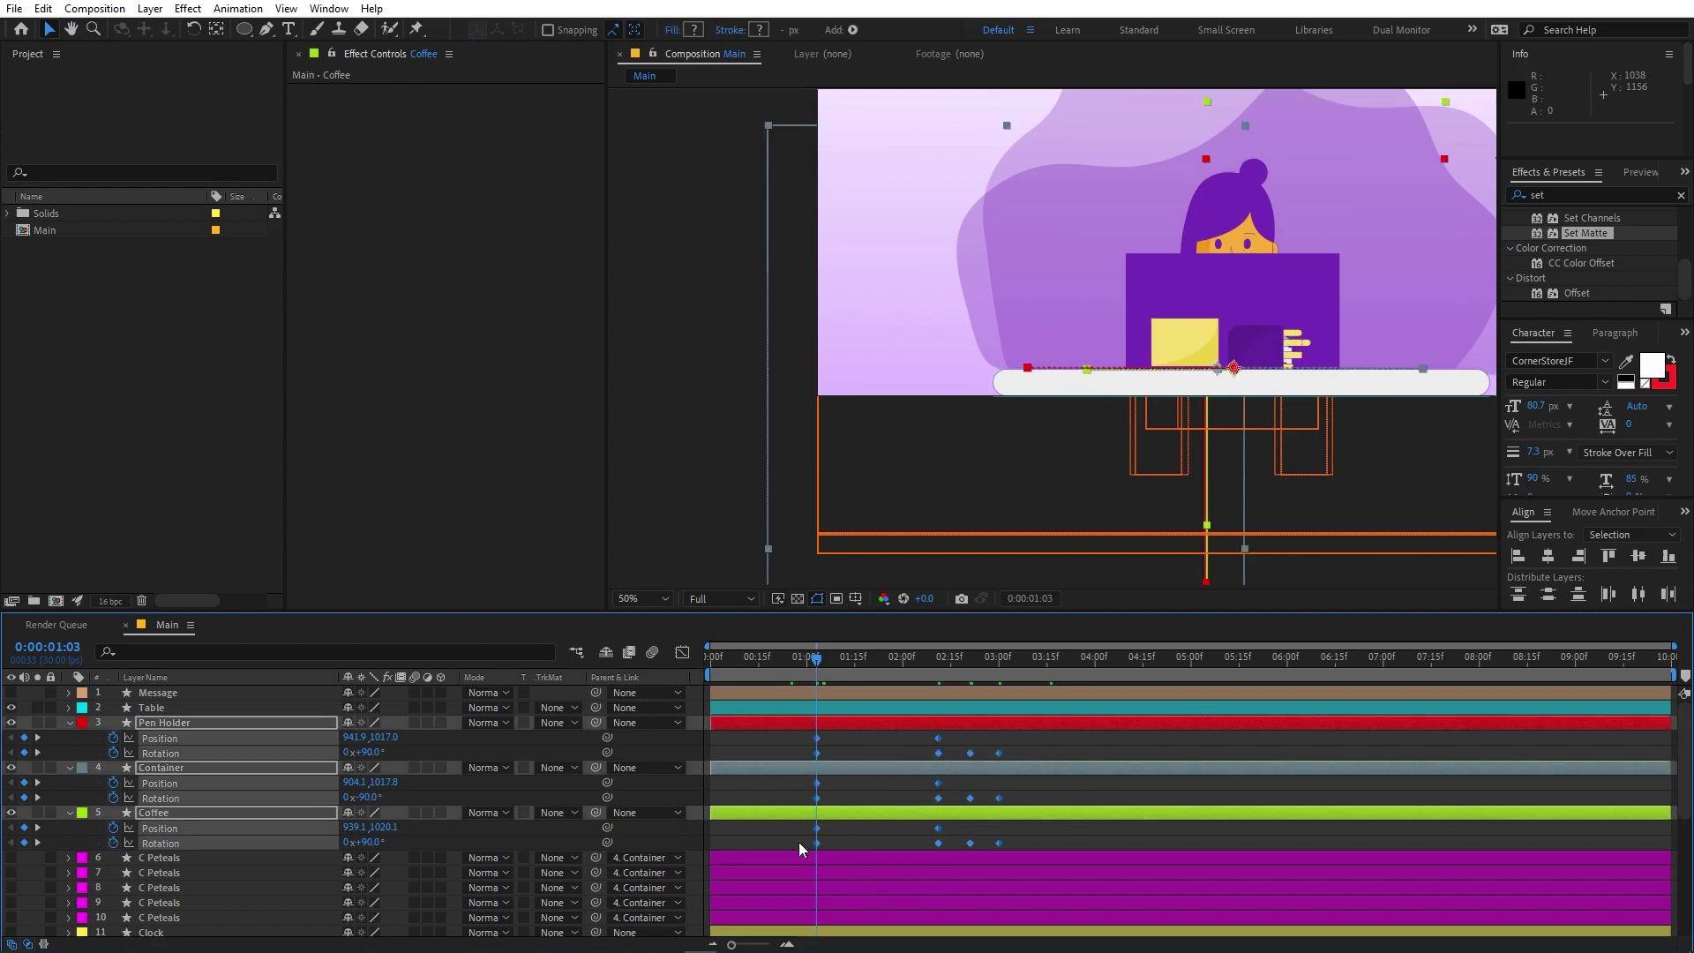
pyautogui.click(682, 653)
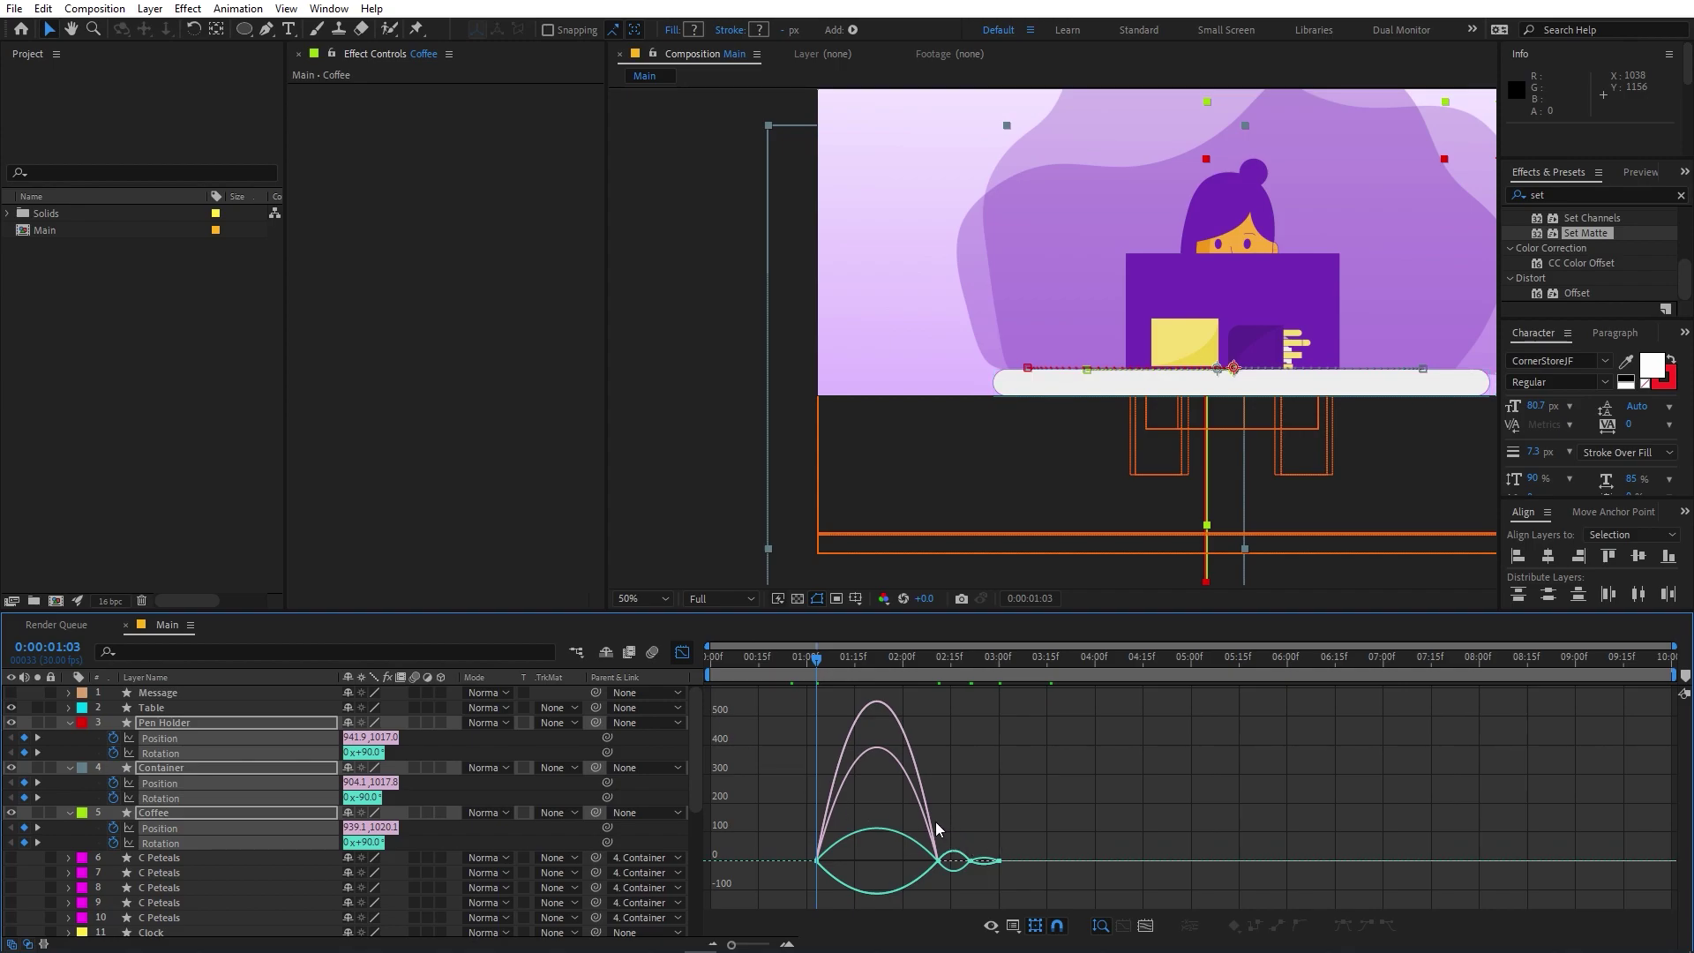
# Lengthen the first-swing easing handles of Pen Holder, Container and Coffee so their speed peaks early and settles gradually, and preview the motion
pyautogui.moveTo(752, 946); pyautogui.dragTo(759, 946)
pyautogui.moveTo(1014, 810); pyautogui.dragTo(1152, 878)
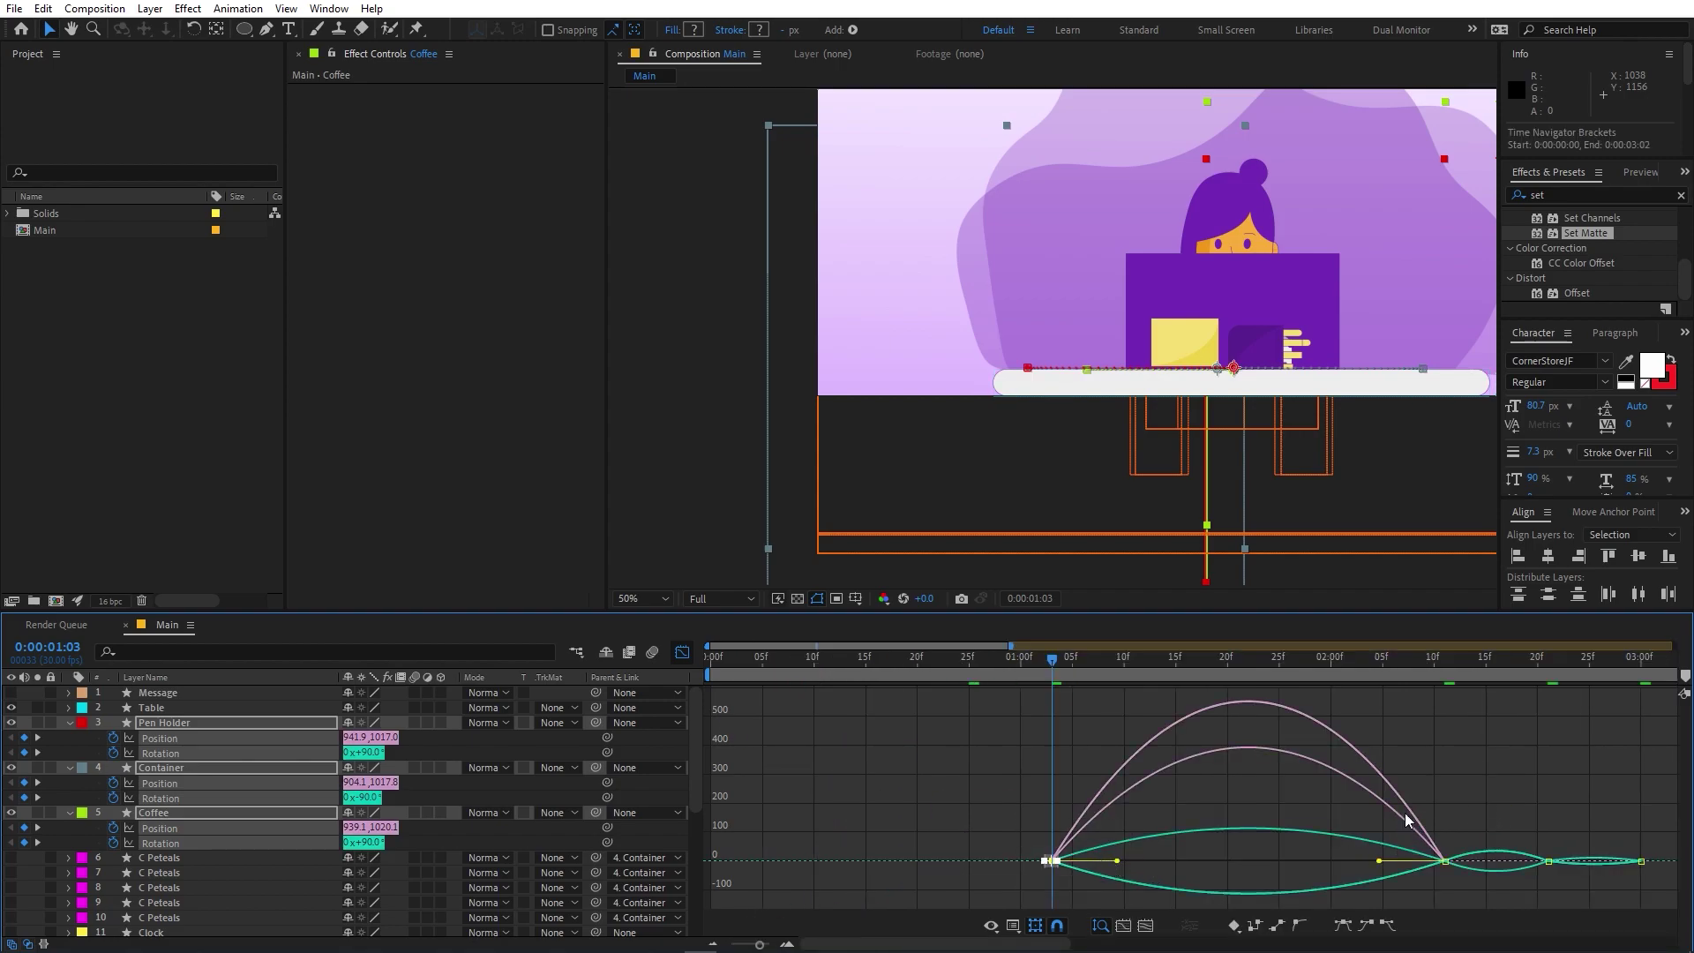
pyautogui.moveTo(1456, 770); pyautogui.dragTo(1247, 854)
pyautogui.moveTo(972, 813); pyautogui.dragTo(1099, 925)
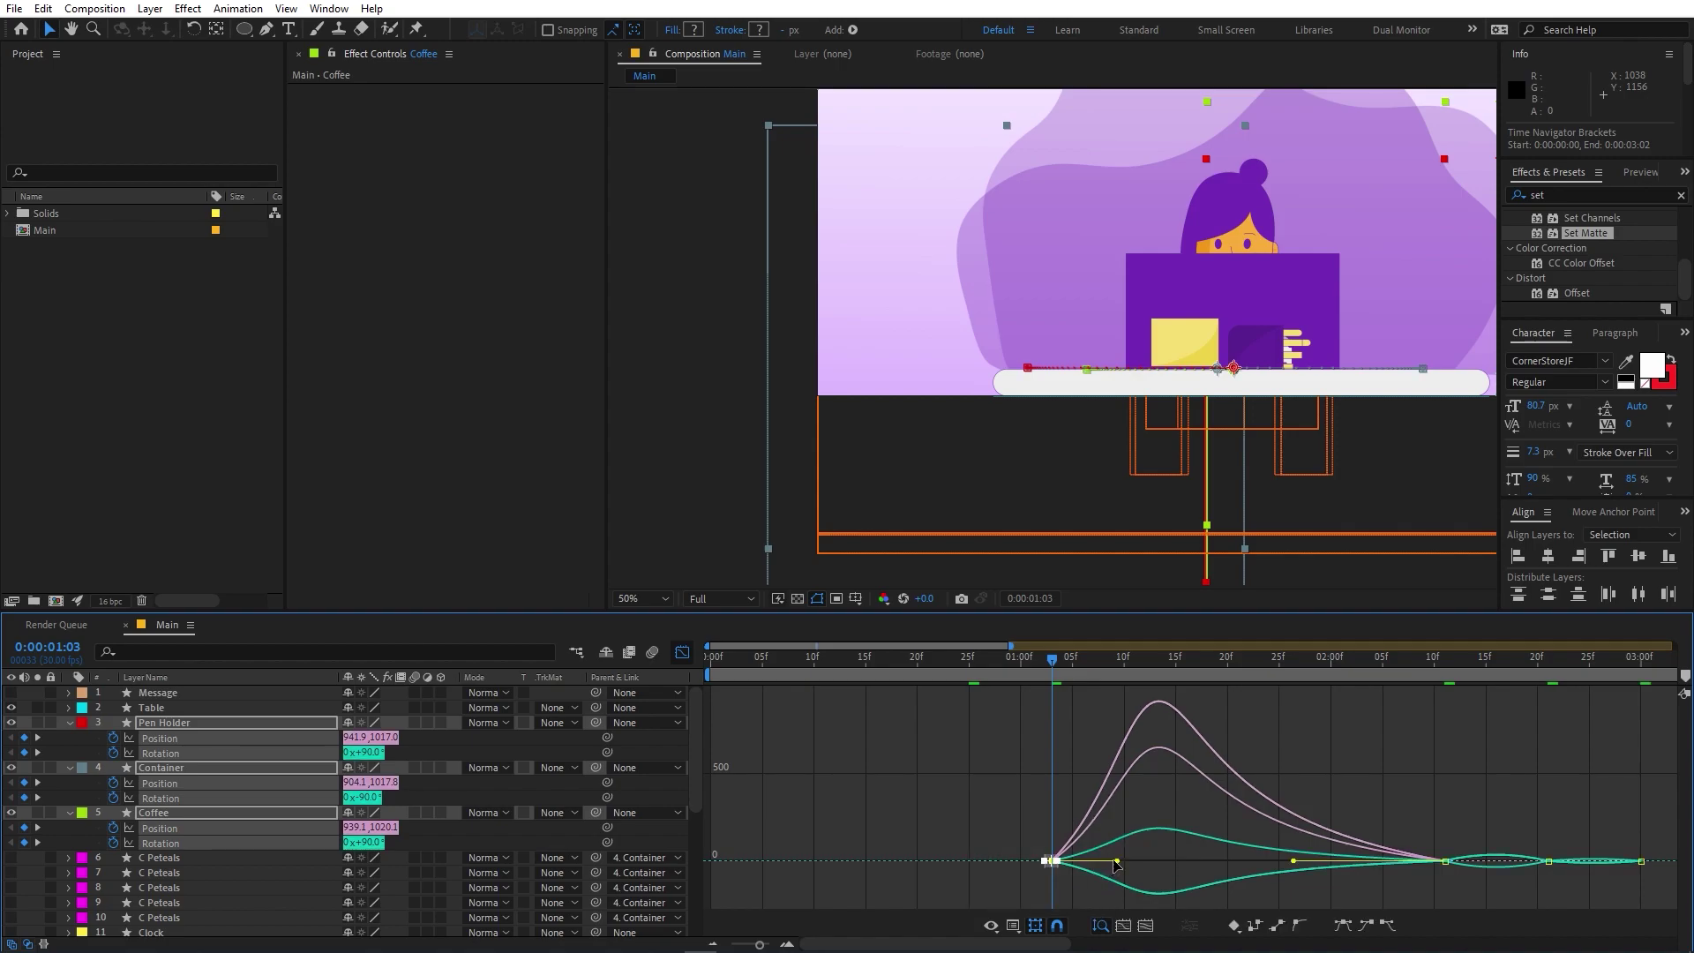
pyautogui.moveTo(1119, 860); pyautogui.dragTo(1138, 860)
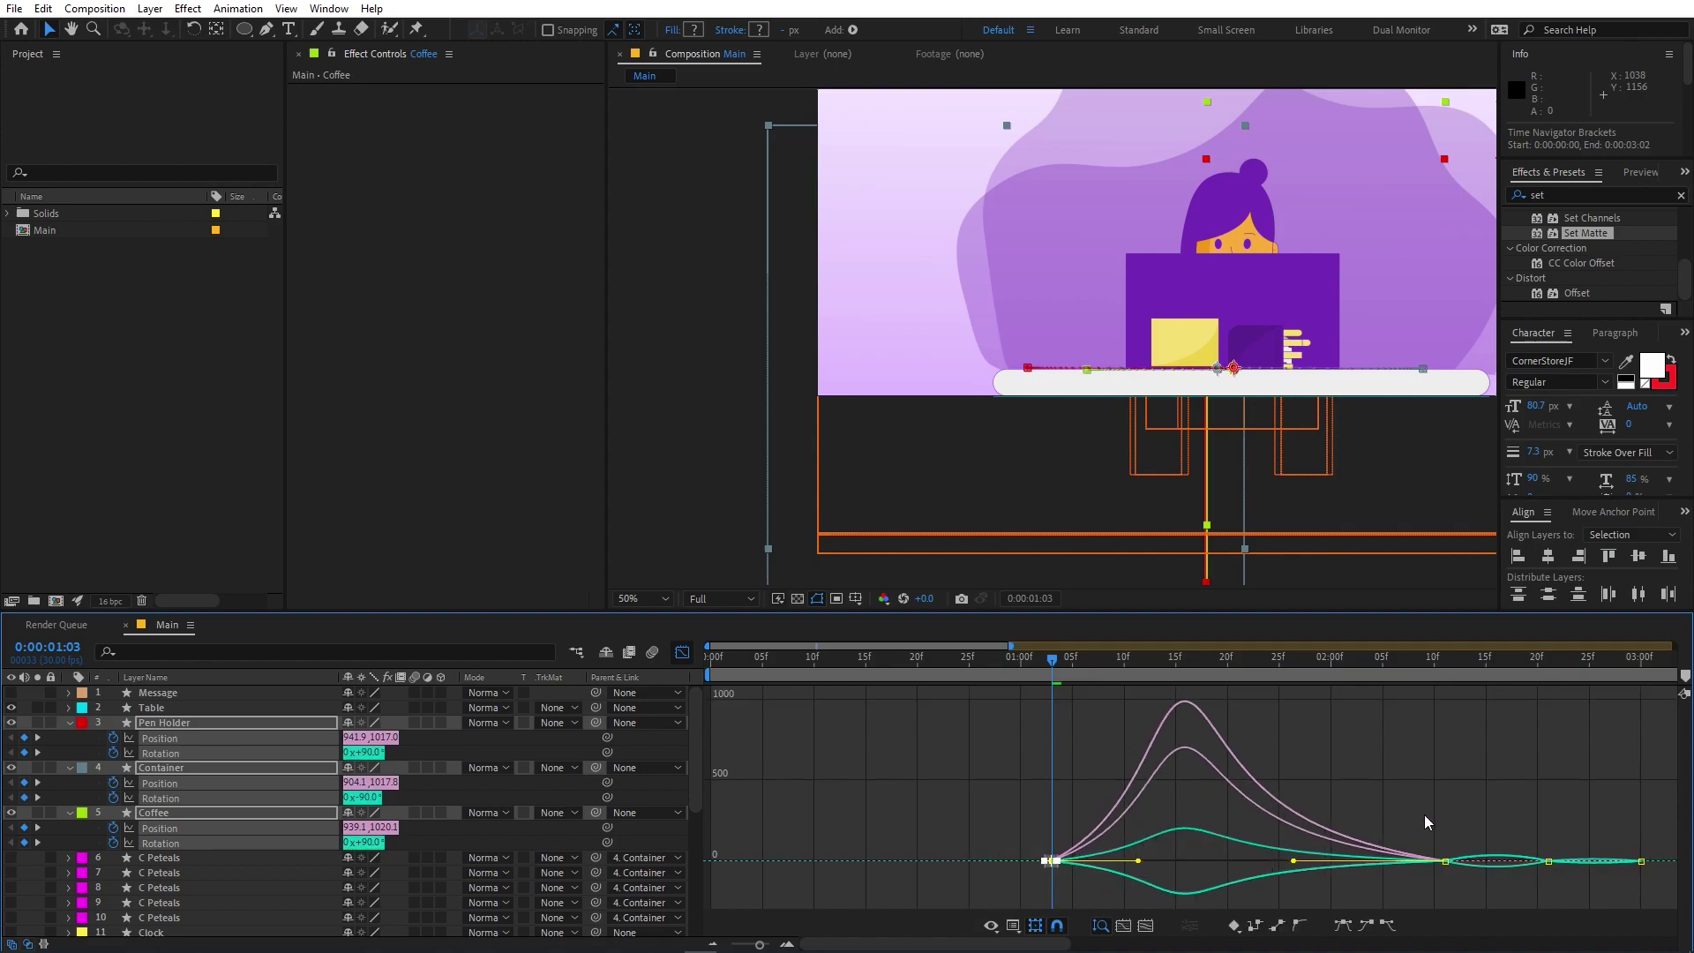
pyautogui.press('space')
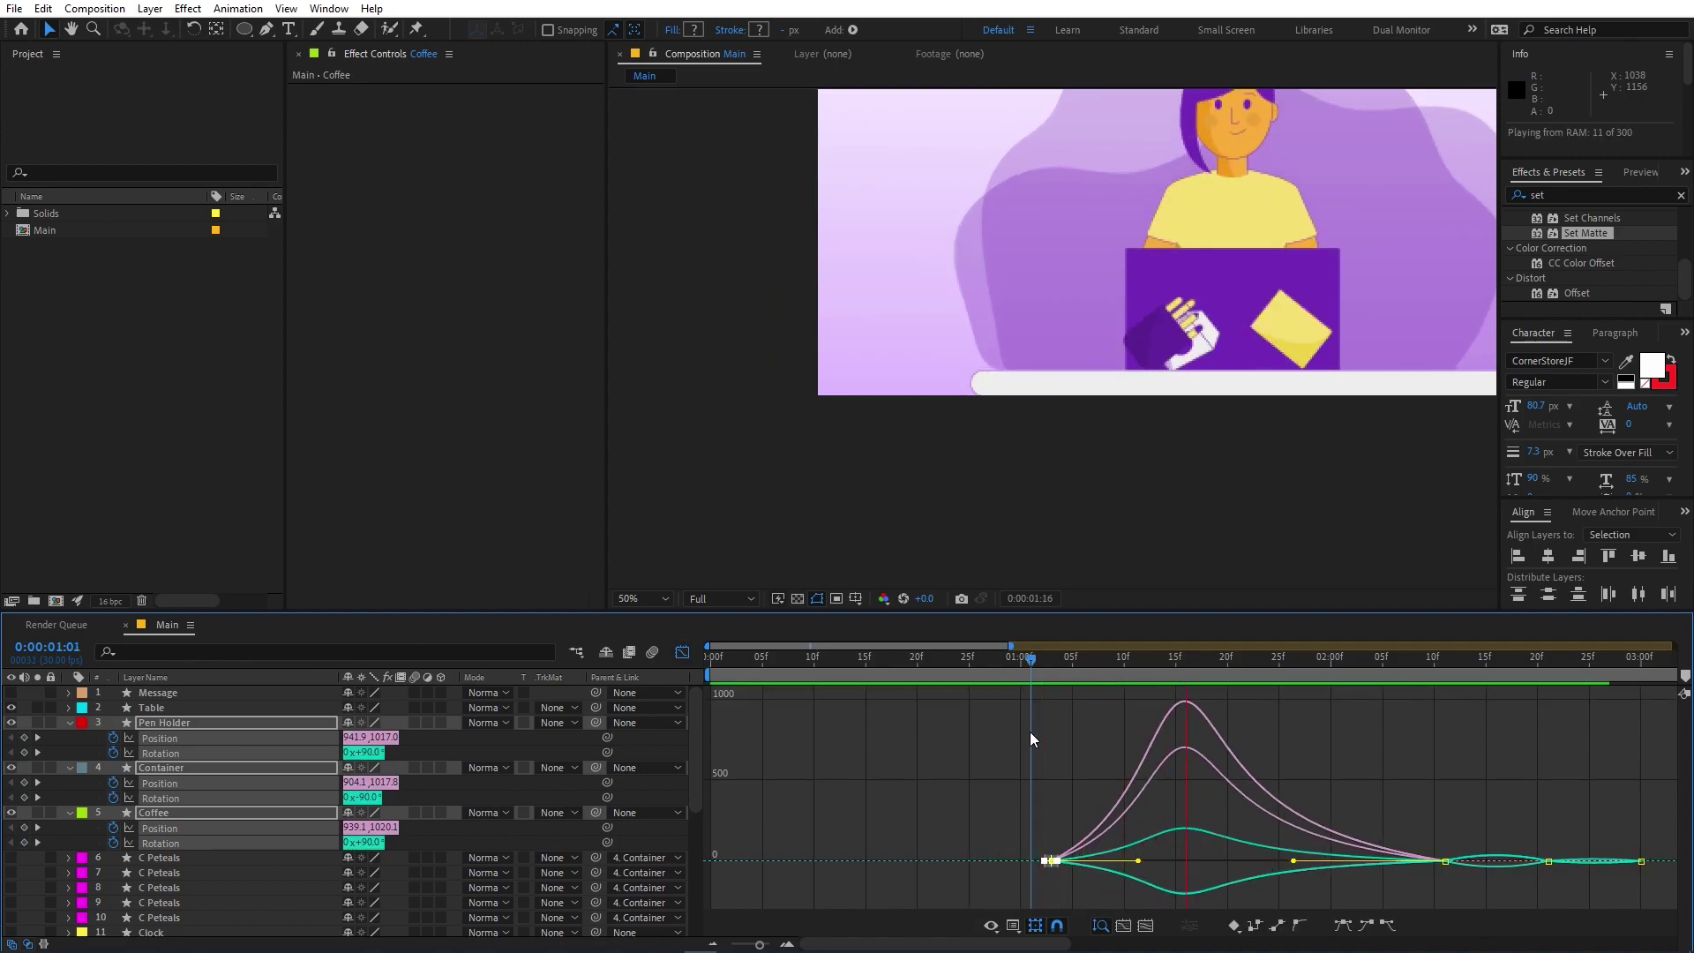
pyautogui.press('space')
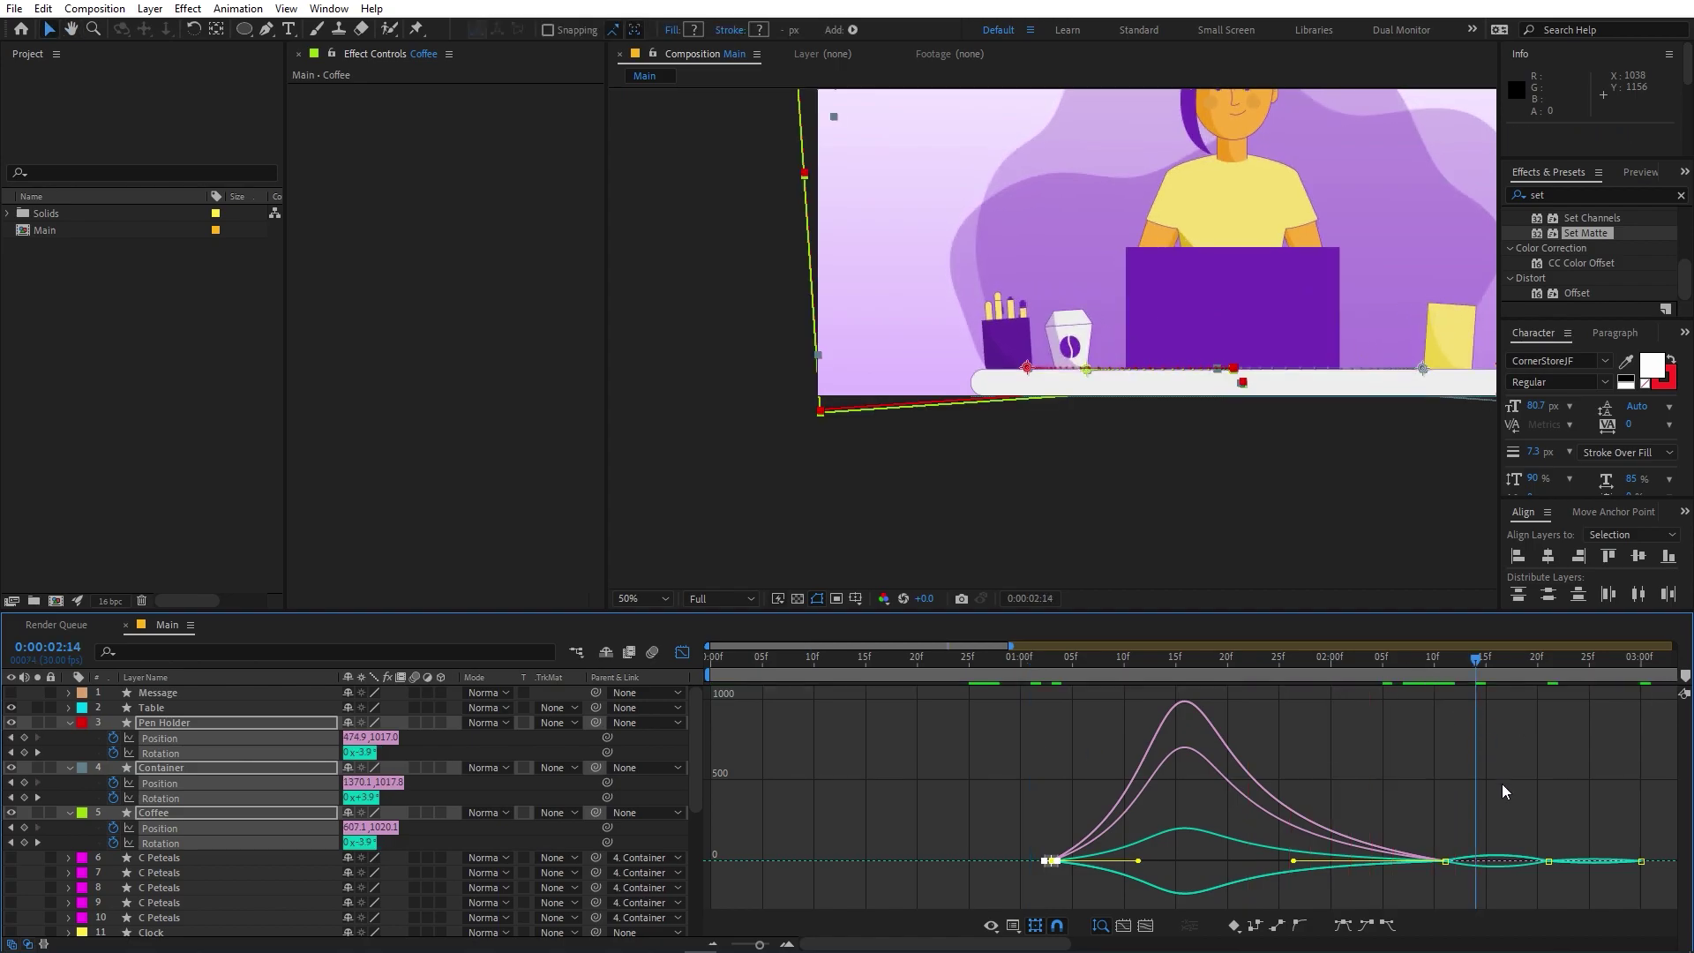
# Reshape Pen Holder's Rotation speed curve between 0:00:02:11 and 0:00:03:00, lengthening the outgoing handle at 0:00:02:11 and the final incoming handle
pyautogui.moveTo(760, 945); pyautogui.dragTo(770, 947)
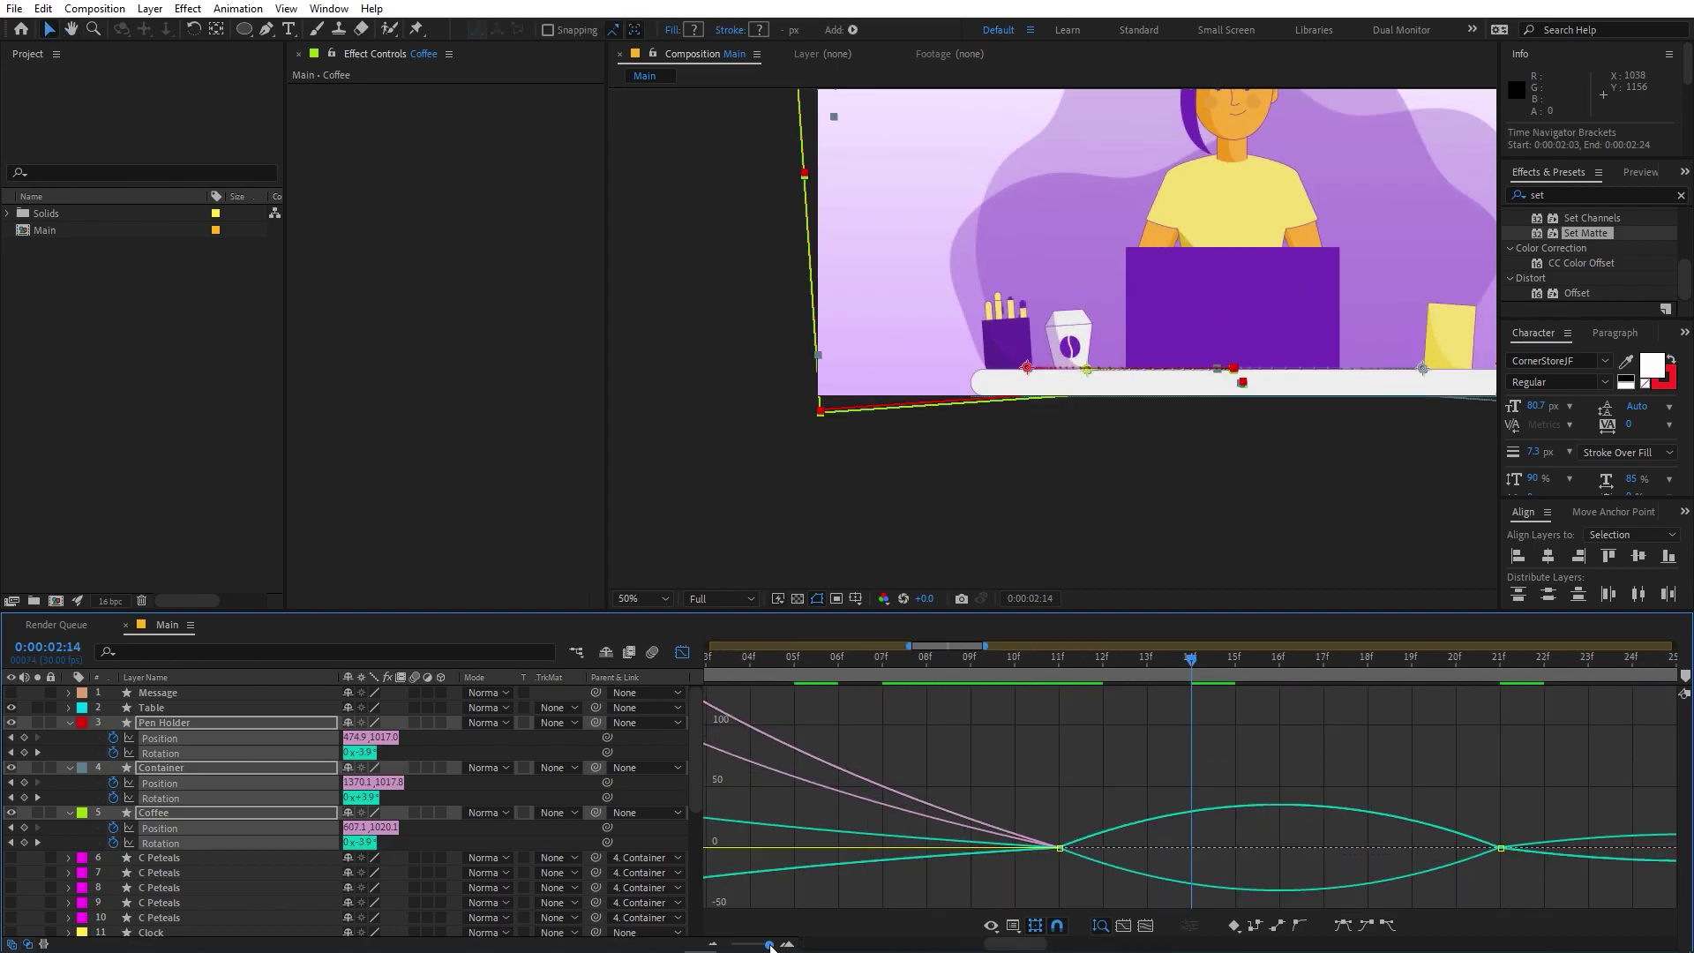
pyautogui.click(931, 806)
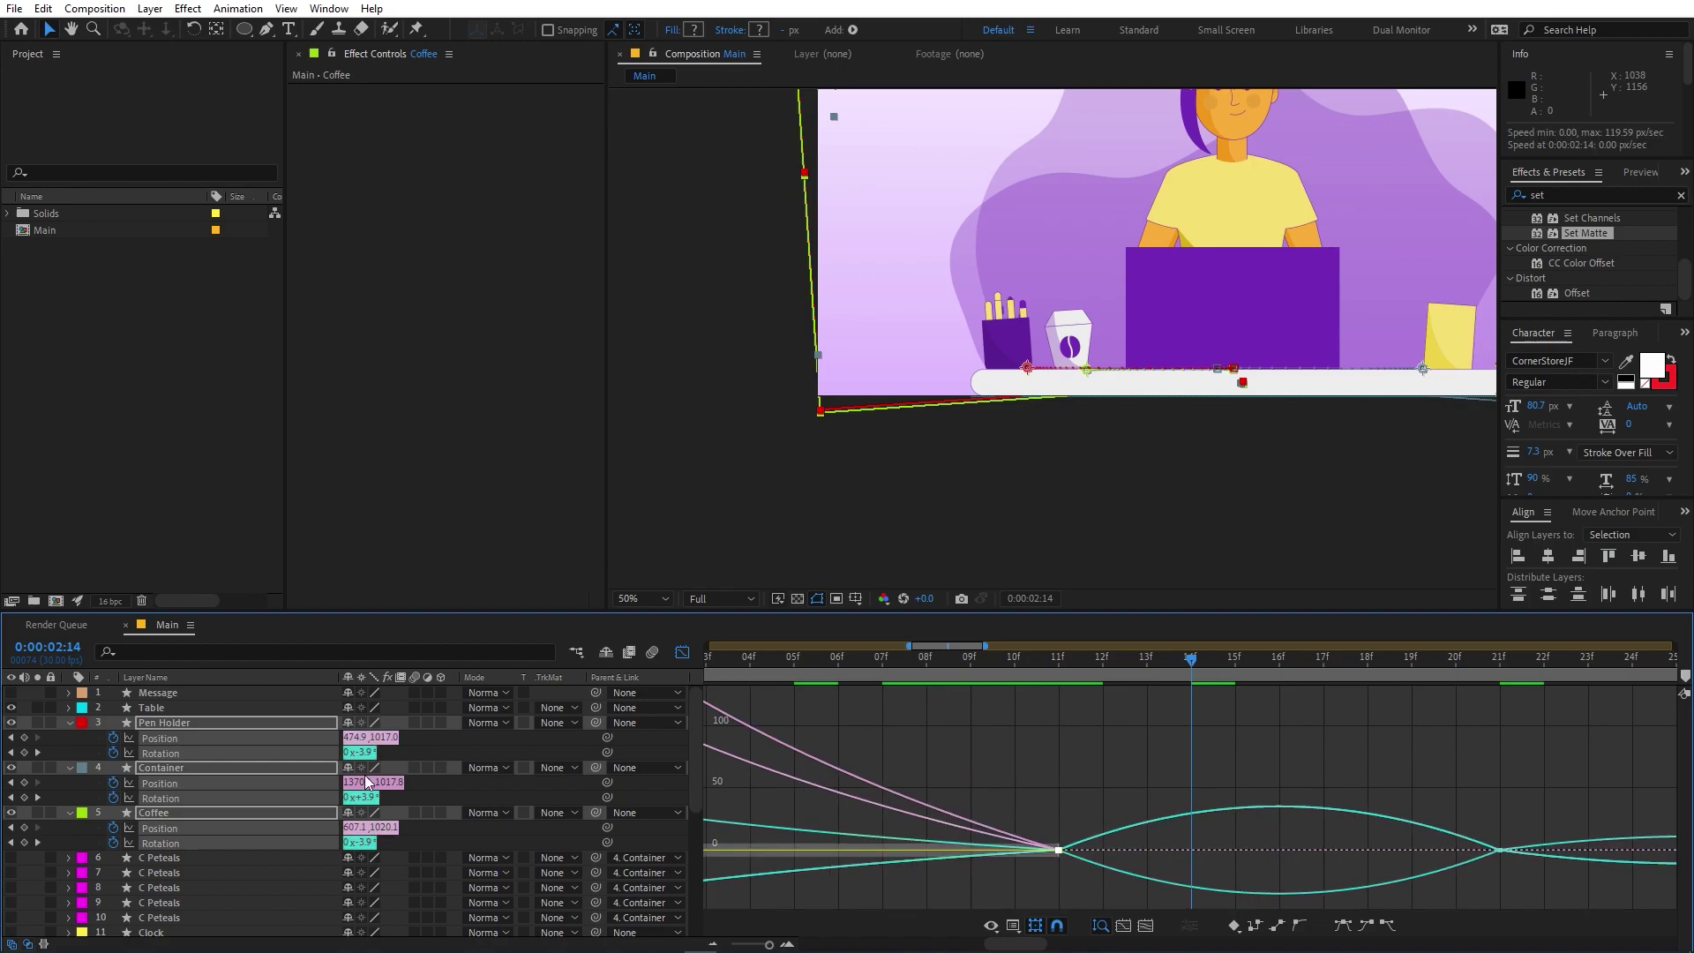
pyautogui.click(441, 748)
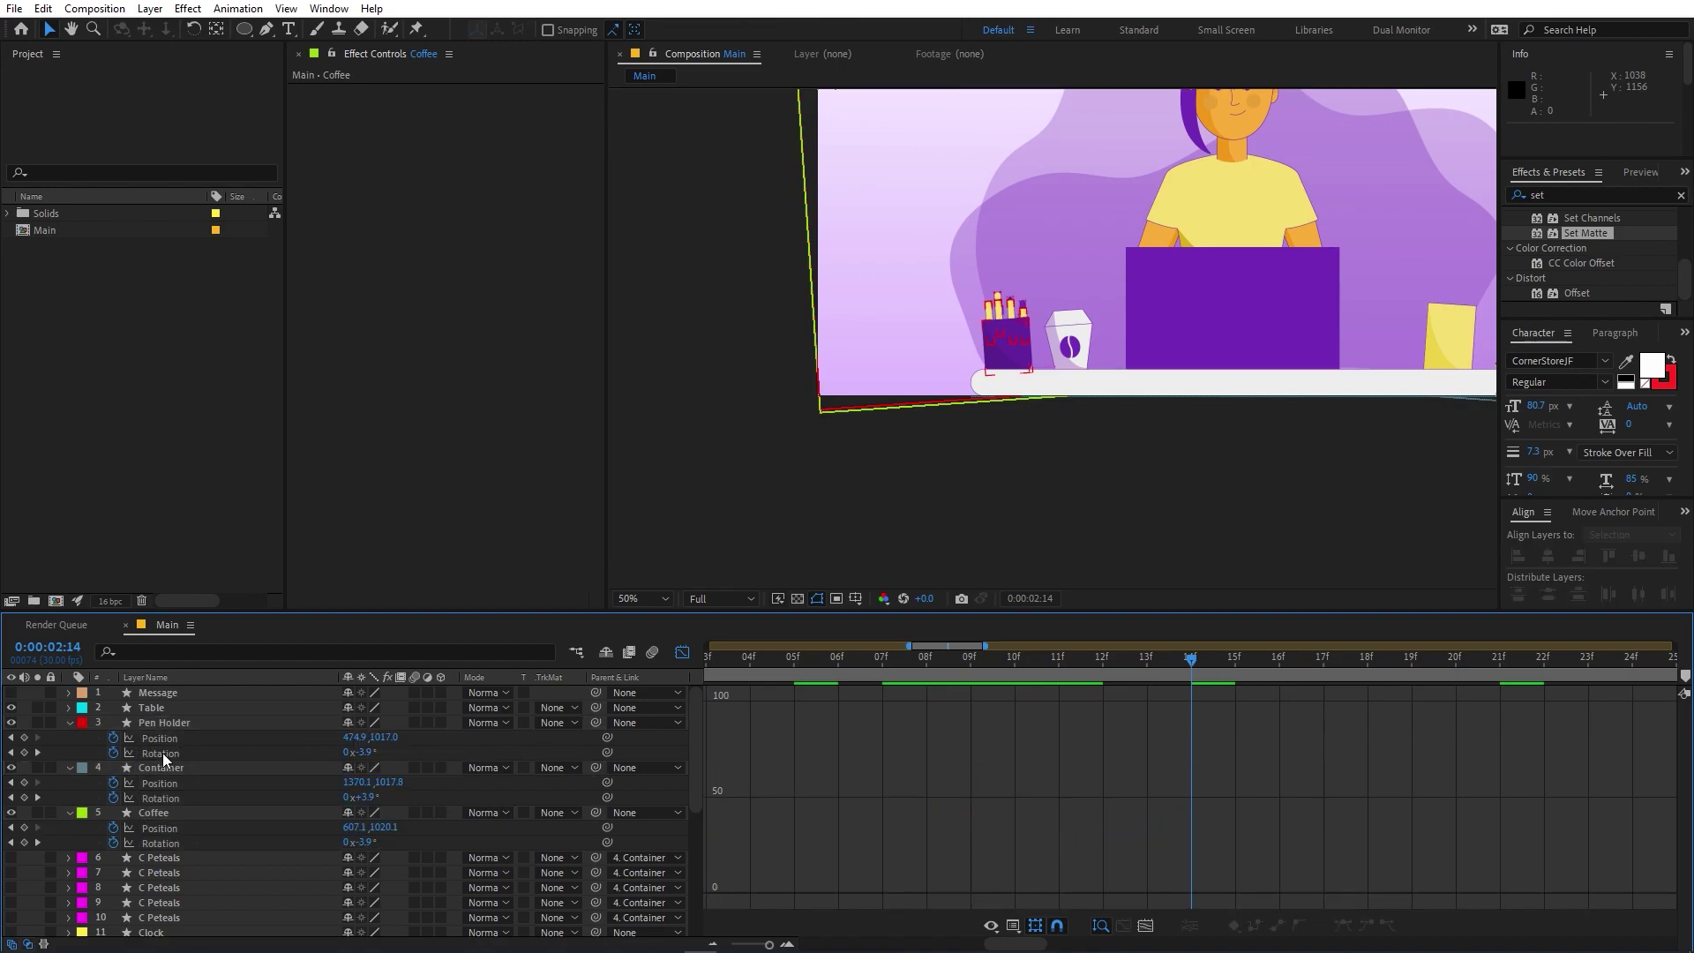
pyautogui.click(163, 753)
pyautogui.click(1059, 813)
pyautogui.moveTo(1136, 813); pyautogui.dragTo(1189, 818)
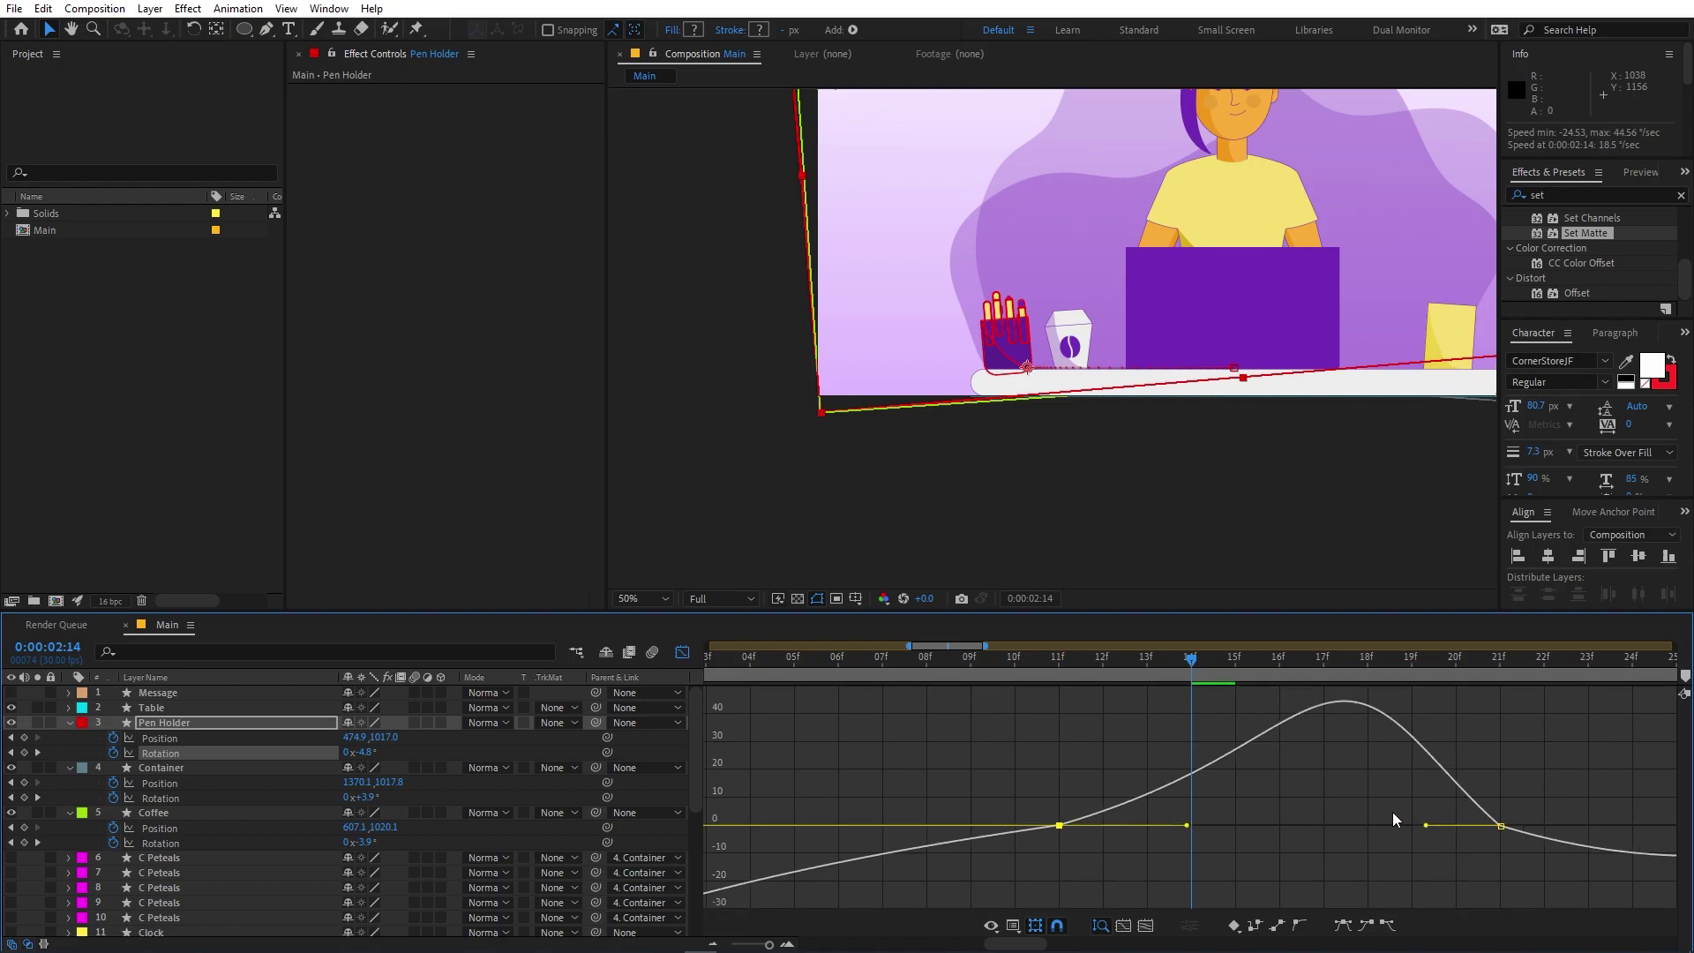
pyautogui.moveTo(1427, 827); pyautogui.dragTo(1412, 831)
pyautogui.hscroll(3, 1442, 808)
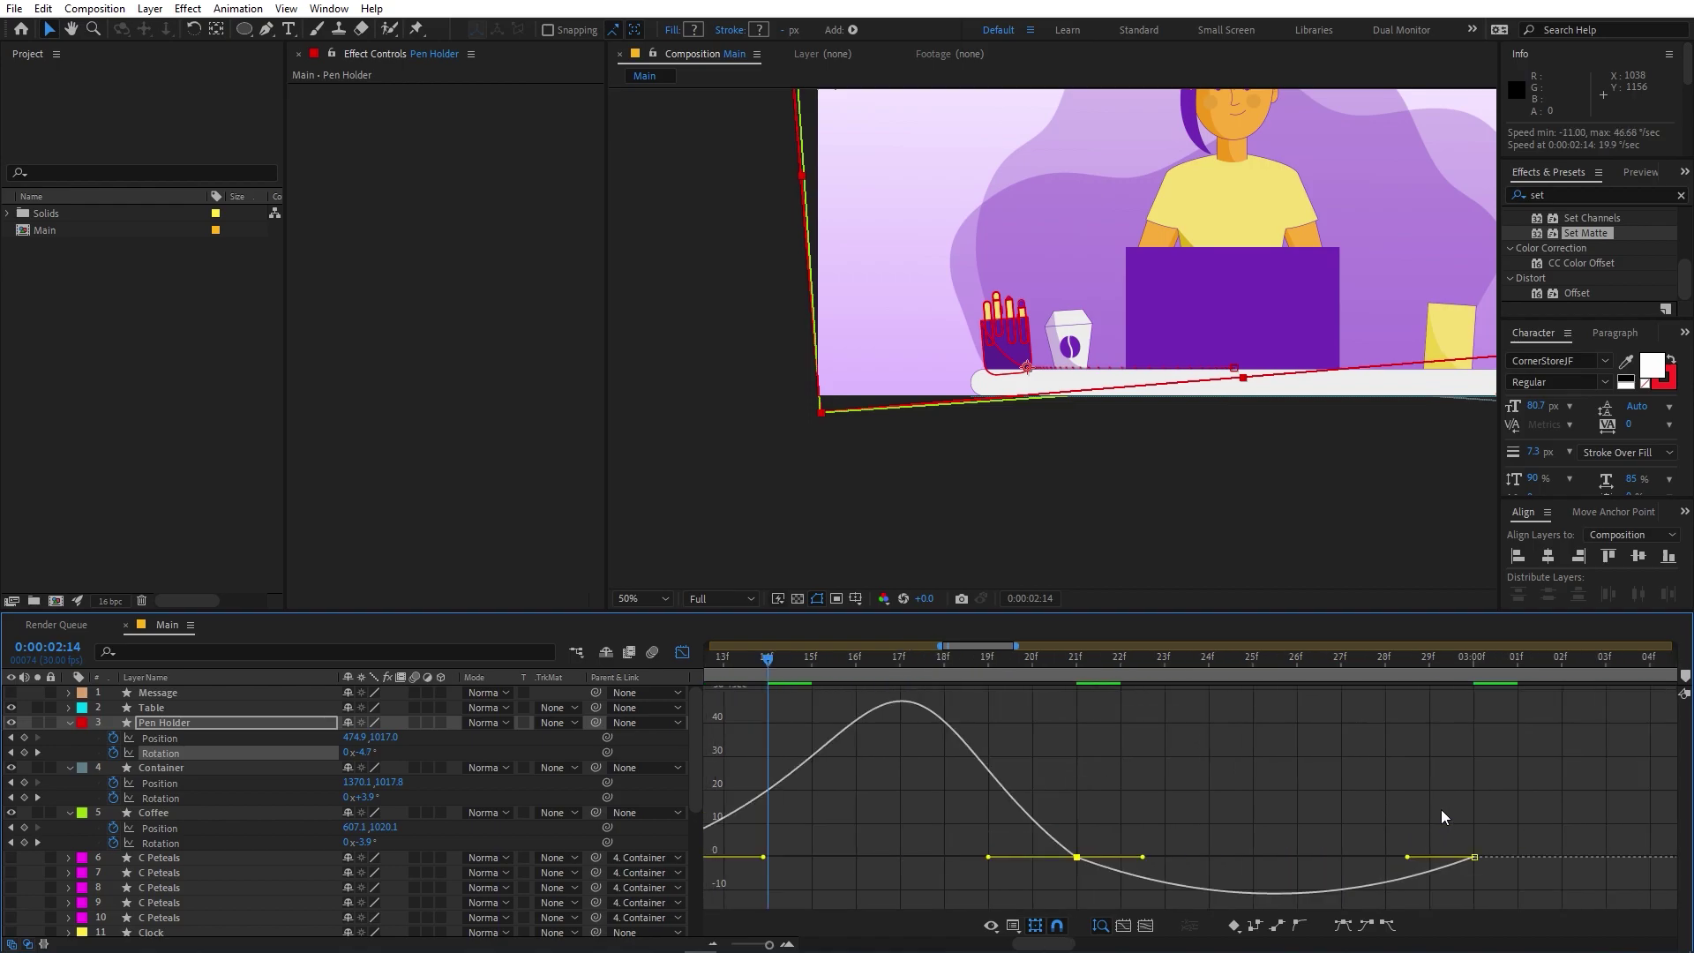
pyautogui.moveTo(1410, 858); pyautogui.dragTo(1343, 858)
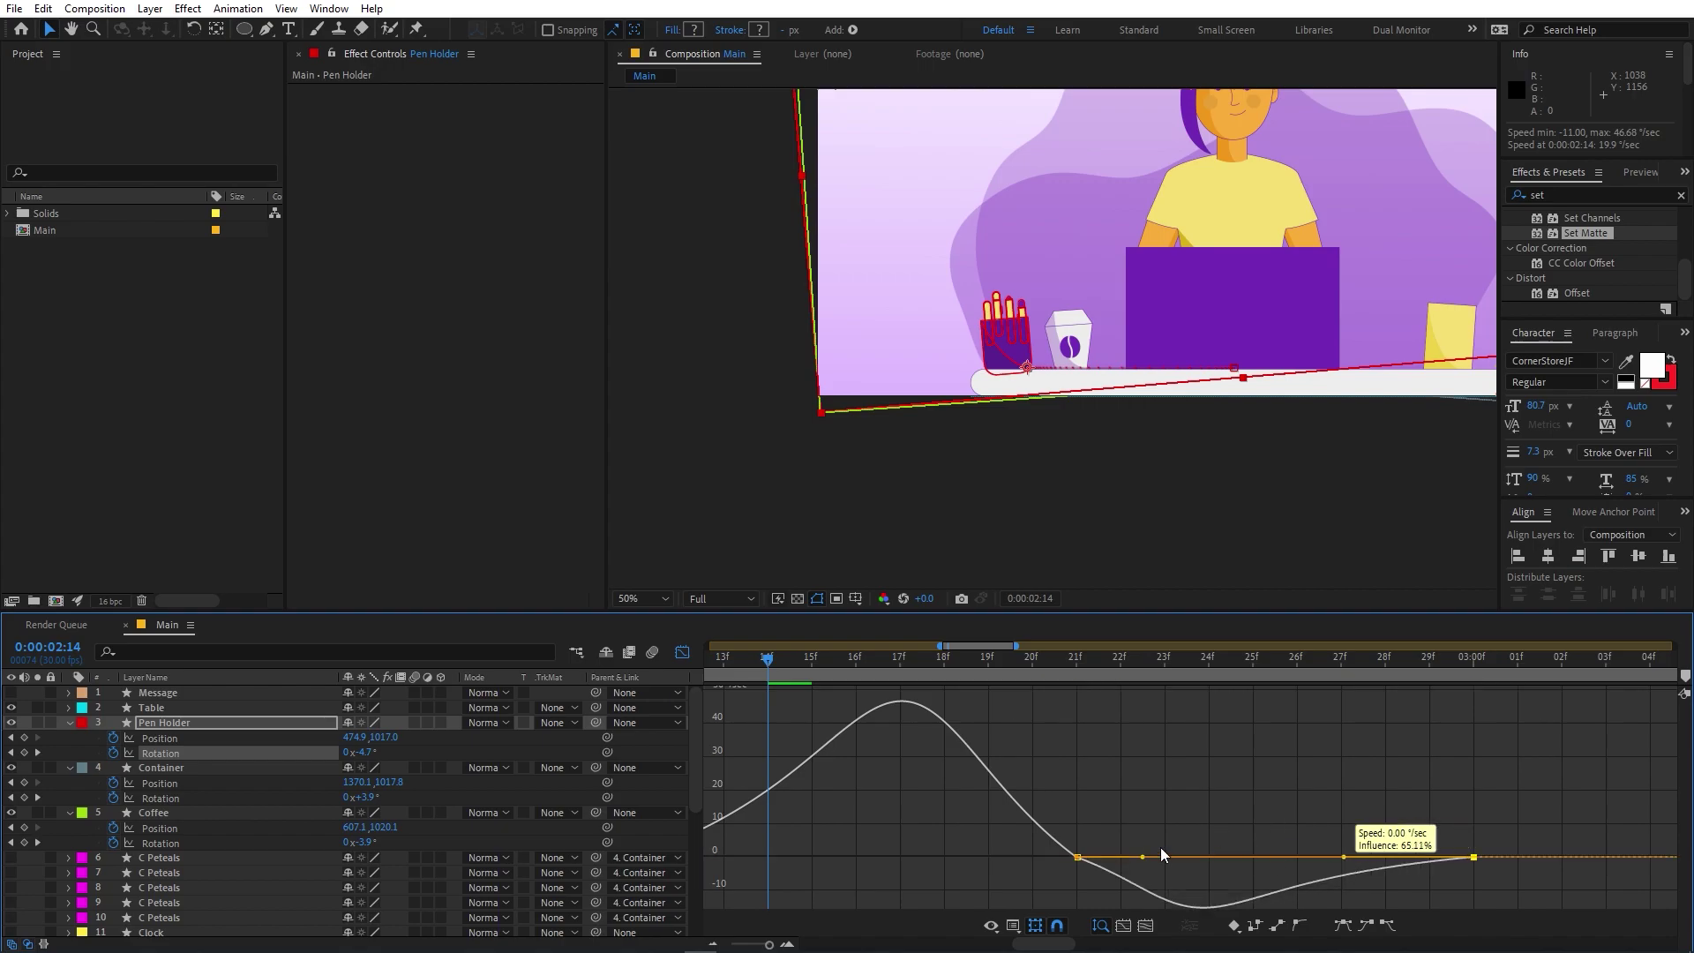
pyautogui.moveTo(1145, 846); pyautogui.dragTo(1127, 845)
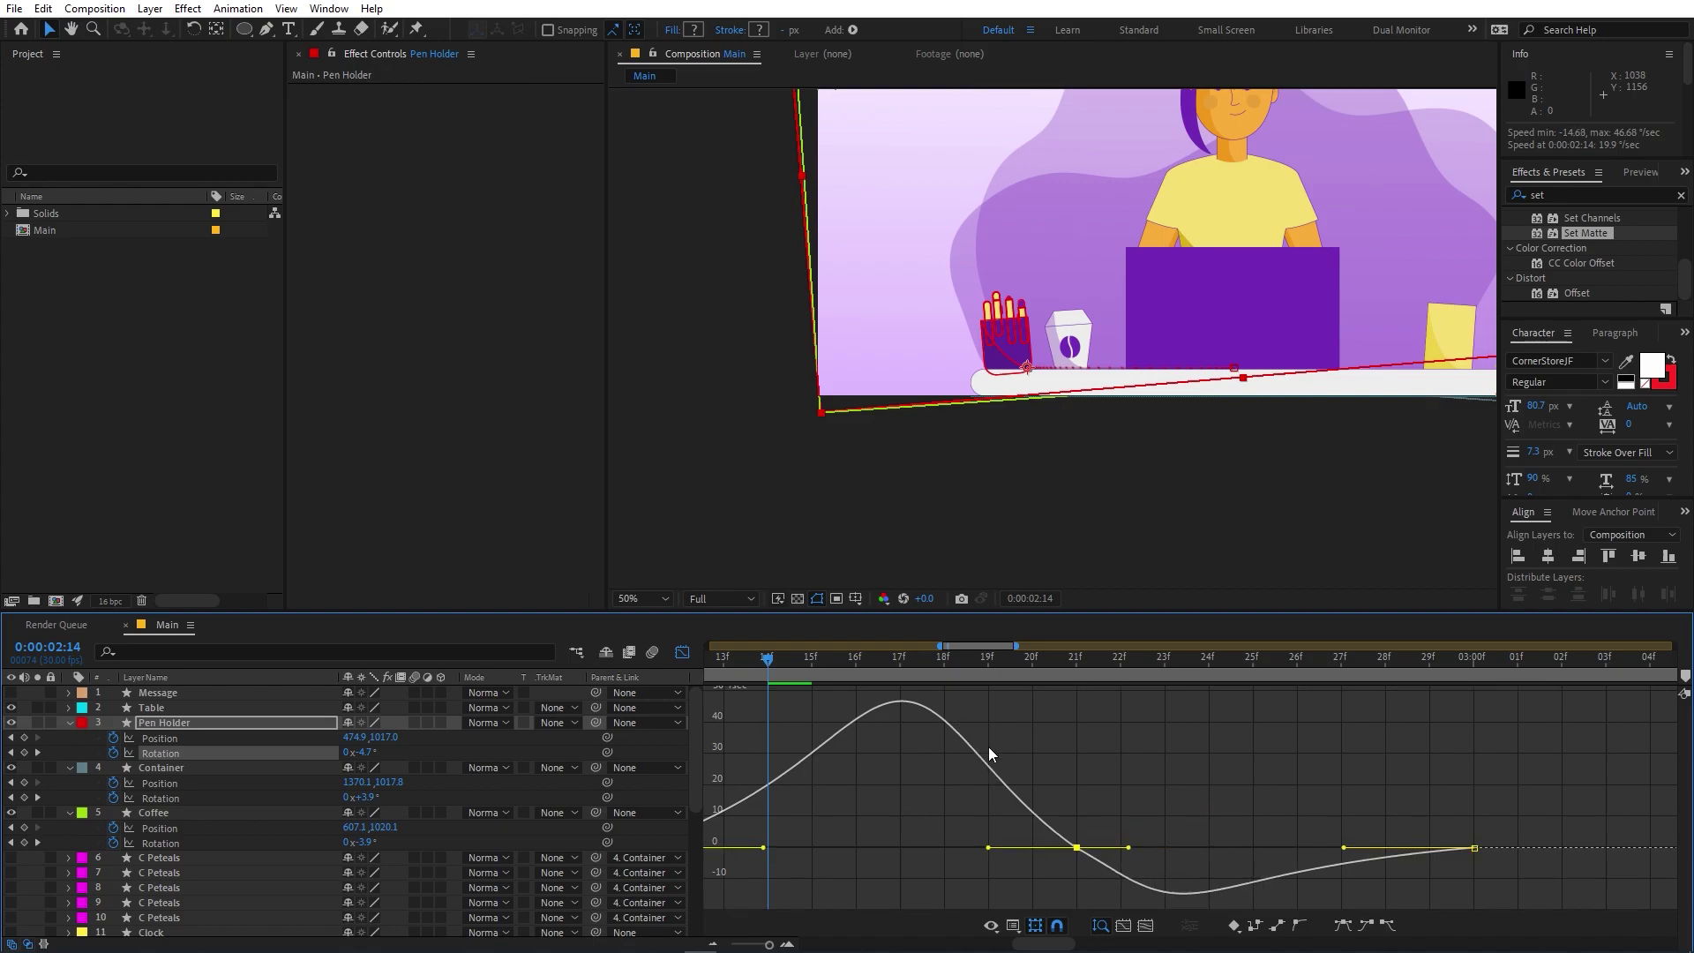
# Preview the Pen Holder's adjusted wobble over the whole entrance
pyautogui.press(';')
pyautogui.press('space')
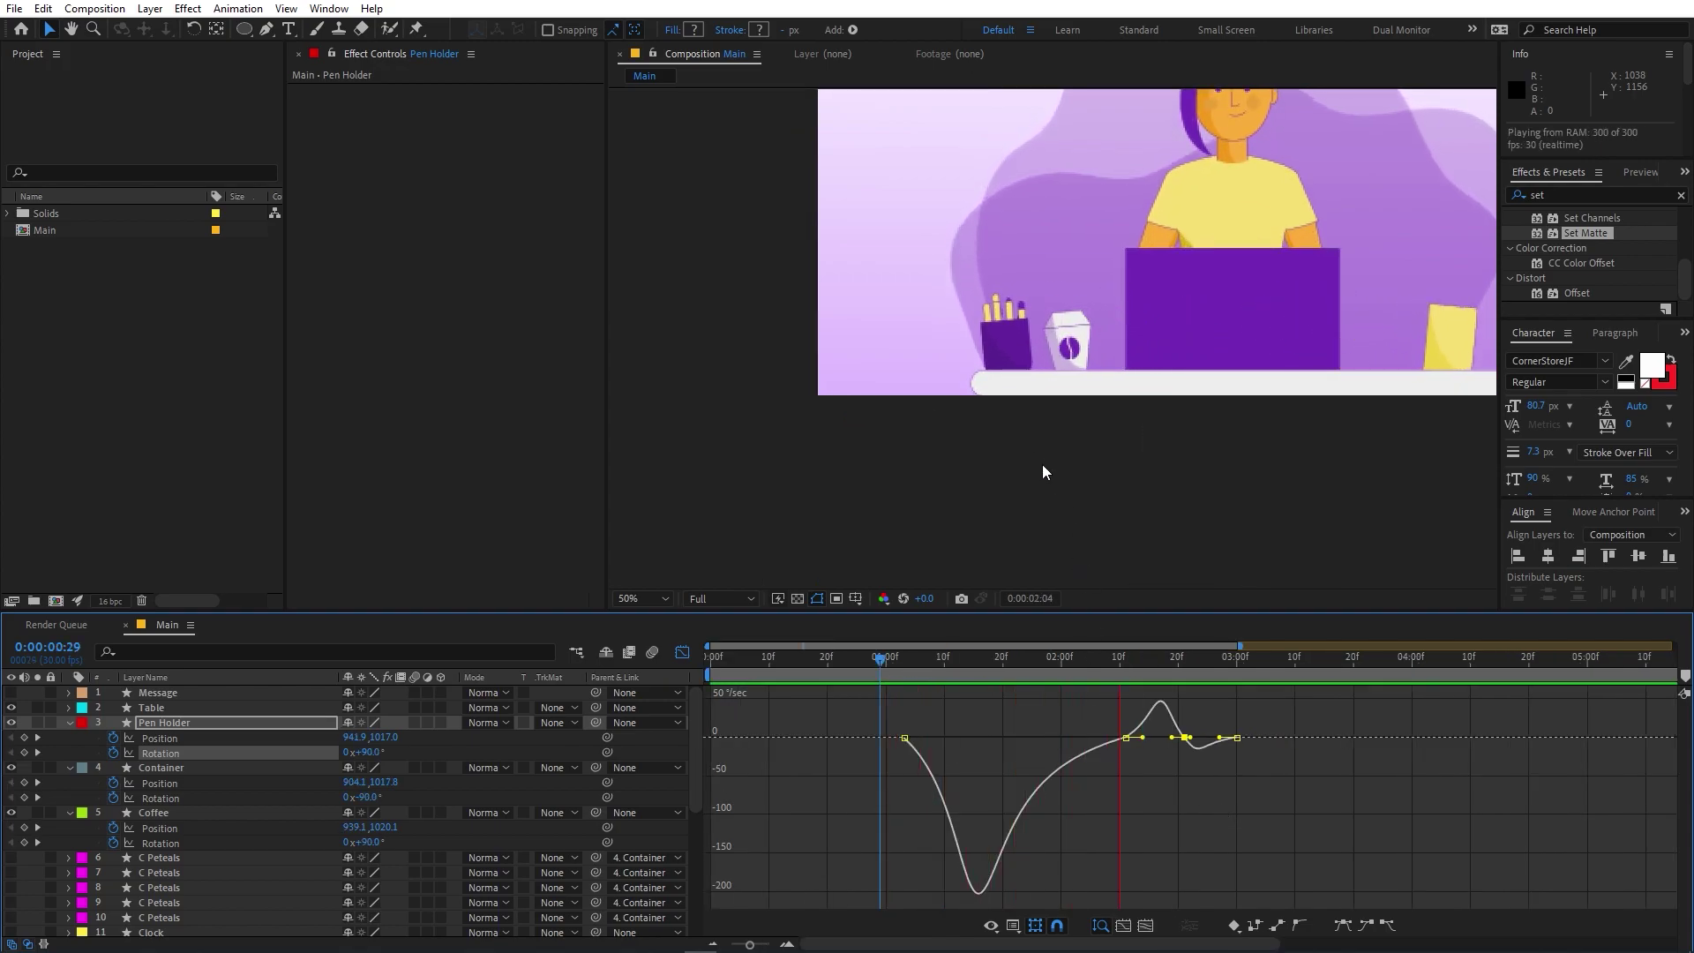
pyautogui.press('space')
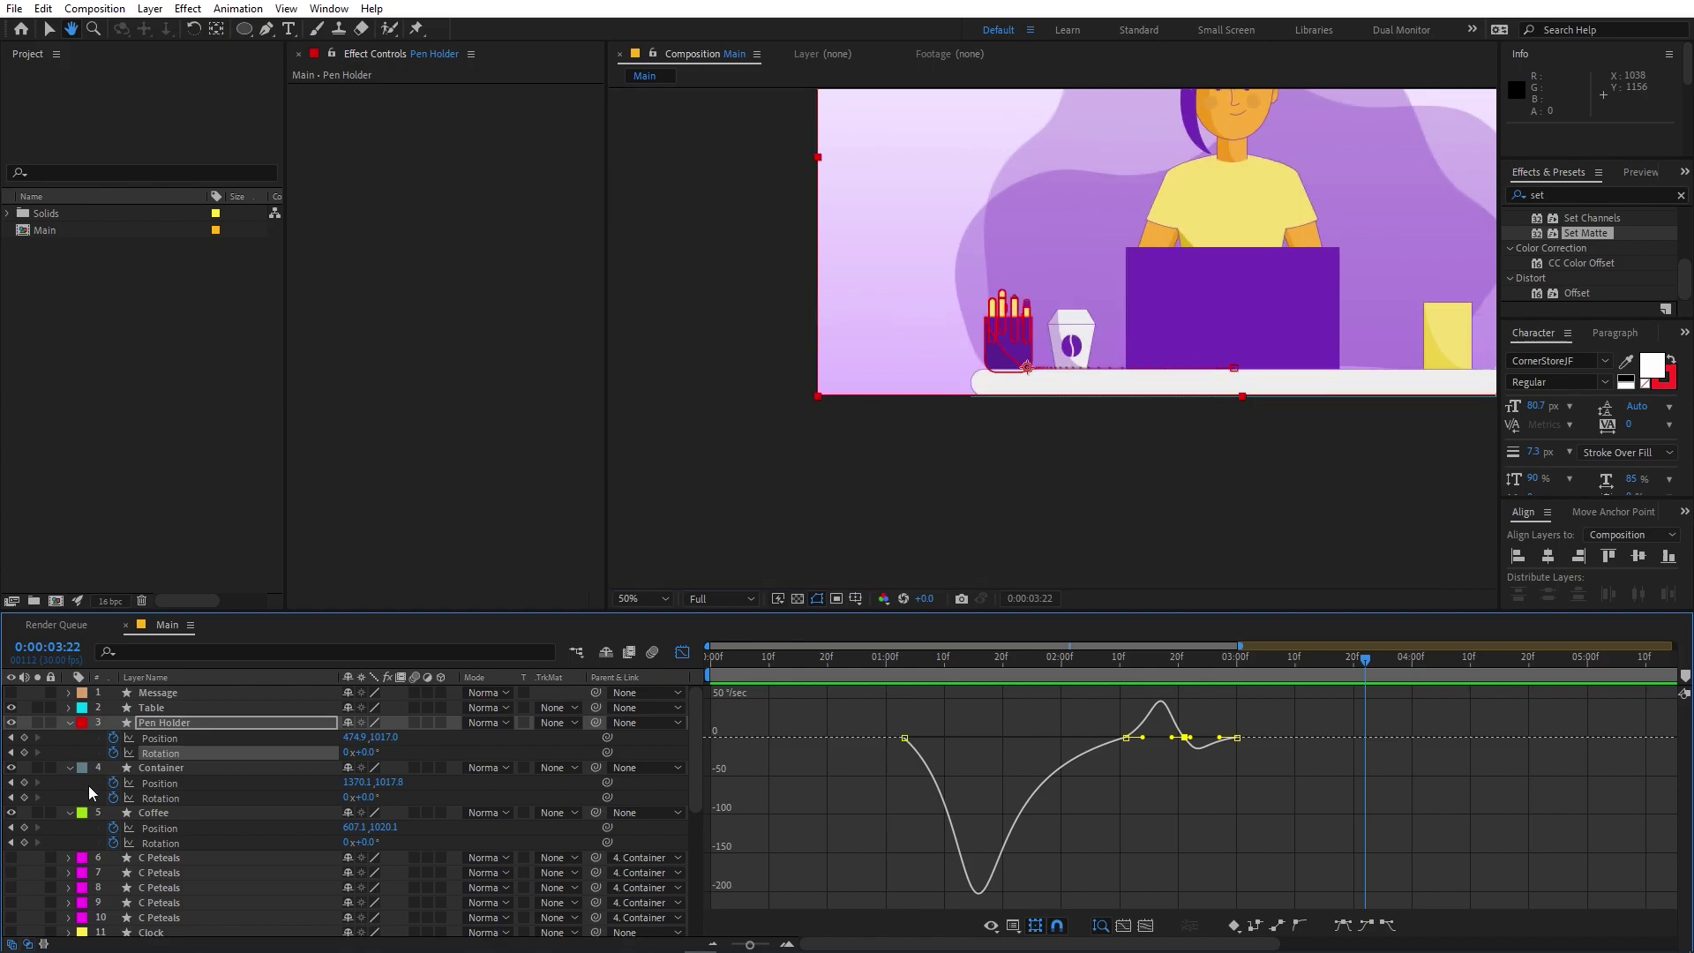
# Reshape Container's Rotation speed curve with longer easing handles at 0:00:02:11 and 0:00:03:00
pyautogui.click(172, 799)
pyautogui.scroll(5, 1152, 861)
pyautogui.click(939, 752)
pyautogui.moveTo(999, 777)
pyautogui.mouseDown()
pyautogui.moveTo(1073, 786)
pyautogui.moveTo(1012, 766)
pyautogui.mouseUp()
pyautogui.moveTo(1396, 760); pyautogui.dragTo(1379, 764)
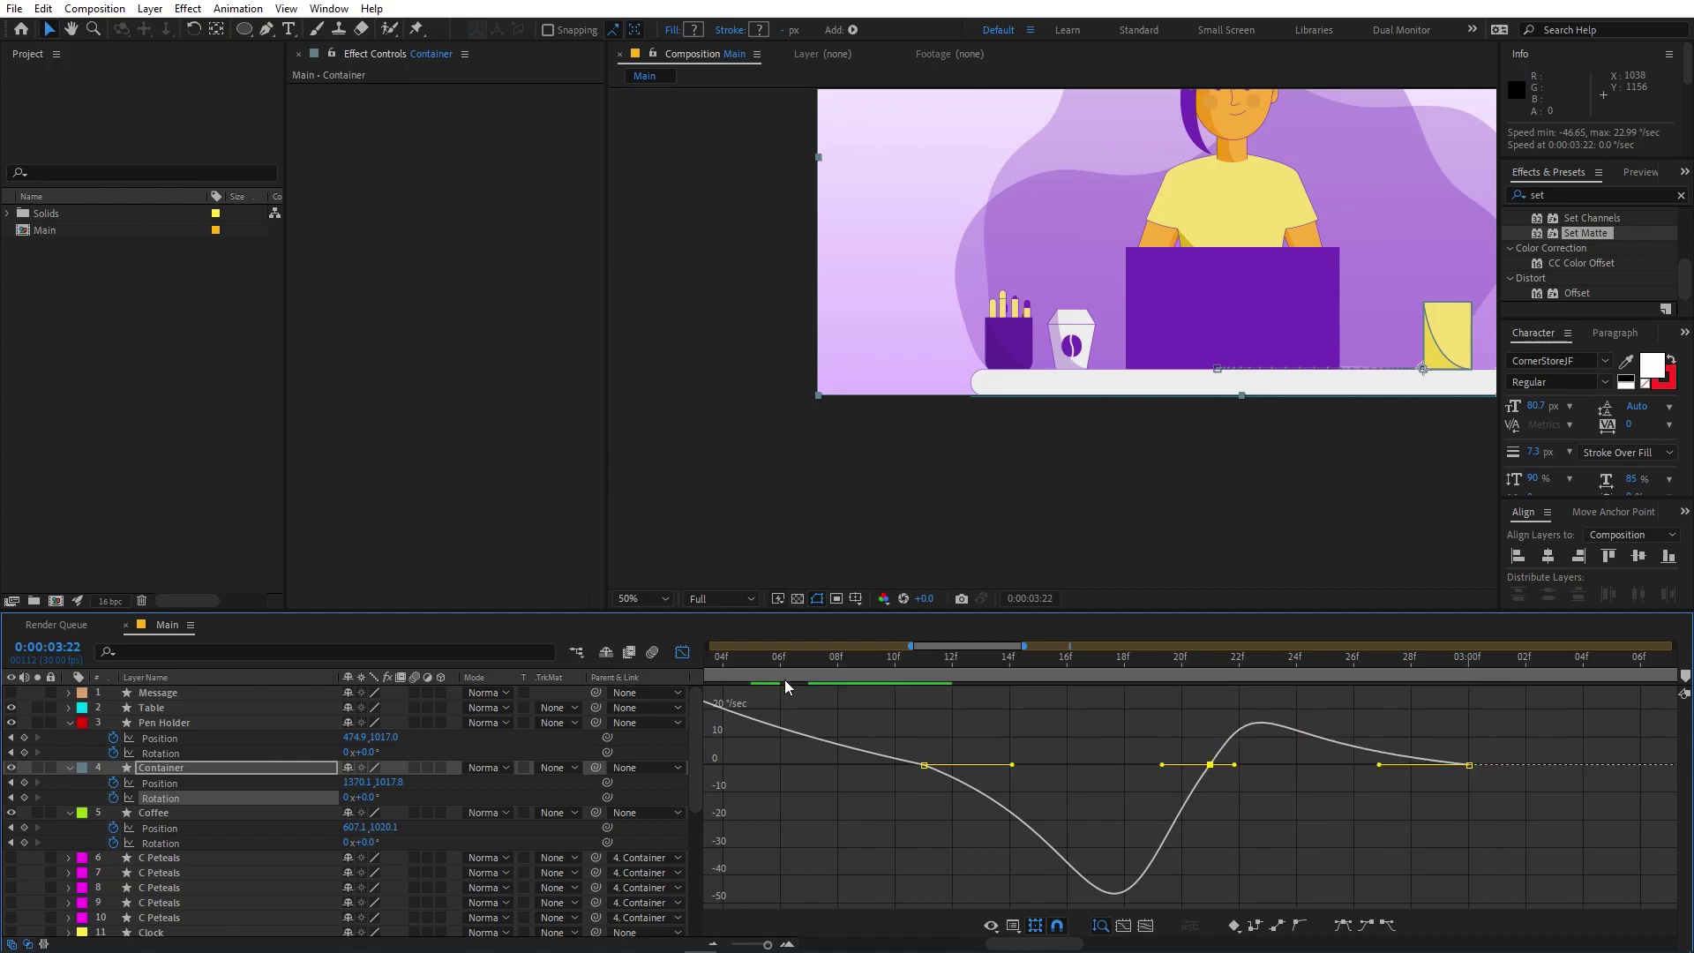
# Reshape Coffee's Rotation speed curve with longer easing handles at 0:00:02:11 and 0:00:03:00
pyautogui.click(161, 843)
pyautogui.click(924, 817)
pyautogui.moveTo(979, 818); pyautogui.dragTo(1026, 824)
pyautogui.click(1468, 817)
pyautogui.moveTo(1421, 818); pyautogui.dragTo(1406, 839)
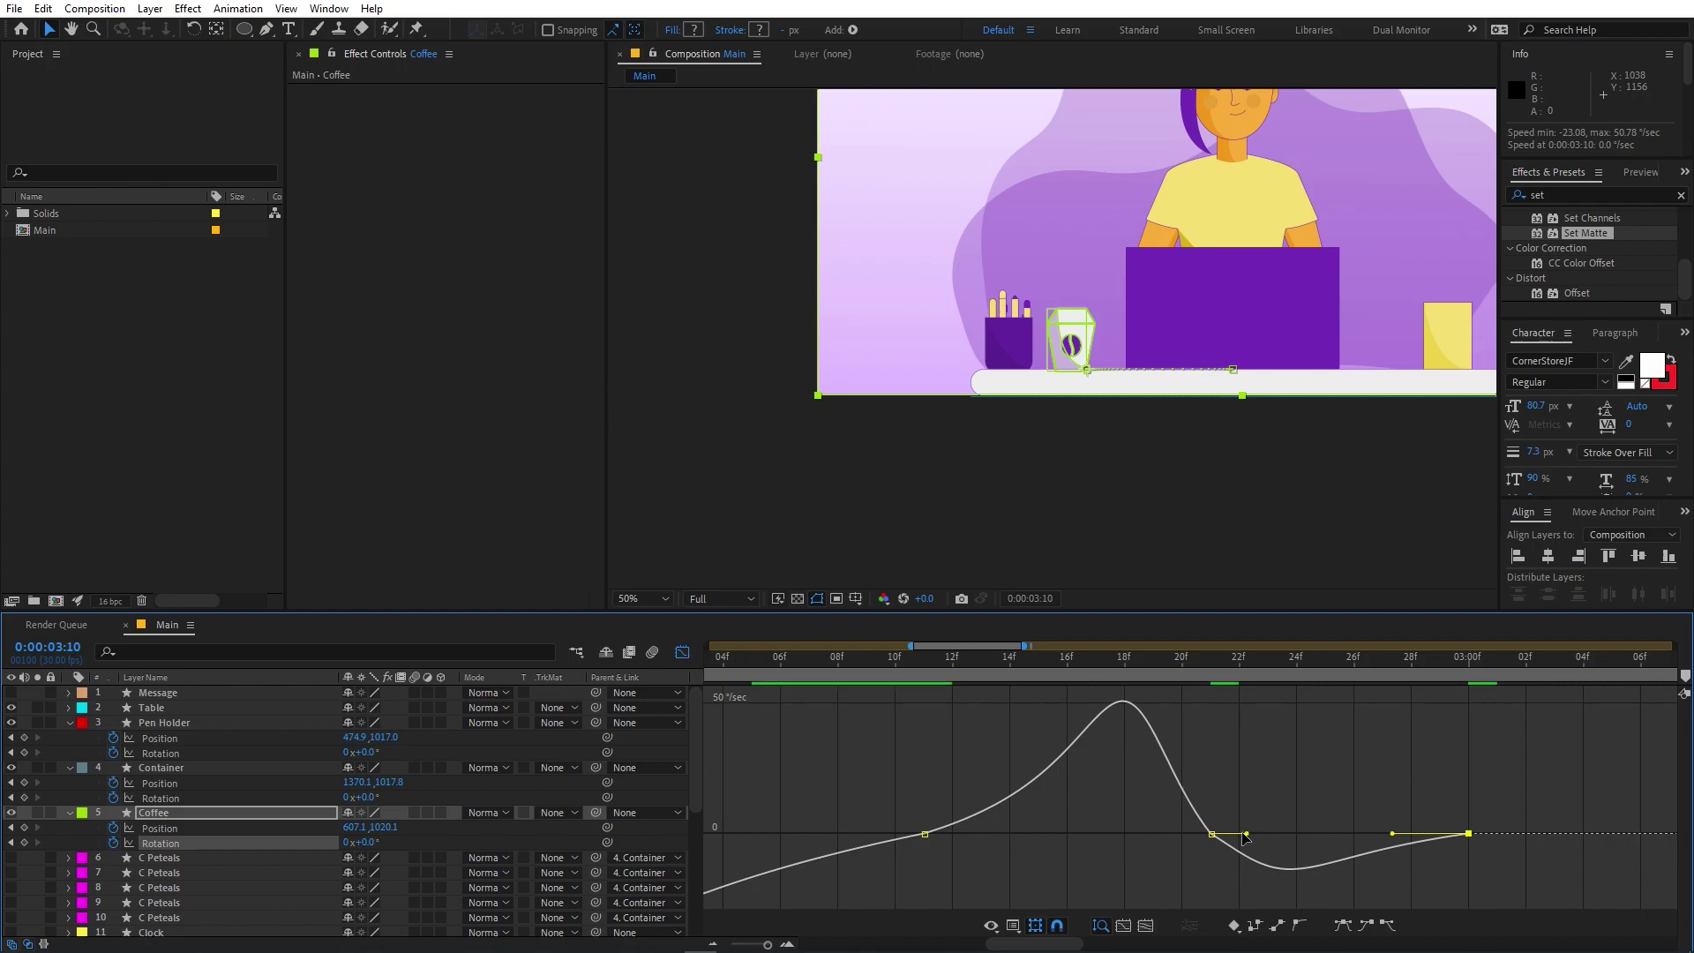
pyautogui.press('pagedown')
pyautogui.press('pagedown')
pyautogui.moveTo(782, 702); pyautogui.dragTo(759, 702)
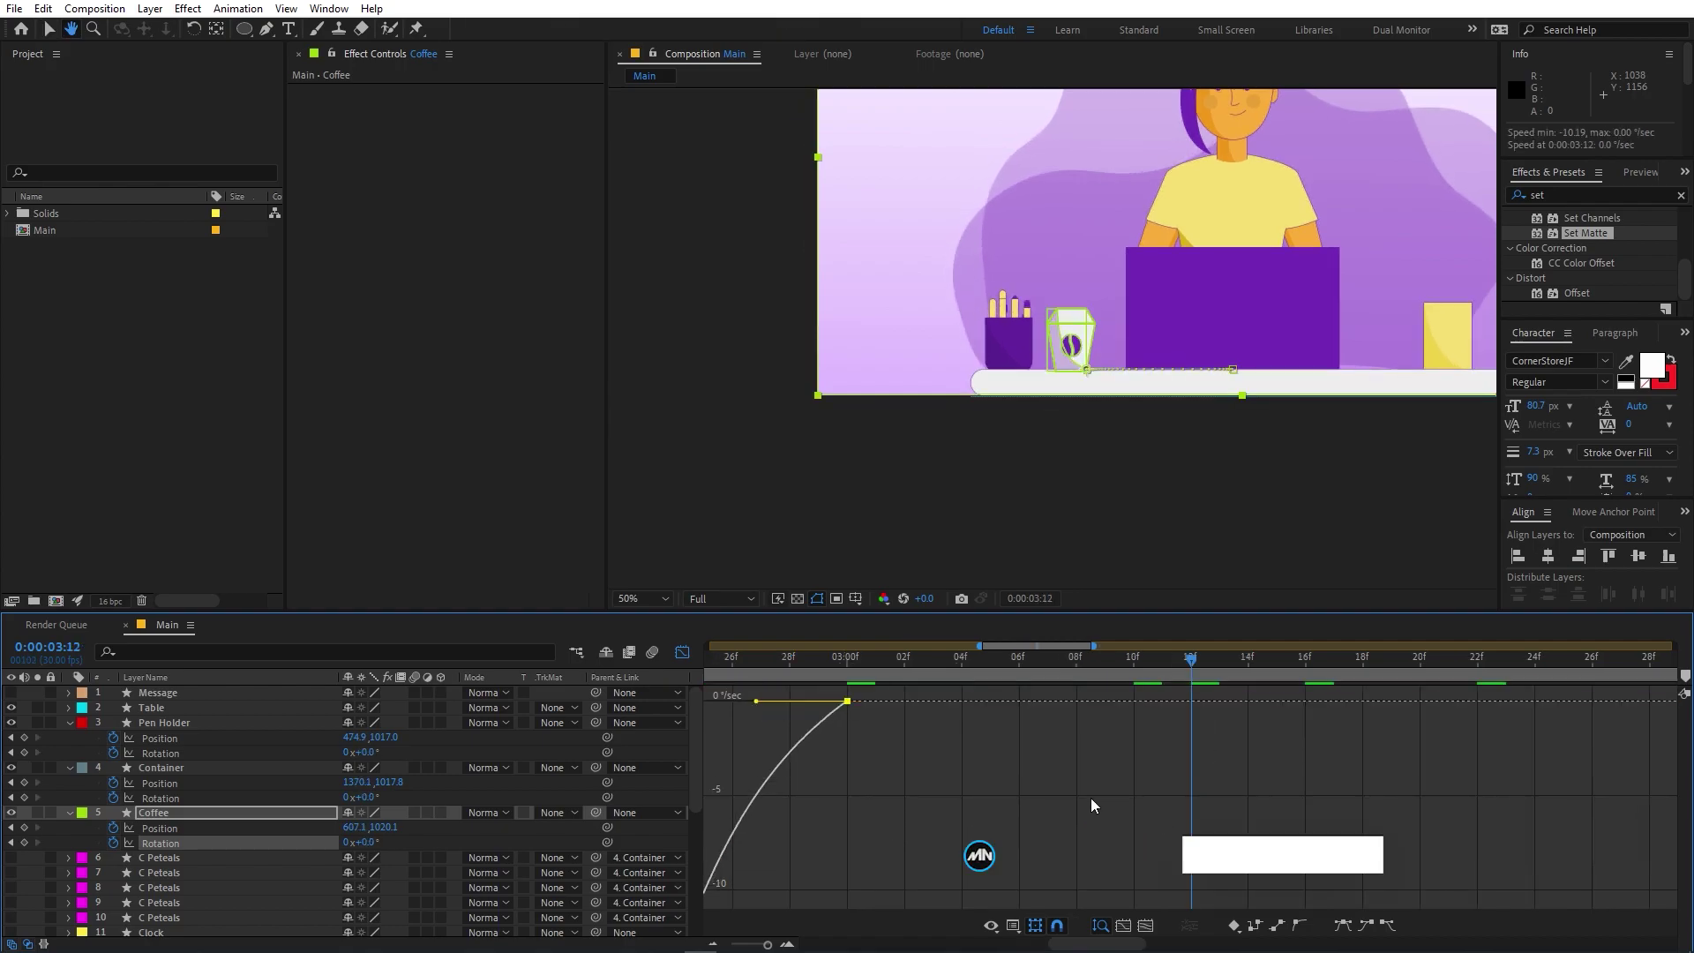
# Close the Graph Editor, fit the composition to the viewer and preview the animation
pyautogui.click(683, 652)
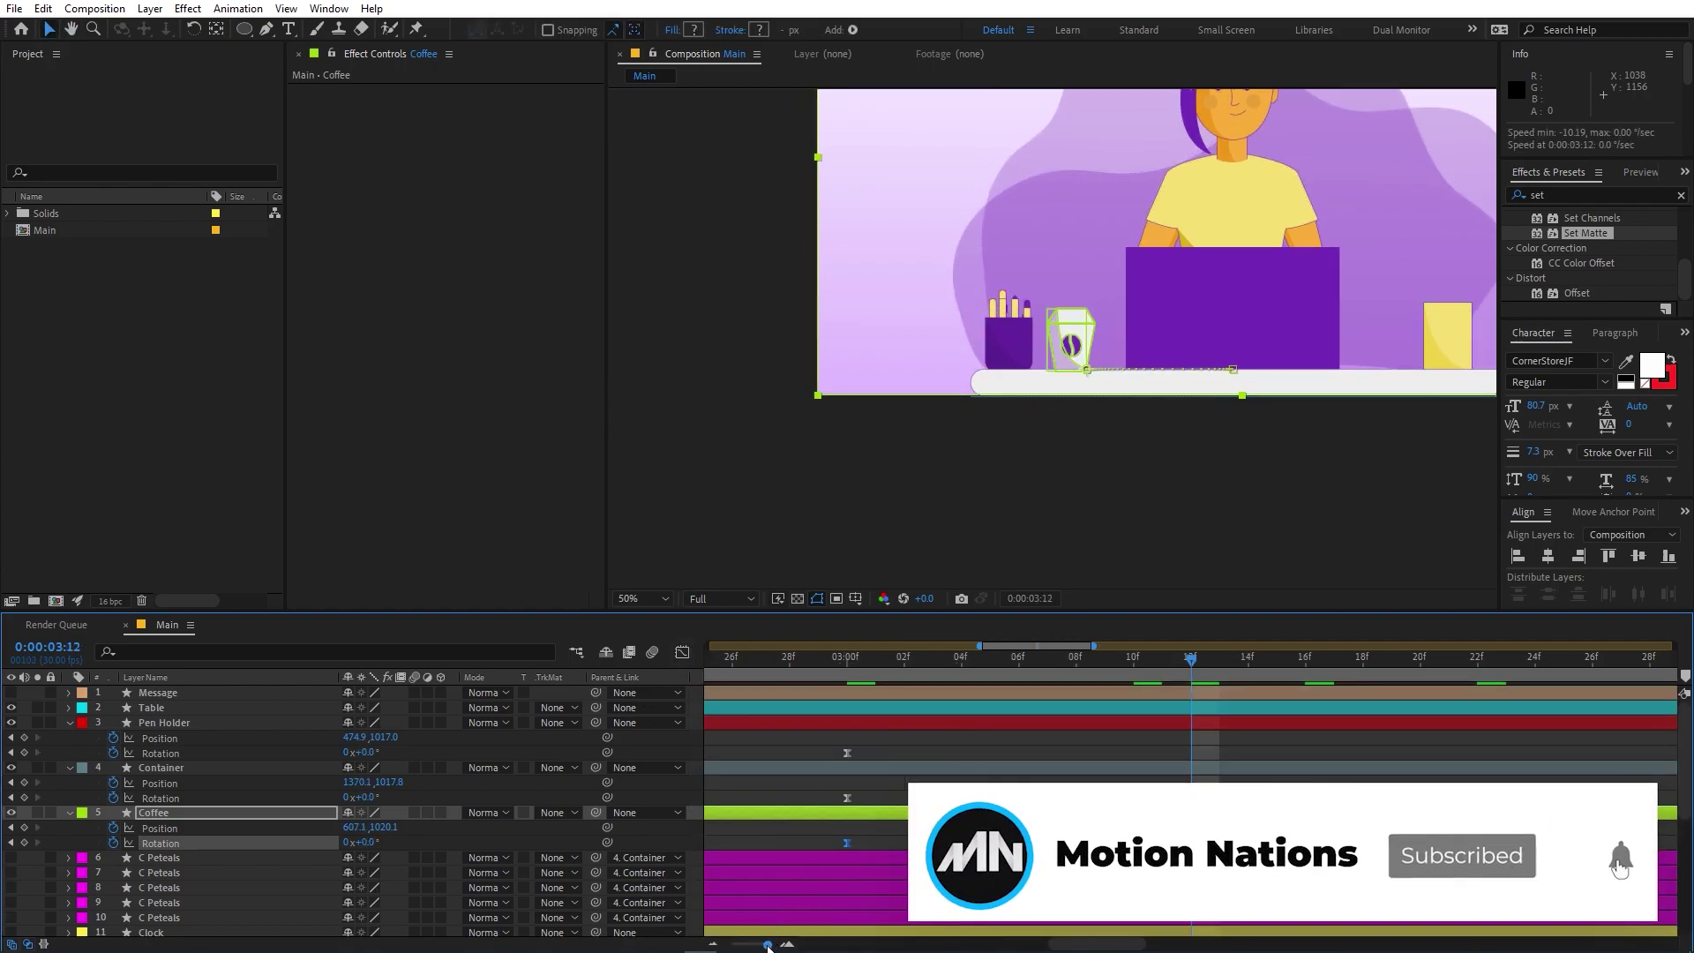
pyautogui.press('-')
pyautogui.press('space')
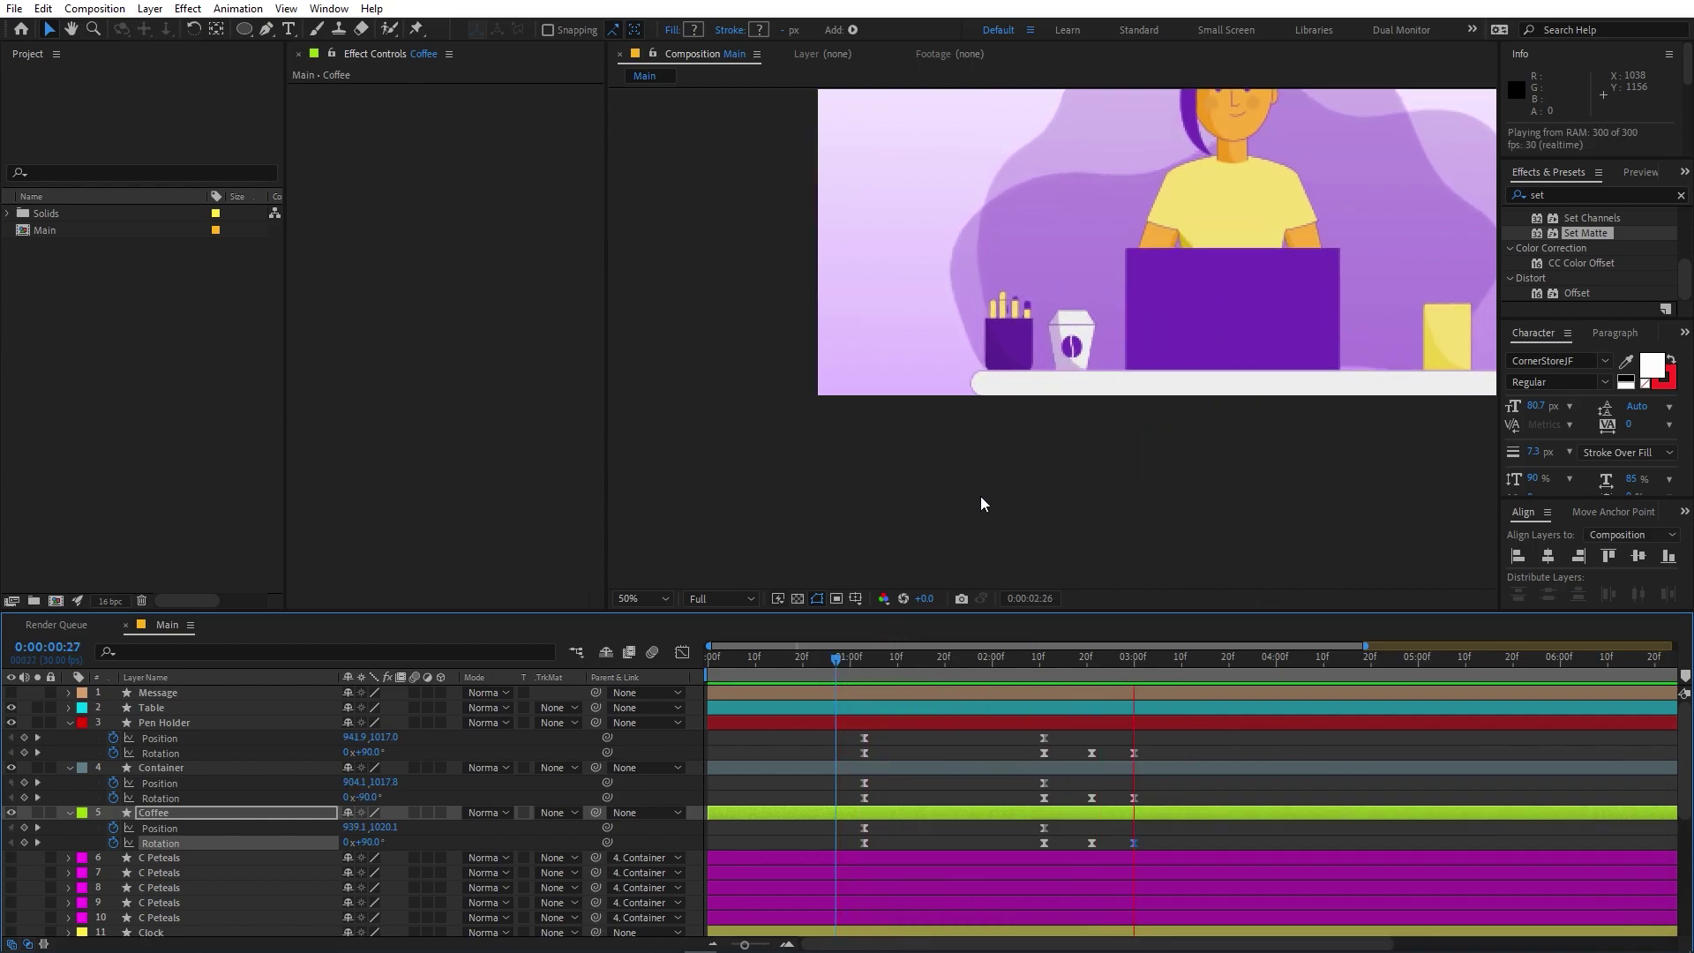
pyautogui.press('space')
pyautogui.moveTo(1212, 332); pyautogui.dragTo(1007, 454)
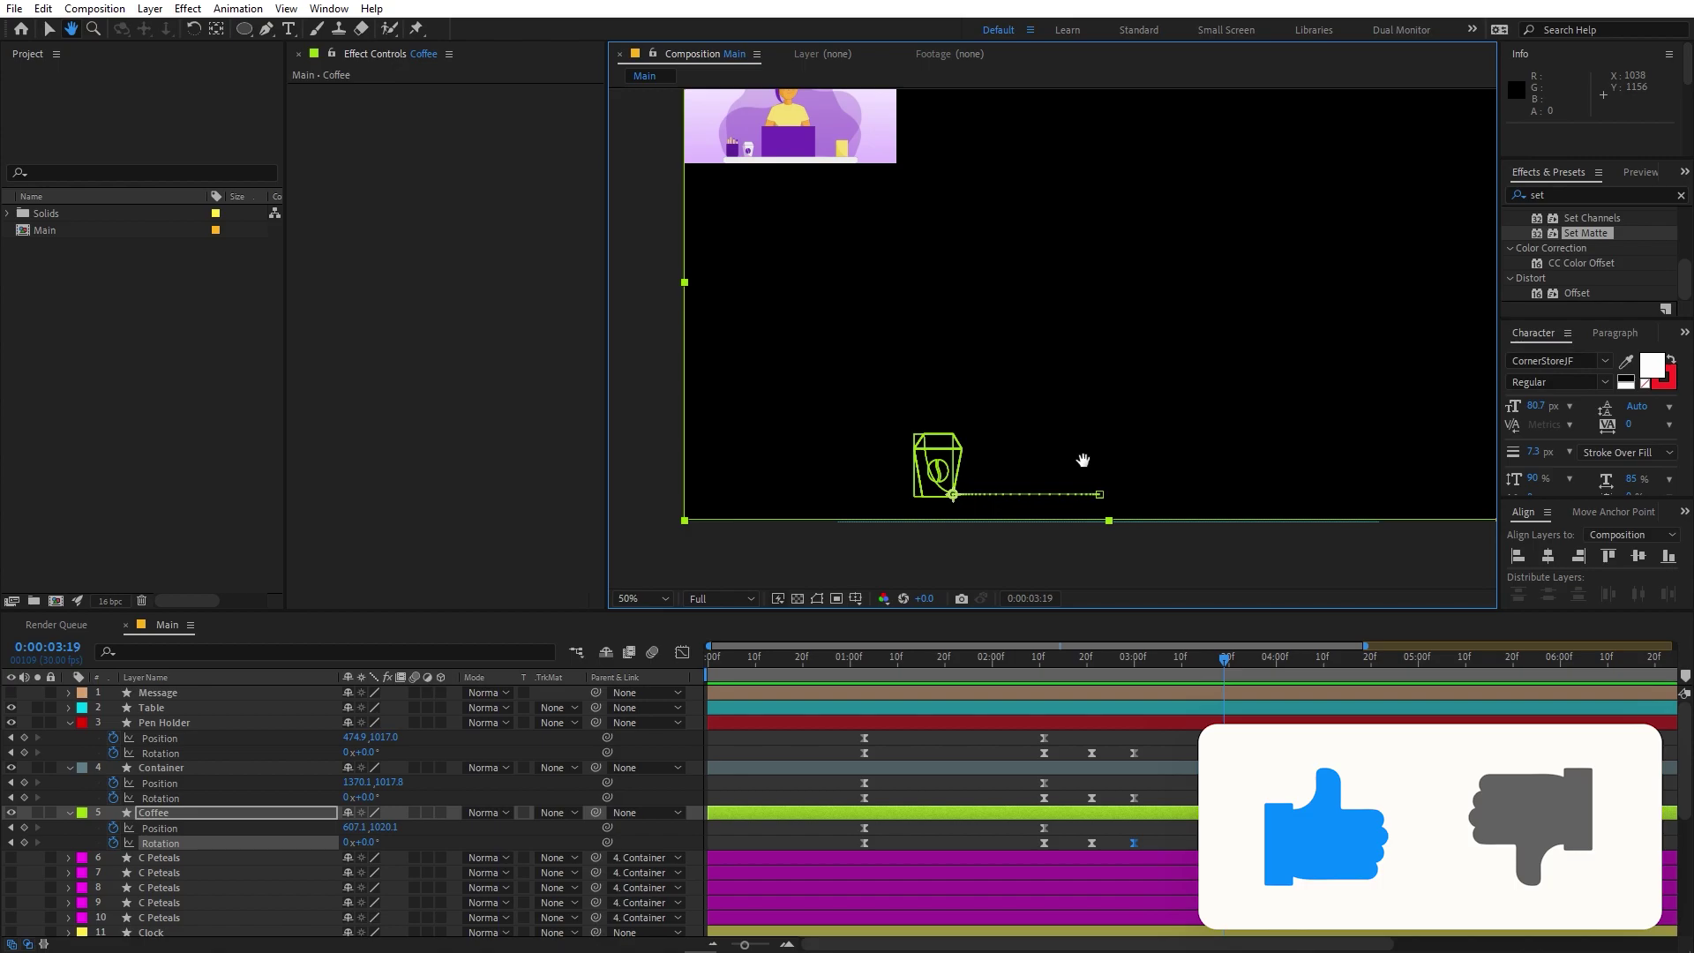
pyautogui.press('space')
pyautogui.click(633, 602)
pyautogui.click(673, 637)
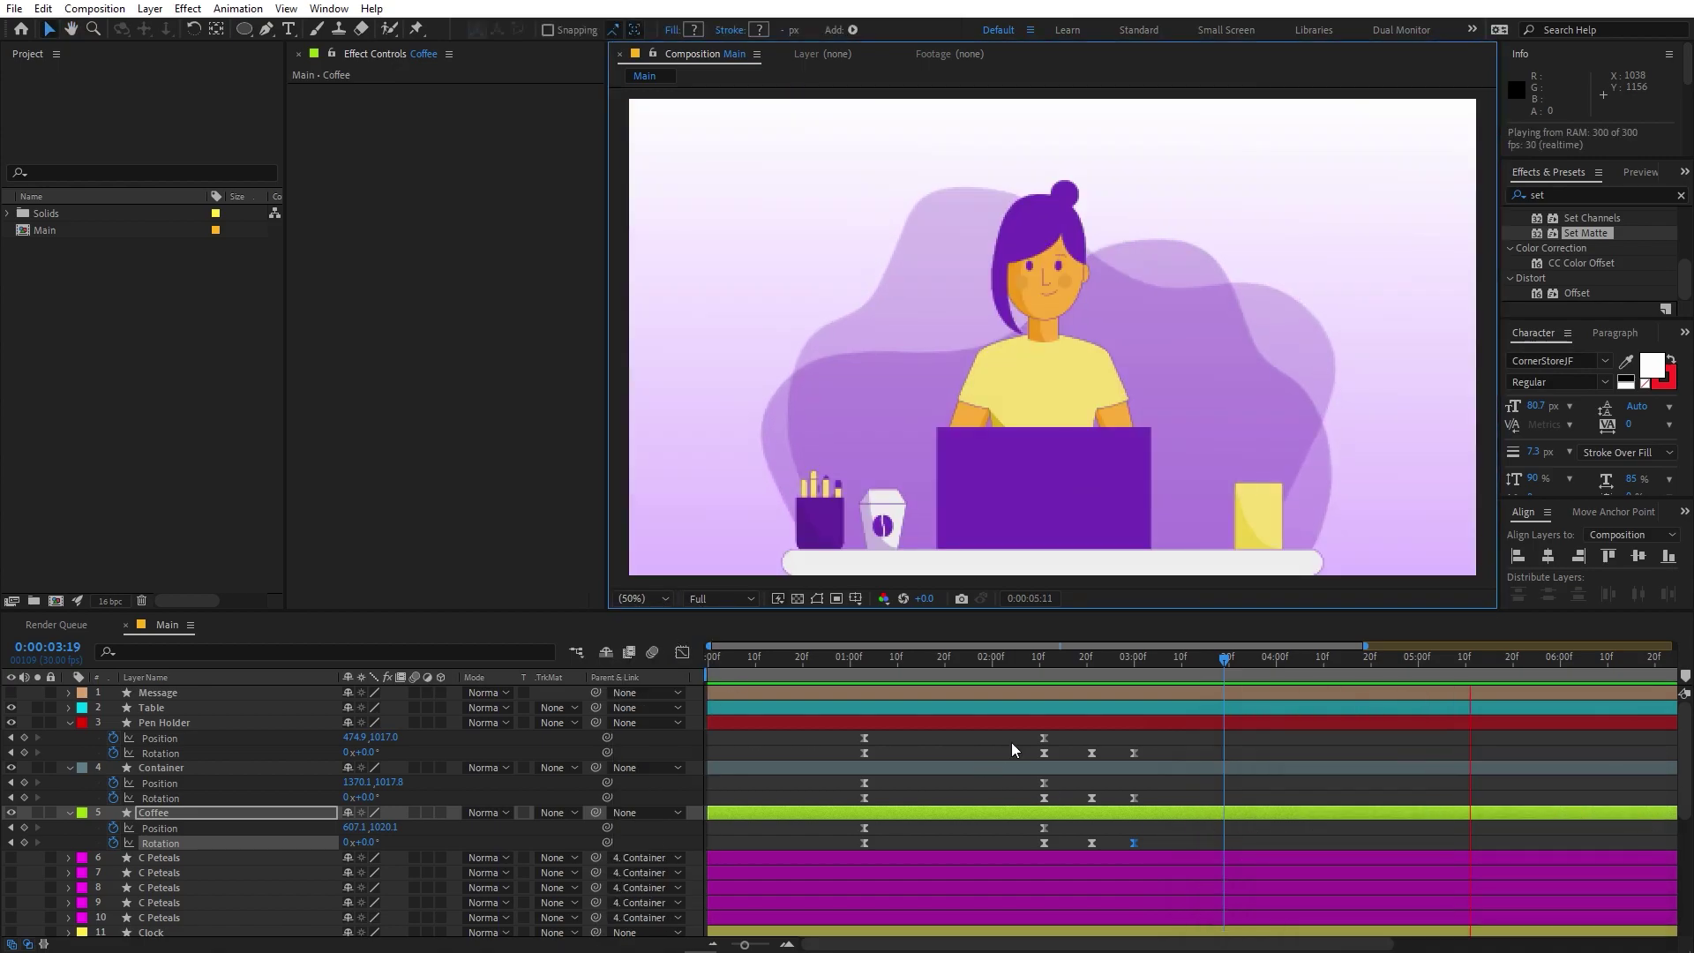
# Trim the starts of the Pen Holder, Container and Coffee layers to about 0:00:01:02
pyautogui.moveTo(1168, 739); pyautogui.dragTo(1088, 844)
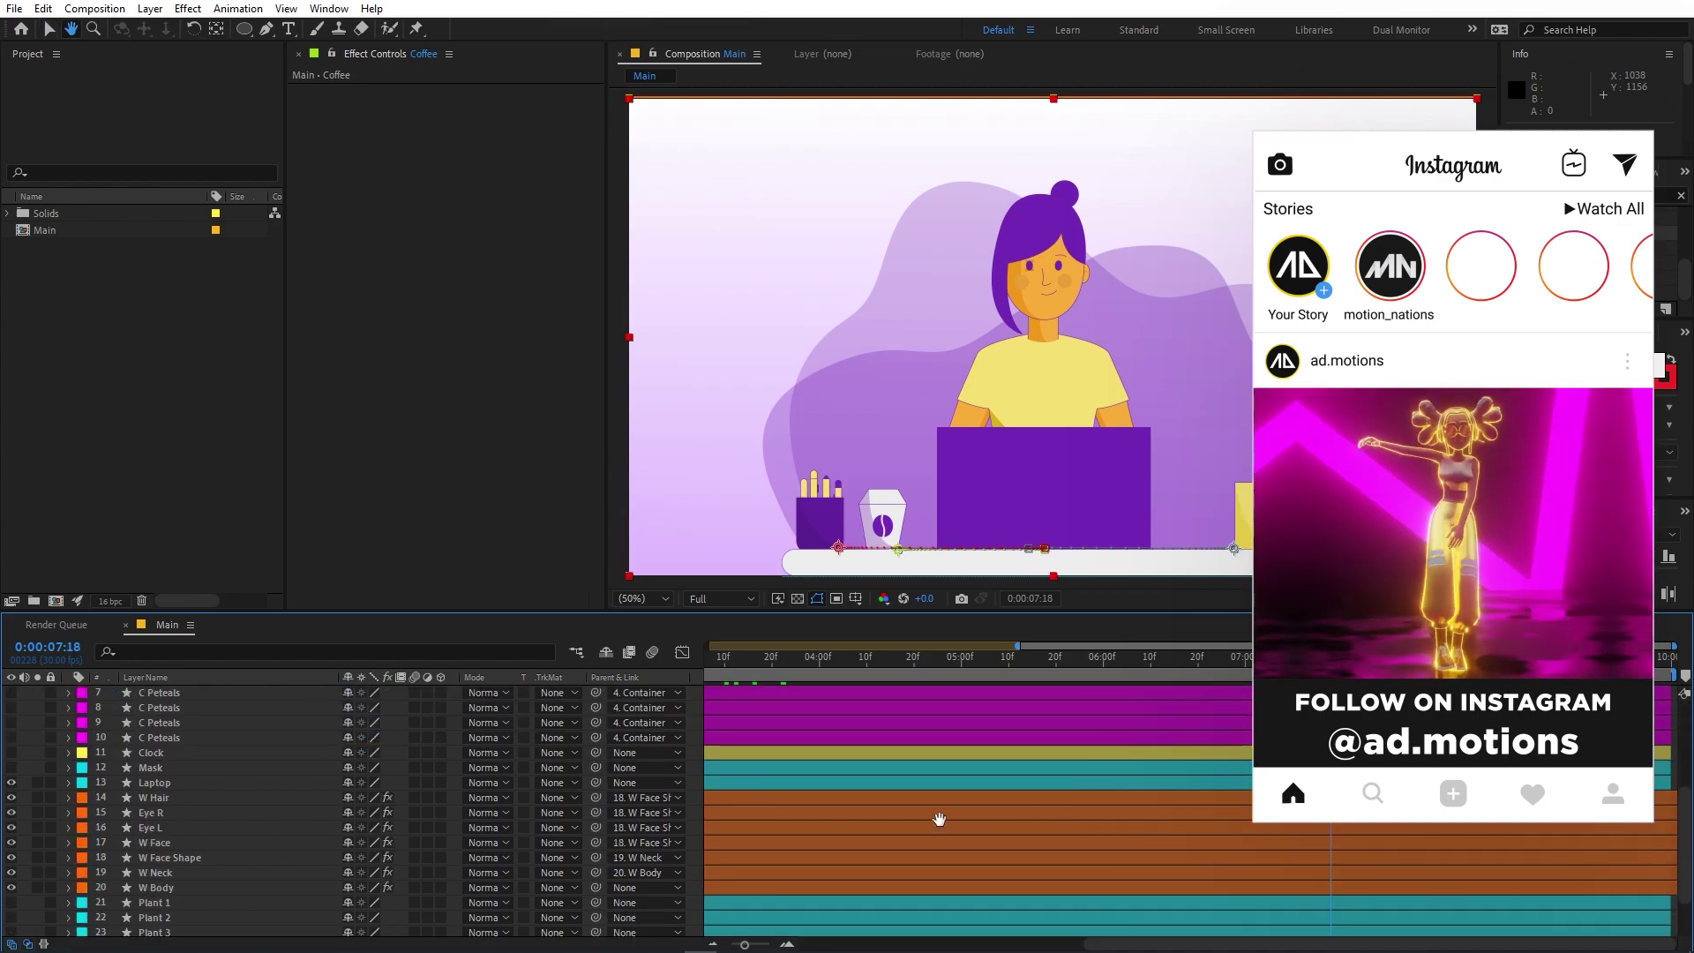
pyautogui.scroll(5, 939, 706)
pyautogui.moveTo(746, 946); pyautogui.dragTo(736, 946)
pyautogui.moveTo(931, 946); pyautogui.dragTo(826, 947)
pyautogui.moveTo(719, 724); pyautogui.dragTo(824, 746)
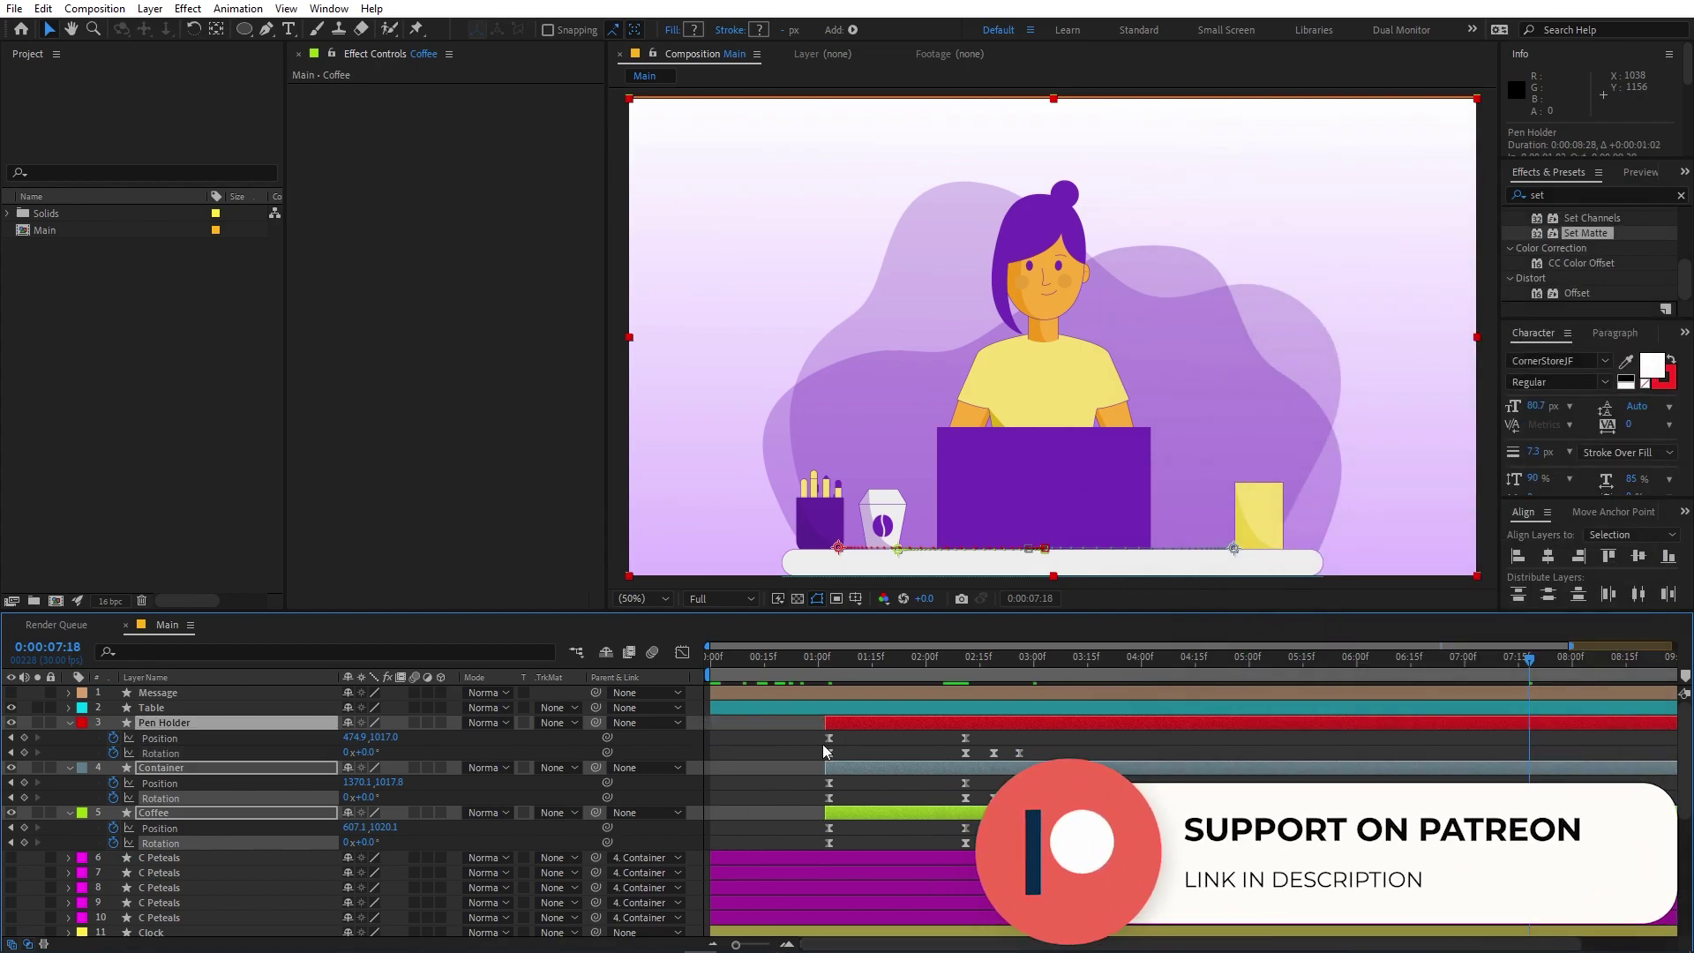
pyautogui.click(352, 814)
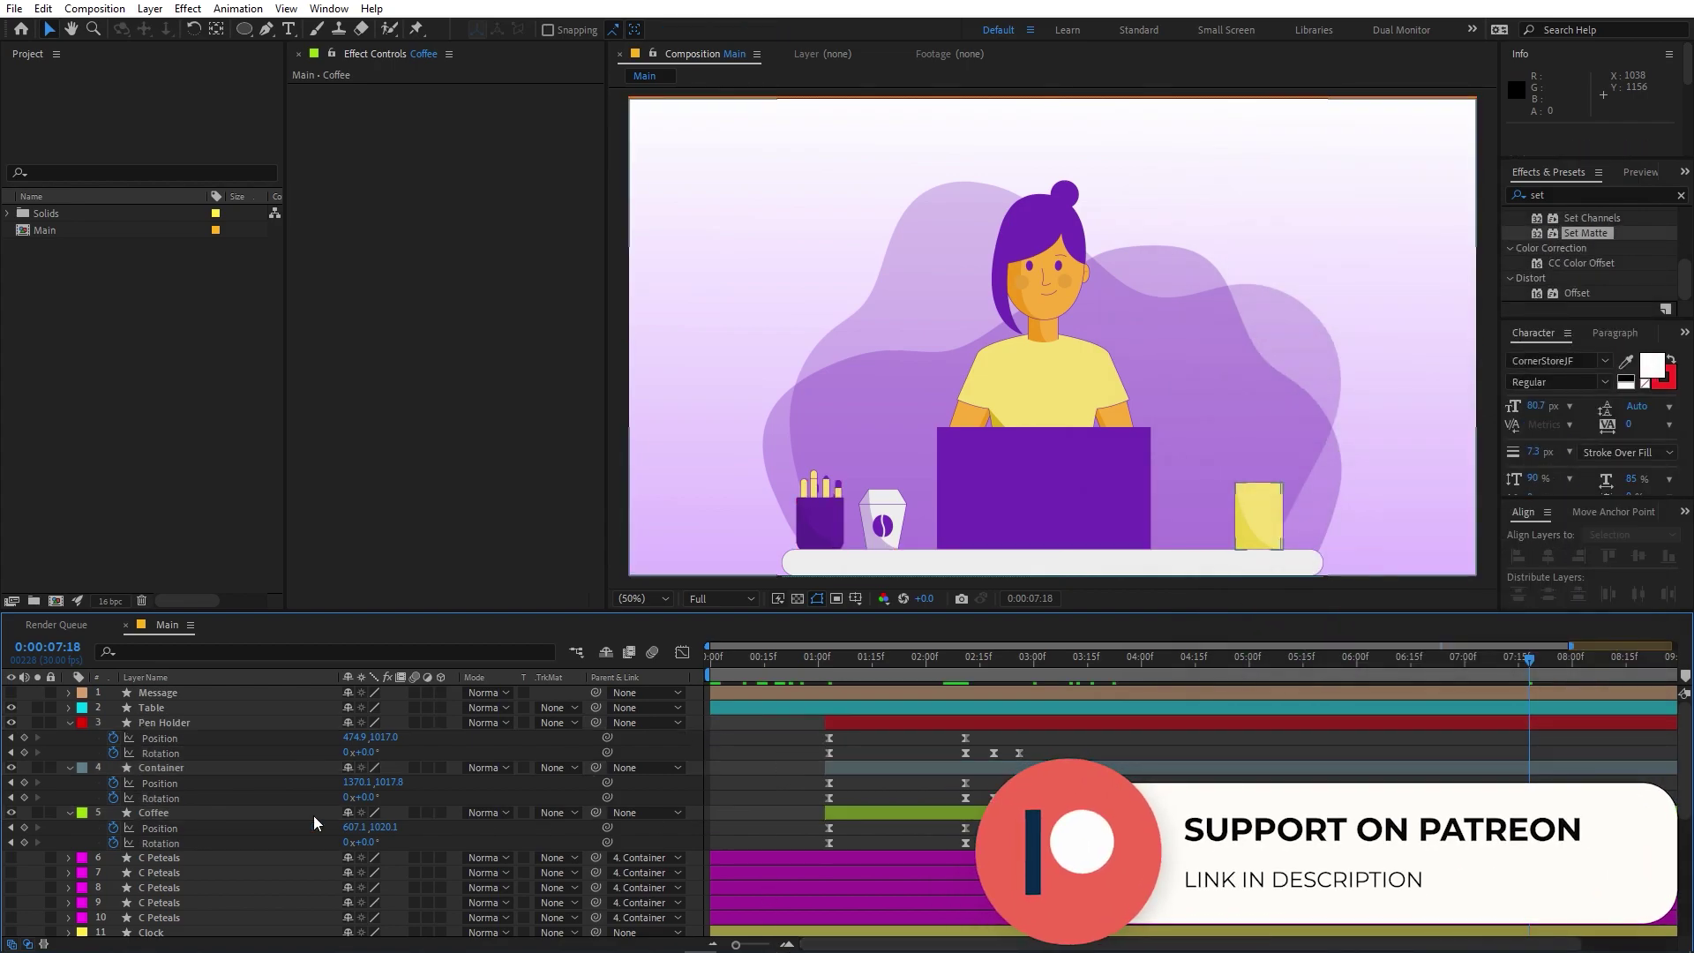
# Make Plant 1 to Plant 4 visible and add Scale keyframes of 100% for them at 0:00:02:15
pyautogui.scroll(-3, 279, 812)
pyautogui.scroll(-5, 235, 819)
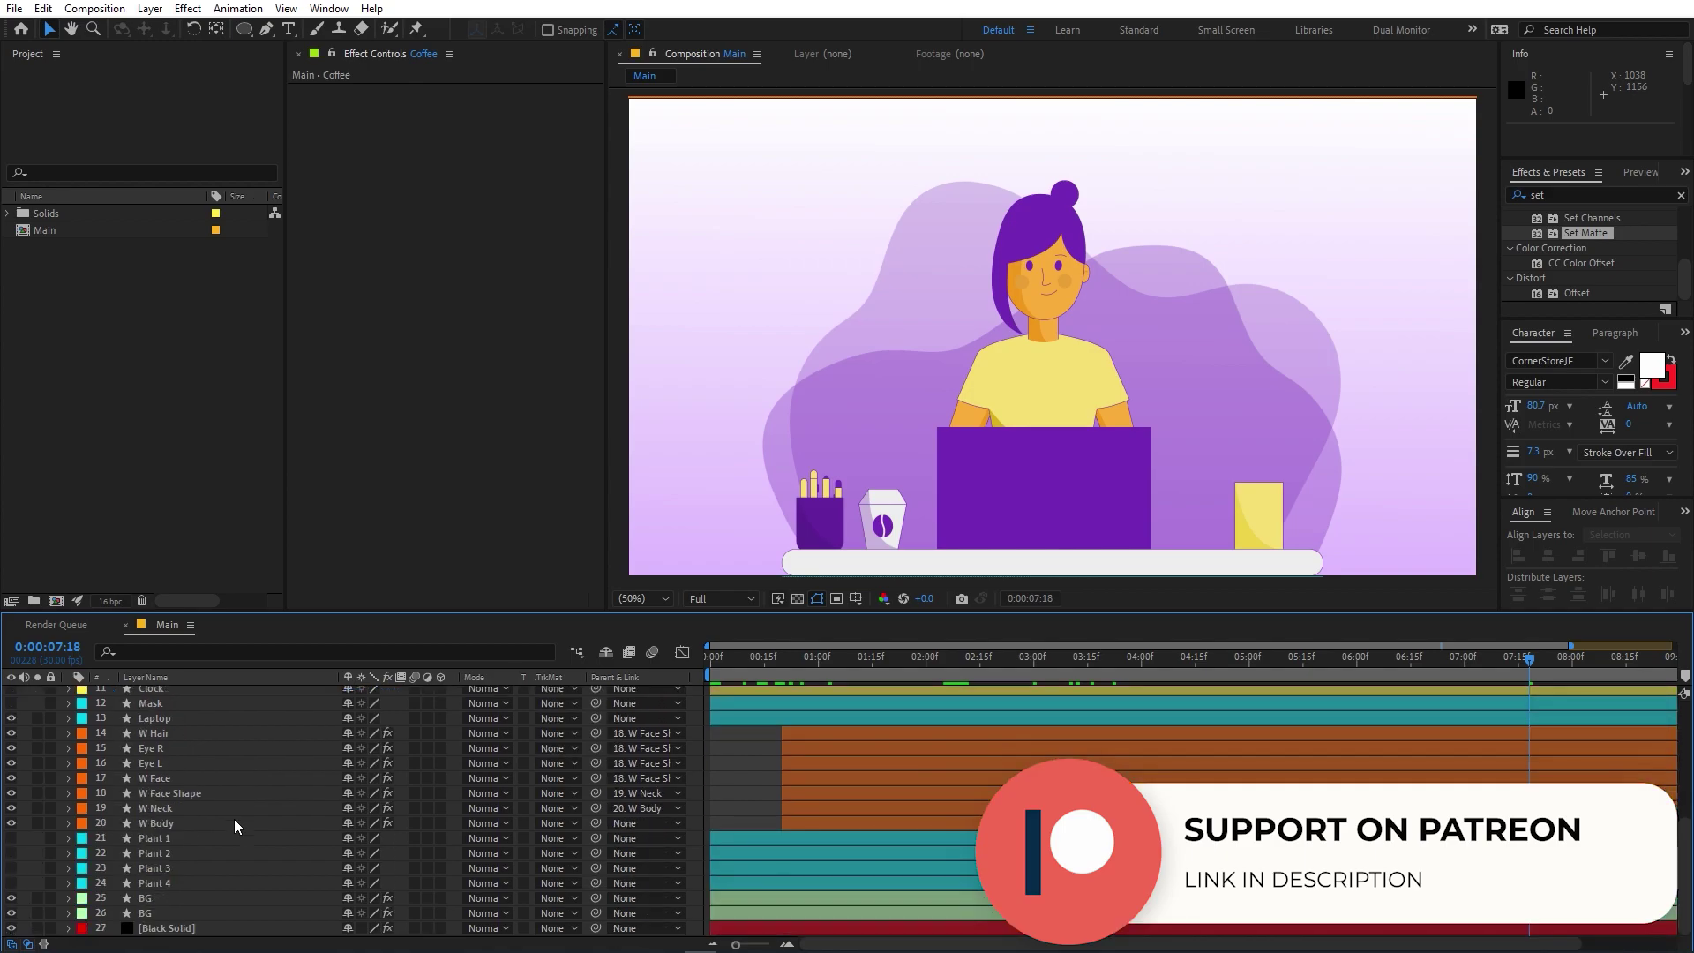
pyautogui.click(165, 839)
pyautogui.keyDown('shift'); pyautogui.click(163, 886); pyautogui.keyUp('shift')
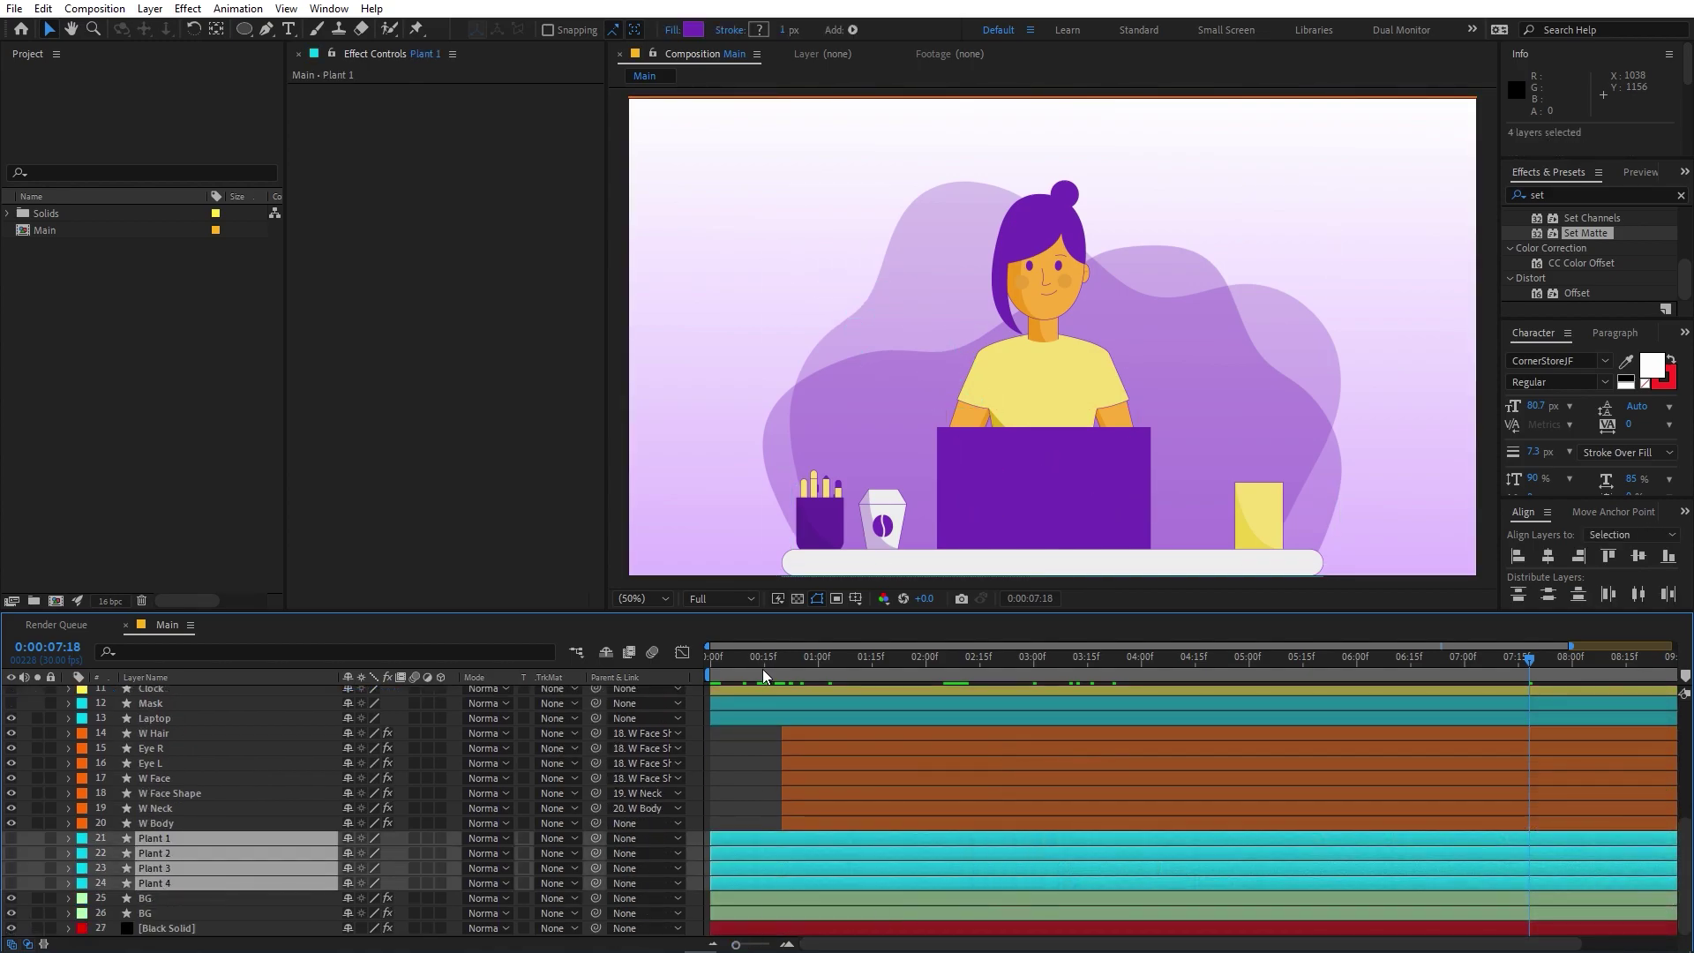
pyautogui.moveTo(753, 660); pyautogui.dragTo(979, 691)
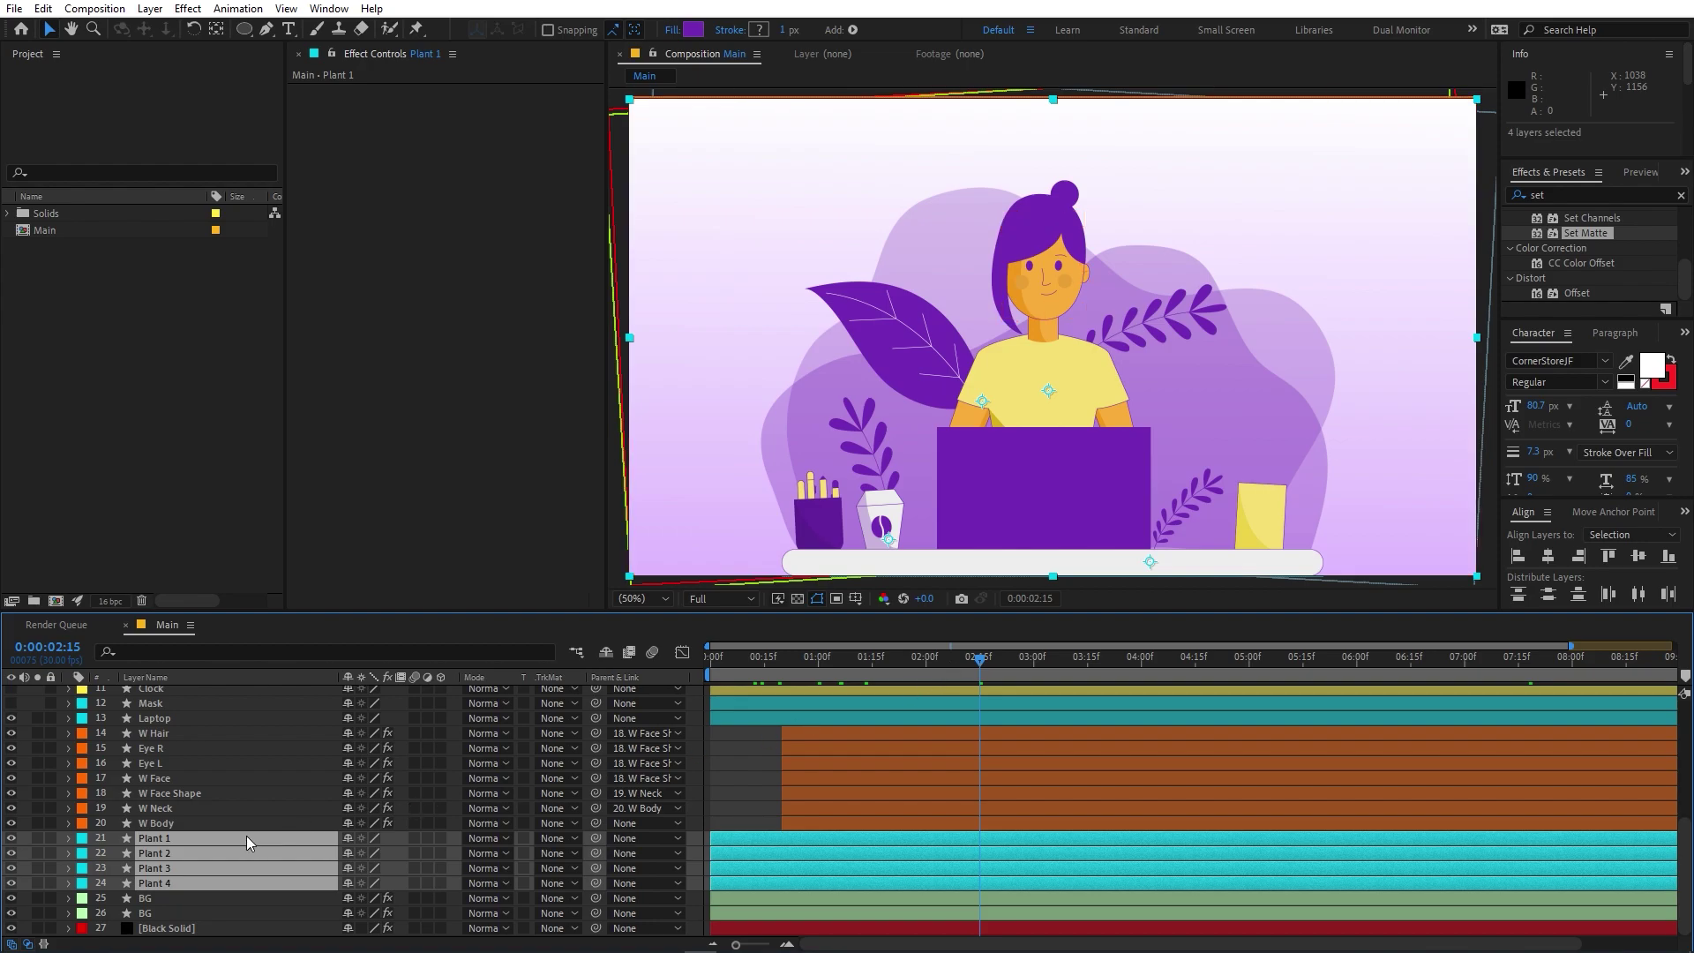
pyautogui.press('s')
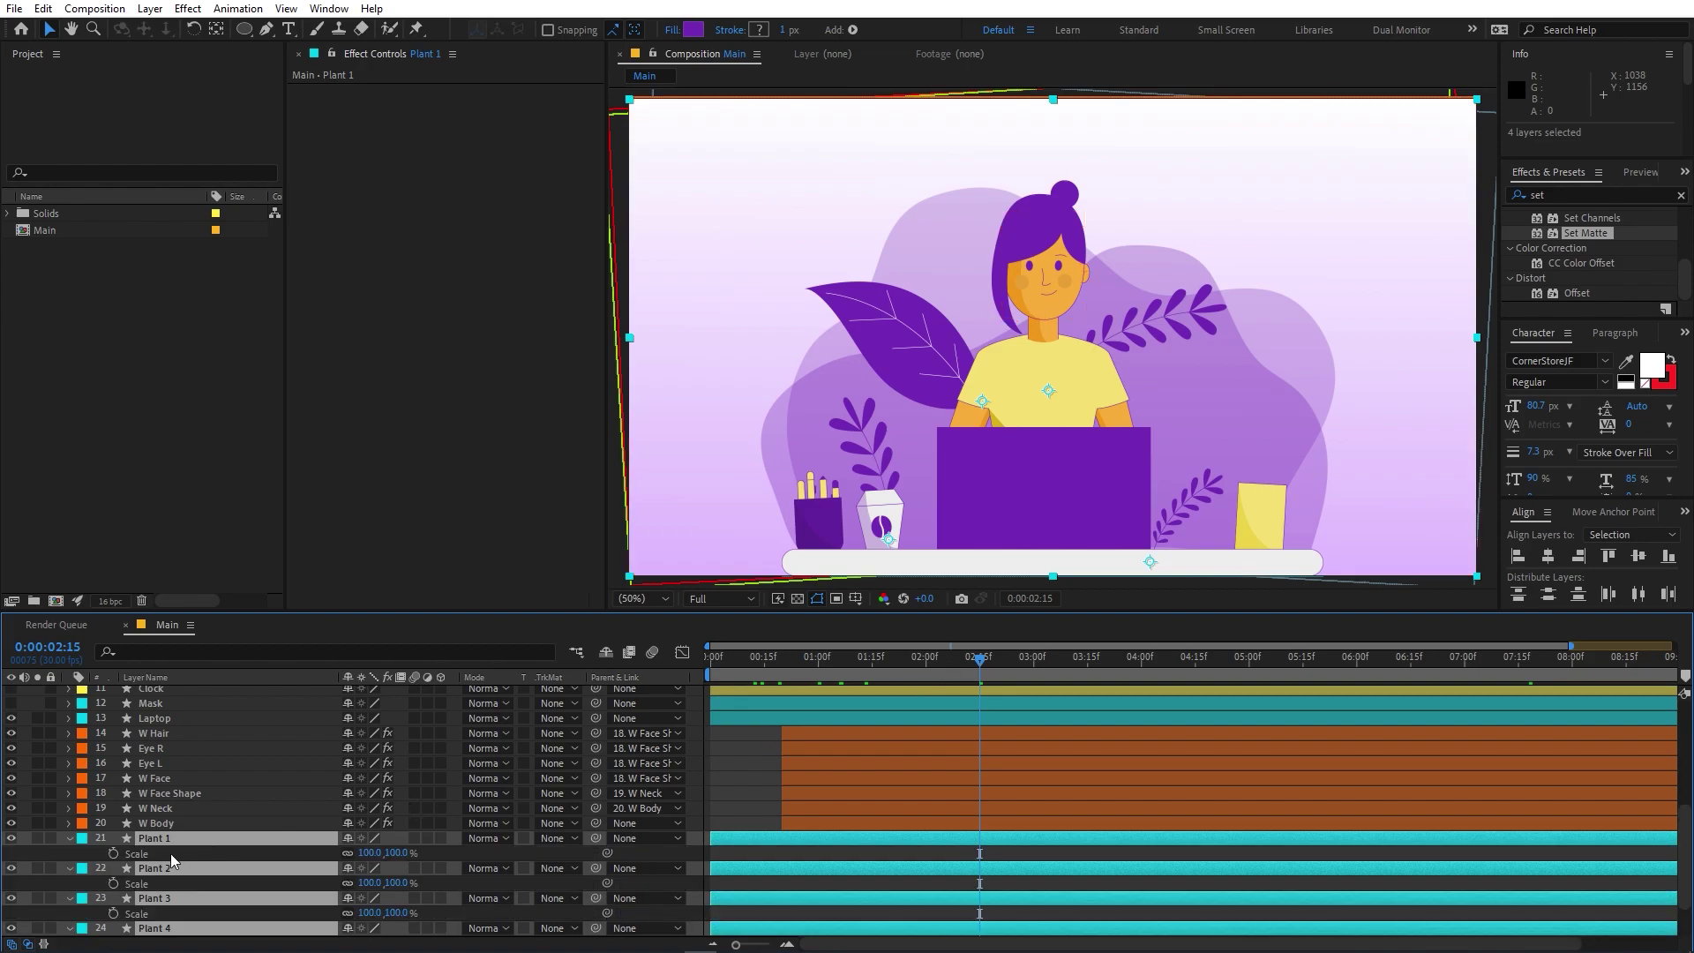
pyautogui.click(117, 851)
pyautogui.scroll(-2, 135, 854)
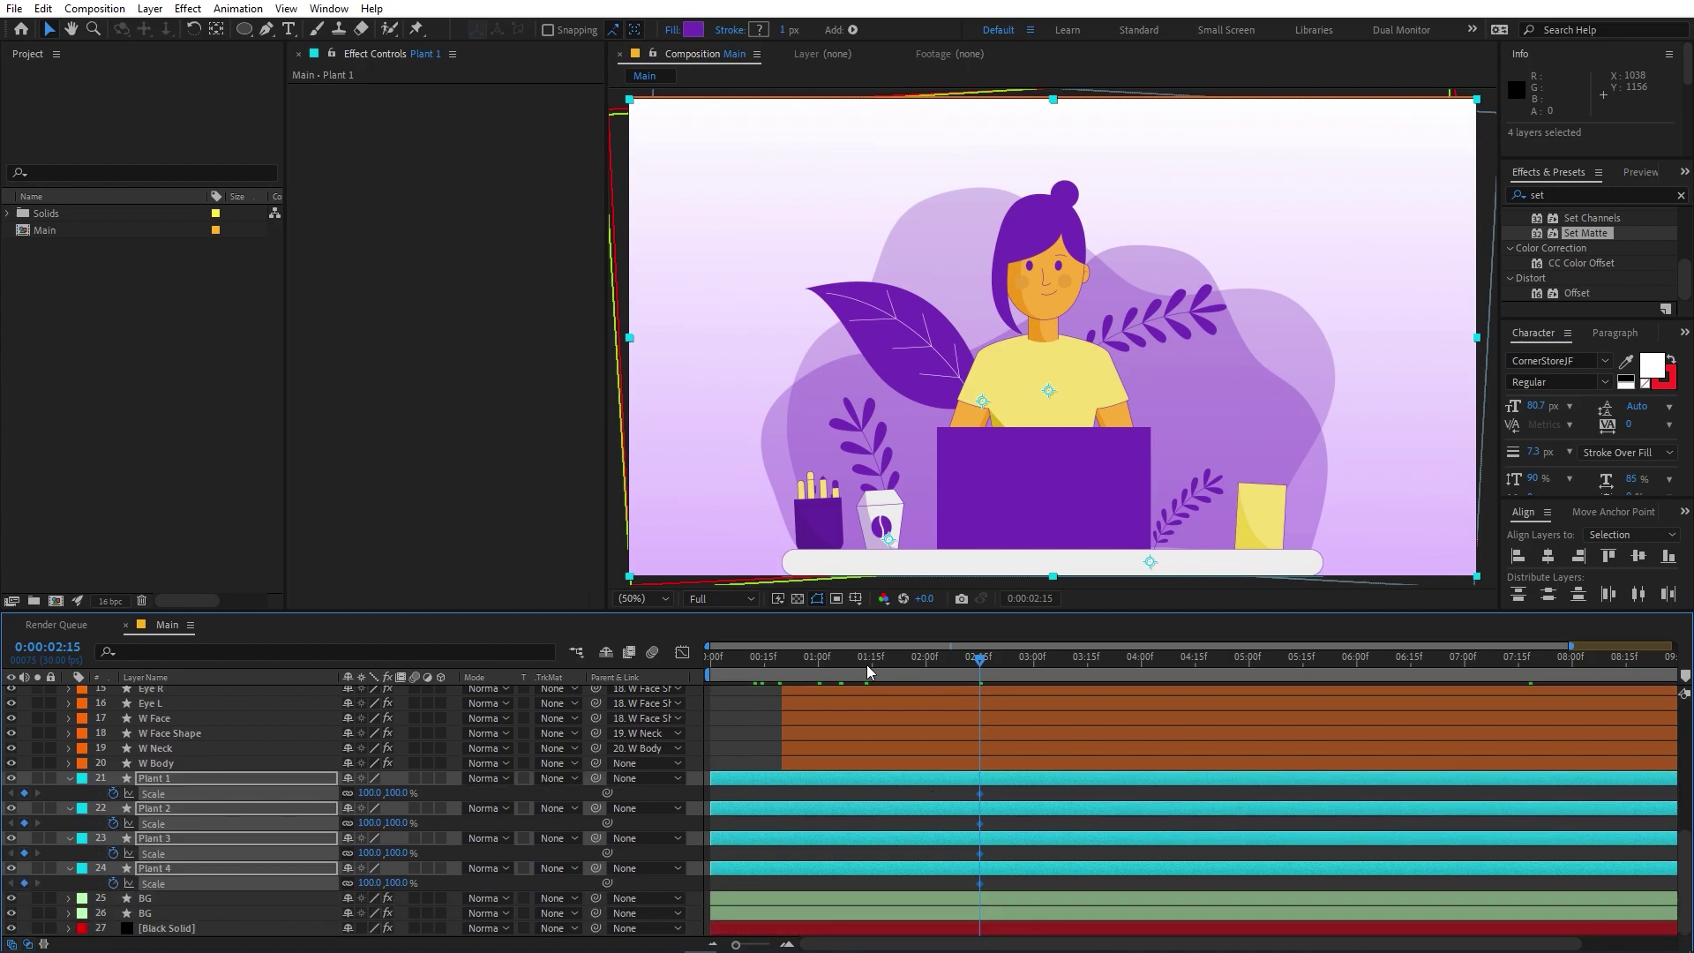
# Set the Scale of all four plants to 0% at 0:00:01:00 and easy-ease their Scale keyframes
pyautogui.click(819, 664)
pyautogui.click(367, 792)
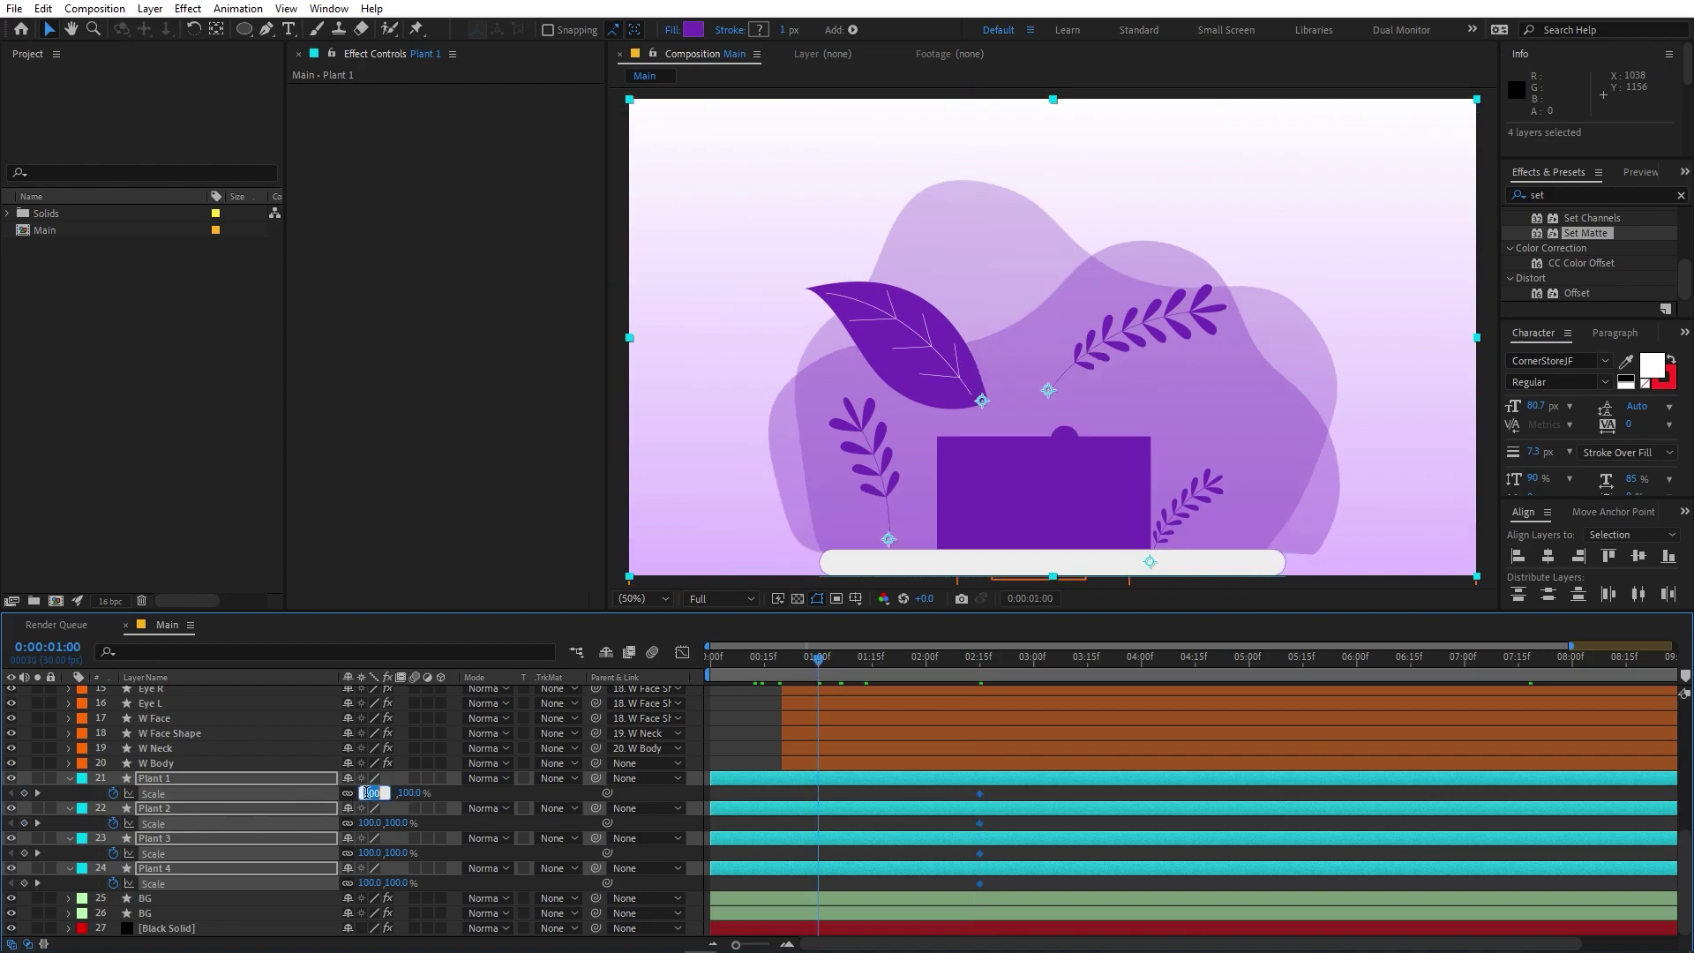
pyautogui.write('0')
pyautogui.press('Return')
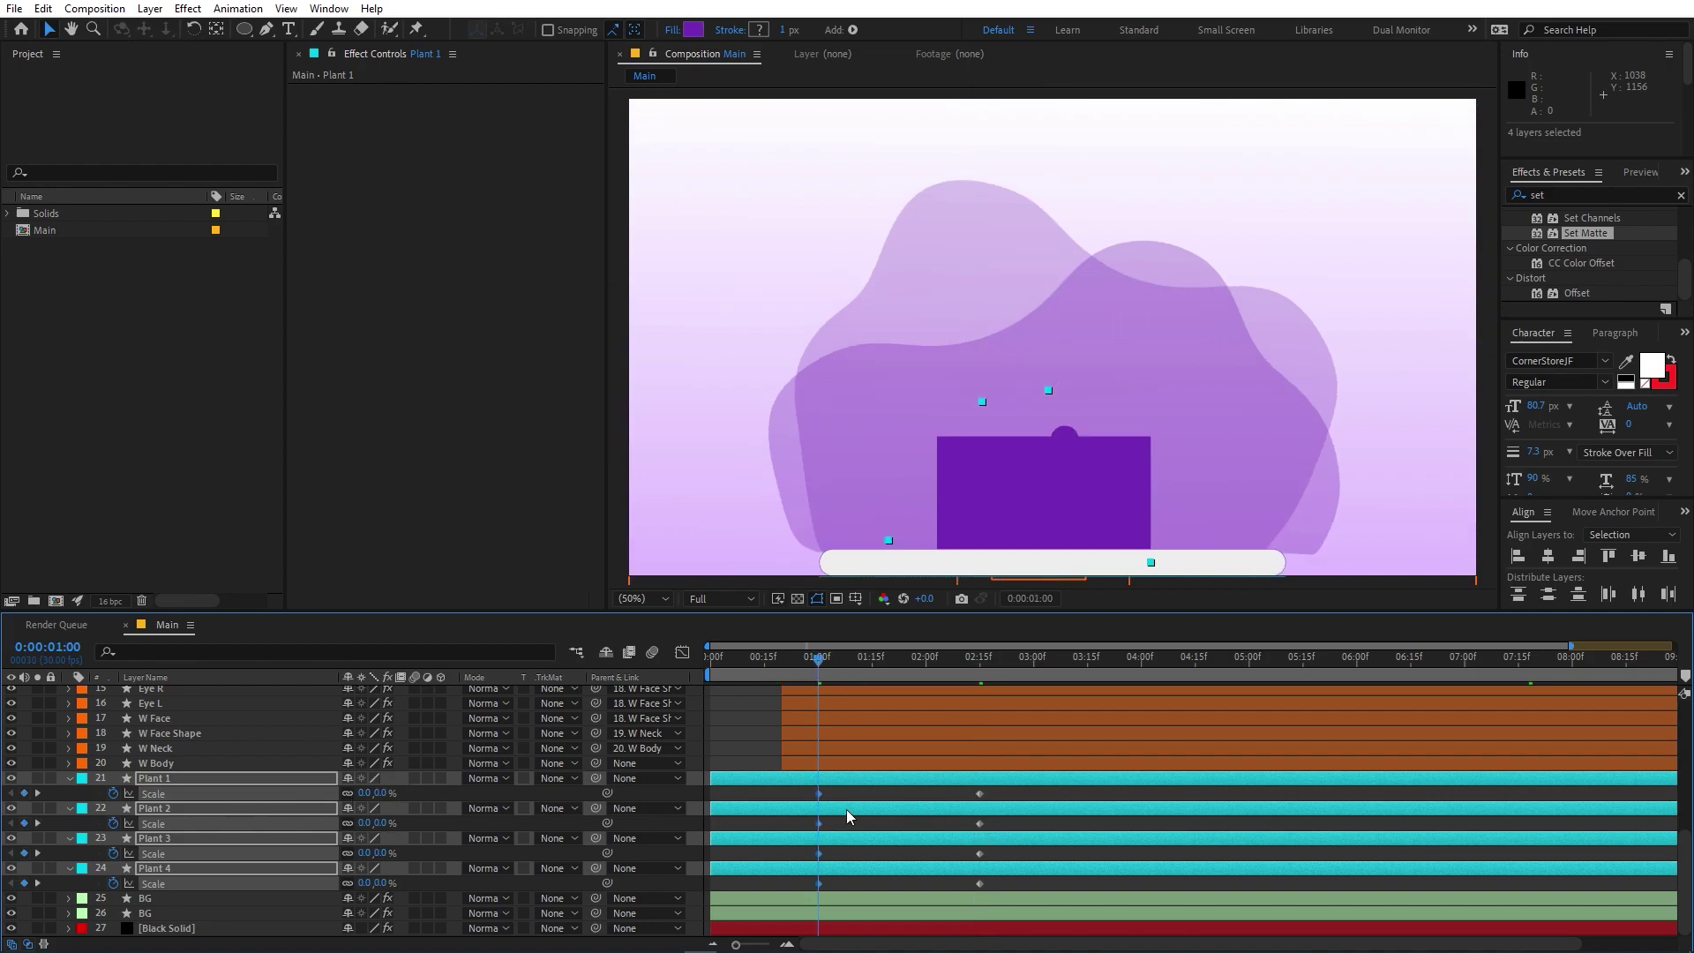
pyautogui.moveTo(798, 794); pyautogui.dragTo(1042, 891)
# Add Rotation keyframes of 0° for Plant 1 to Plant 4 at 0:00:01:00
pyautogui.press('r')
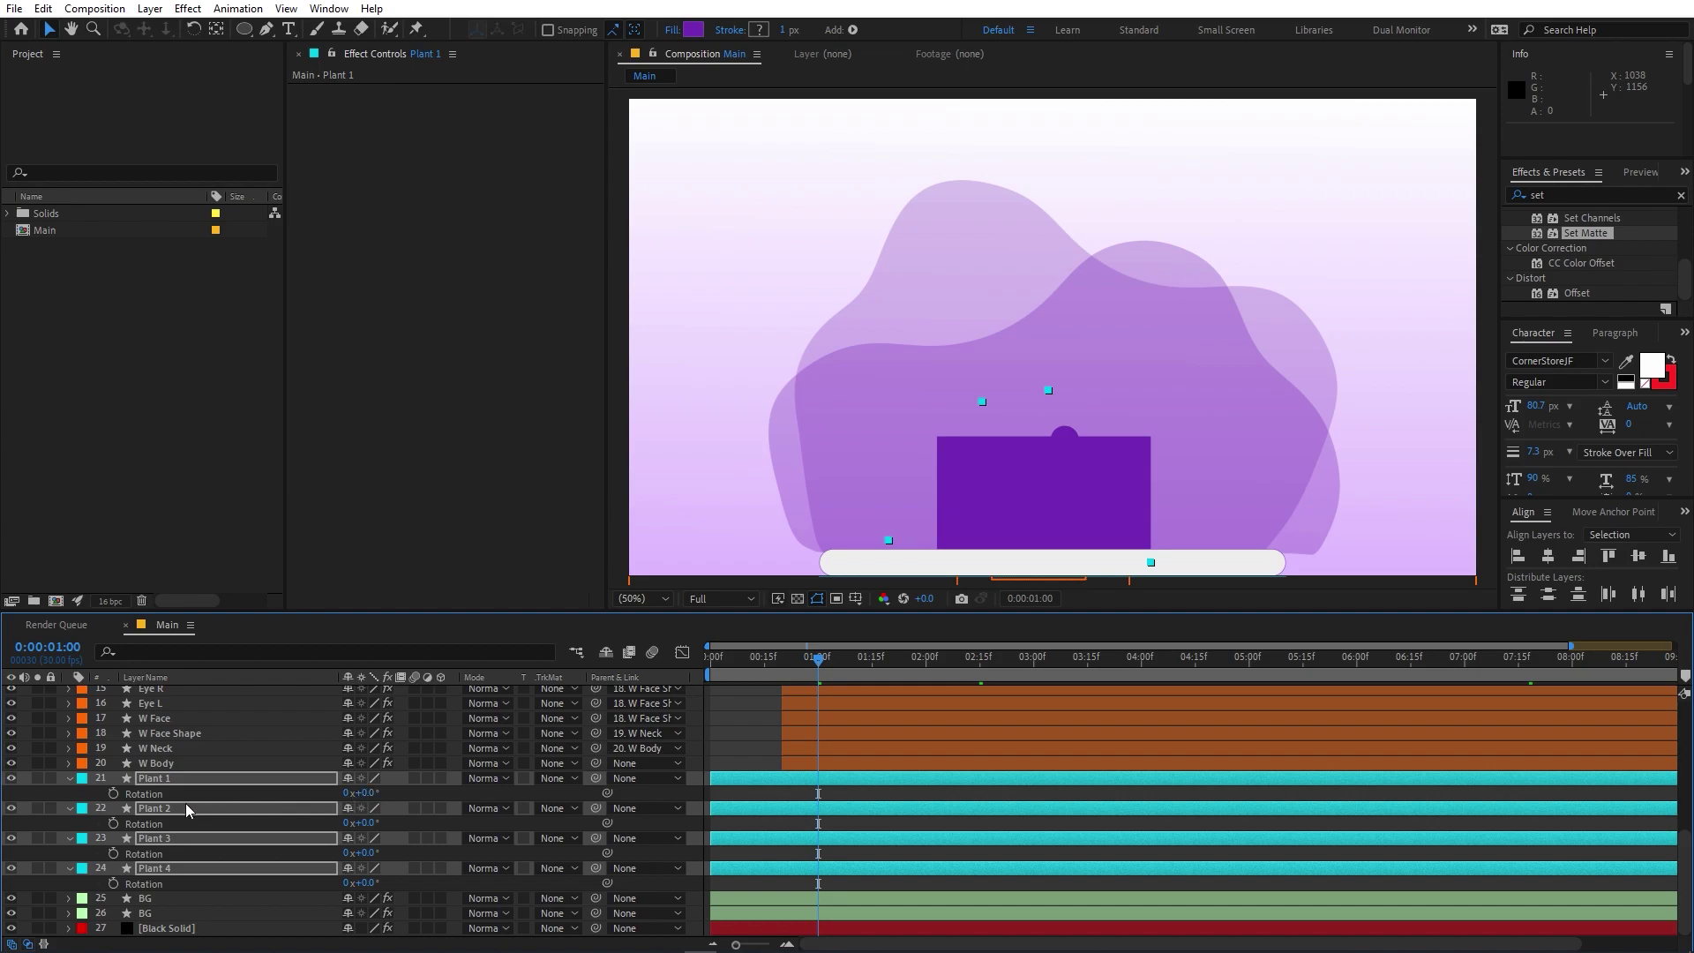
pyautogui.click(113, 794)
pyautogui.click(113, 824)
pyautogui.click(113, 854)
pyautogui.click(113, 883)
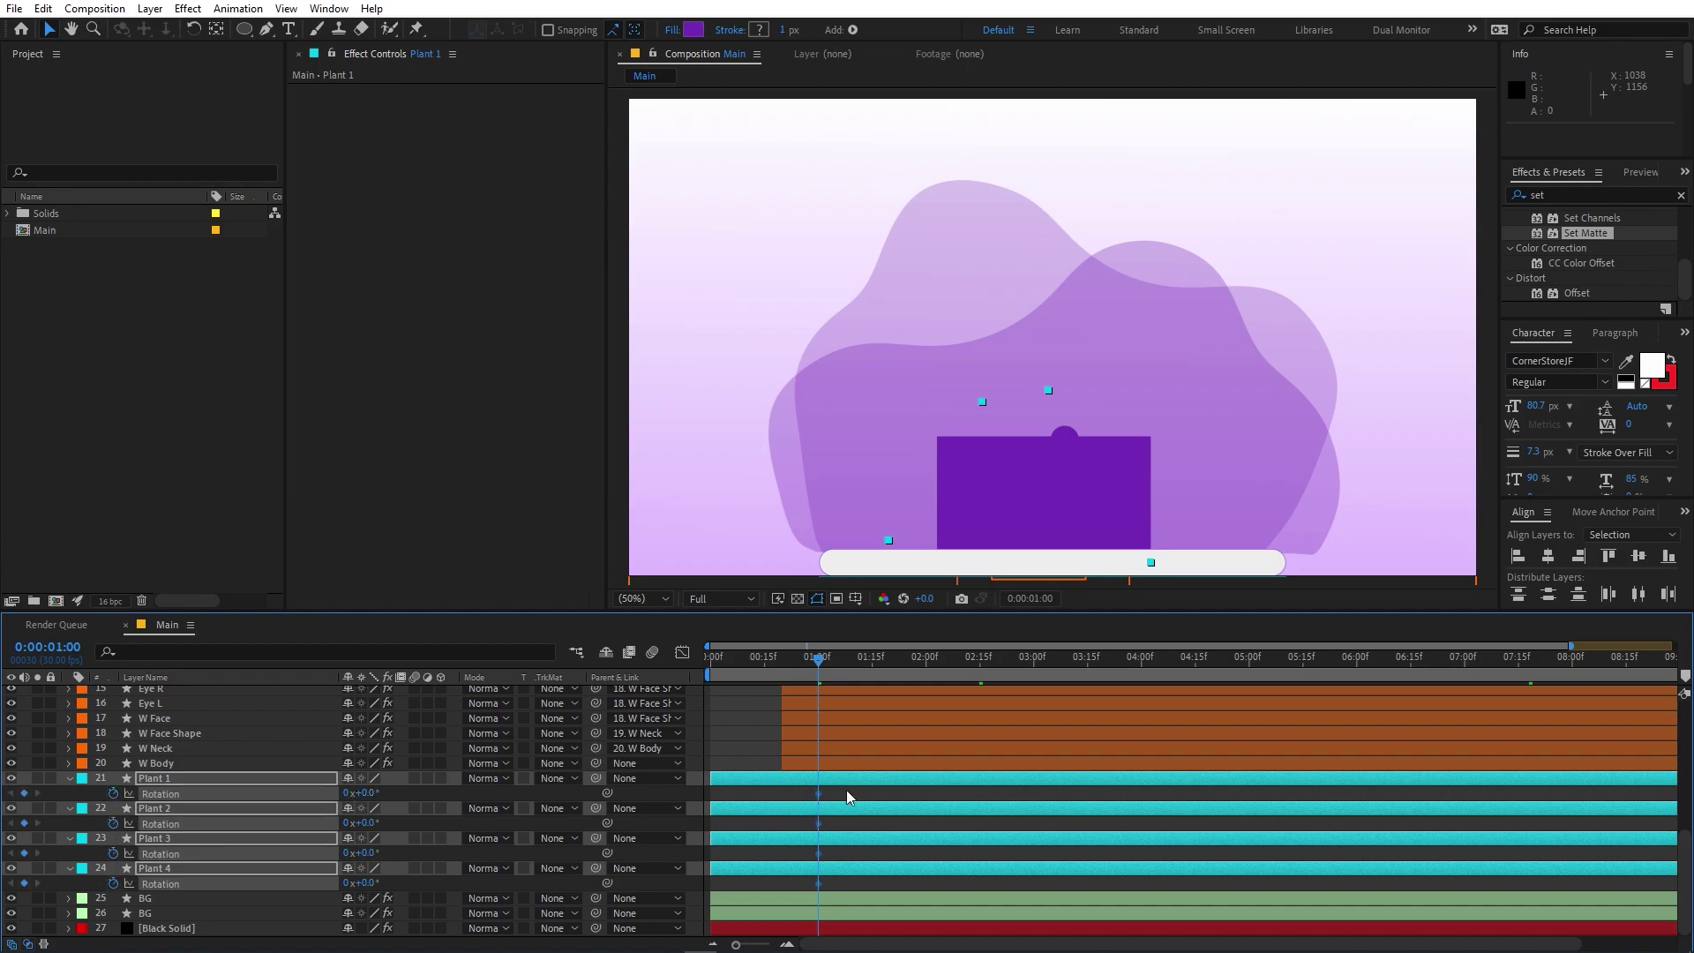
# Move the Rotation keyframes of Plant 1 to Plant 4 to 0:00:02:15, in line with their ending Scale keyframes
pyautogui.hotkey('shift', 's')
pyautogui.scroll(-2, 879, 809)
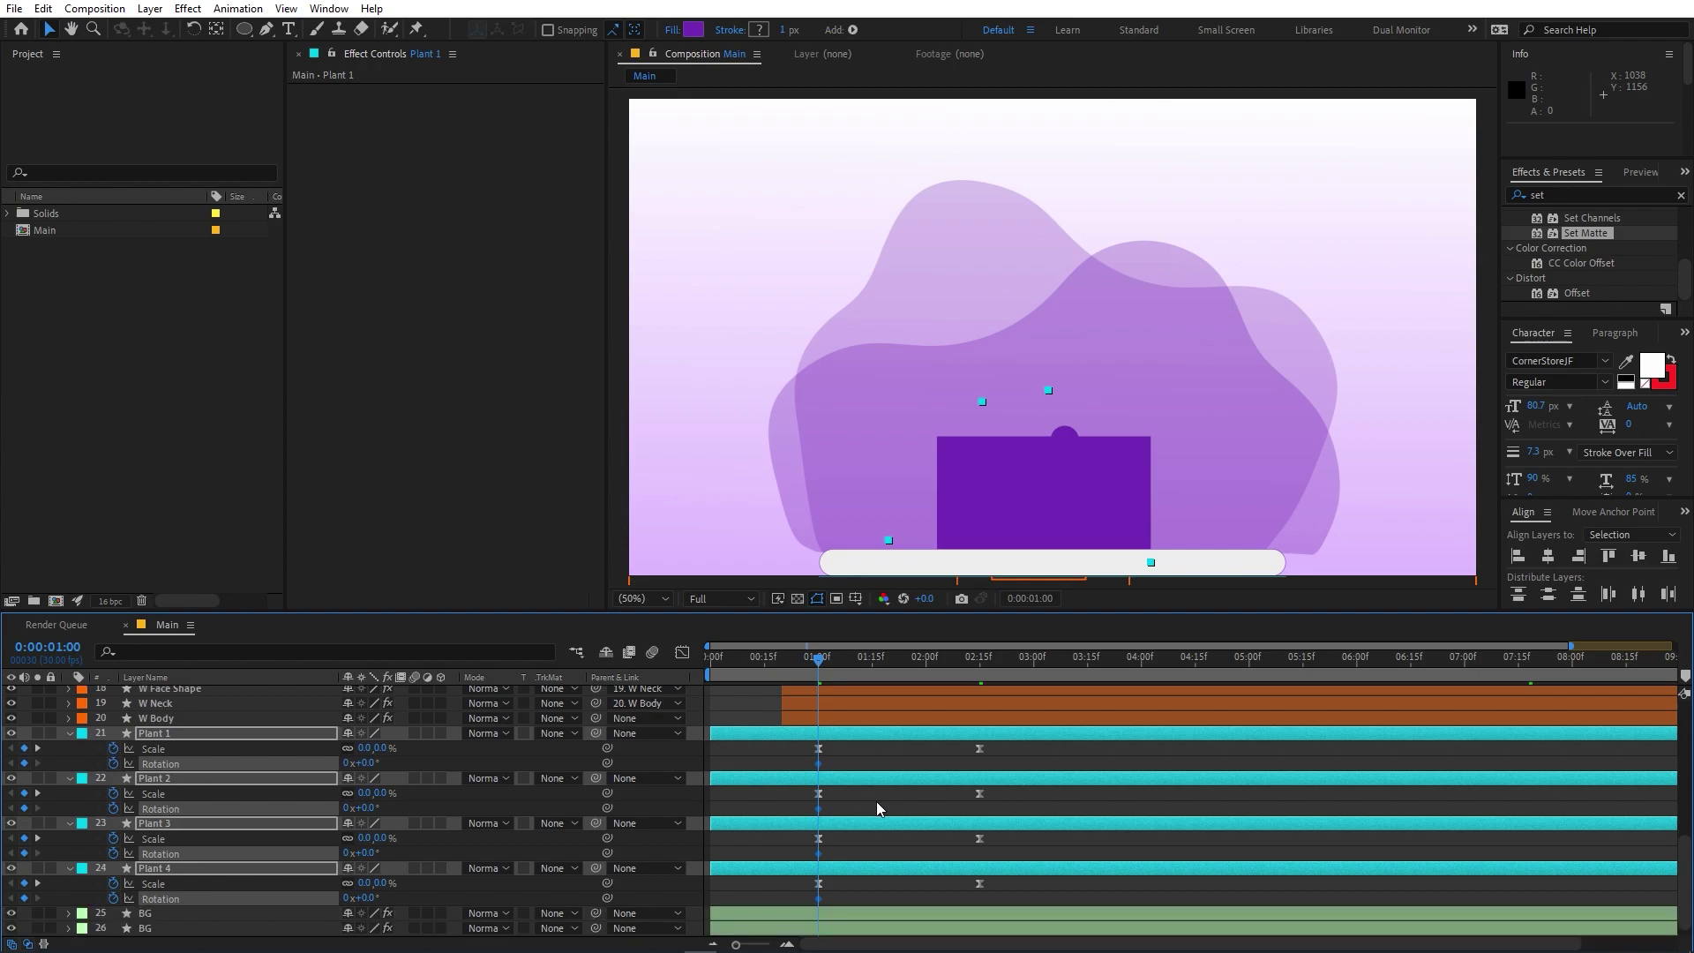
pyautogui.click(822, 768)
pyautogui.click(819, 763)
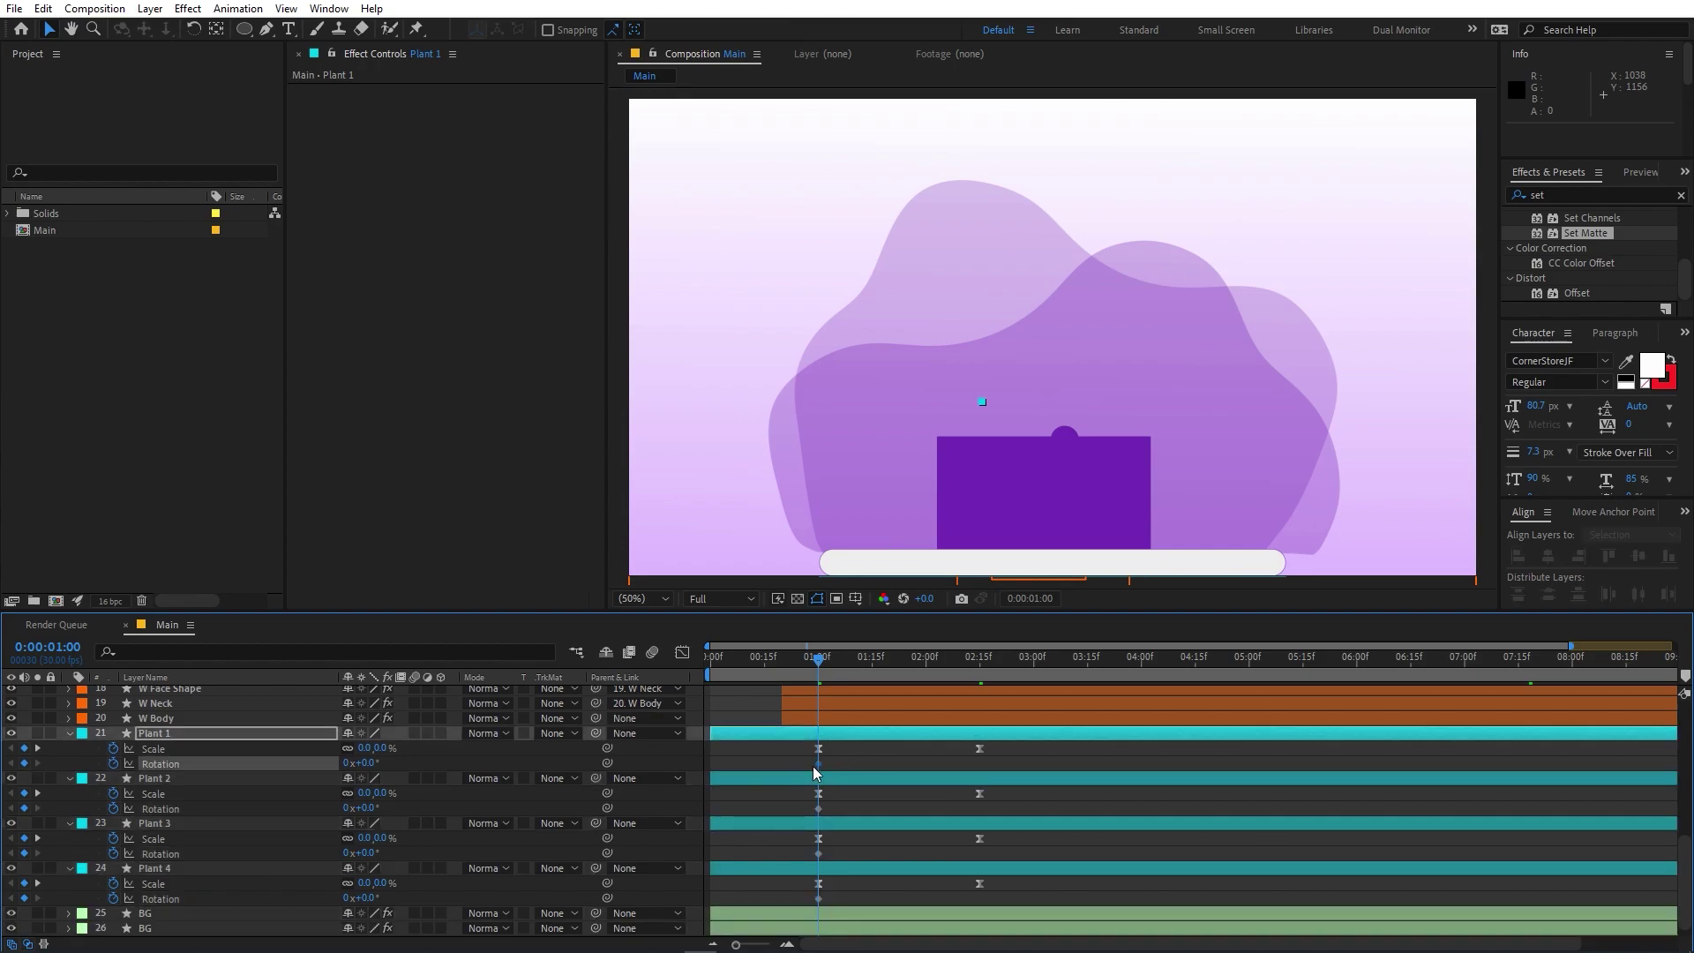
pyautogui.moveTo(863, 781); pyautogui.dragTo(952, 783)
pyautogui.moveTo(819, 809); pyautogui.dragTo(979, 810)
pyautogui.moveTo(819, 853); pyautogui.dragTo(979, 853)
pyautogui.moveTo(817, 900); pyautogui.dragTo(963, 912)
# At 0:00:01:26, set Rotation to -129° for Plant 1, 93° for Plant 2, 150° for Plant 3 and 60° for Plant 4
pyautogui.moveTo(819, 660); pyautogui.dragTo(913, 743)
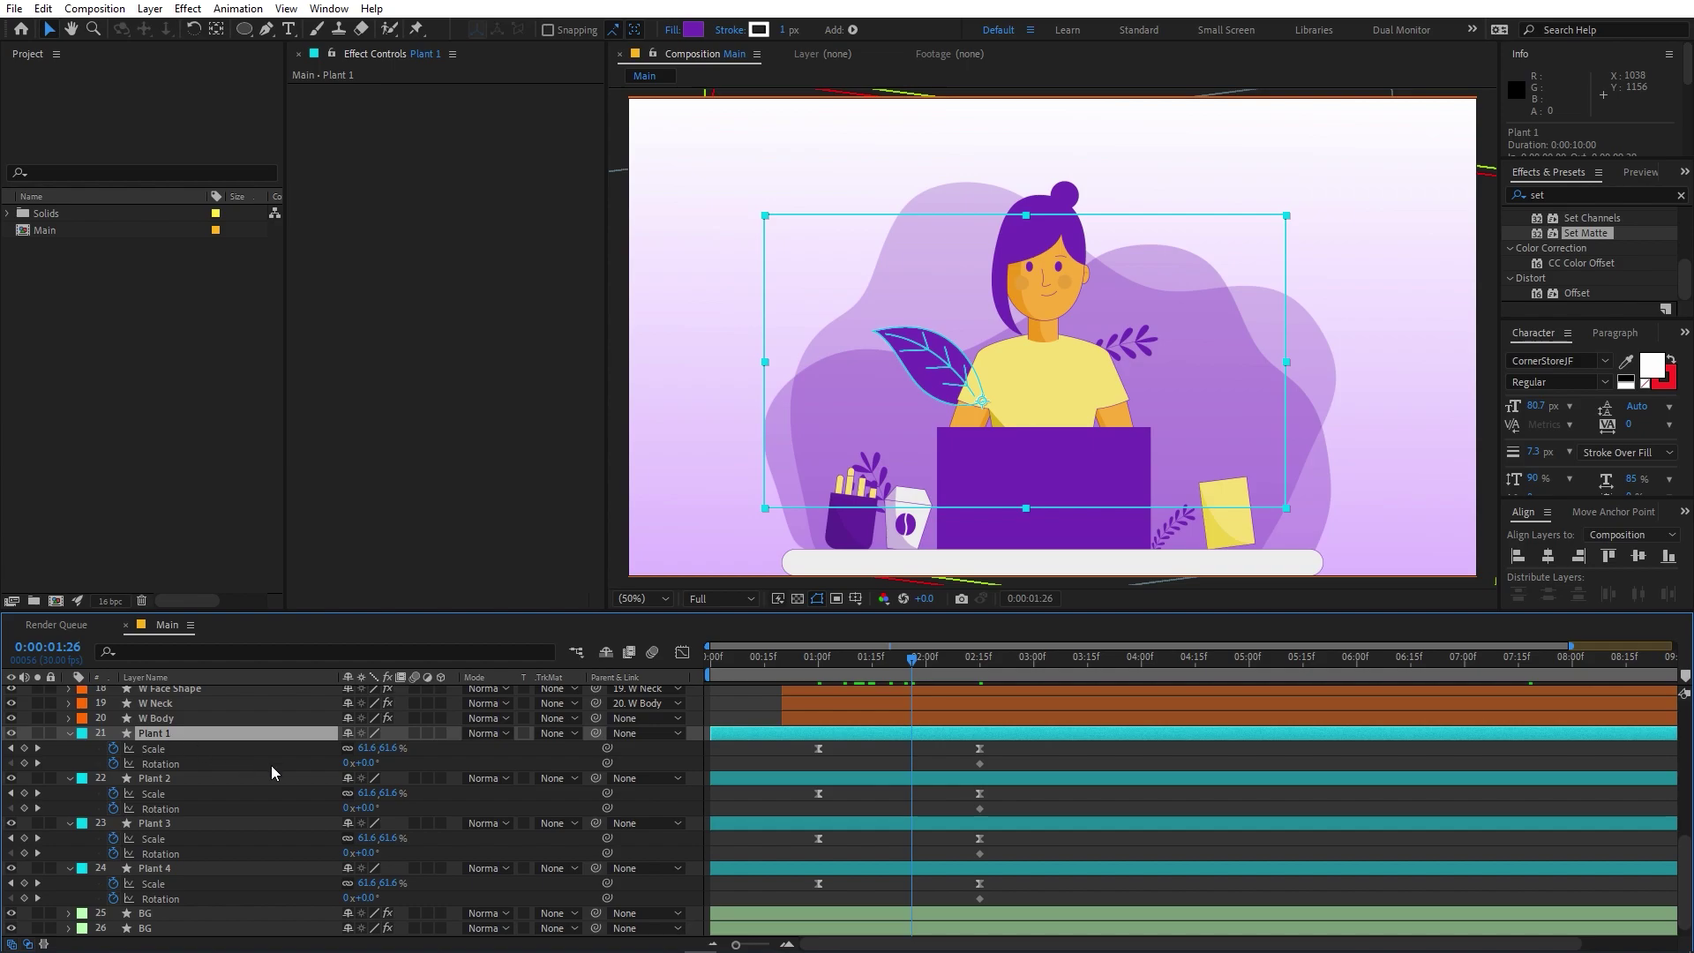
pyautogui.moveTo(362, 763); pyautogui.dragTo(167, 776)
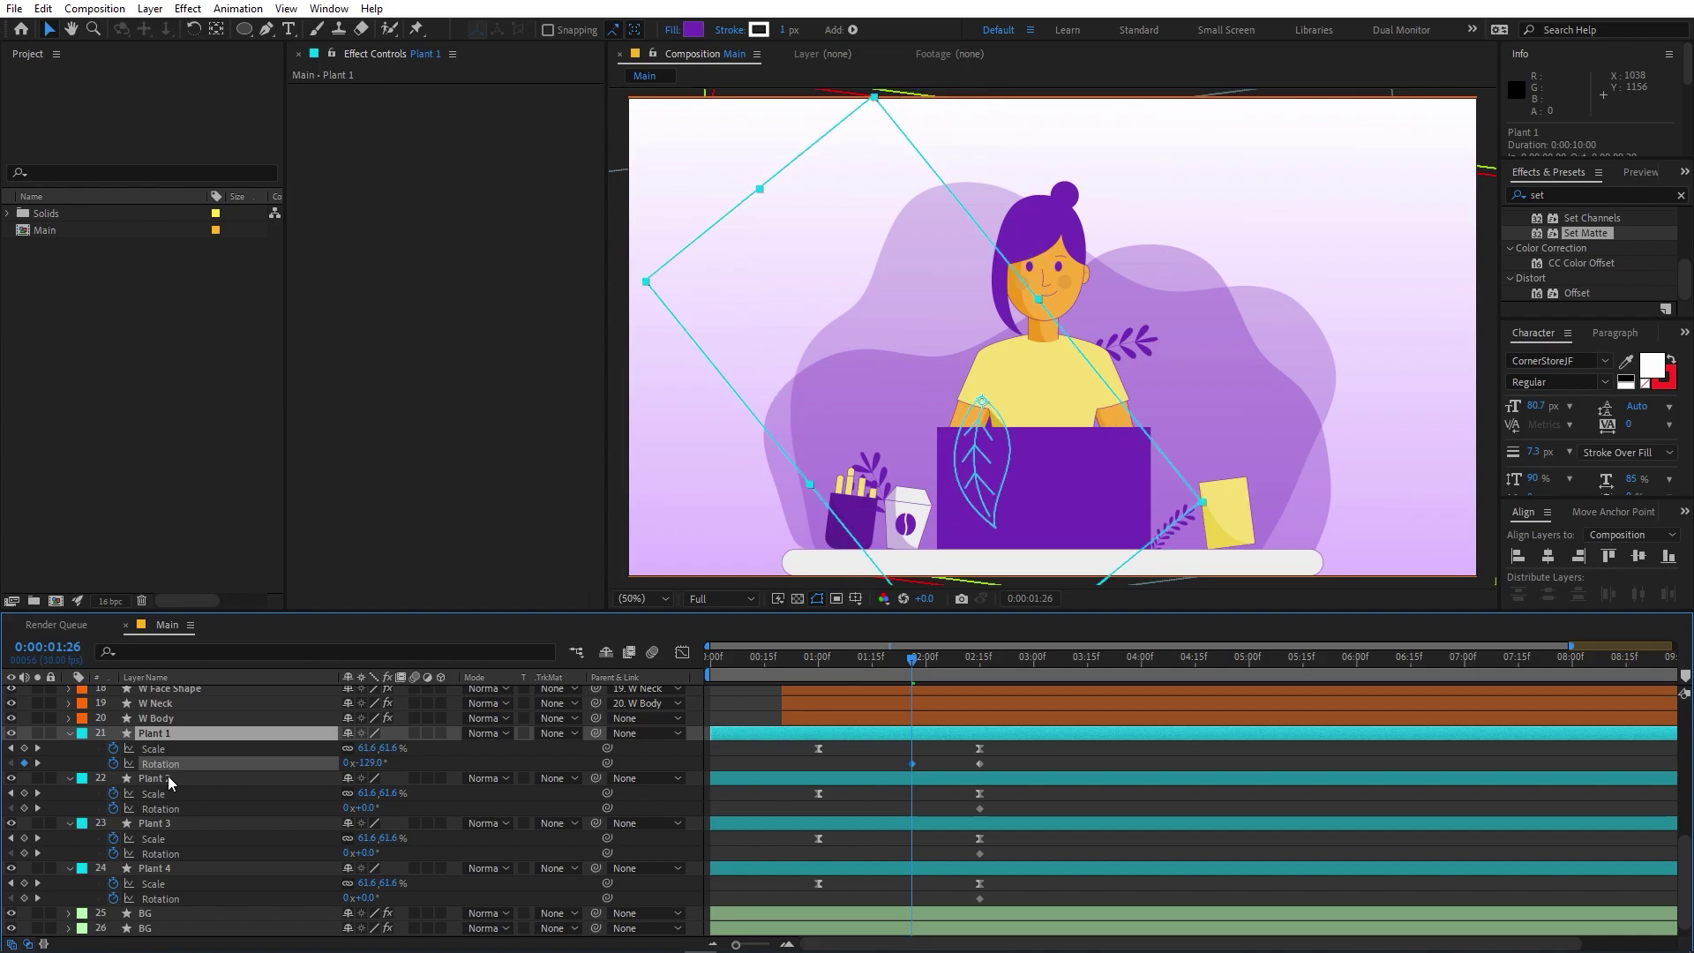
pyautogui.click(168, 776)
pyautogui.moveTo(369, 809); pyautogui.dragTo(454, 819)
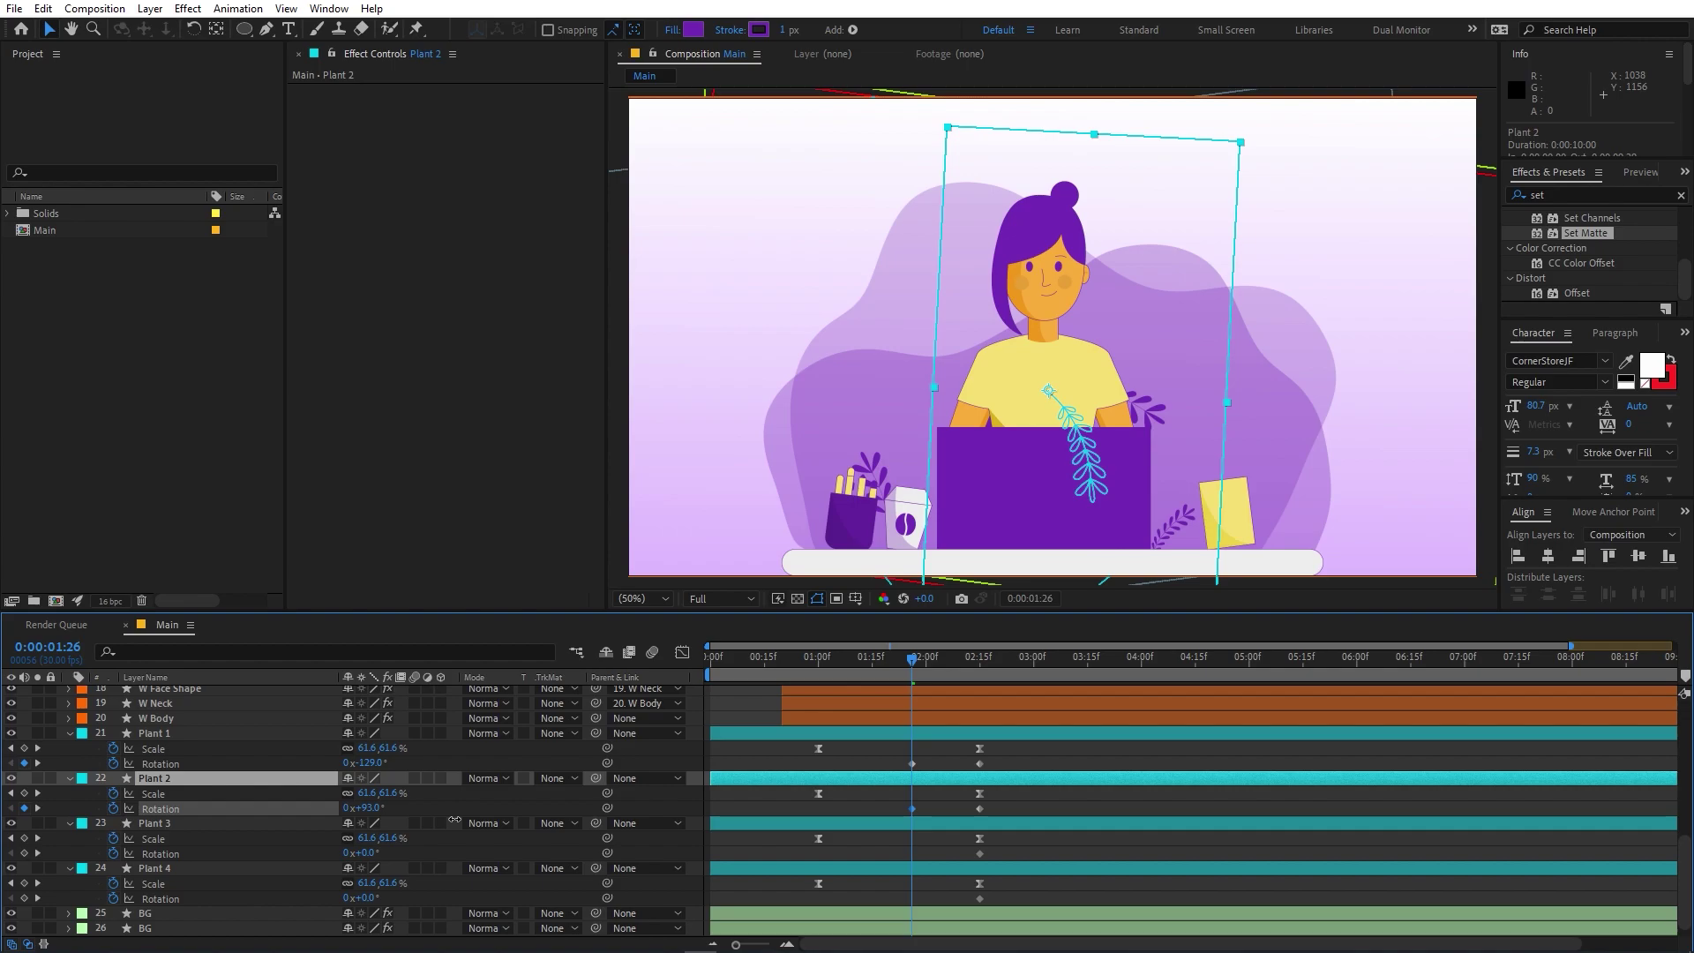
pyautogui.click(249, 826)
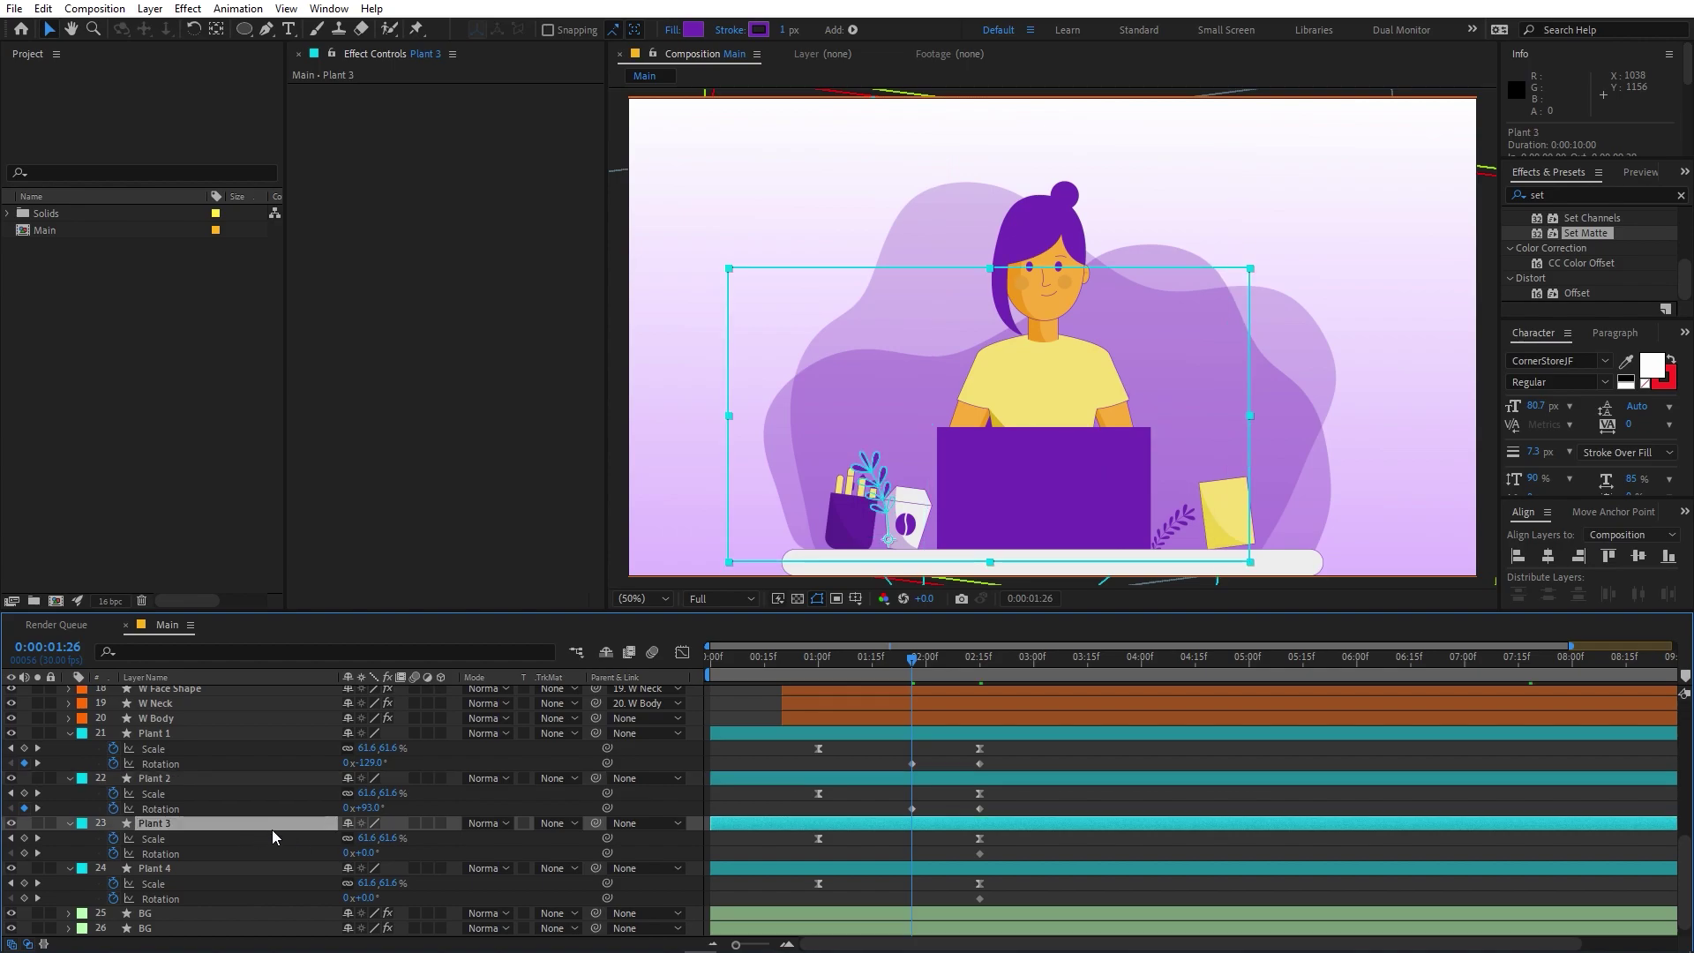
pyautogui.moveTo(369, 853); pyautogui.dragTo(512, 868)
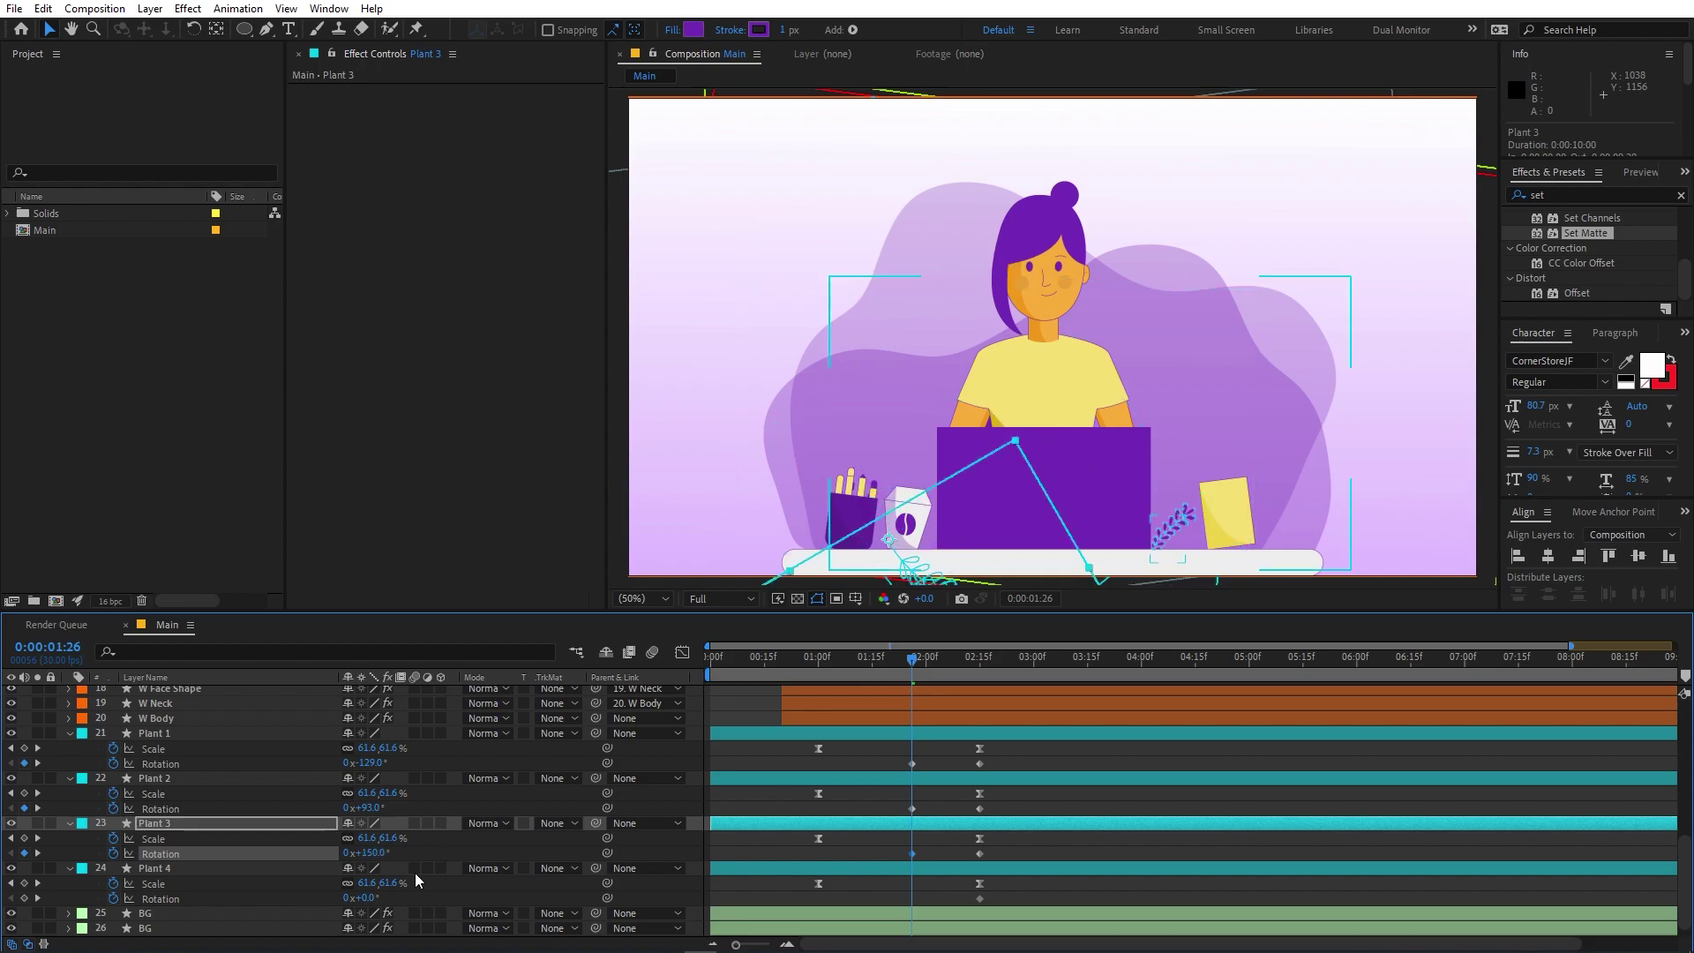
pyautogui.click(222, 869)
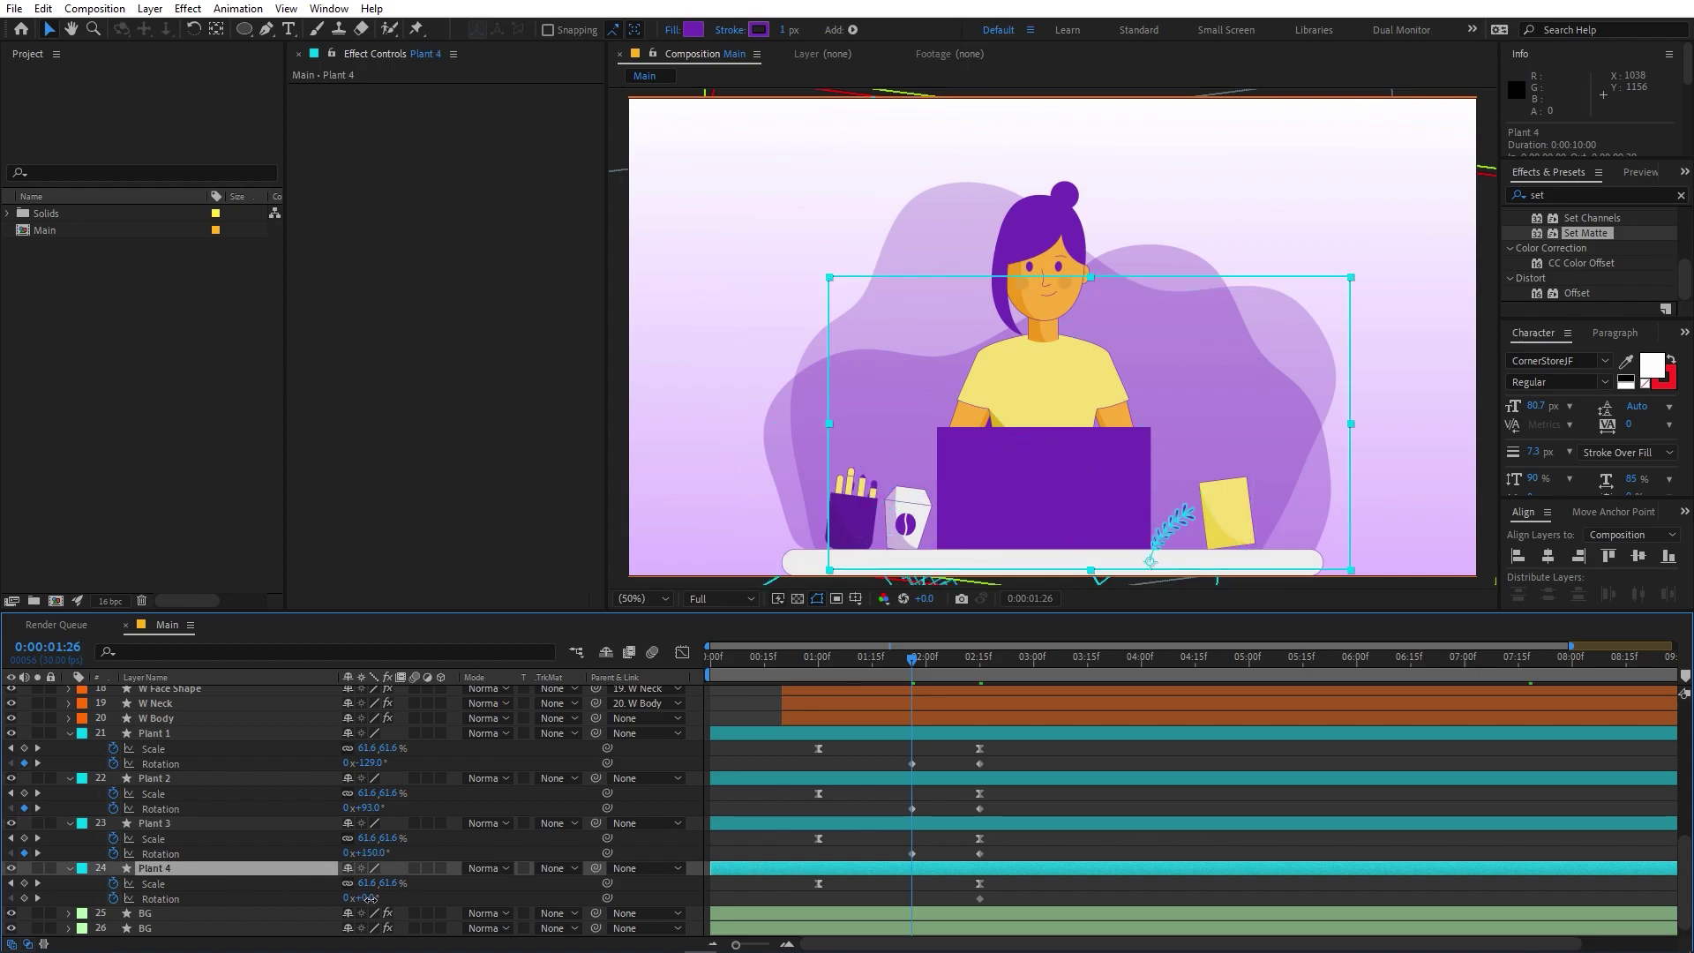
pyautogui.moveTo(369, 899); pyautogui.dragTo(422, 898)
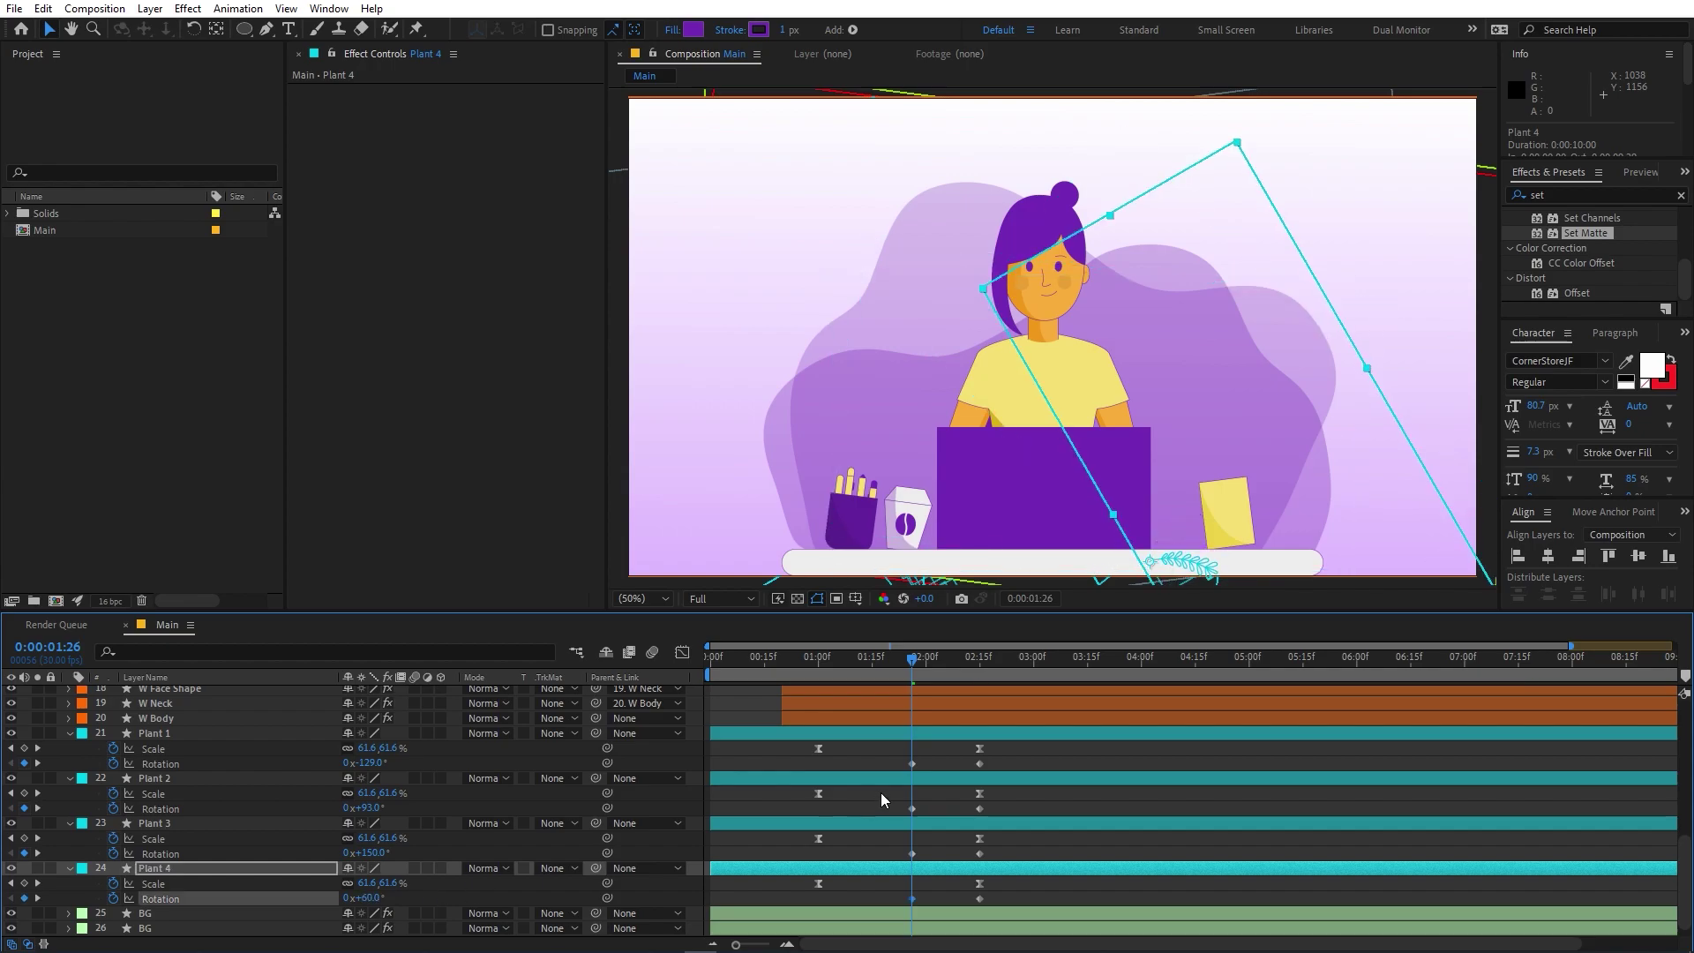
# Shift the four plants' new Rotation keyframes back from 0:00:01:26 to 0:00:01:00, in line with their first Scale keyframes
pyautogui.moveTo(887, 757); pyautogui.dragTo(925, 896)
pyautogui.hotkey('alt', 'Left')
pyautogui.hotkey('alt', 'Left')
pyautogui.hotkey('alt', 'Left')
pyautogui.hotkey('alt', 'Left')
pyautogui.hotkey('alt', 'Left')
pyautogui.hotkey('alt', 'Left')
pyautogui.hotkey('alt', 'Left')
pyautogui.hotkey('alt', 'Left')
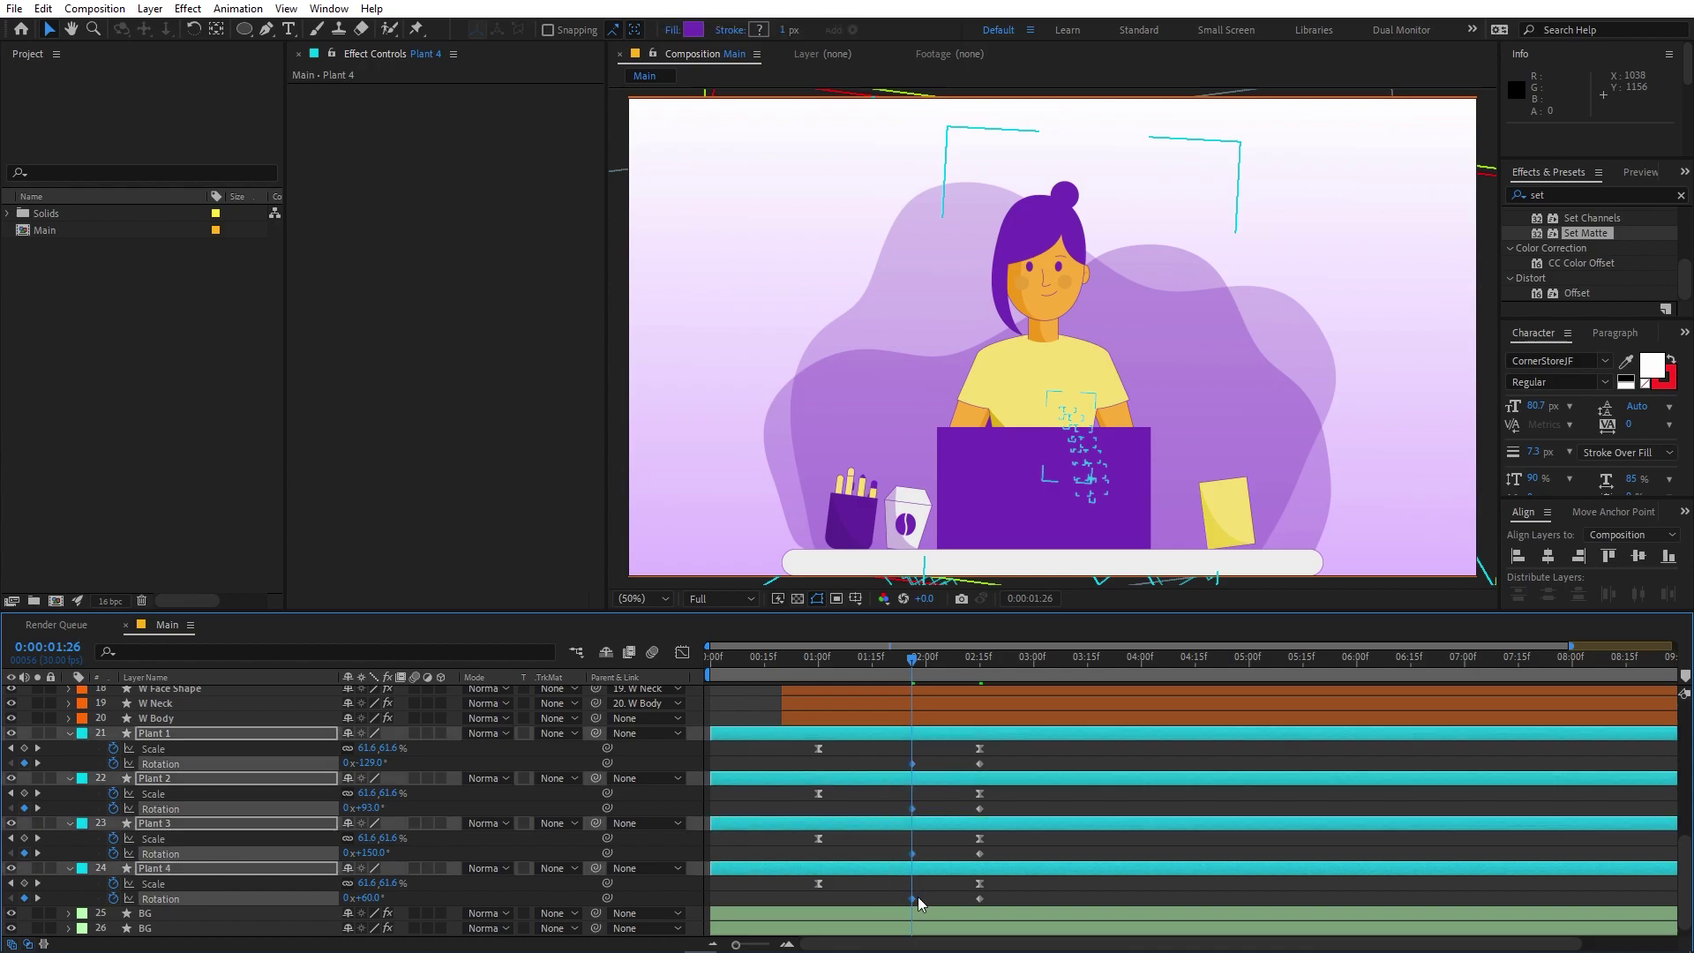
pyautogui.hotkey('alt', 'Left')
pyautogui.hotkey('alt', 'Left')
pyautogui.hotkey('alt', 'Left')
pyautogui.hotkey('alt', 'Left')
pyautogui.hotkey('alt', 'Left')
pyautogui.hotkey('alt', 'Left')
pyautogui.hotkey('alt', 'Left')
pyautogui.hotkey('alt', 'Left')
pyautogui.hotkey('alt', 'Left')
pyautogui.hotkey('alt', 'Left')
pyautogui.hotkey('alt', 'Left')
pyautogui.hotkey('alt', 'Left')
pyautogui.hotkey('alt', 'Left')
pyautogui.hotkey('alt', 'Left')
pyautogui.hotkey('alt', 'Left')
pyautogui.hotkey('alt', 'Left')
pyautogui.hotkey('alt', 'Left')
pyautogui.hotkey('alt', 'Left')
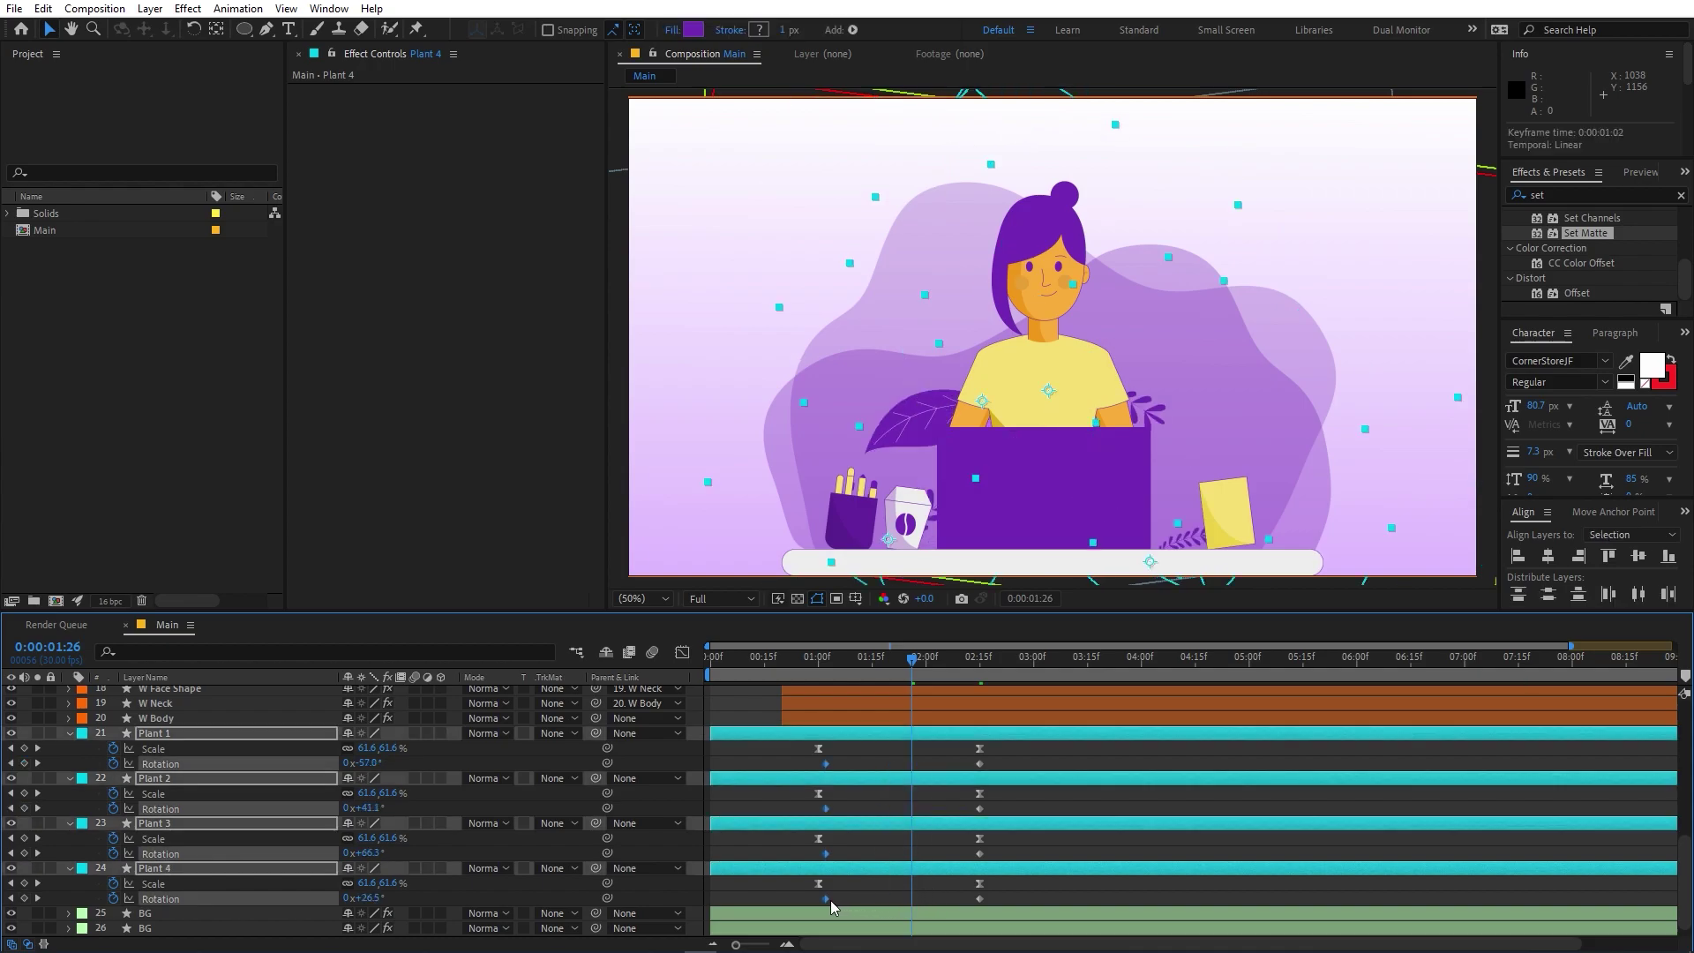
# Easy-ease all plant Scale and Rotation keyframes, shape their speed curves to peak early with a long slowdown, and preview the motion
pyautogui.moveTo(1014, 751); pyautogui.dragTo(754, 899)
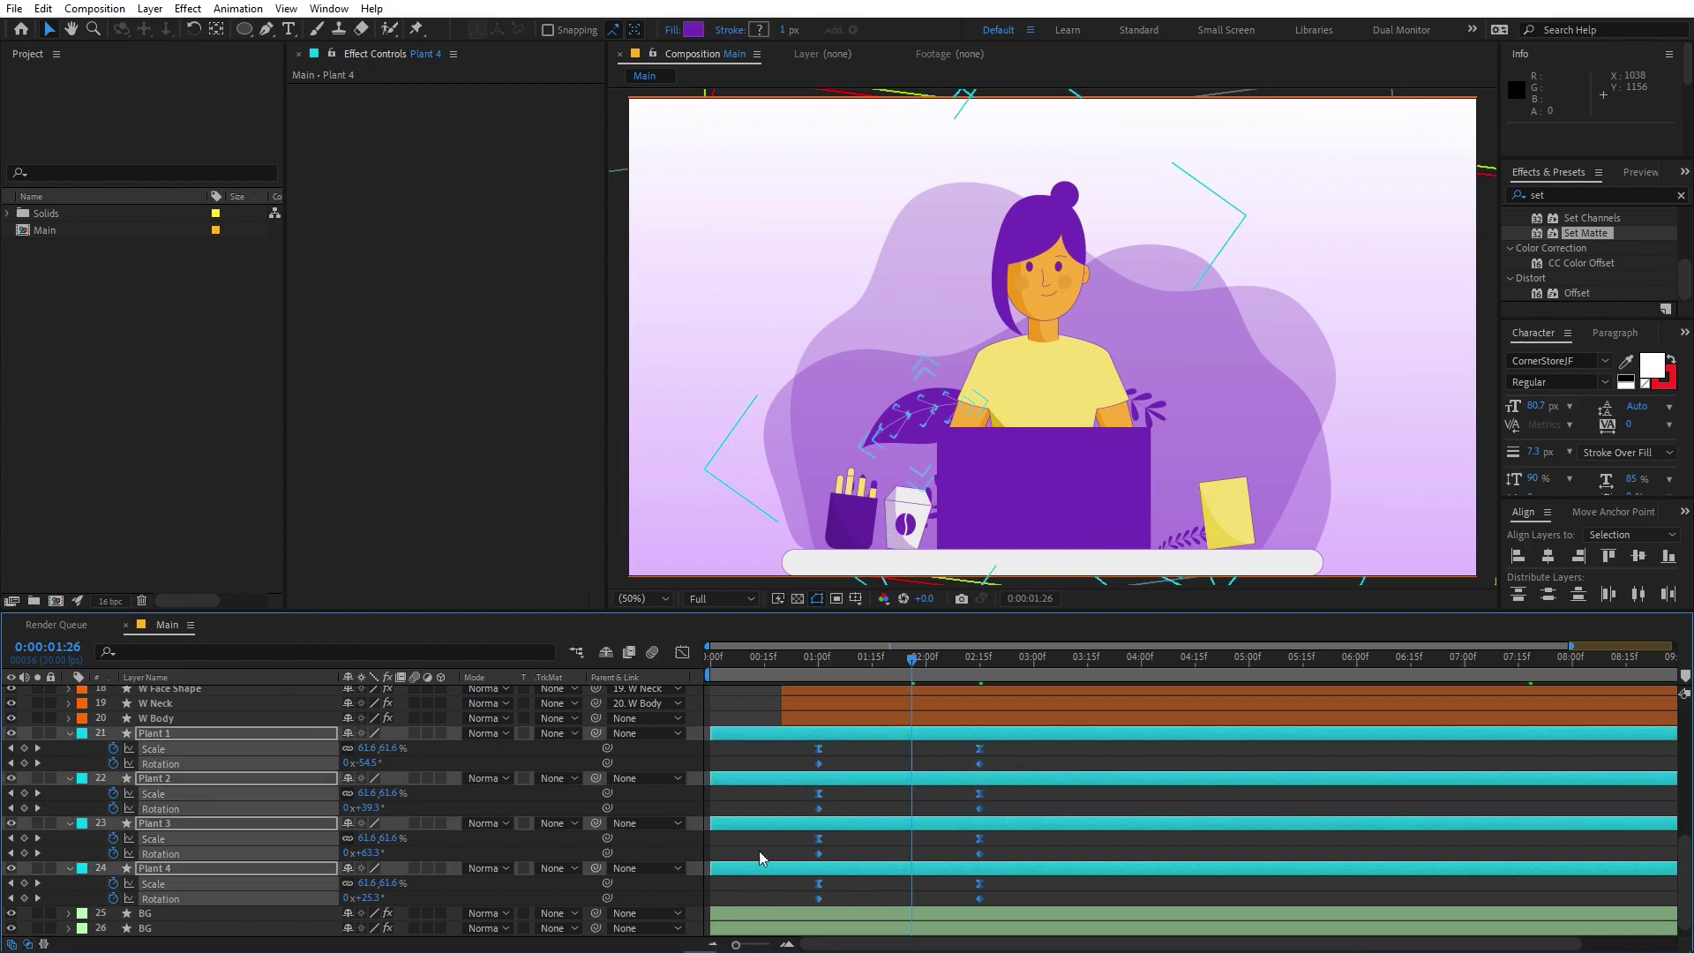
pyautogui.click(682, 653)
pyautogui.moveTo(1086, 777); pyautogui.dragTo(719, 812)
pyautogui.moveTo(955, 797); pyautogui.dragTo(889, 799)
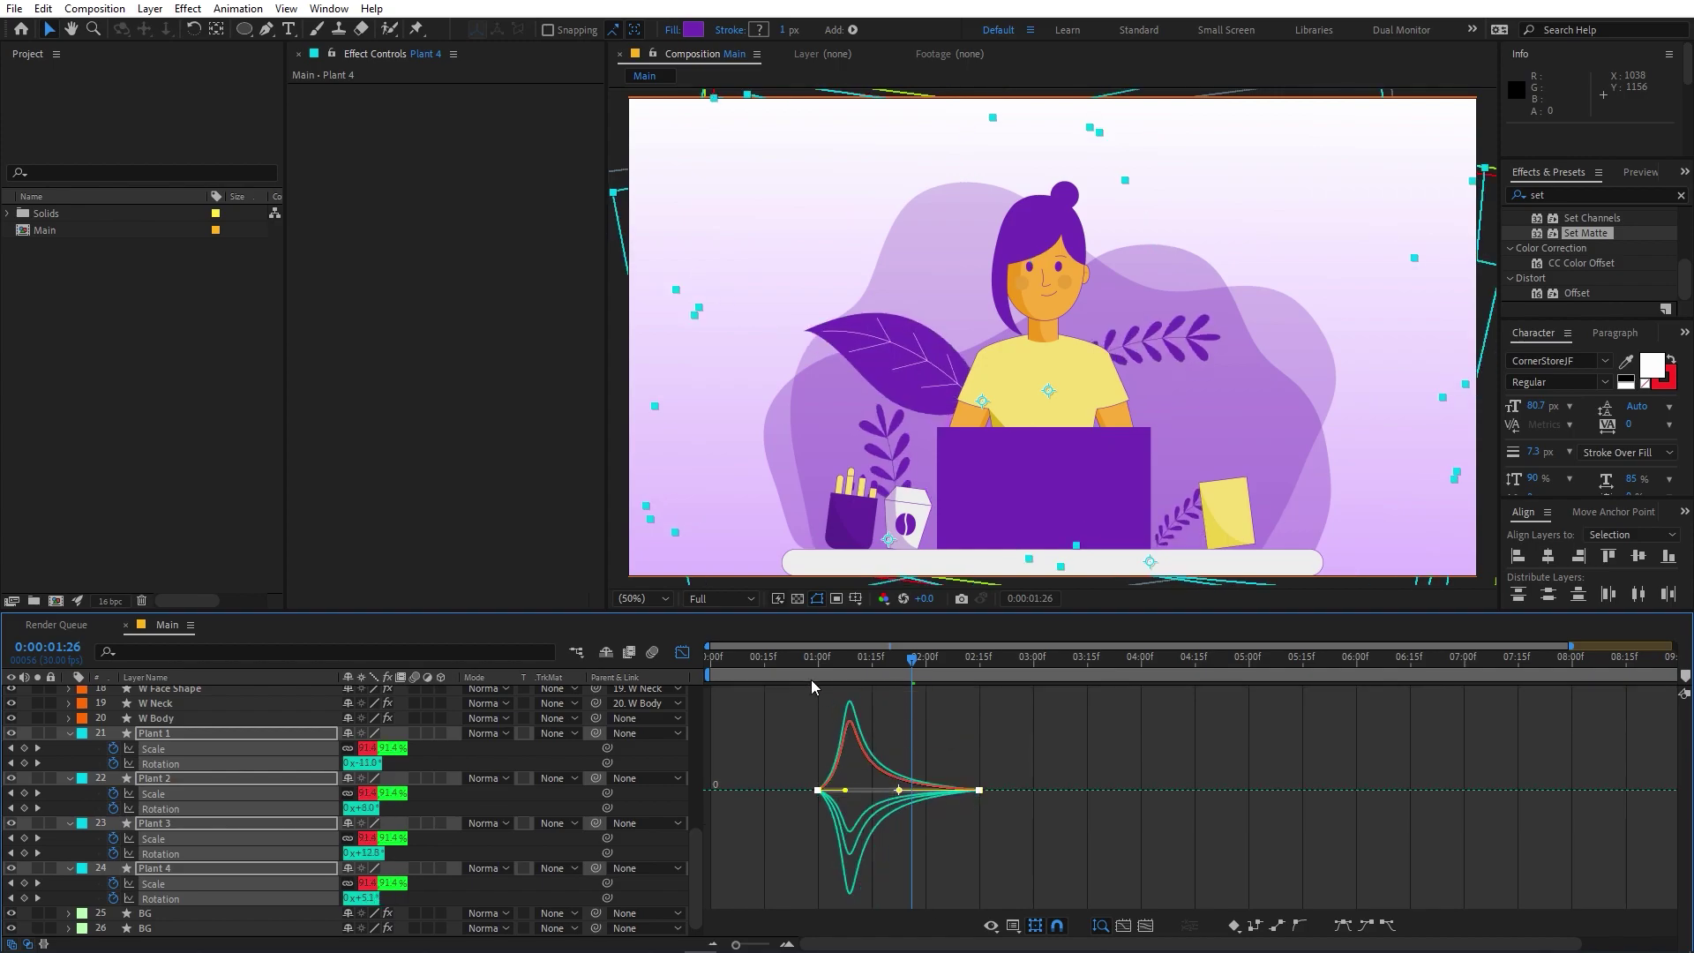
pyautogui.click(814, 663)
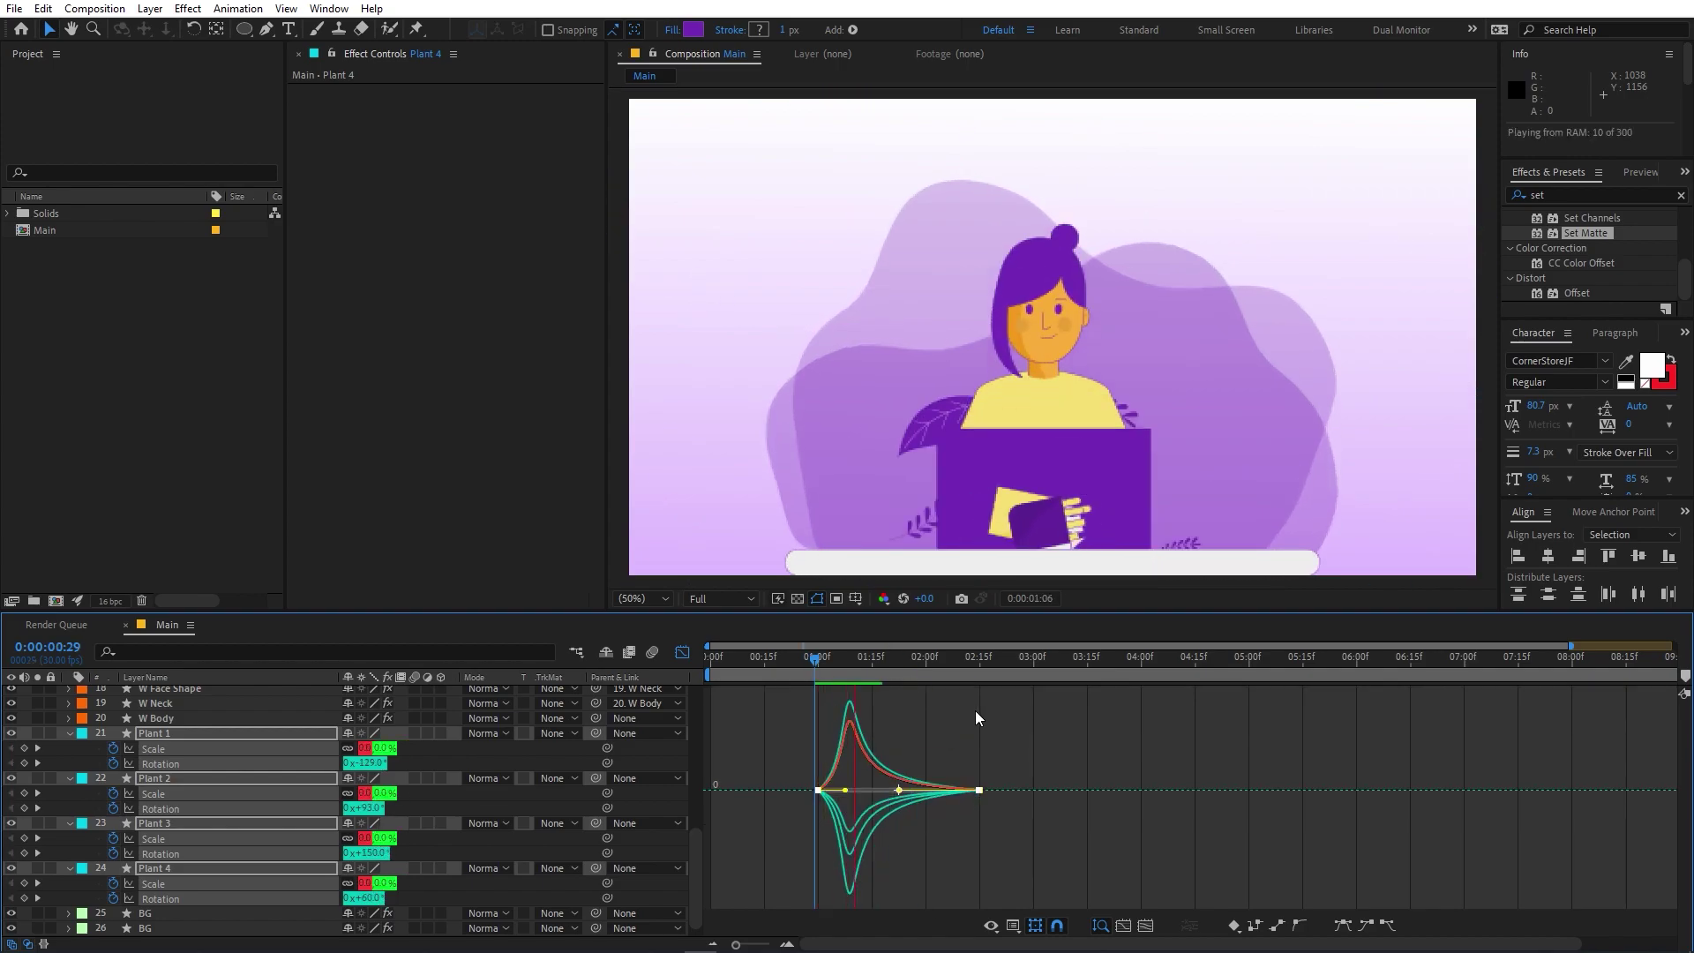
pyautogui.click(798, 660)
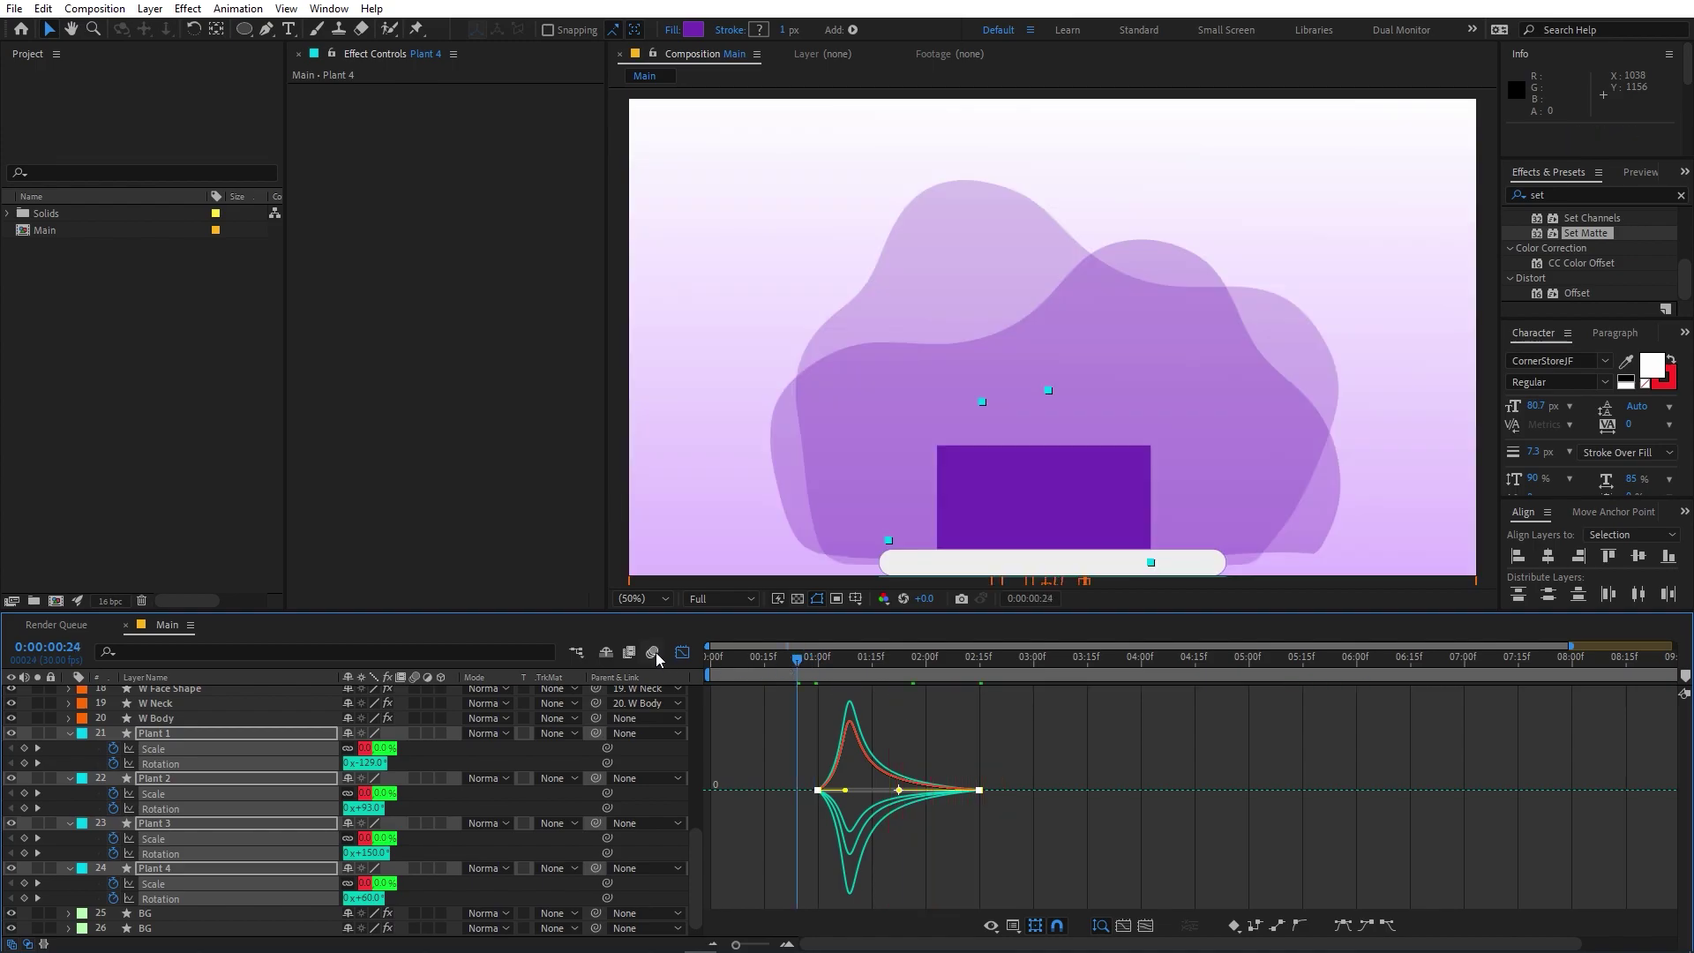
# Move the plants' ending Scale and Rotation keyframes to 0:00:03:04 and preview the slower animation
pyautogui.hotkey('shift', 'F3')
pyautogui.moveTo(1003, 758); pyautogui.dragTo(1048, 902)
pyautogui.press('space')
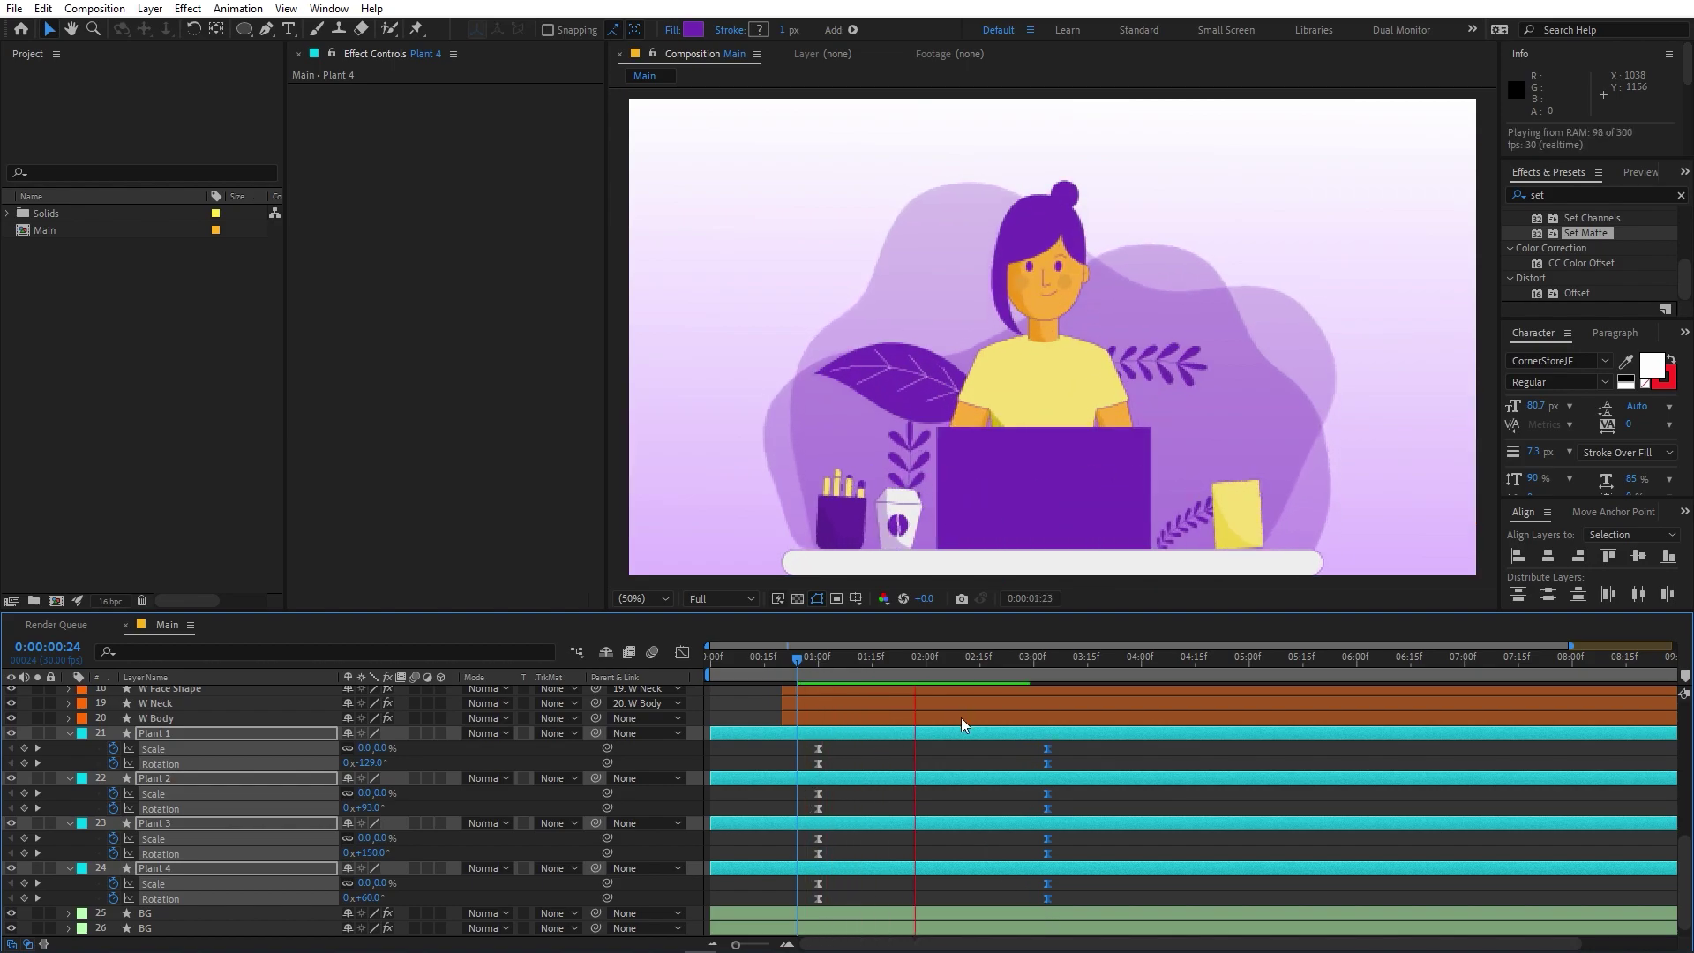
pyautogui.click(1048, 664)
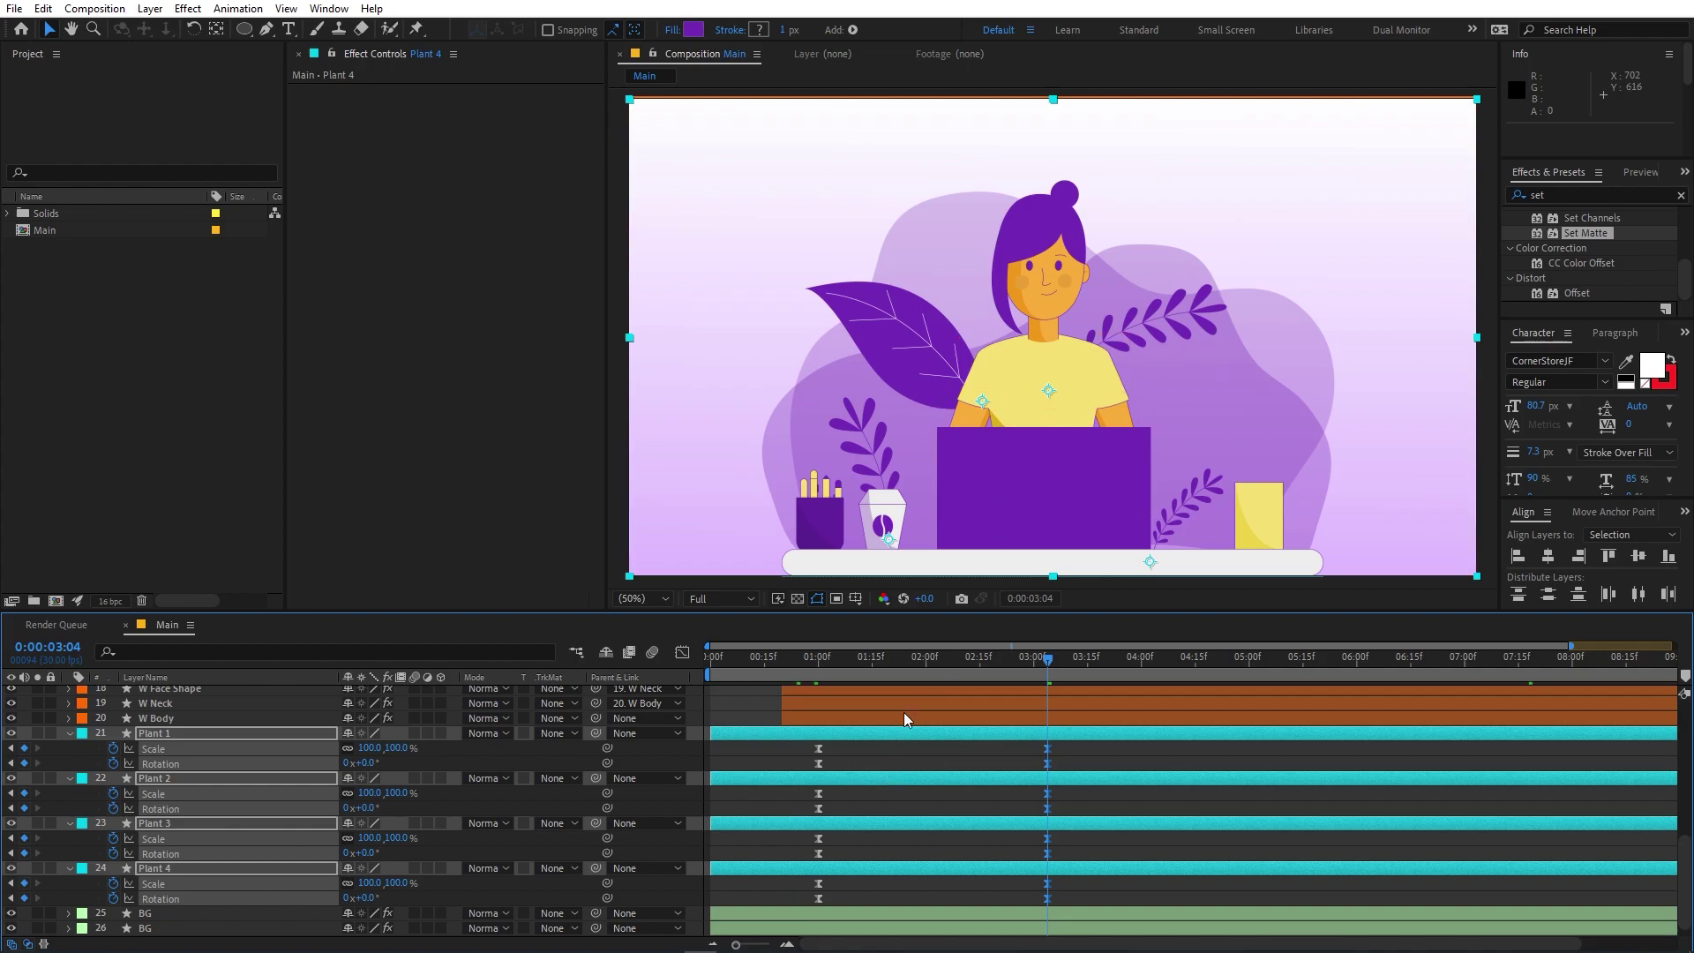
# Add the expression wiggle(.2,20) to Plant 1's Rotation
pyautogui.click(887, 761)
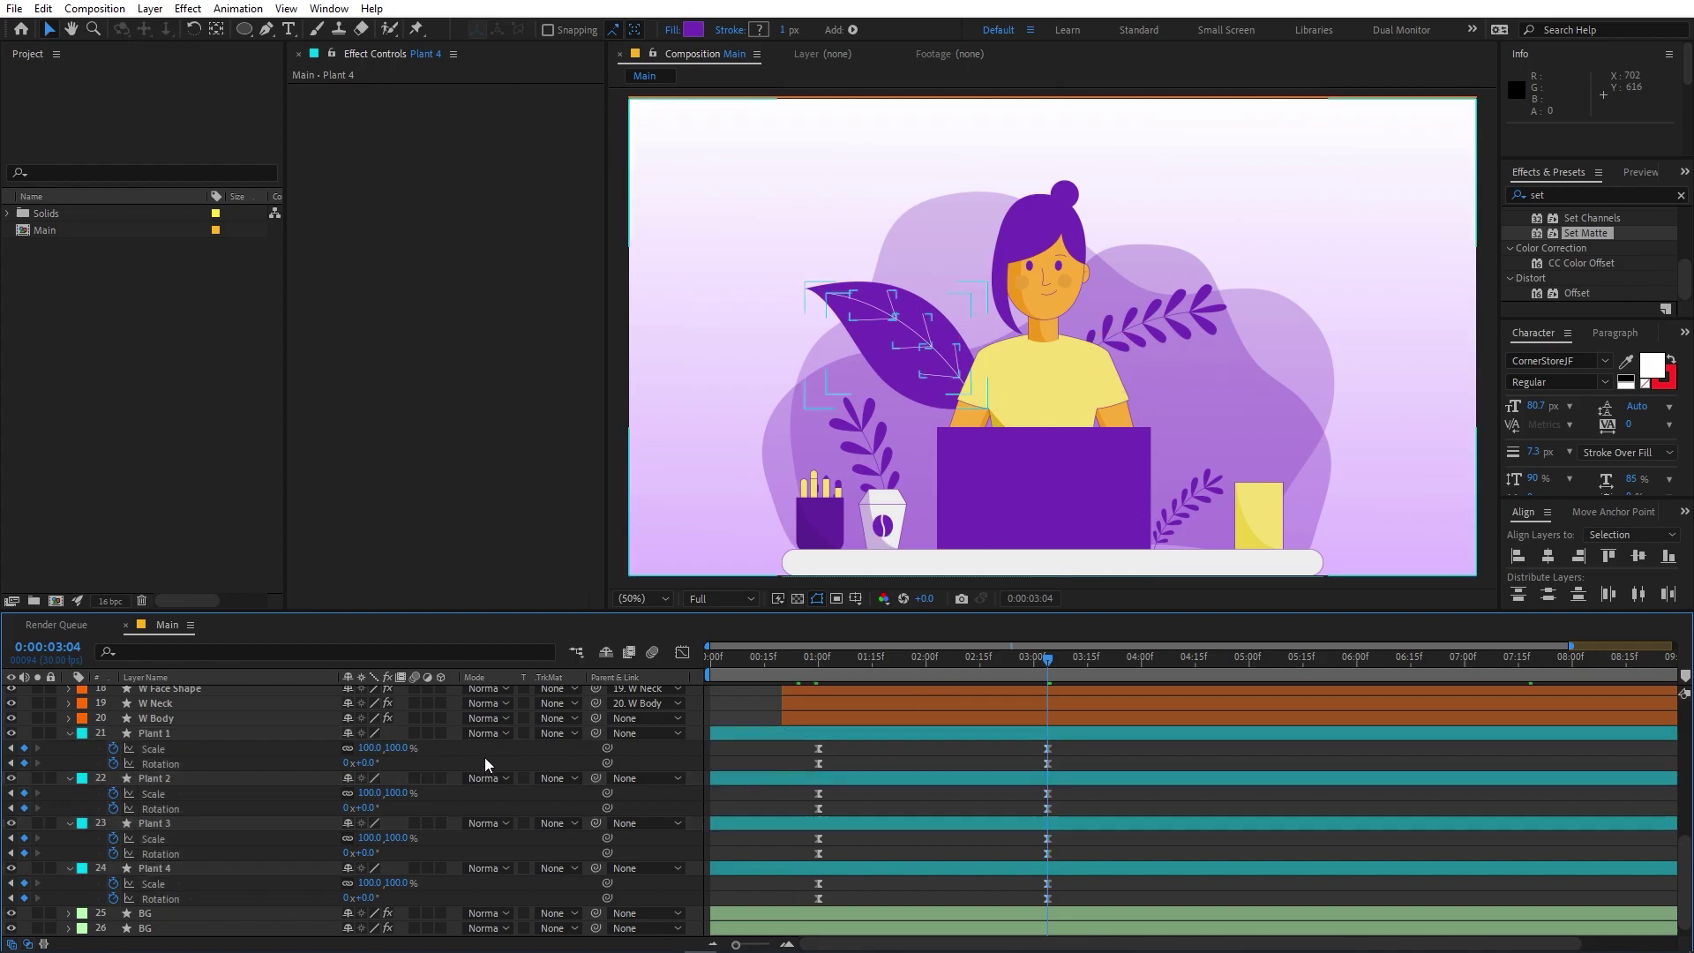
pyautogui.keyDown('alt'); pyautogui.click(113, 764); pyautogui.keyUp('alt')
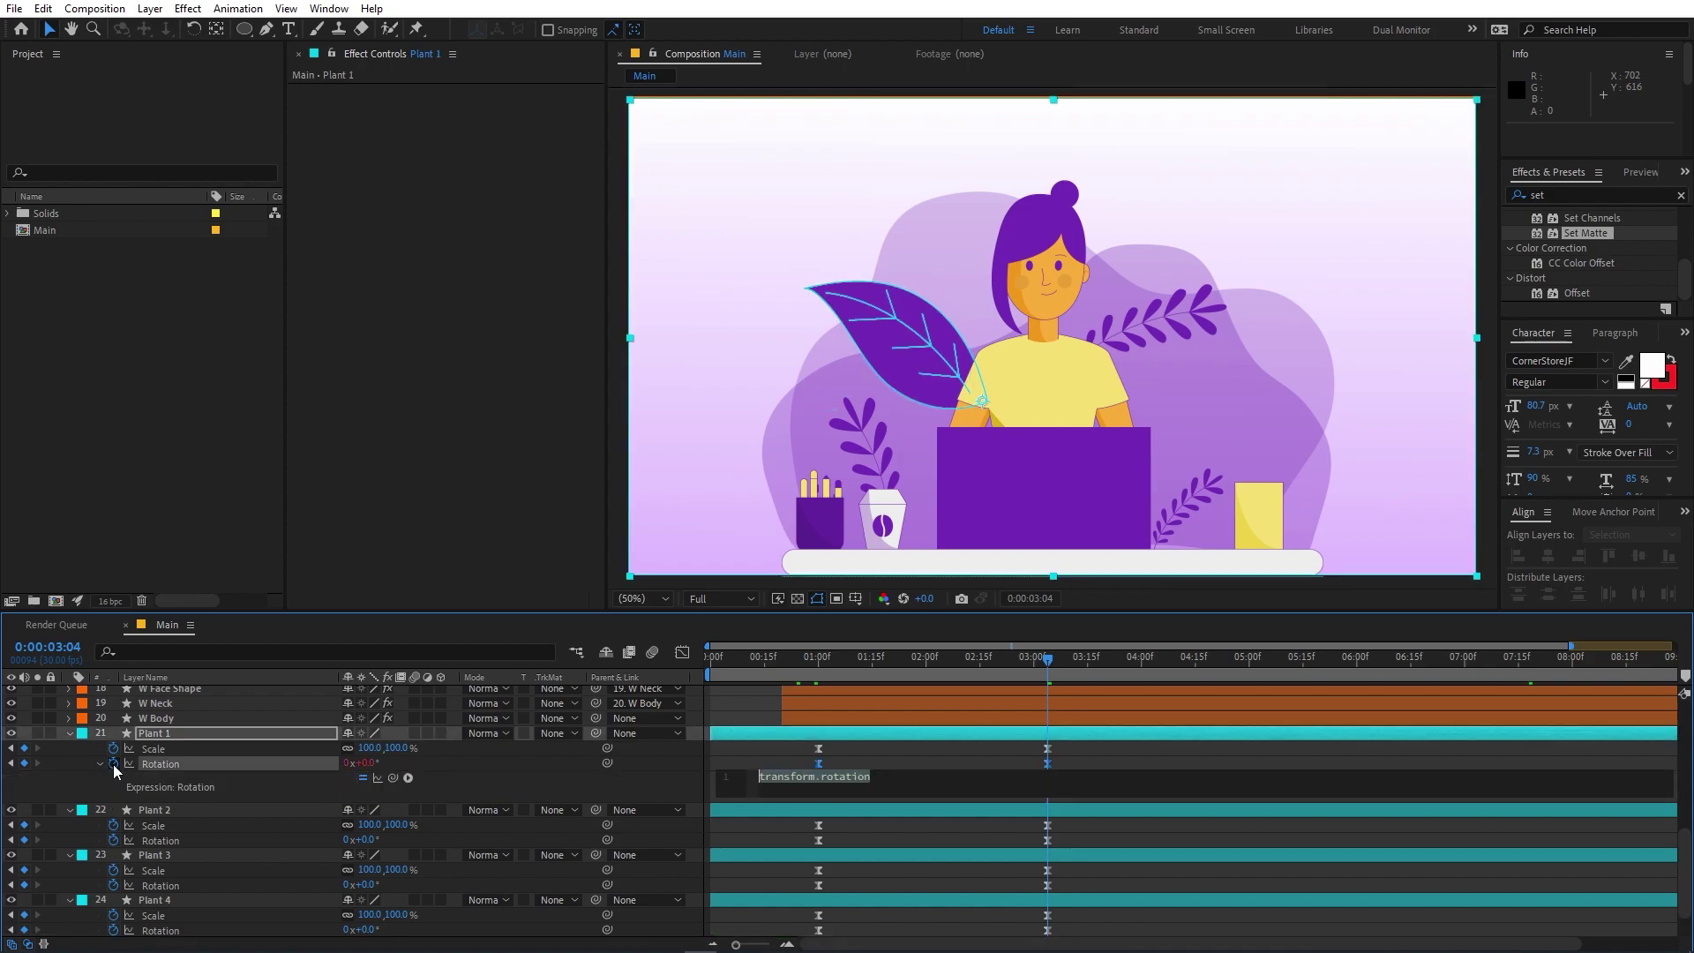
pyautogui.write('wigg')
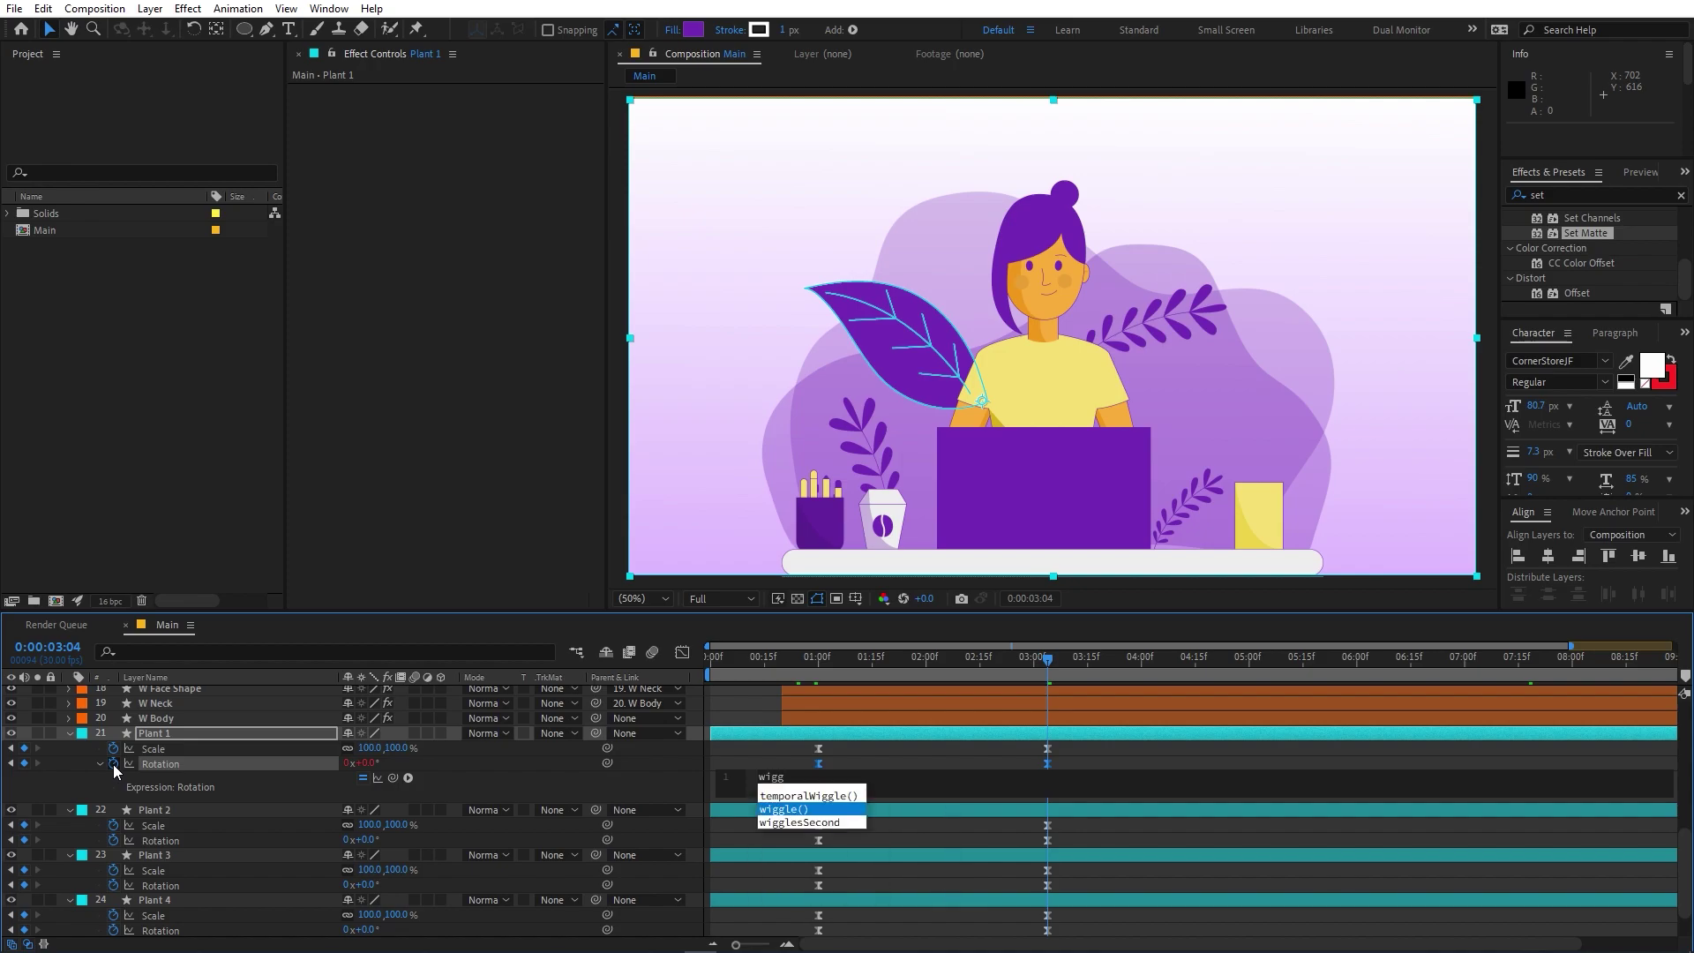
pyautogui.press('Return')
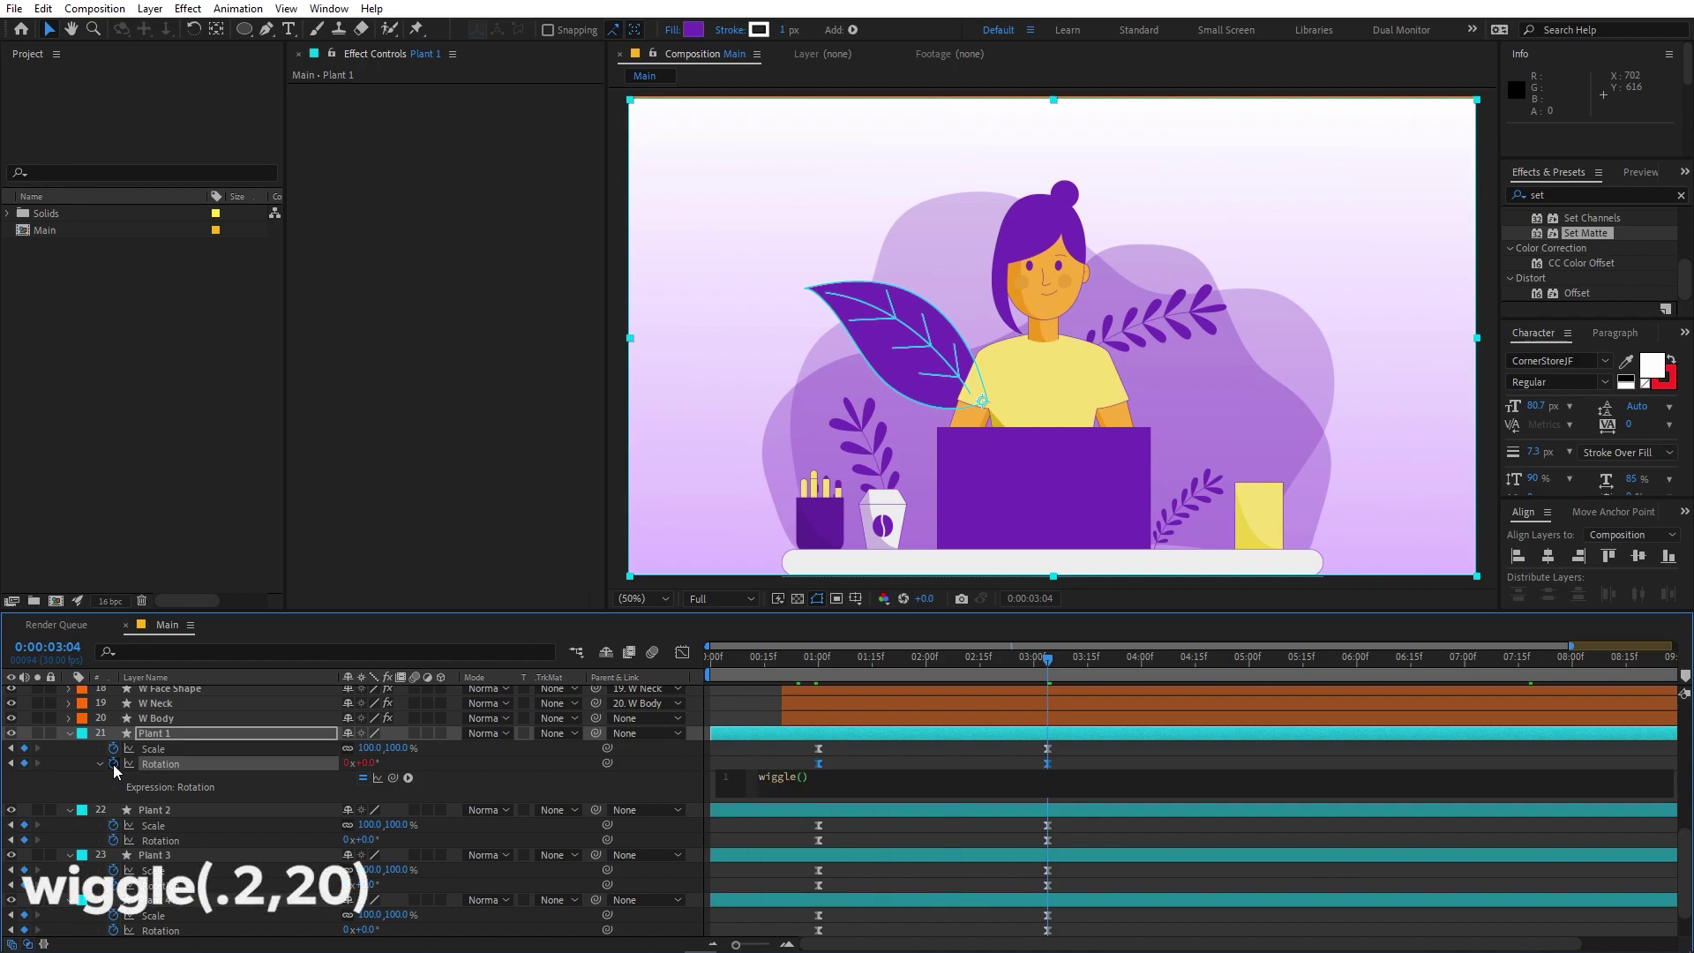
pyautogui.write('.2,20')
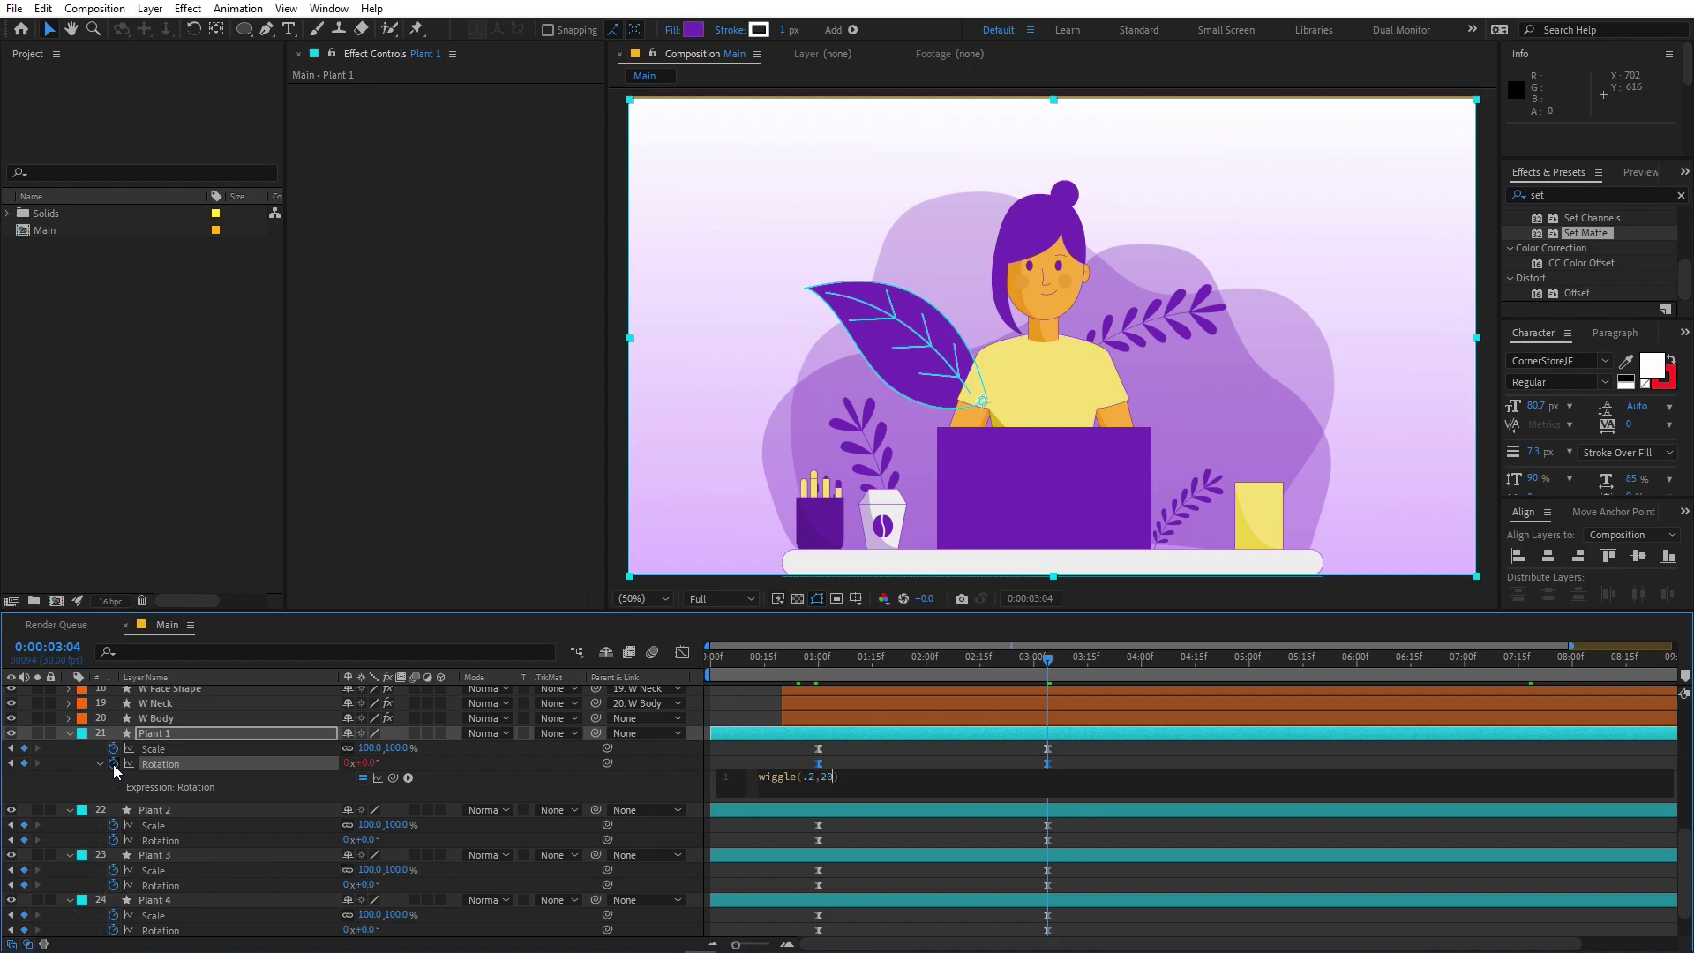
# Copy Plant 1's wiggle expression to Plant 2's Rotation and change it to wiggle(.3,20)
pyautogui.hotkey('ctrl', 'a')
pyautogui.hotkey('ctrl', 'c')
pyautogui.keyDown('alt'); pyautogui.click(118, 837); pyautogui.keyUp('alt')
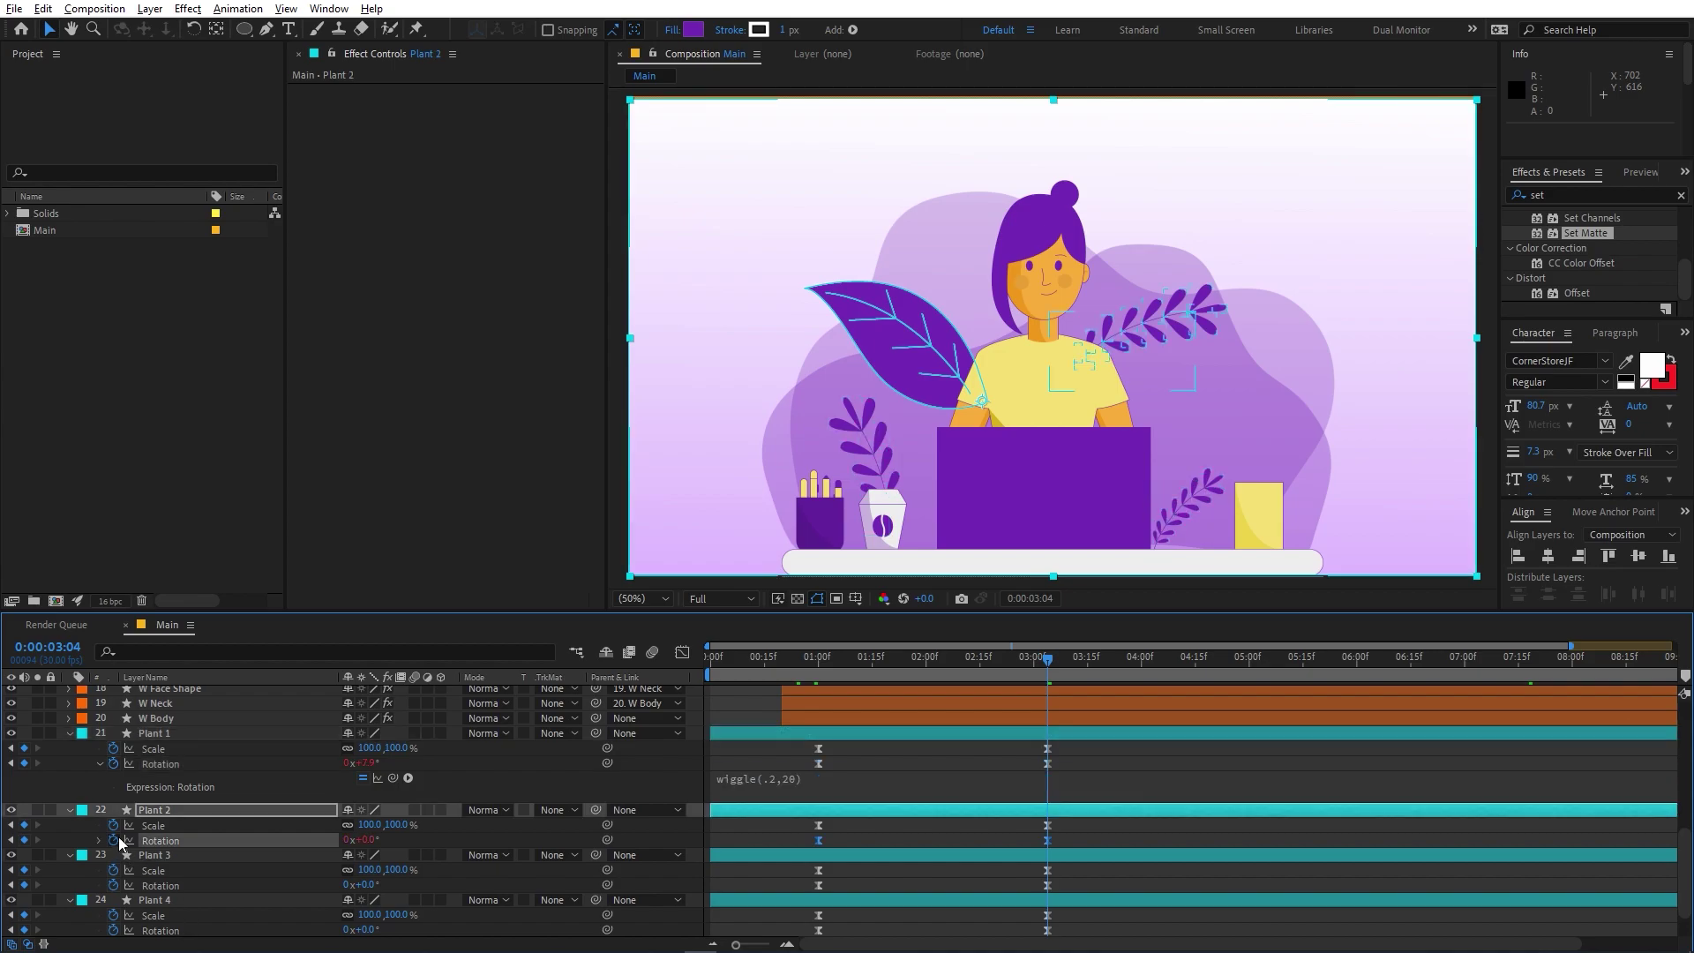
pyautogui.hotkey('ctrl', 'v')
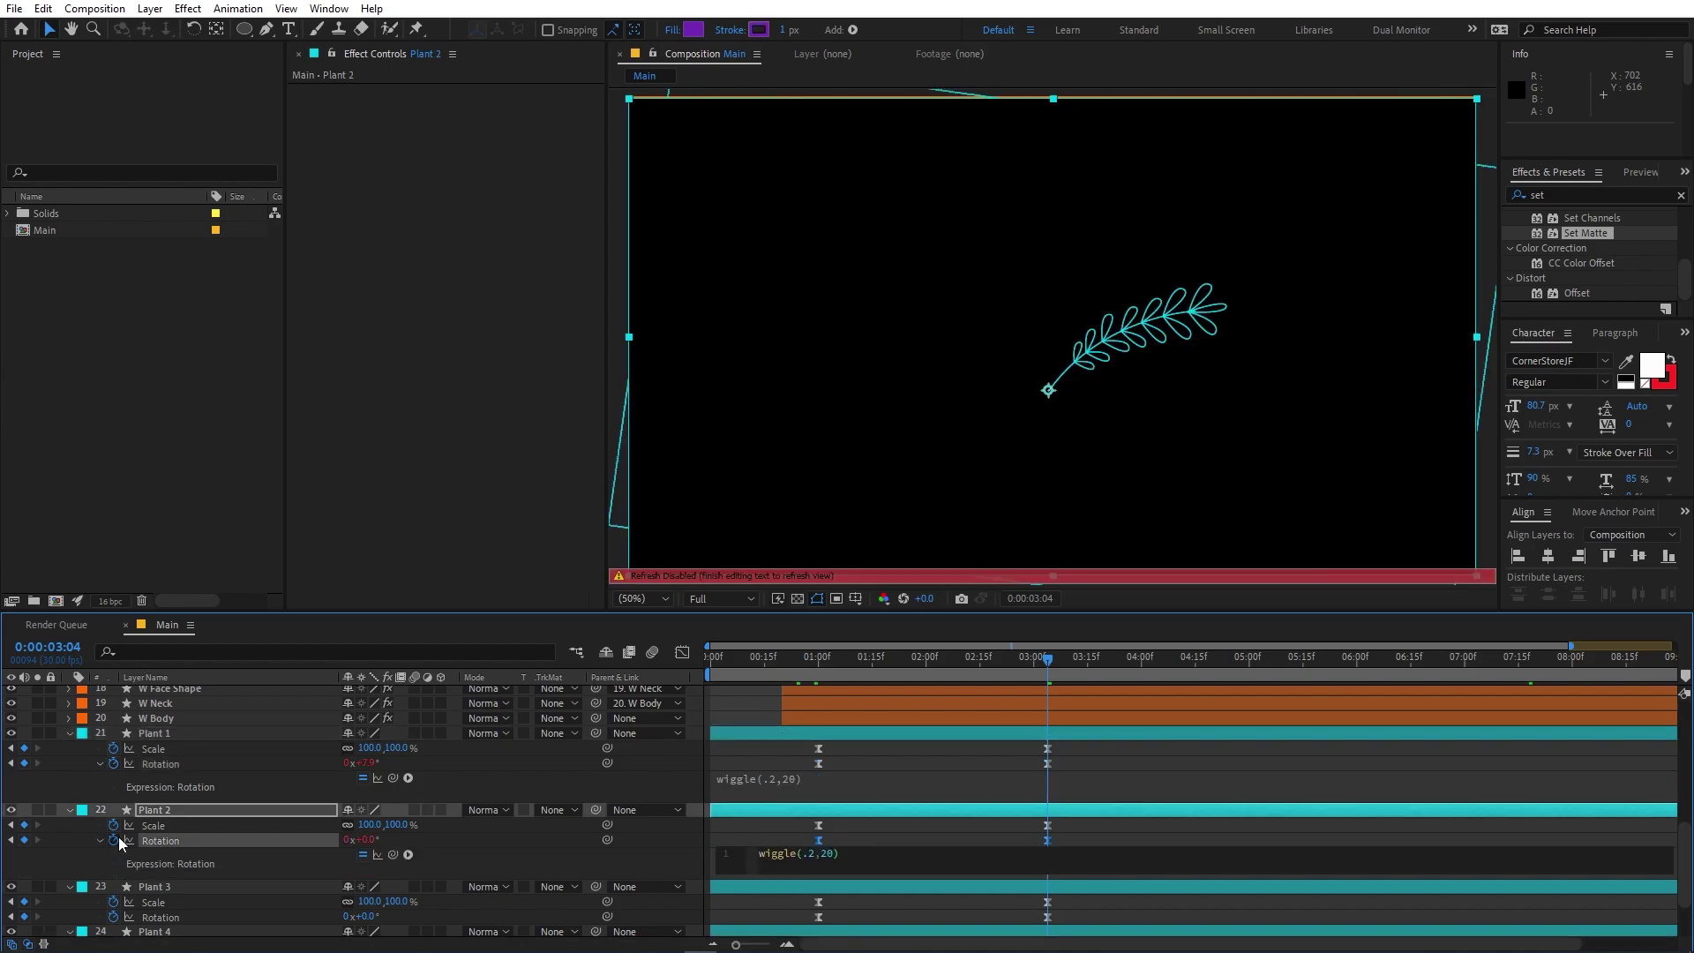
pyautogui.press('Left')
pyautogui.hotkey('shift', 'Left')
pyautogui.write('3')
pyautogui.click(967, 814)
pyautogui.scroll(-1, 130, 881)
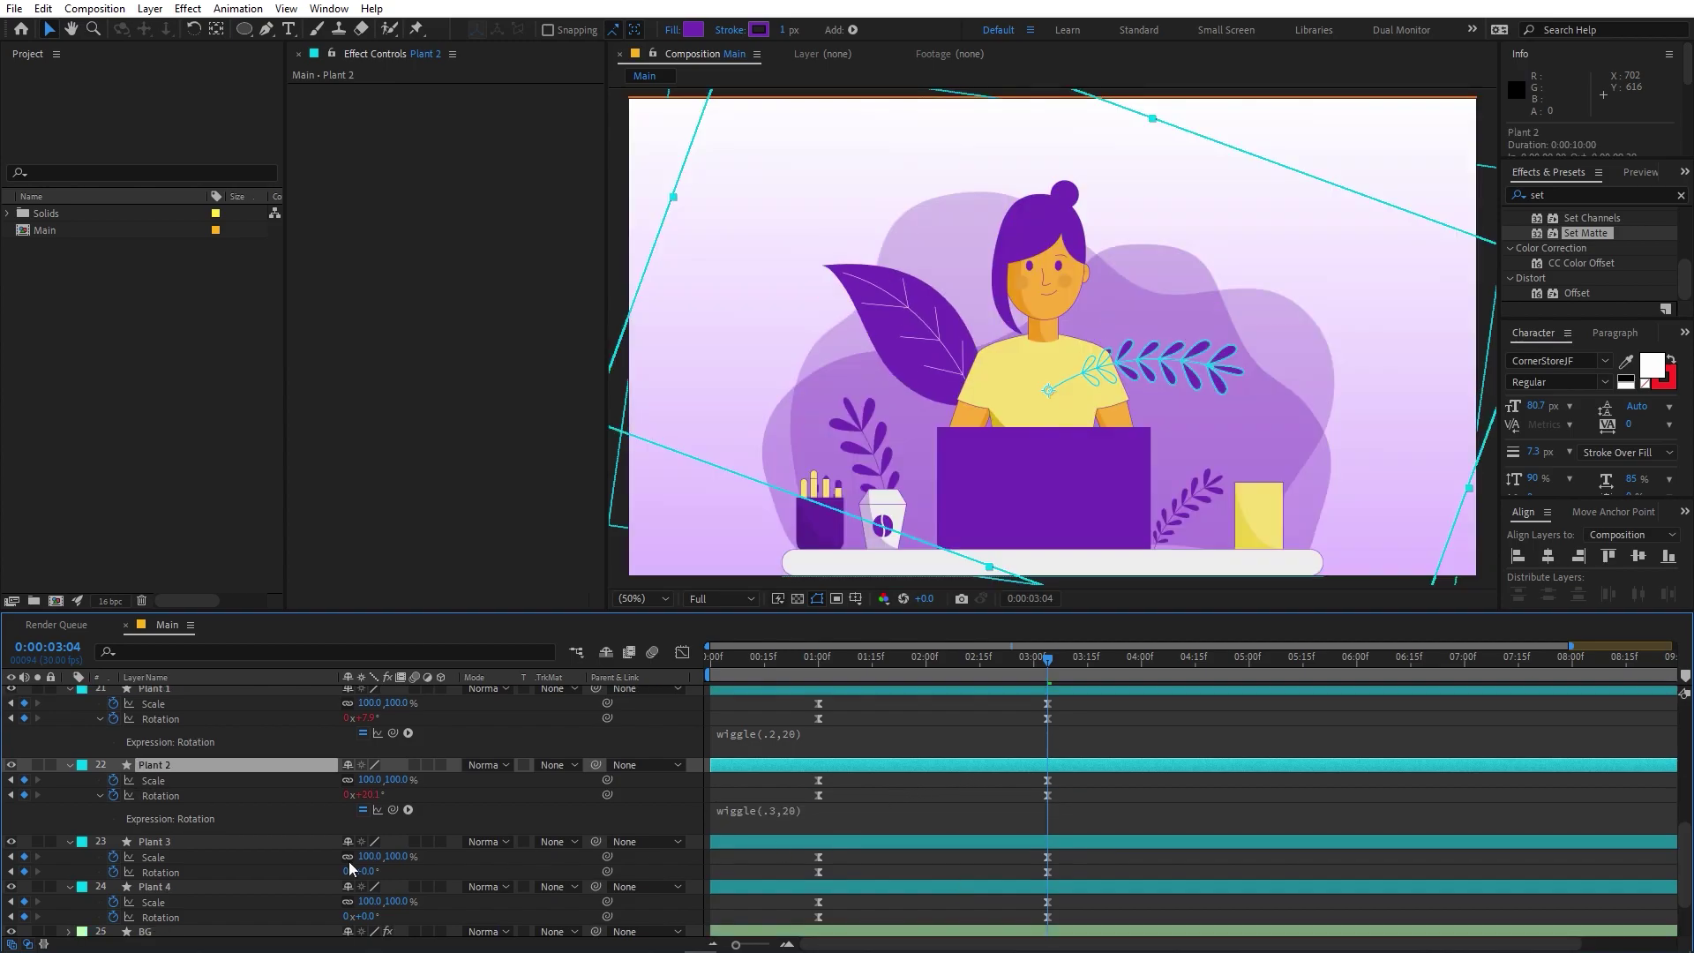
# Add wiggle(.4,20) to Plant 3's Rotation and wiggle(.2,20) to Plant 4's Rotation, and preview the swaying plants
pyautogui.keyDown('alt'); pyautogui.click(113, 872); pyautogui.keyUp('alt')
pyautogui.hotkey('ctrl', 'v')
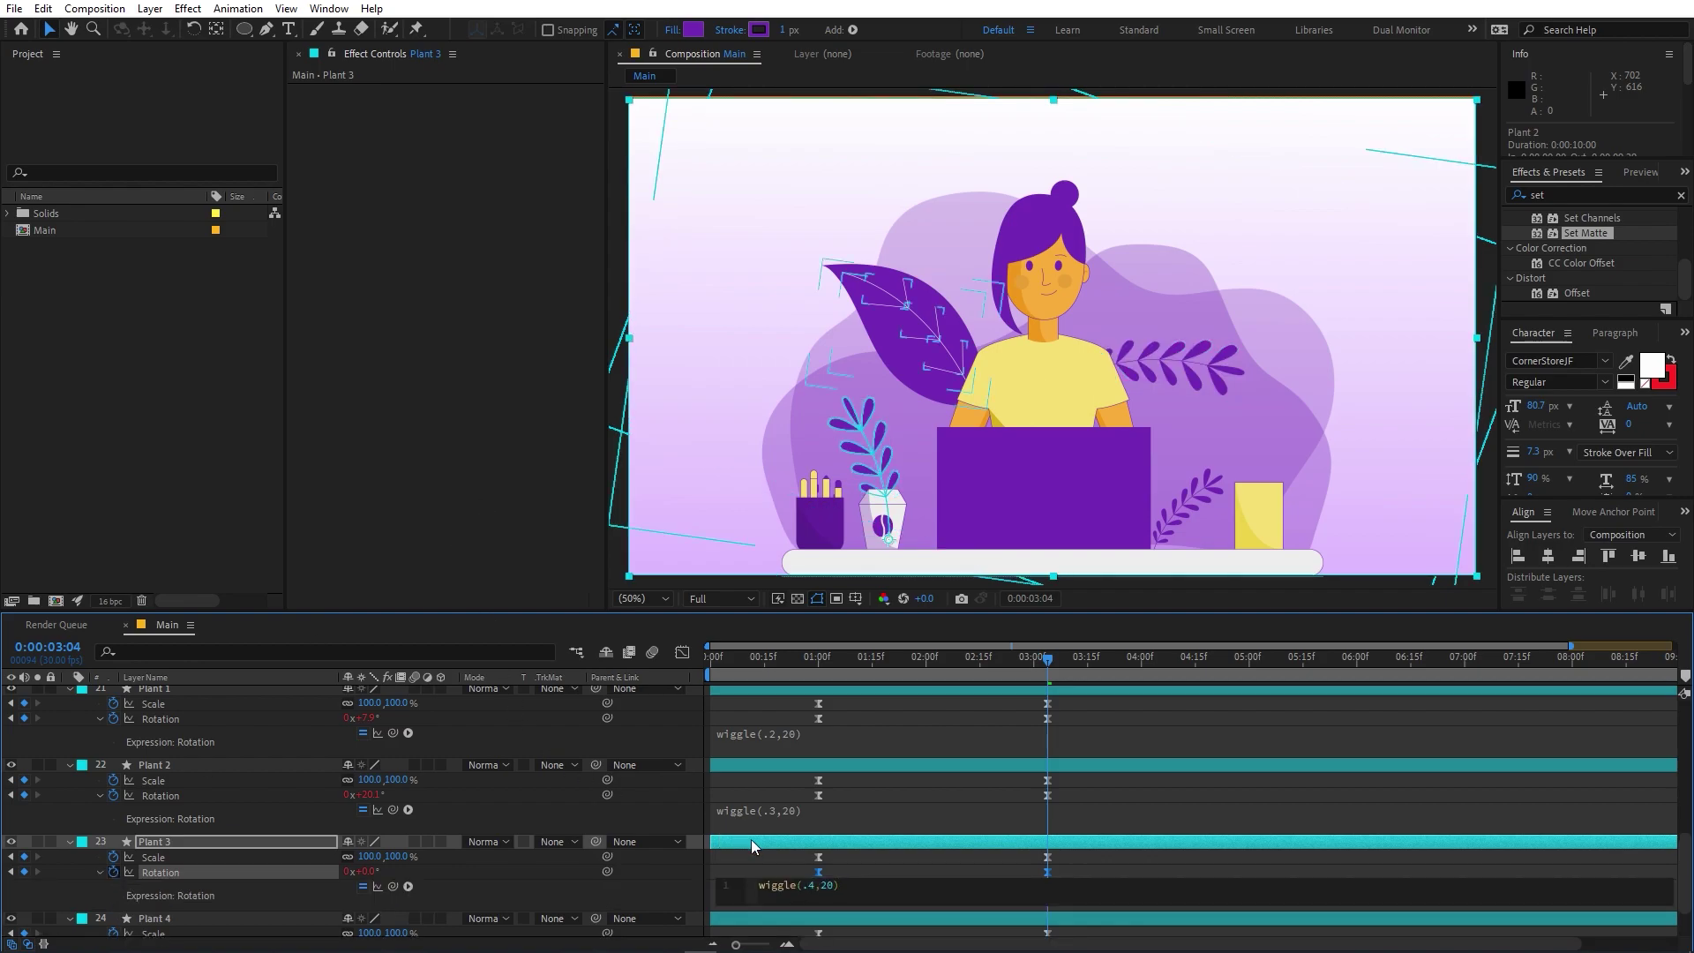
pyautogui.scroll(-1, 123, 874)
pyautogui.keyDown('alt'); pyautogui.click(114, 884); pyautogui.keyUp('alt')
pyautogui.hotkey('ctrl', 'v')
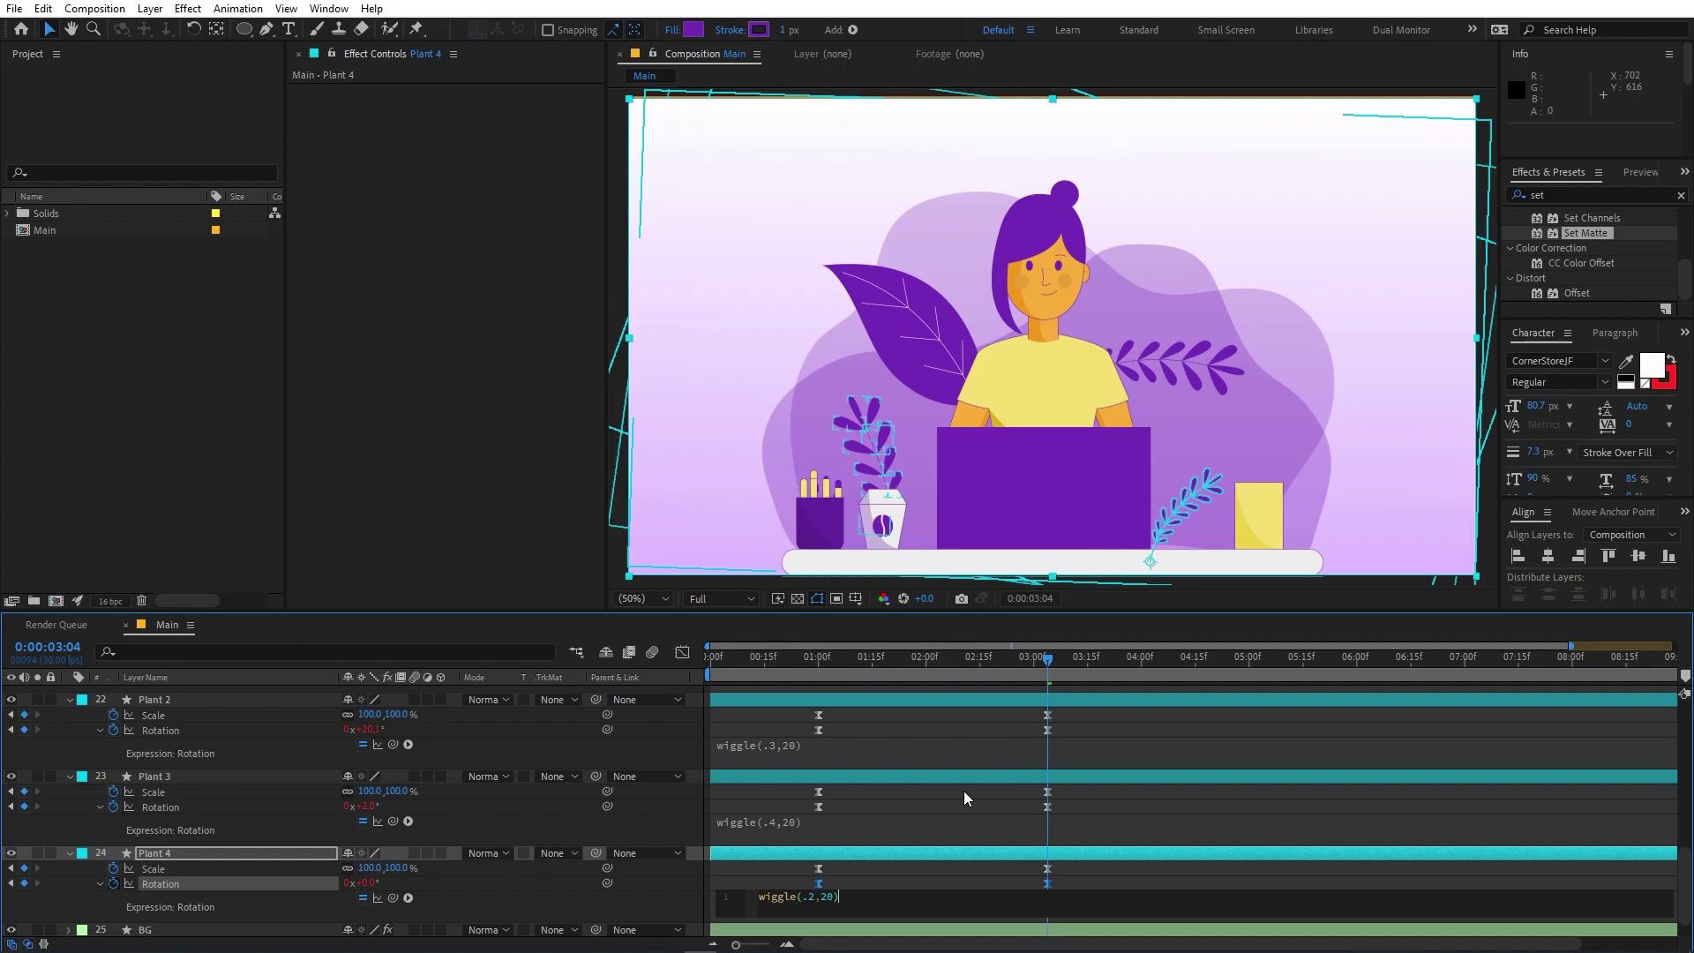
pyautogui.click(964, 791)
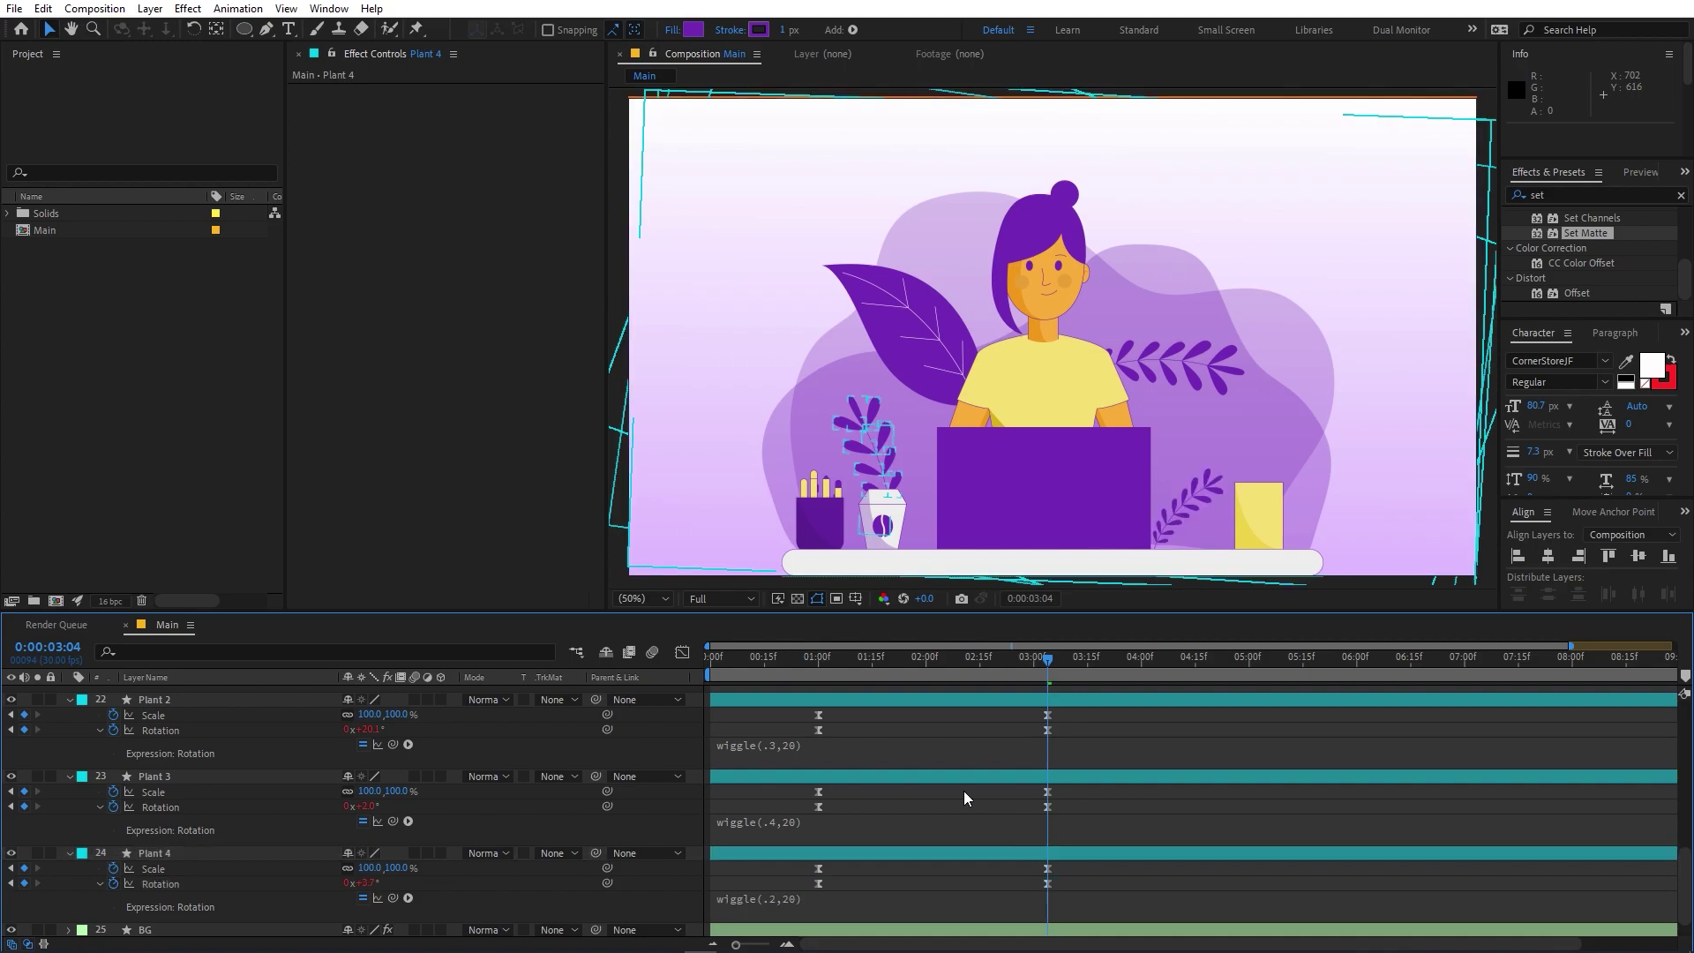
pyautogui.click(797, 673)
pyautogui.press('space')
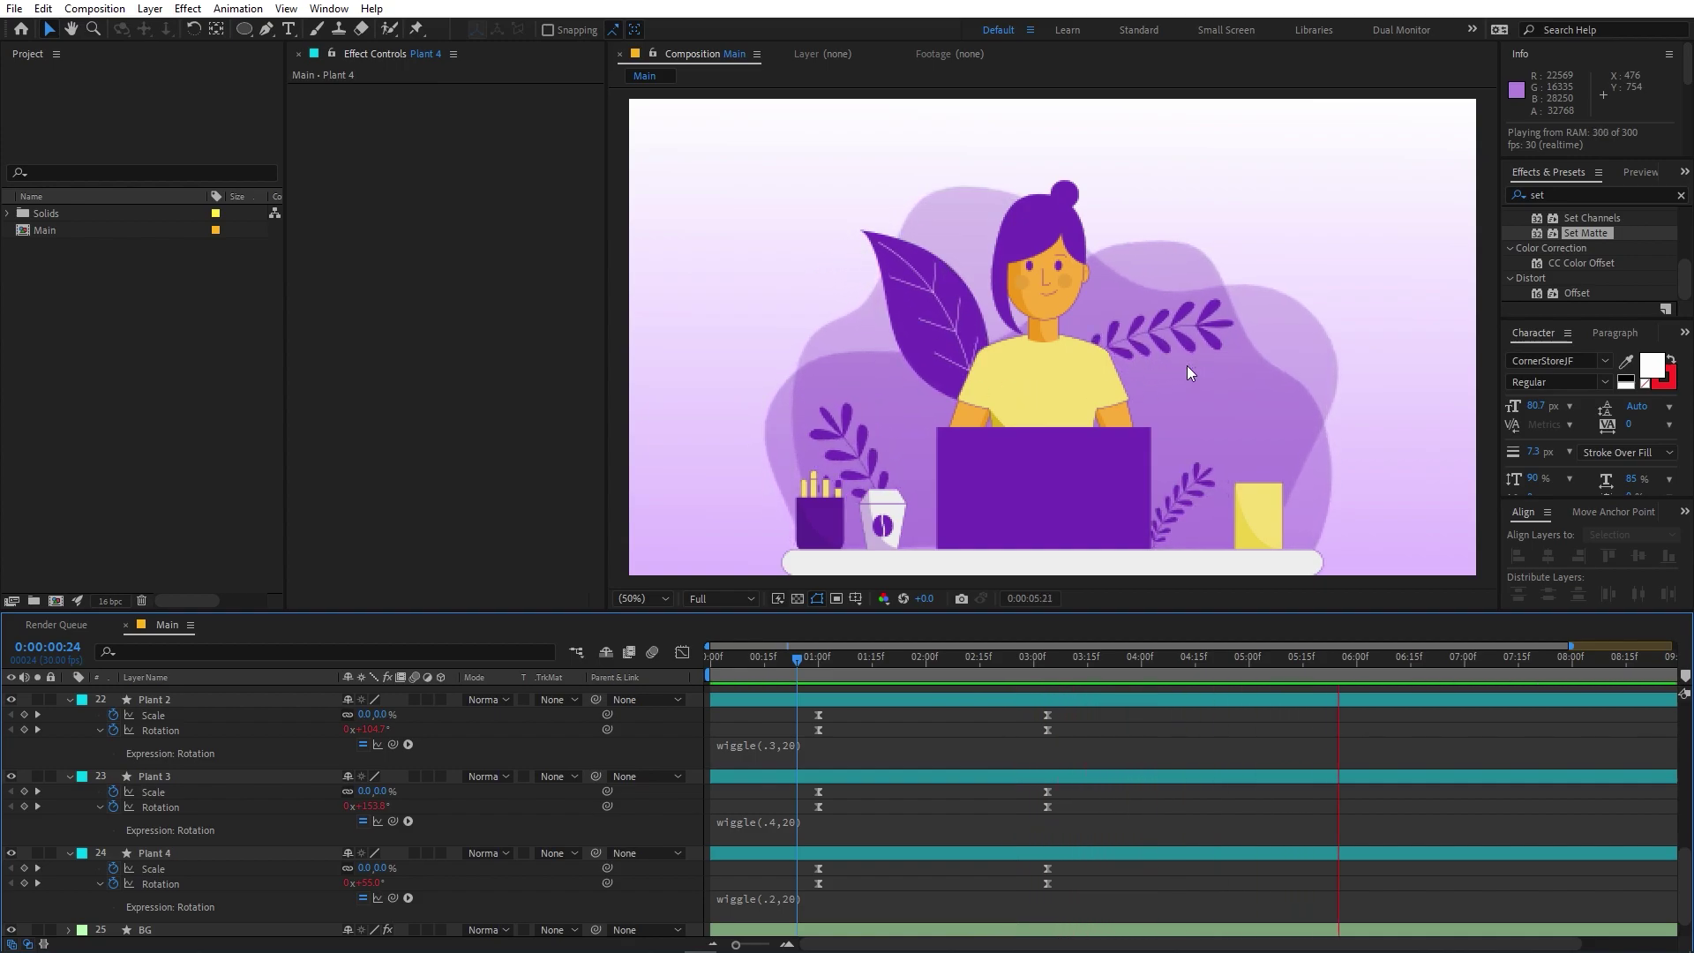
# Trim the starts of the Plant 1 to Plant 4 layers to 0:00:01:00 and collapse their properties
pyautogui.moveTo(834, 666); pyautogui.dragTo(823, 711)
pyautogui.click(818, 868)
pyautogui.scroll(3, 819, 863)
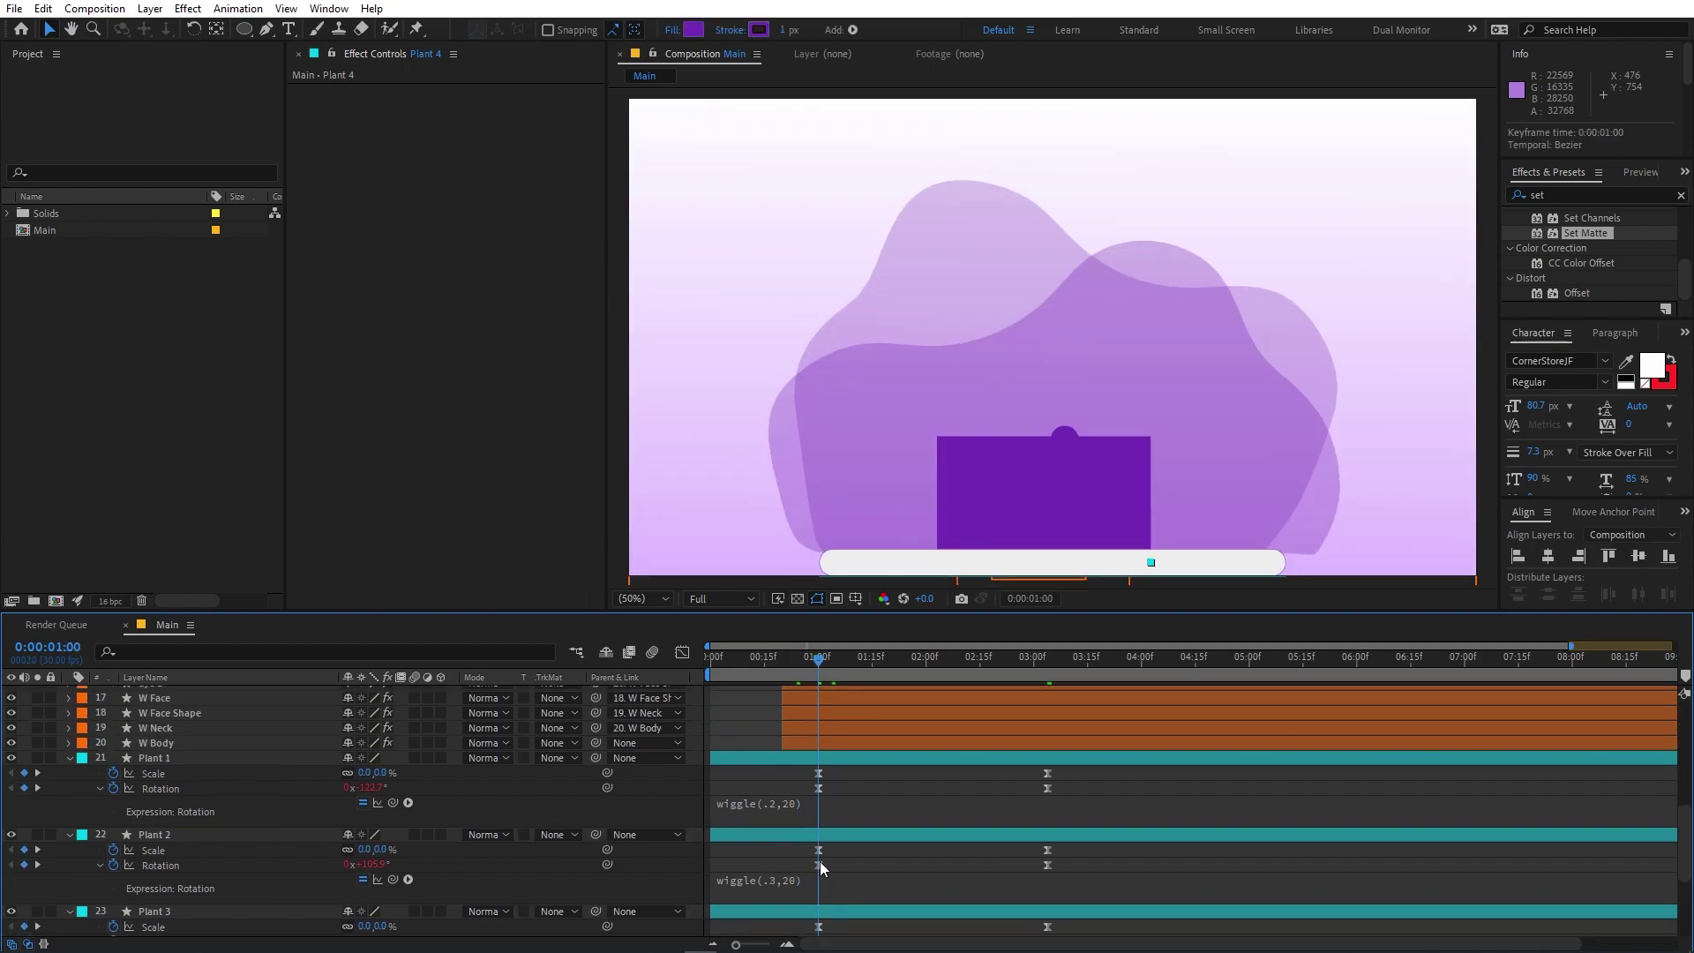
pyautogui.keyDown('shift'); pyautogui.click(834, 756); pyautogui.keyUp('shift')
pyautogui.moveTo(708, 760); pyautogui.dragTo(814, 765)
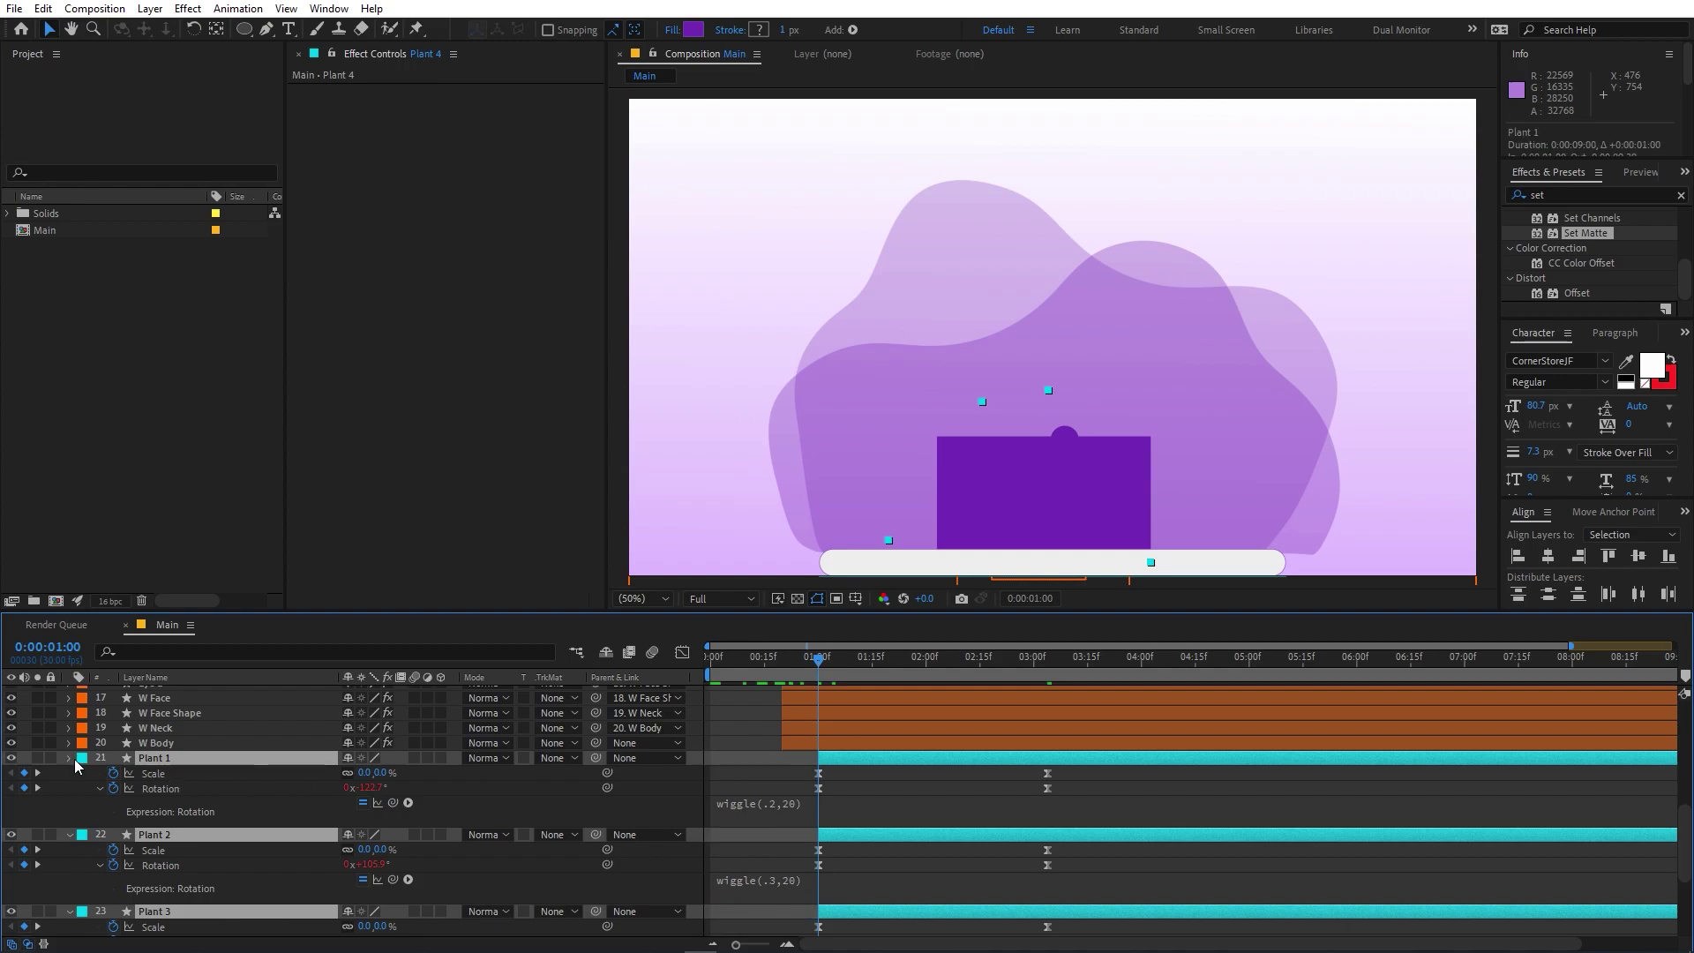
pyautogui.click(70, 759)
pyautogui.click(743, 785)
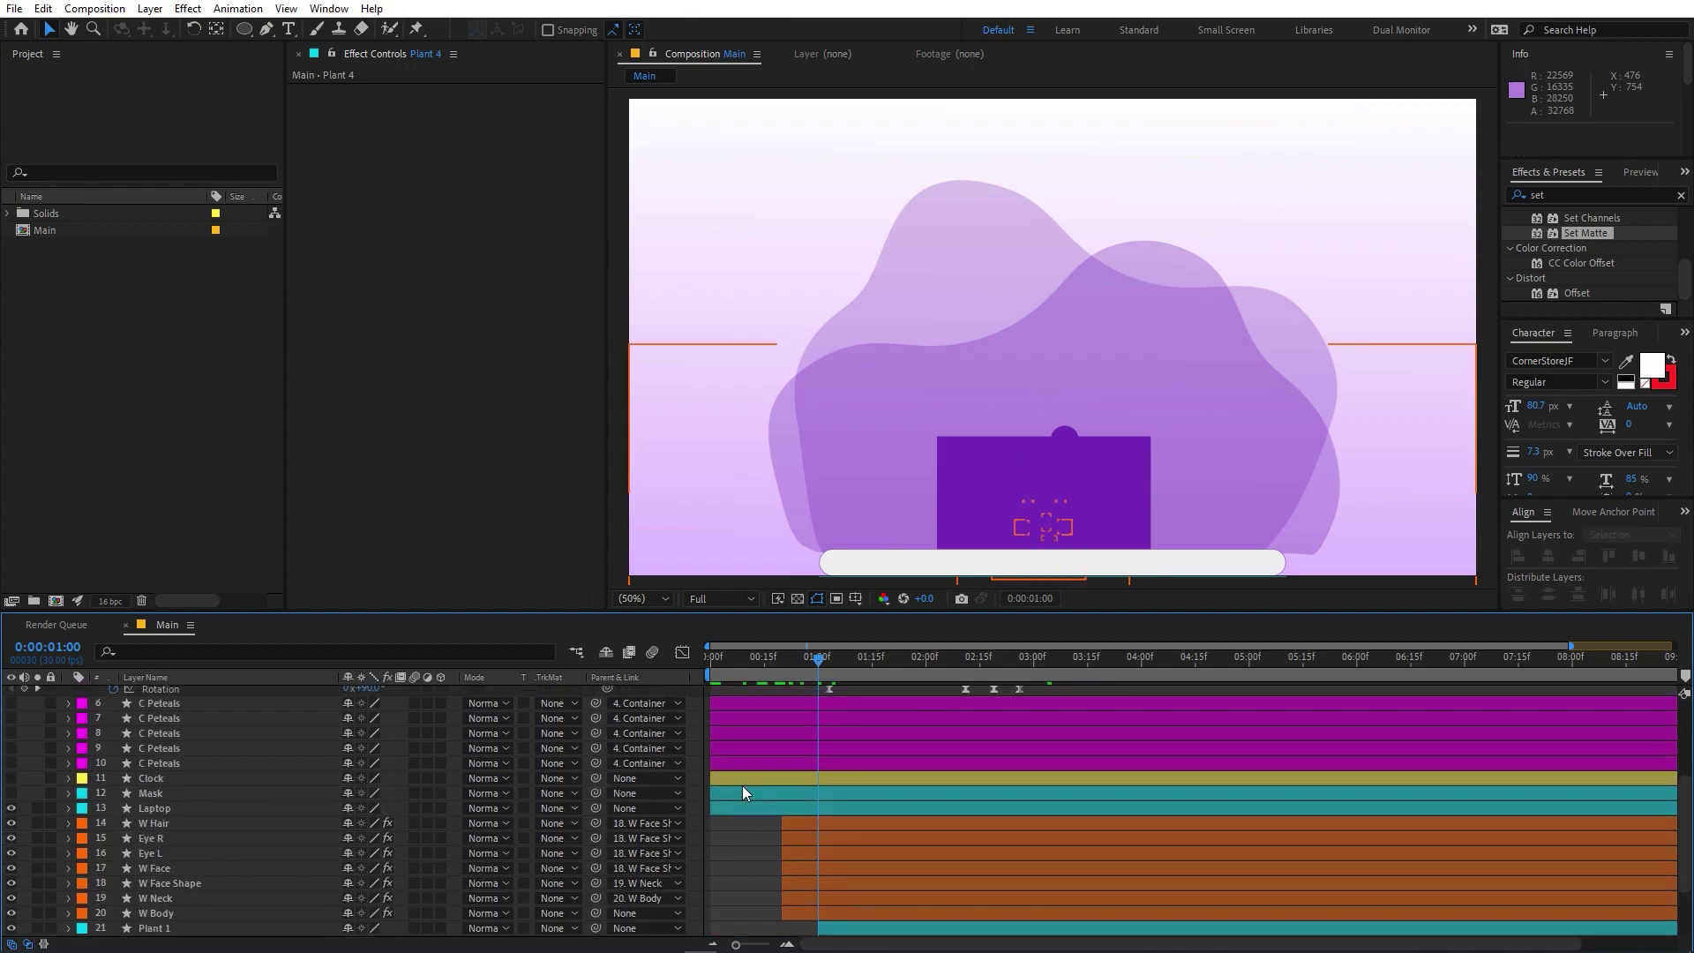
# Collapse the Pen Holder layer's properties and make the five C Peteals layers visible
pyautogui.scroll(-2, 253, 849)
pyautogui.scroll(6, 238, 867)
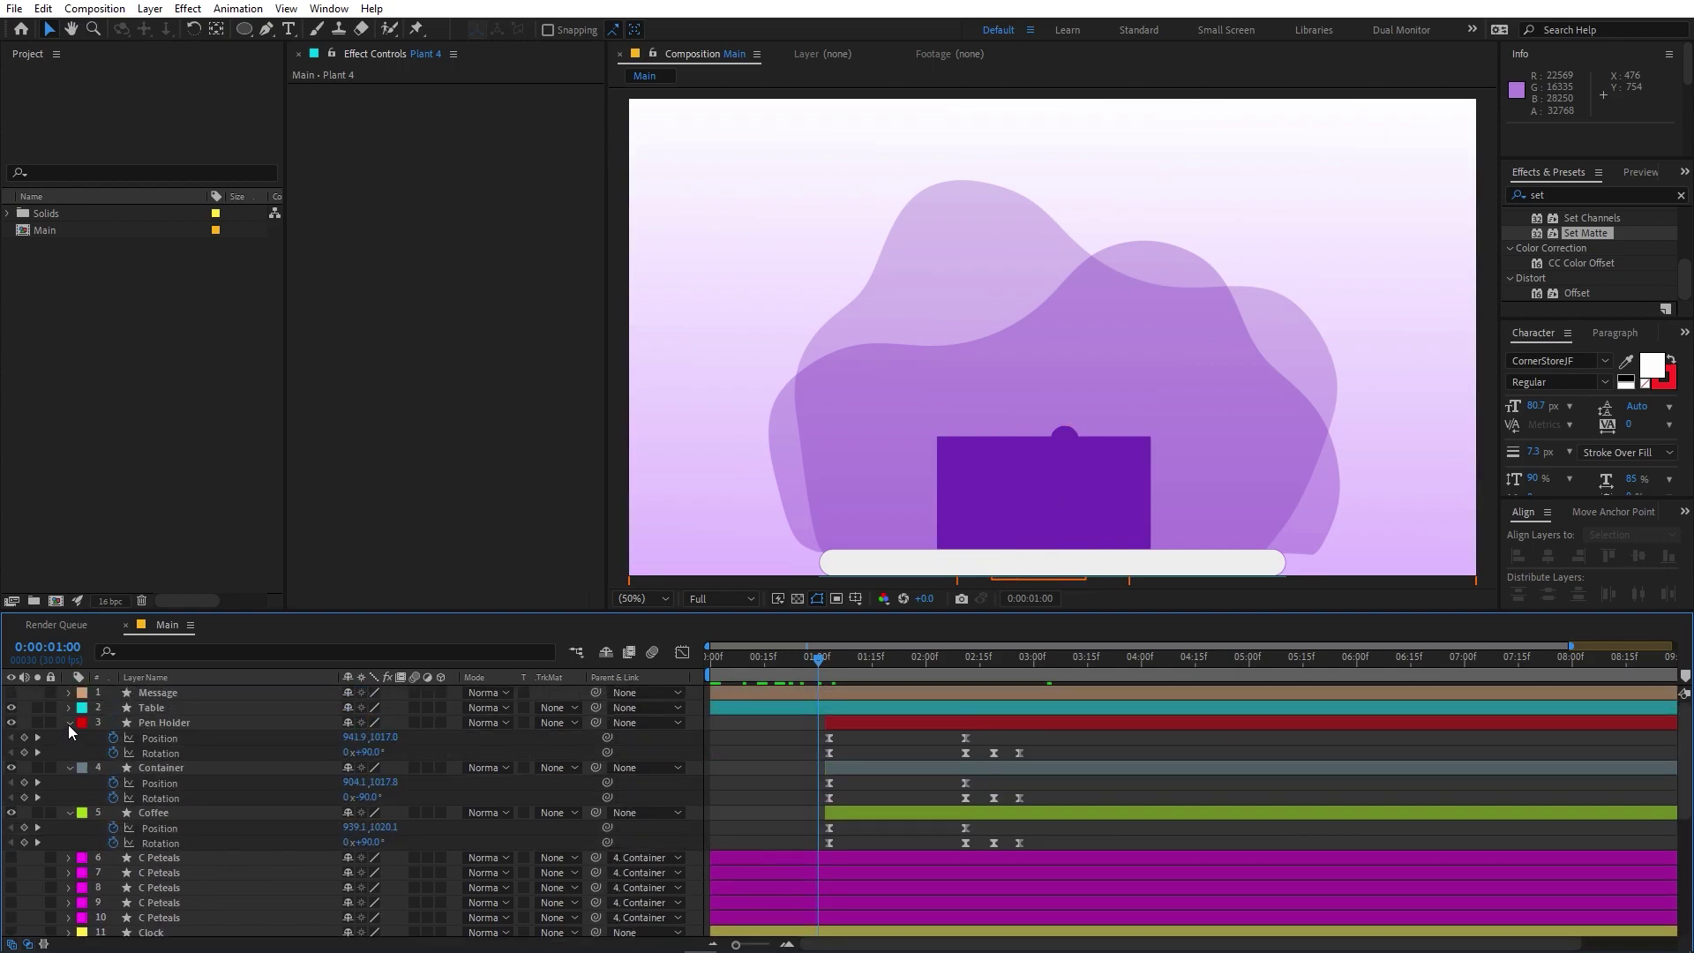
pyautogui.click(70, 724)
pyautogui.click(171, 833)
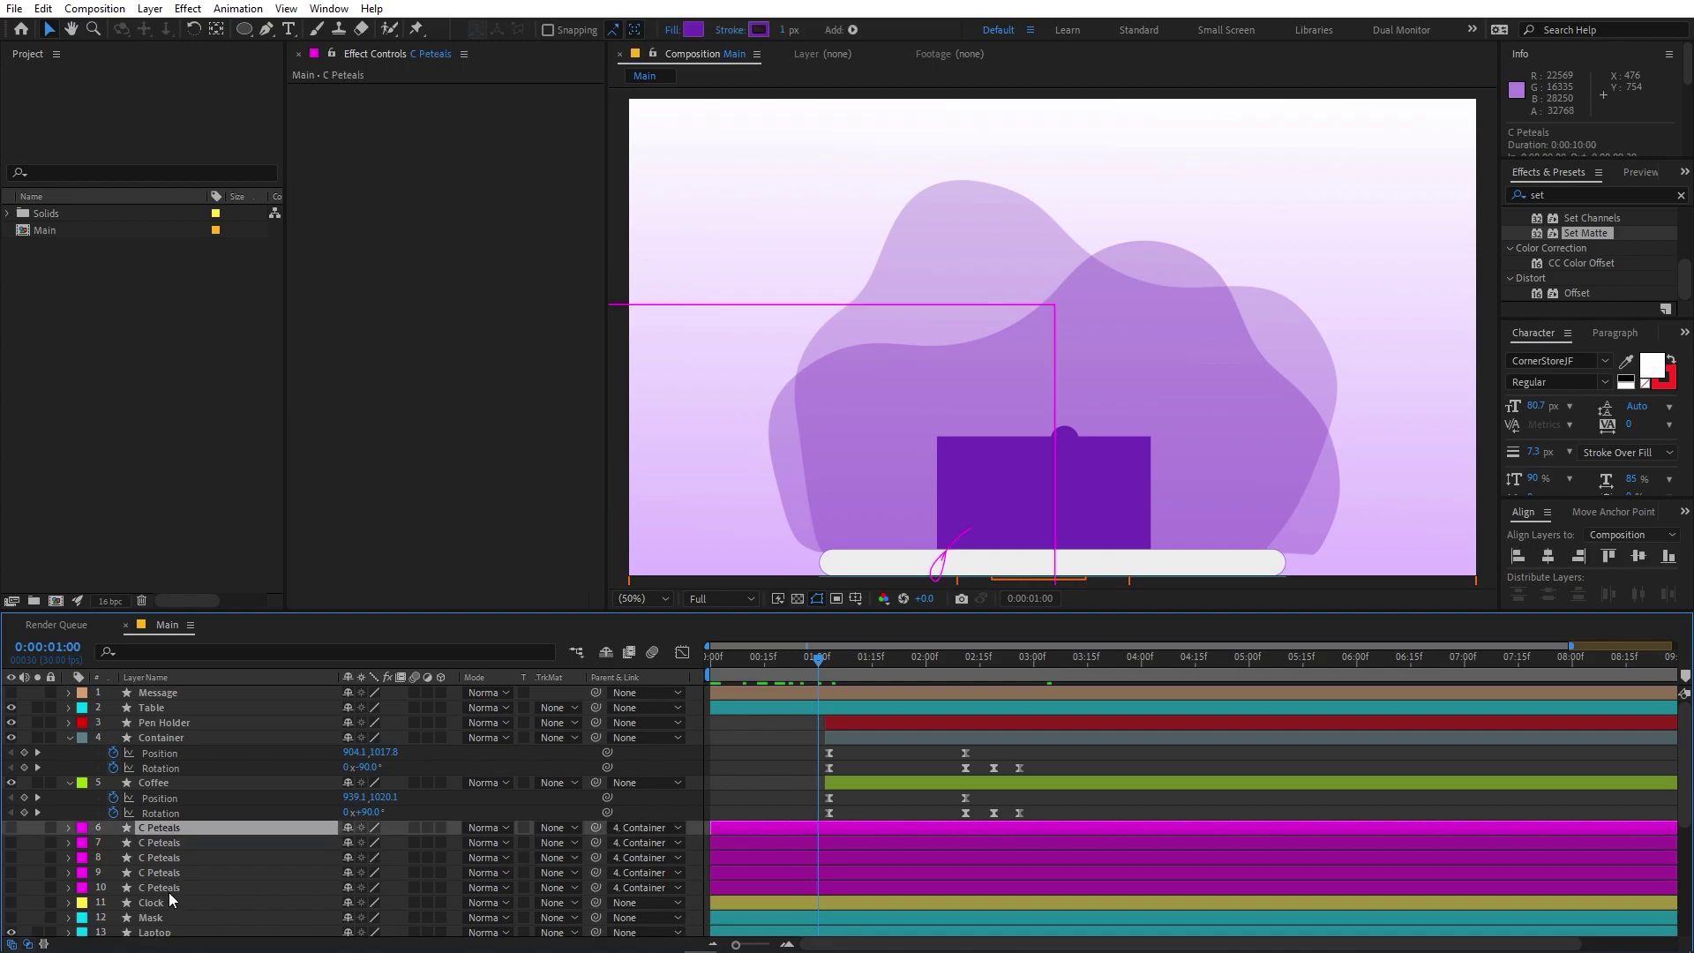
pyautogui.keyDown('shift'); pyautogui.click(167, 892); pyautogui.keyUp('shift')
pyautogui.press('F2')
pyautogui.moveTo(11, 828); pyautogui.dragTo(10, 890)
pyautogui.click(159, 828)
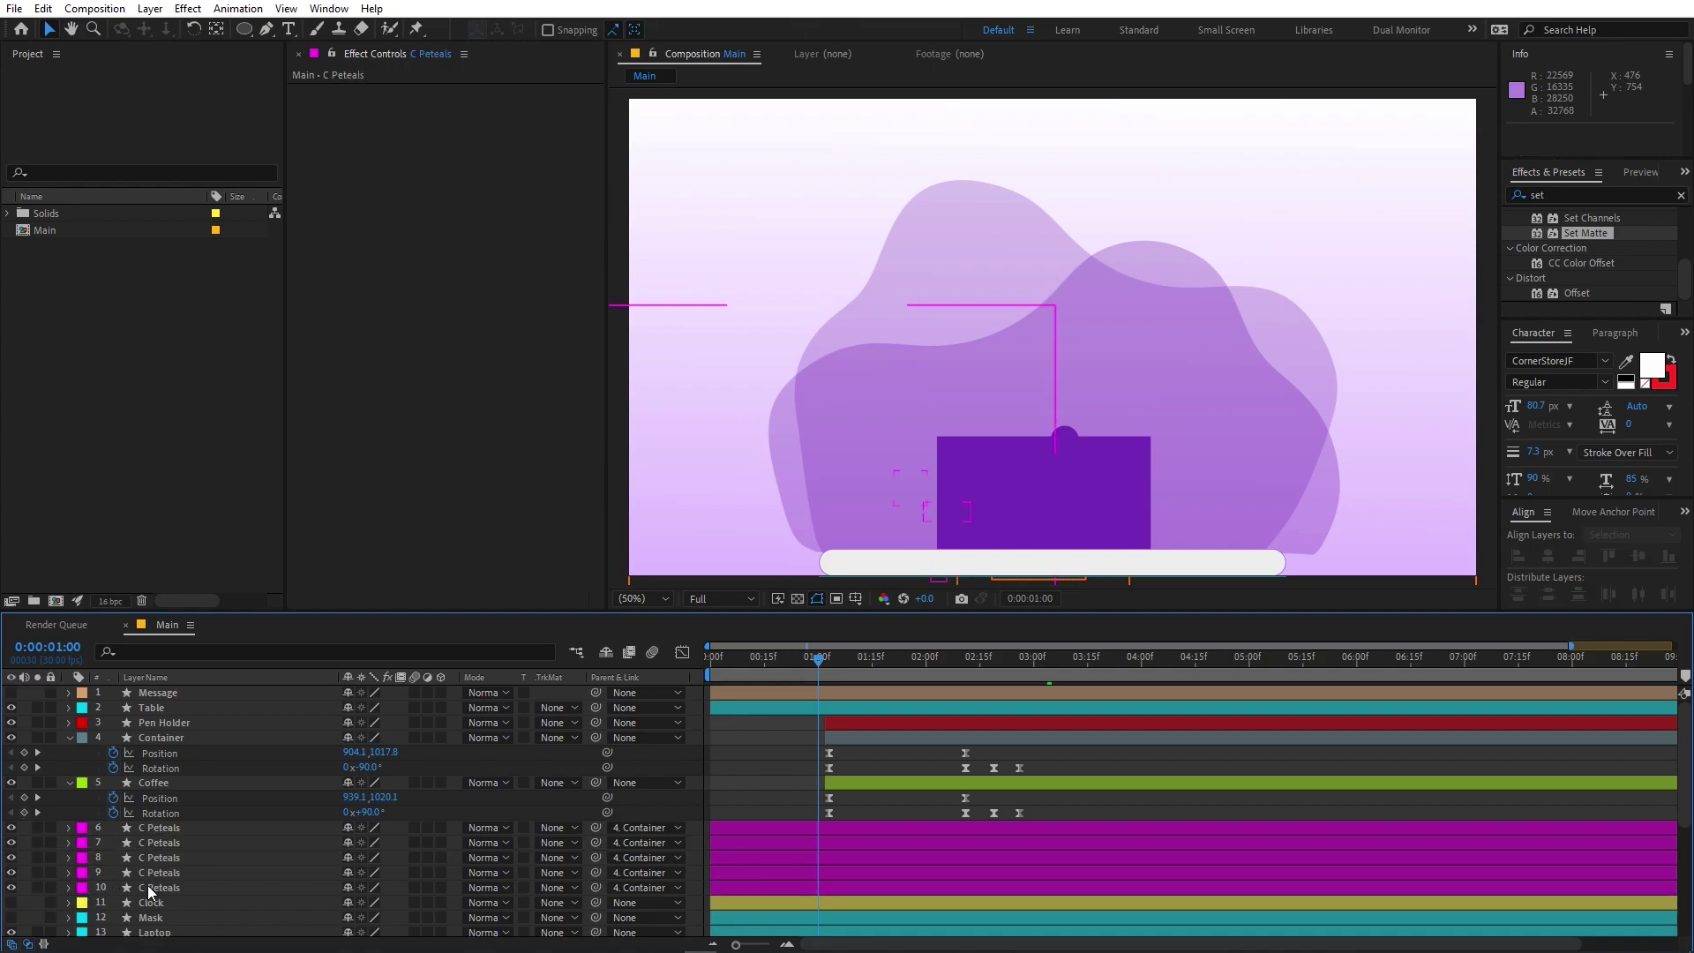
# Show the Rotation of all five C Peteals layers and add the expression wiggle(.2,20) to the first one
pyautogui.press('space')
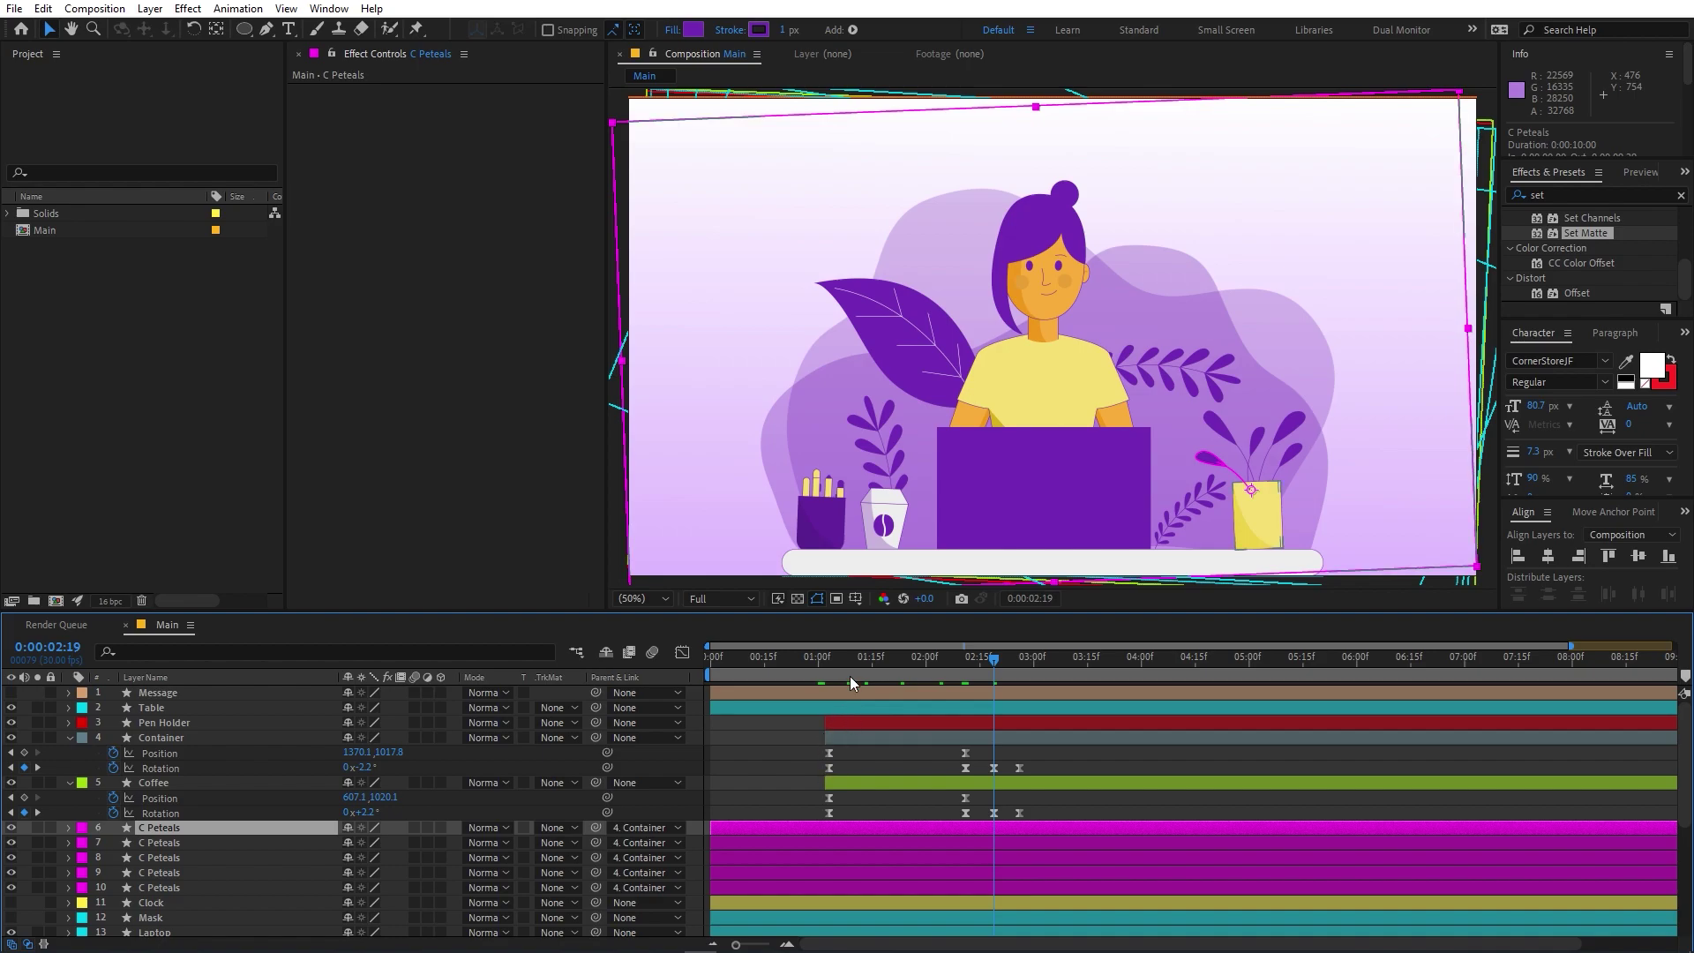
pyautogui.keyDown('shift'); pyautogui.click(151, 888); pyautogui.keyUp('shift')
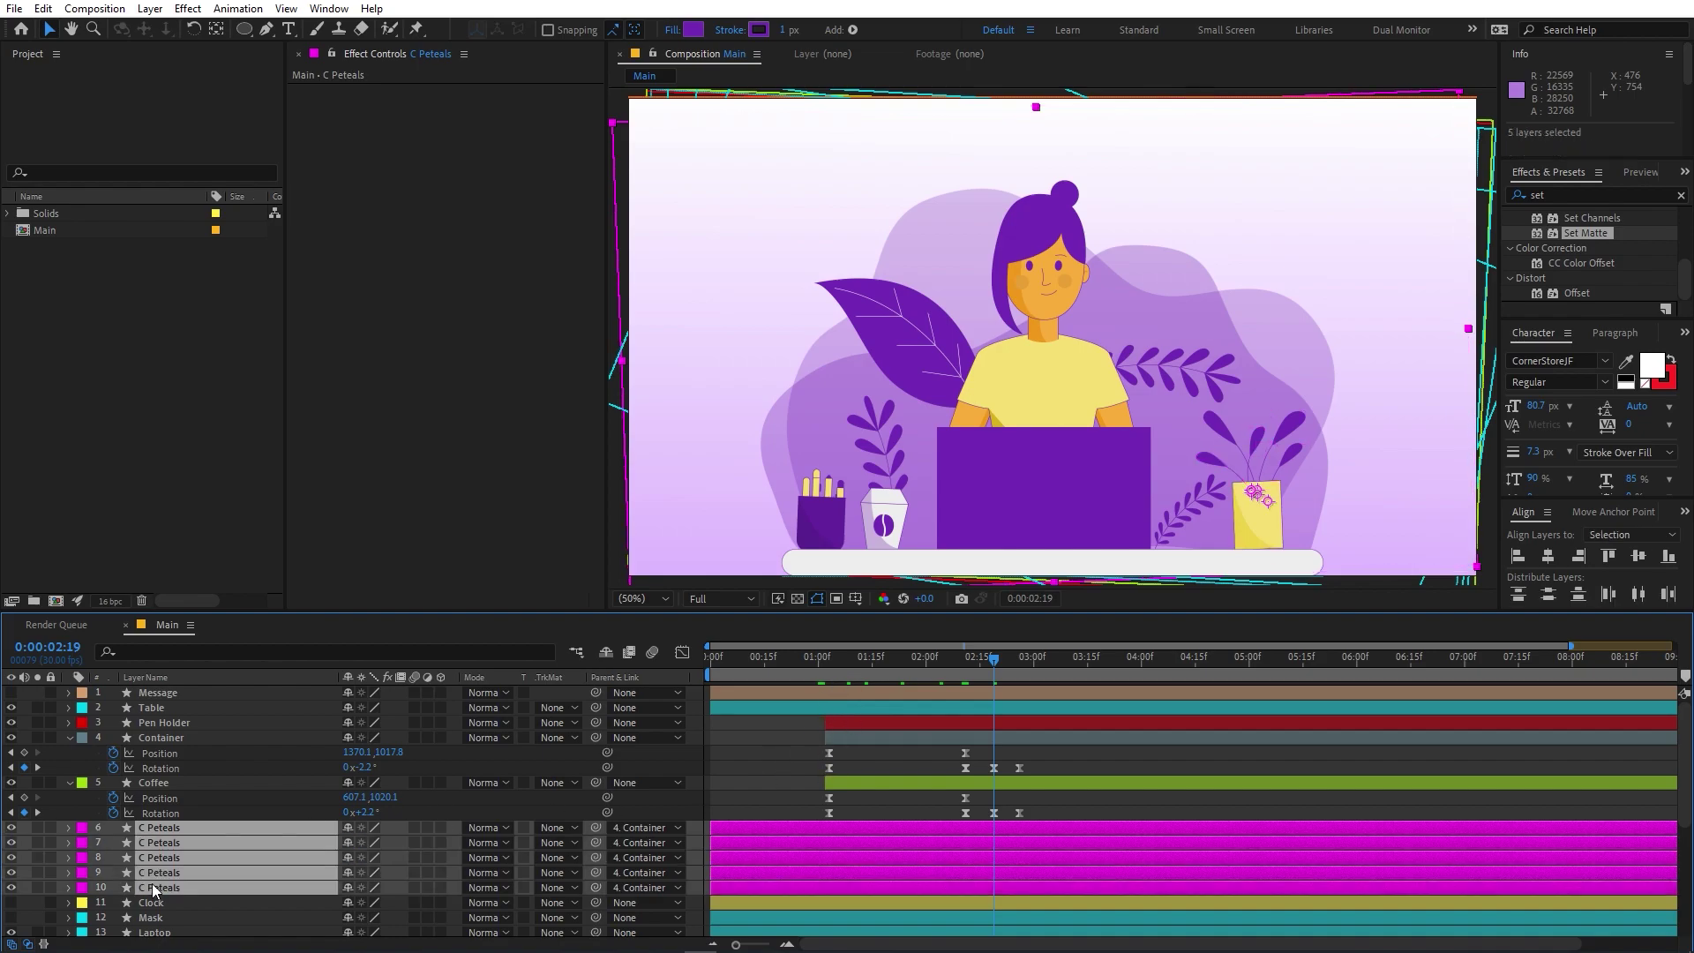
pyautogui.press('r')
pyautogui.scroll(-3, 298, 839)
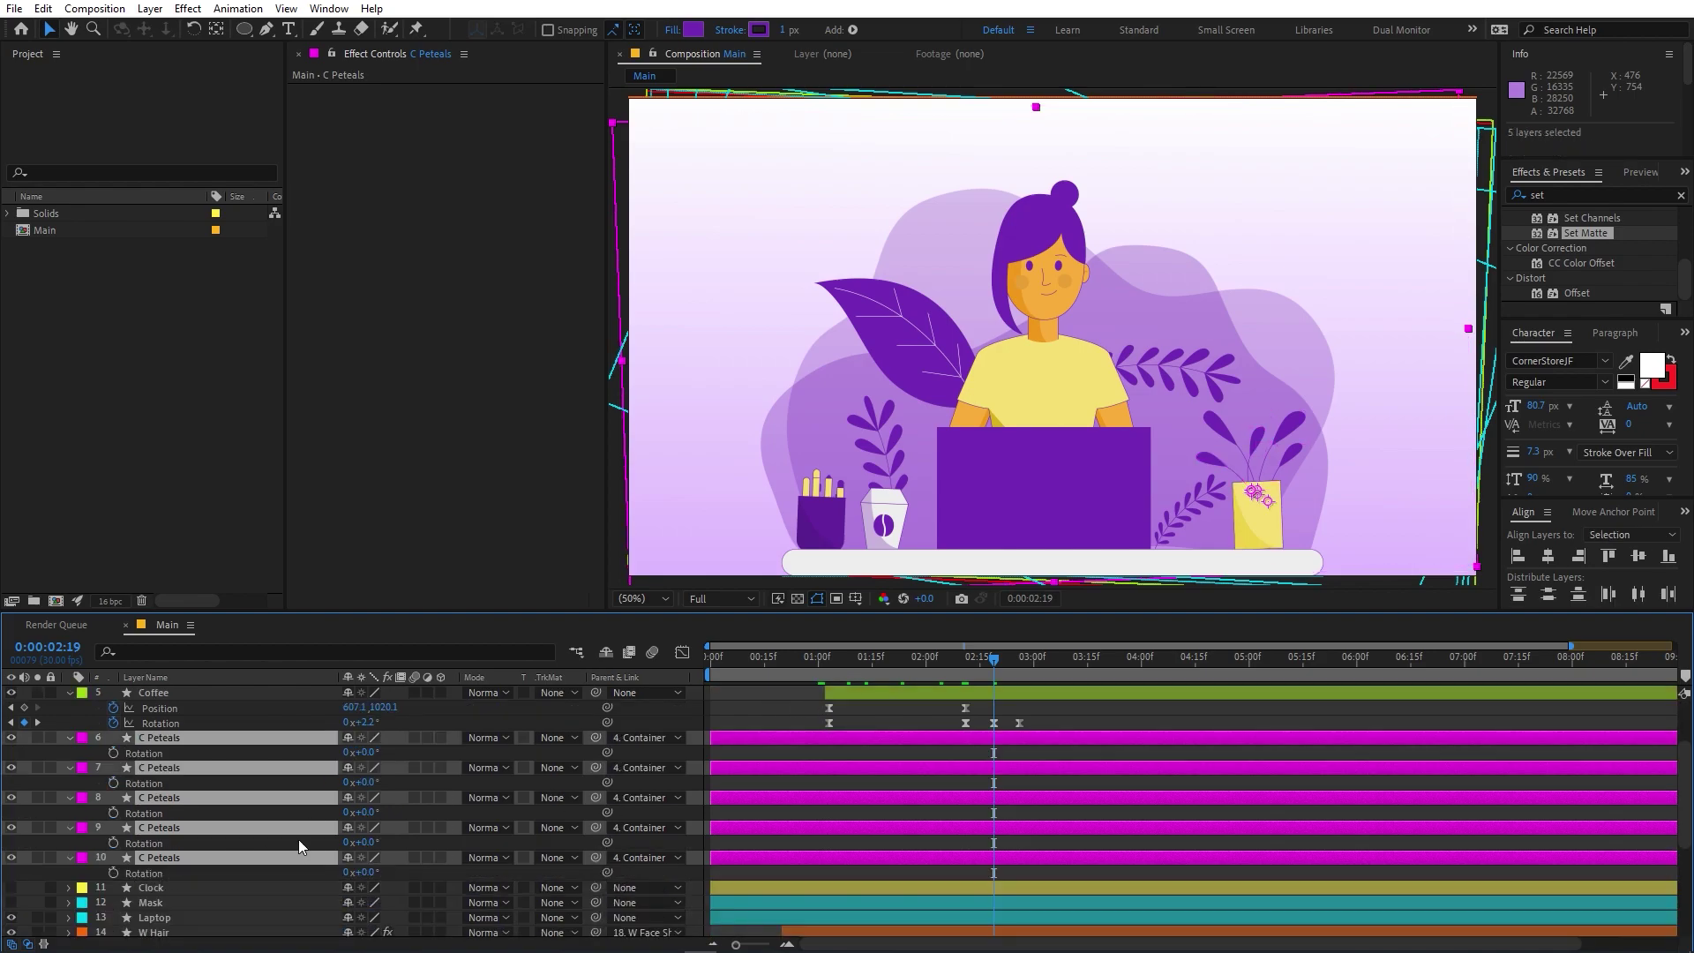
pyautogui.keyDown('alt'); pyautogui.click(114, 754); pyautogui.keyUp('alt')
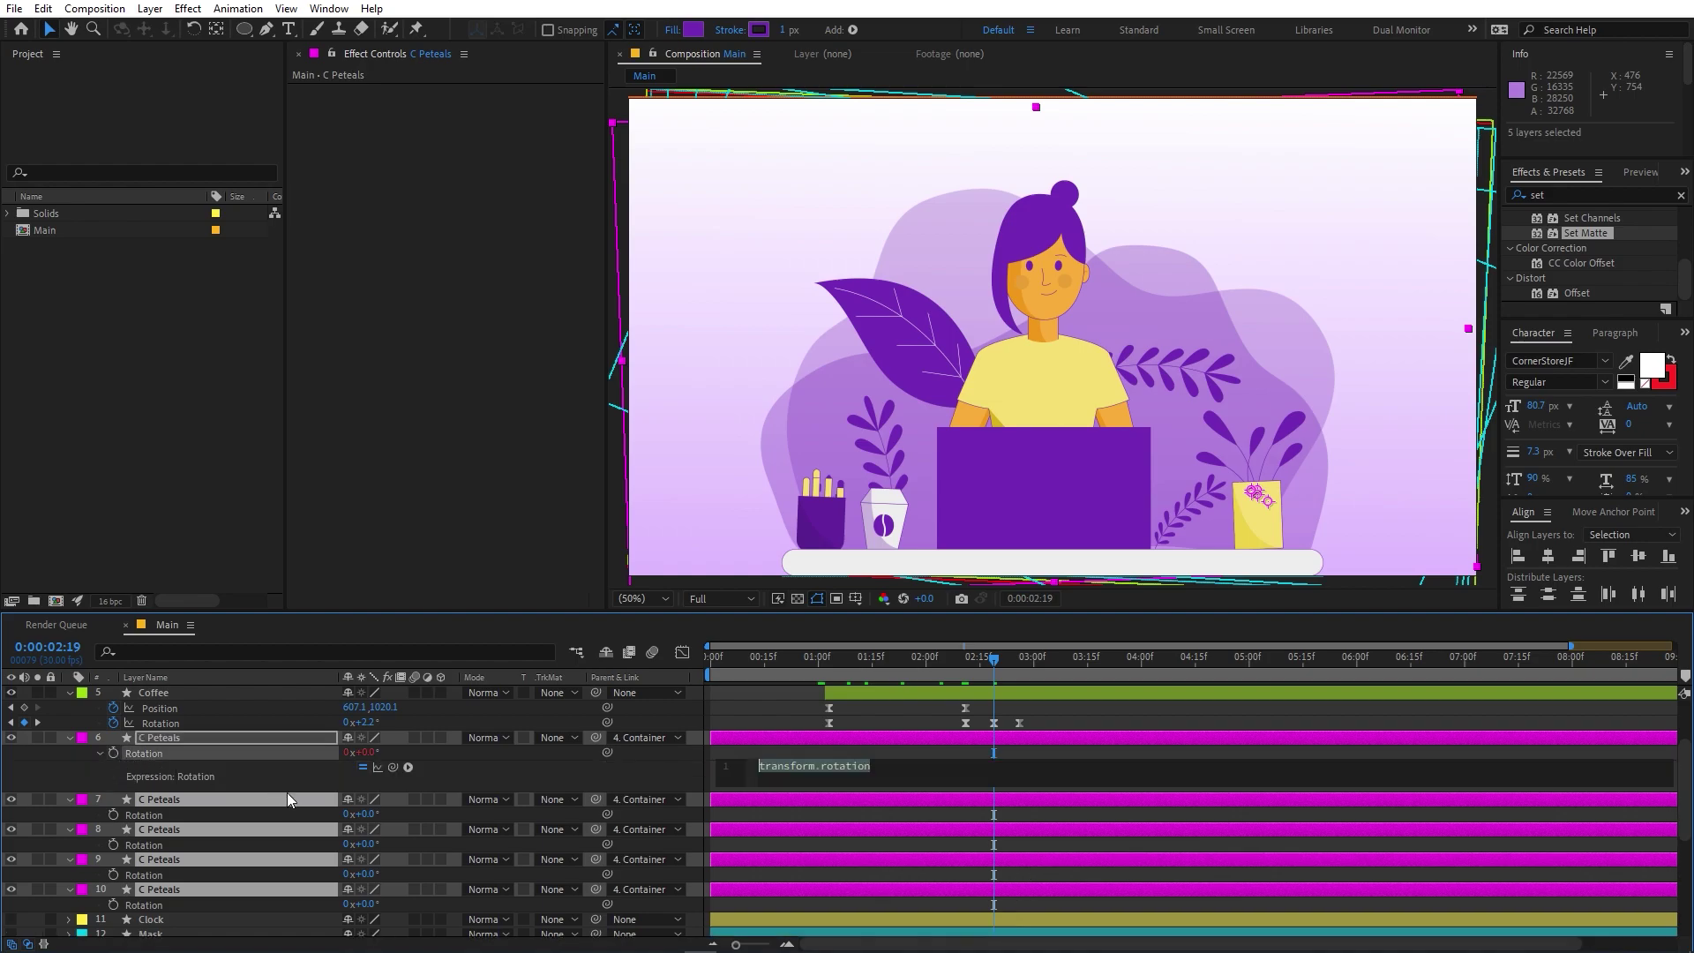
pyautogui.hotkey('ctrl', 'v')
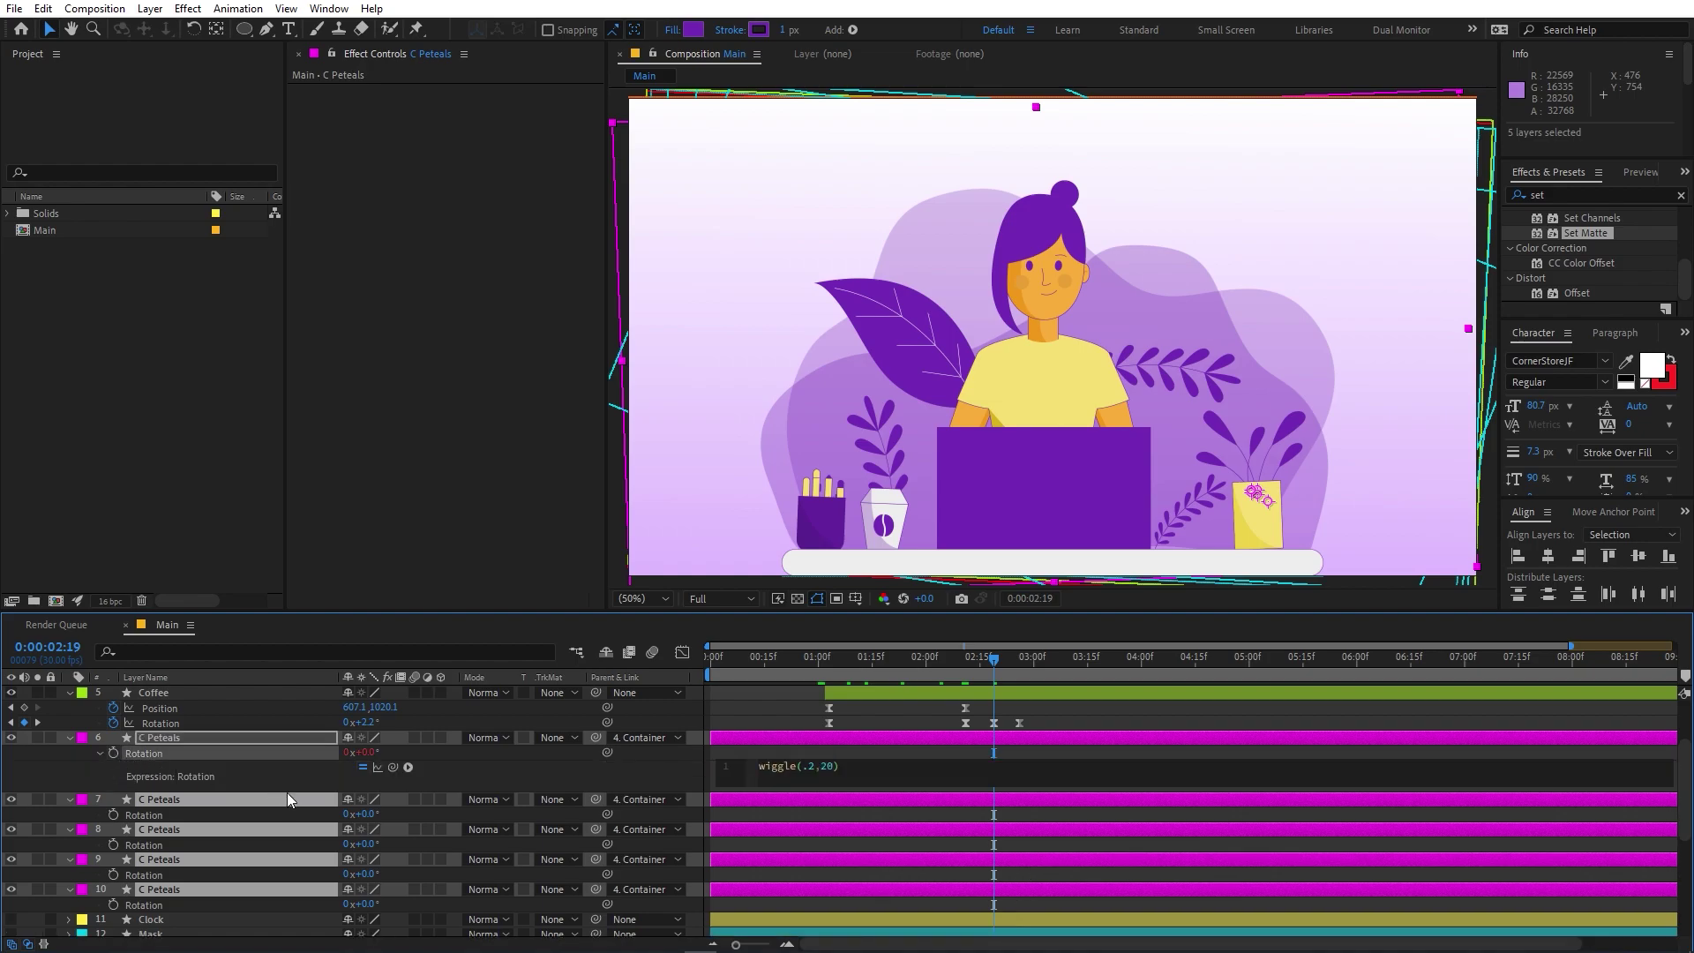
pyautogui.hotkey('ctrl', 'a')
pyautogui.hotkey('ctrl', 'c')
pyautogui.press('Right')
pyautogui.hotkey('ctrl', 'v')
pyautogui.hotkey('ctrl', 'z')
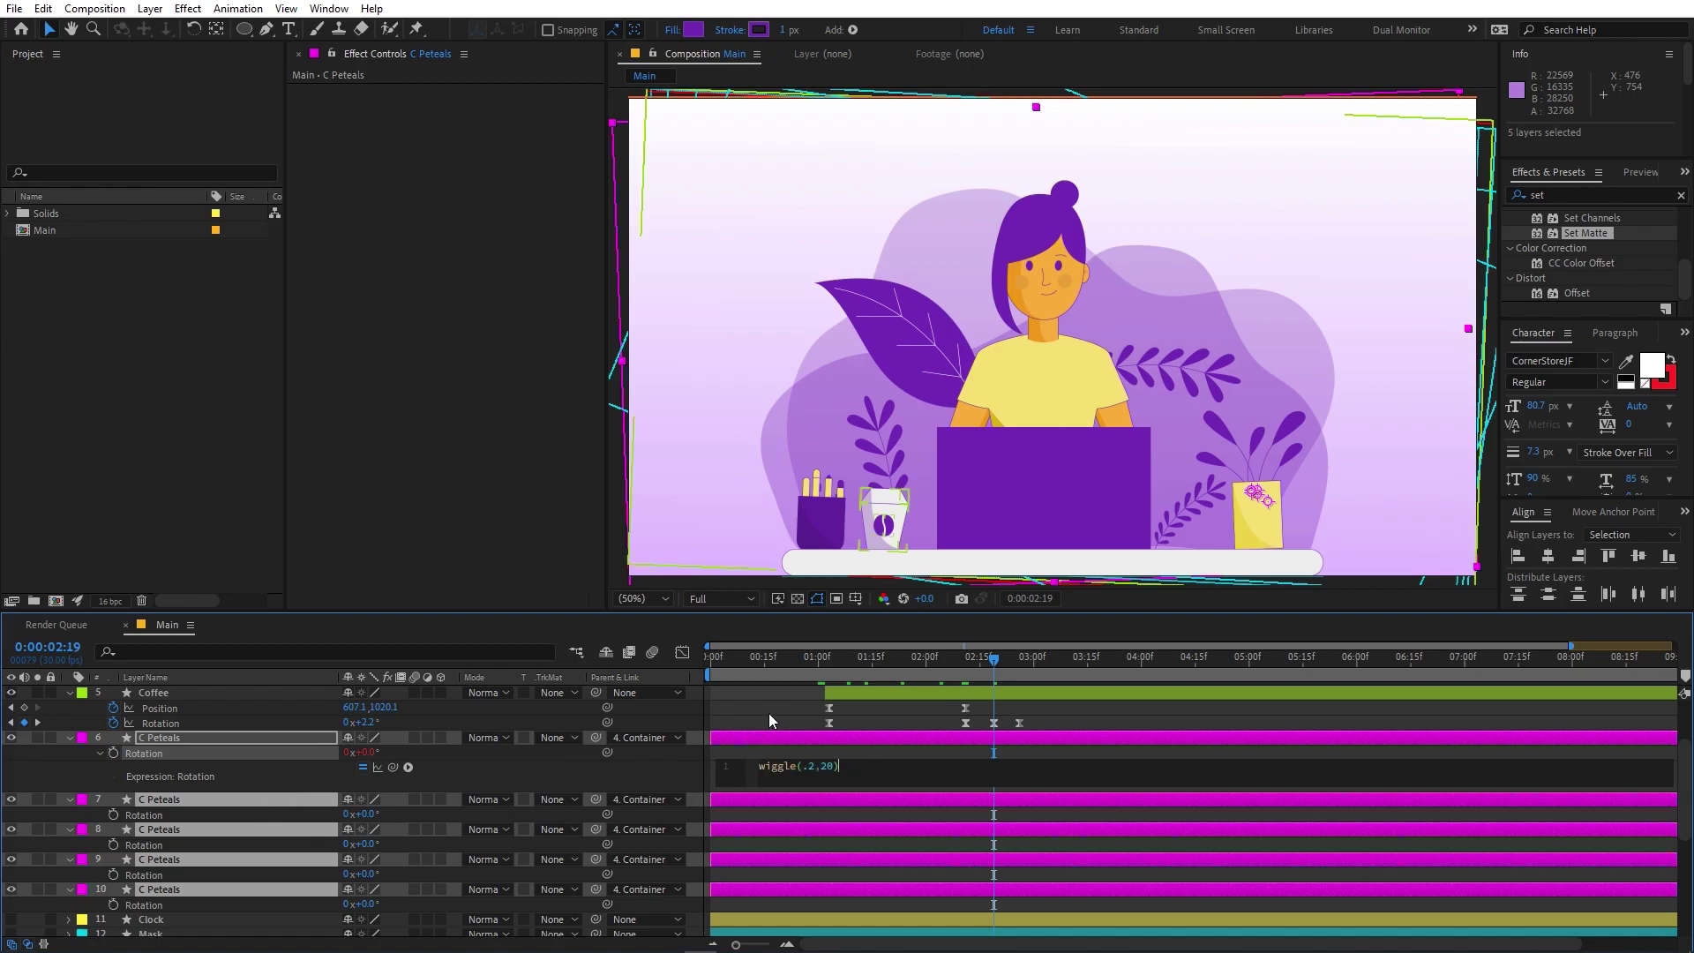
# Apply the same wiggle(.2,20) expression to the Rotation of the other four C Peteals layers and preview the animation from the start
pyautogui.click(769, 713)
pyautogui.click(134, 814)
pyautogui.hotkey('ctrl', 'v')
pyautogui.click(133, 876)
pyautogui.hotkey('ctrl', 'v')
pyautogui.click(115, 889)
pyautogui.hotkey('ctrl', 'v')
pyautogui.click(115, 909)
pyautogui.hotkey('ctrl', 'v')
pyautogui.click(1115, 784)
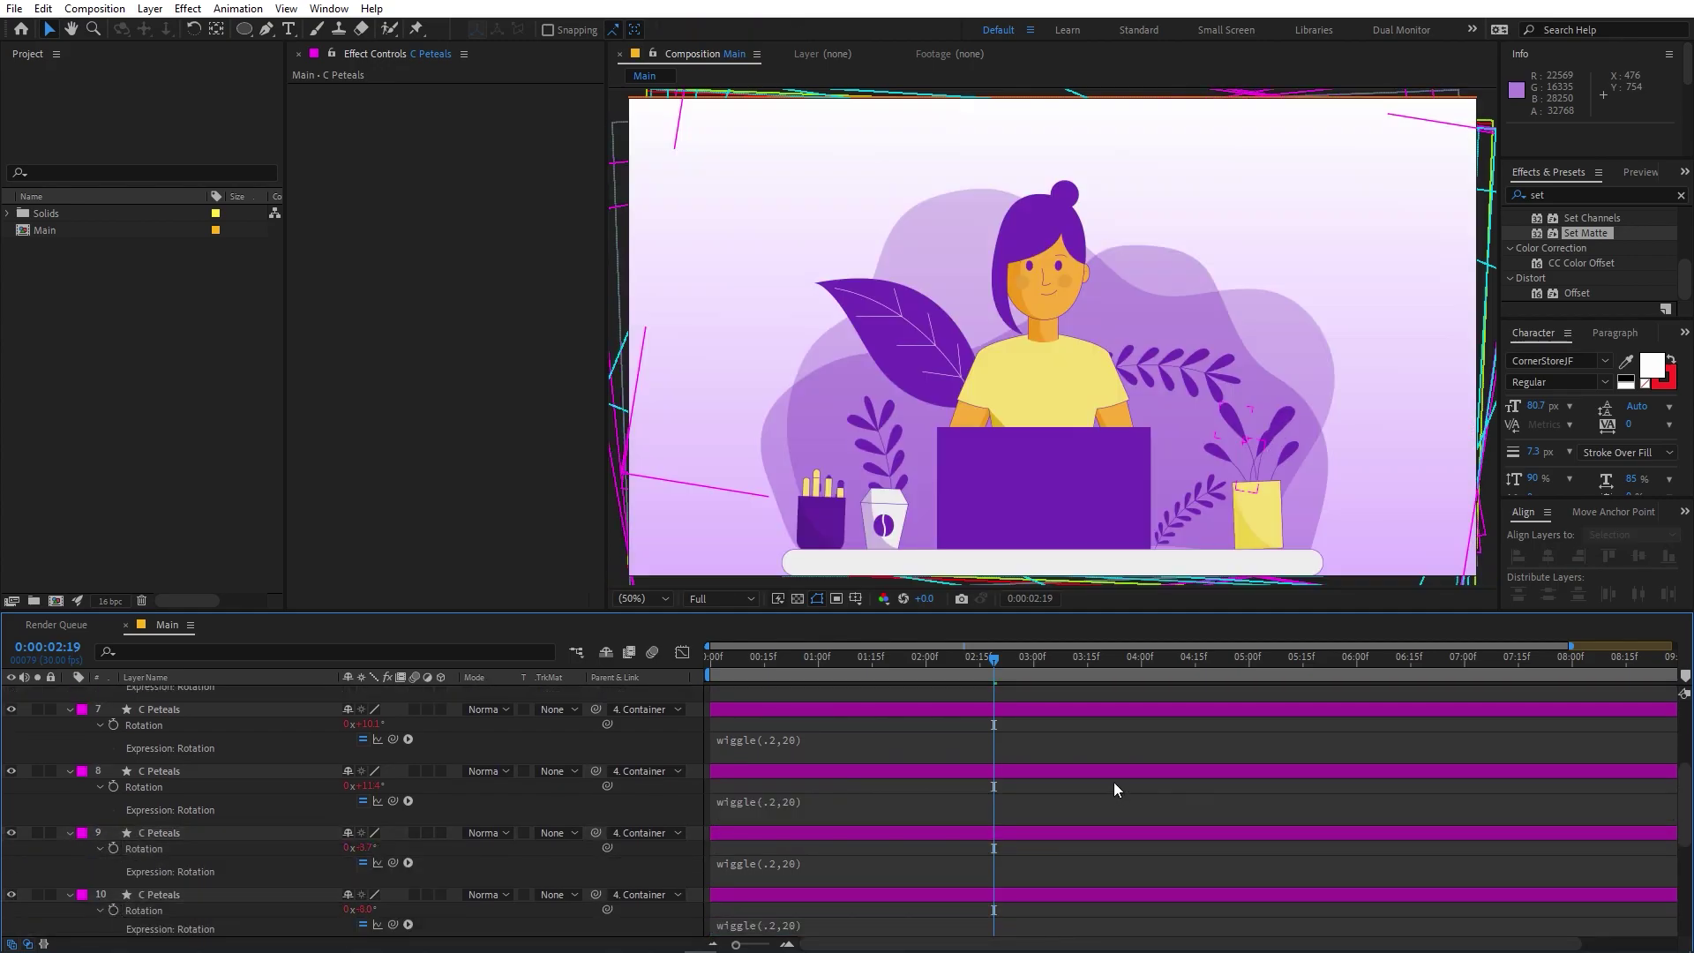
pyautogui.press('Home')
pyautogui.press('space')
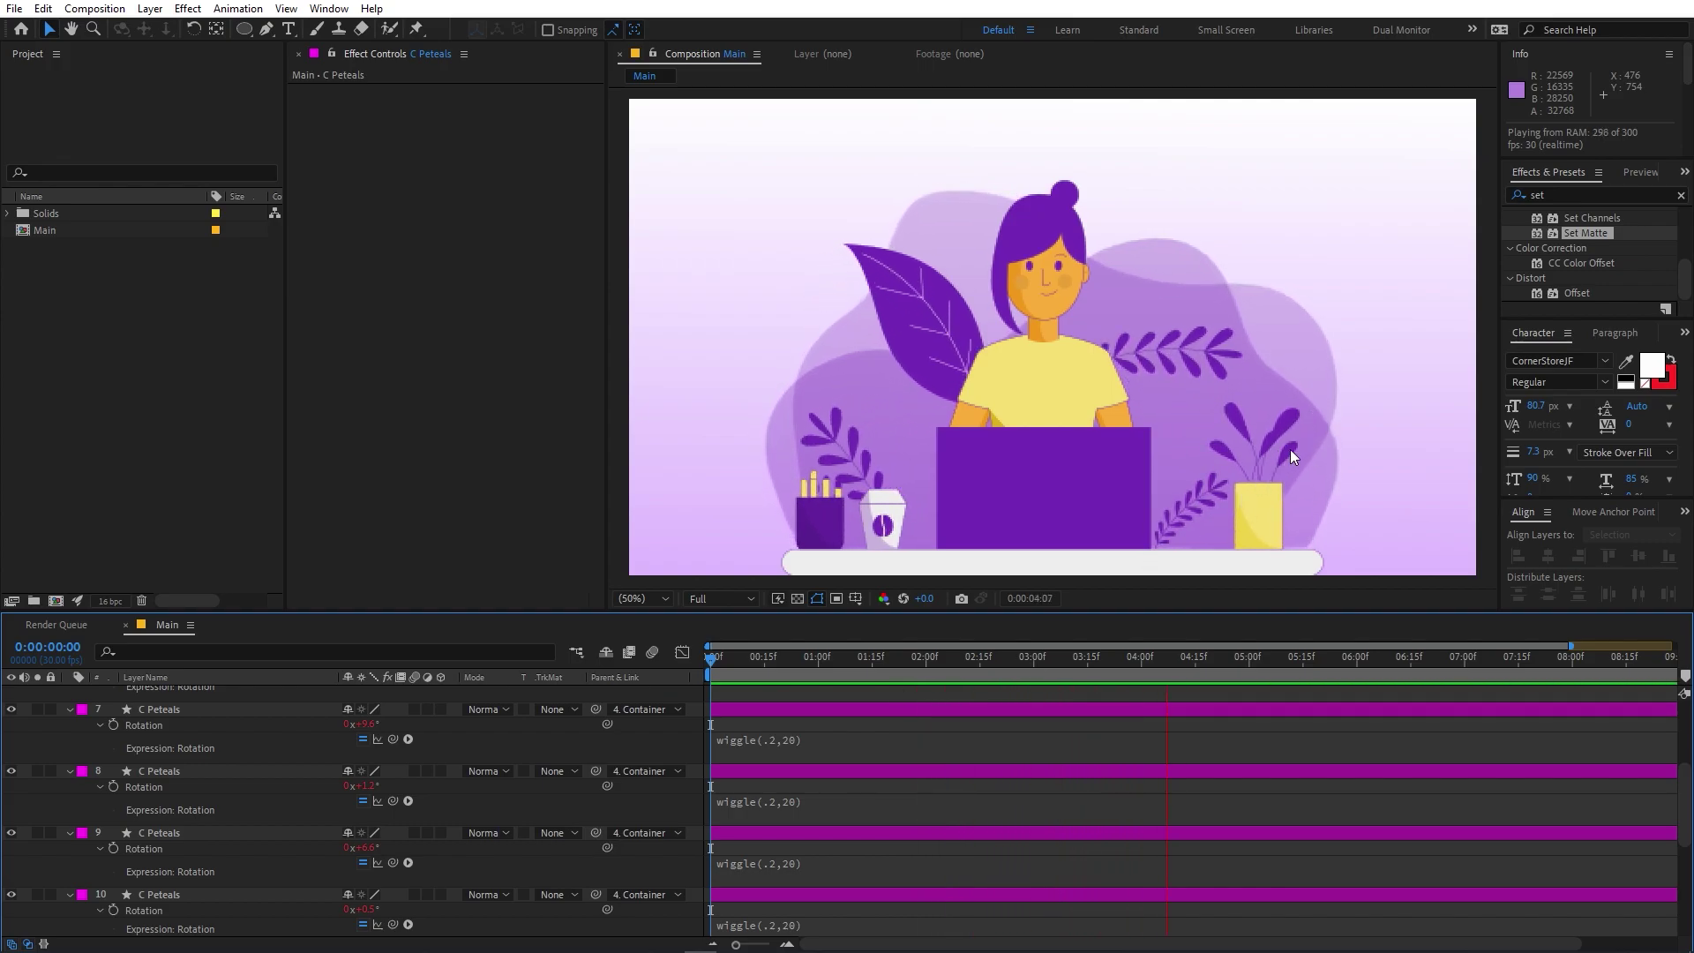
pyautogui.press('space')
# Collapse the properties of all layers in the timeline
pyautogui.hotkey('ctrl', 'a')
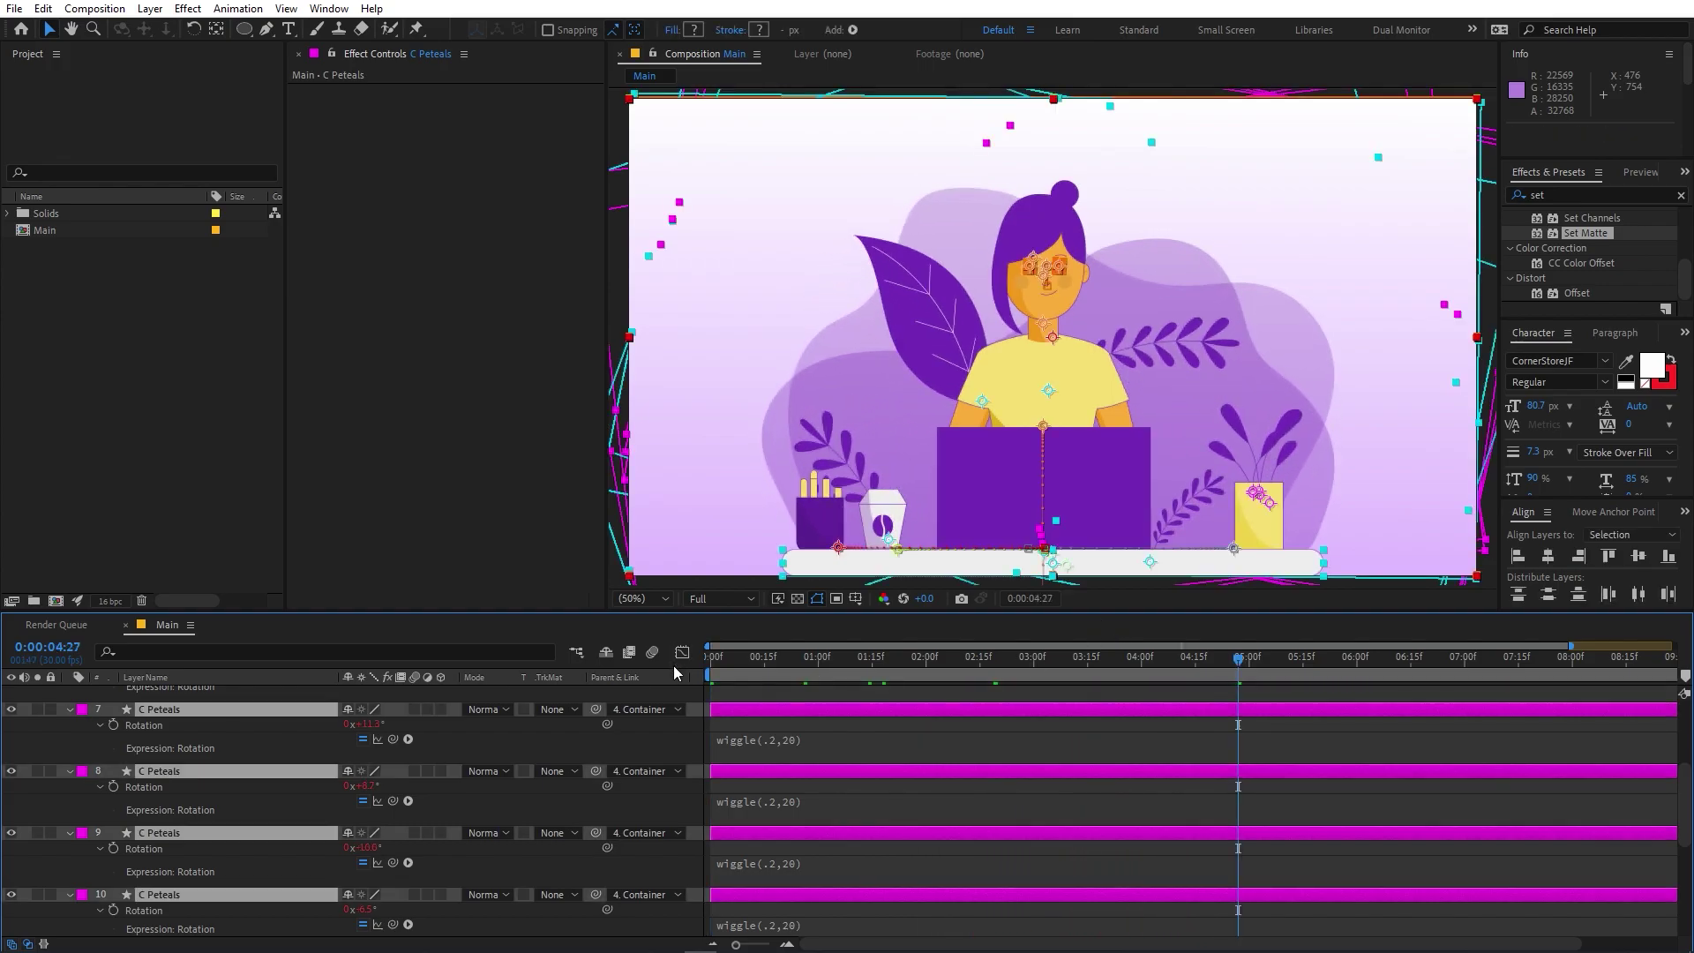
pyautogui.press('u')
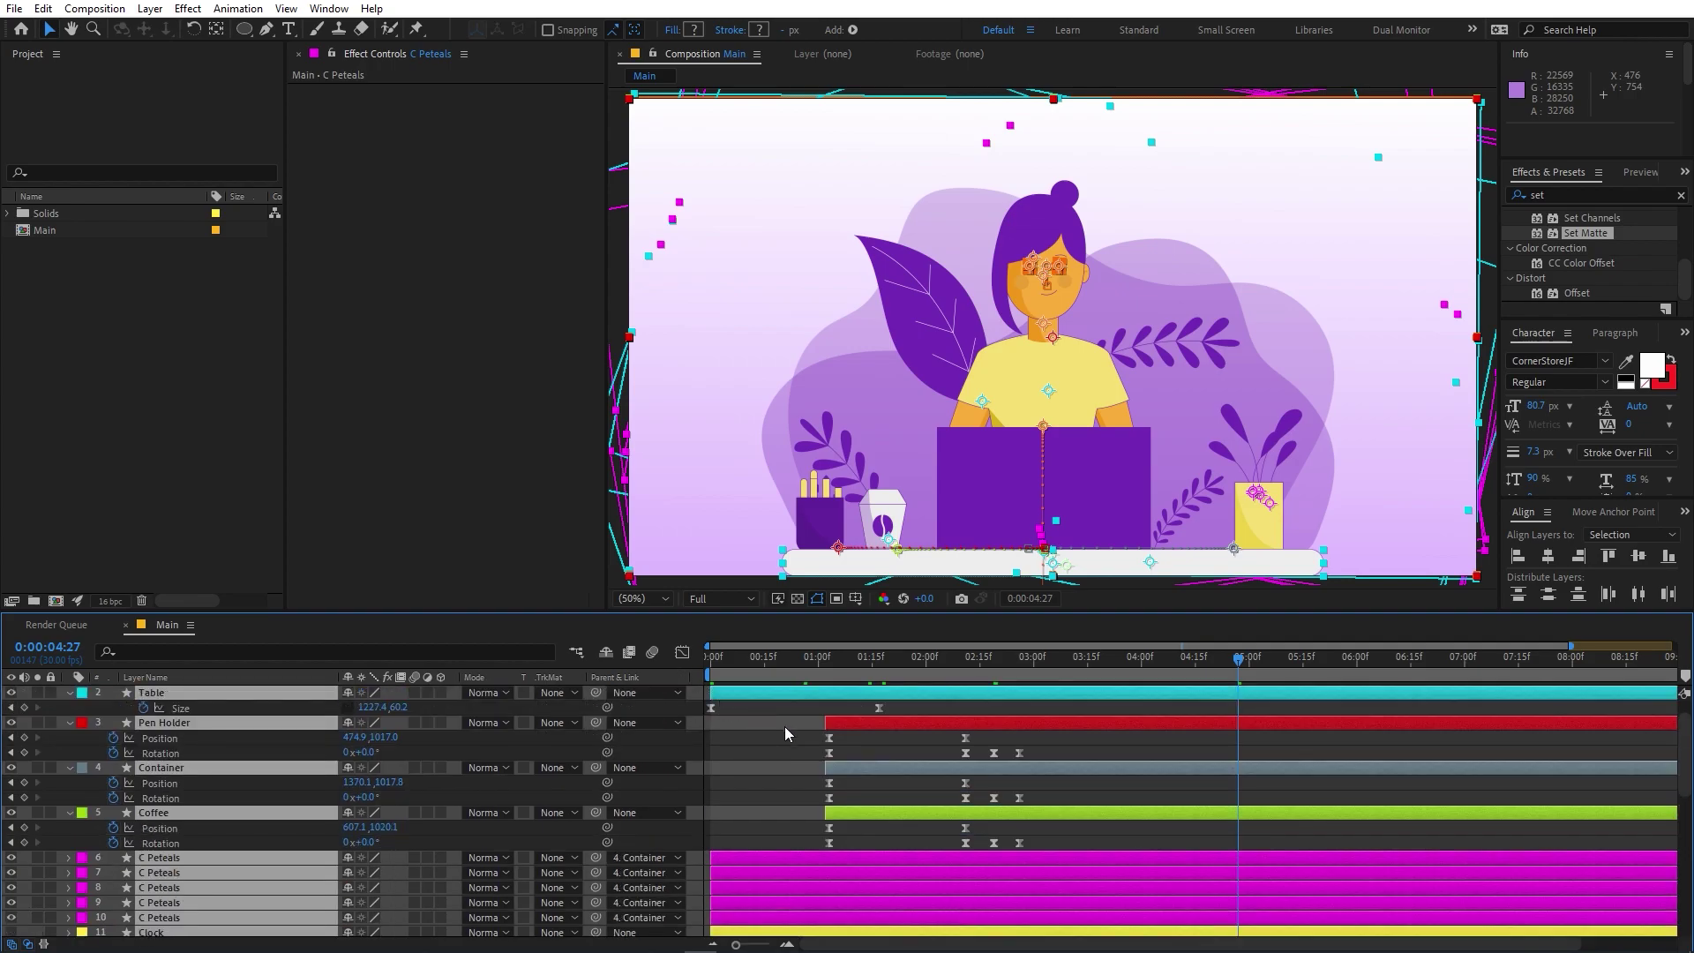
pyautogui.click(730, 717)
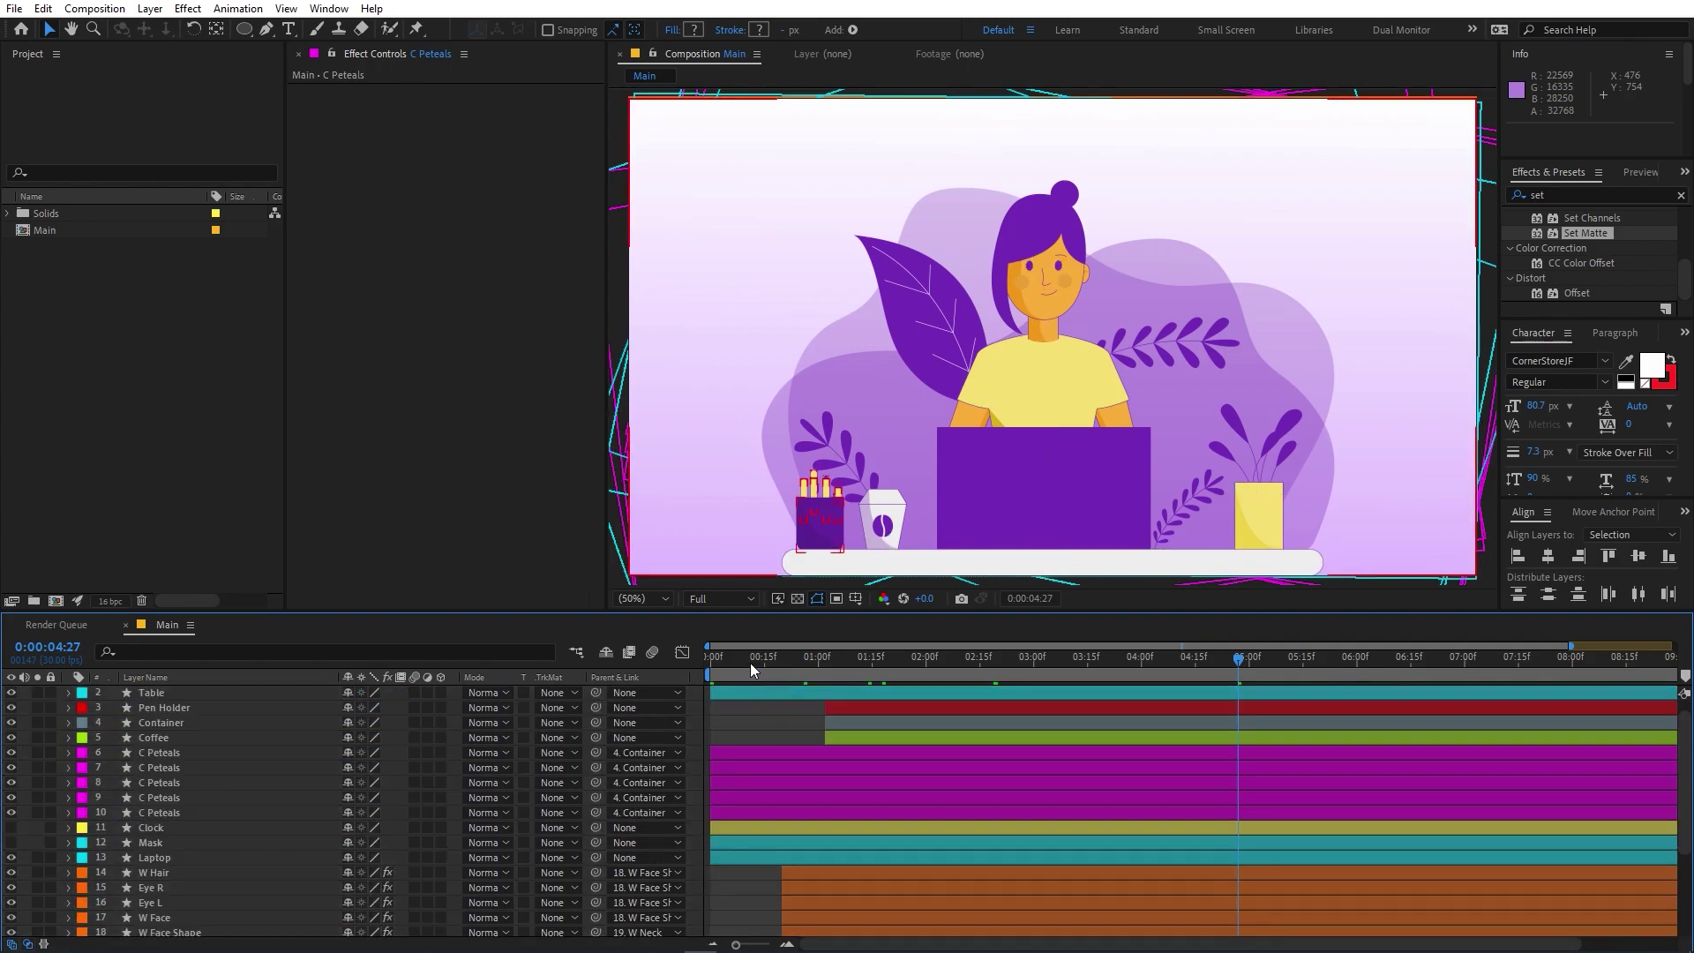
# Move the Pen Holder, Container, Coffee and five C Peteals layers below W Body in the layer stack
pyautogui.moveTo(801, 668); pyautogui.dragTo(954, 674)
pyautogui.click(118, 739)
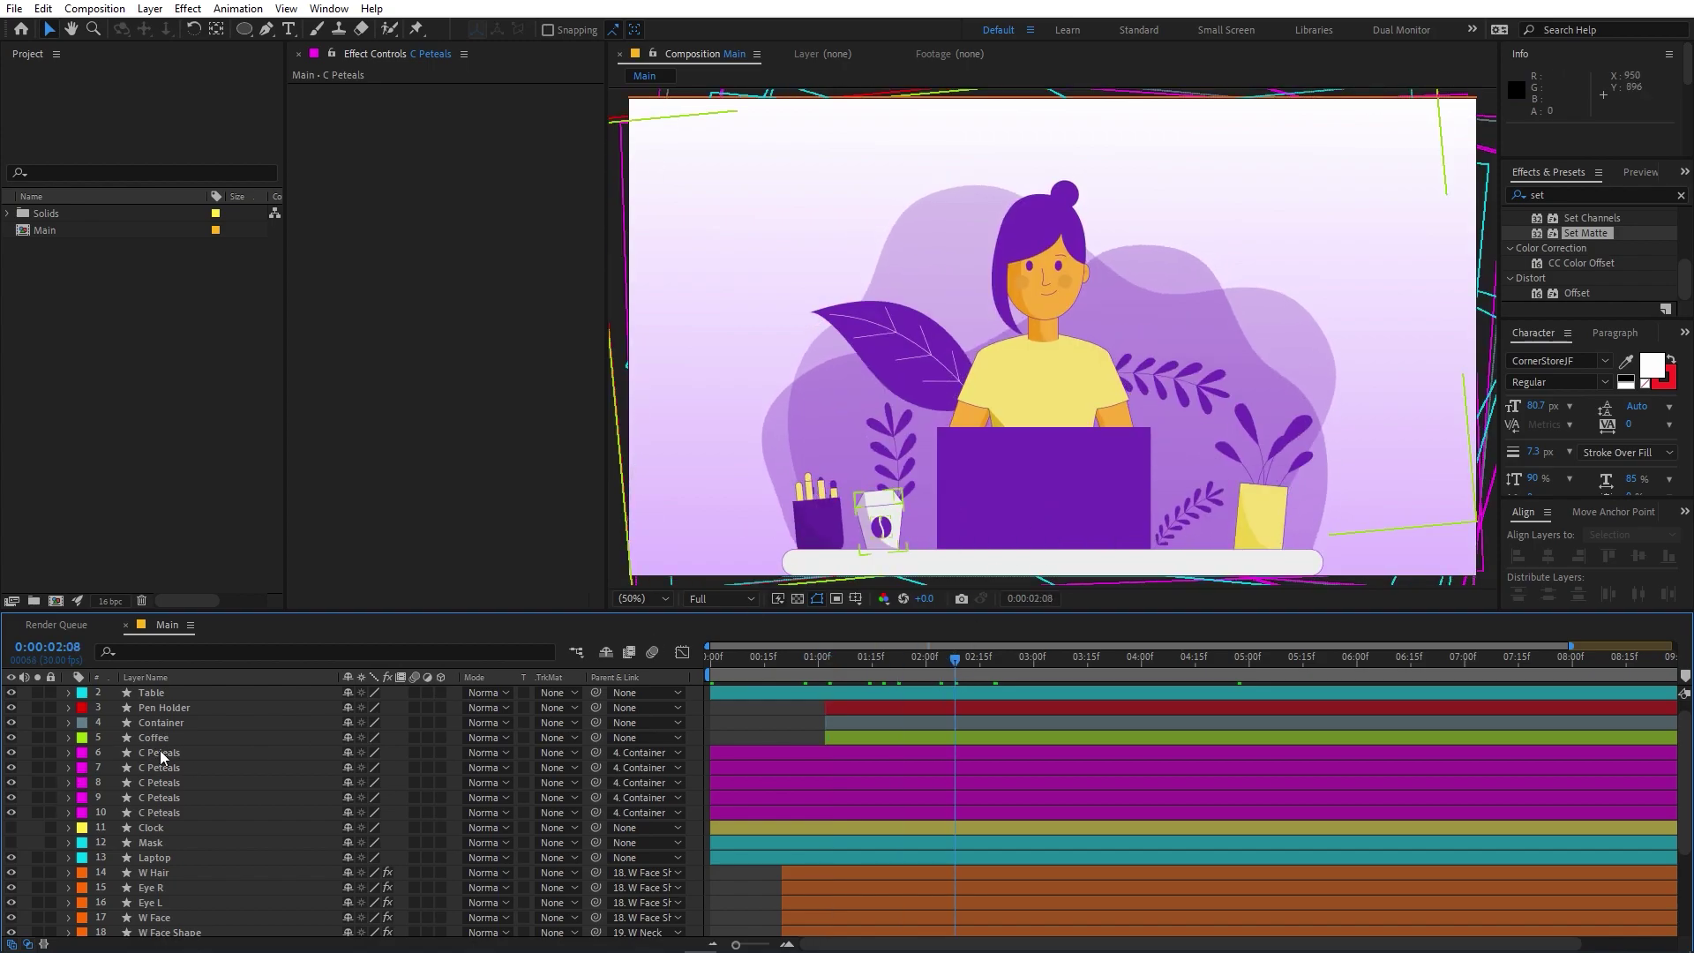
pyautogui.click(162, 750)
pyautogui.keyDown('shift'); pyautogui.click(163, 812); pyautogui.keyUp('shift')
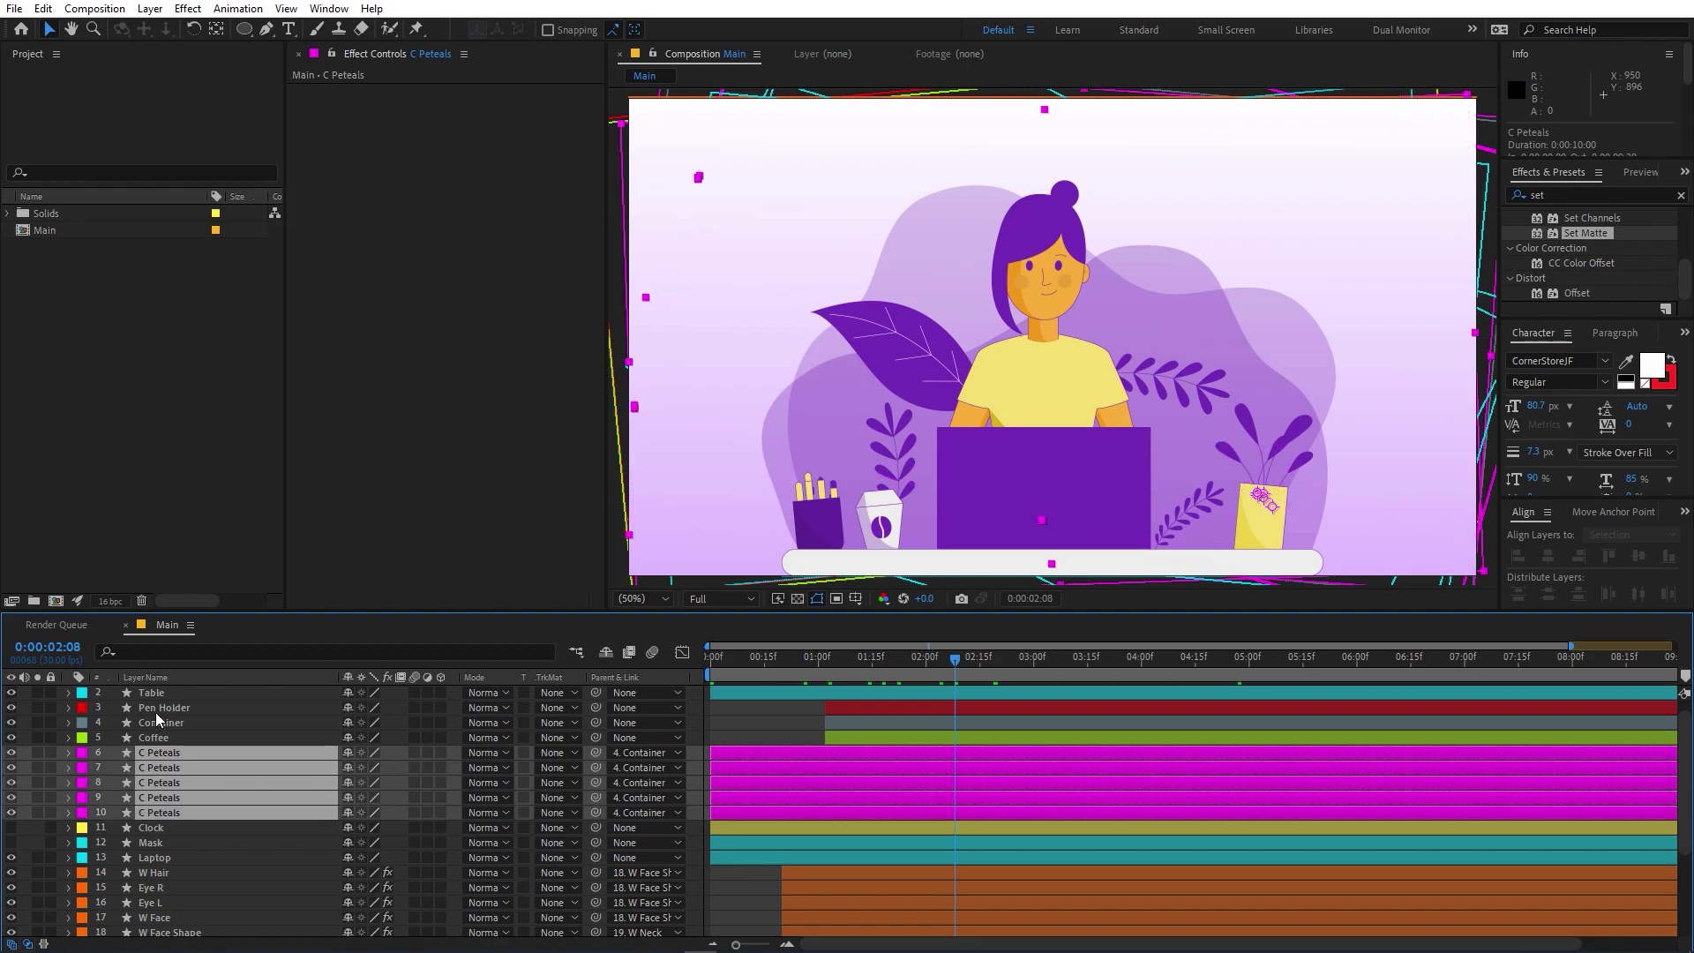
pyautogui.click(157, 707)
pyautogui.keyDown('shift'); pyautogui.click(166, 805); pyautogui.keyUp('shift')
pyautogui.moveTo(175, 729); pyautogui.dragTo(178, 842)
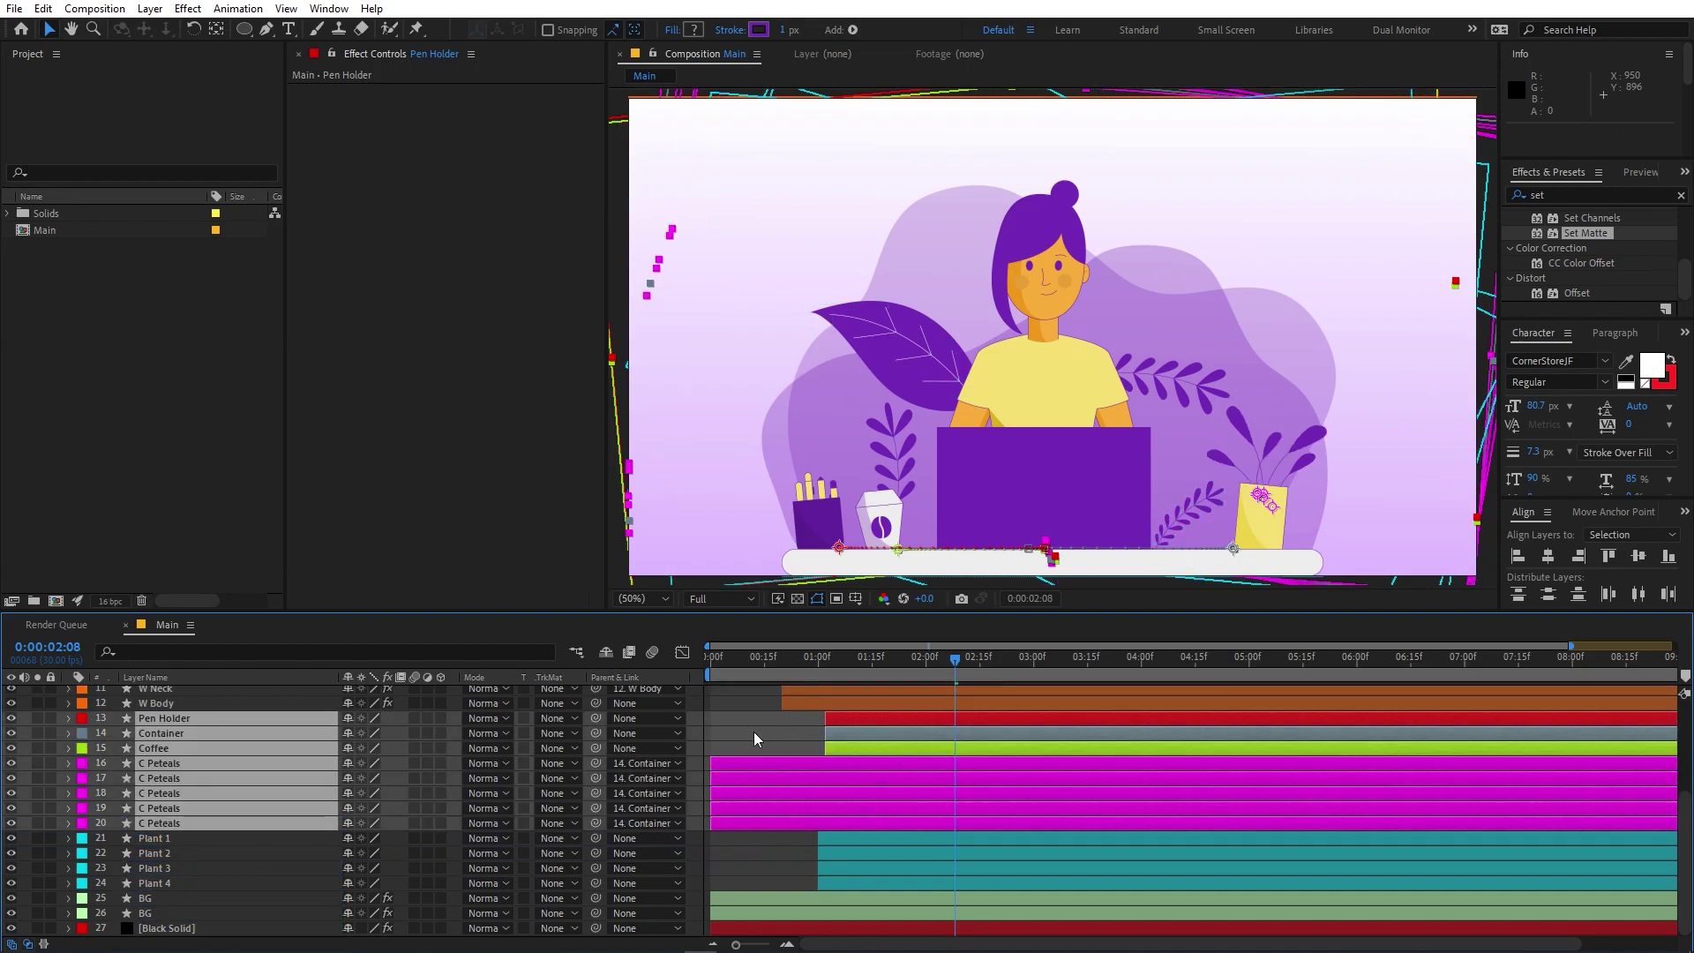
# Trim the starts of the five C Peteals layers to 0:00:01:14 and preview the animation from the start
pyautogui.hotkey('ctrl', 'shift', 'a')
pyautogui.moveTo(798, 664); pyautogui.dragTo(882, 678)
pyautogui.click(841, 767)
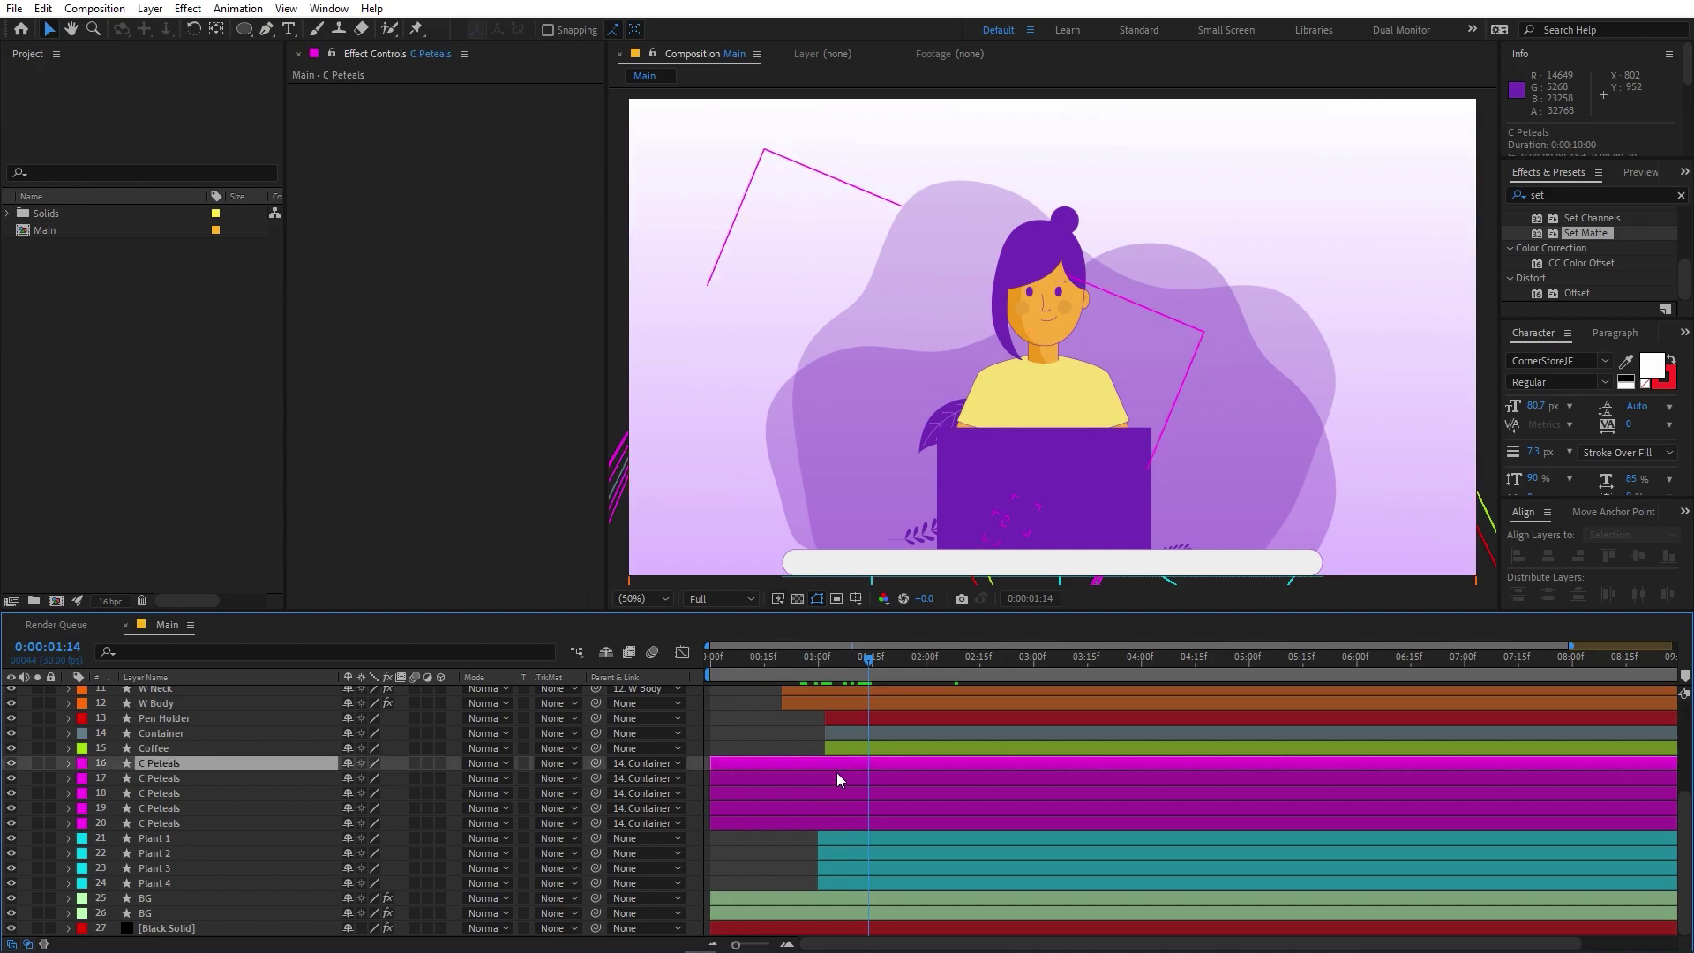
pyautogui.keyDown('shift'); pyautogui.click(771, 824); pyautogui.keyUp('shift')
pyautogui.moveTo(715, 826); pyautogui.dragTo(863, 830)
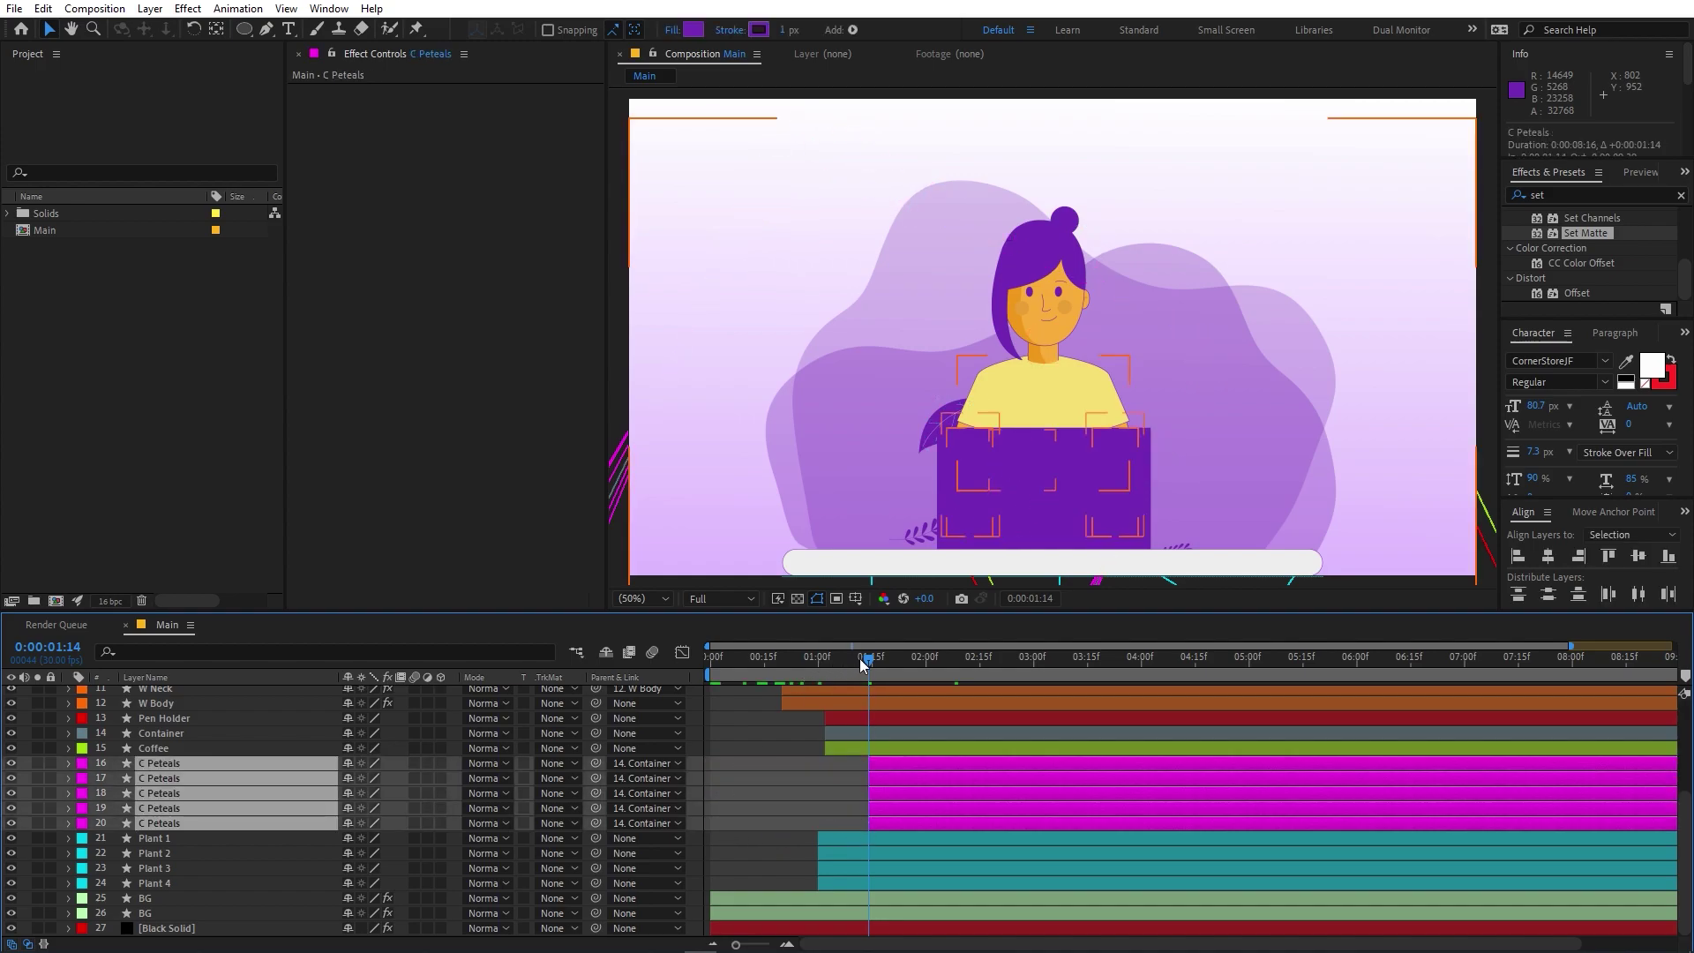
pyautogui.press('F2')
pyautogui.press('Home')
pyautogui.press('space')
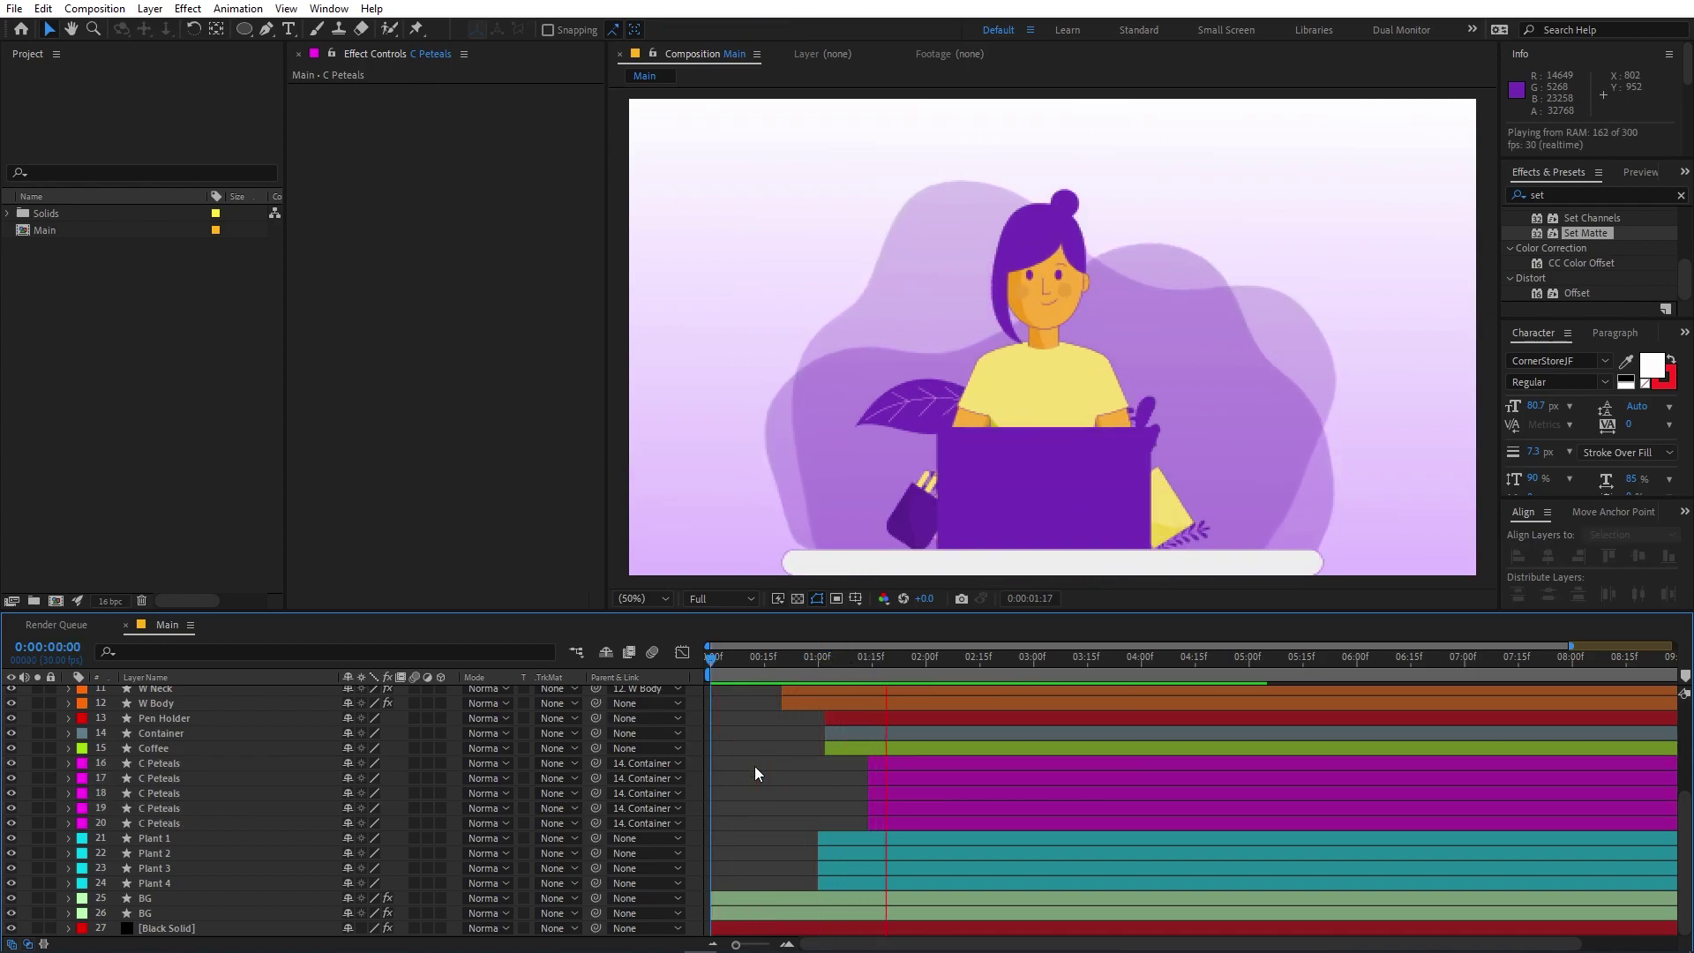
pyautogui.press('space')
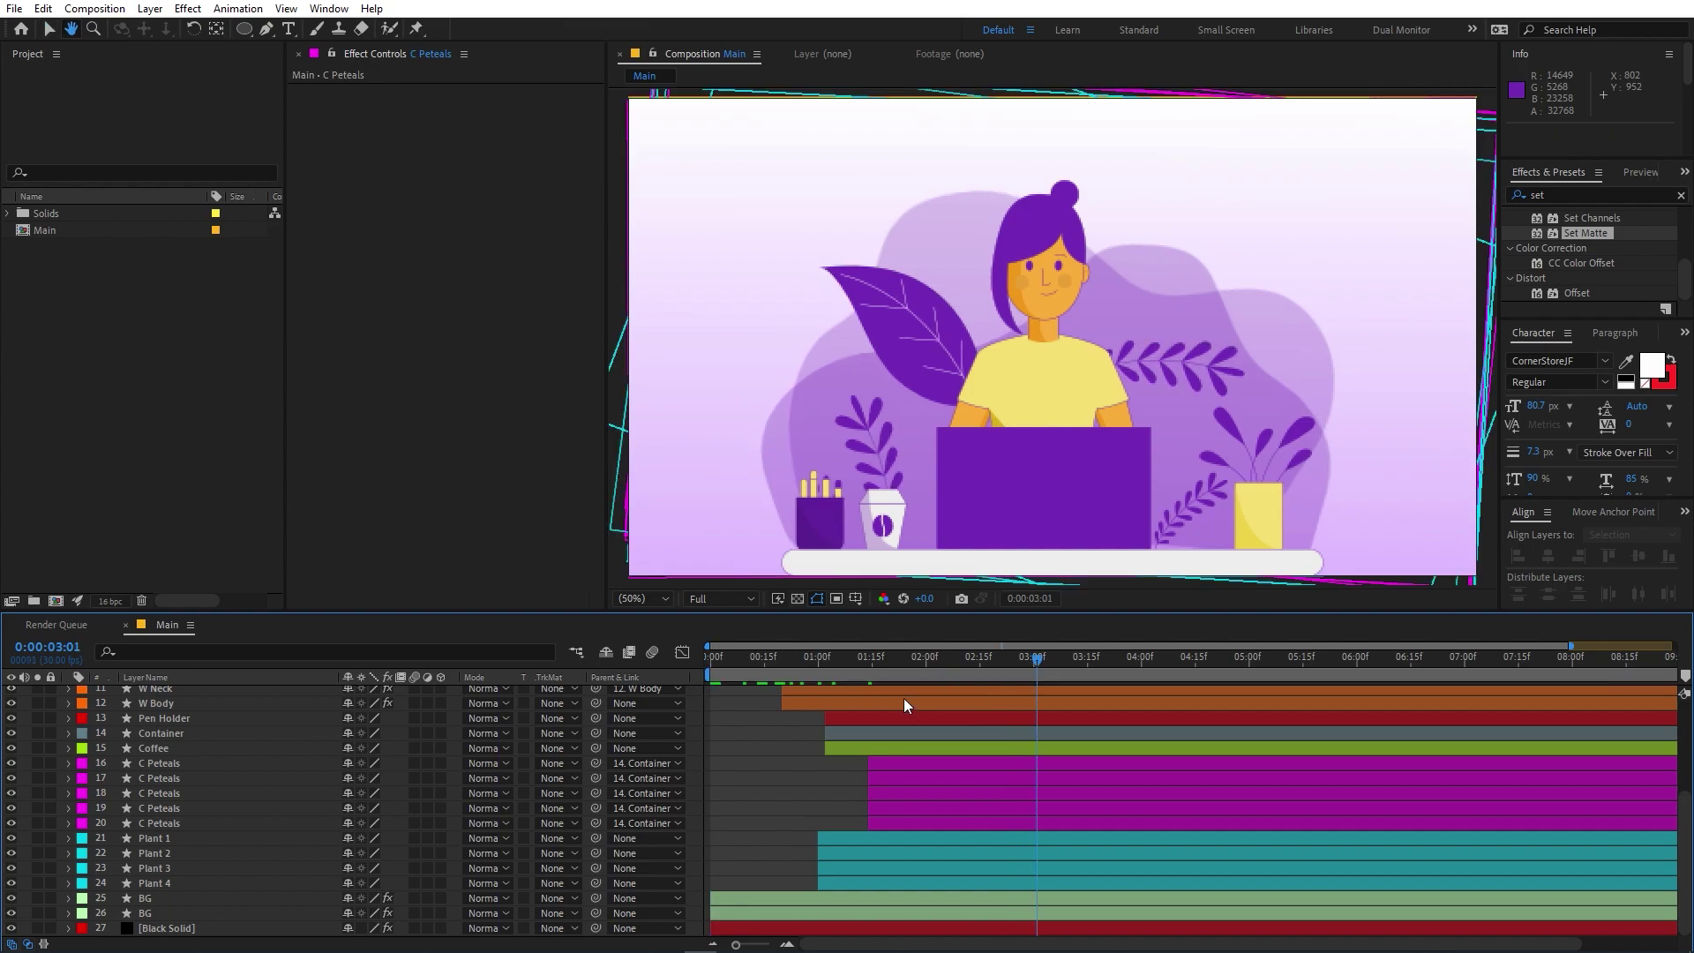
# Make the Clock layer visible and keyframe its Scale from 0% at 0:00:01:00 to 100% at 0:00:01:24
pyautogui.click(819, 660)
pyautogui.scroll(5, 854, 750)
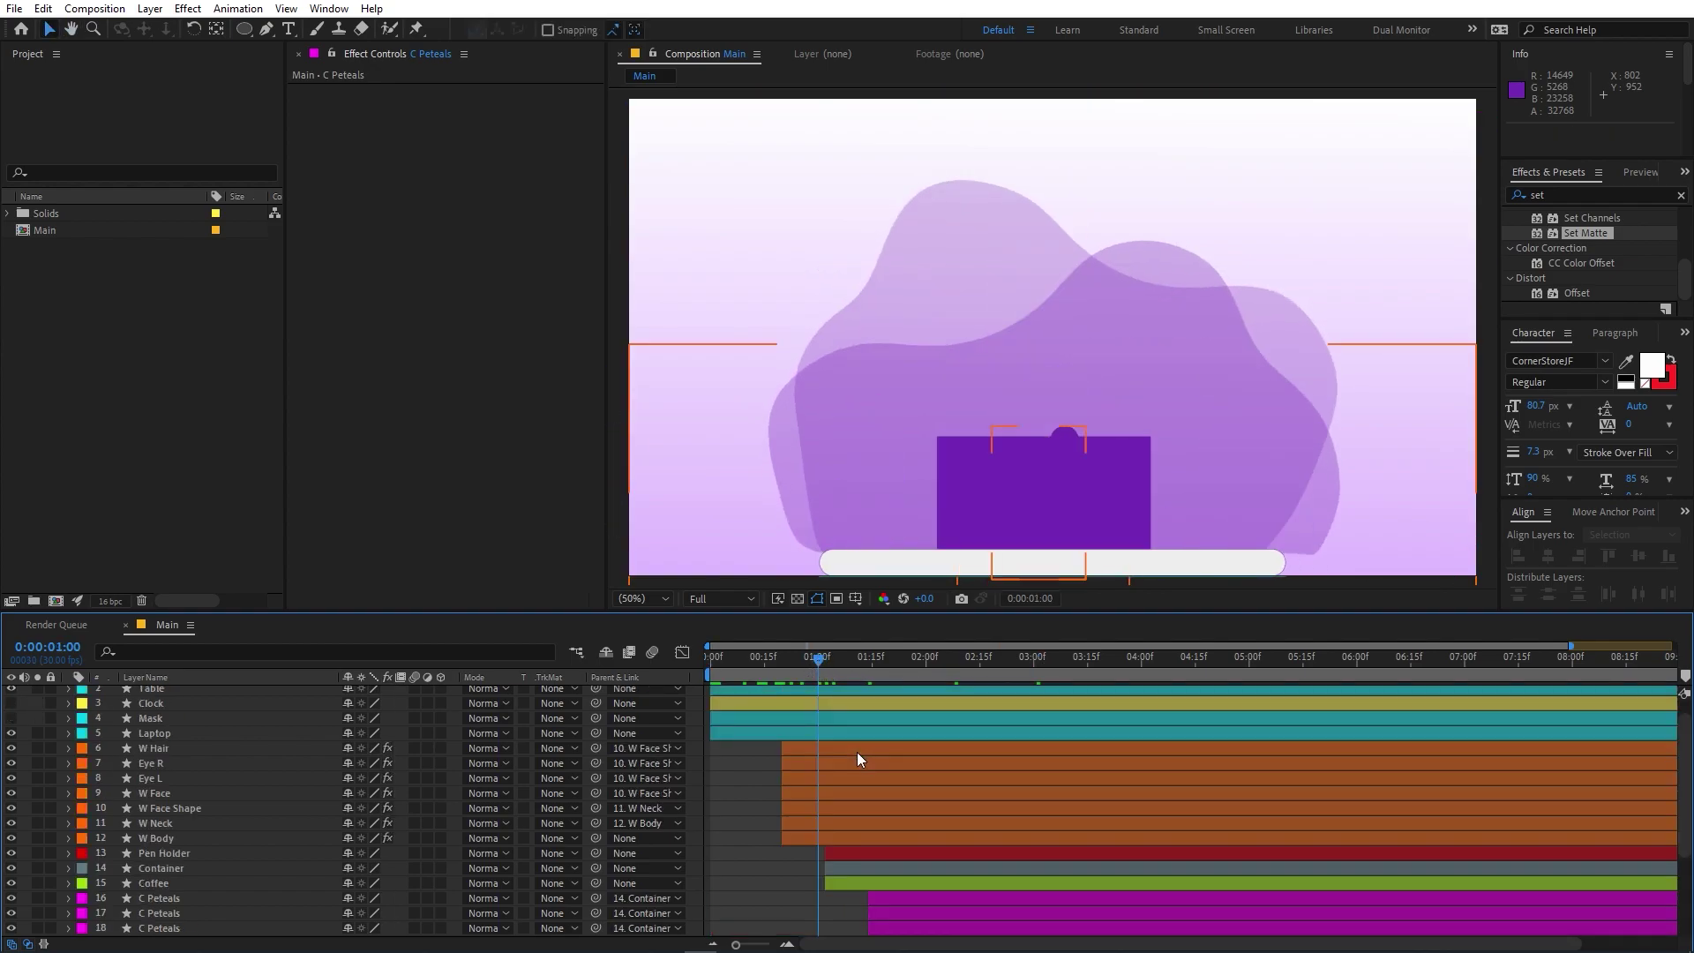
pyautogui.click(147, 723)
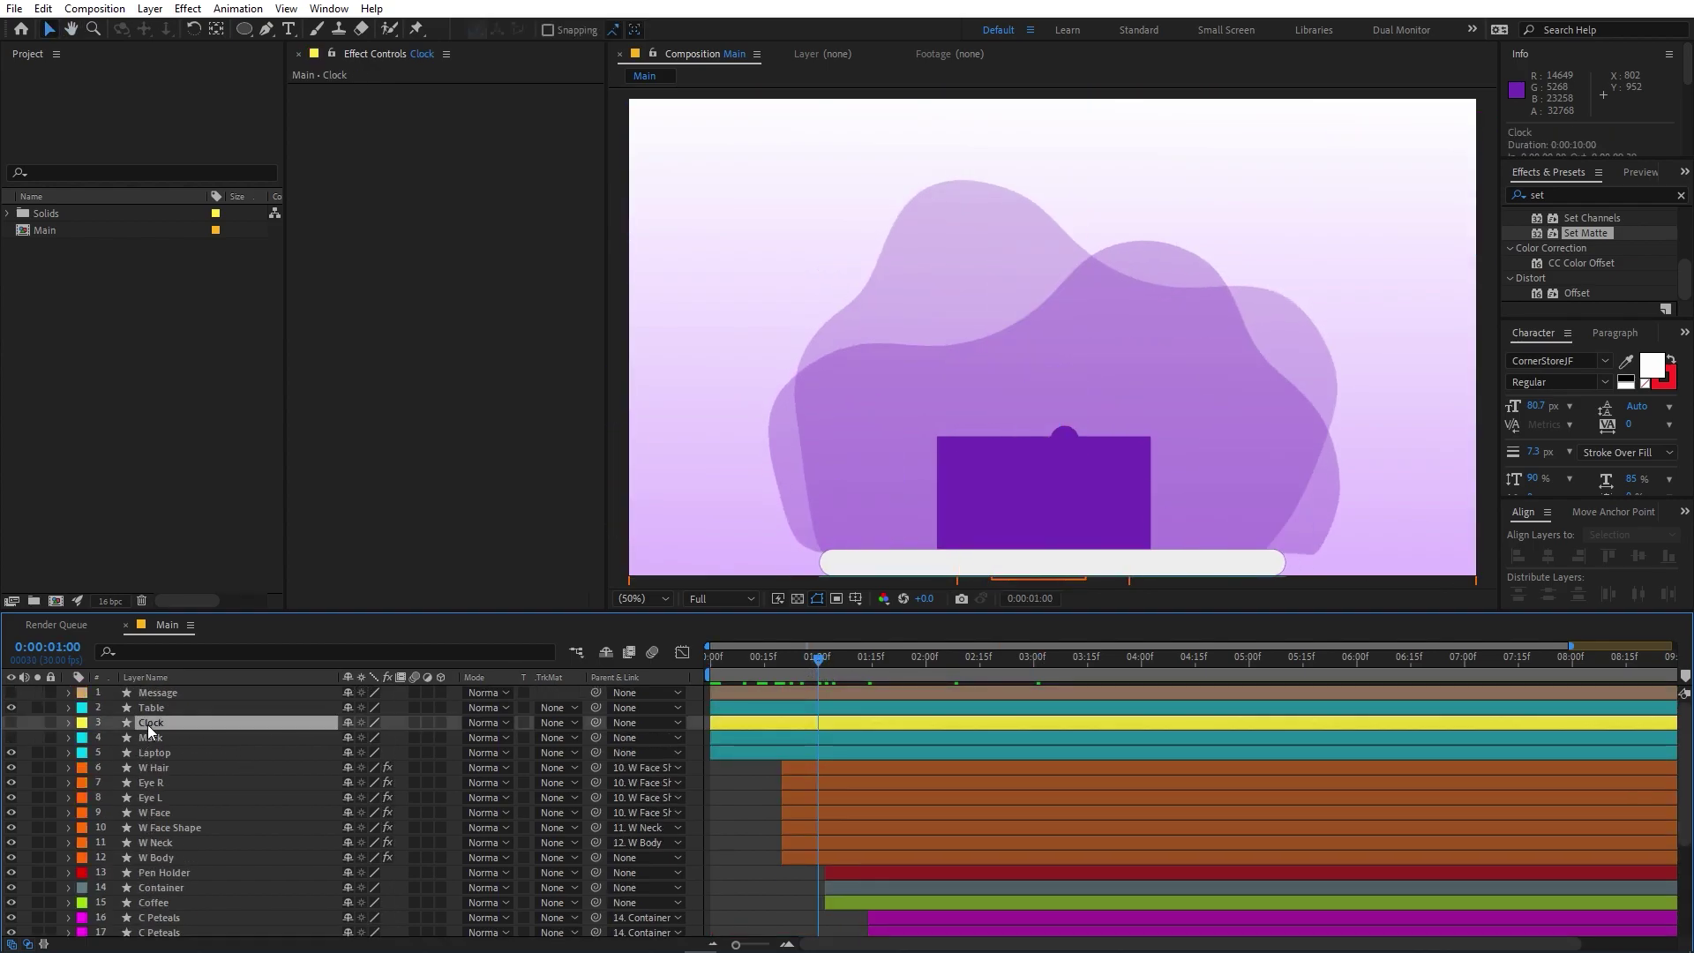
pyautogui.click(11, 723)
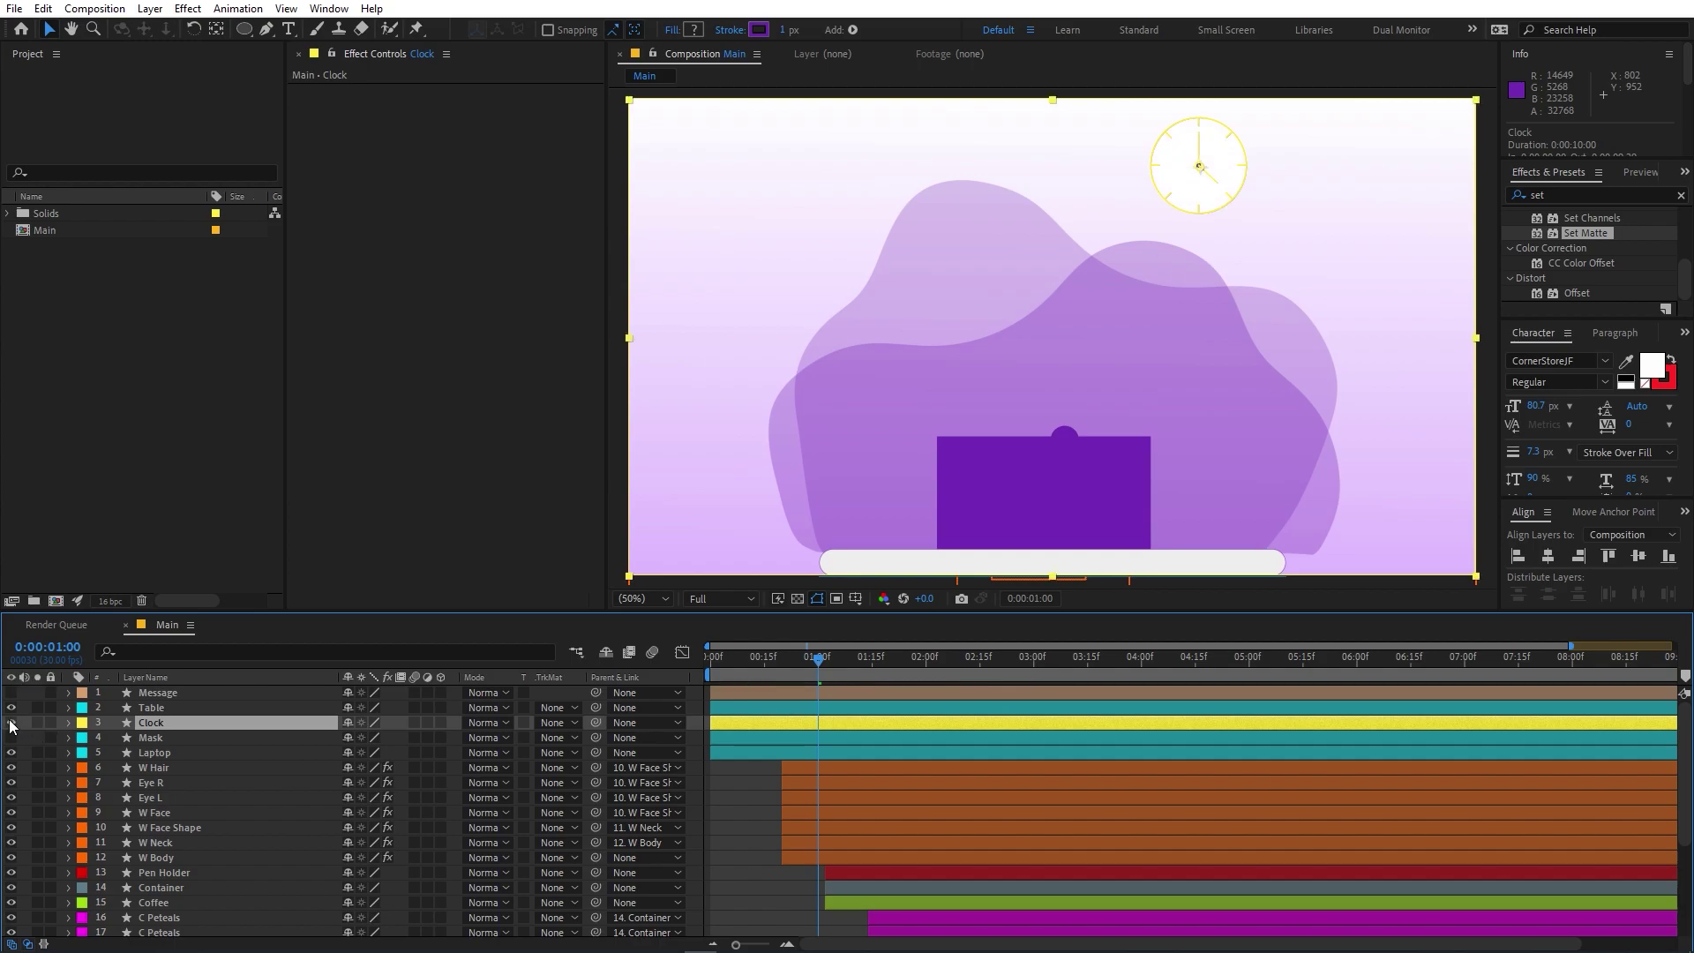
pyautogui.press('s')
pyautogui.click(114, 740)
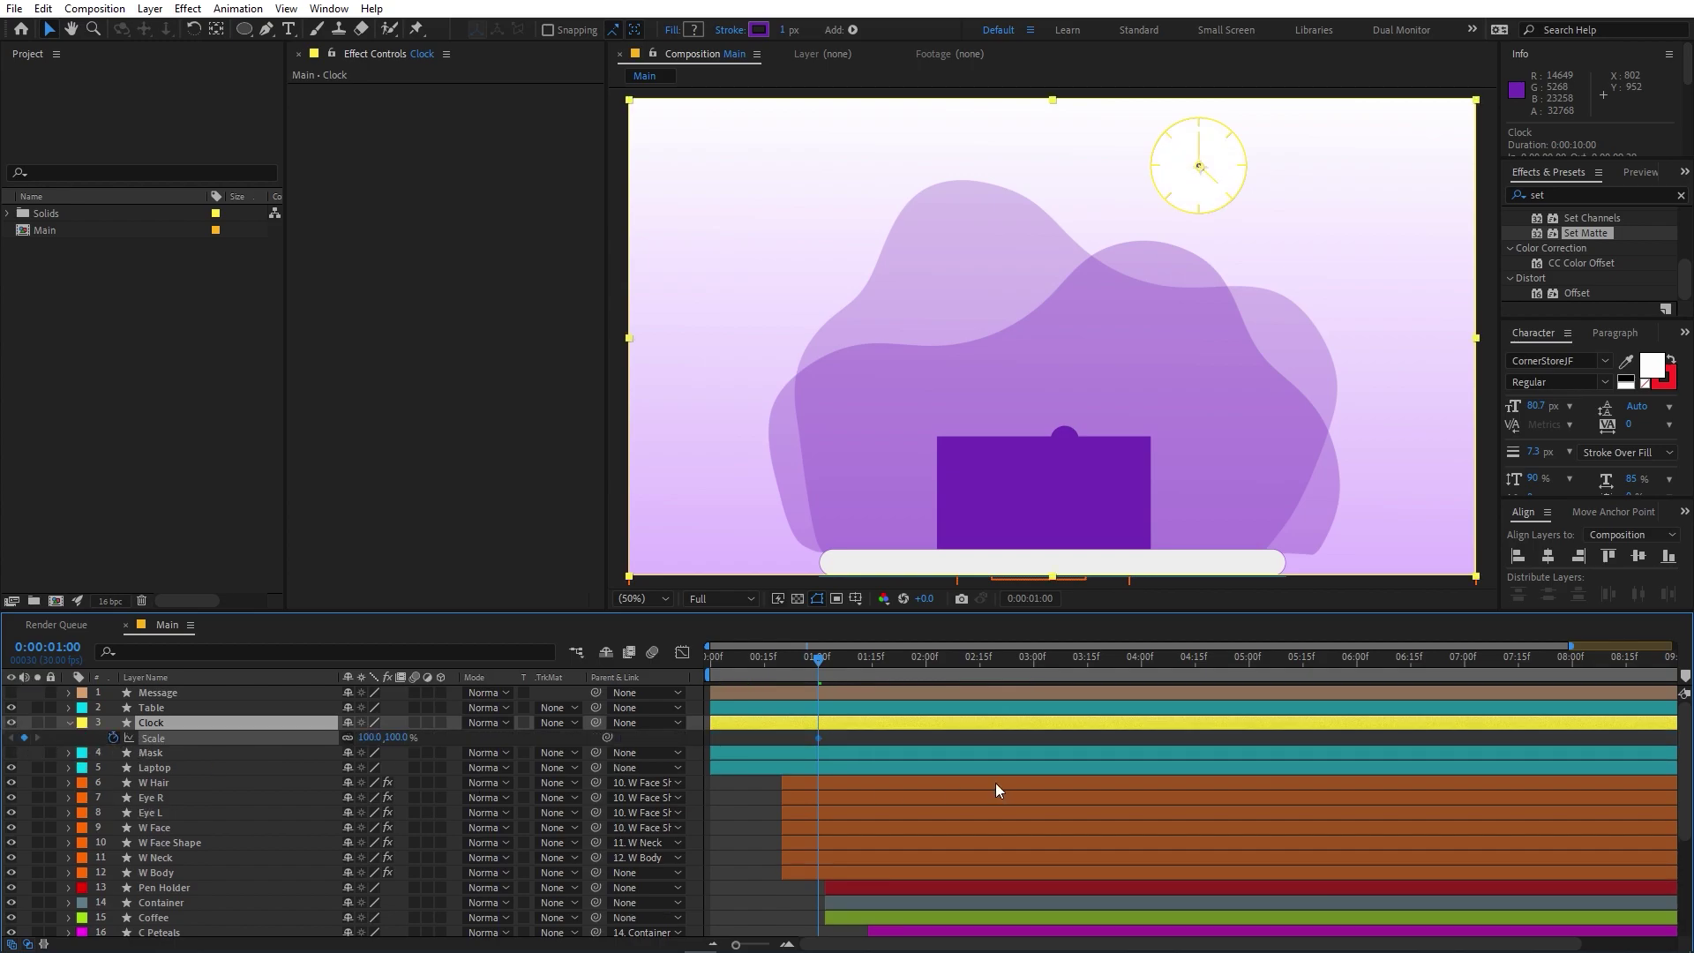
pyautogui.moveTo(819, 738); pyautogui.dragTo(905, 737)
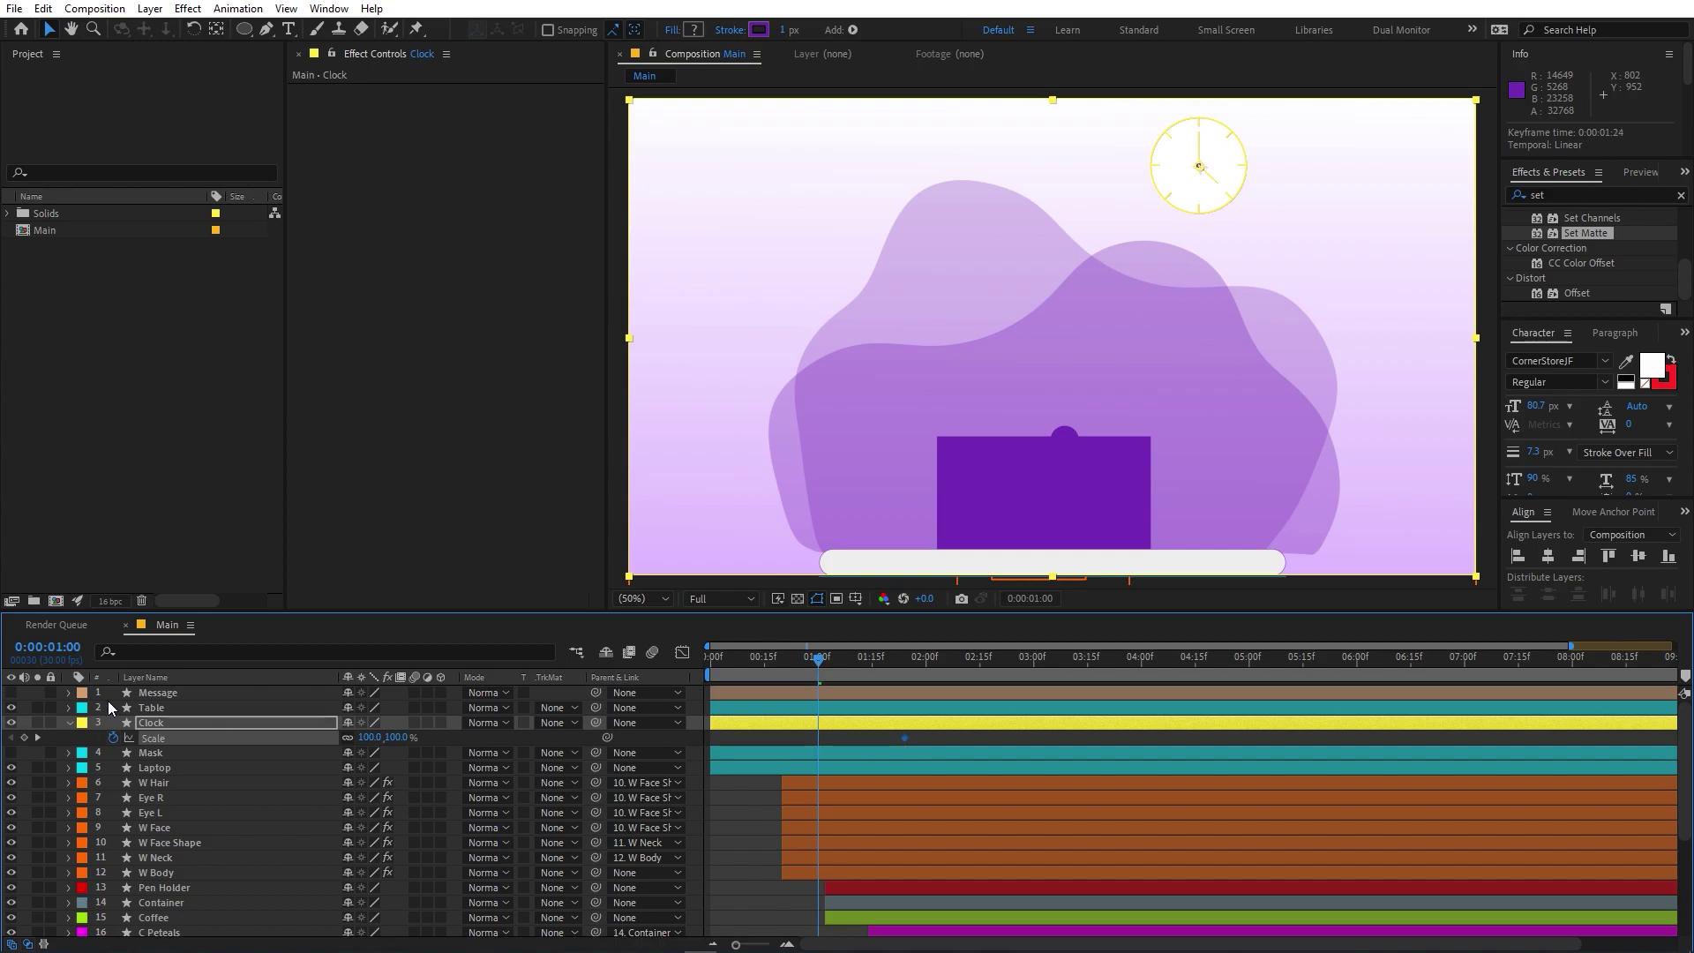
pyautogui.press('Return')
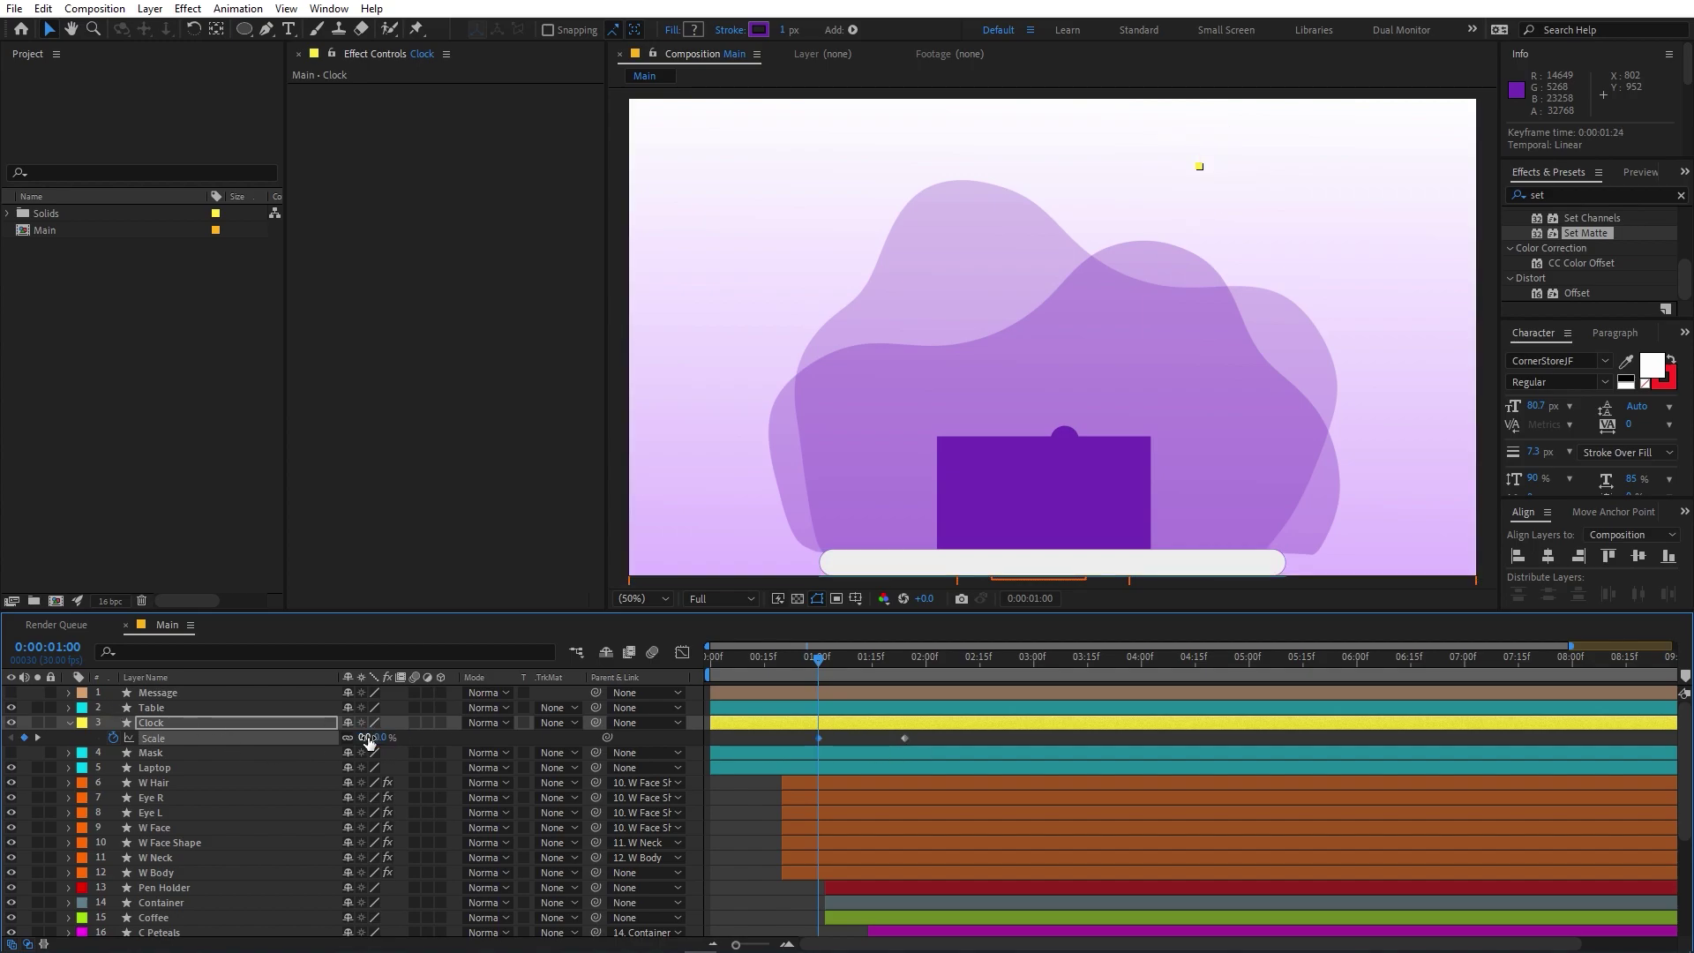
# Easy-ease the Clock's Scale keyframes with the speed peaking early, and trim the layer's start to 0:00:01:00
pyautogui.moveTo(929, 736); pyautogui.dragTo(729, 752)
pyautogui.press('F9')
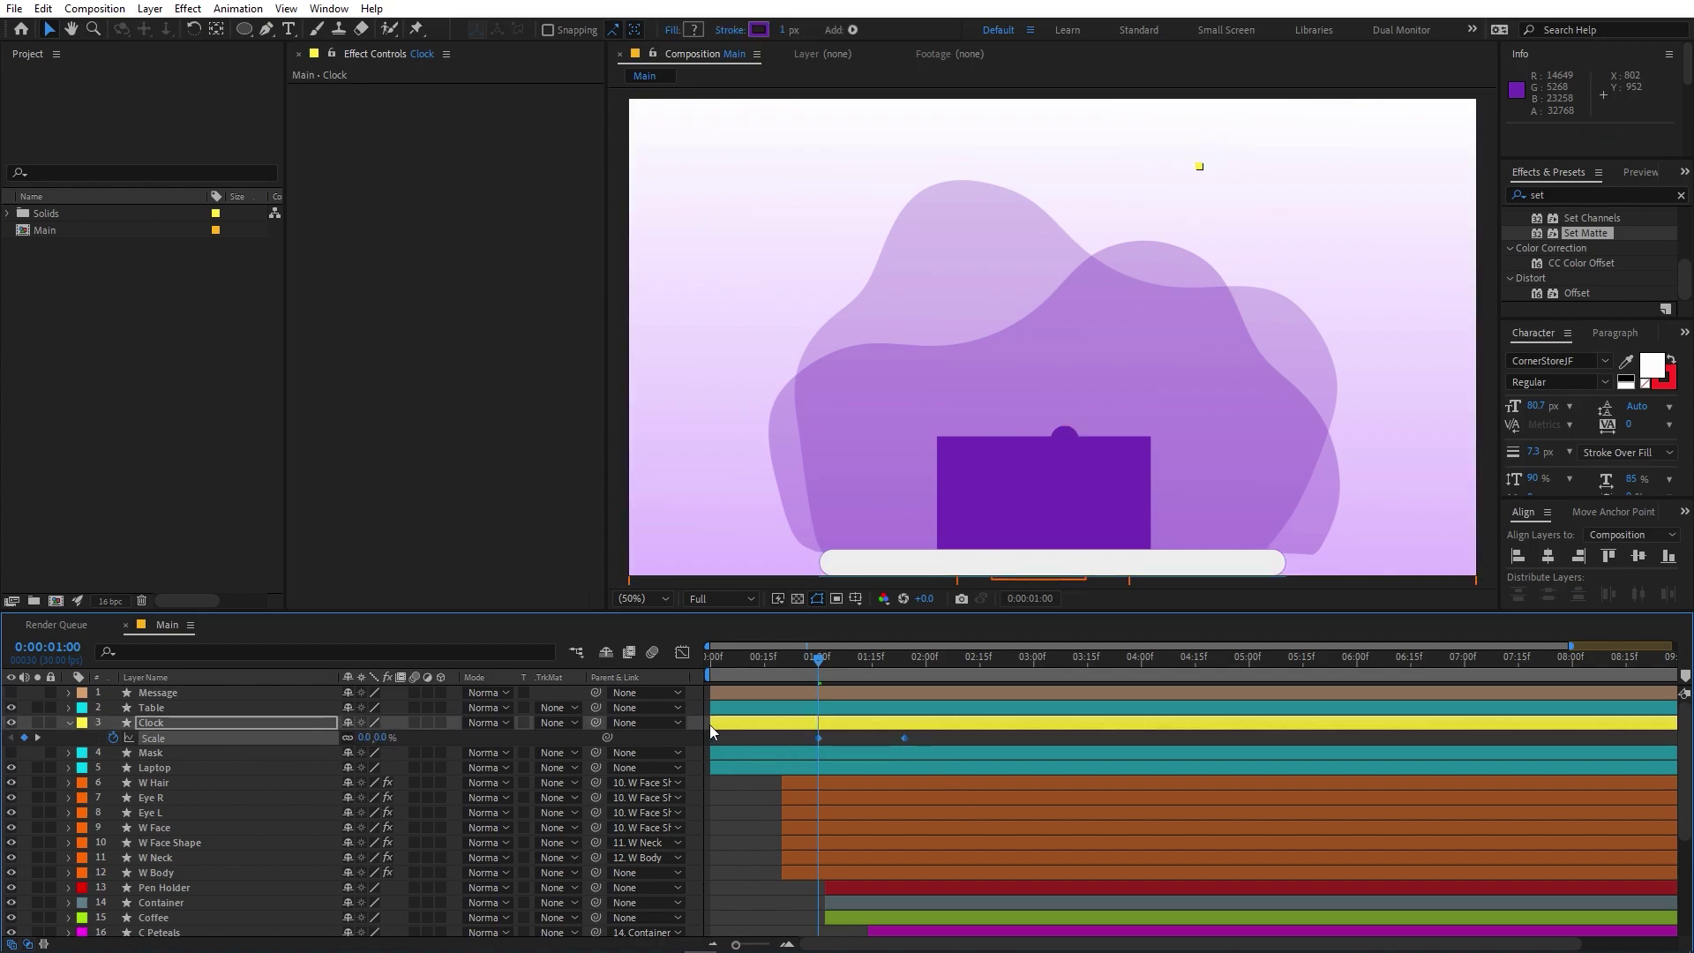
pyautogui.hotkey('shift', 'F3')
pyautogui.moveTo(988, 788); pyautogui.dragTo(759, 922)
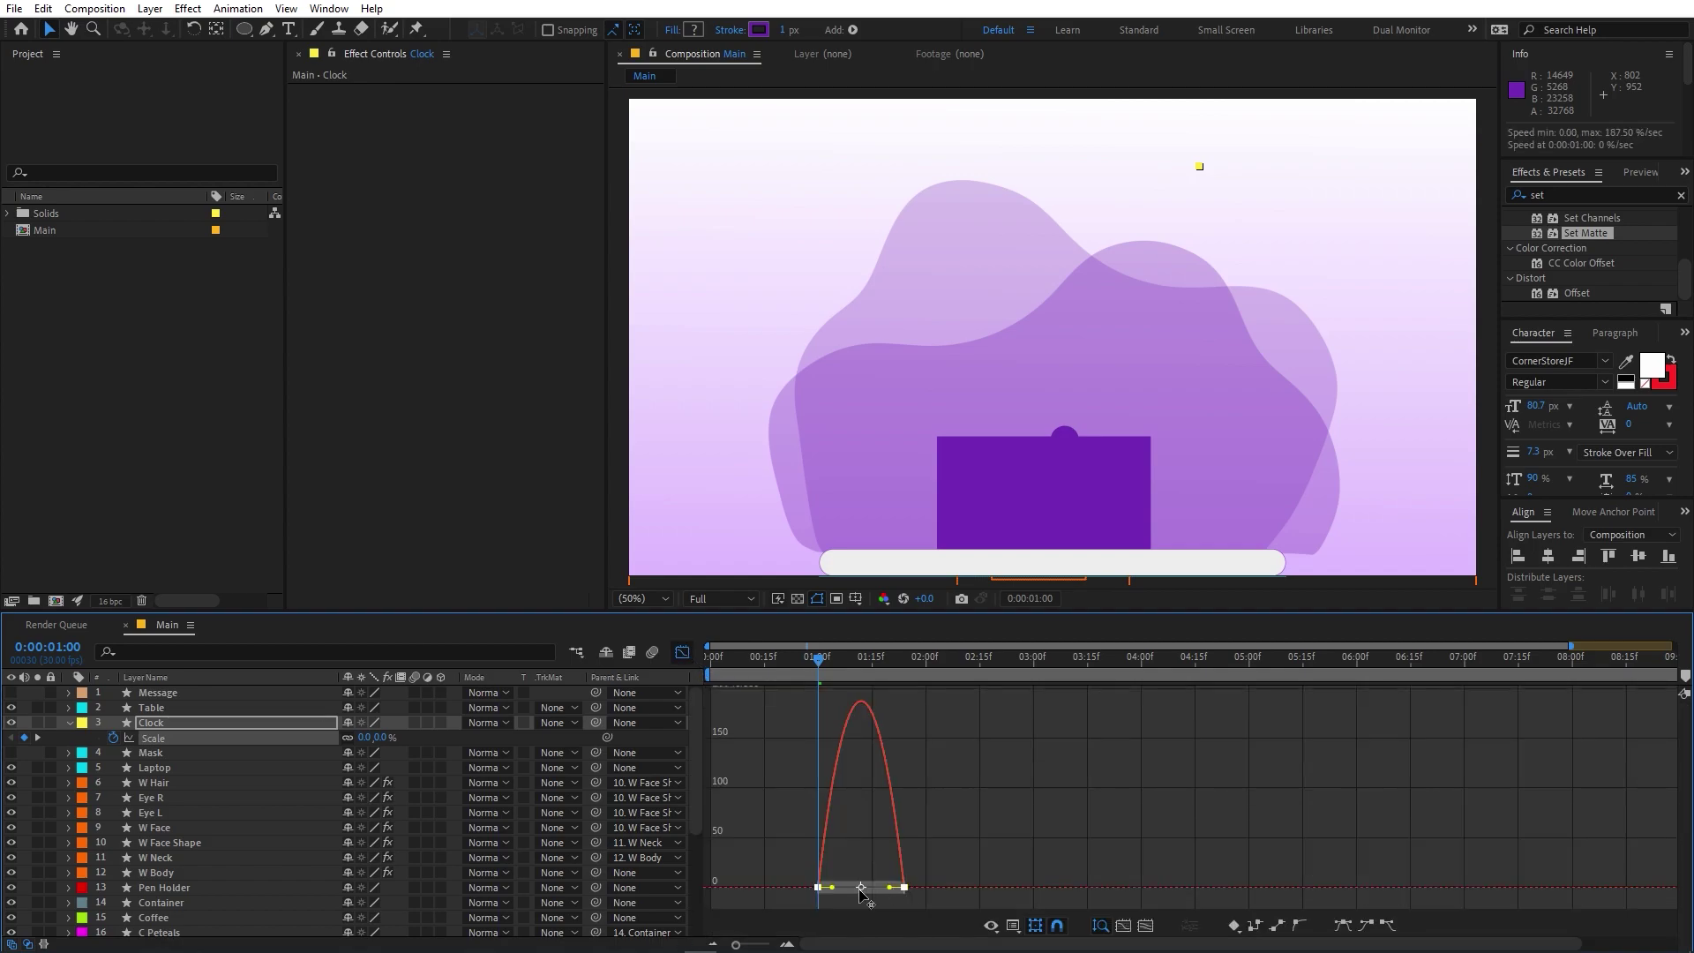
pyautogui.moveTo(890, 887); pyautogui.dragTo(835, 893)
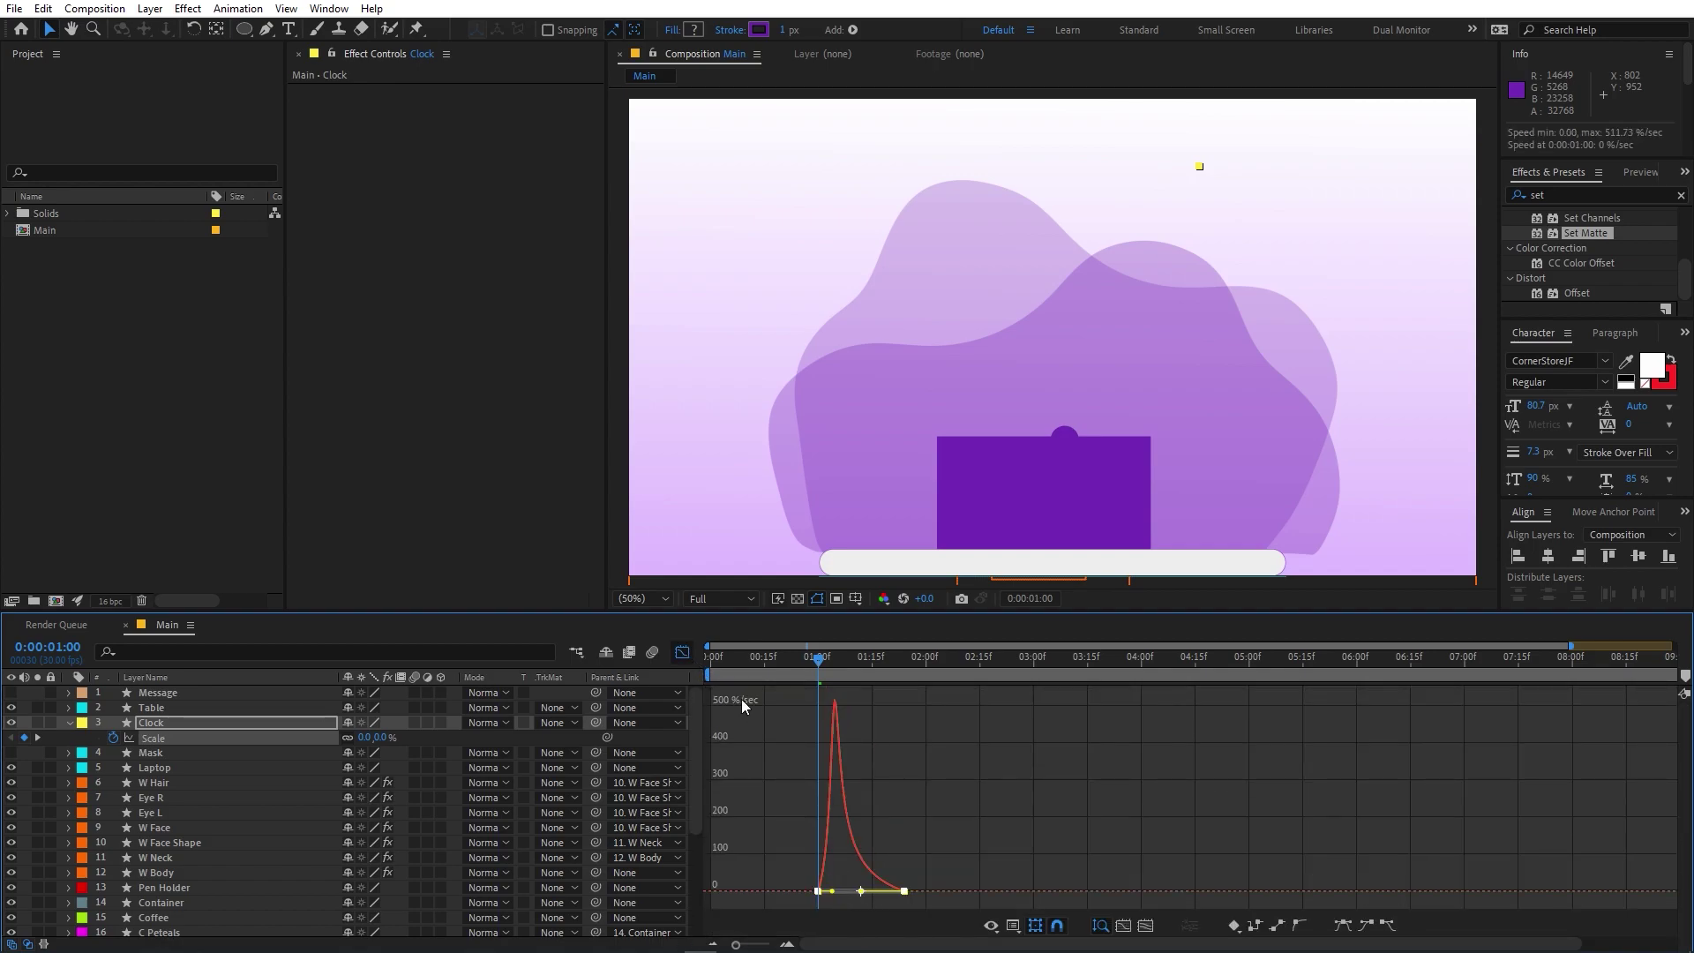
pyautogui.click(682, 652)
pyautogui.moveTo(711, 723); pyautogui.dragTo(791, 722)
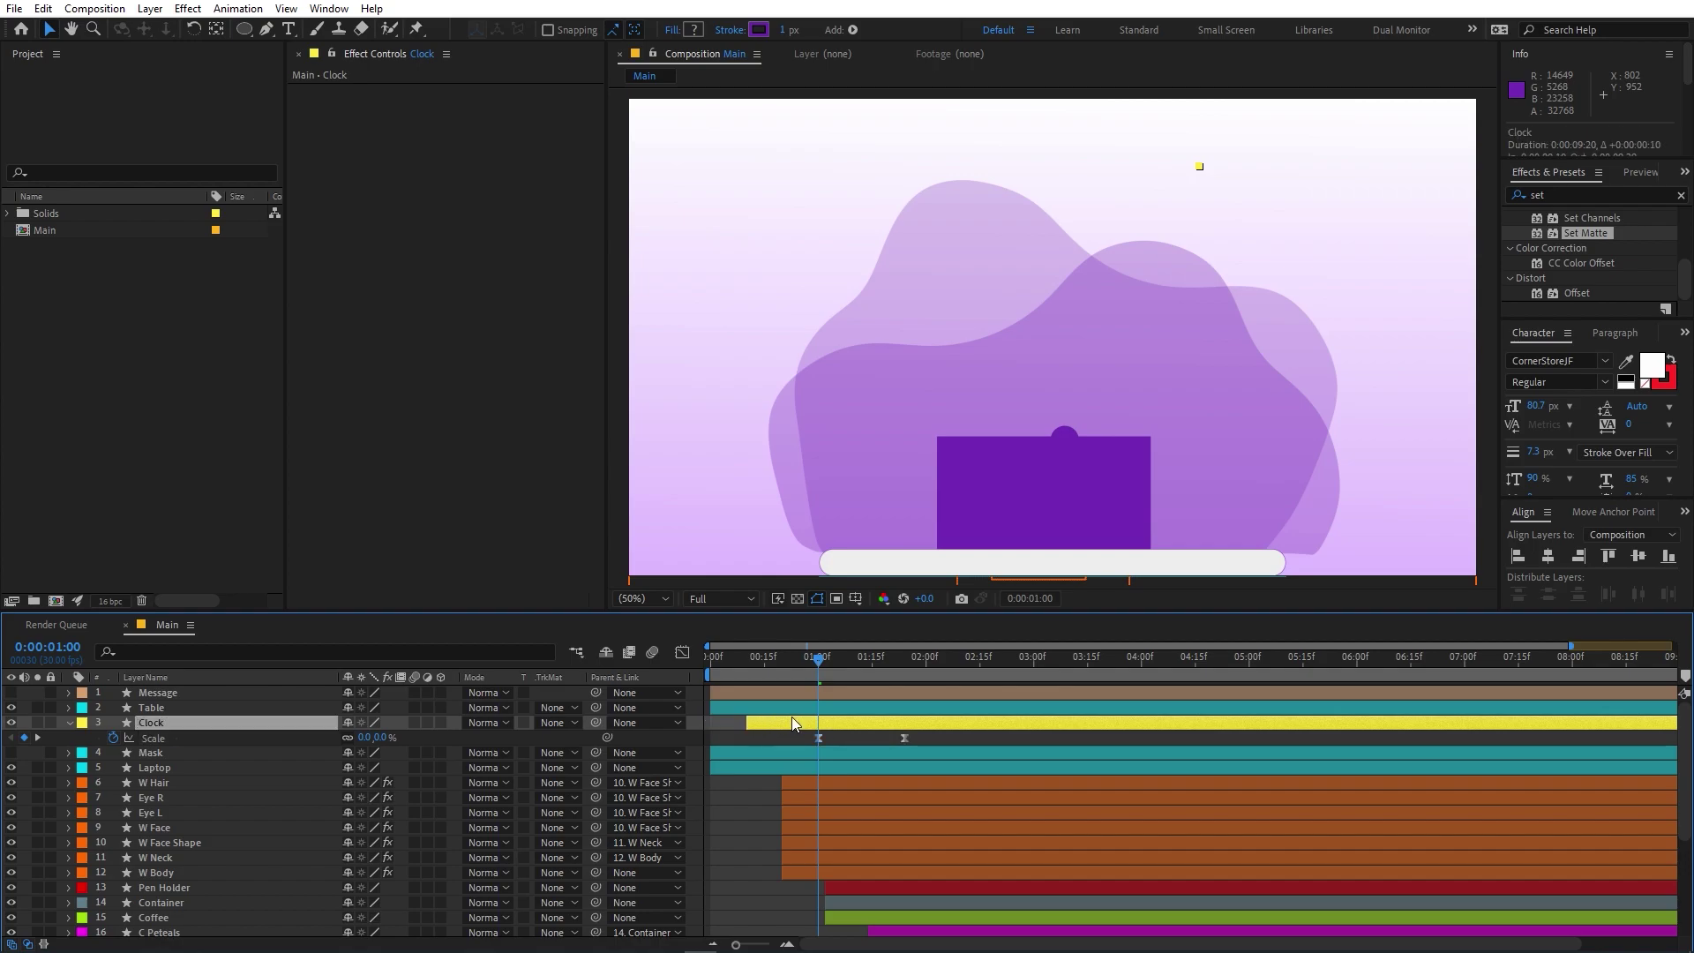
# Make the Message layer visible and place keyframes for 100% Scale and 0° Rotation at 0:00:01:24
pyautogui.click(155, 692)
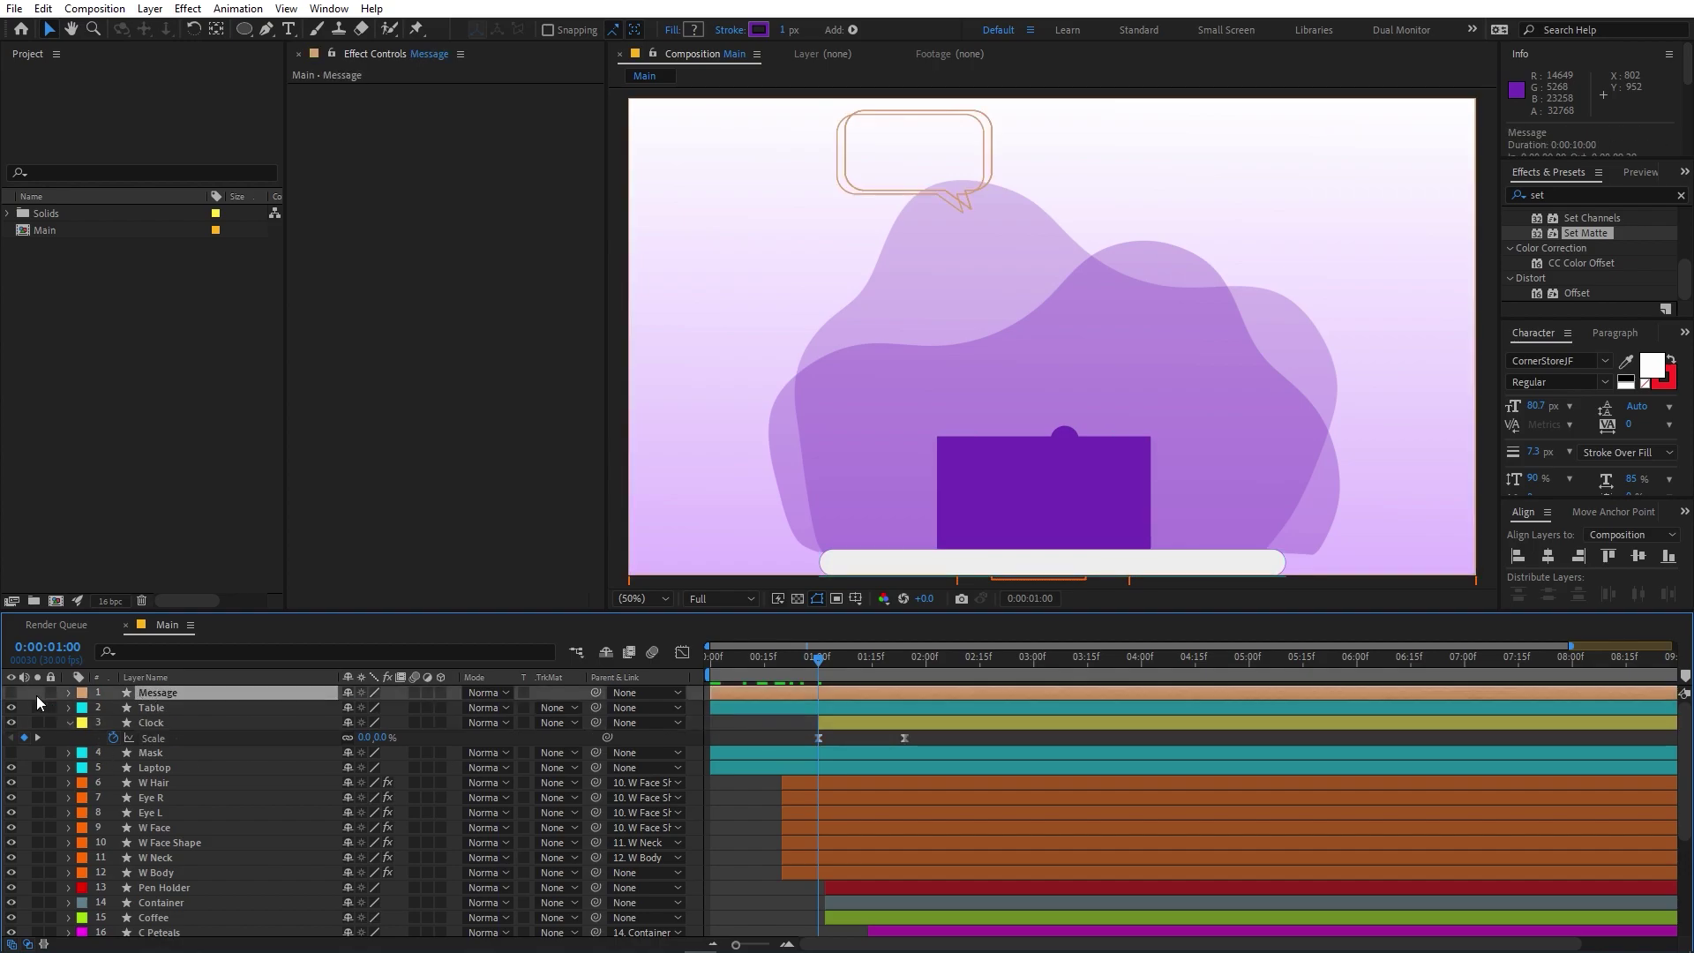
pyautogui.press('s')
pyautogui.press('r')
pyautogui.click(113, 708)
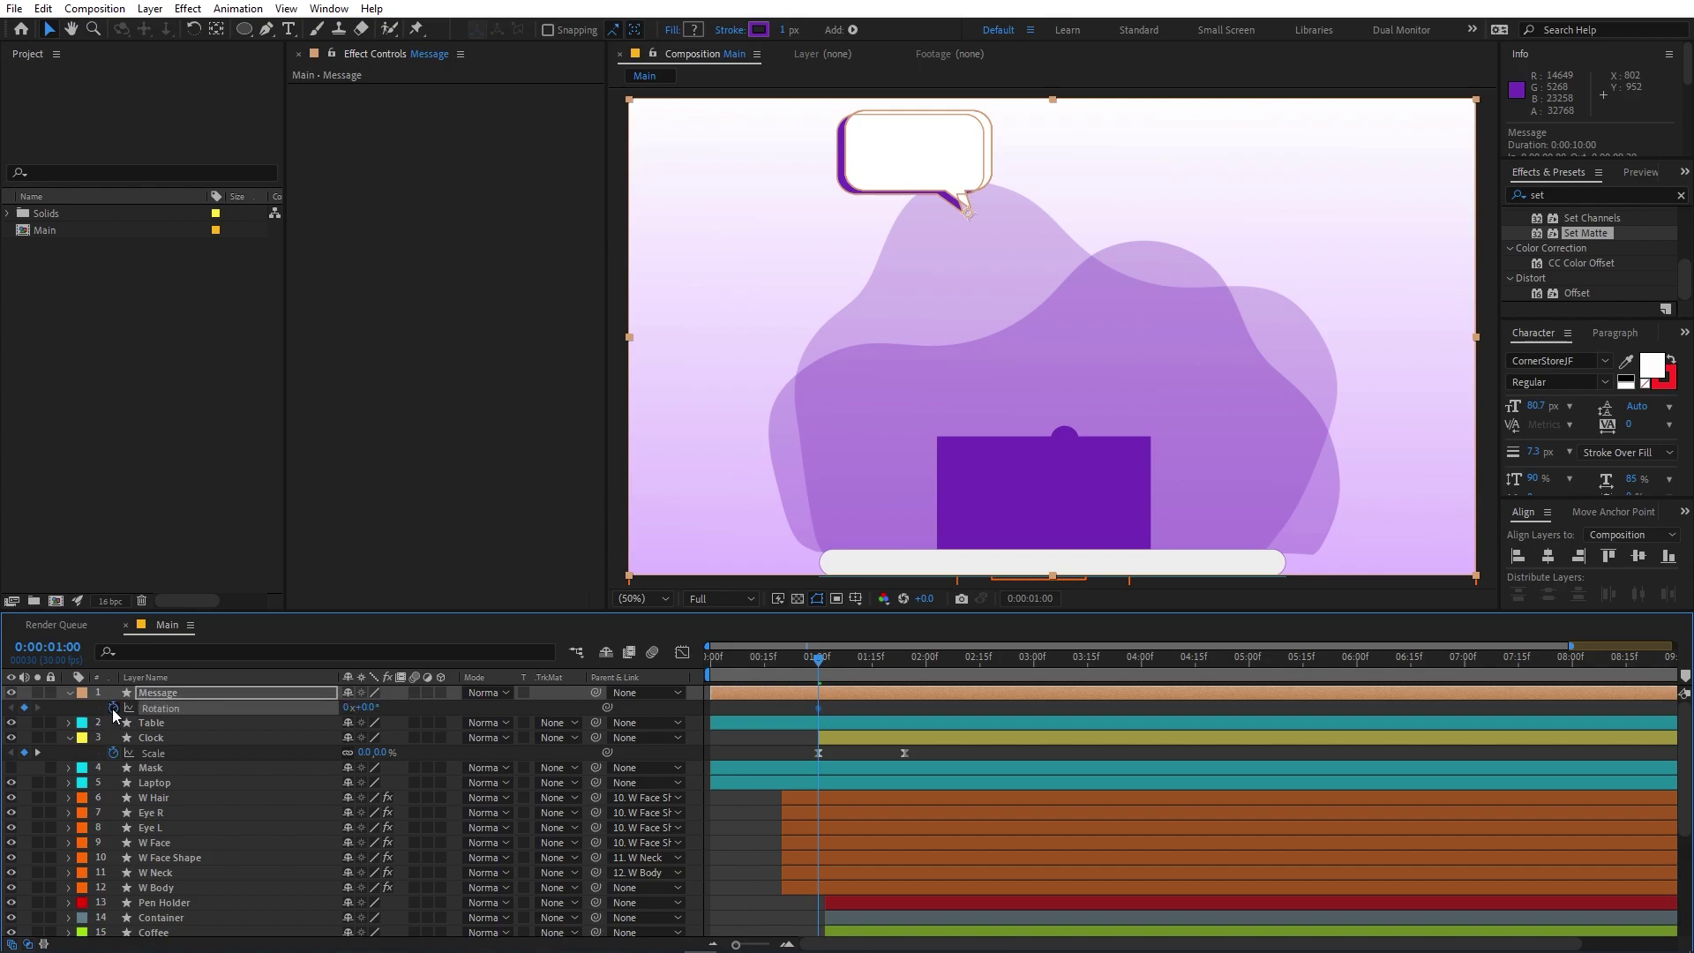
pyautogui.hotkey('shift', 's')
pyautogui.moveTo(812, 721); pyautogui.dragTo(909, 723)
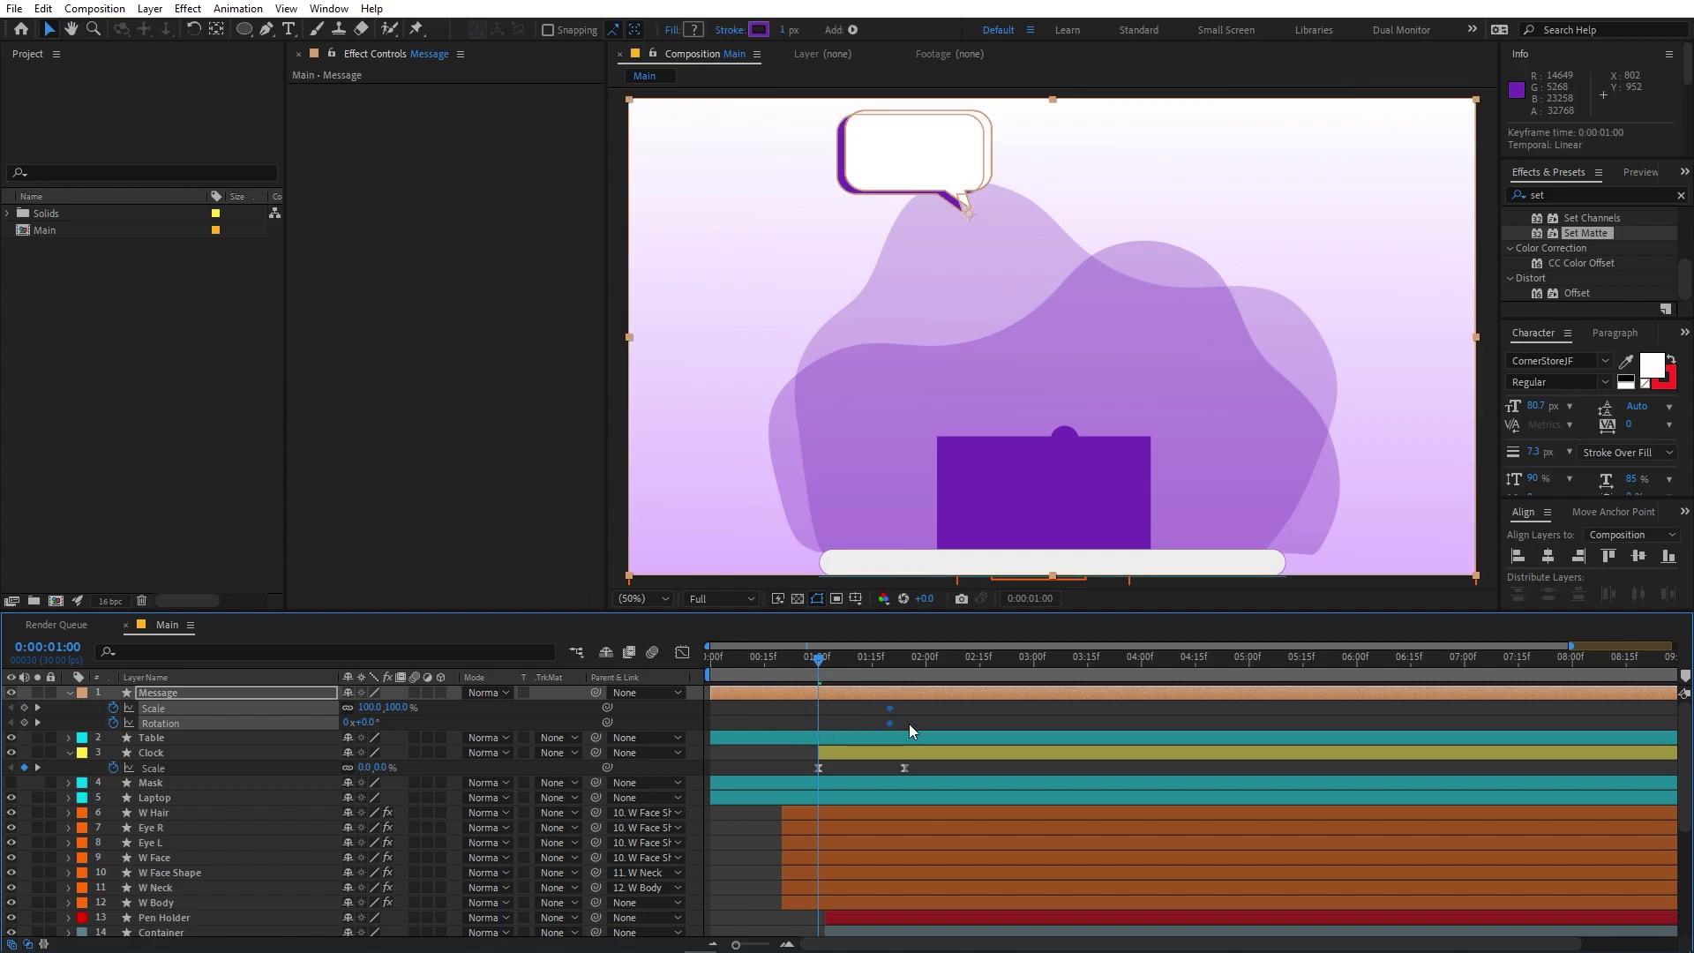
pyautogui.click(754, 712)
# Set the Message layer's Rotation to -85° and its Scale to 0% at 0:00:01:00
pyautogui.moveTo(371, 725); pyautogui.dragTo(321, 747)
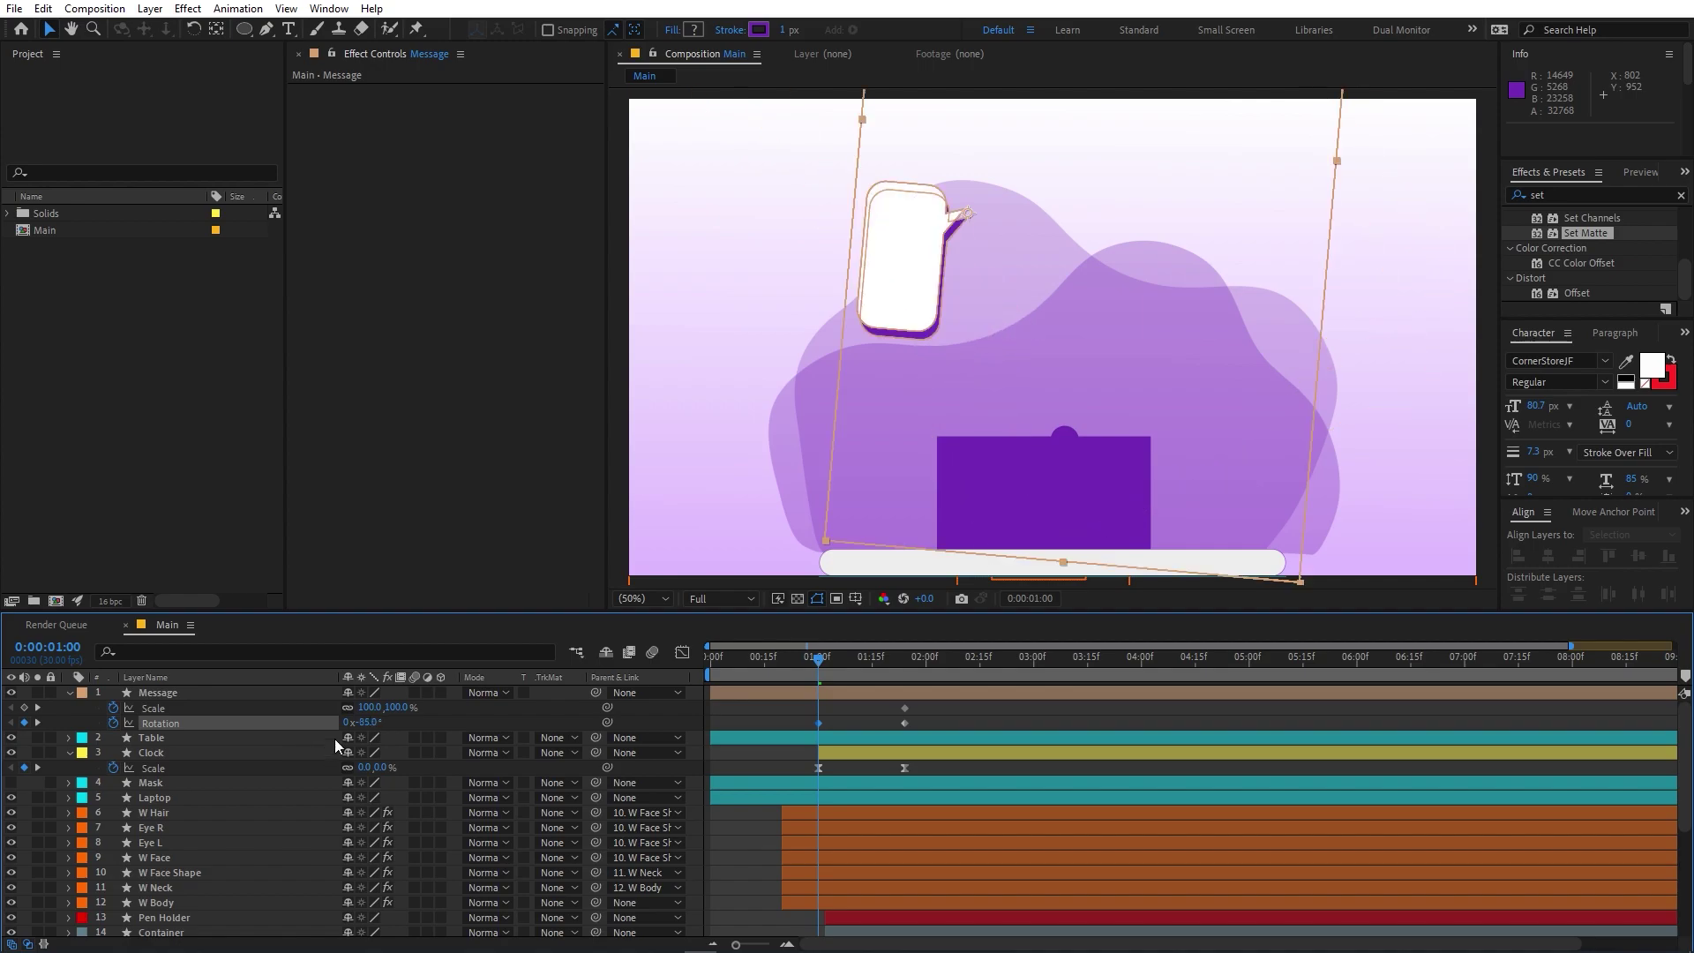
pyautogui.click(369, 708)
pyautogui.write('0')
pyautogui.press('Return')
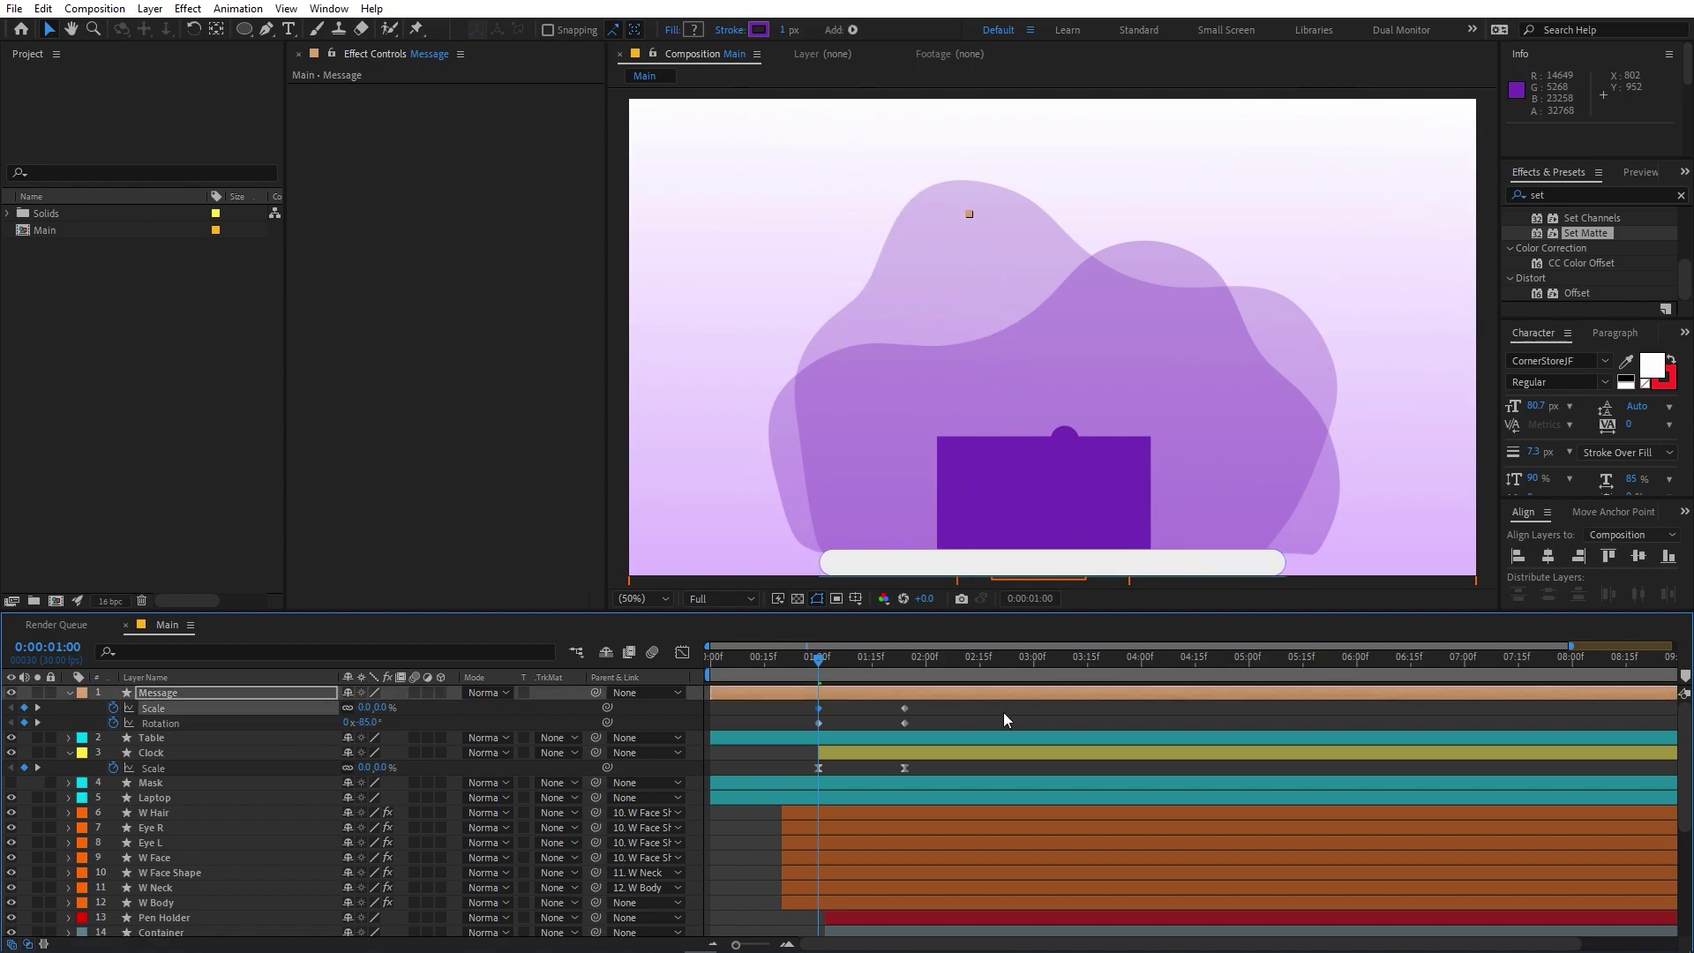
# Easy-ease the Message's Scale and Rotation keyframes, and shape their speed curves to peak early
pyautogui.moveTo(945, 704); pyautogui.dragTo(740, 731)
pyautogui.press('F9')
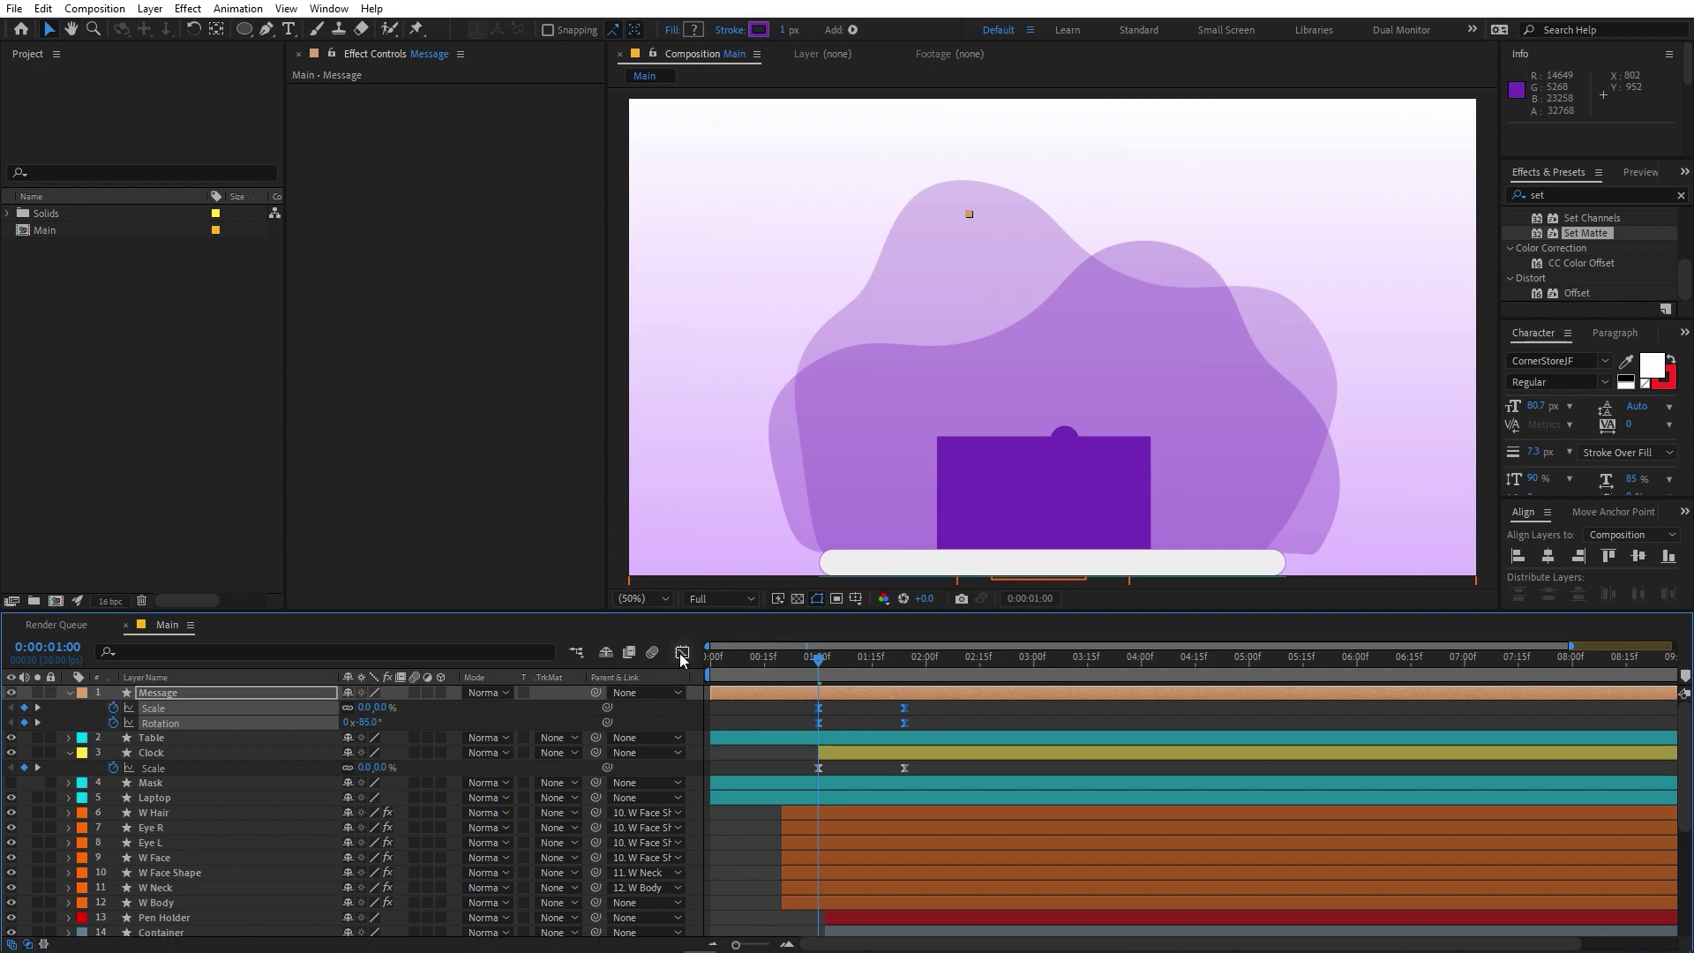
pyautogui.hotkey('shift', 'F3')
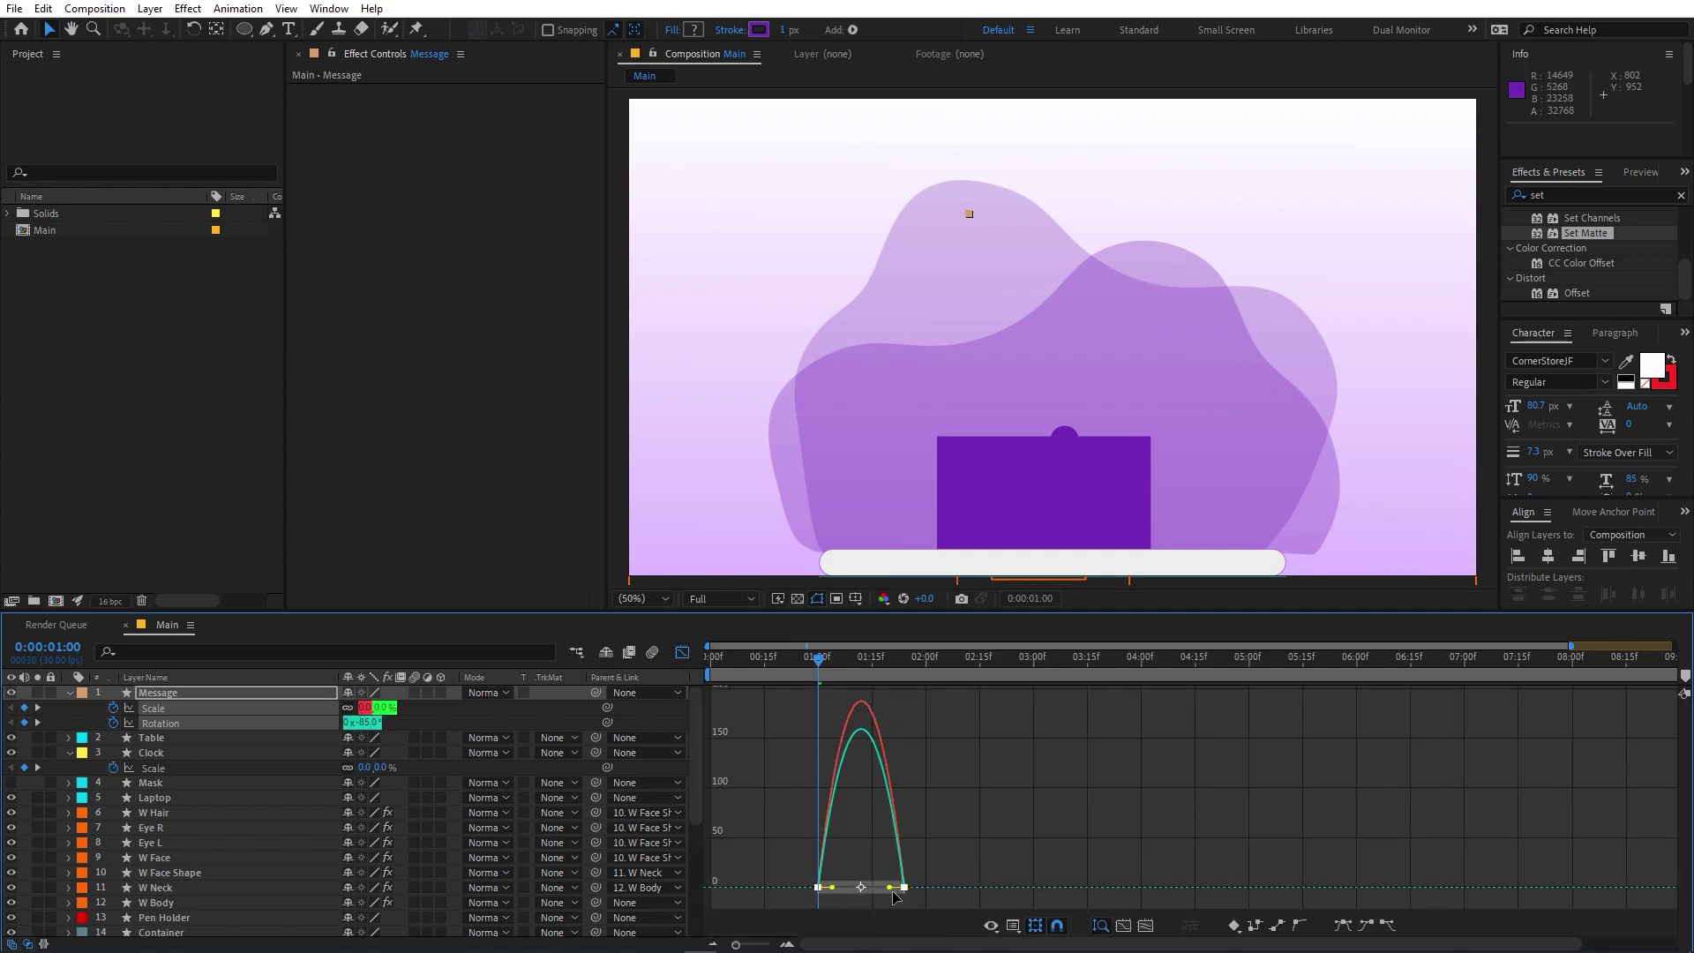
pyautogui.moveTo(872, 893)
pyautogui.mouseDown()
pyautogui.moveTo(833, 892)
pyautogui.moveTo(860, 889)
pyautogui.mouseUp()
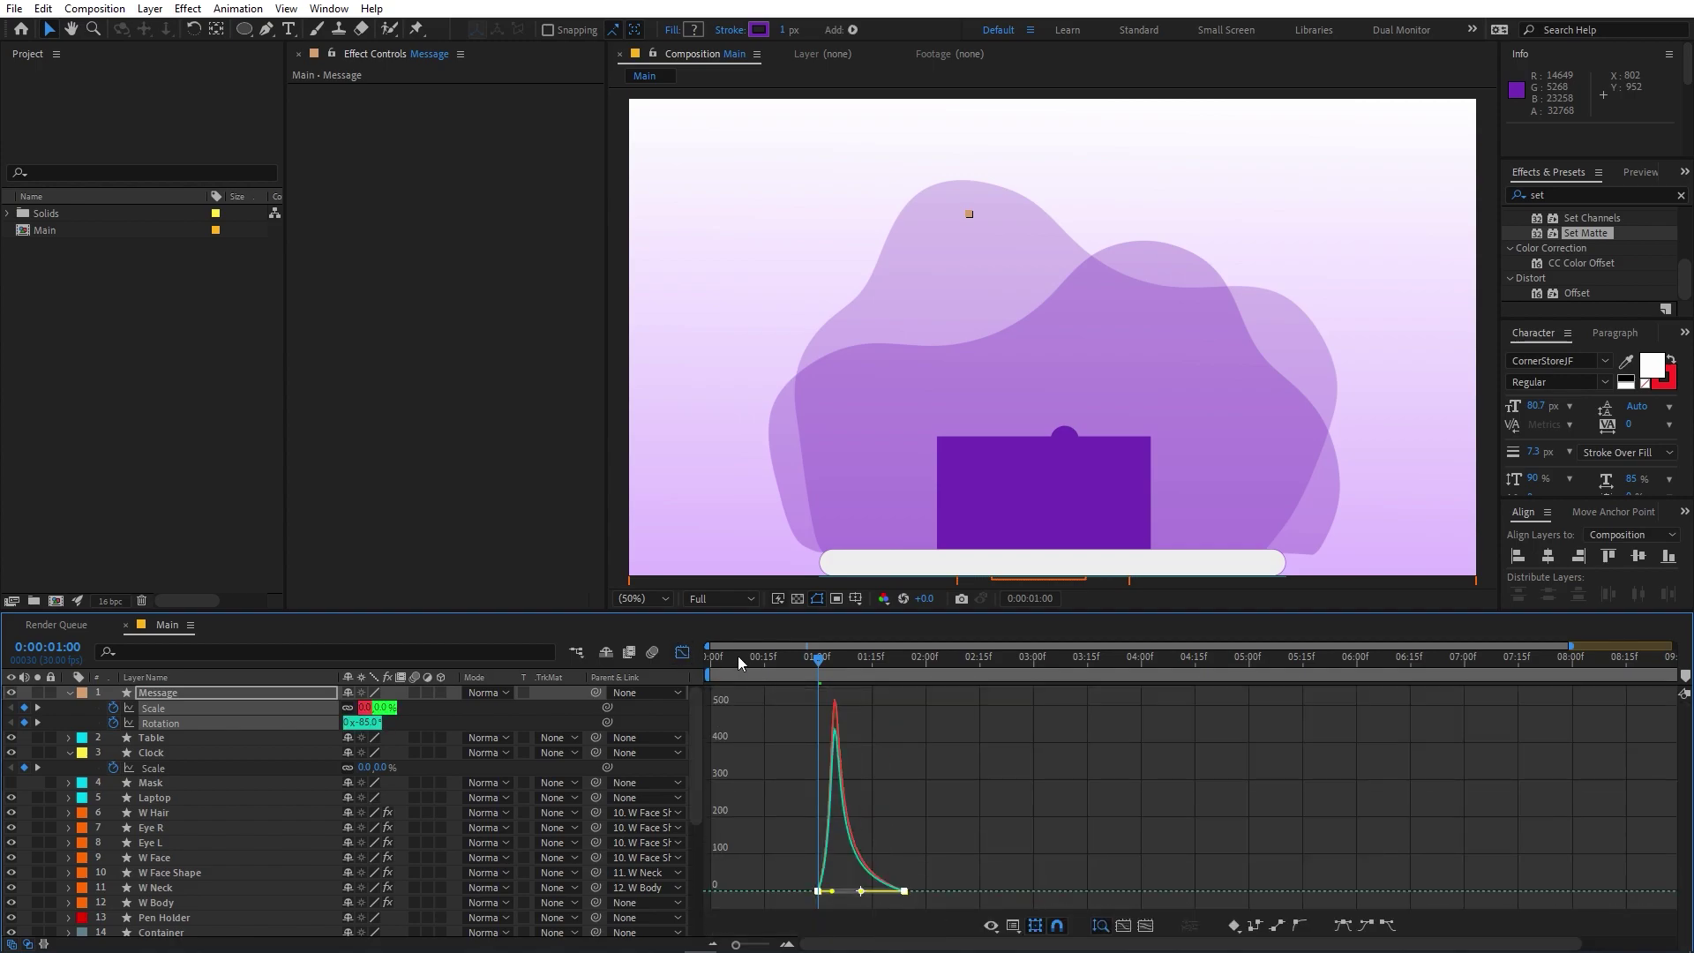
pyautogui.click(686, 655)
# Add the expression wiggle(.2,20) to the Message layer's Rotation and preview the motion
pyautogui.keyDown('alt'); pyautogui.click(115, 724); pyautogui.keyUp('alt')
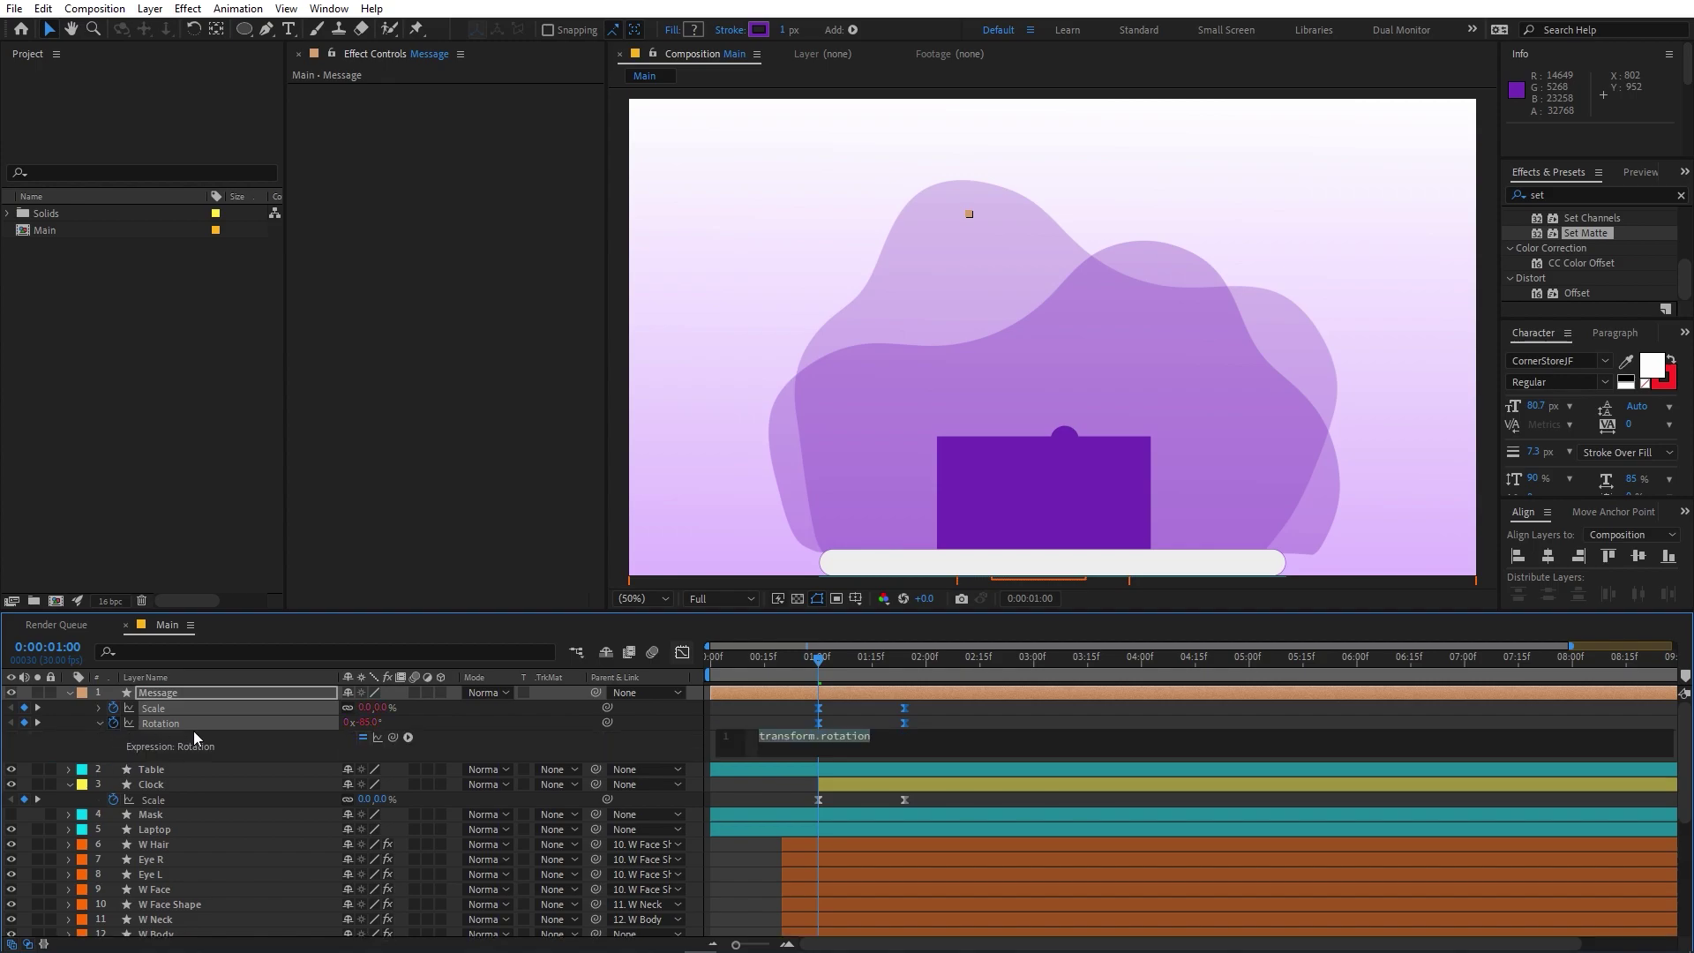
pyautogui.write('wiggle(.2,20)')
pyautogui.click(977, 708)
pyautogui.press('space')
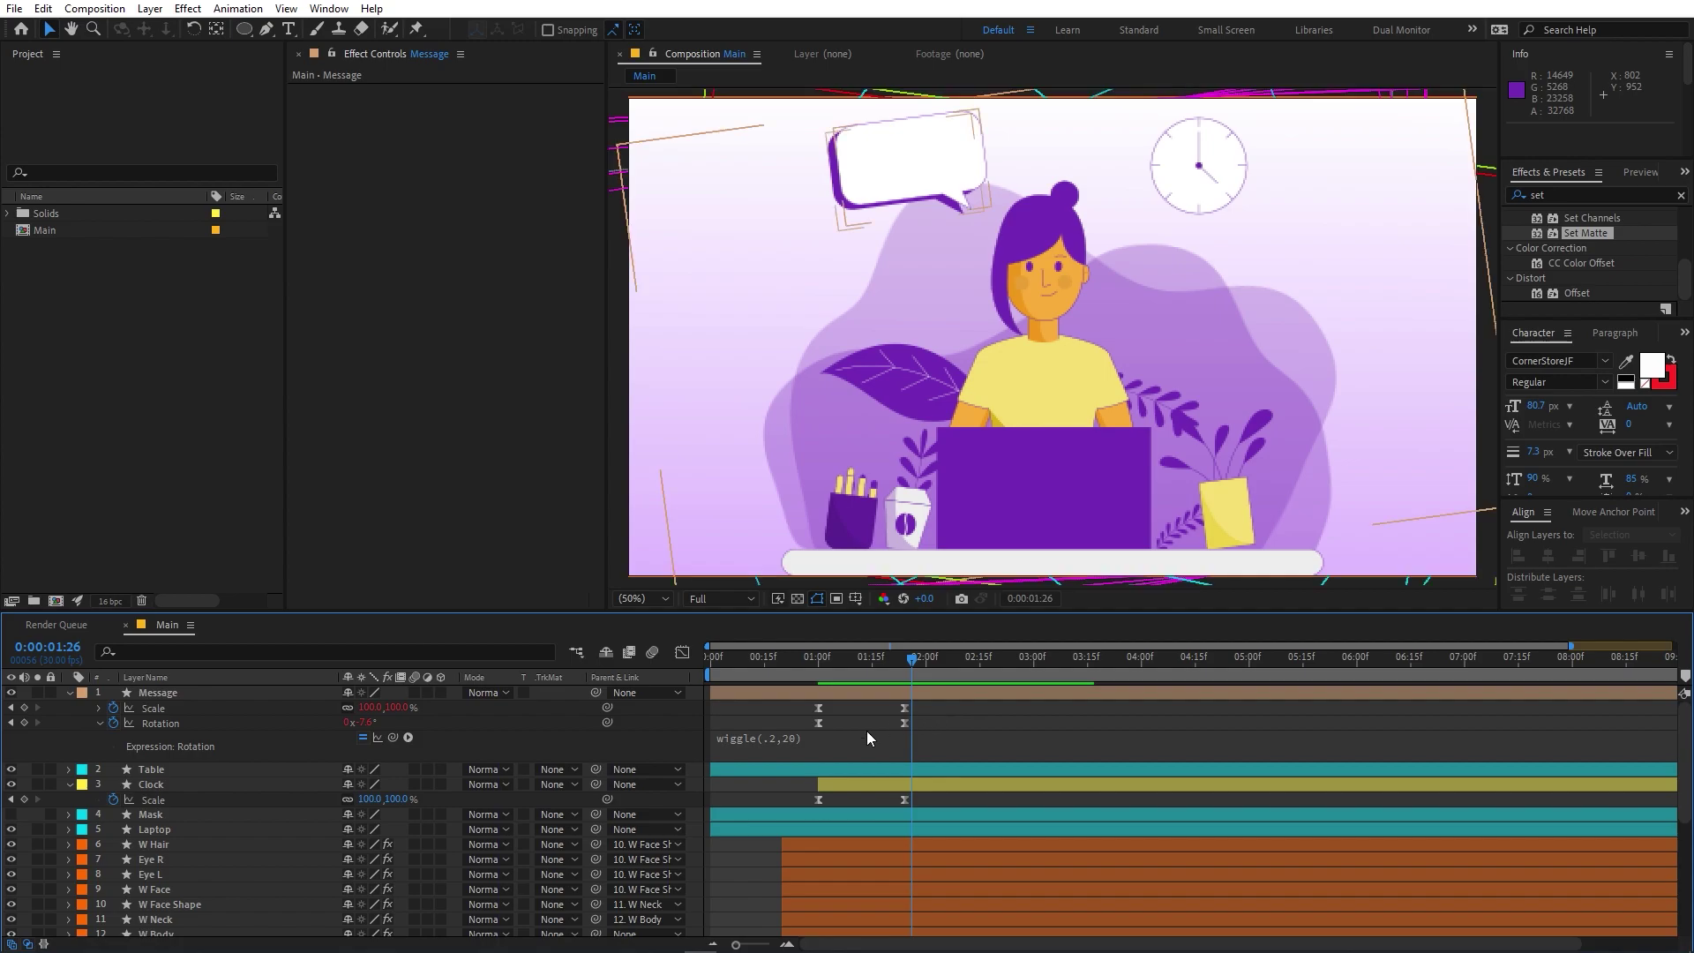
# Move the Message's ending Scale and Rotation keyframes to 0:00:02:00, and trim the layer's start to 0:00:01:00
pyautogui.click(903, 720)
pyautogui.moveTo(904, 720); pyautogui.dragTo(923, 723)
pyautogui.click(817, 676)
pyautogui.moveTo(711, 691); pyautogui.dragTo(812, 690)
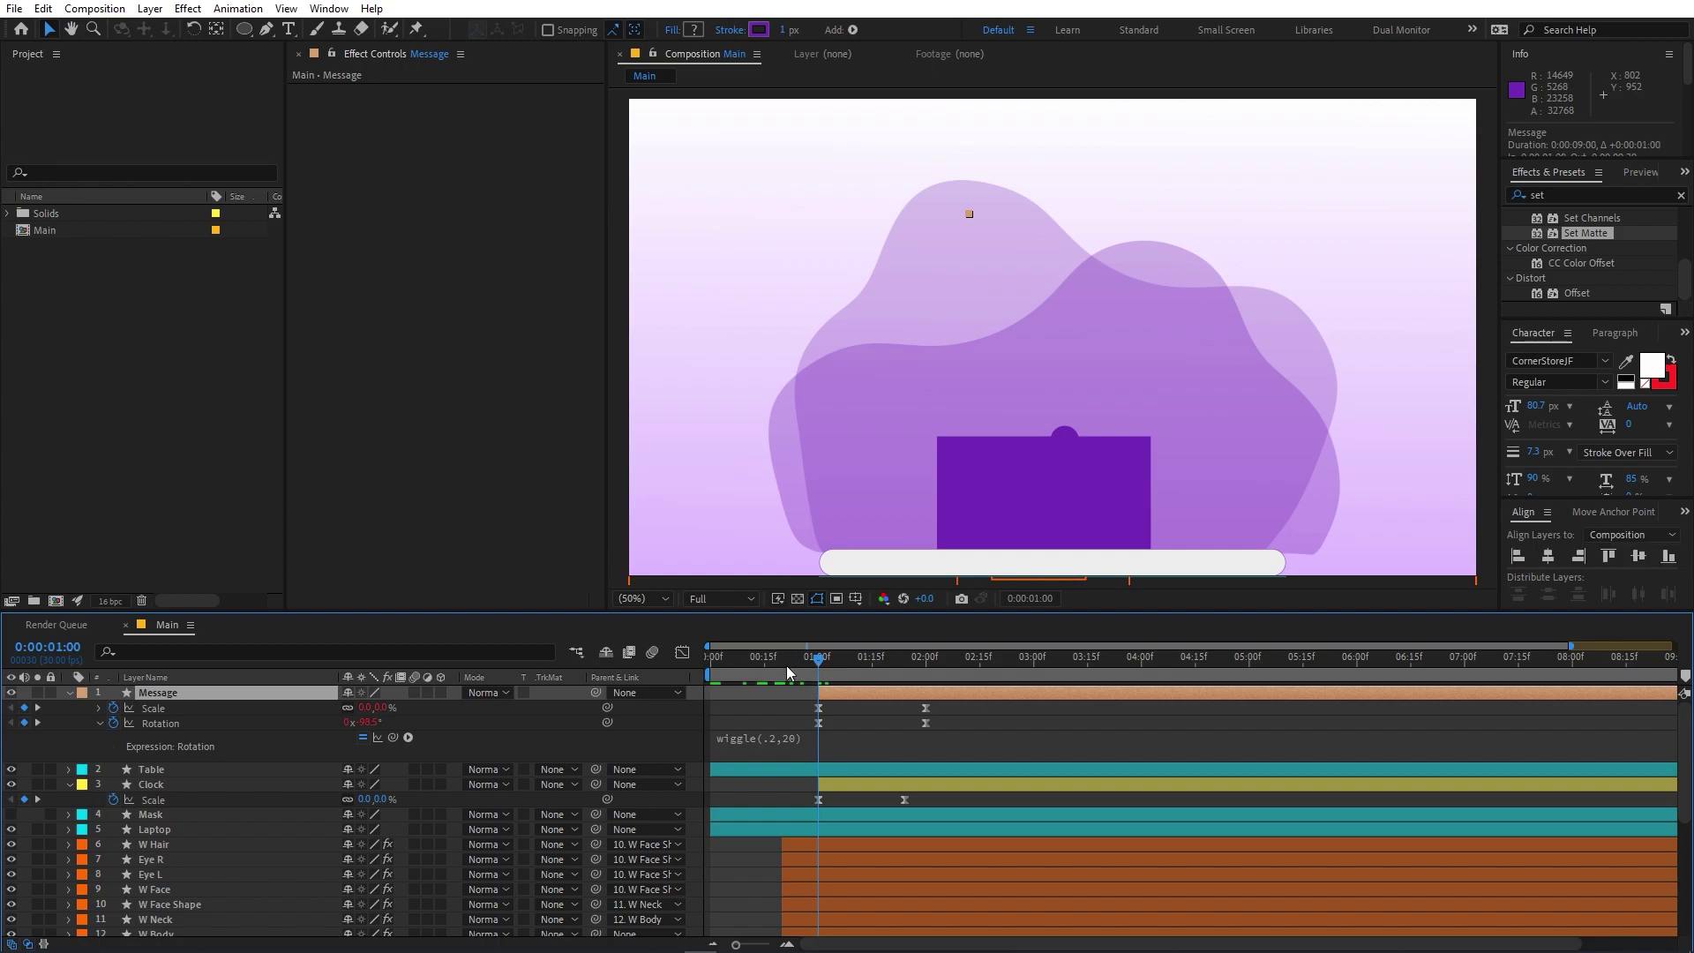
pyautogui.press('space')
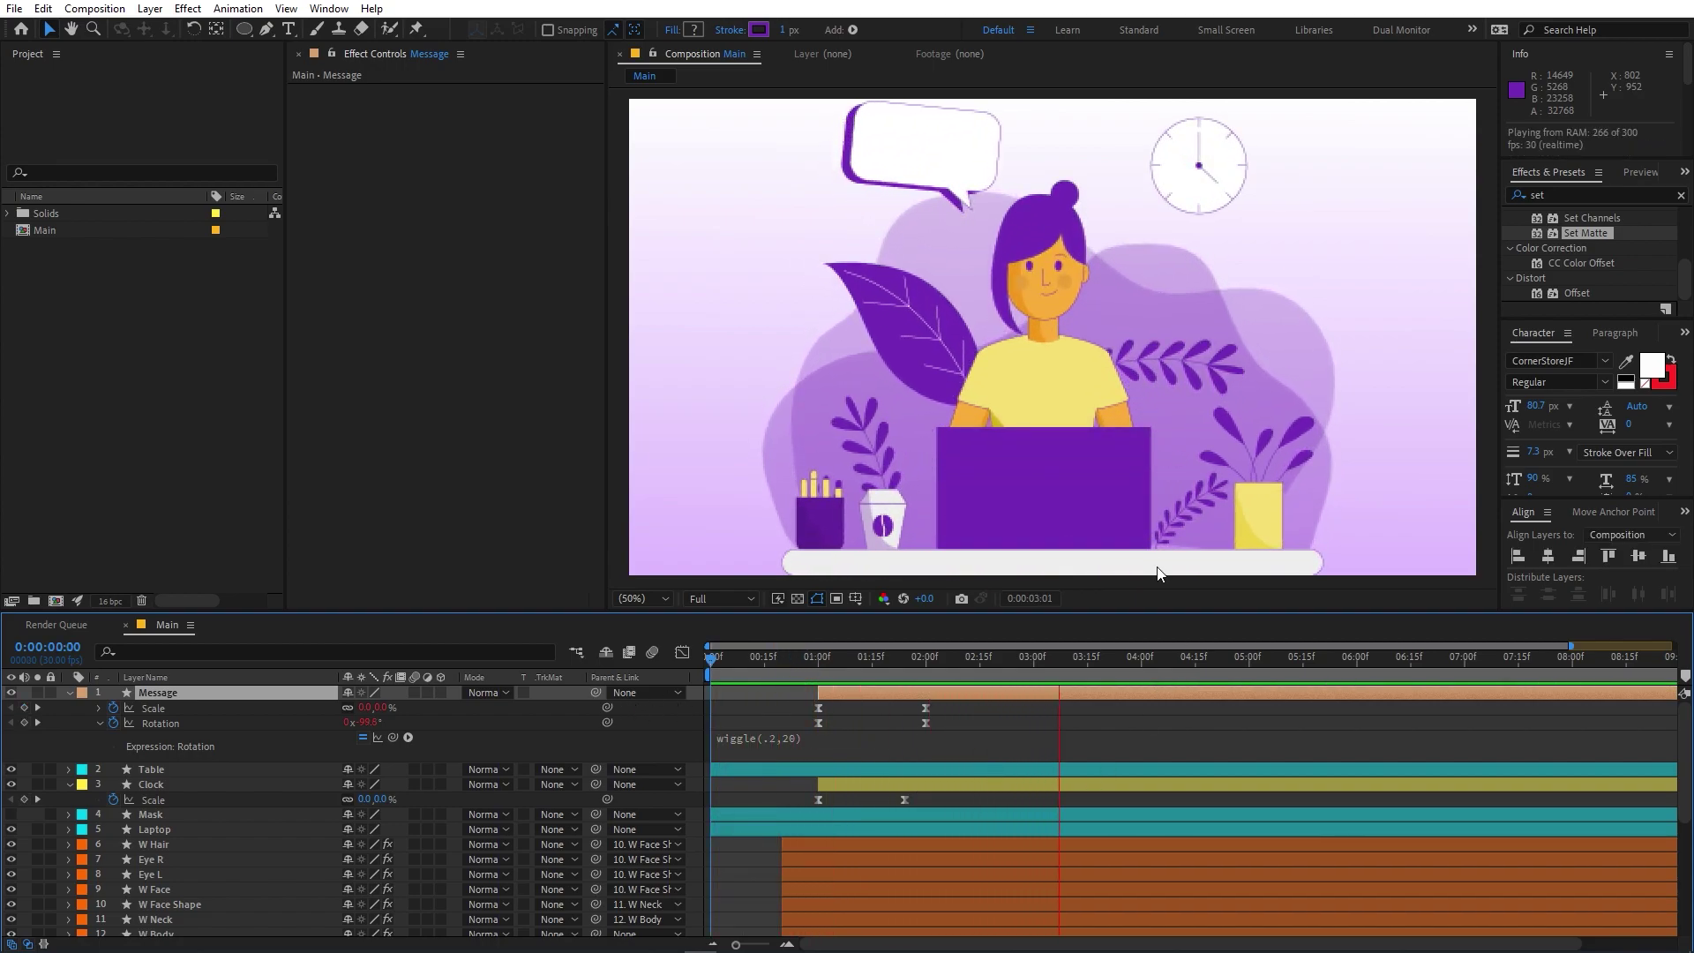
pyautogui.press('space')
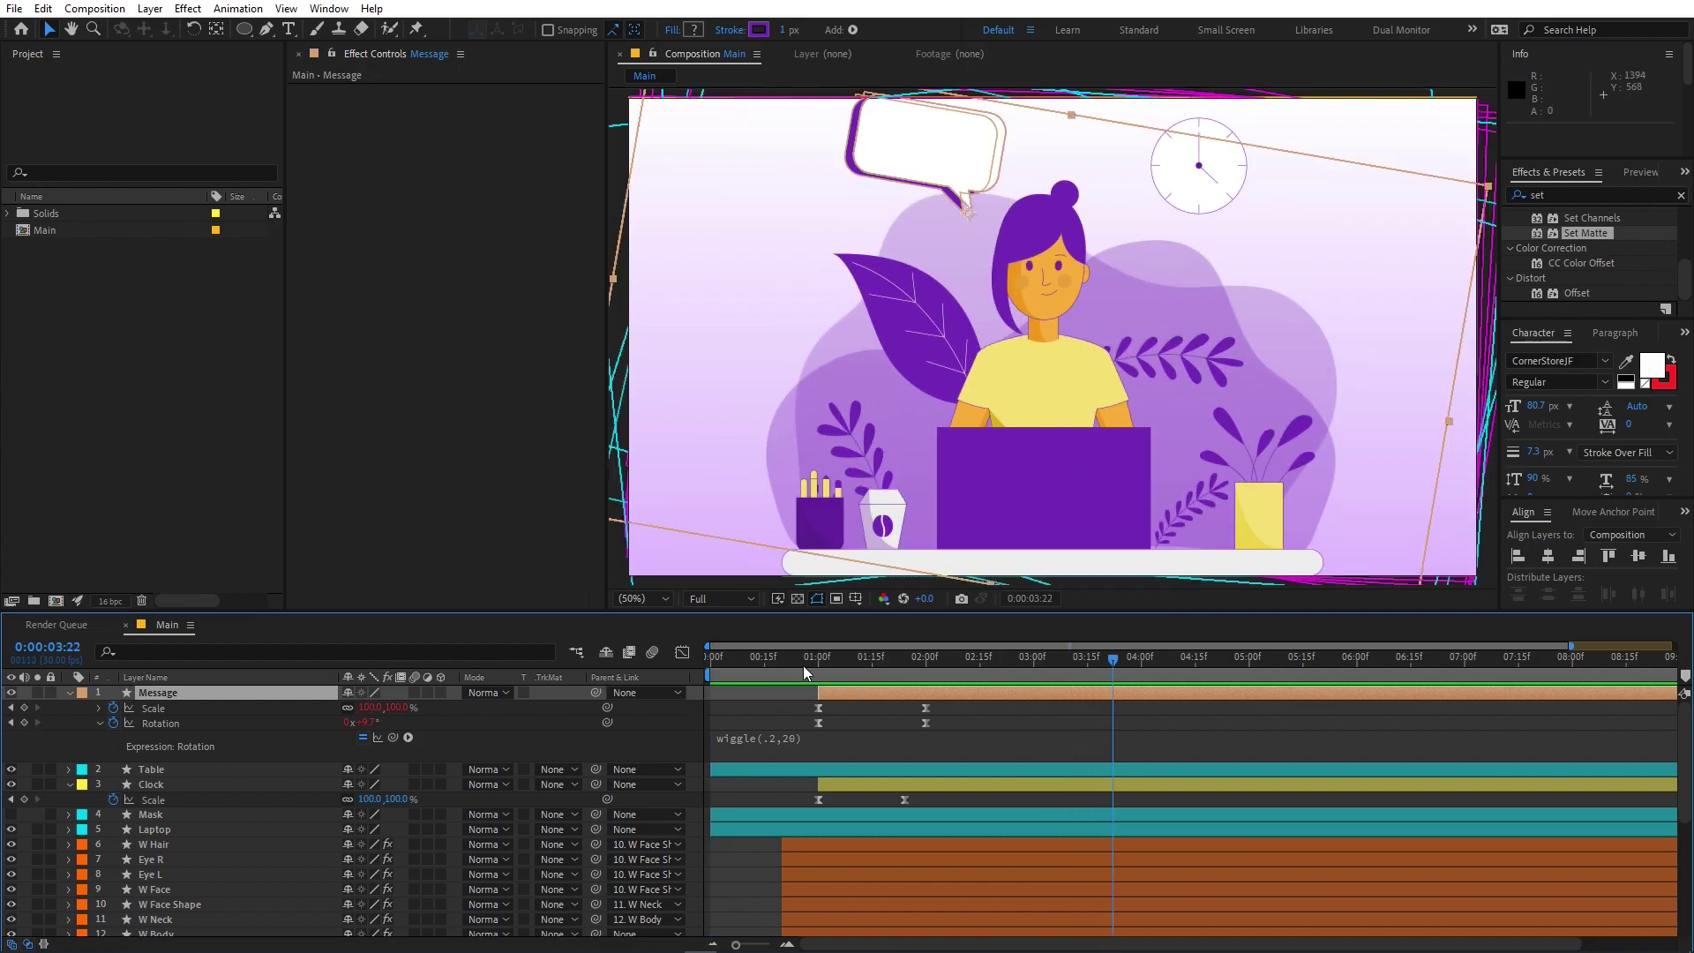
pyautogui.press('Home')
pyautogui.press('space')
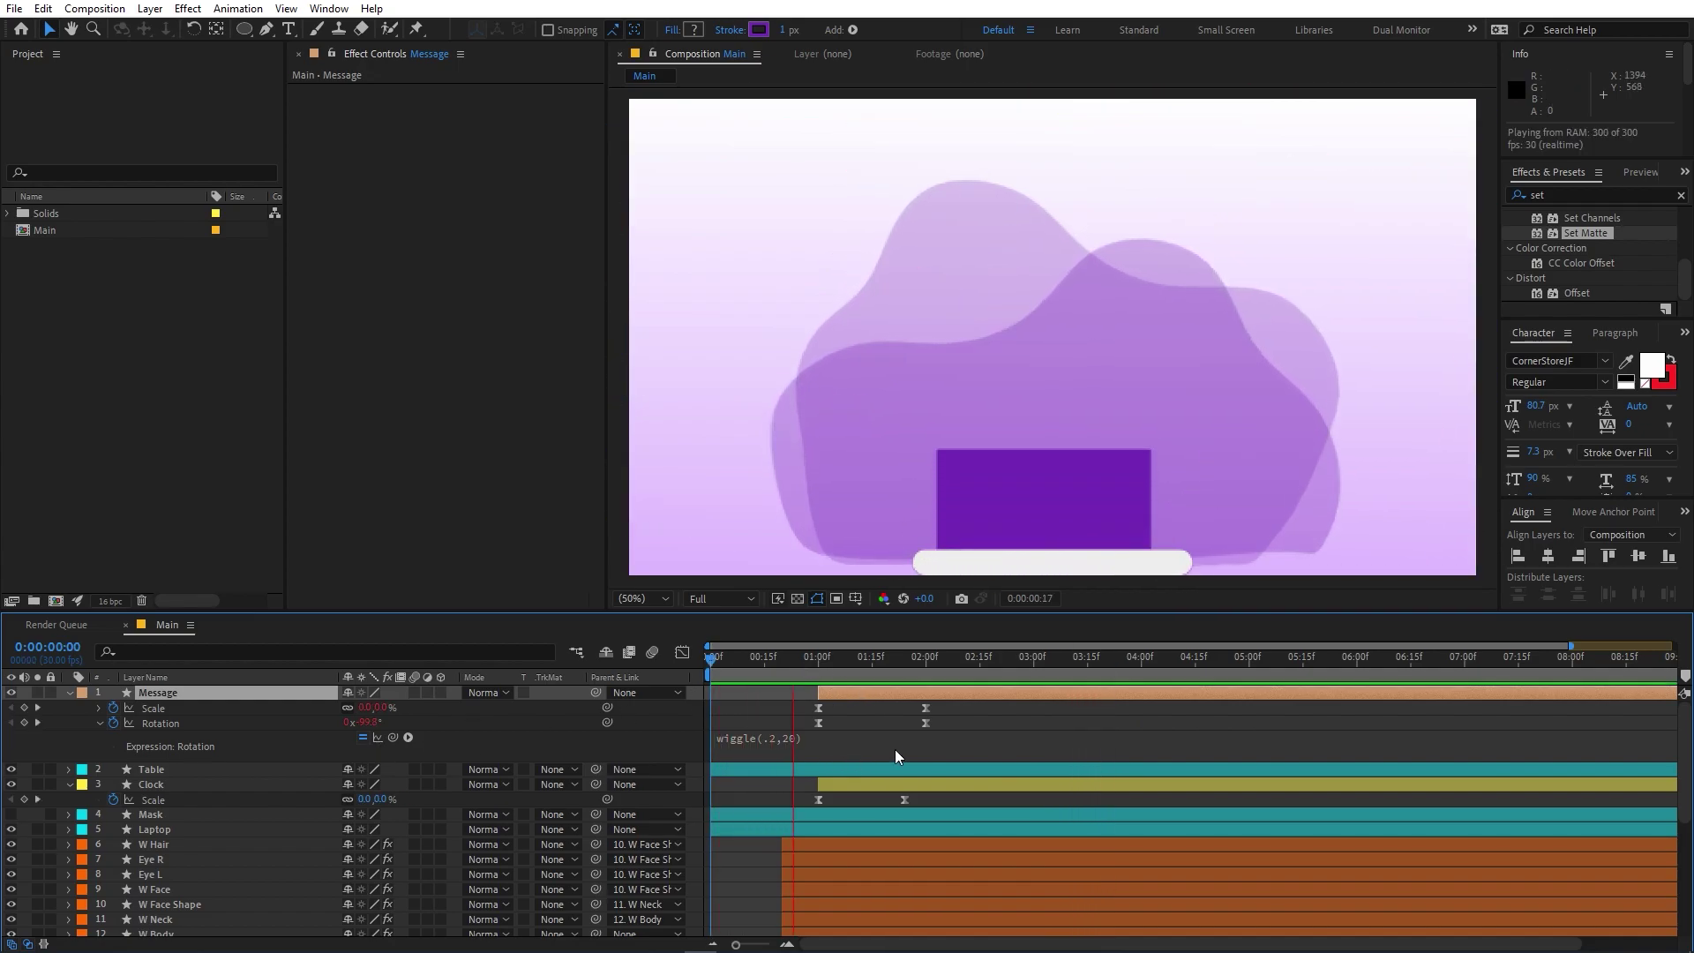
pyautogui.click(1067, 468)
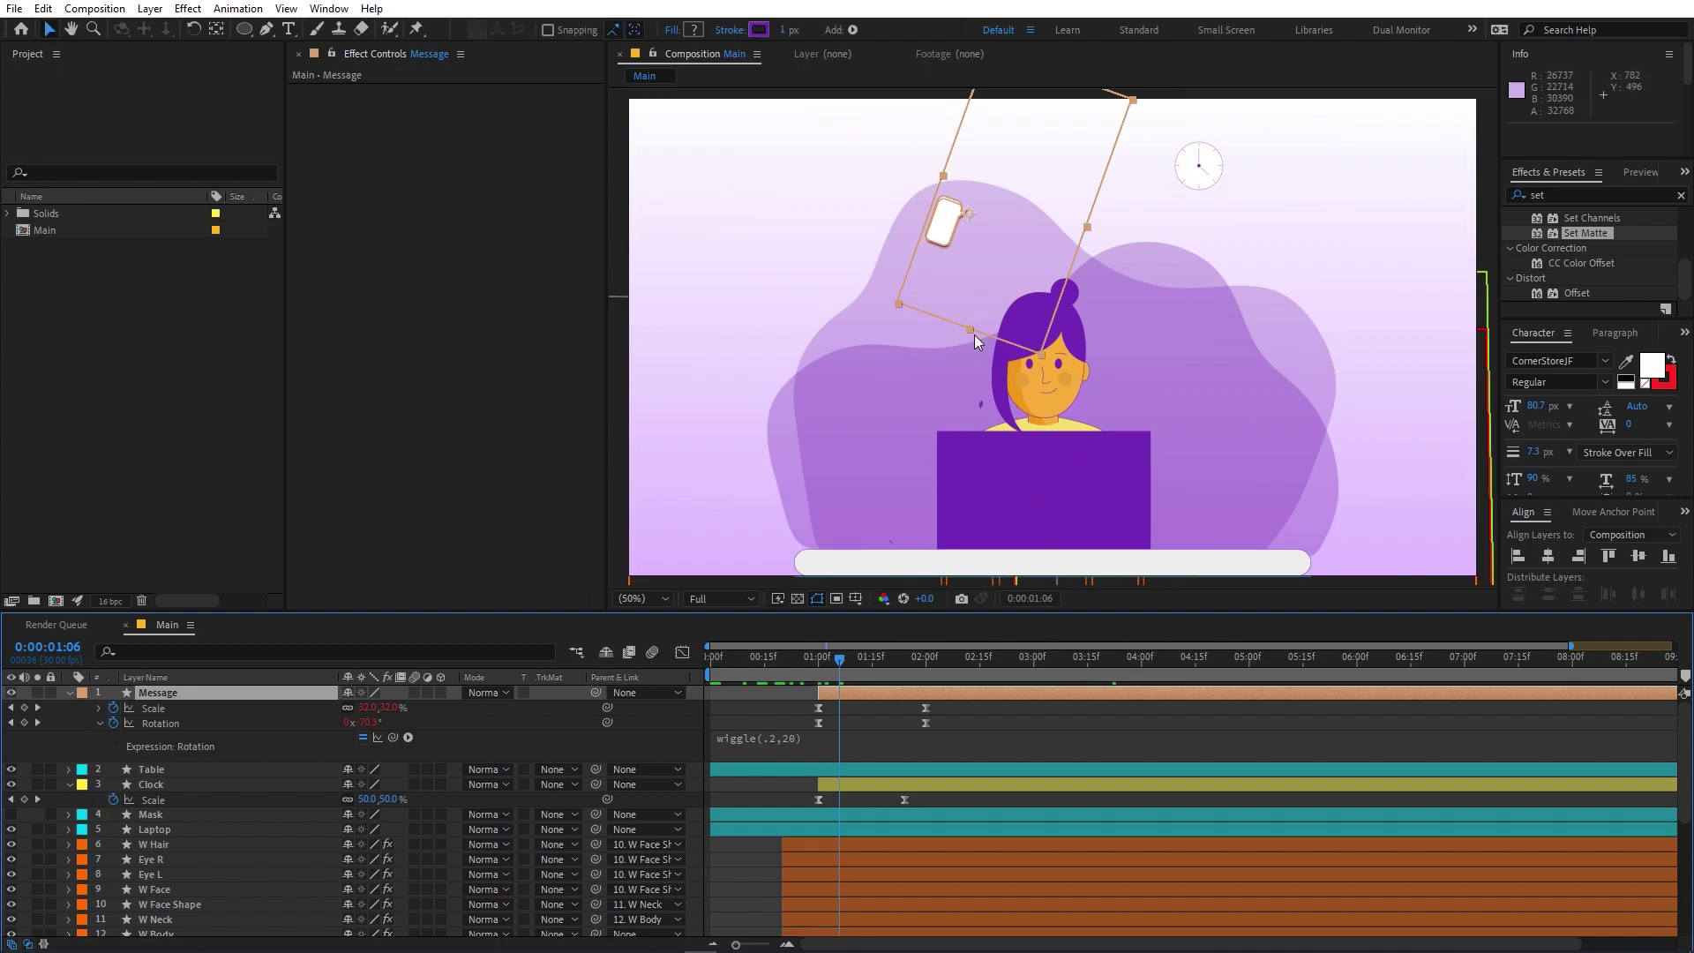
# Shift the Pen Holder, Container, Coffee and five C Peteals layers slightly earlier, with the first three starting just before 0:00:01:00
pyautogui.scroll(-5, 855, 786)
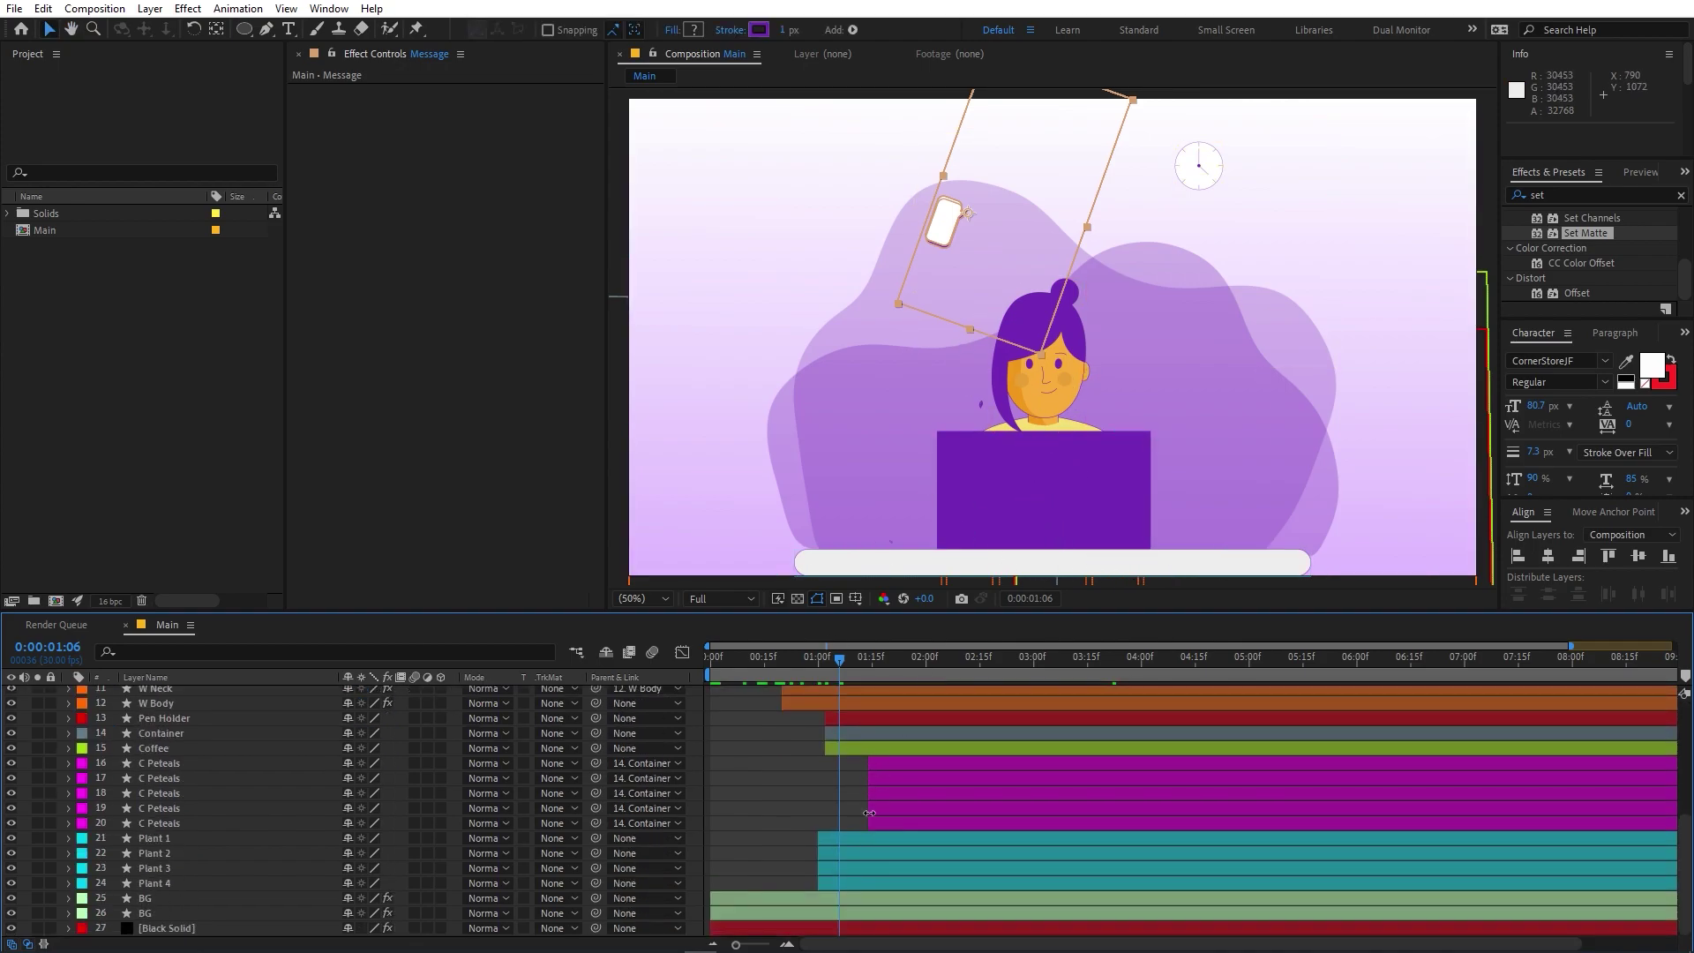
pyautogui.click(829, 837)
pyautogui.keyDown('shift'); pyautogui.click(851, 885); pyautogui.keyUp('shift')
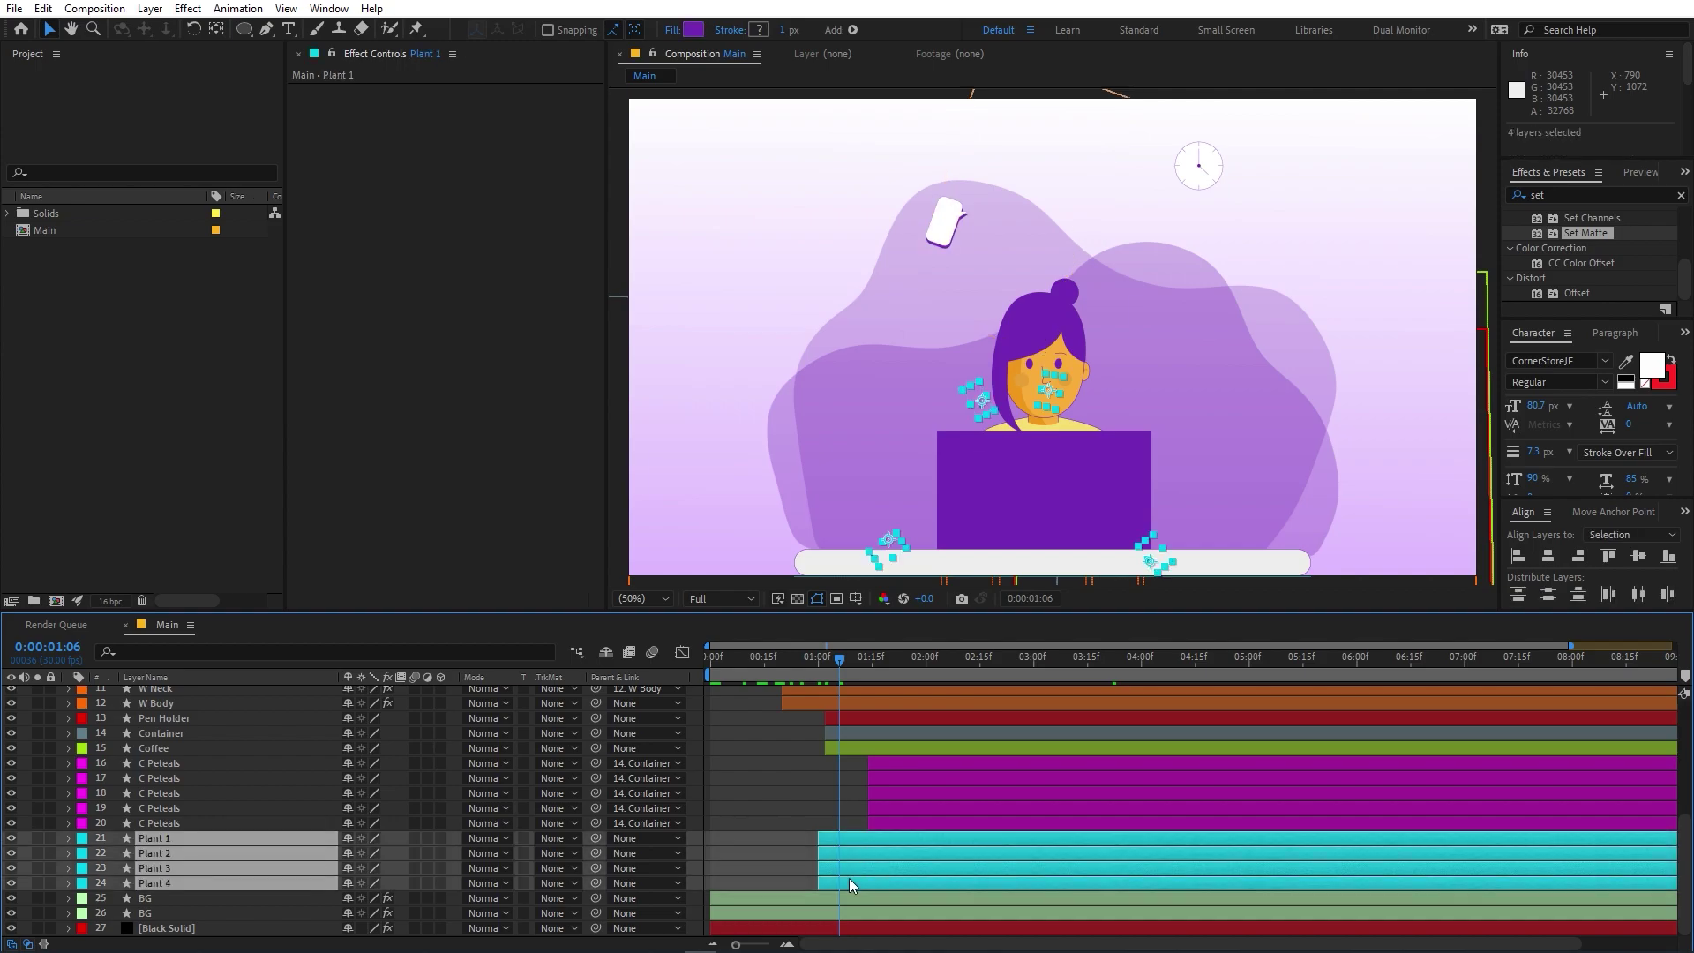
pyautogui.scroll(4, 854, 867)
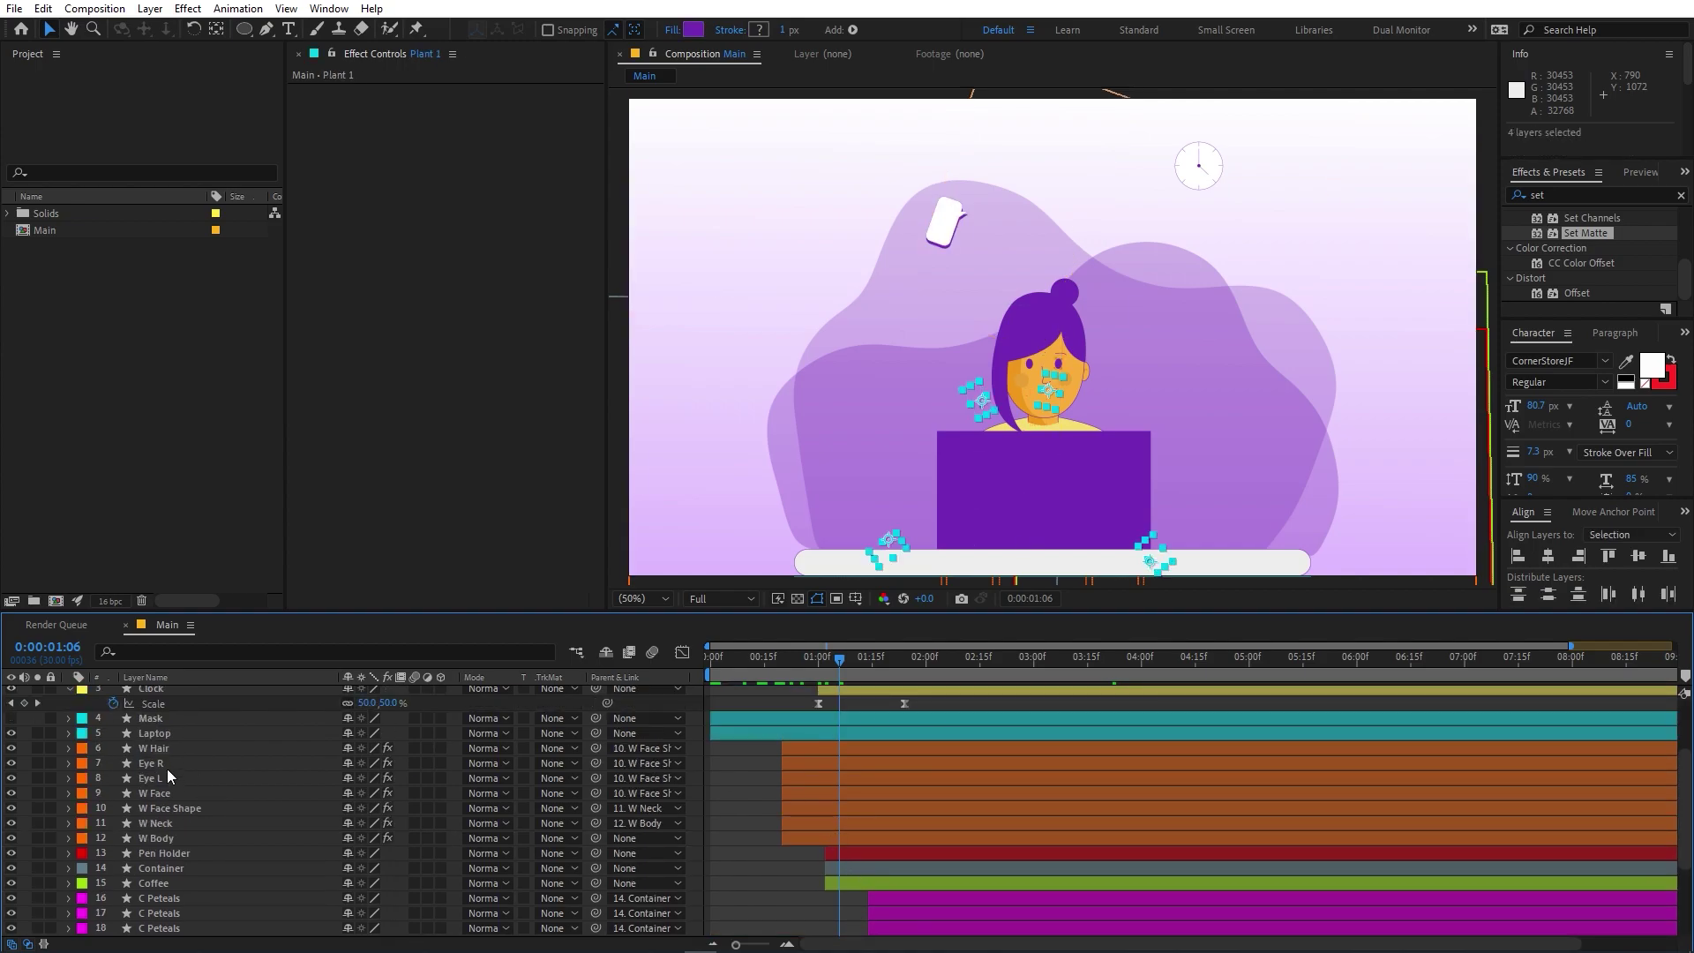
pyautogui.click(162, 880)
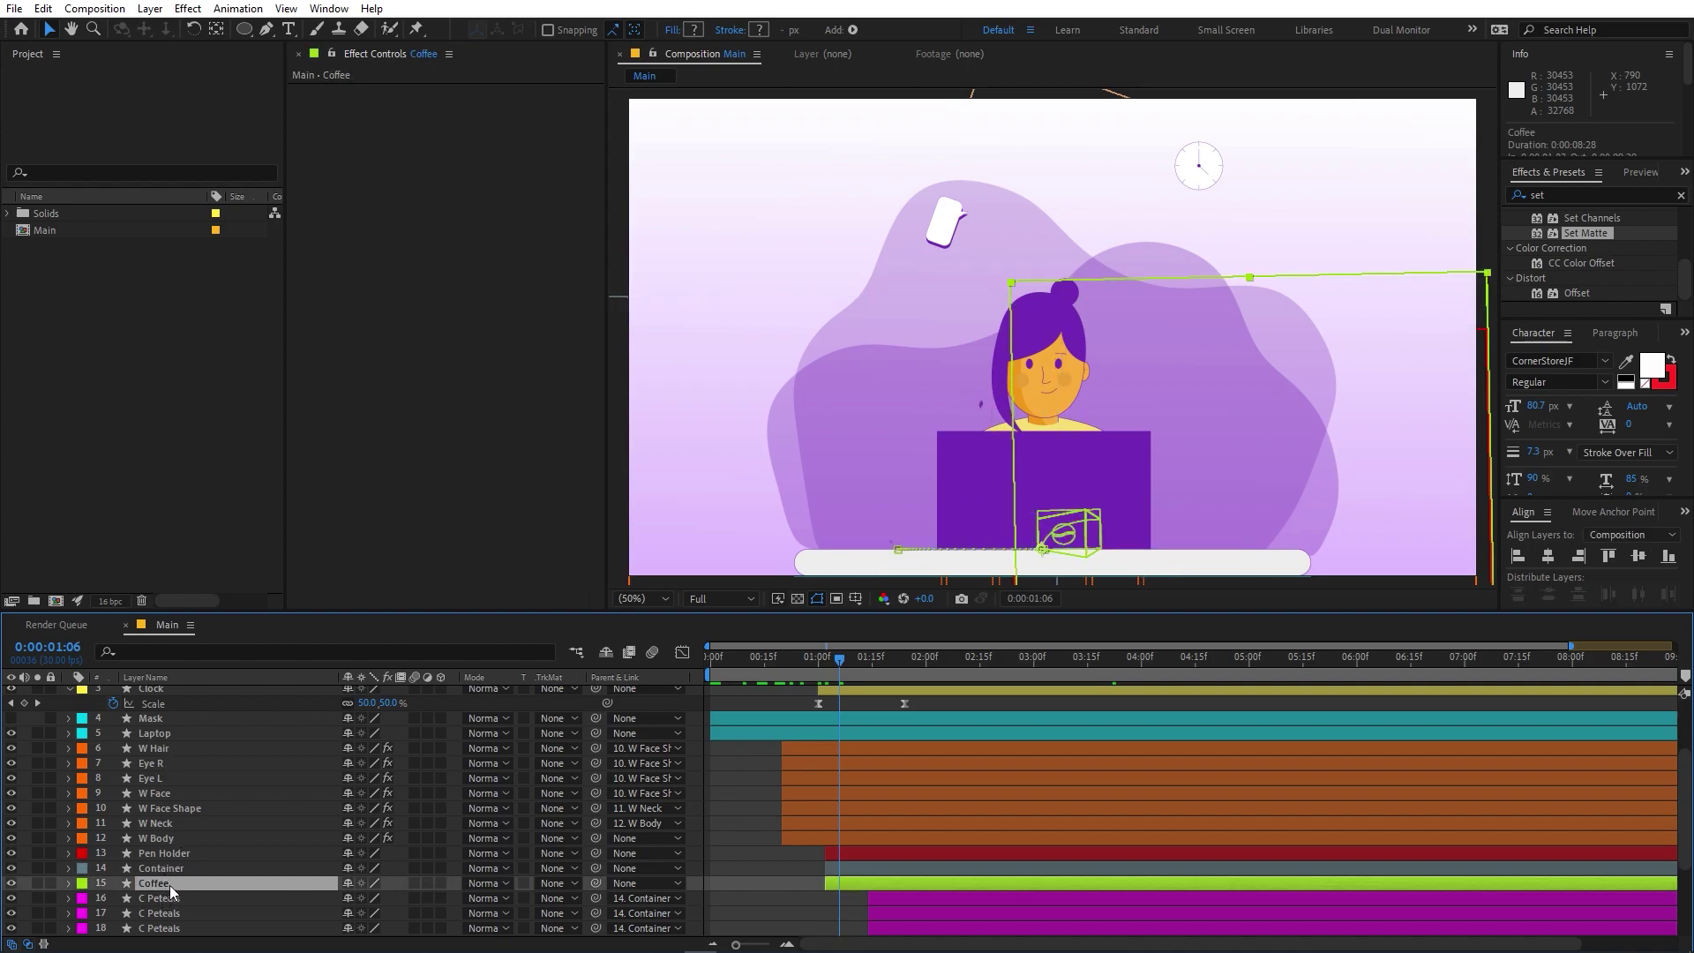
pyautogui.scroll(-2, 168, 886)
pyautogui.click(164, 808)
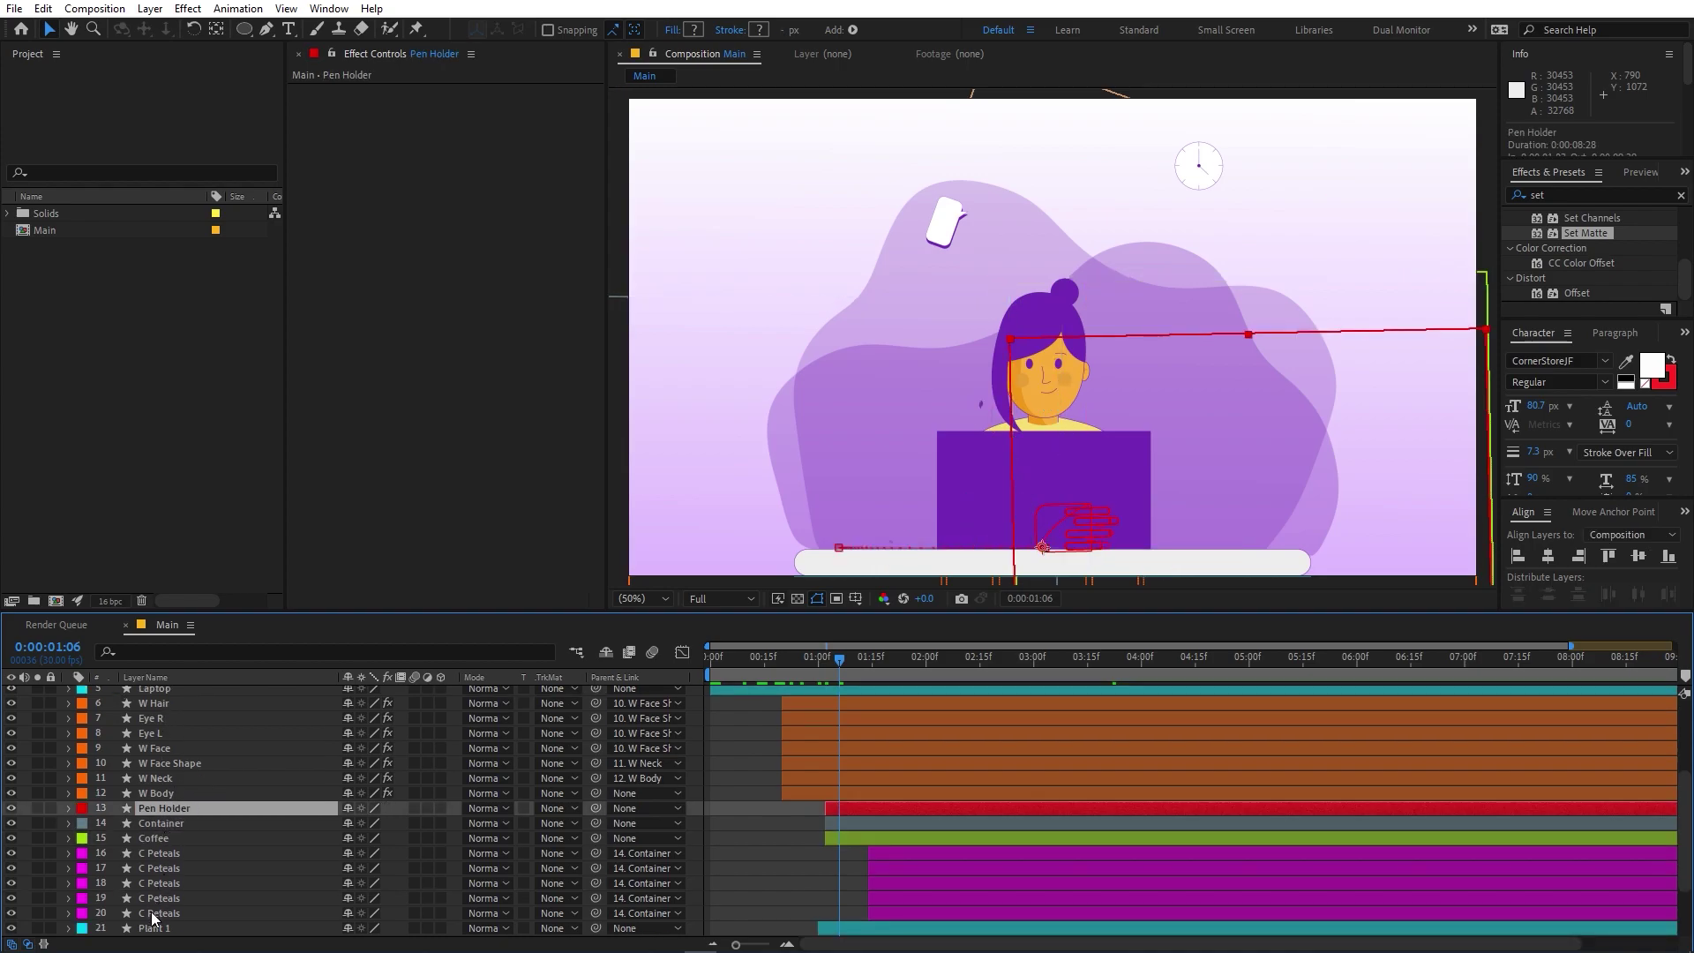
pyautogui.keyDown('shift'); pyautogui.click(156, 913); pyautogui.keyUp('shift')
pyautogui.moveTo(868, 828); pyautogui.dragTo(844, 819)
pyautogui.press('space')
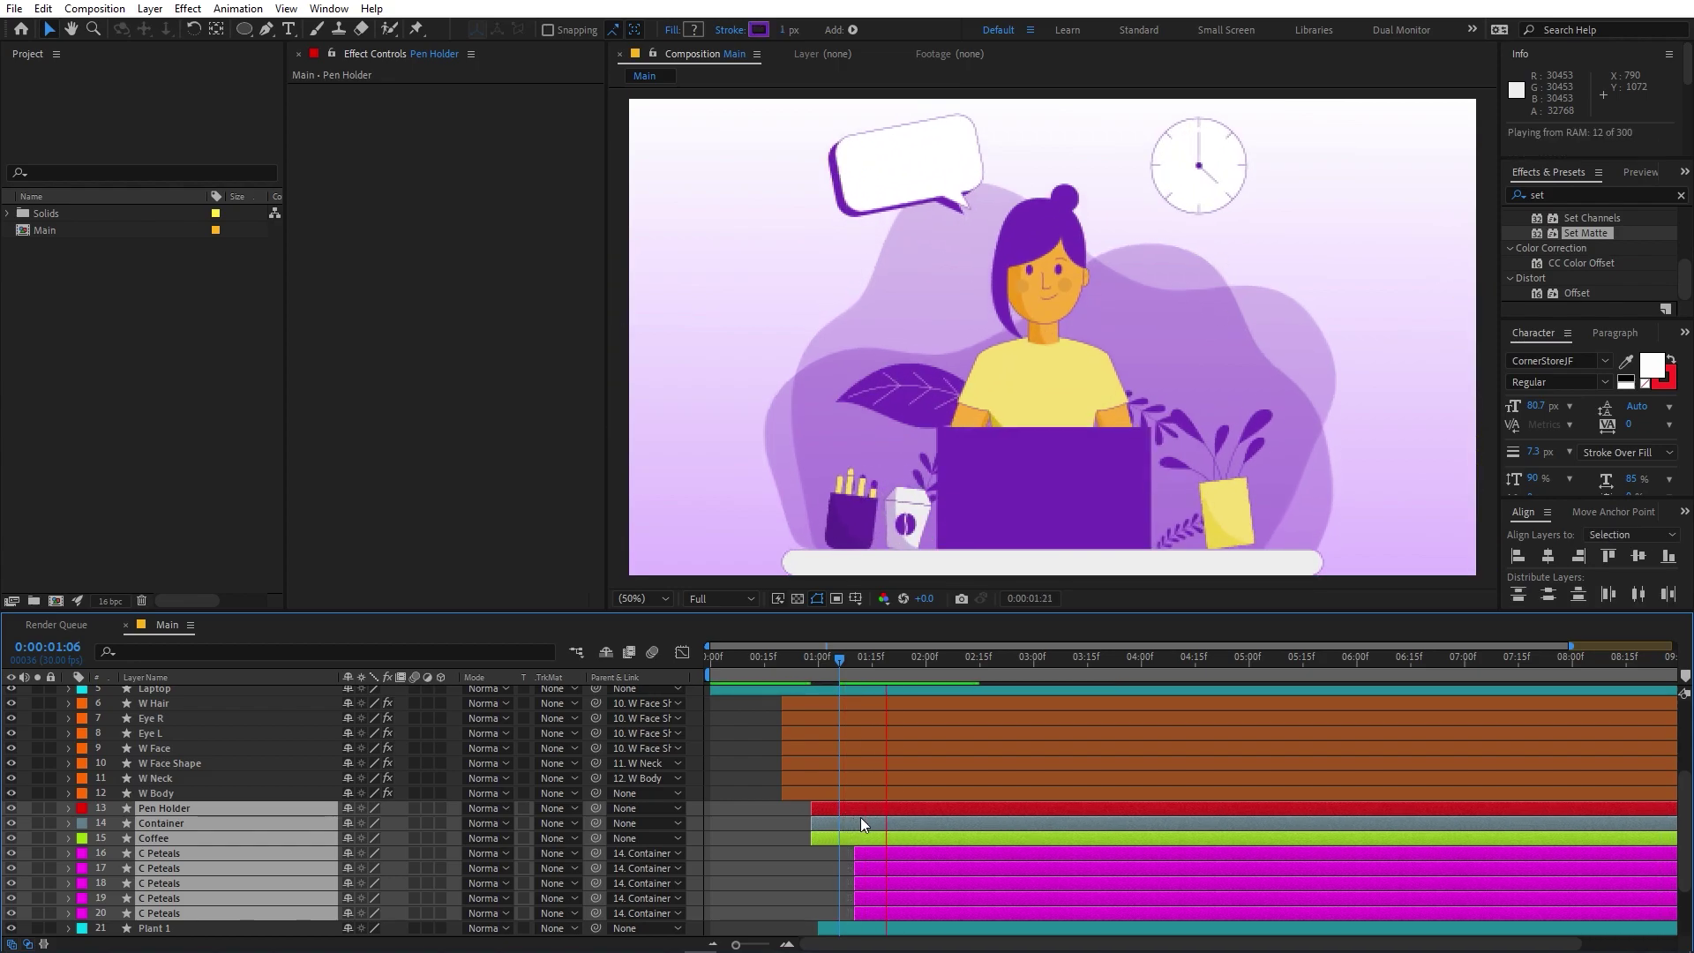
# Shift the same eight desk-object layers further back, with Pen Holder, Container and Coffee starting at about 0:00:00:19, and preview
pyautogui.click(866, 812)
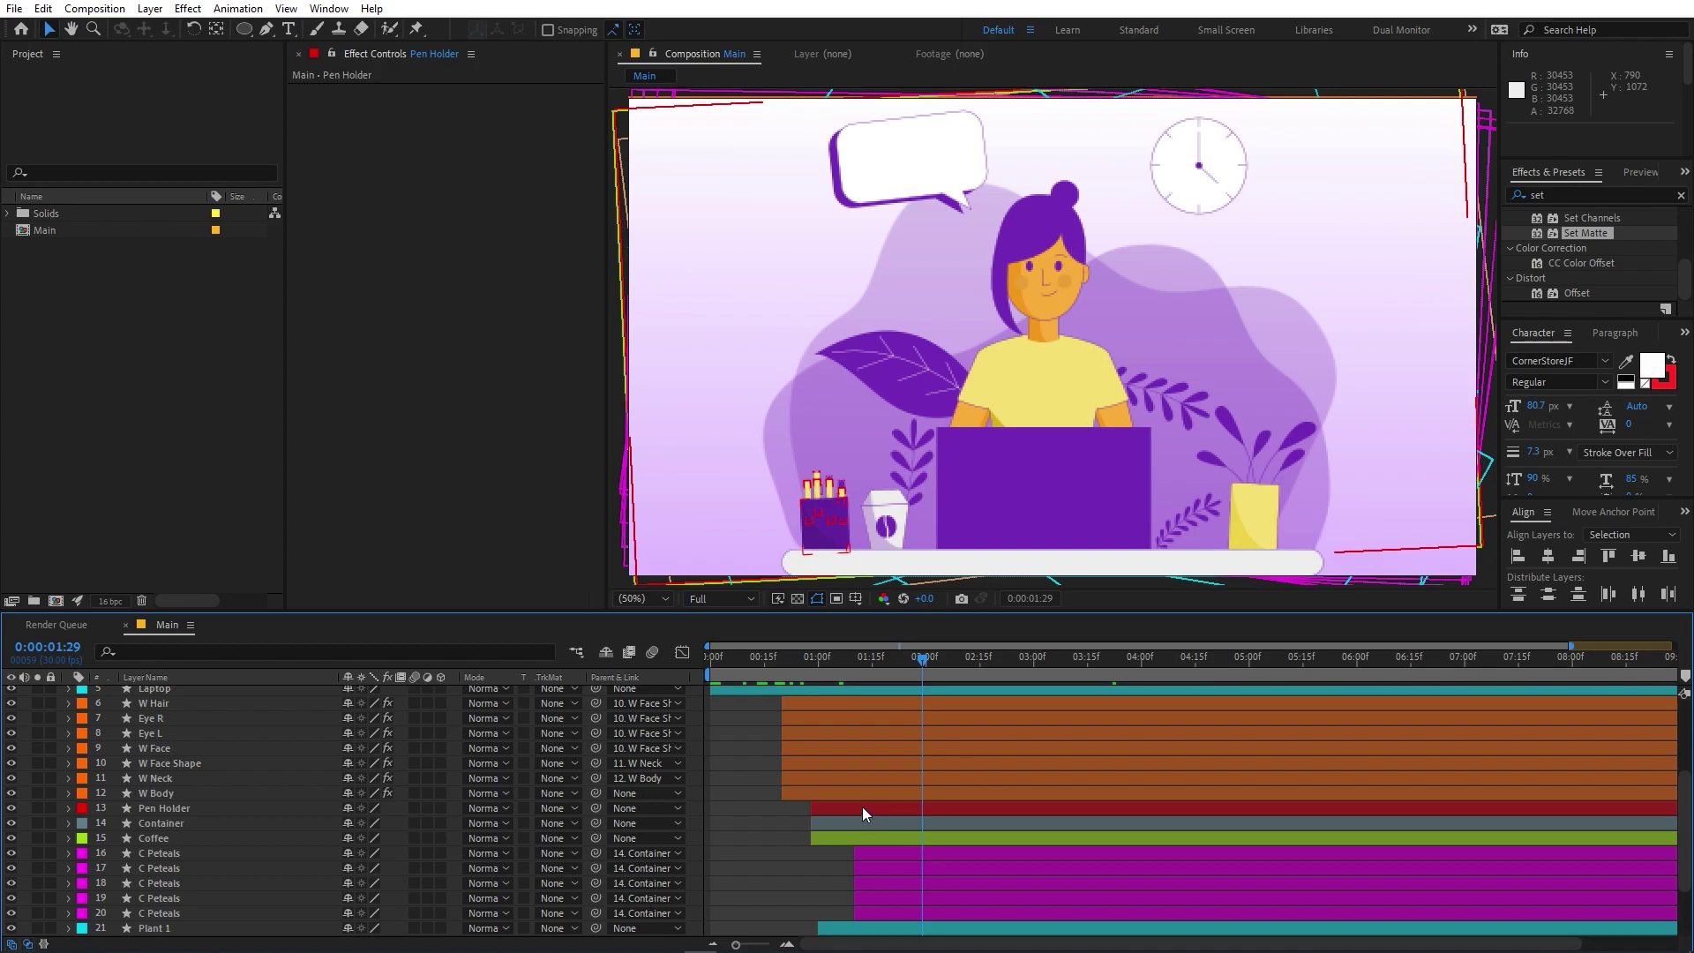
pyautogui.hotkey('ctrl', 'z')
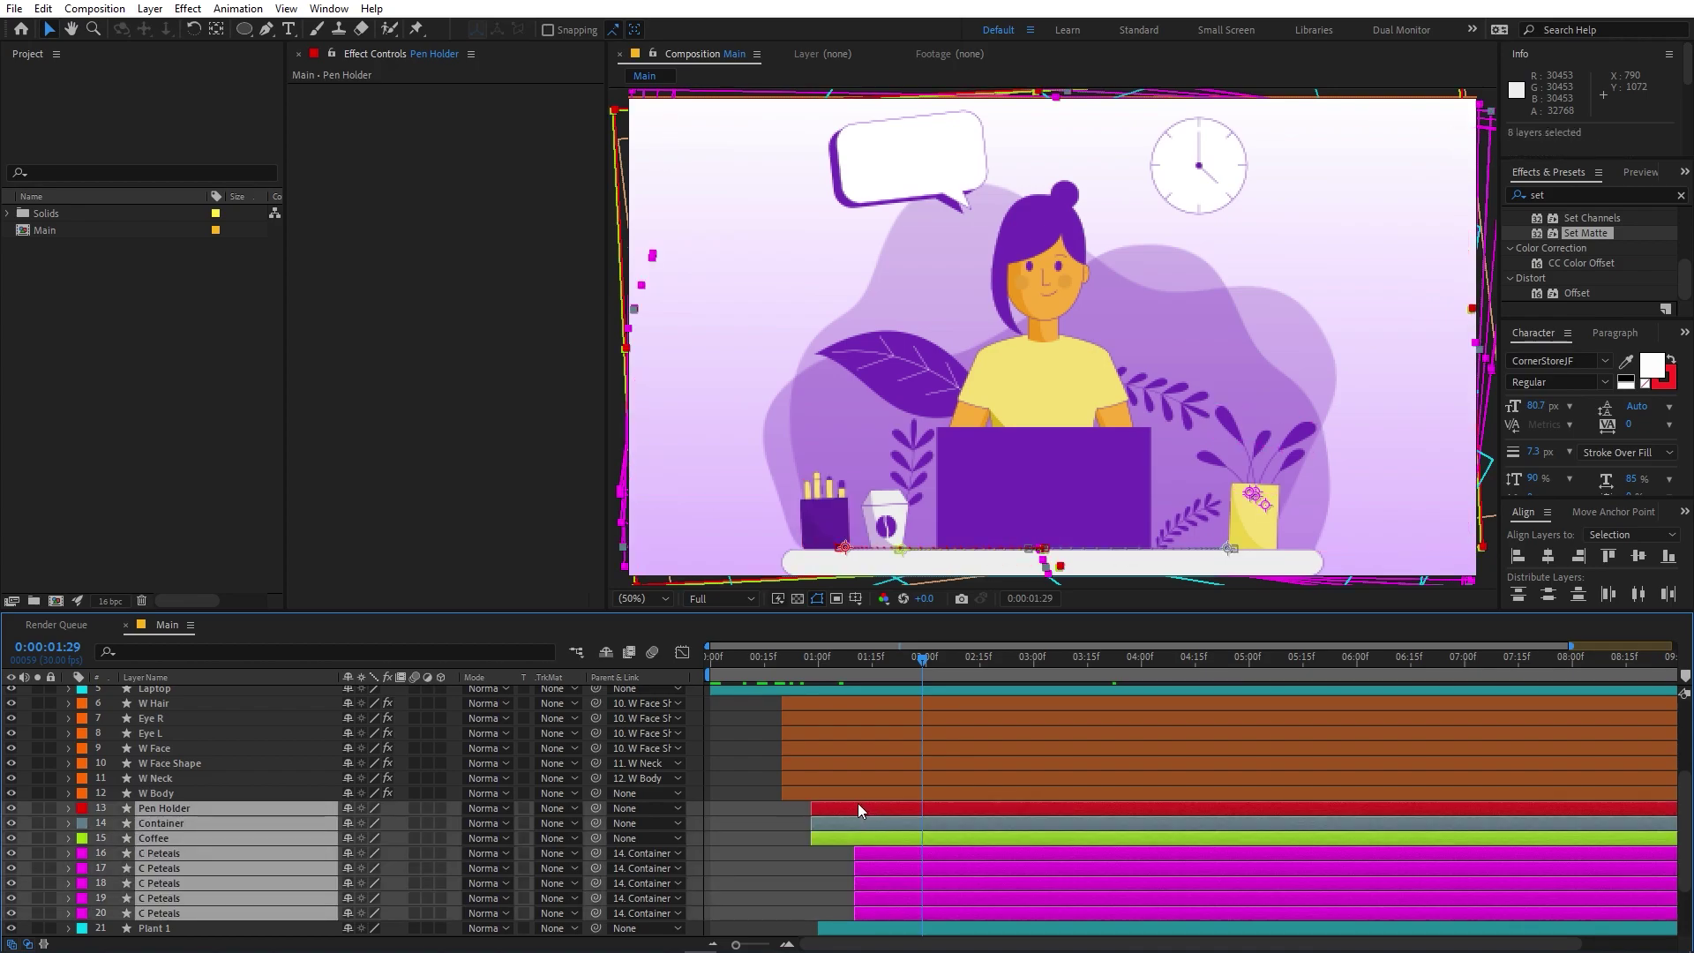
pyautogui.moveTo(858, 809); pyautogui.dragTo(813, 680)
pyautogui.press('space')
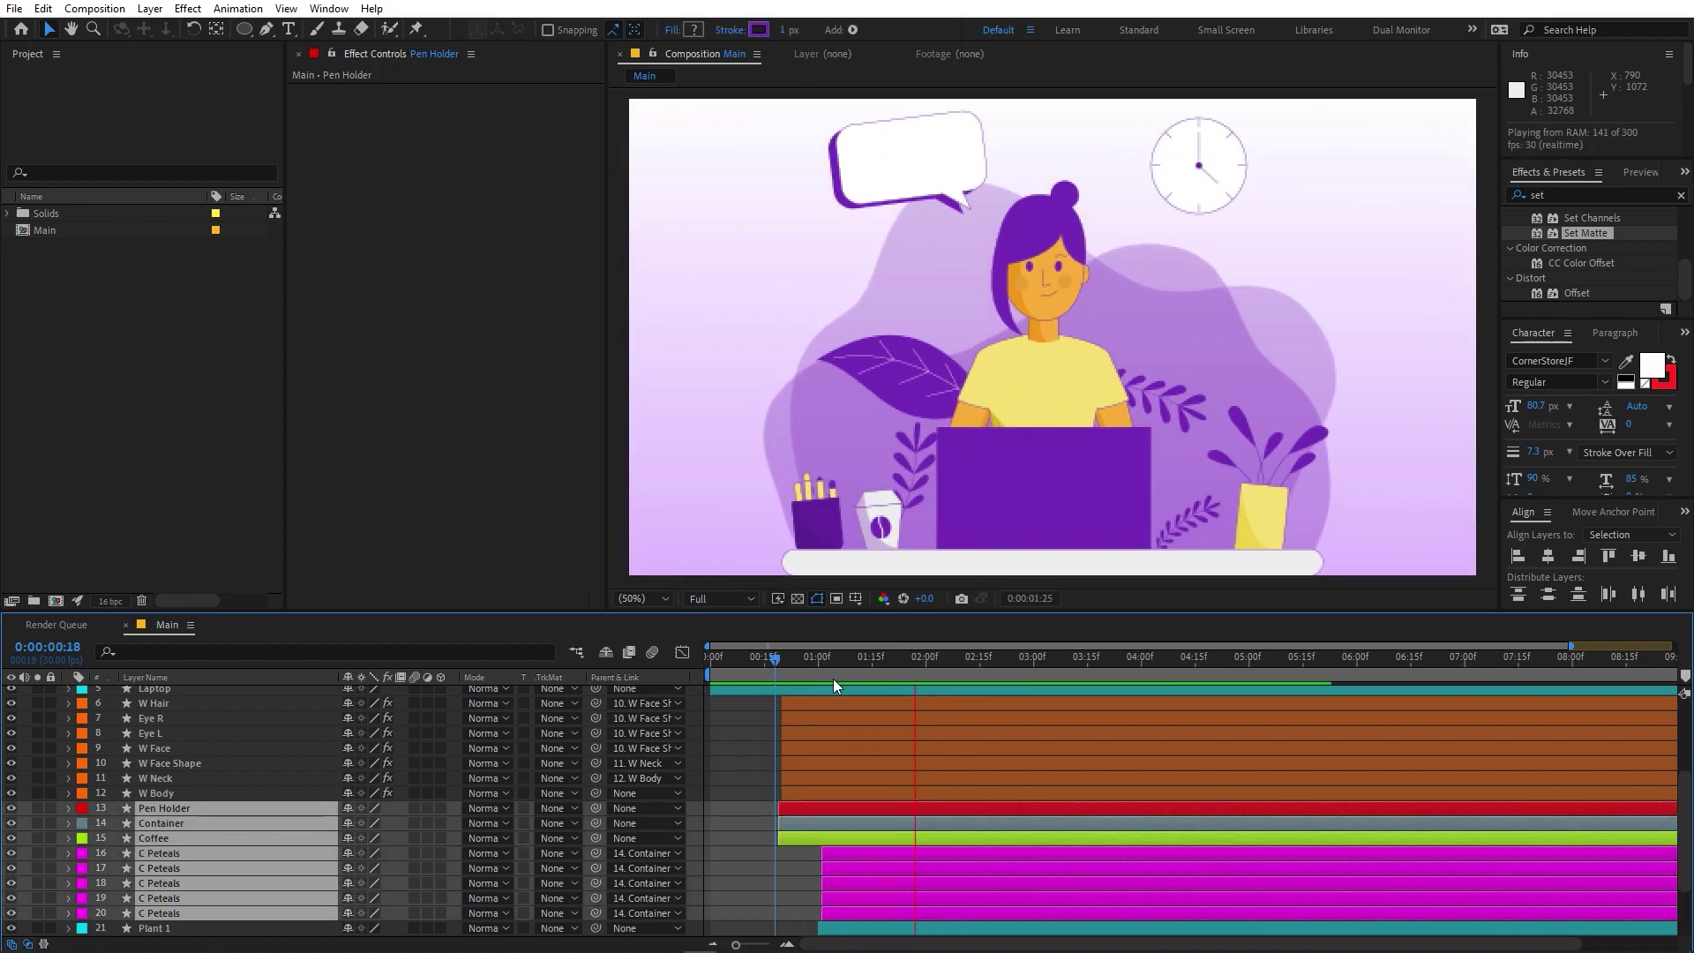
pyautogui.press('Home')
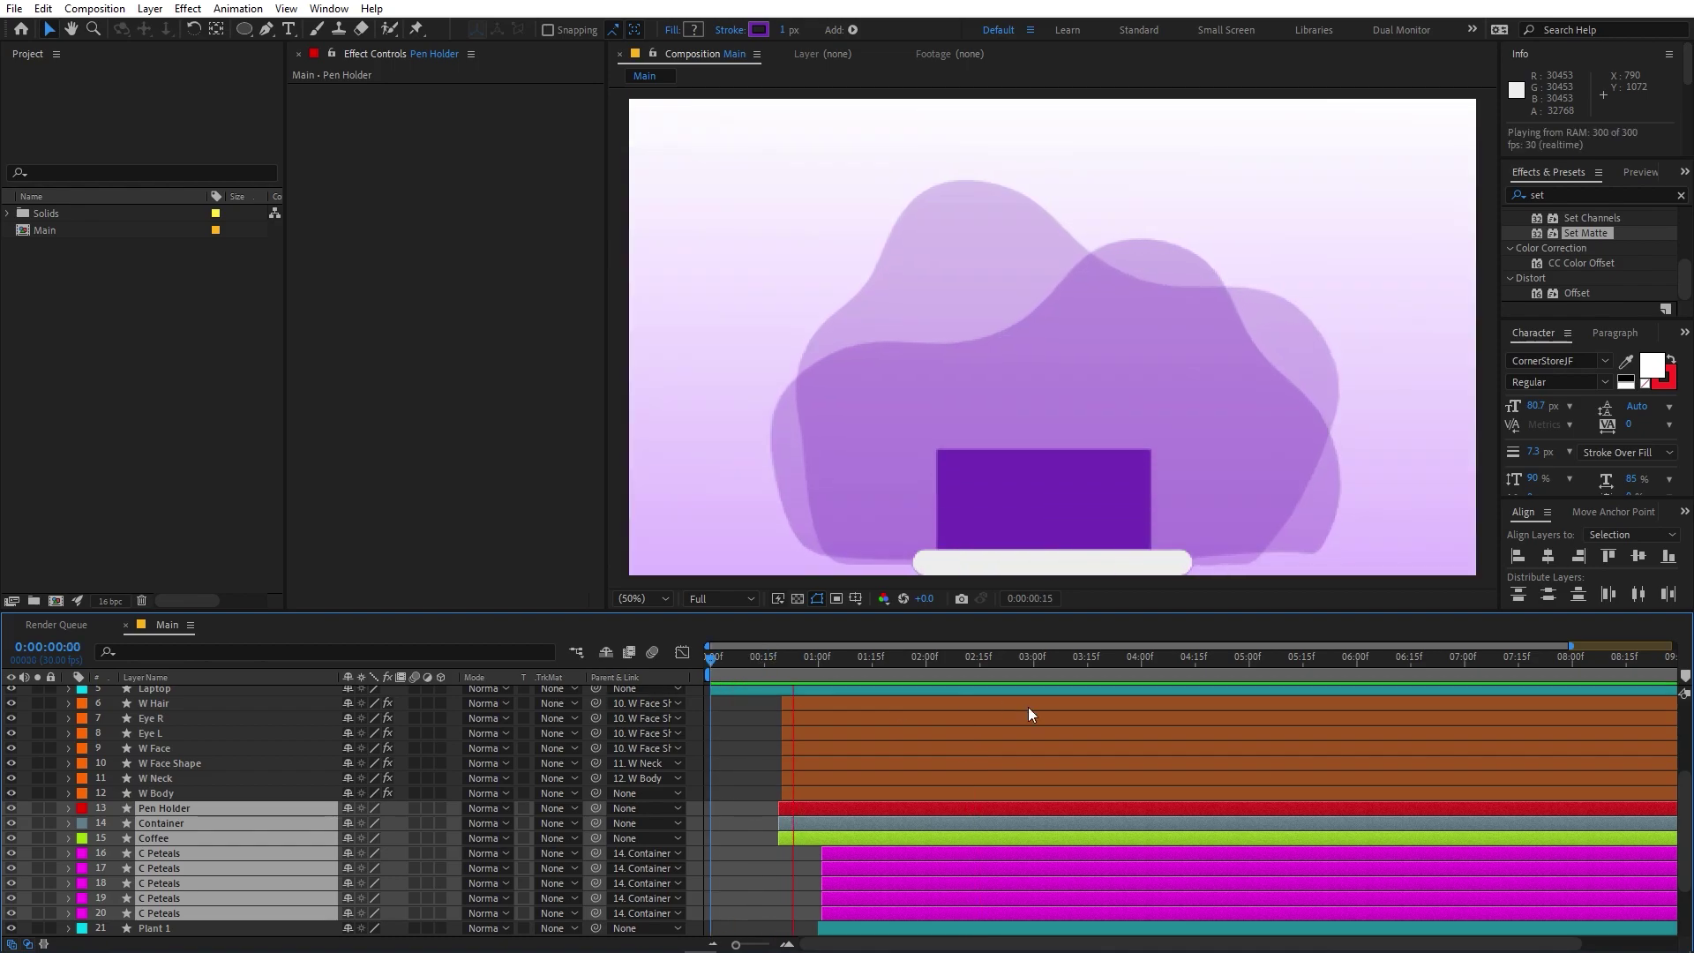
pyautogui.press('space')
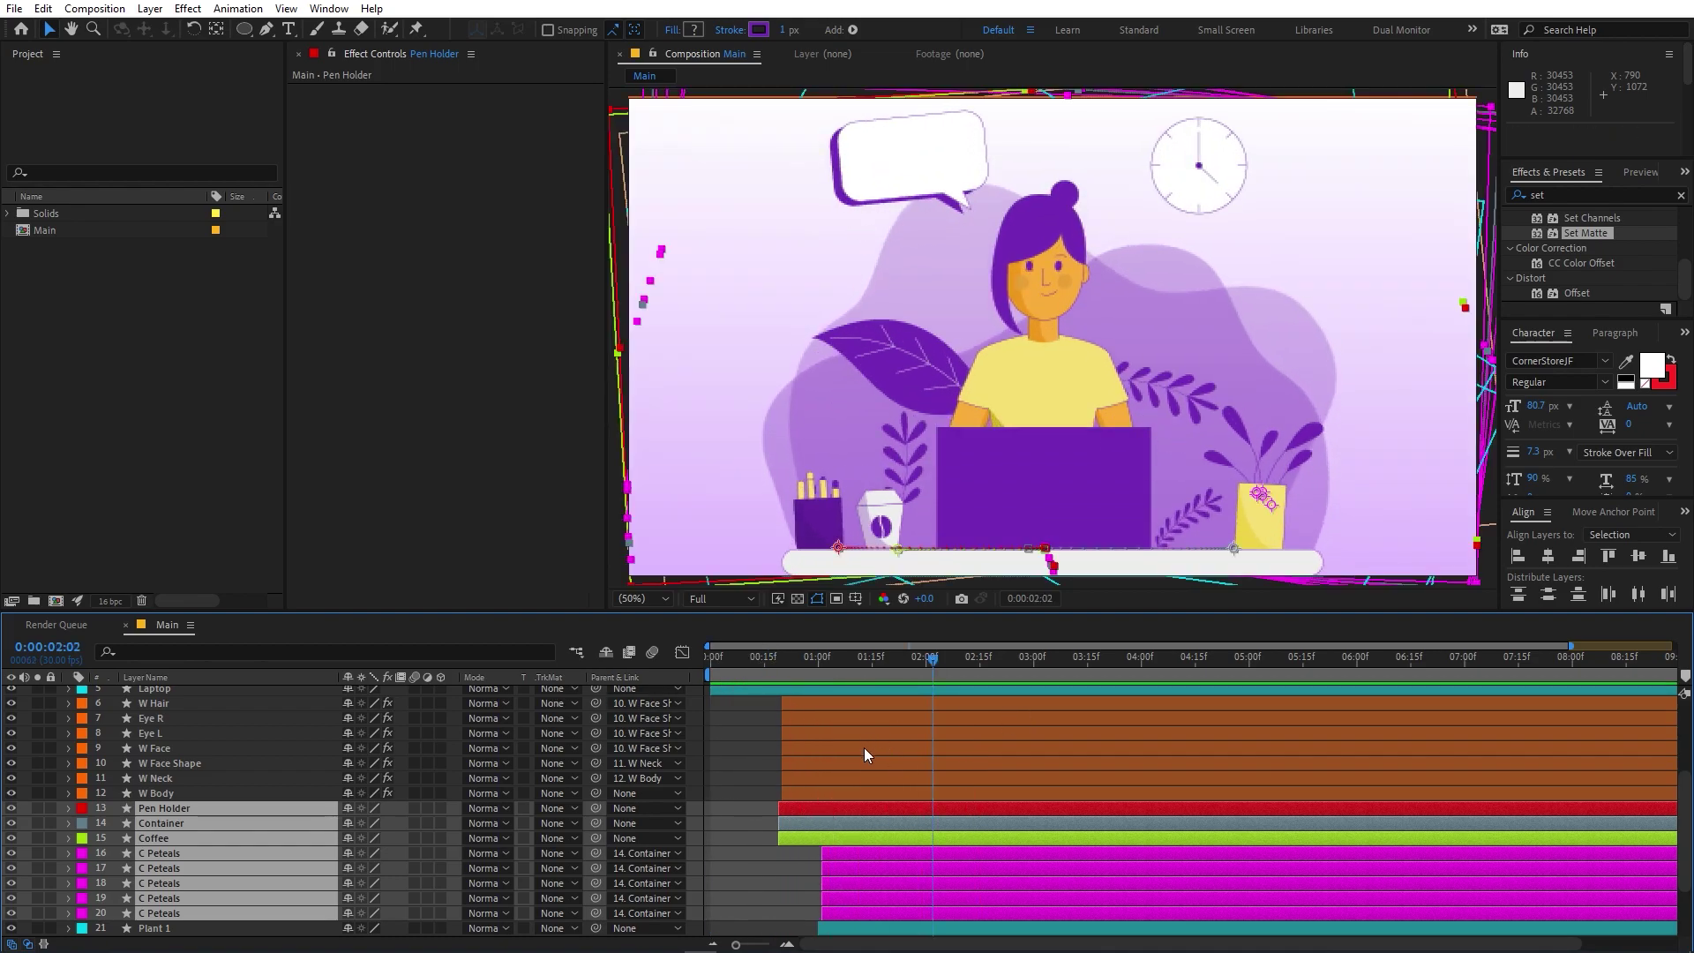
# Stagger the desk objects by starting Pen Holder at about 0:00:00:22 and Coffee at about 0:00:00:18
pyautogui.scroll(-3, 860, 780)
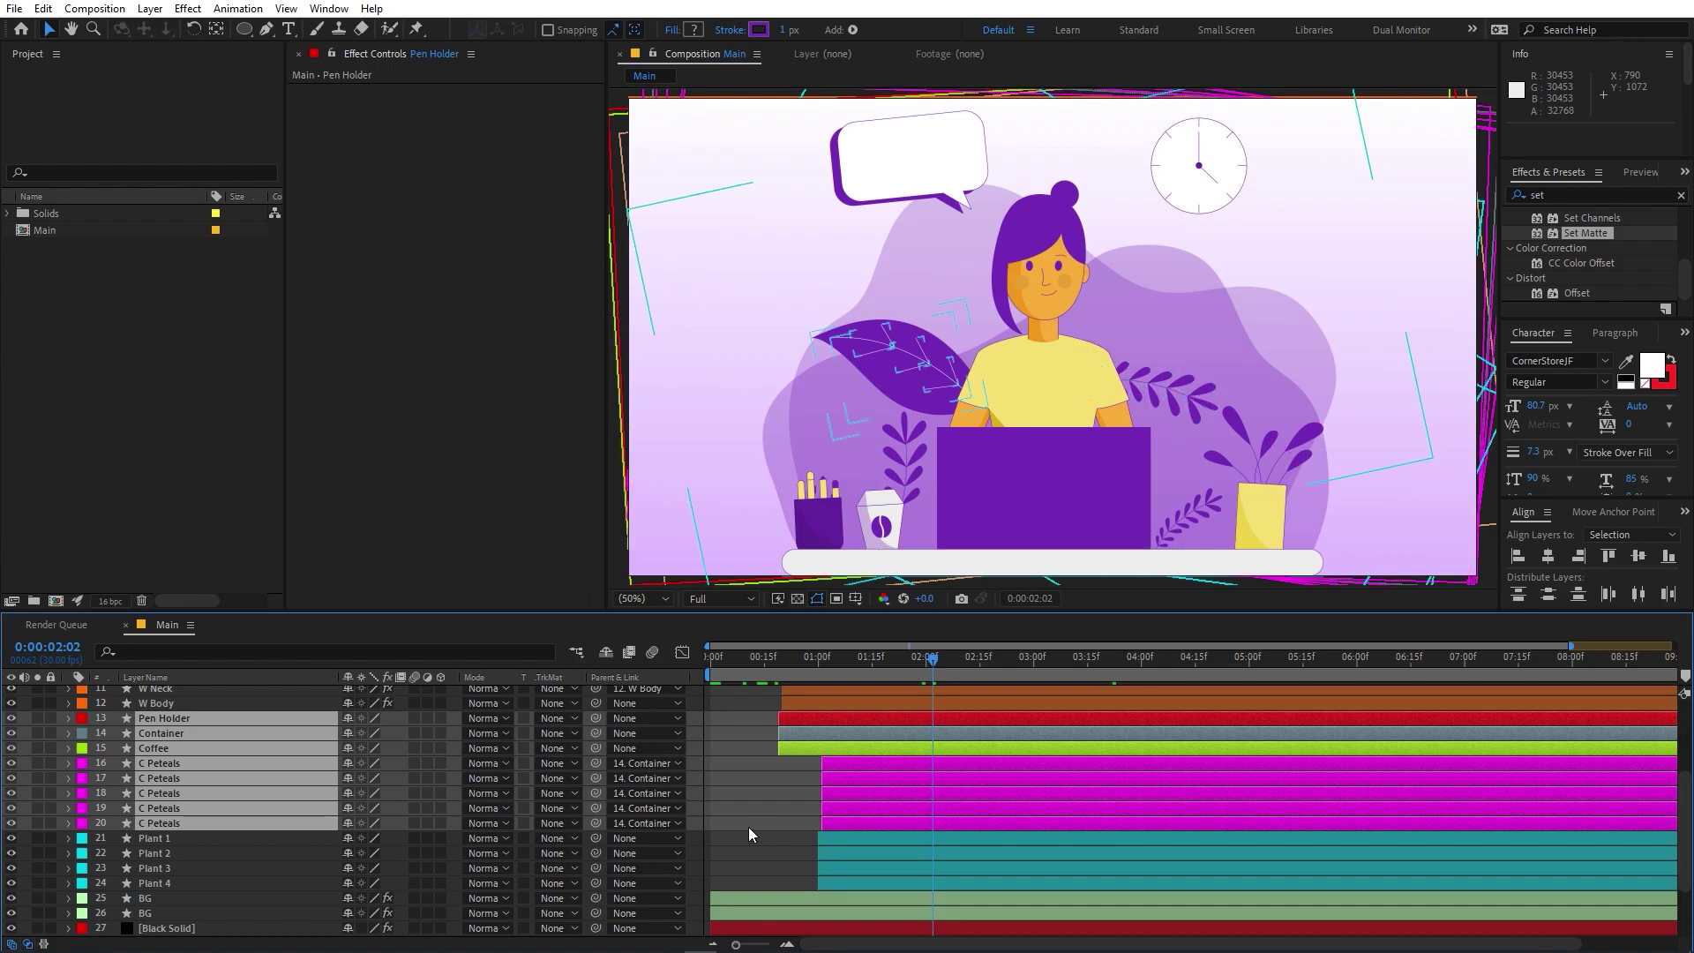
pyautogui.click(766, 860)
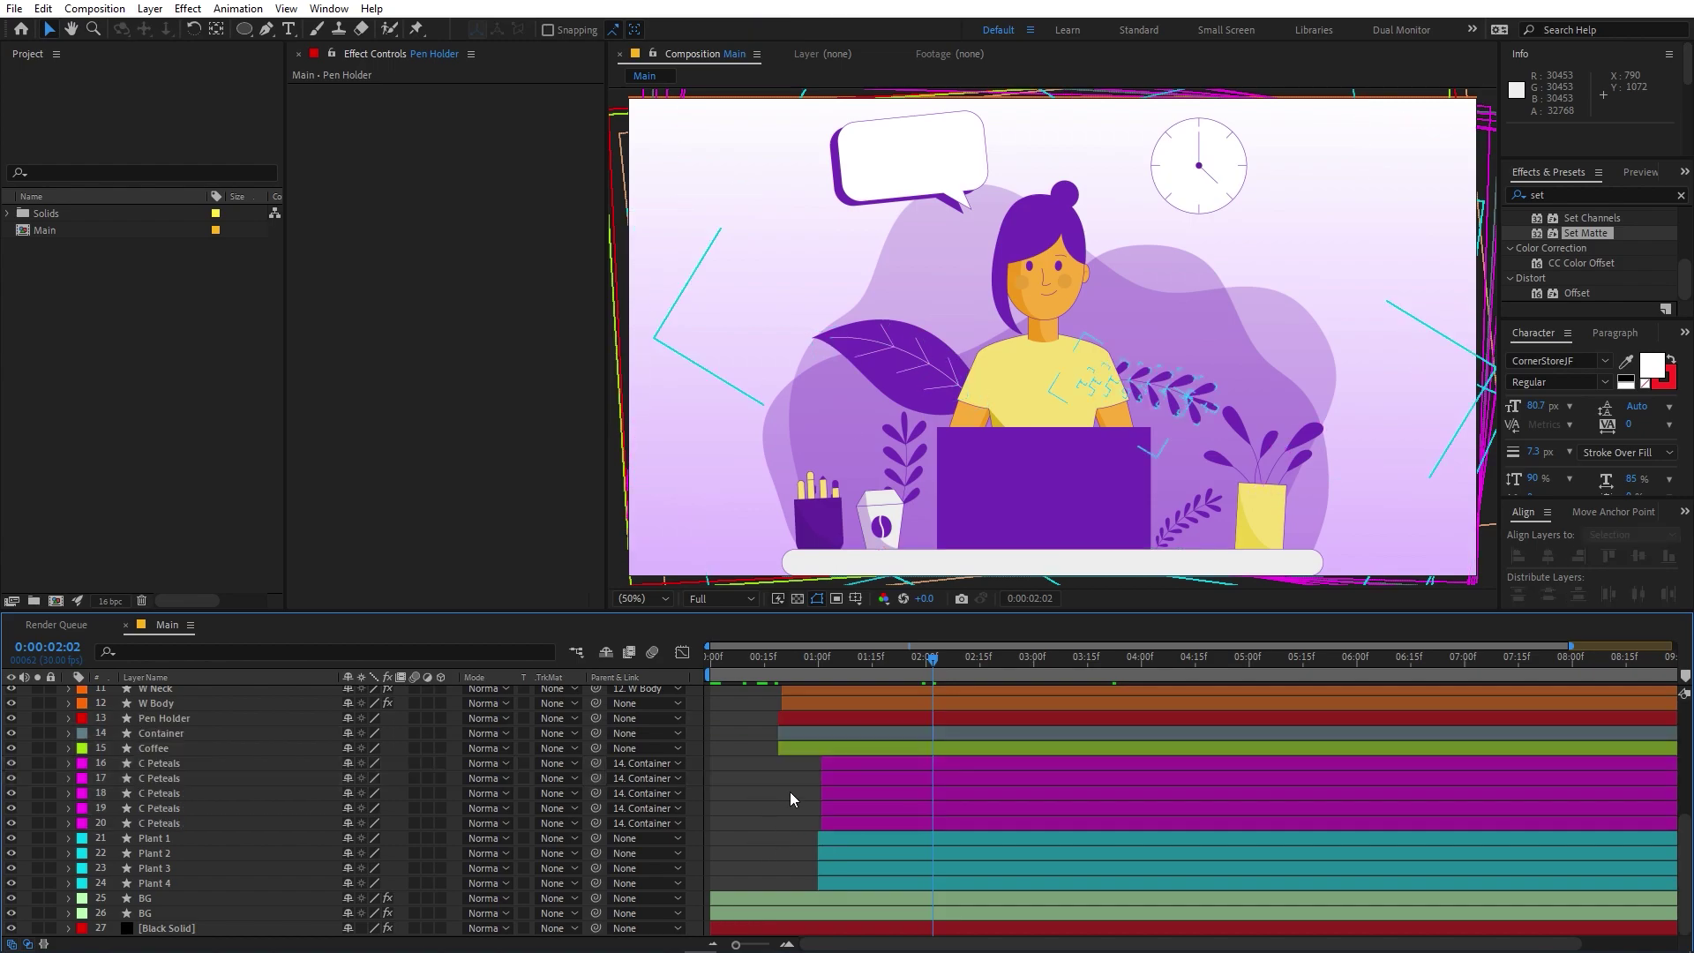
pyautogui.click(804, 733)
pyautogui.moveTo(804, 720); pyautogui.dragTo(807, 746)
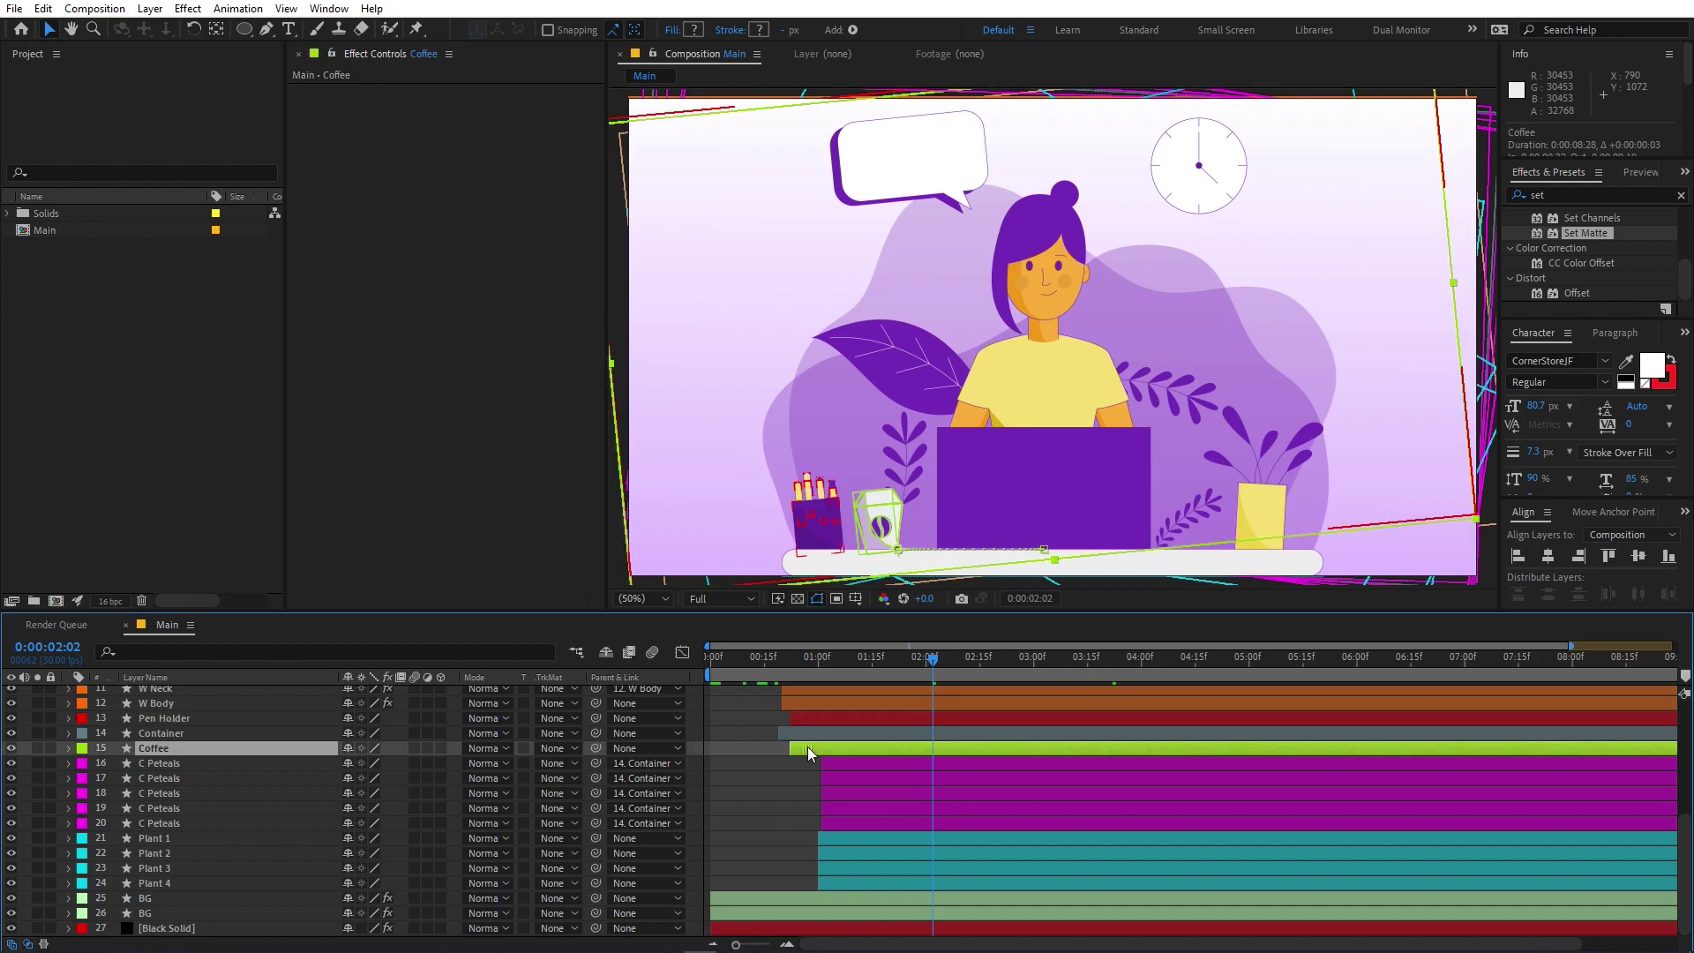
pyautogui.click(774, 664)
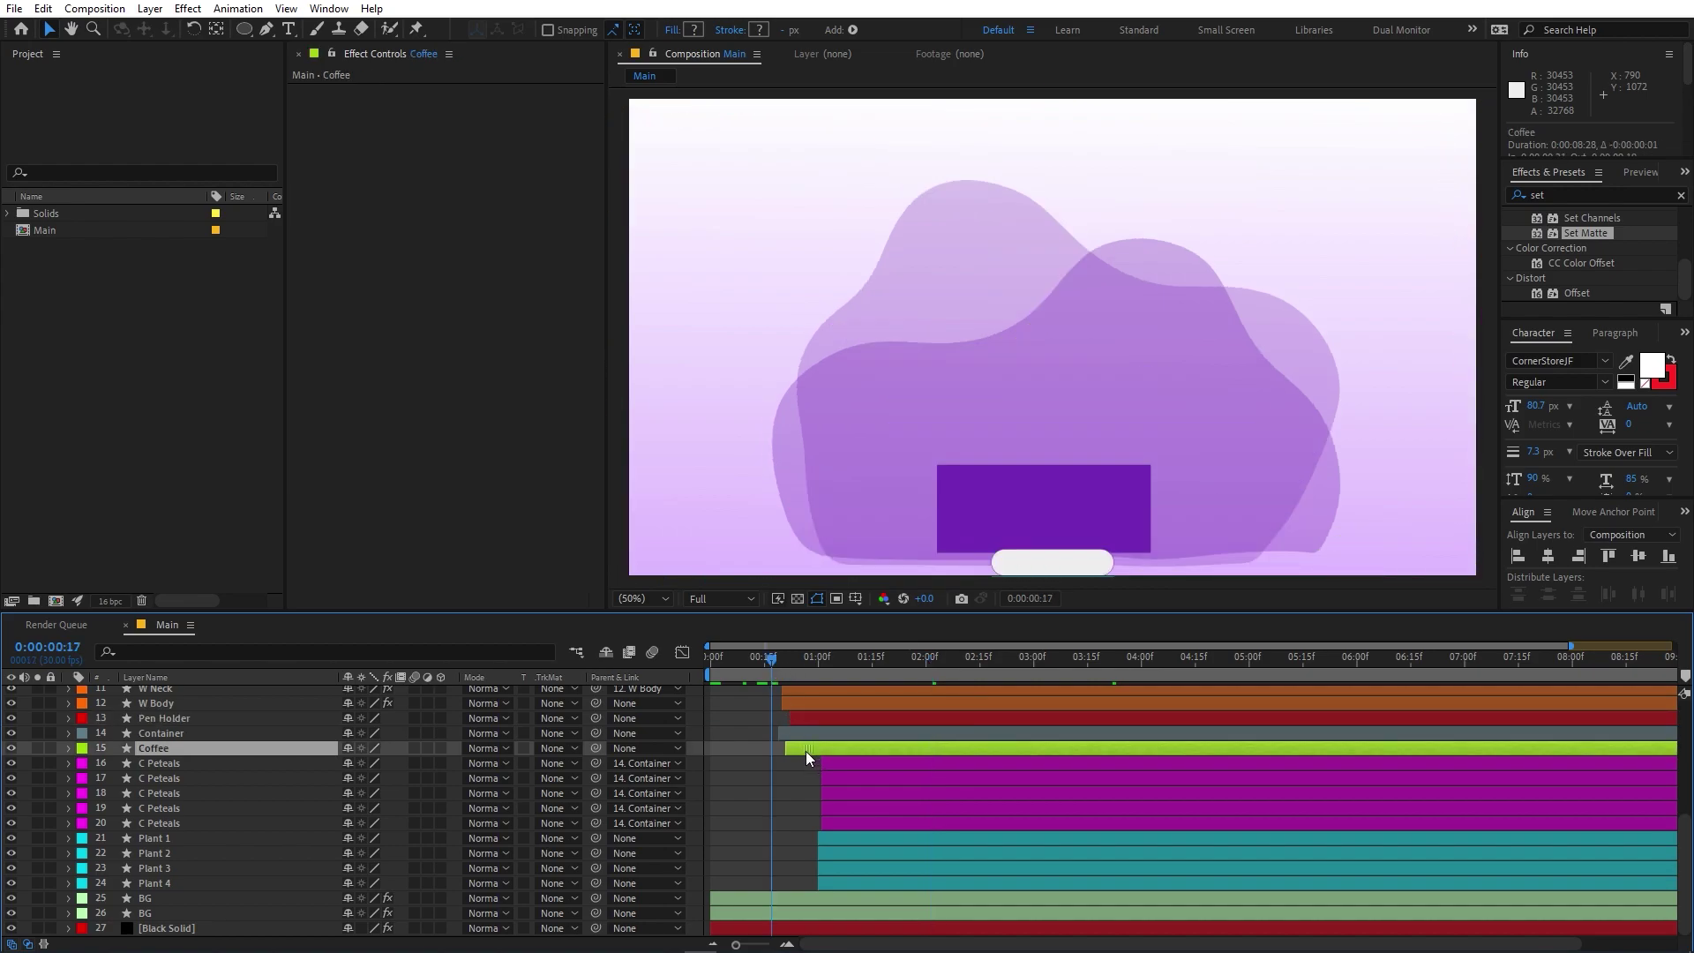
pyautogui.press('space')
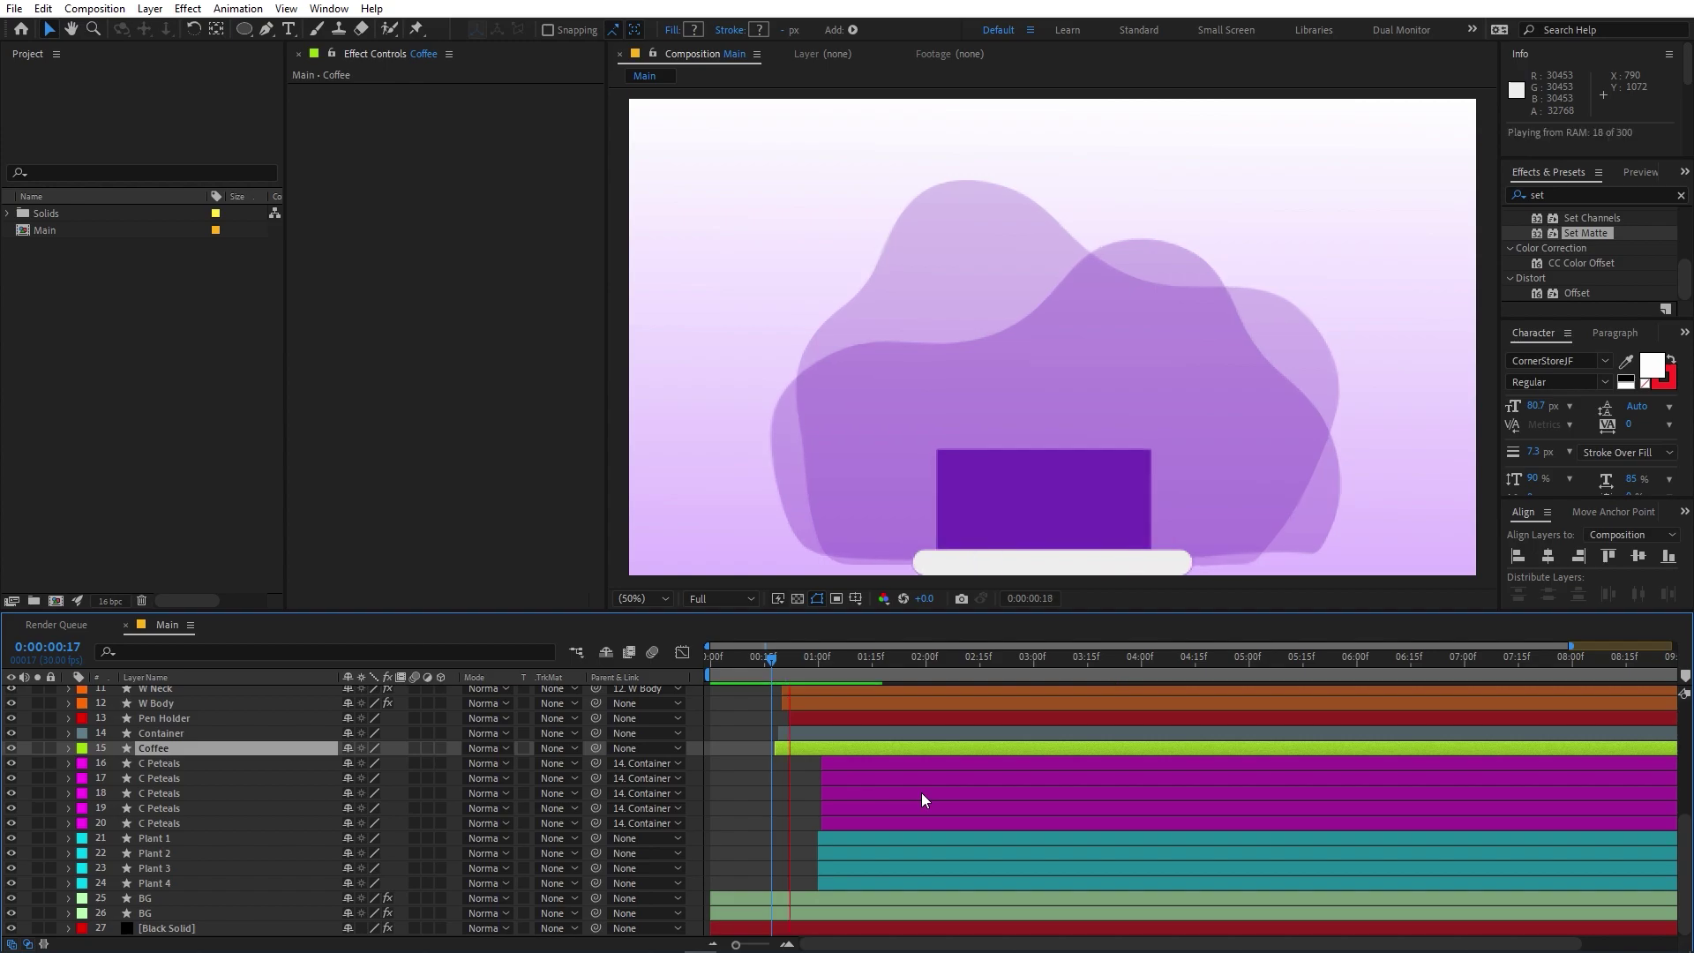
# Stagger the starts of Plant 1 to Plant 4 at about 0:00:01:05, 0:00:01:10, 0:00:01:03 and 0:00:01:15, and preview
pyautogui.click(849, 880)
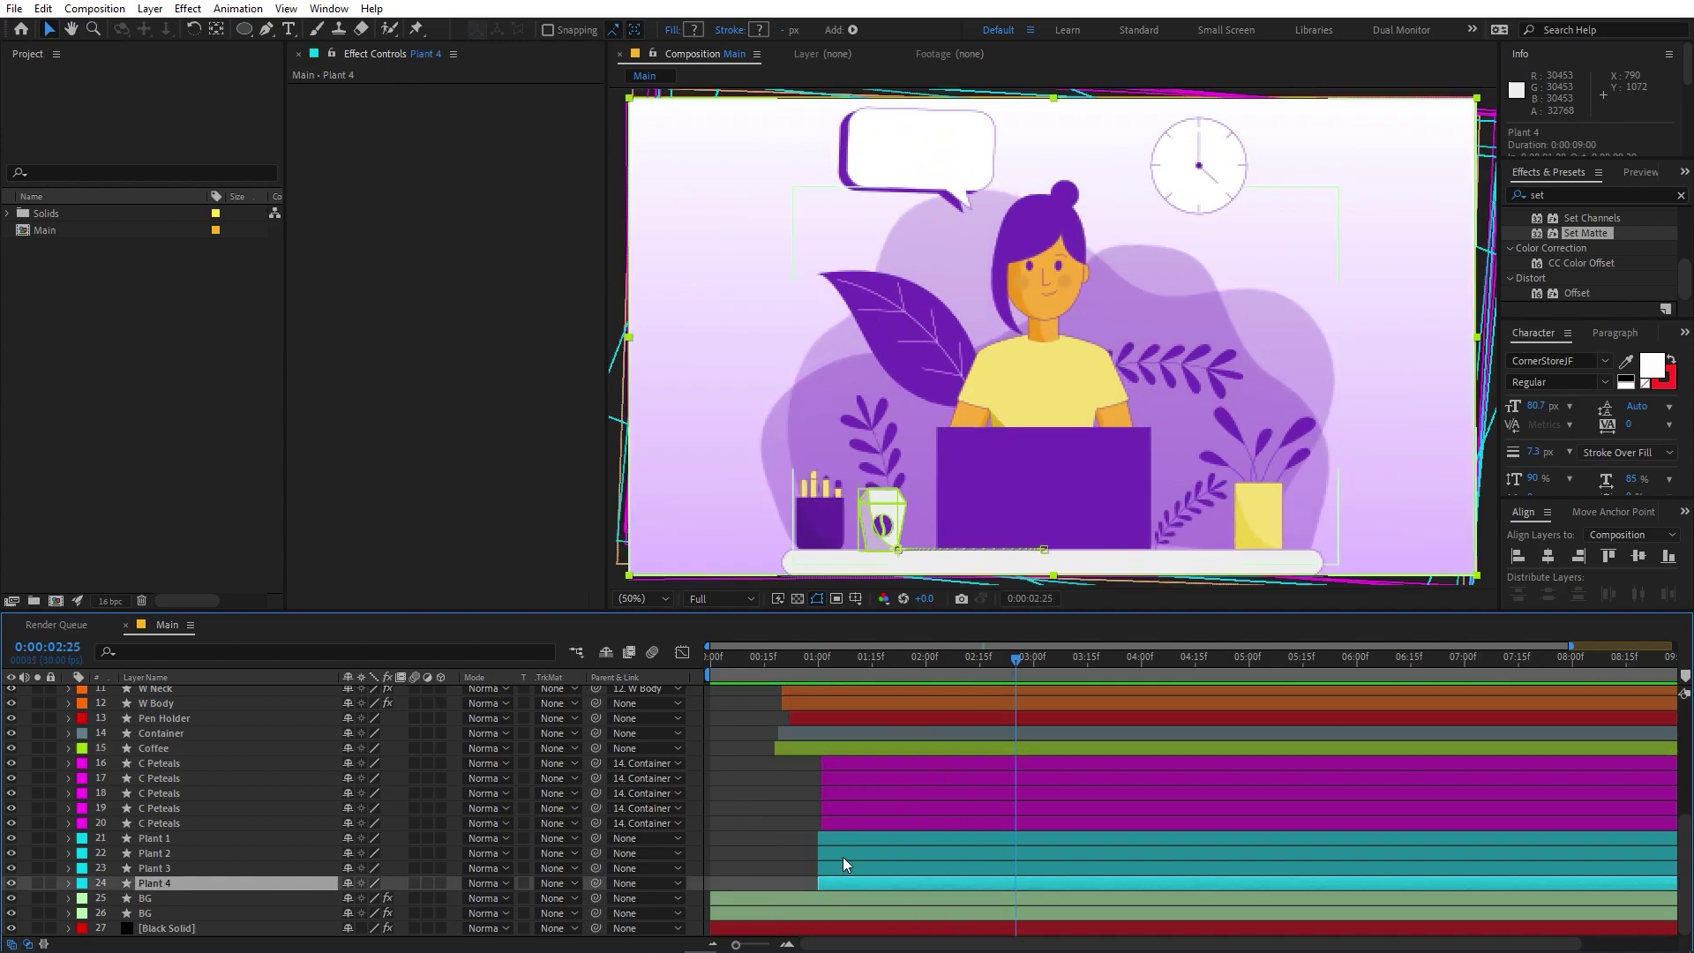
pyautogui.click(808, 681)
pyautogui.press('space')
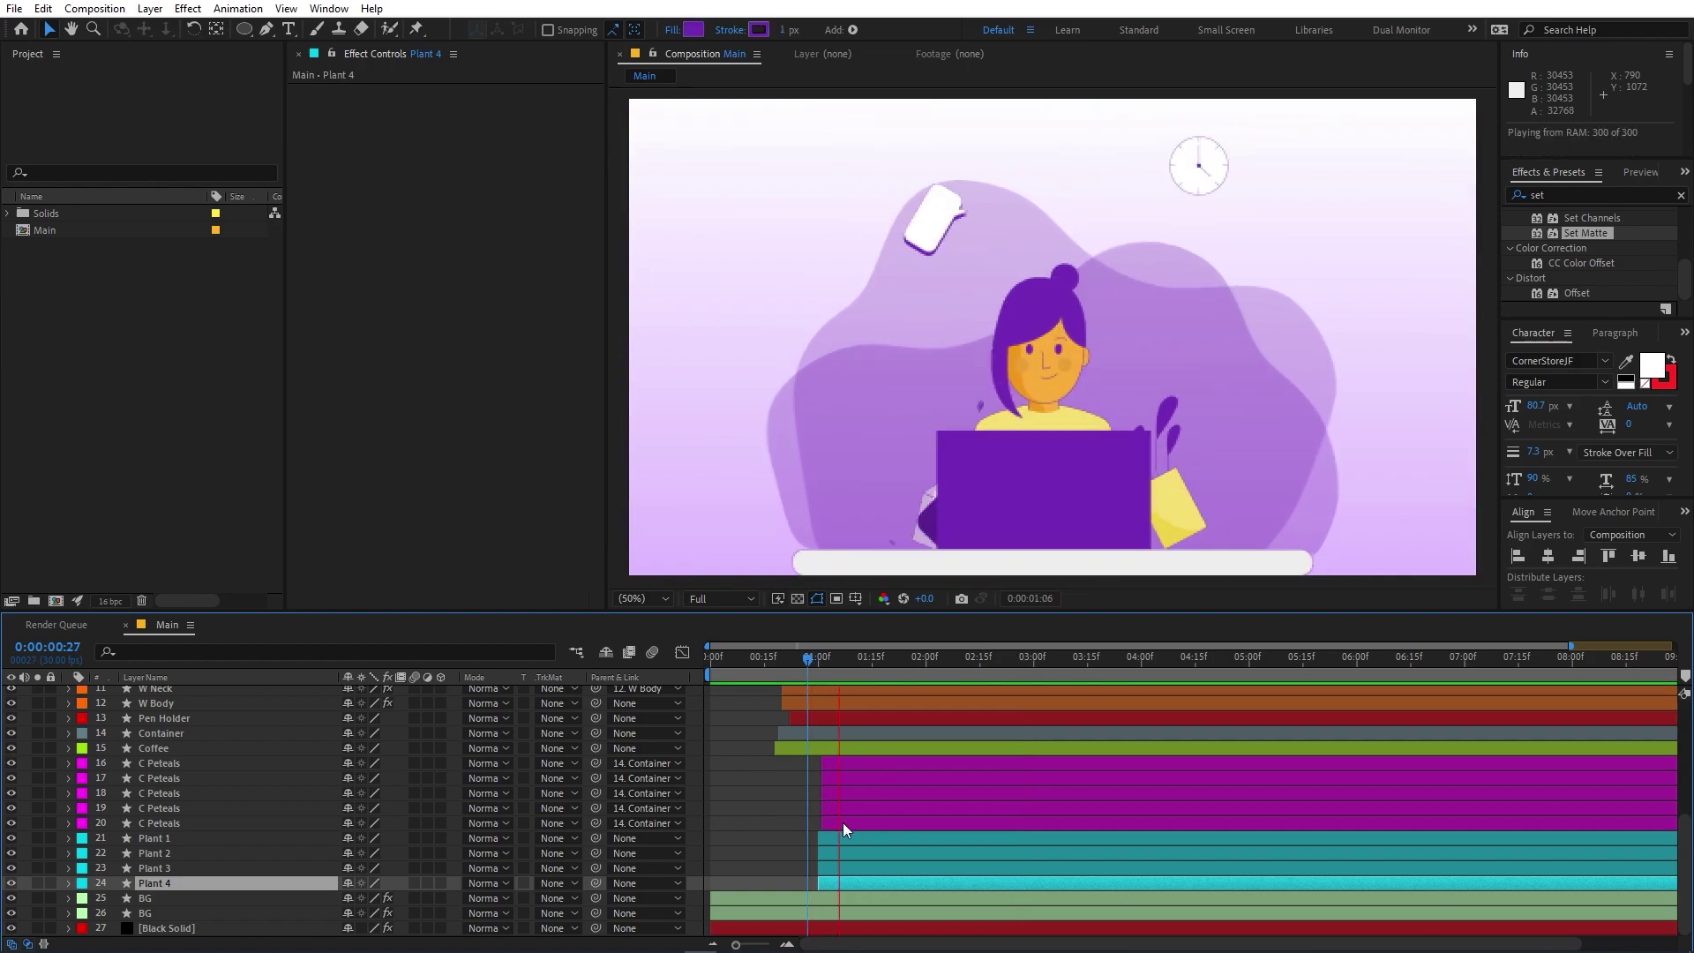
pyautogui.moveTo(848, 844); pyautogui.dragTo(893, 882)
pyautogui.press('F2')
pyautogui.press('space')
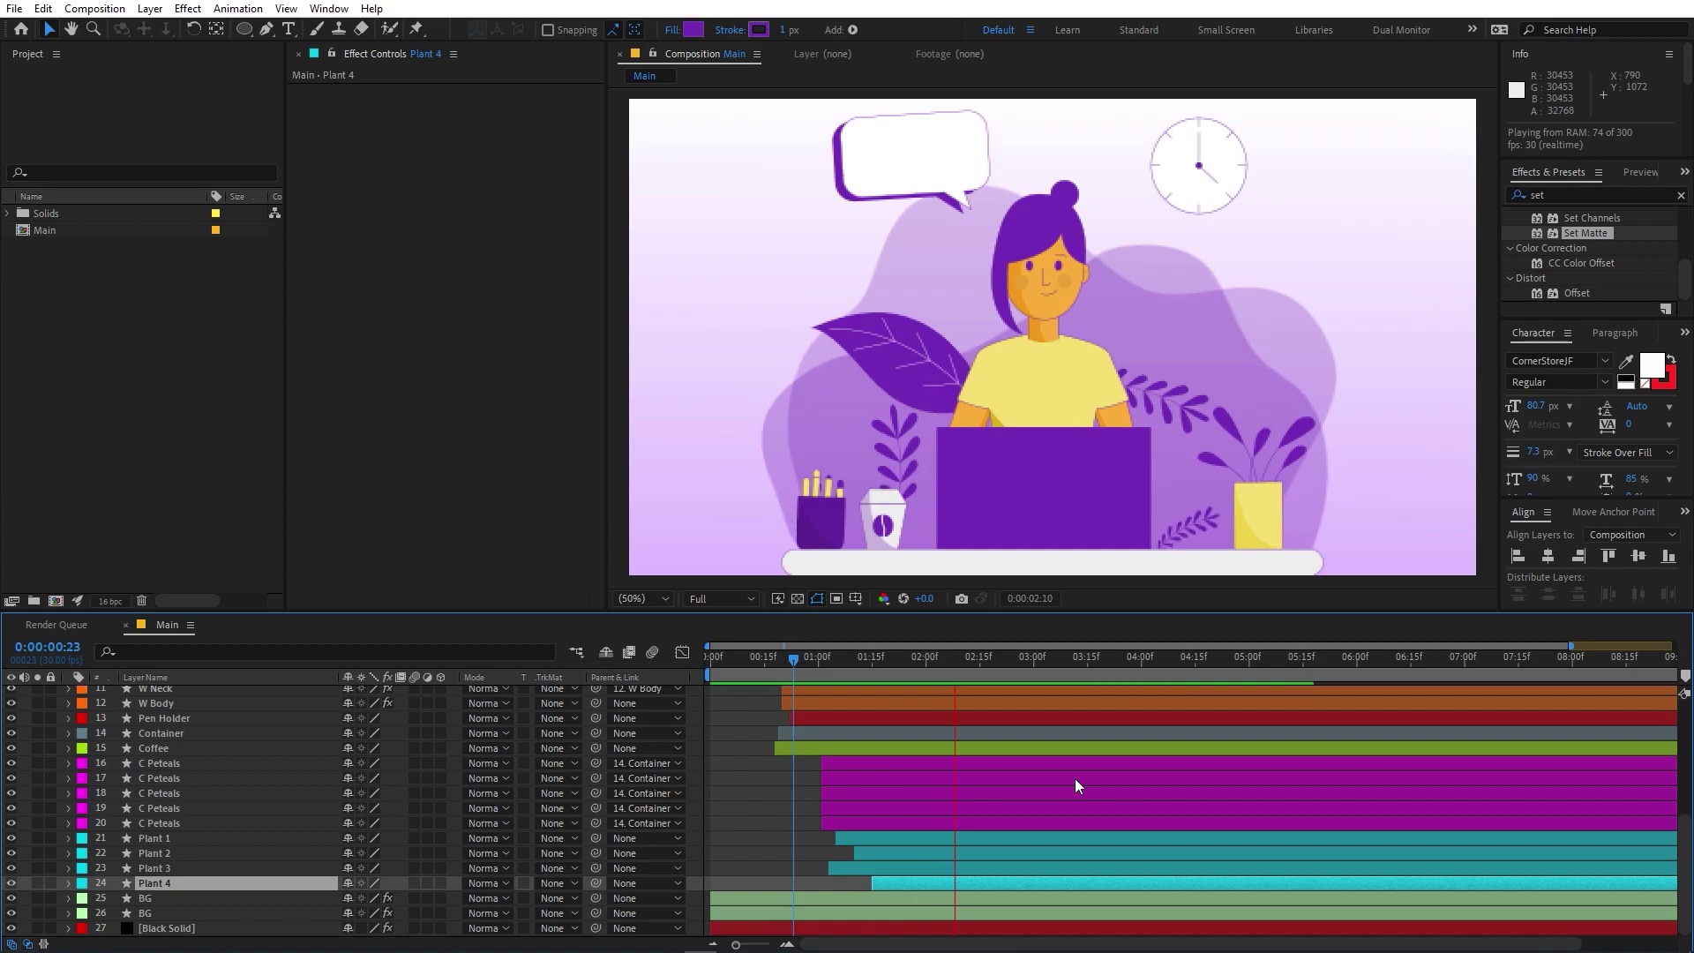
pyautogui.press('Home')
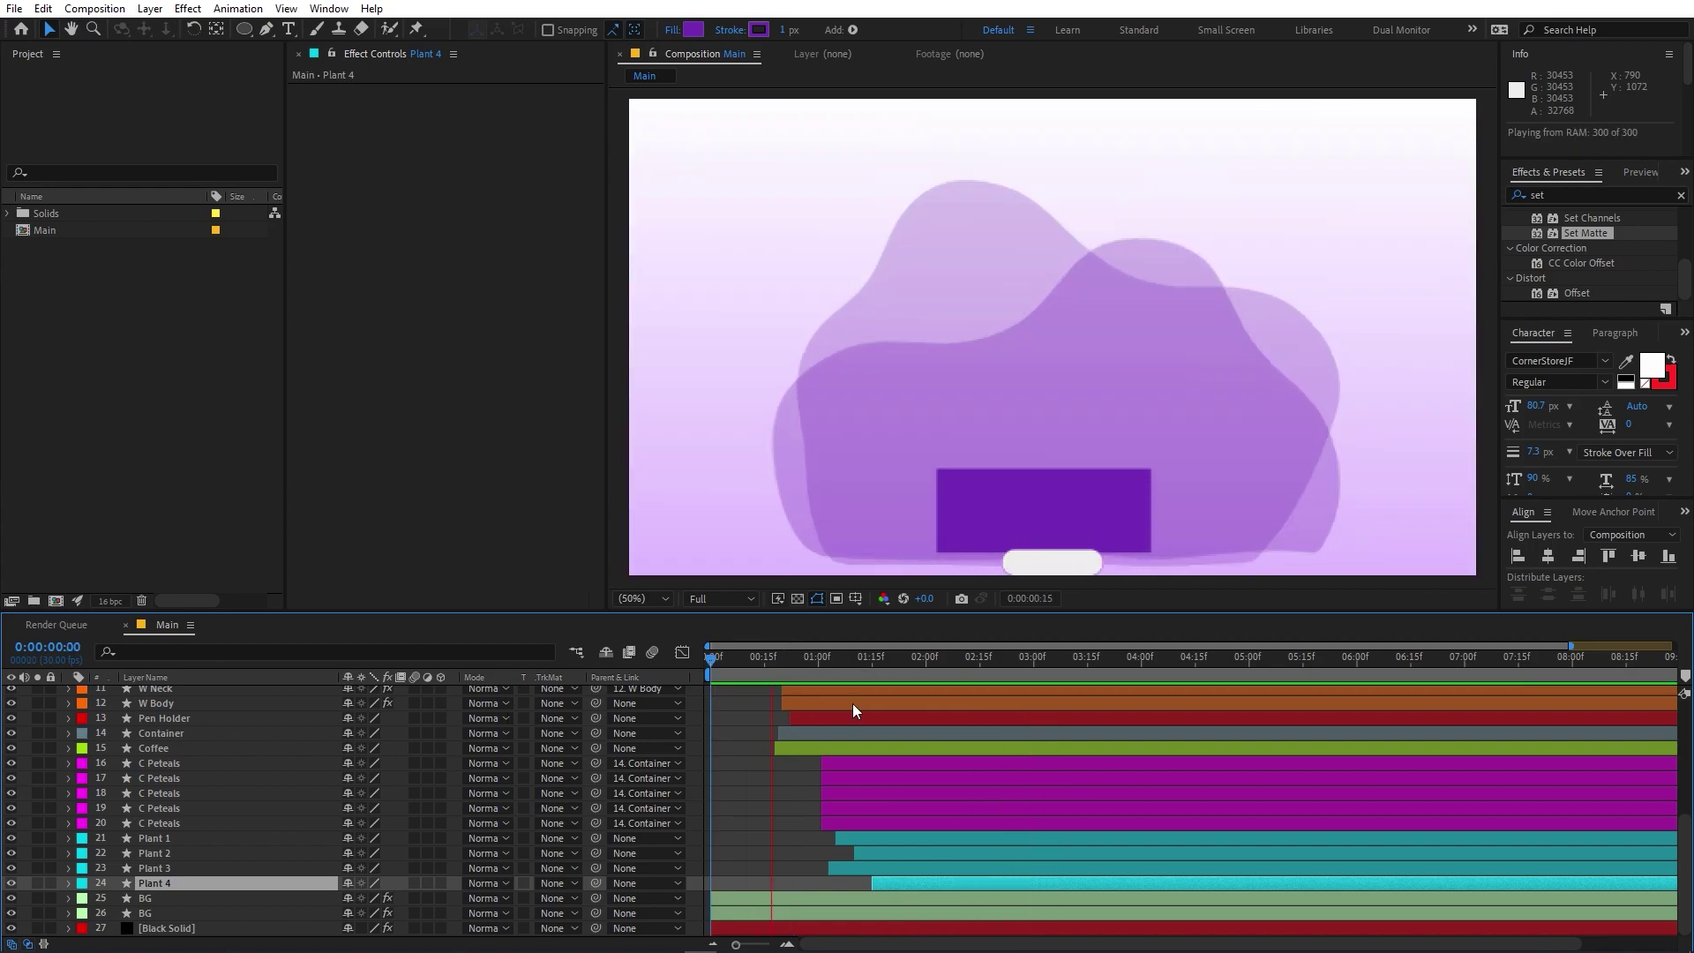
pyautogui.press('space')
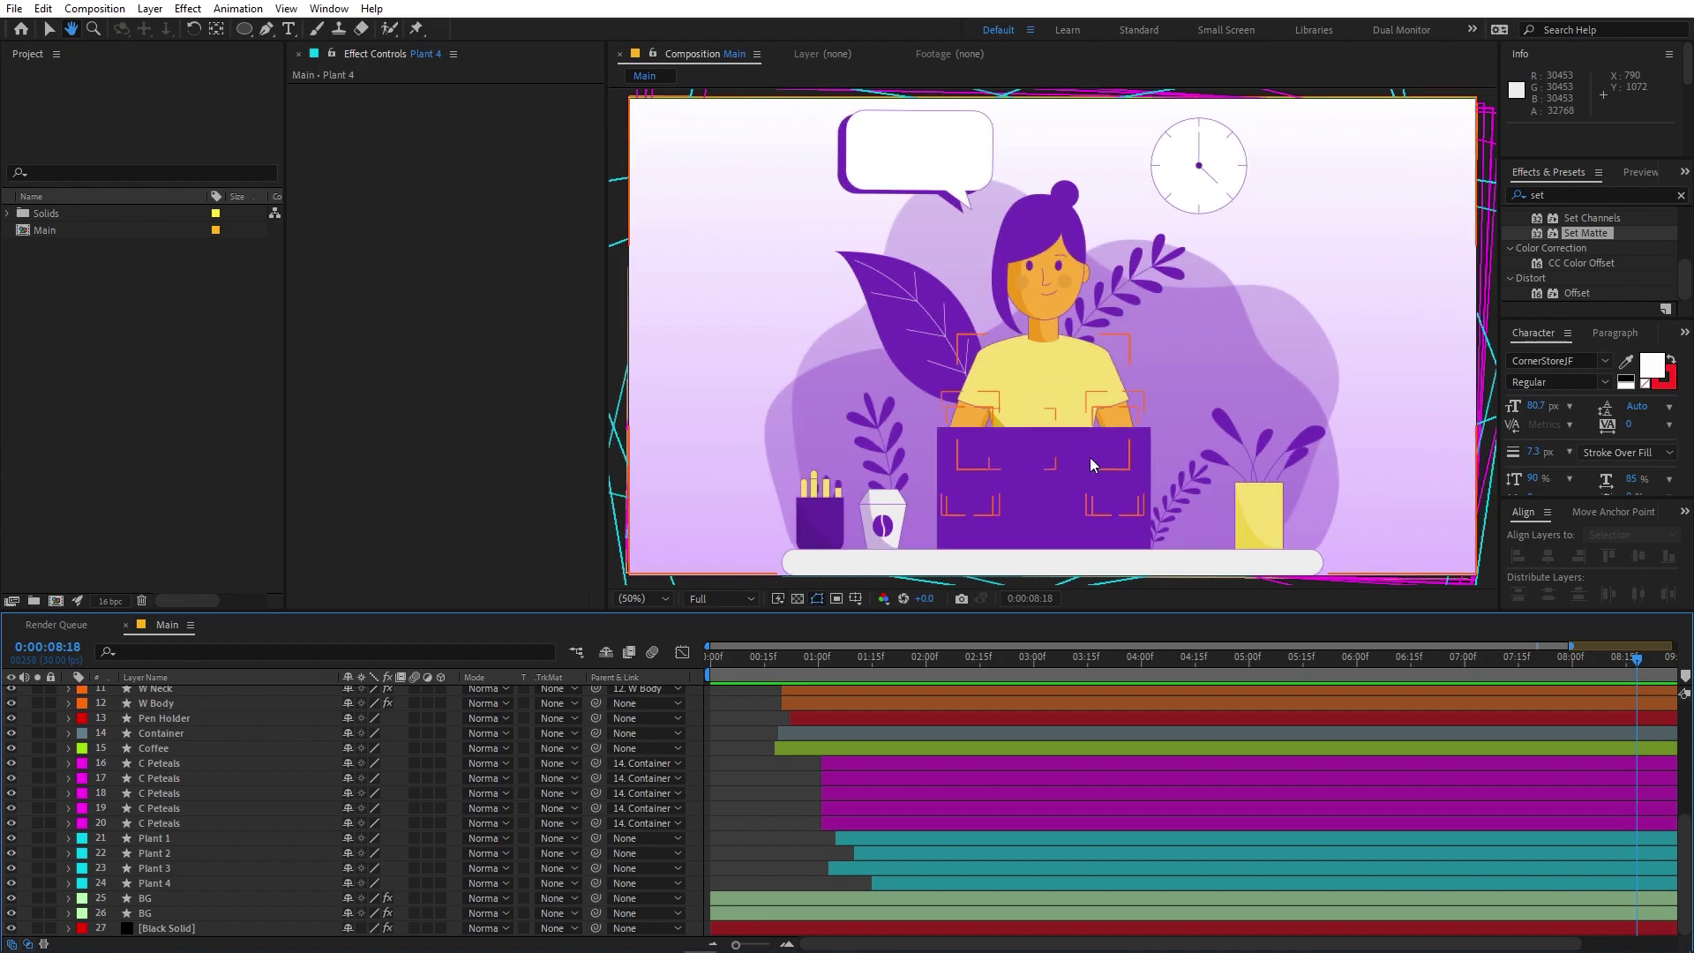
# Keyframe the W Body layer's rotation at 0° at 0:00:01:05
pyautogui.click(159, 709)
pyautogui.click(838, 668)
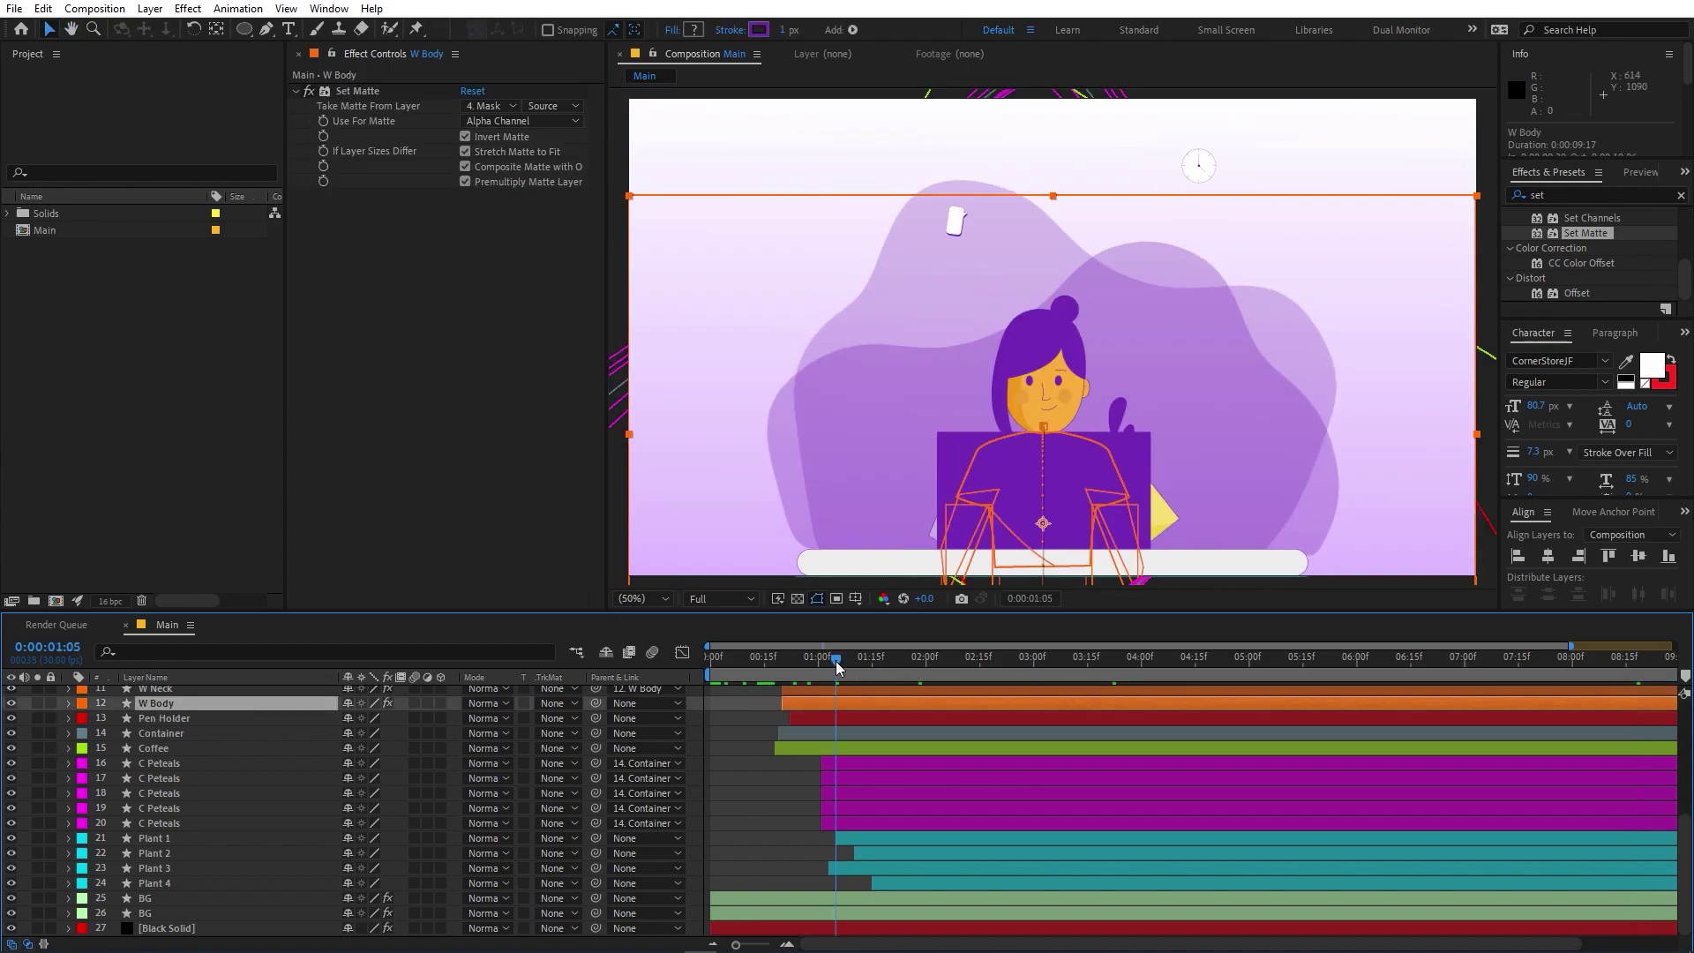
pyautogui.press('r')
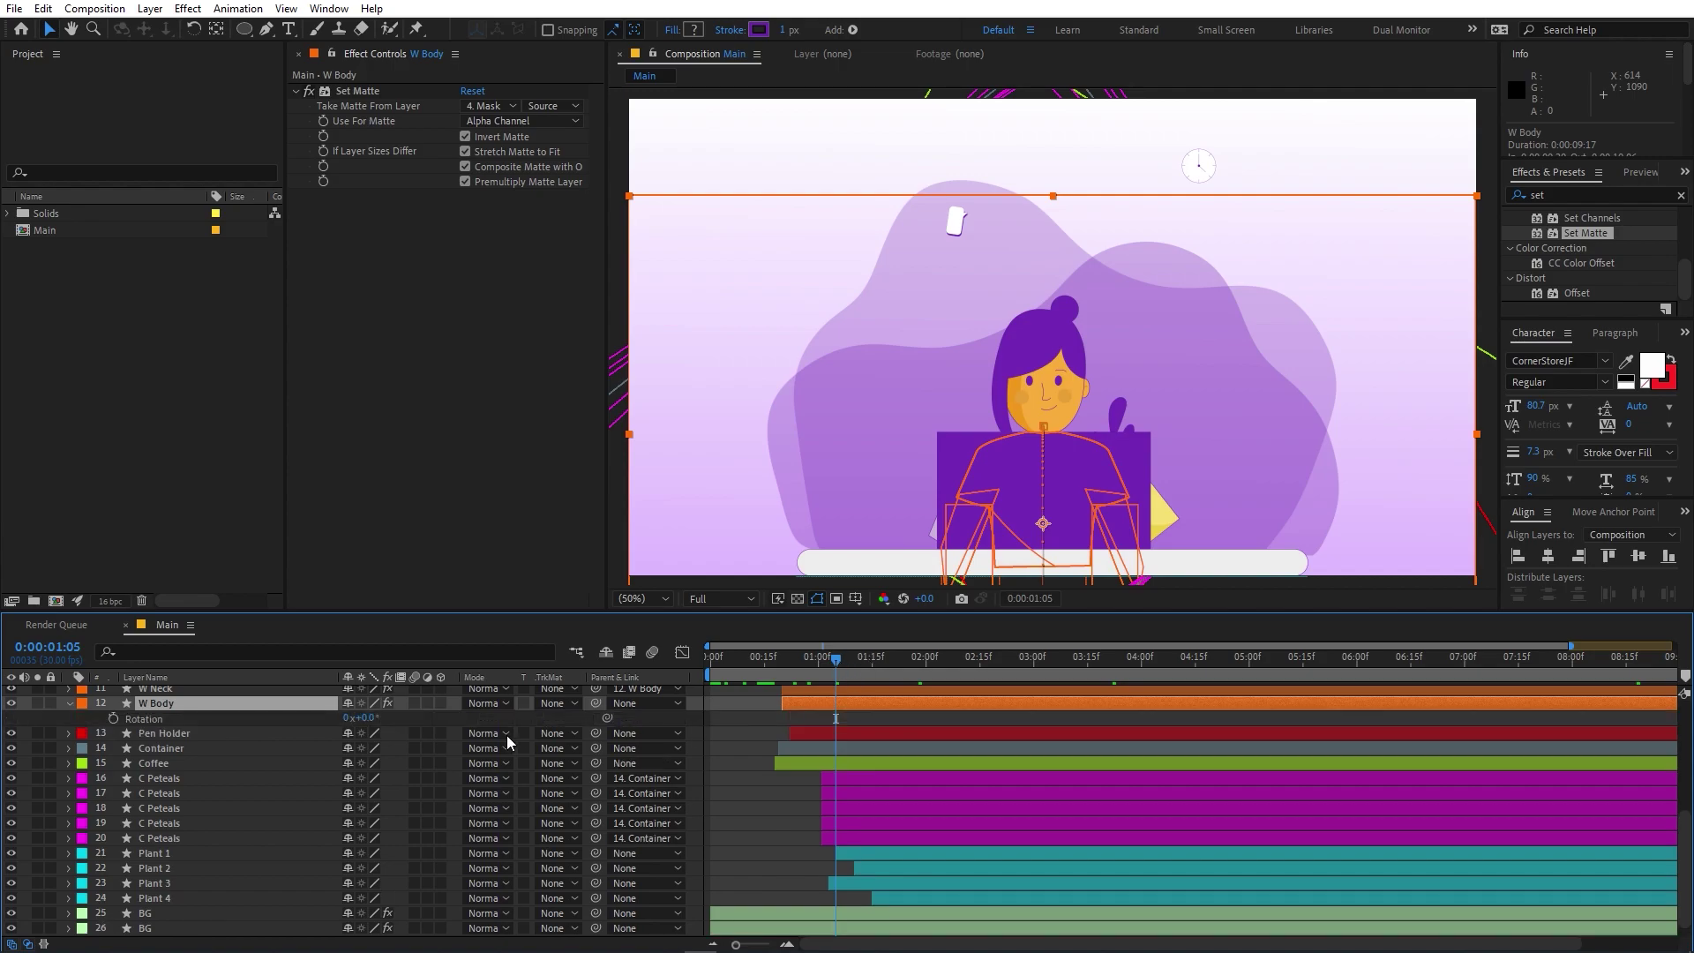
pyautogui.click(113, 718)
# Keyframe W Body's rotation at 5° at 0:00:03:26
pyautogui.moveTo(843, 667); pyautogui.dragTo(1069, 671)
pyautogui.click(1126, 678)
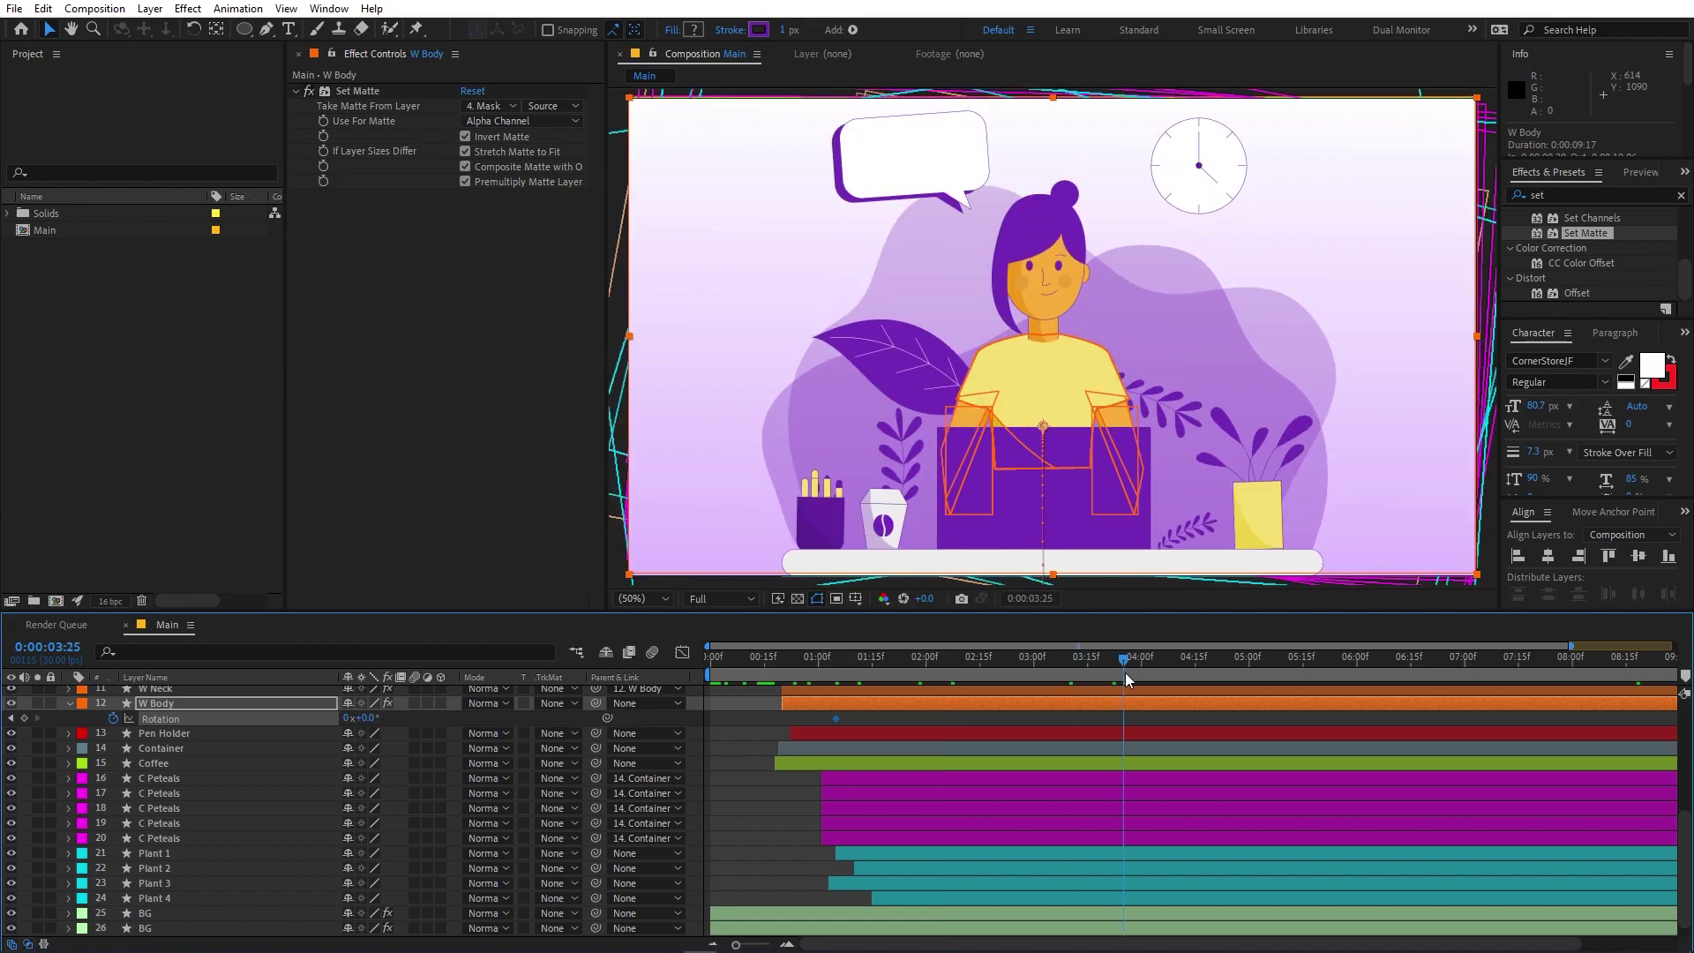
pyautogui.moveTo(367, 719); pyautogui.dragTo(371, 717)
pyautogui.click(371, 717)
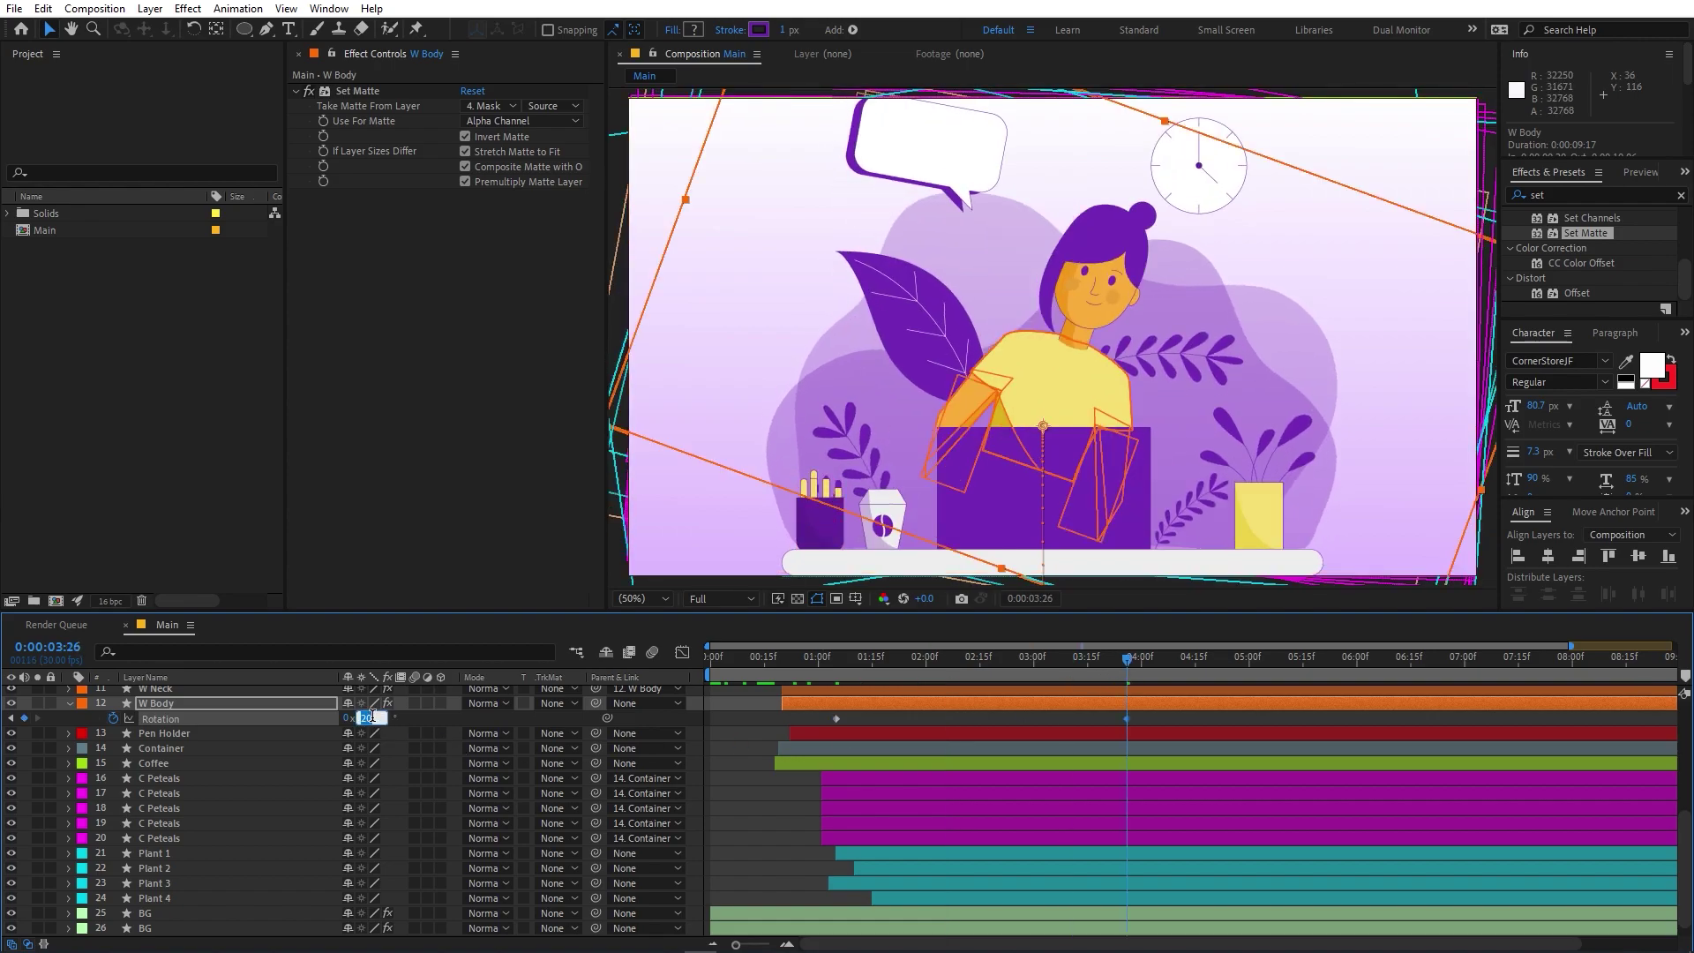
pyautogui.write('5')
pyautogui.press('Return')
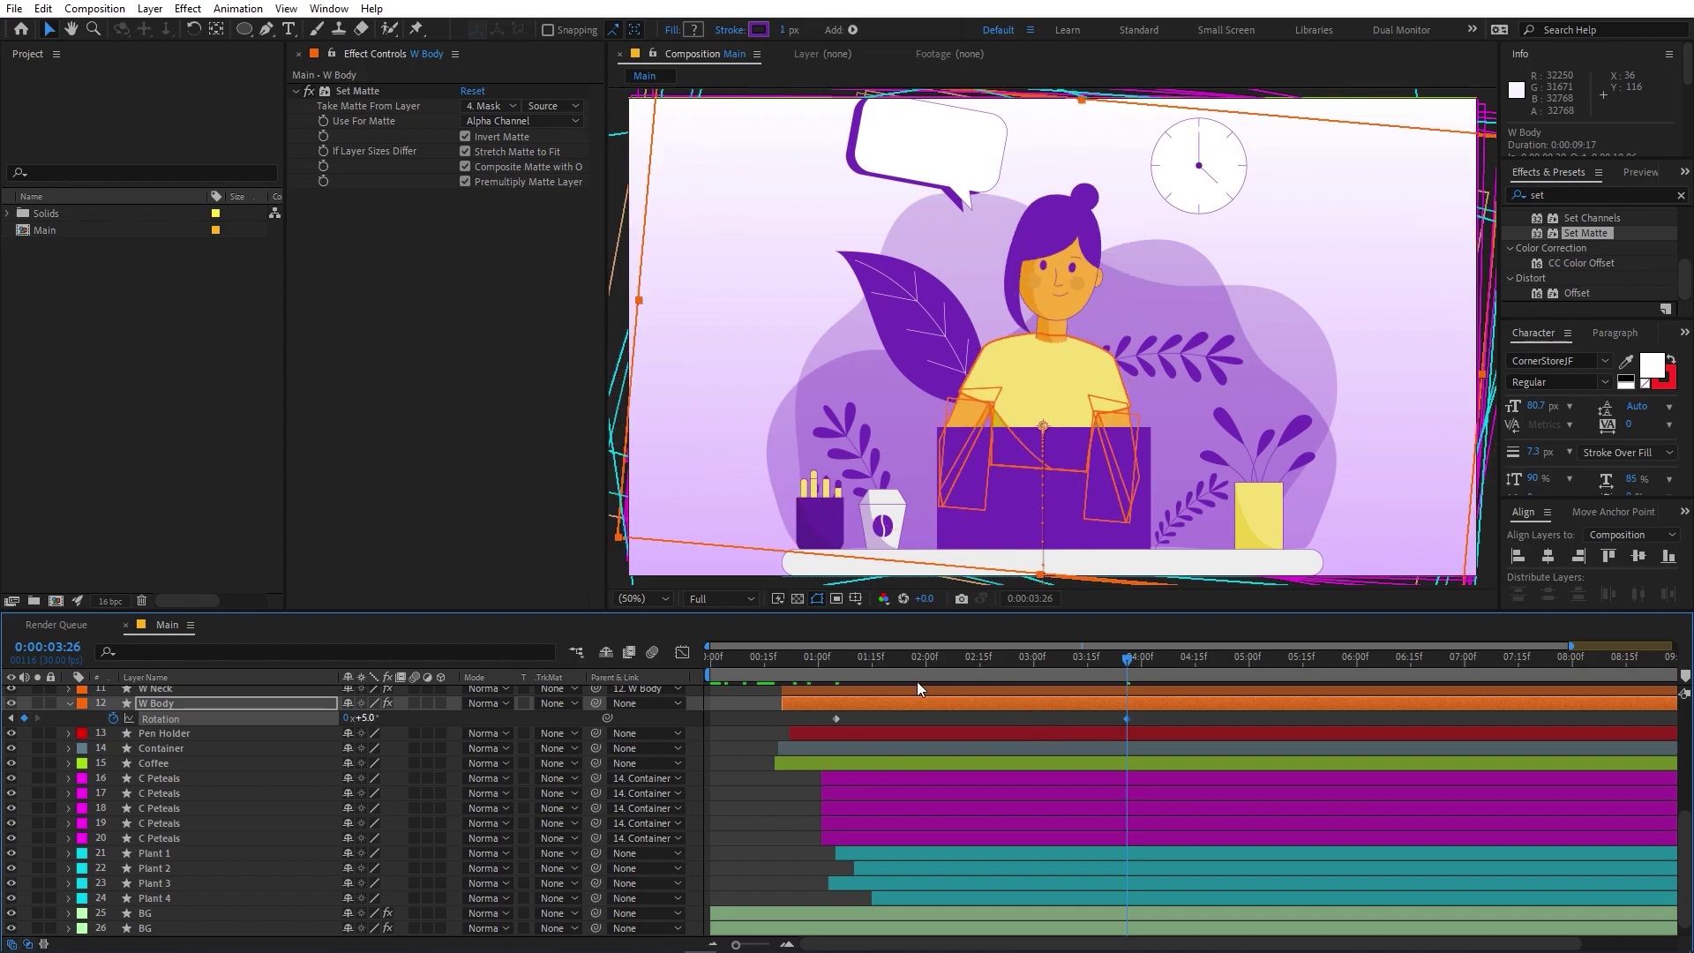
# Keyframe W Body's rotation at -5° at 0:00:07:10
pyautogui.click(1501, 674)
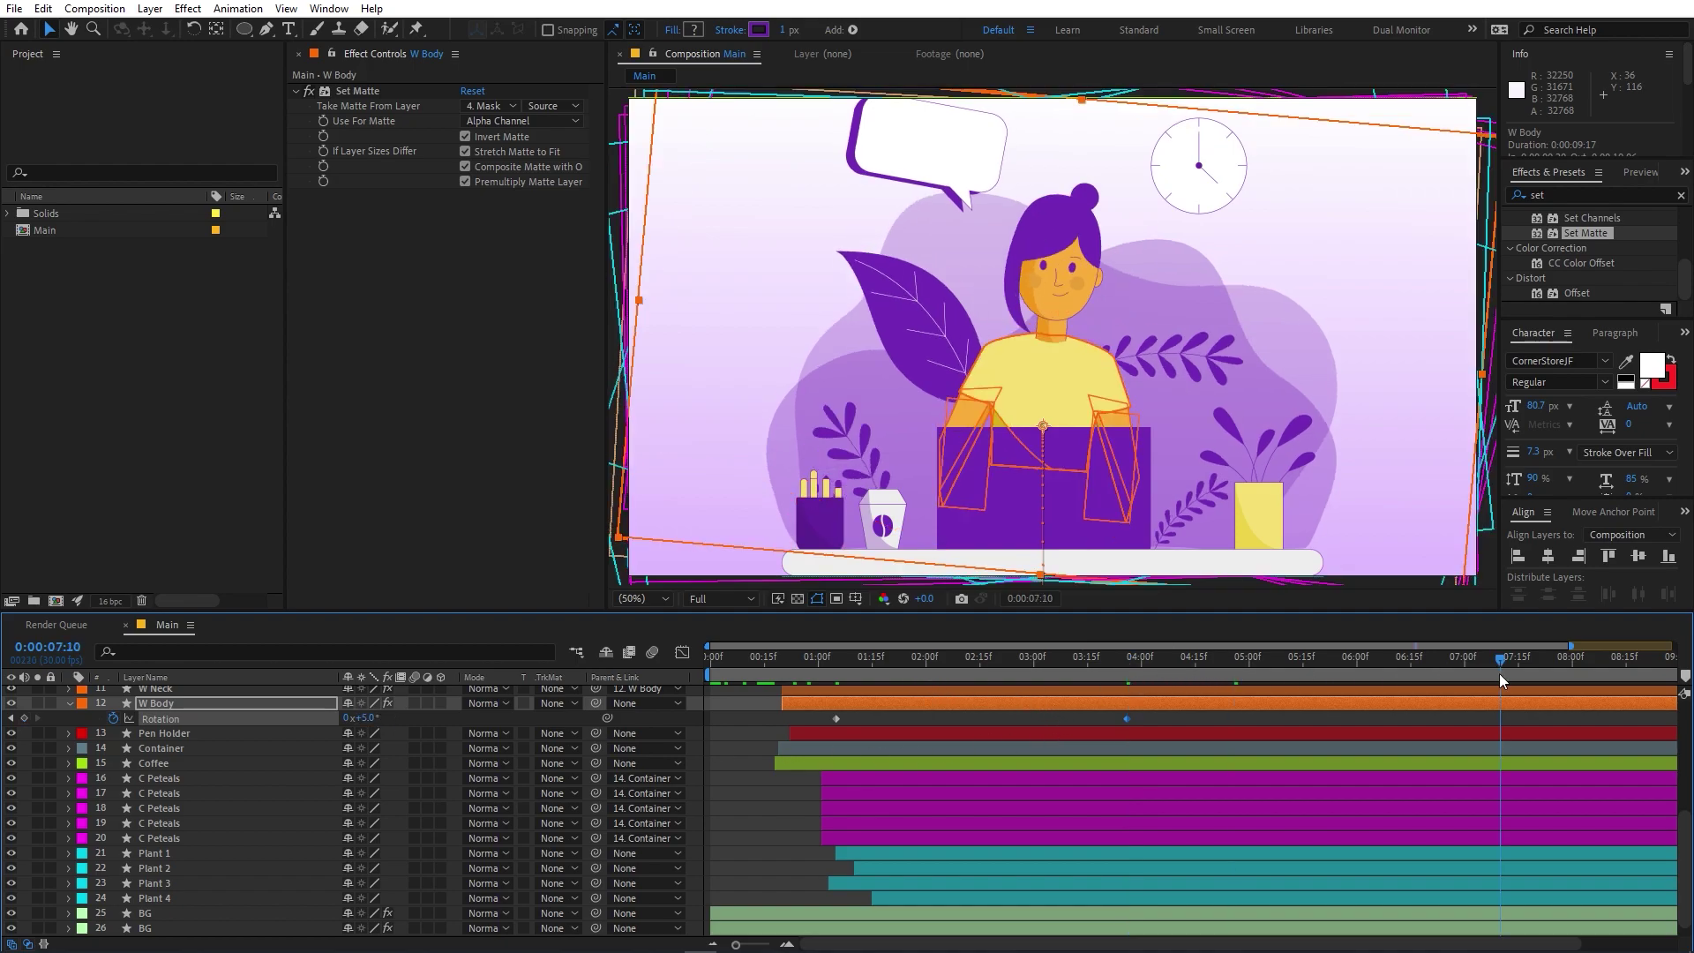
pyautogui.click(369, 718)
pyautogui.write('-5')
pyautogui.press('Return')
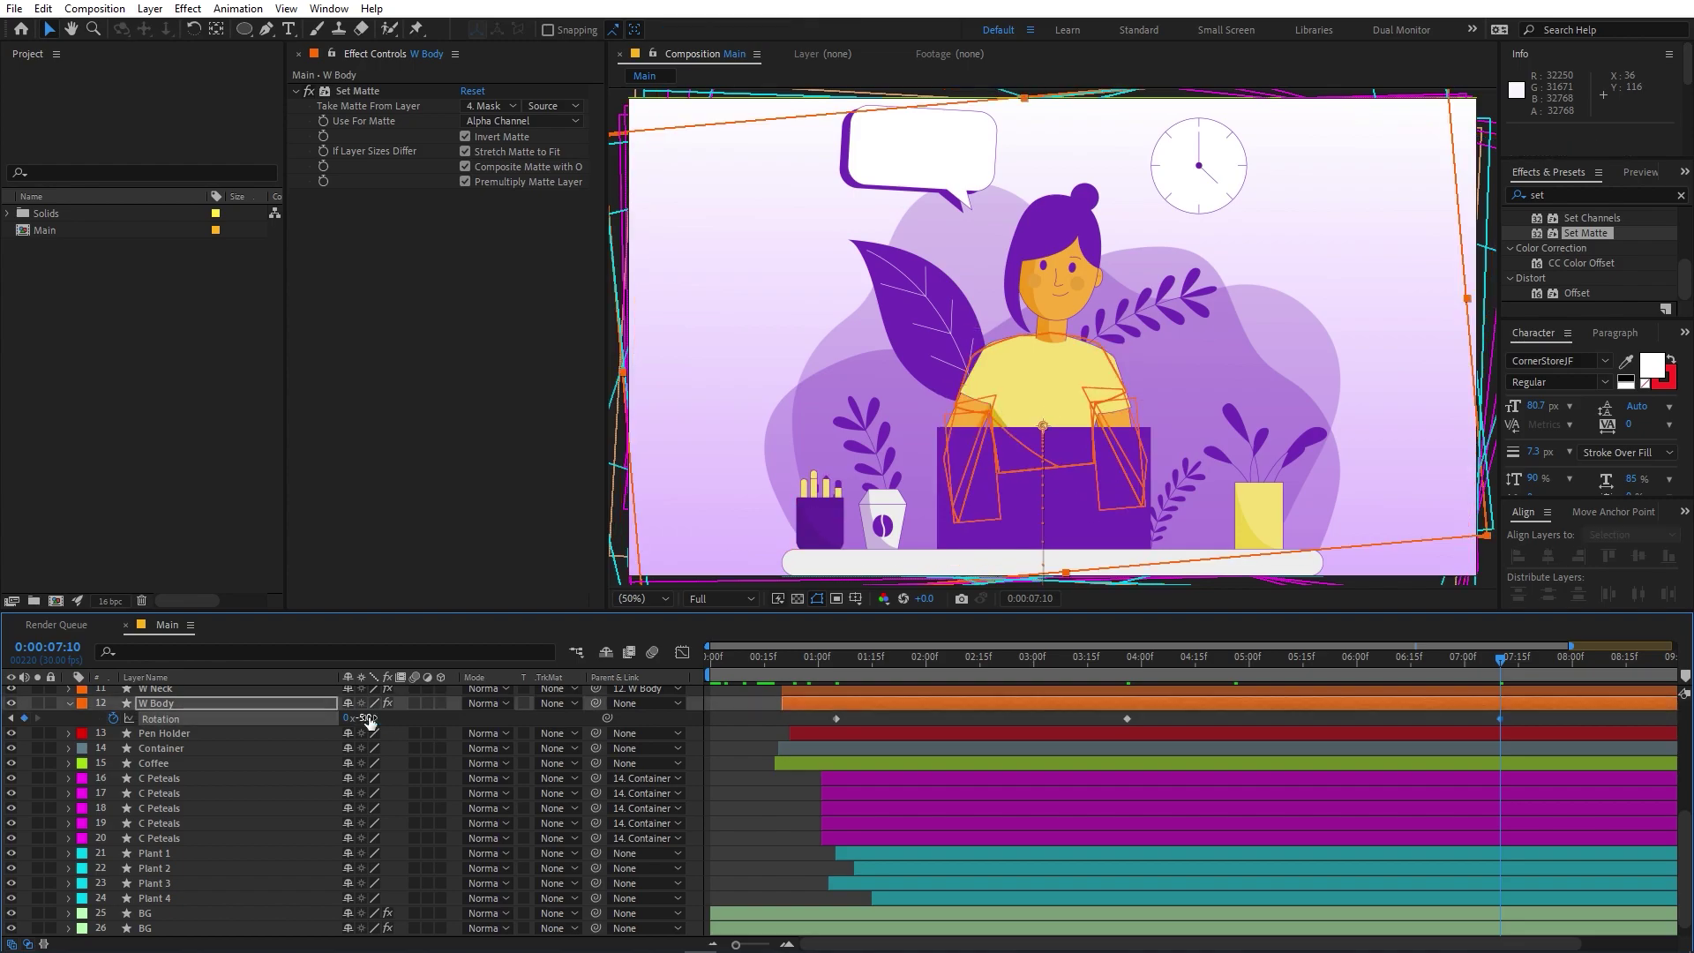
# Ease W Body's three rotation keyframes and stretch them so the last two fall at 0:00:04:19 and 0:00:09:03, and preview
pyautogui.press('-')
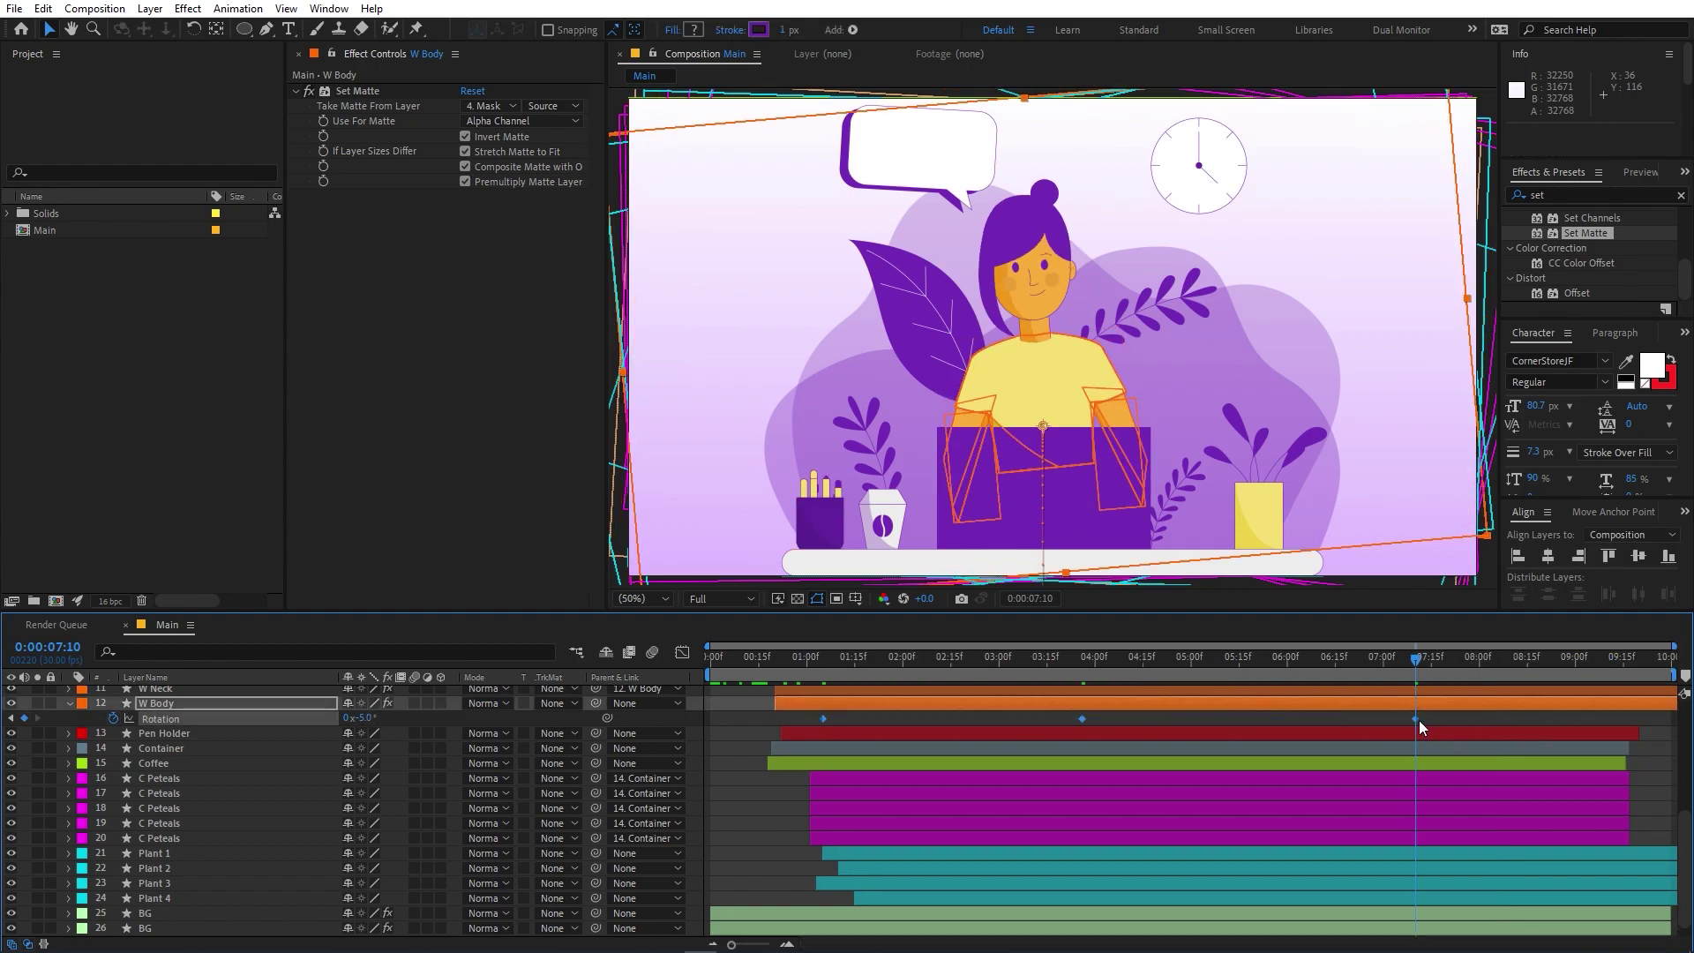
pyautogui.moveTo(1528, 727); pyautogui.dragTo(708, 699)
pyautogui.moveTo(808, 669); pyautogui.dragTo(793, 669)
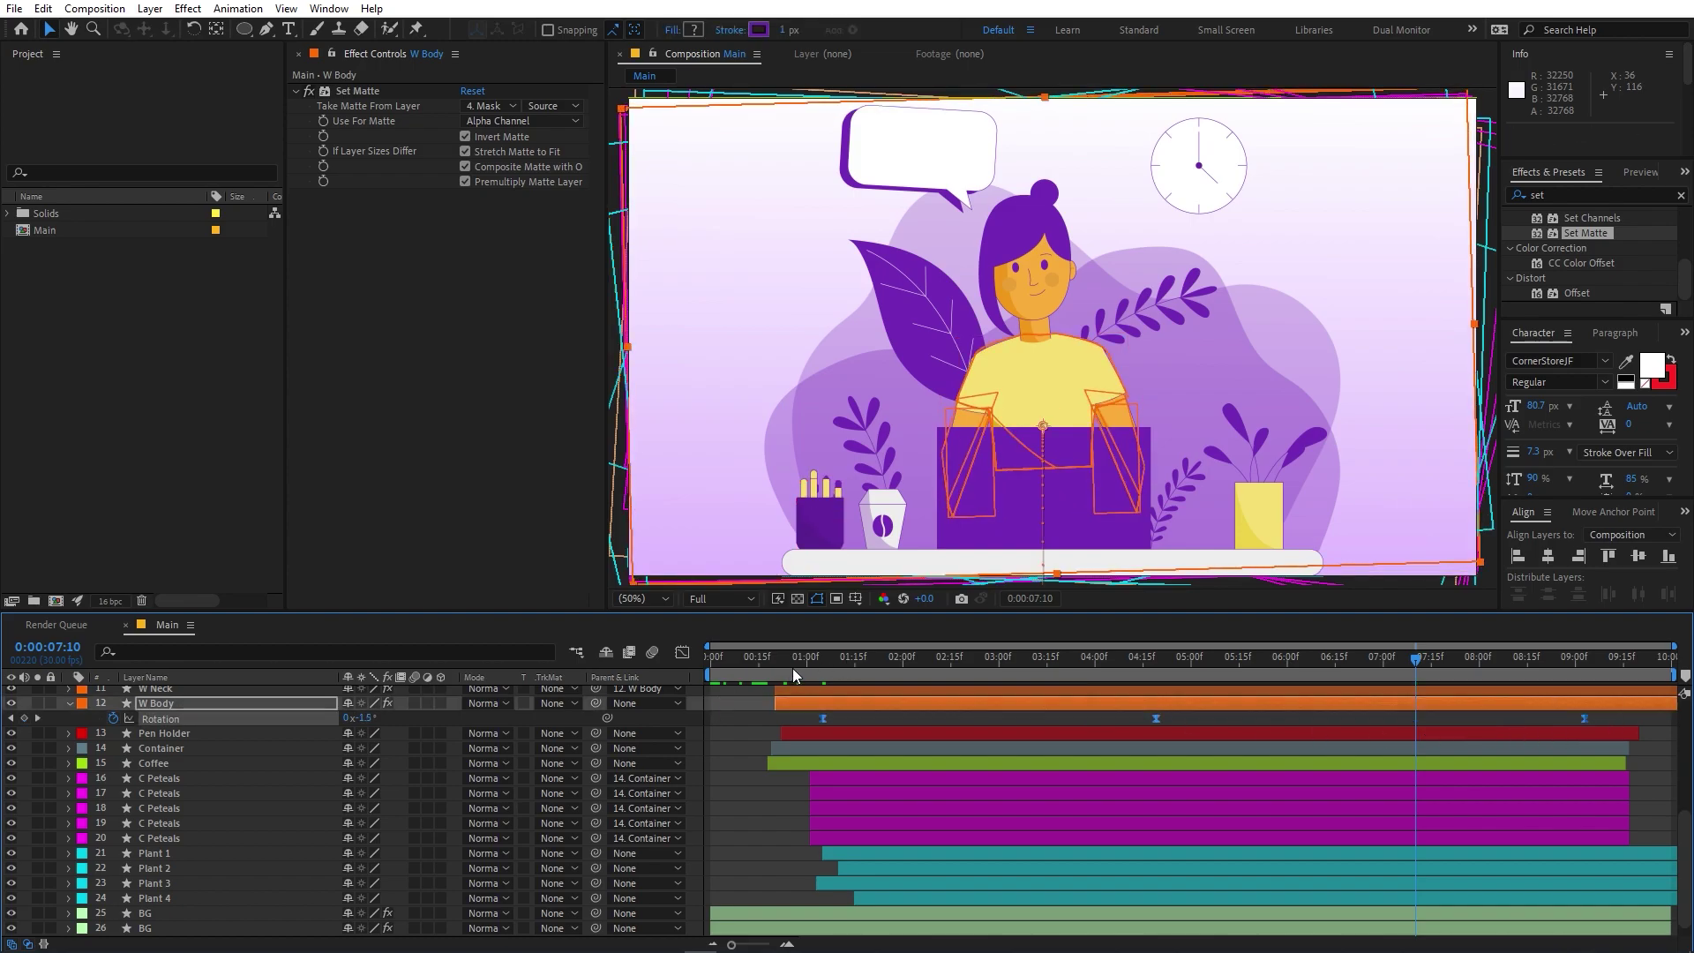
pyautogui.press('space')
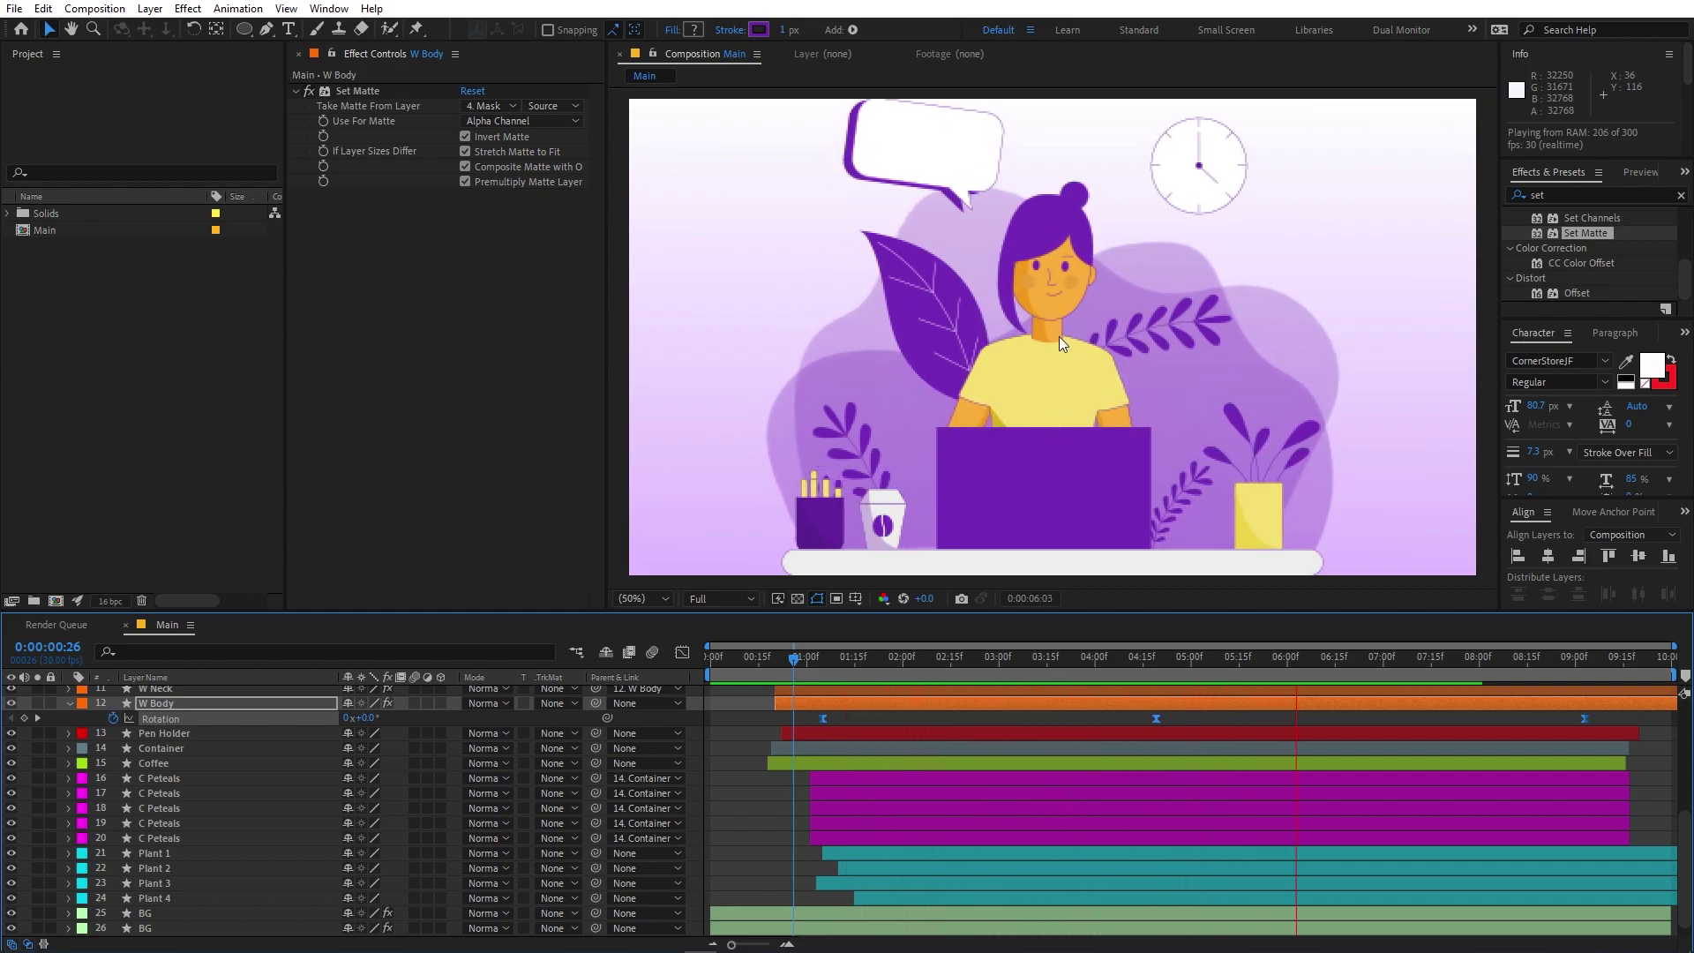
# Reduce W Body's rotation at the 0:00:04:19 keyframe to 3°
pyautogui.click(1195, 722)
pyautogui.click(1185, 666)
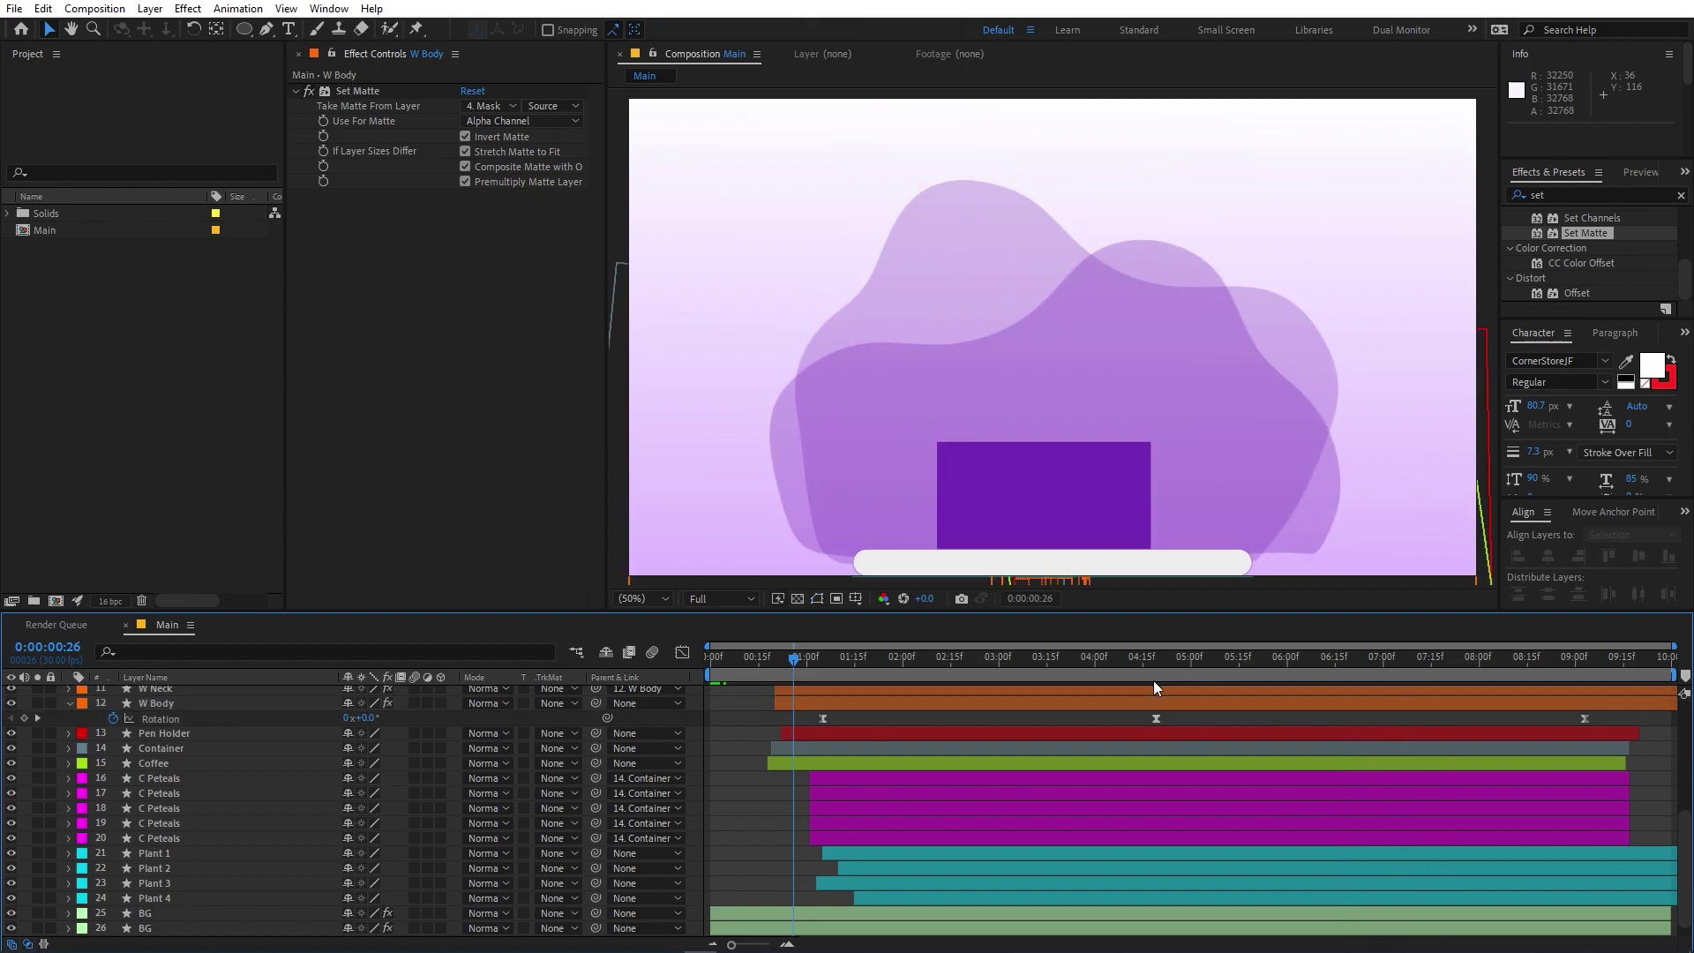
pyautogui.click(1157, 659)
pyautogui.click(374, 718)
pyautogui.press('Return')
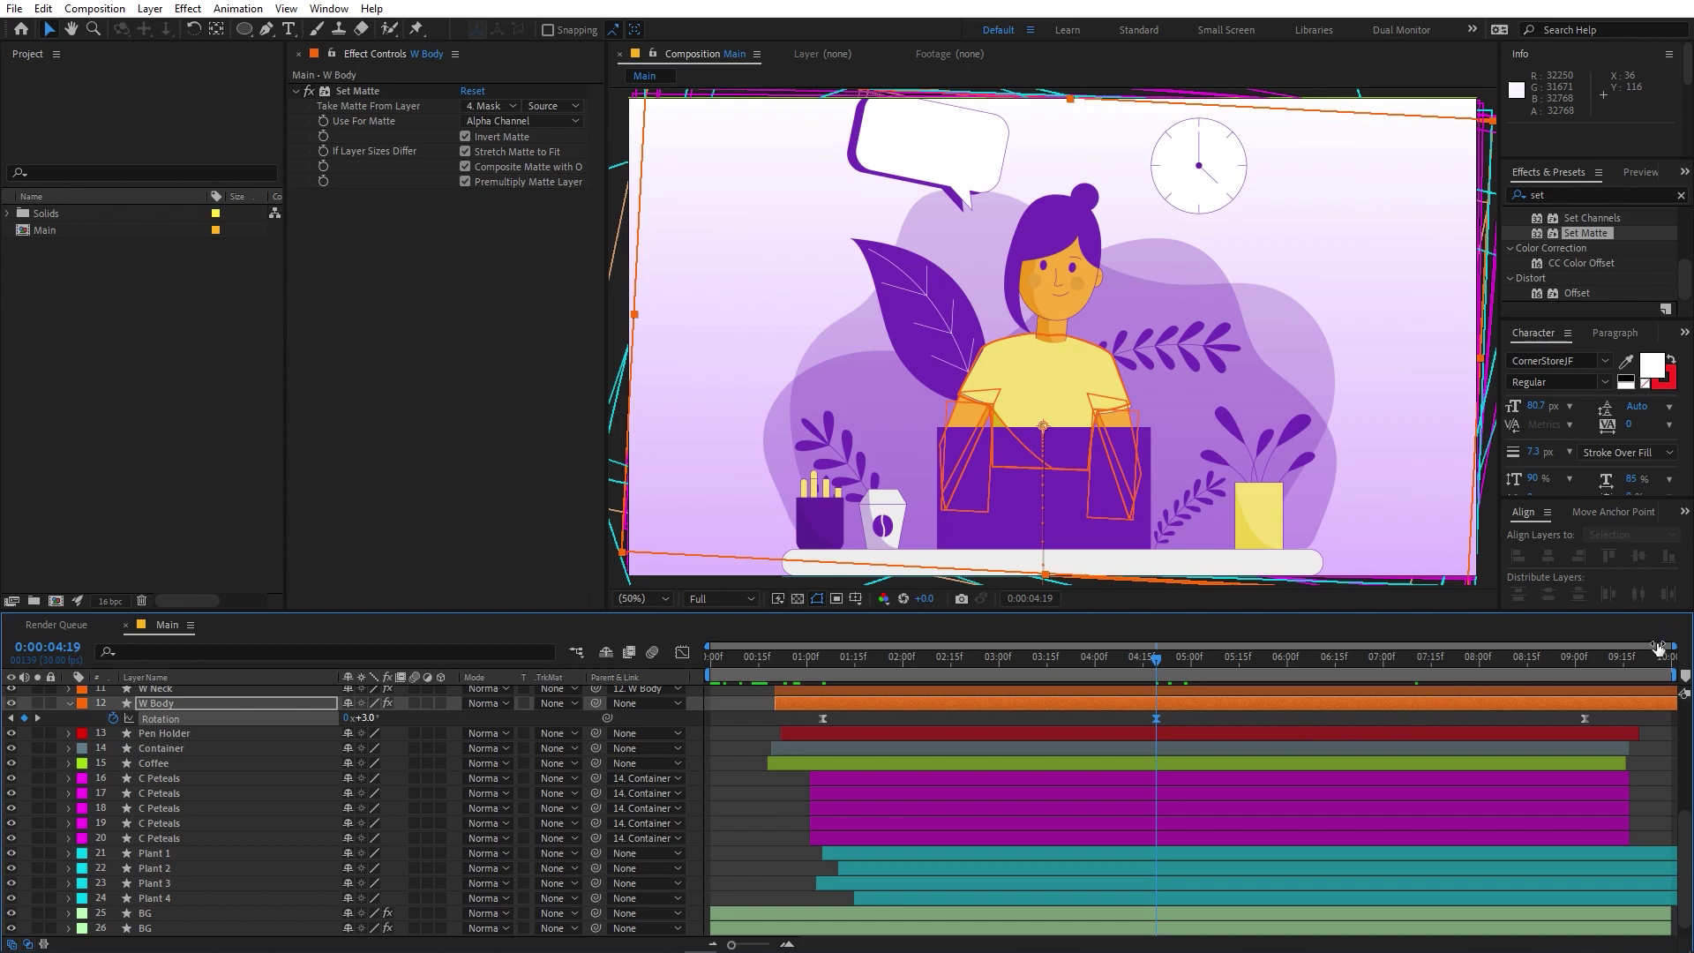
# Set W Body's rotation at the last keyframe, 0:00:09:03, to 3°
pyautogui.moveTo(1578, 658); pyautogui.dragTo(1586, 664)
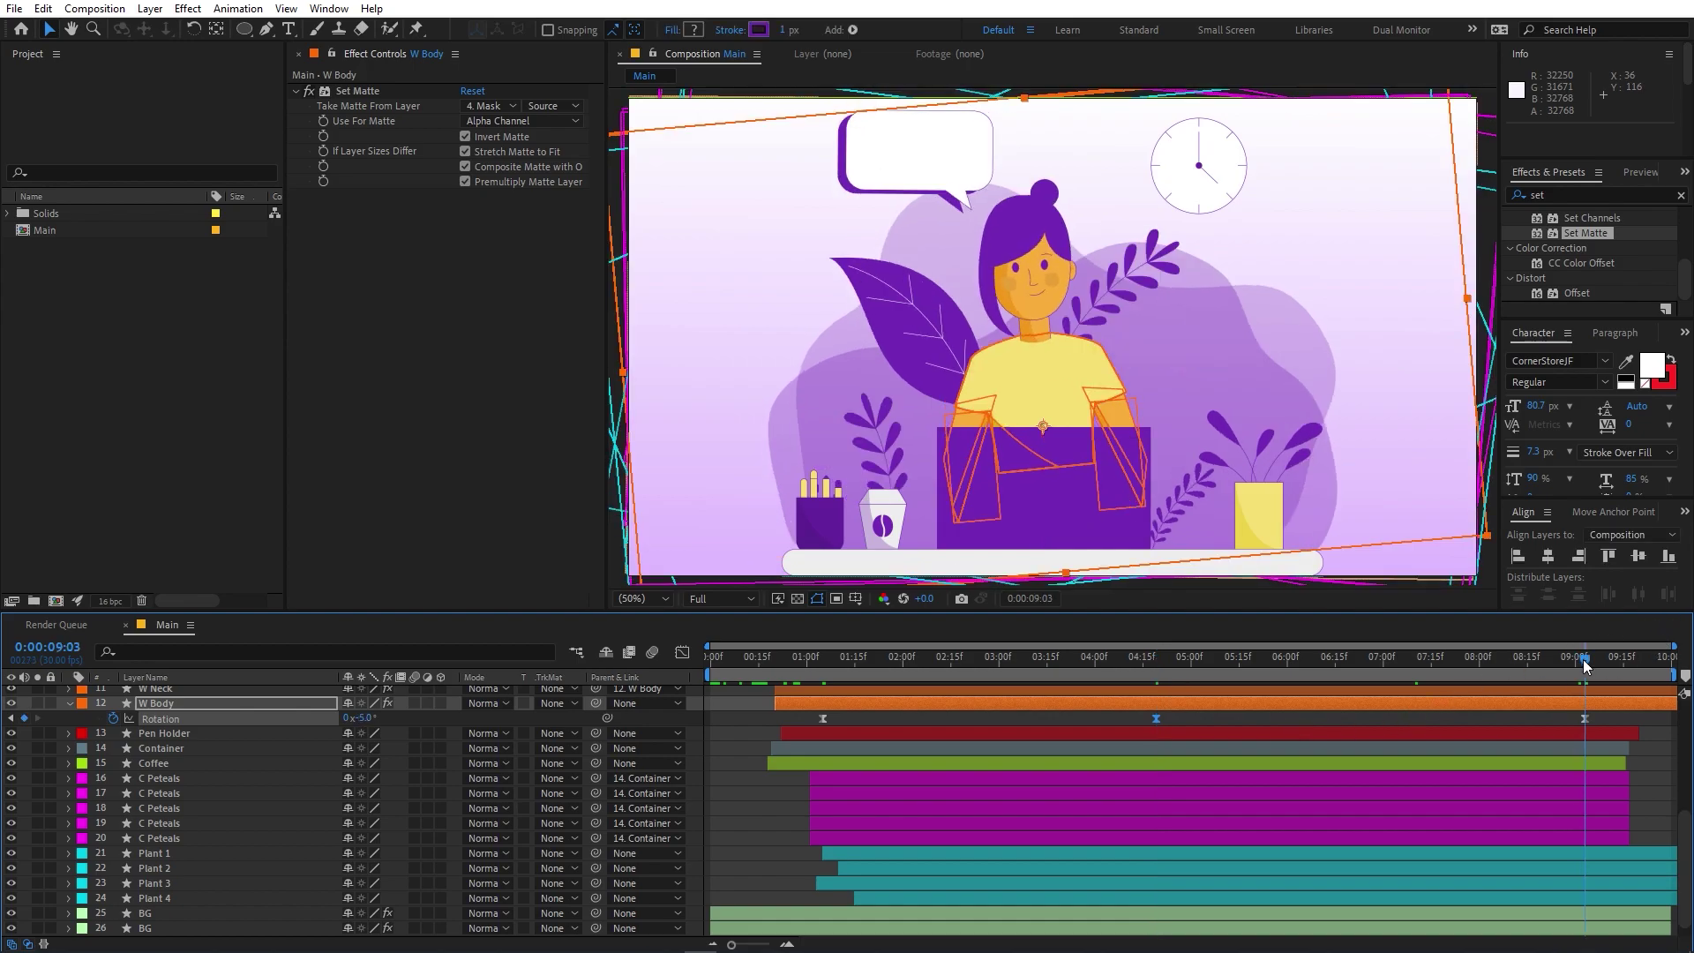
pyautogui.click(370, 718)
pyautogui.write('3')
pyautogui.press('Return')
# Filter the Eye R and Eye L properties by "size" and start keyframing both ellipse sizes
pyautogui.scroll(3, 242, 923)
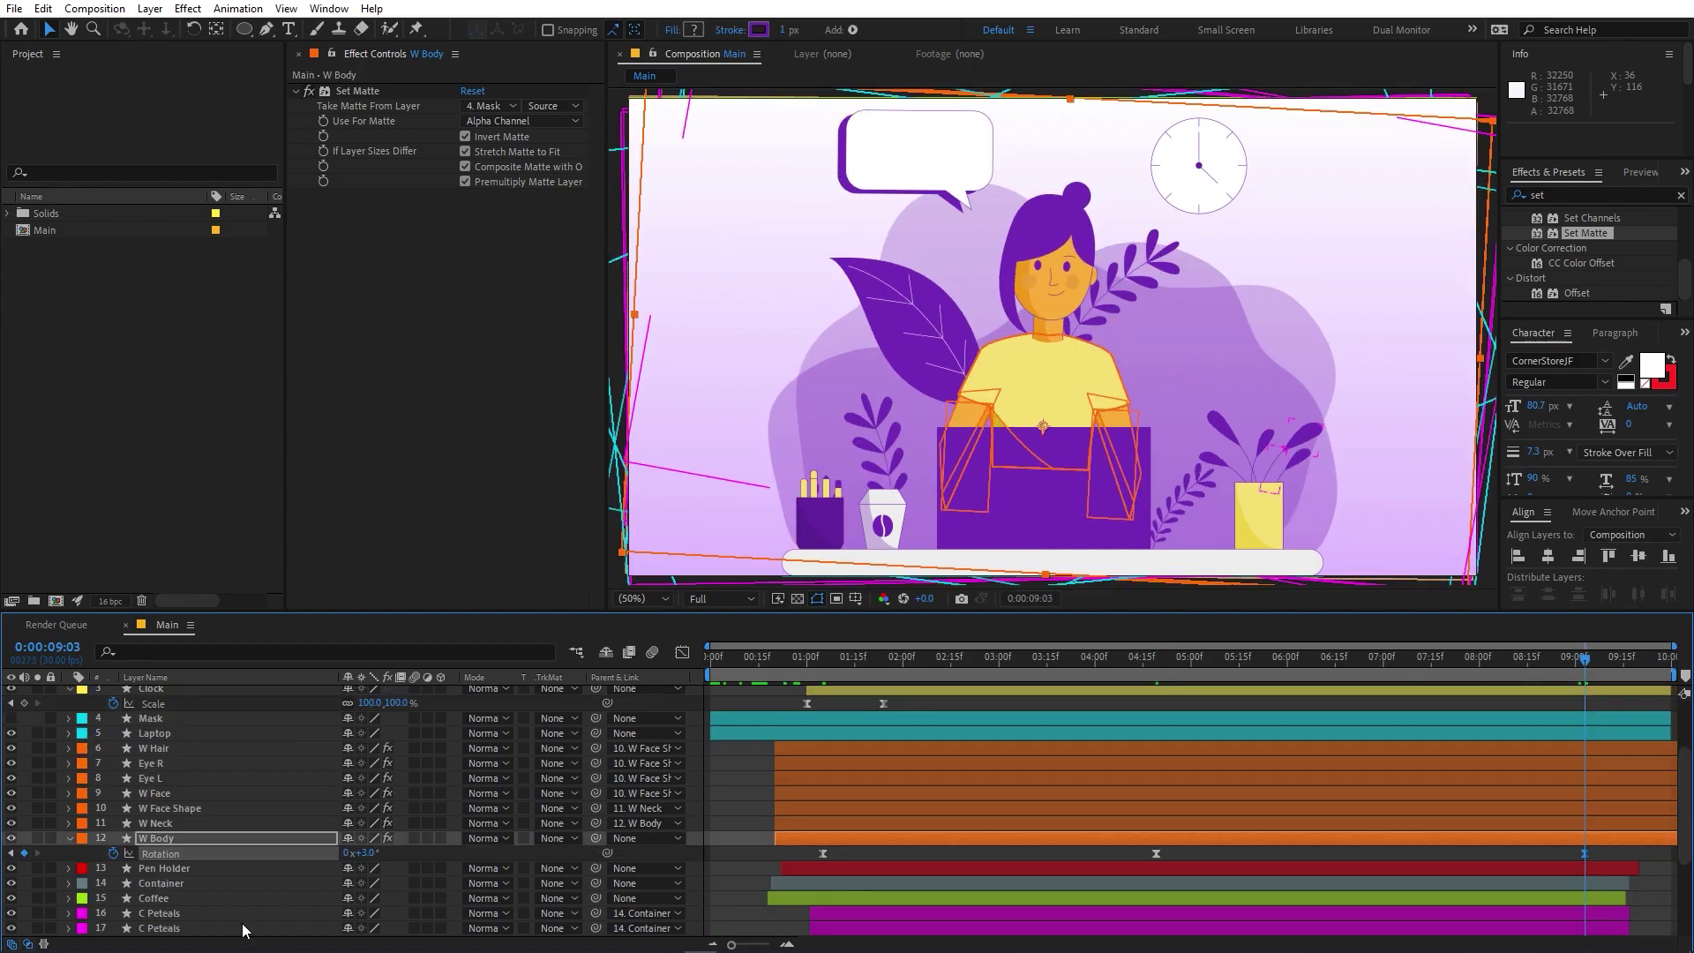
pyautogui.click(161, 764)
pyautogui.keyDown('shift'); pyautogui.click(148, 779); pyautogui.keyUp('shift')
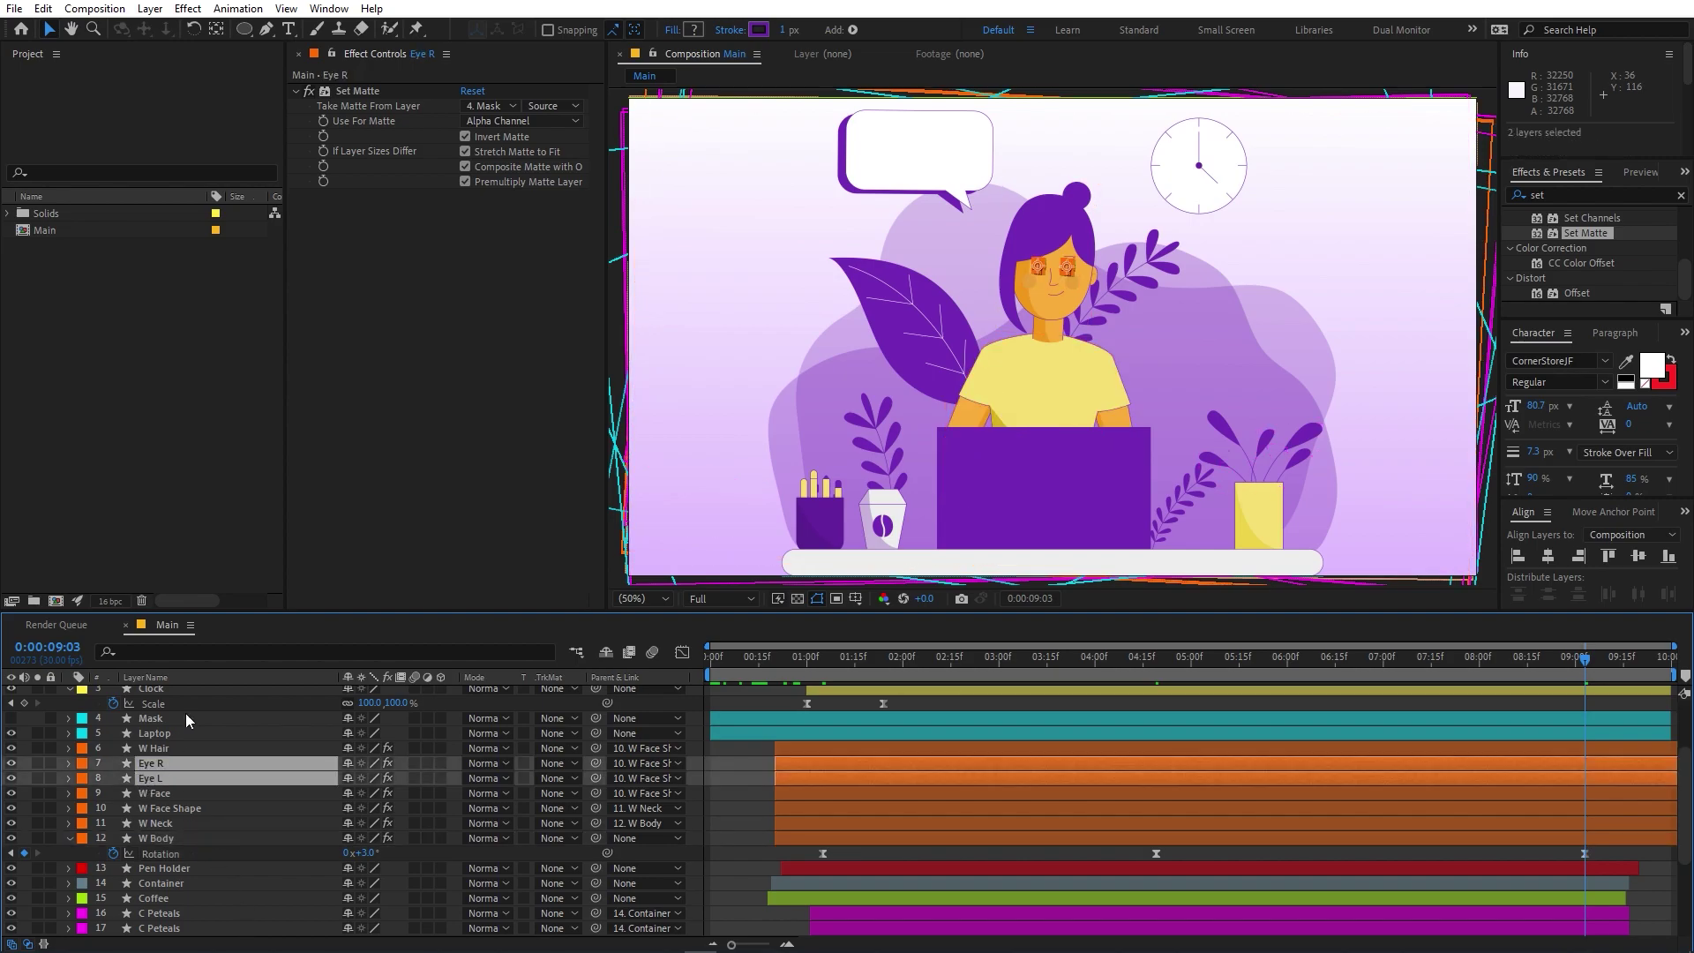
pyautogui.click(191, 653)
pyautogui.write('s')
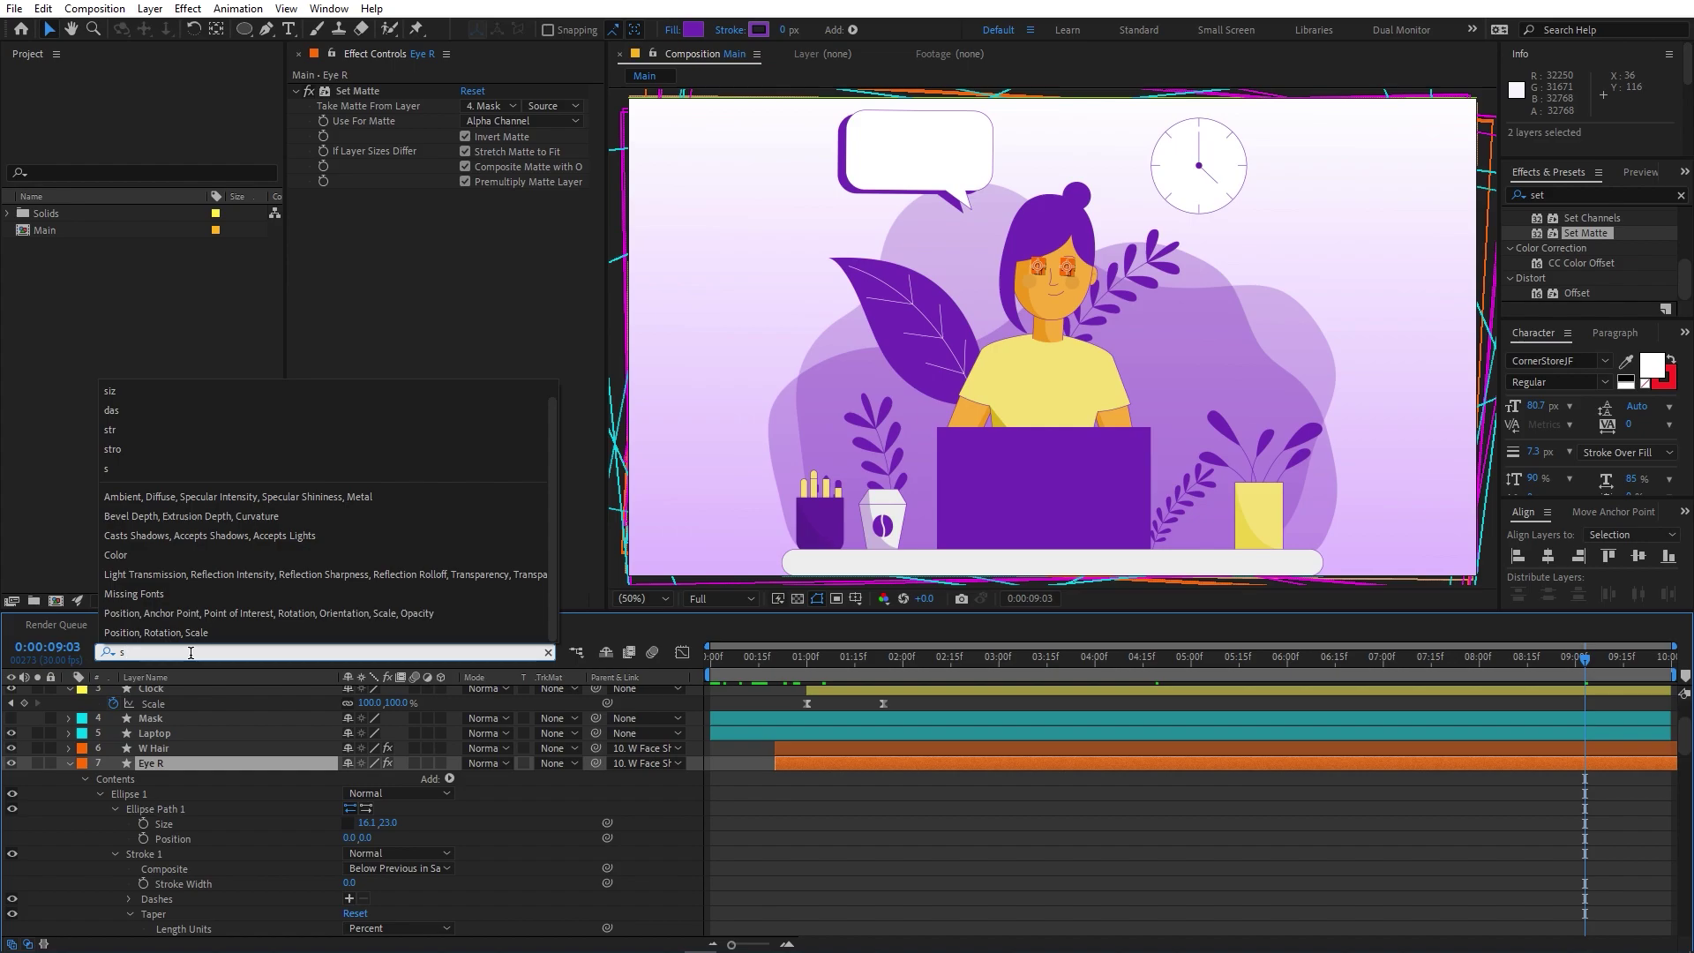
pyautogui.write('ize')
pyautogui.click(143, 779)
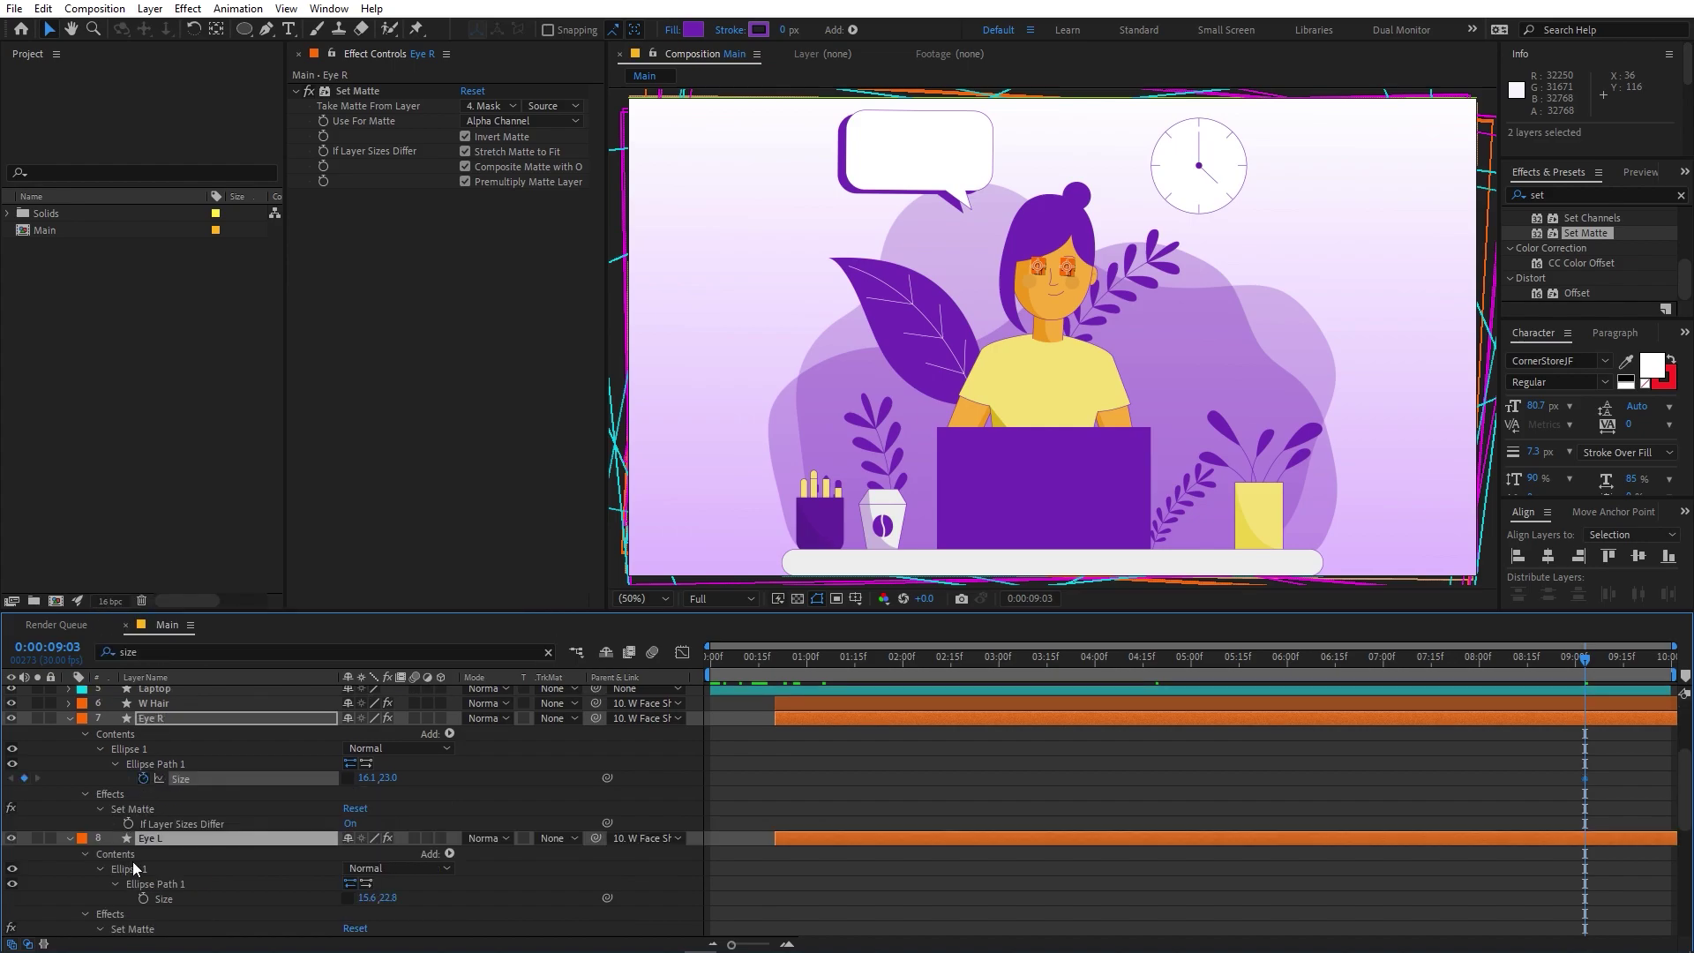
pyautogui.click(142, 899)
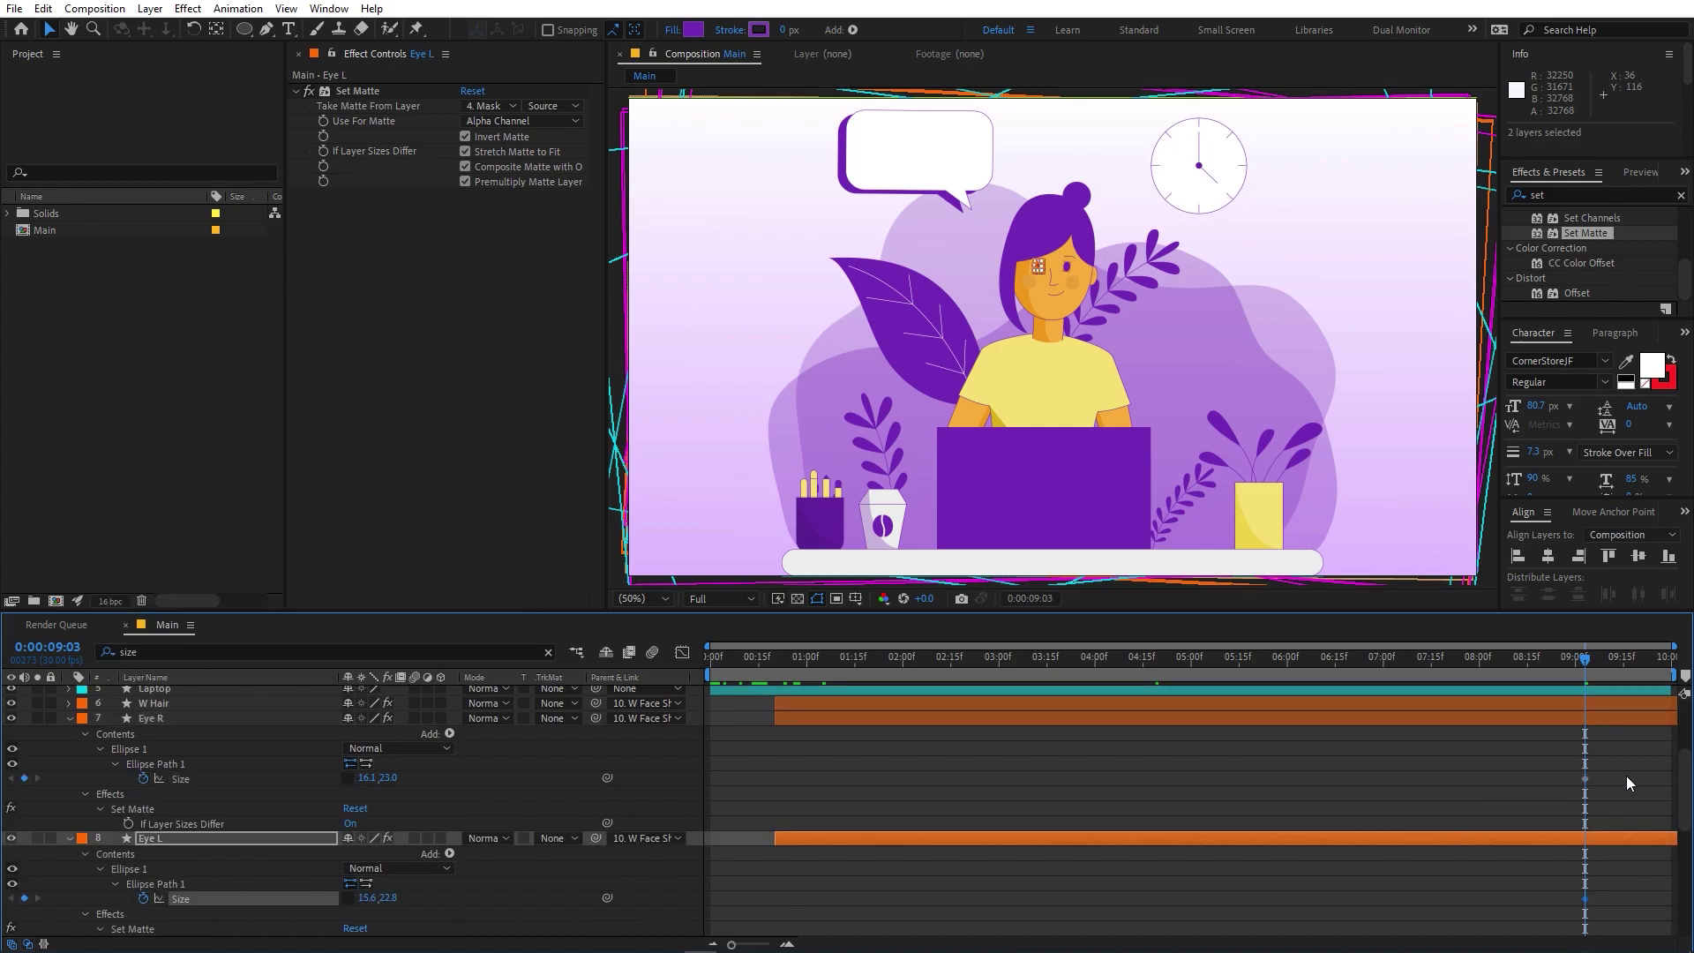
# Move both eyes' Size keyframes back to 0:00:02:07
pyautogui.moveTo(1534, 914); pyautogui.dragTo(1628, 768)
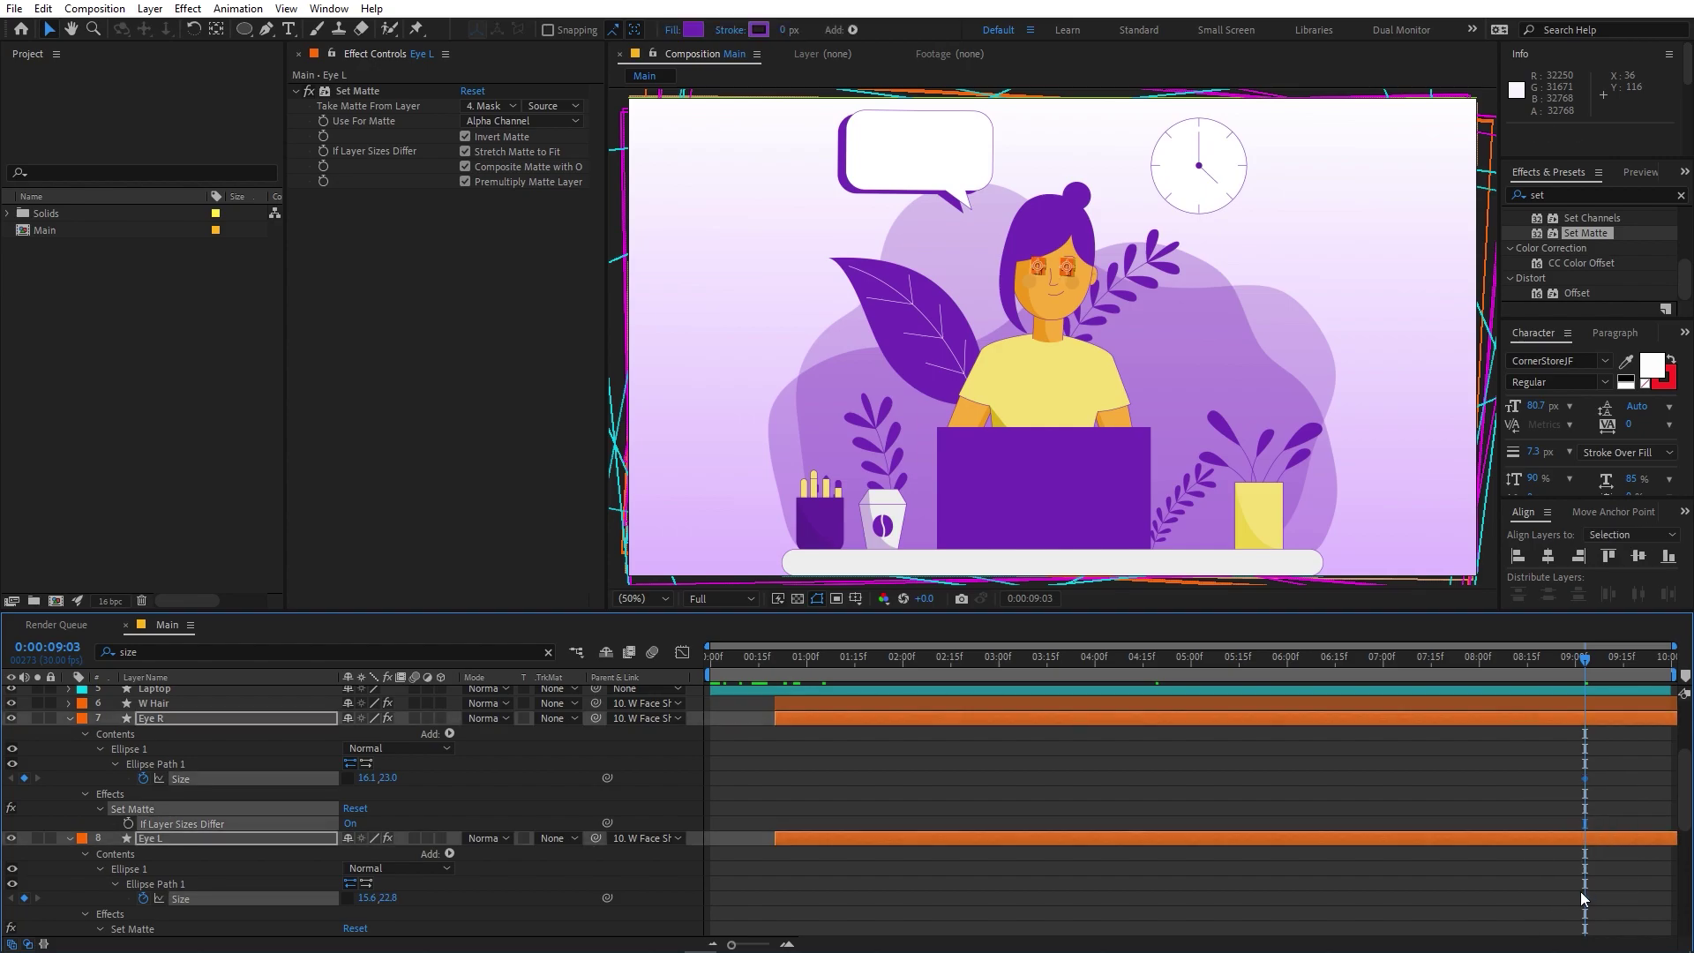
pyautogui.moveTo(1586, 899); pyautogui.dragTo(1319, 899)
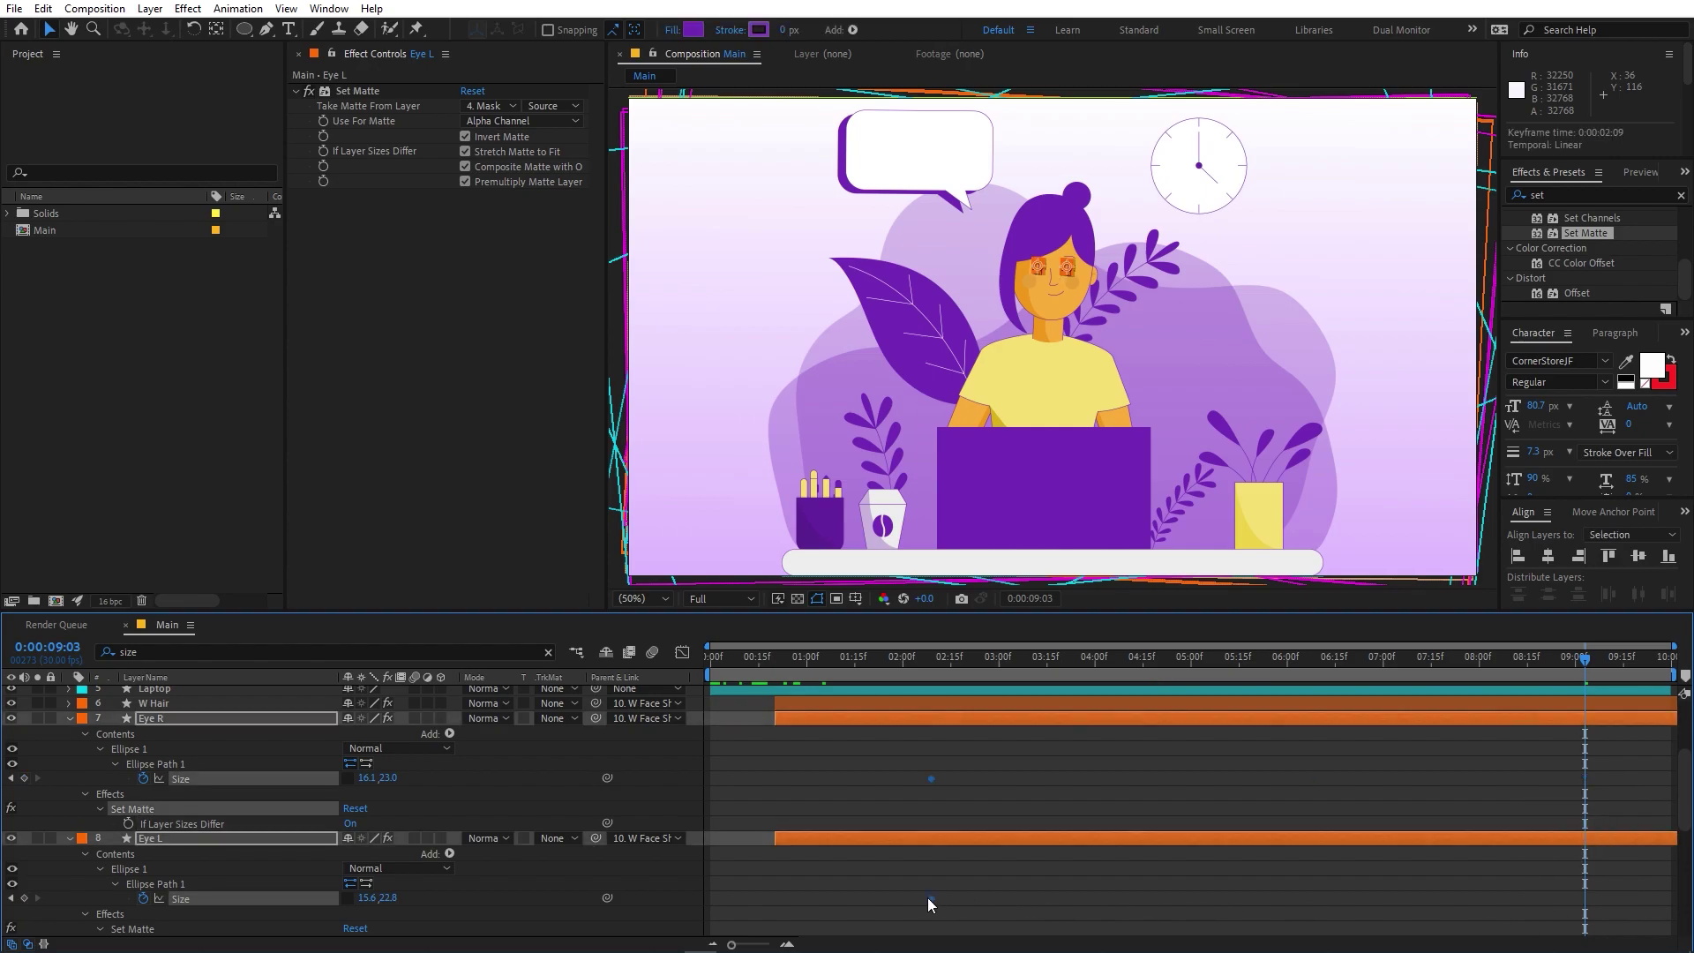
# Close both eyes two frames after the open keyframe by setting their ellipse heights to 0 at 0:00:02:09
pyautogui.click(923, 674)
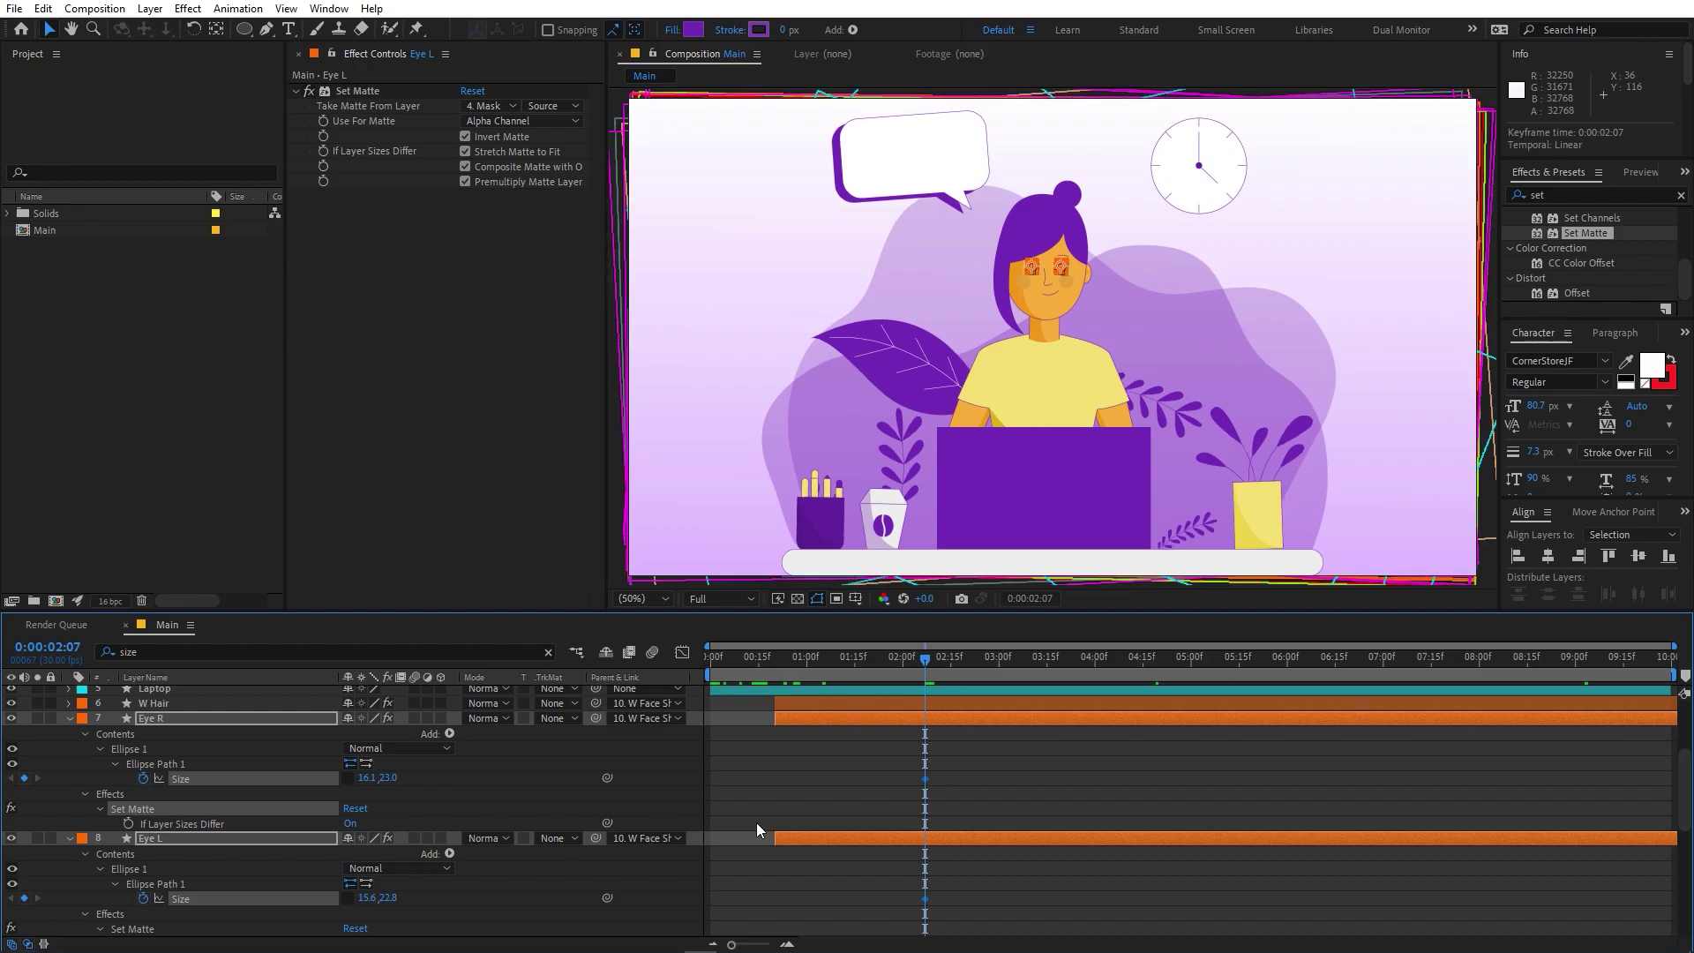
pyautogui.press('pagedown')
pyautogui.press('pagedown')
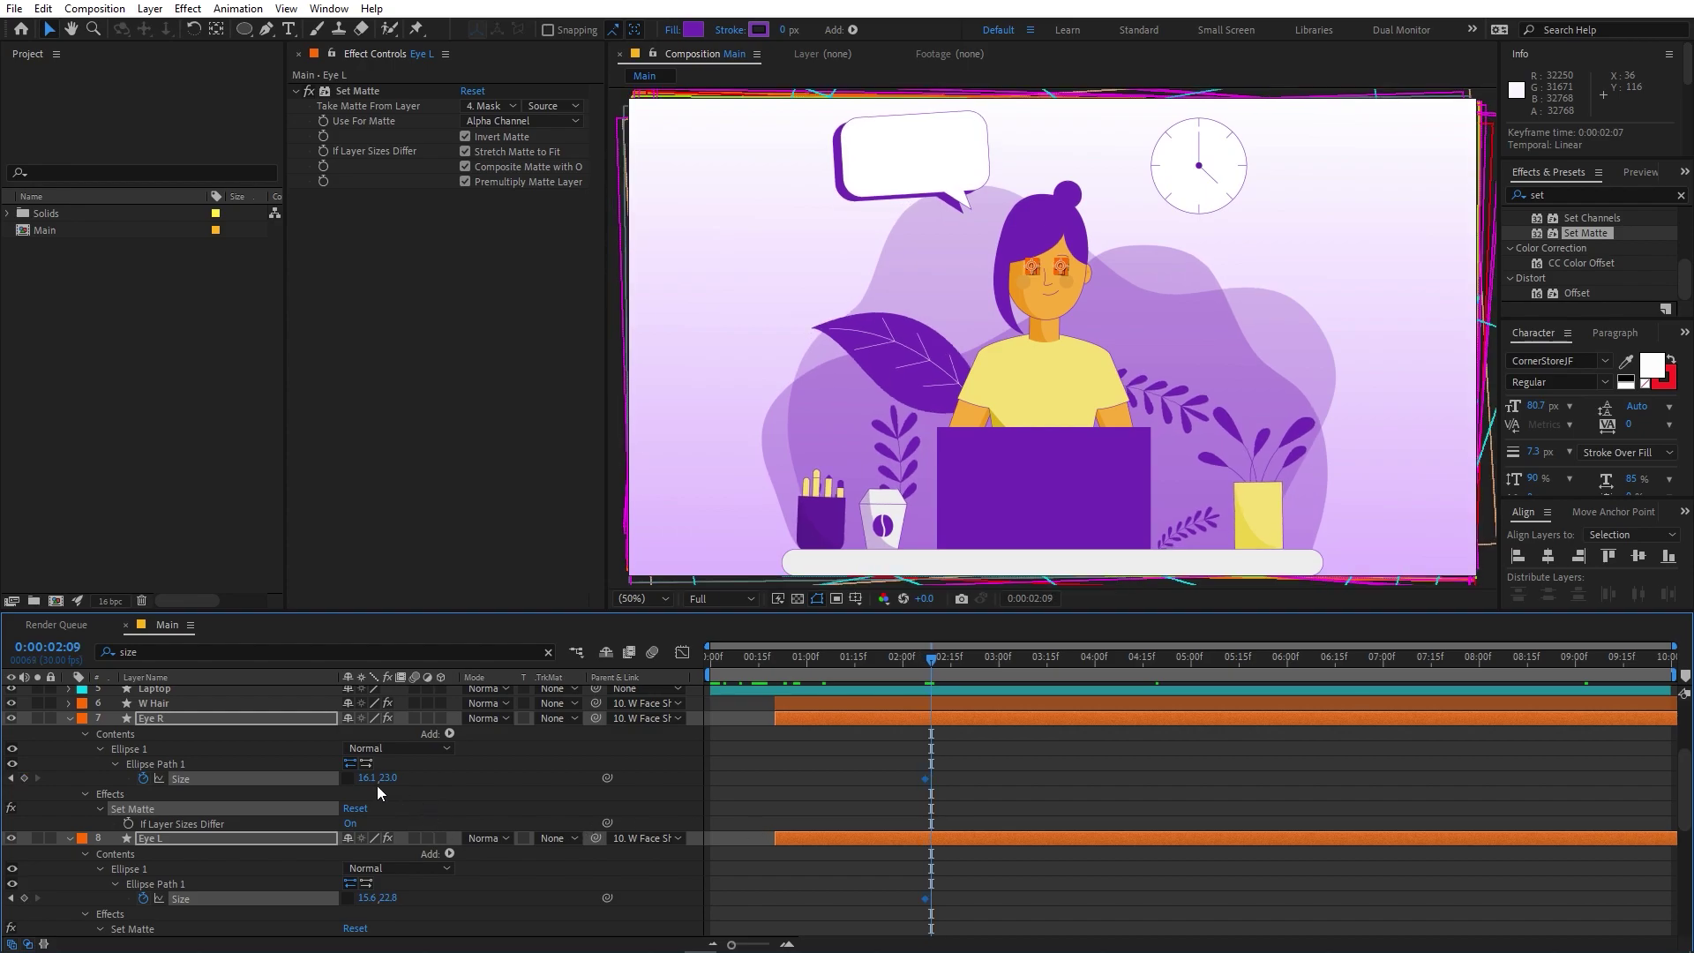
pyautogui.click(388, 778)
pyautogui.press('Return')
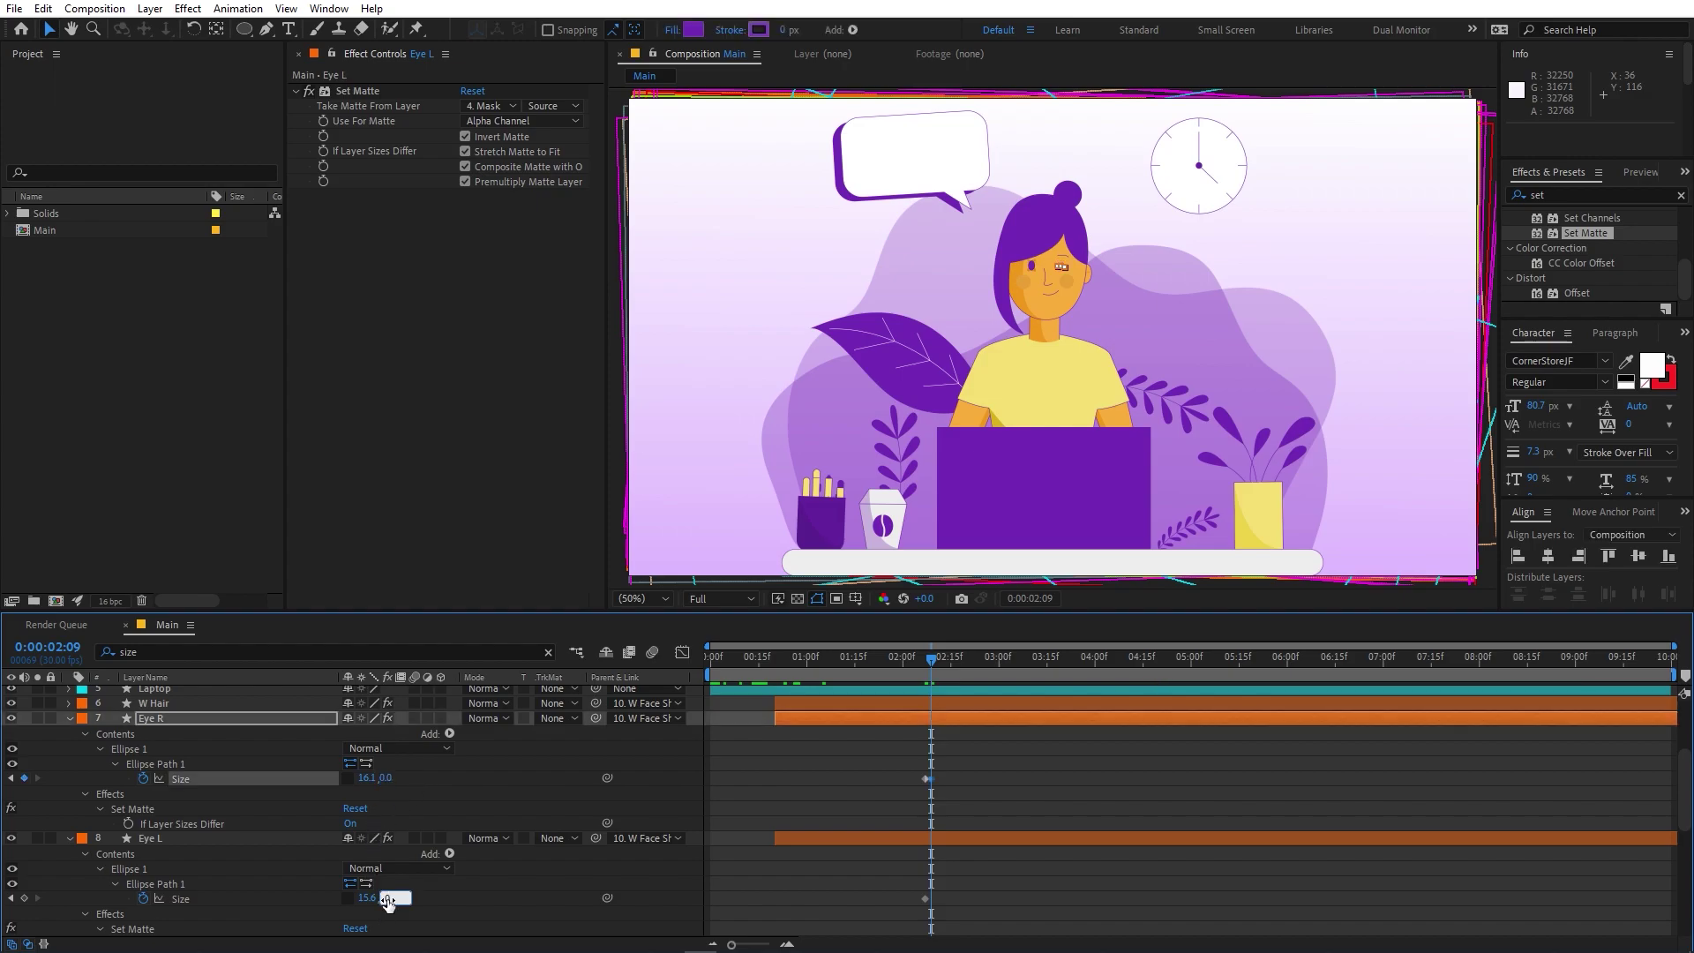
pyautogui.press('Return')
# Reopen both eyes at 0:00:02:11 by copying each one's first Size keyframe there
pyautogui.press('pagedown')
pyautogui.press('pagedown')
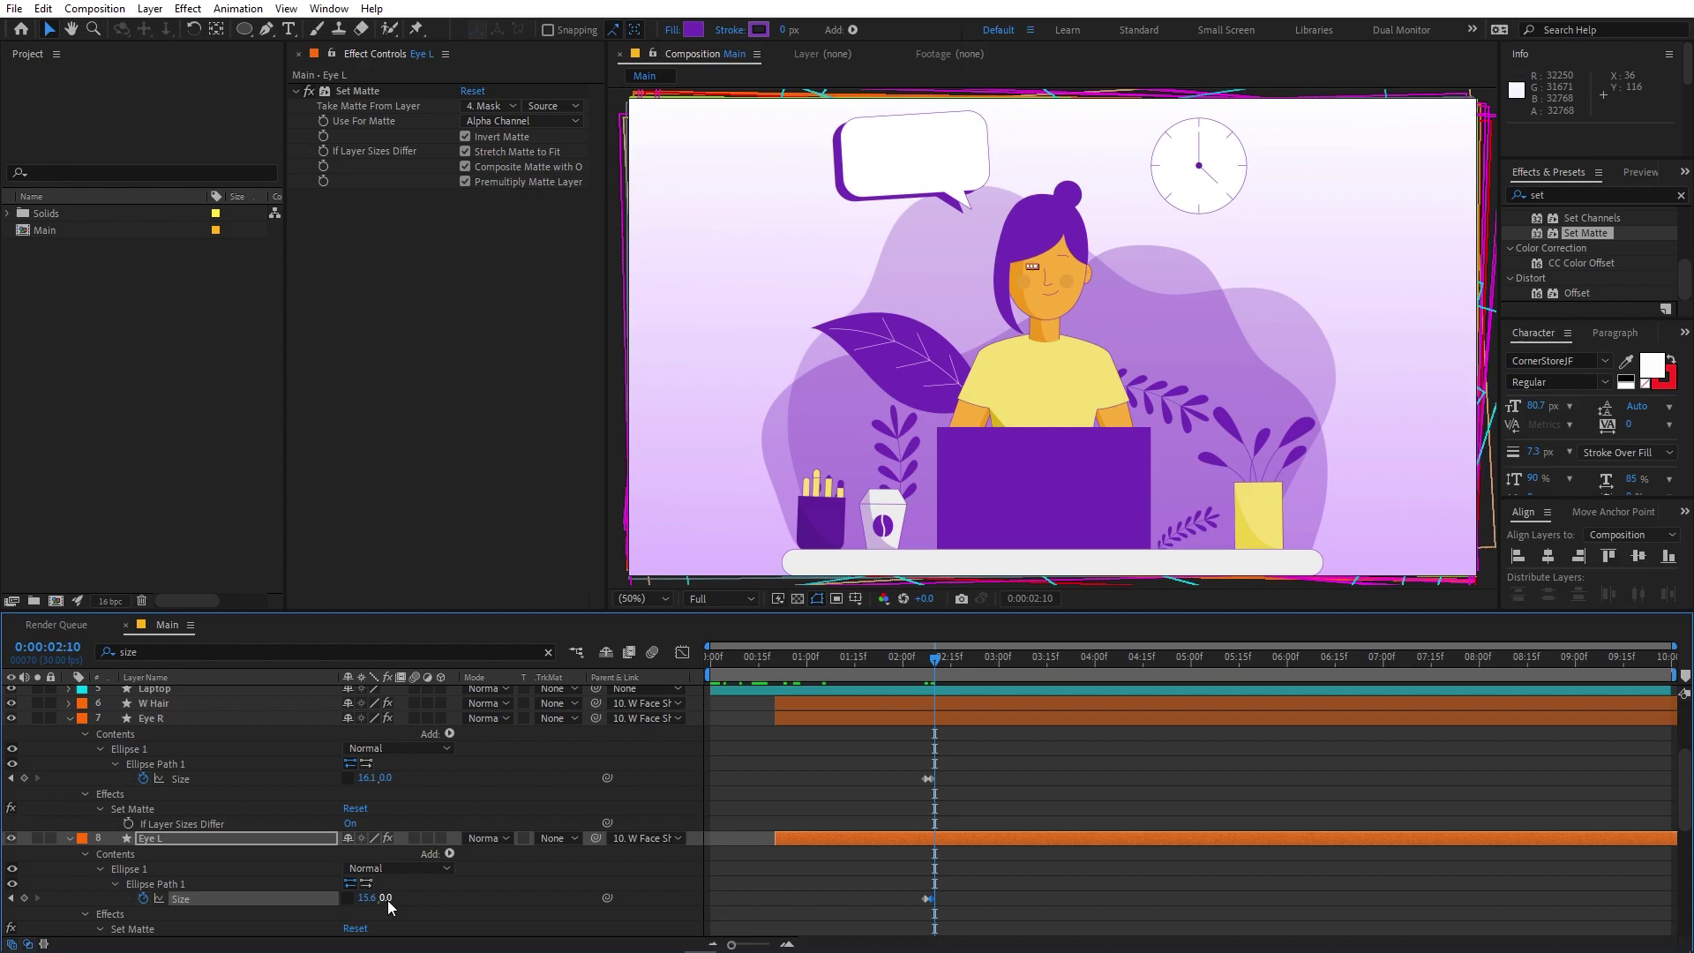
pyautogui.keyDown('alt'); pyautogui.scroll(2, 893, 781); pyautogui.keyUp('alt')
pyautogui.keyDown('alt'); pyautogui.scroll(2, 894, 781); pyautogui.keyUp('alt')
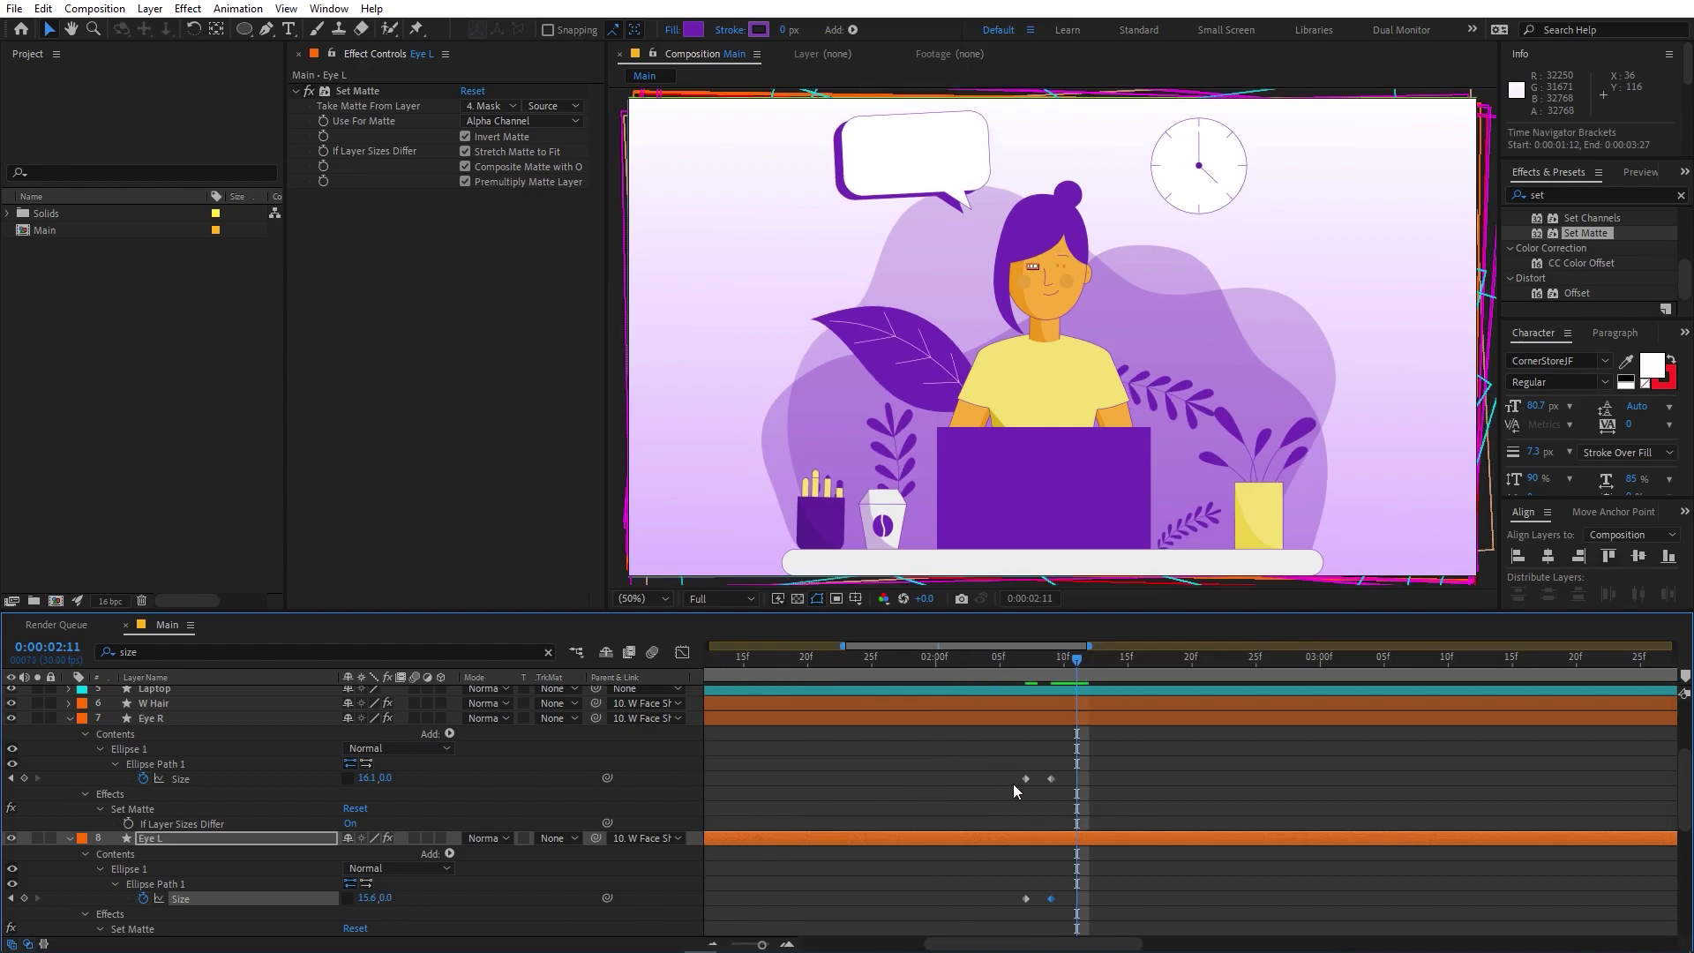
pyautogui.moveTo(1010, 780); pyautogui.dragTo(1032, 793)
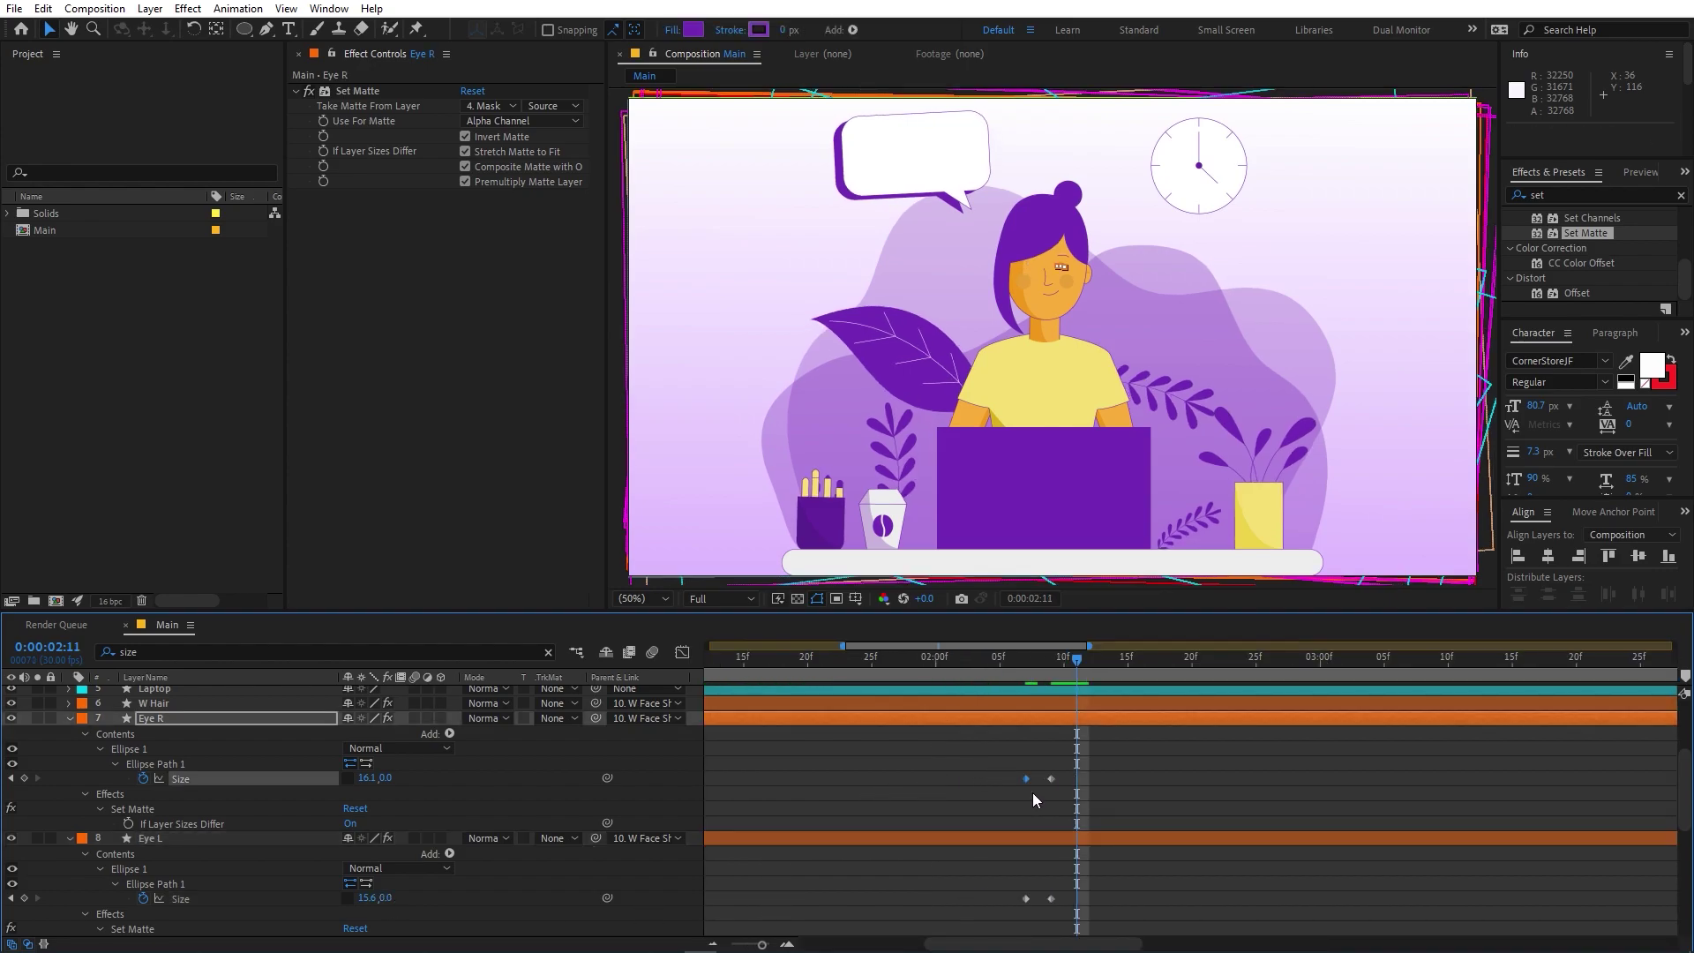
pyautogui.hotkey('ctrl', 'c')
pyautogui.hotkey('ctrl', 'v')
pyautogui.hotkey('ctrl', 'Down')
pyautogui.hotkey('ctrl', 'v')
# Copy the three blink keyframes of Eye R and Eye L to repeat the blink at about 0:00:02:29
pyautogui.keyDown('alt'); pyautogui.scroll(-5, 1117, 771); pyautogui.keyUp('alt')
pyautogui.moveTo(1051, 754); pyautogui.dragTo(952, 780)
pyautogui.moveTo(987, 658); pyautogui.dragTo(1056, 669)
pyautogui.hotkey('ctrl', 'v')
pyautogui.moveTo(1001, 888); pyautogui.dragTo(923, 914)
pyautogui.hotkey('ctrl', 'v')
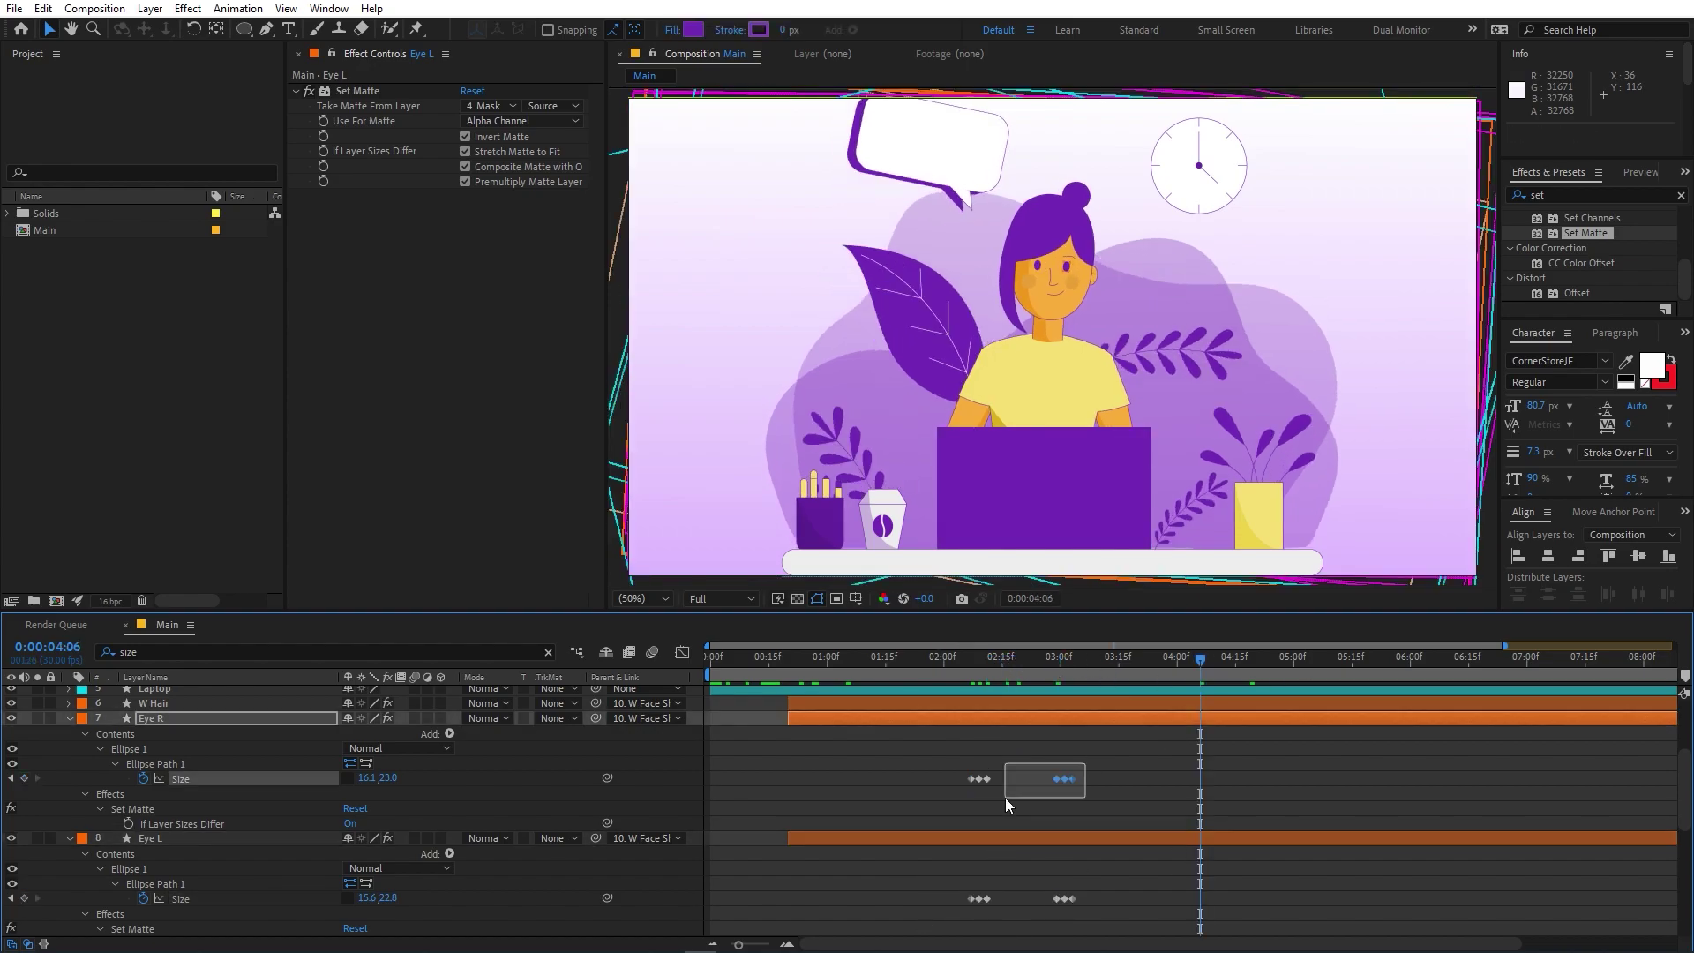
# Paste two more blinks on both eyes, starting at 0:00:04:06 and about 0:00:05:12, and preview
pyautogui.moveTo(1057, 657); pyautogui.dragTo(1216, 678)
pyautogui.hotkey('ctrl', 'v')
pyautogui.hotkey('ctrl', 'v')
pyautogui.hotkey('ctrl', 'Down')
pyautogui.hotkey('ctrl', 'v')
pyautogui.press('Home')
pyautogui.press('space')
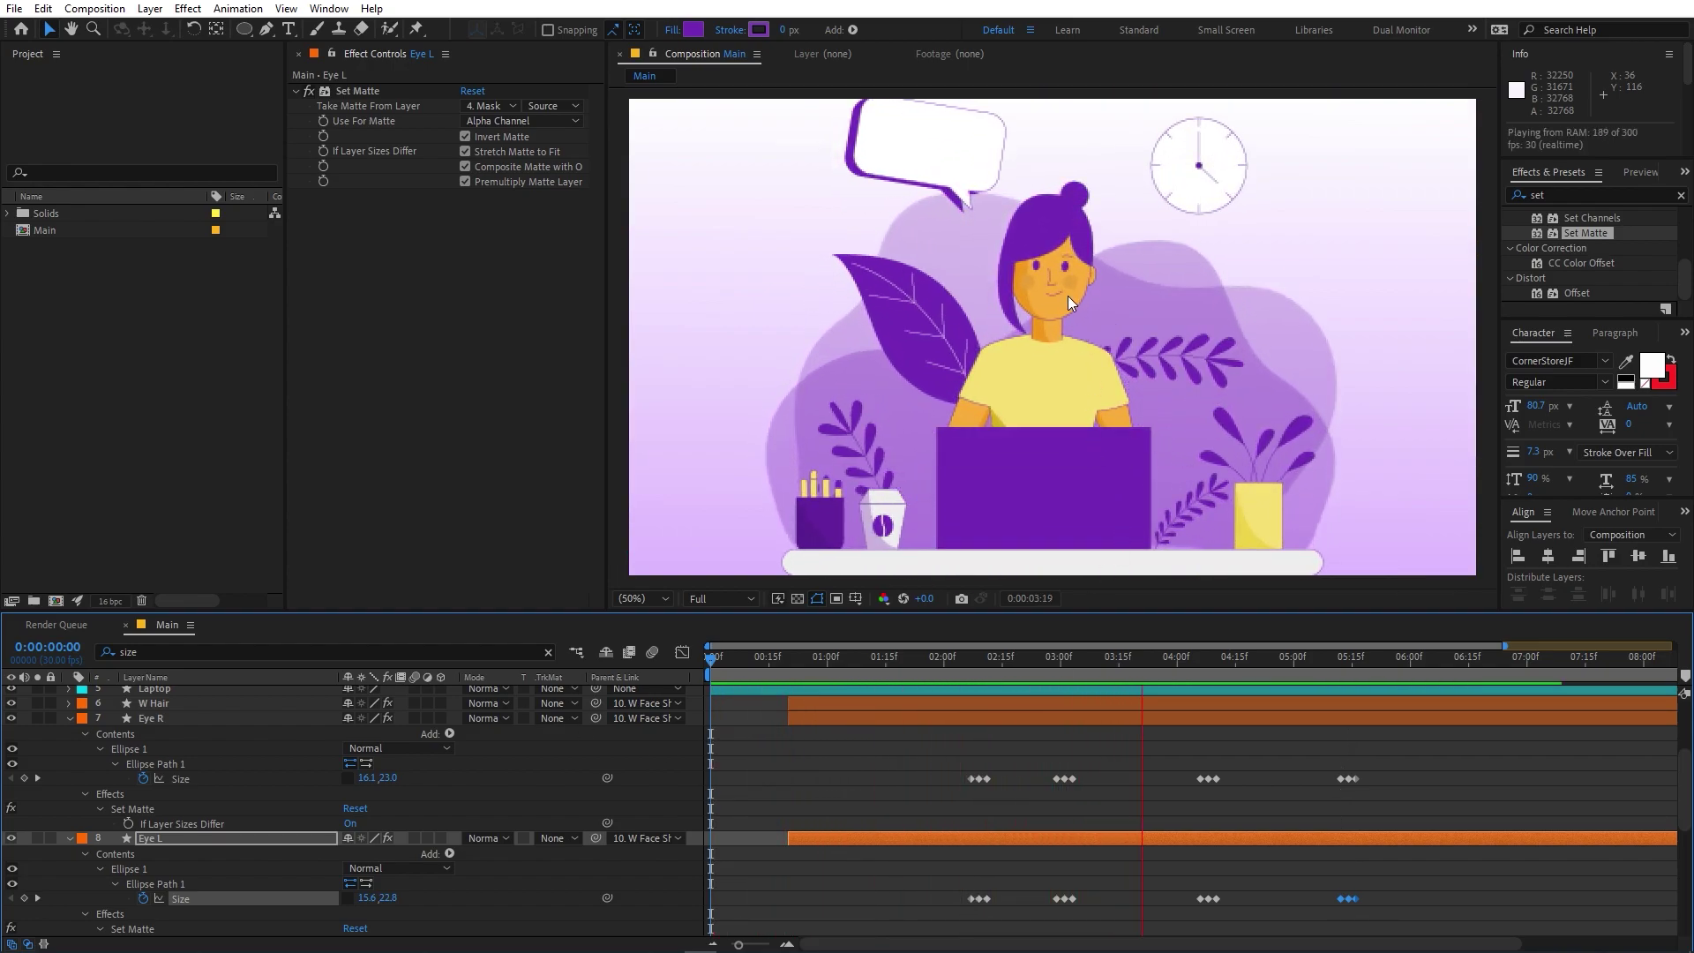
# Shift all blink keyframes on both eyes earlier so the first blink starts at about 0:00:01:10, and preview
pyautogui.moveTo(1424, 760); pyautogui.dragTo(858, 902)
pyautogui.click(1010, 658)
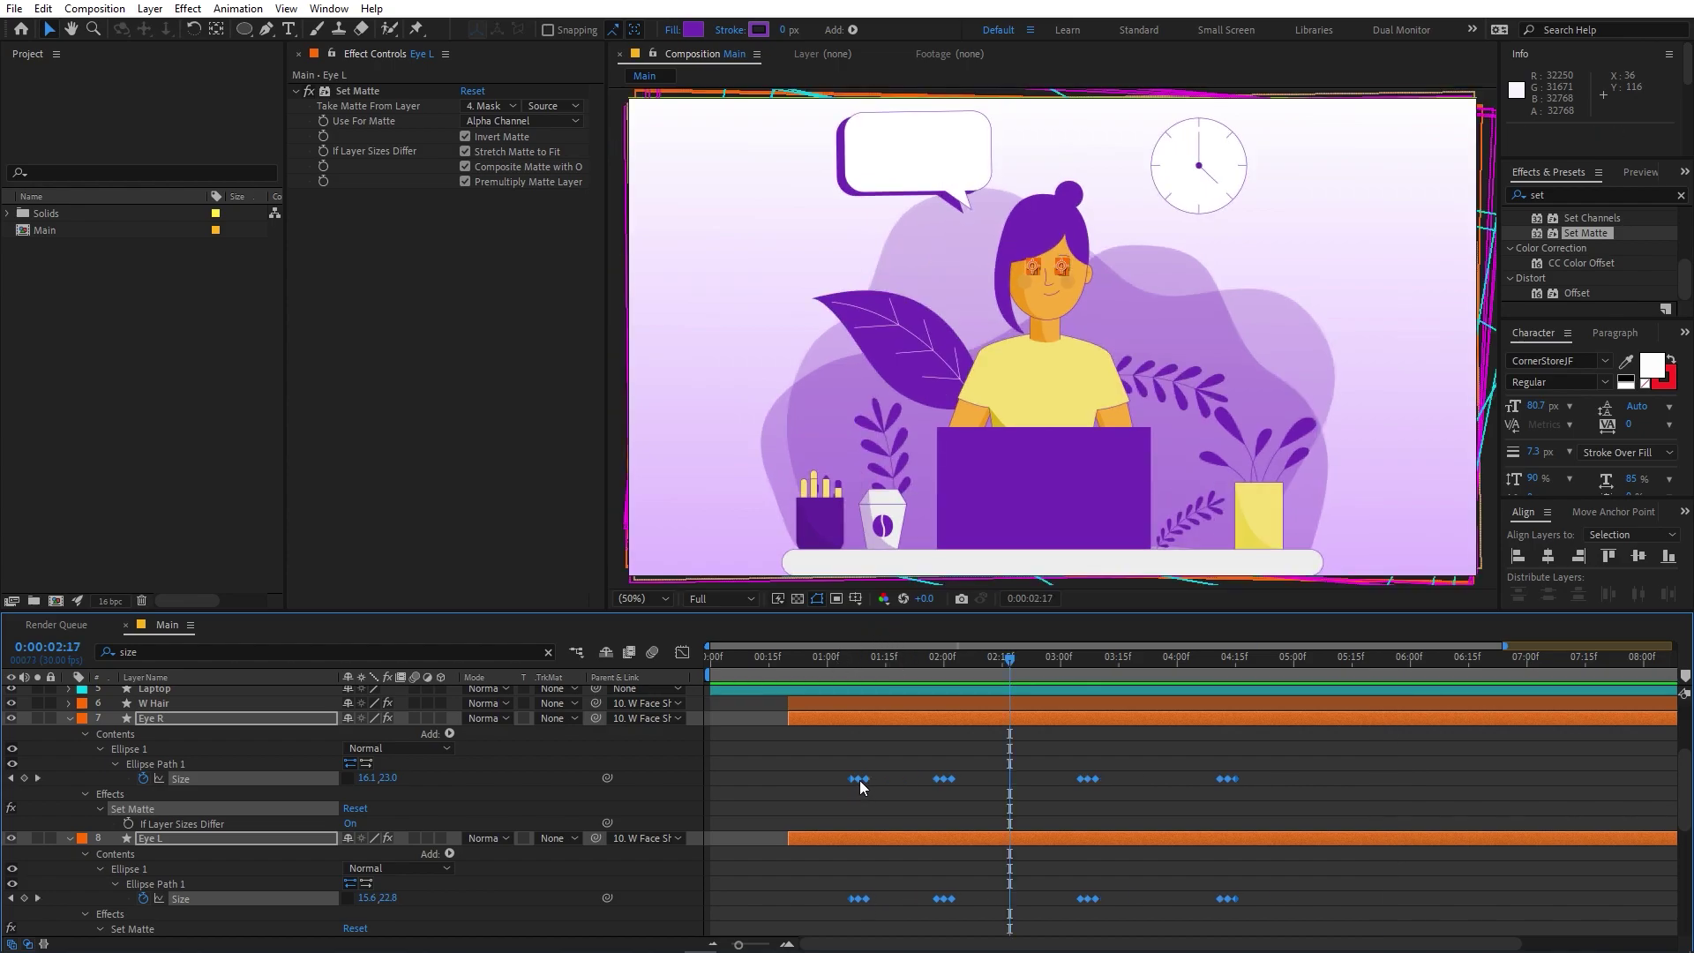
pyautogui.moveTo(865, 780); pyautogui.dragTo(876, 780)
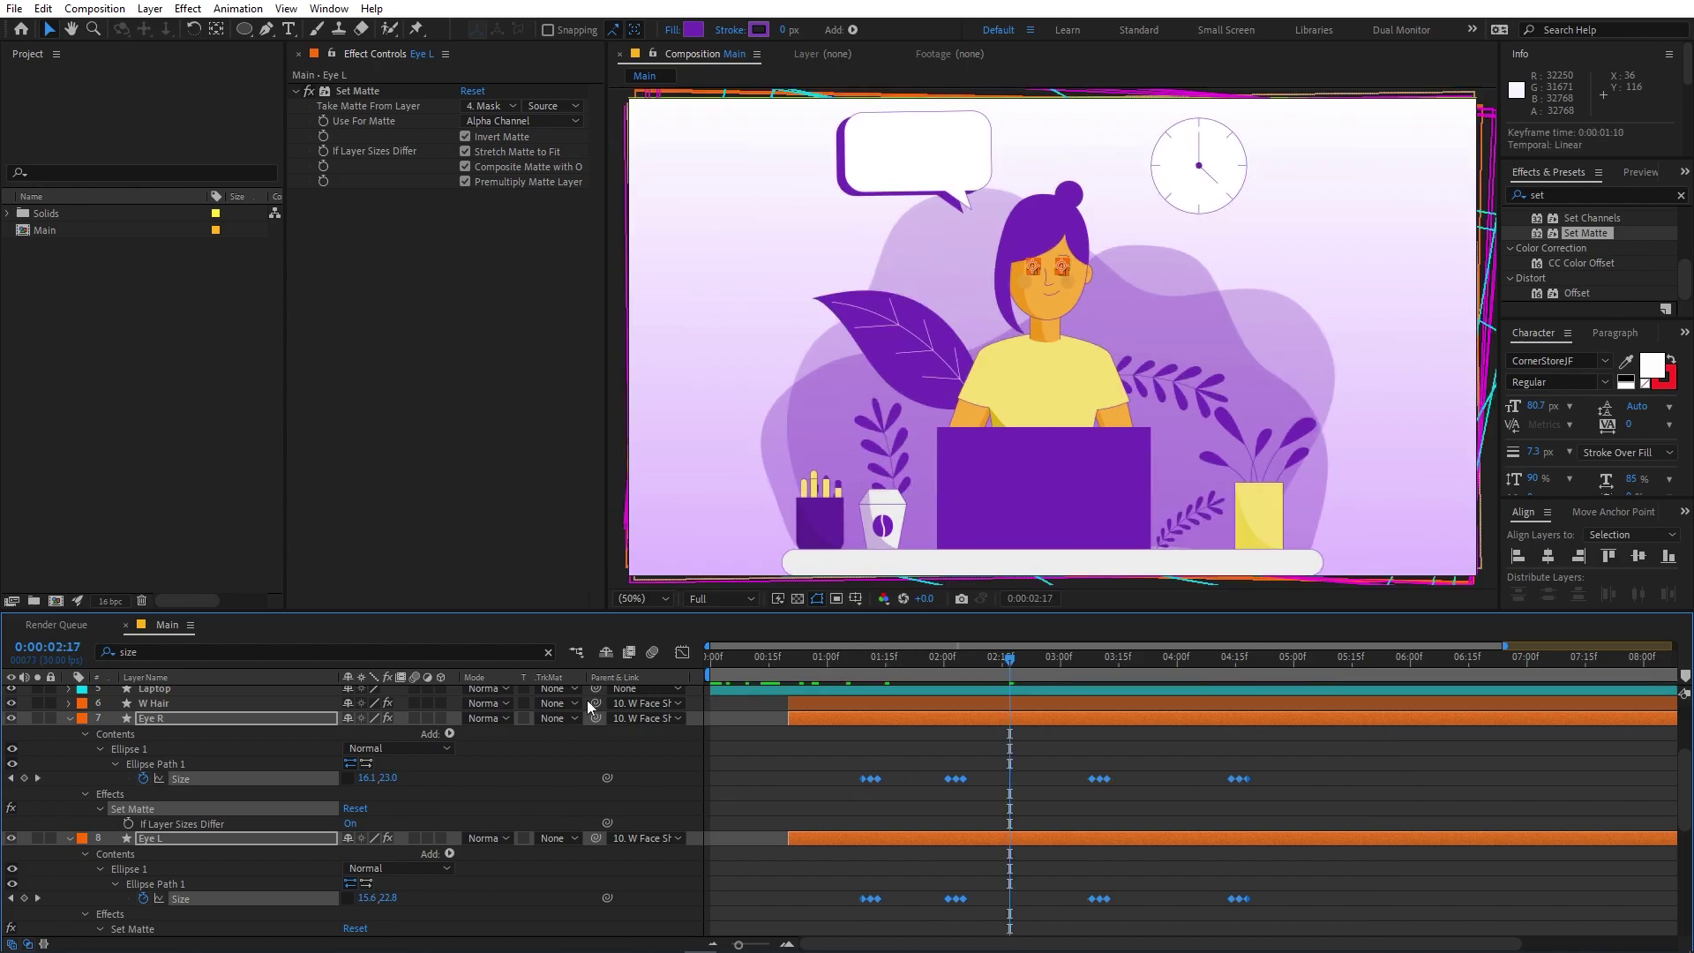
pyautogui.press('space')
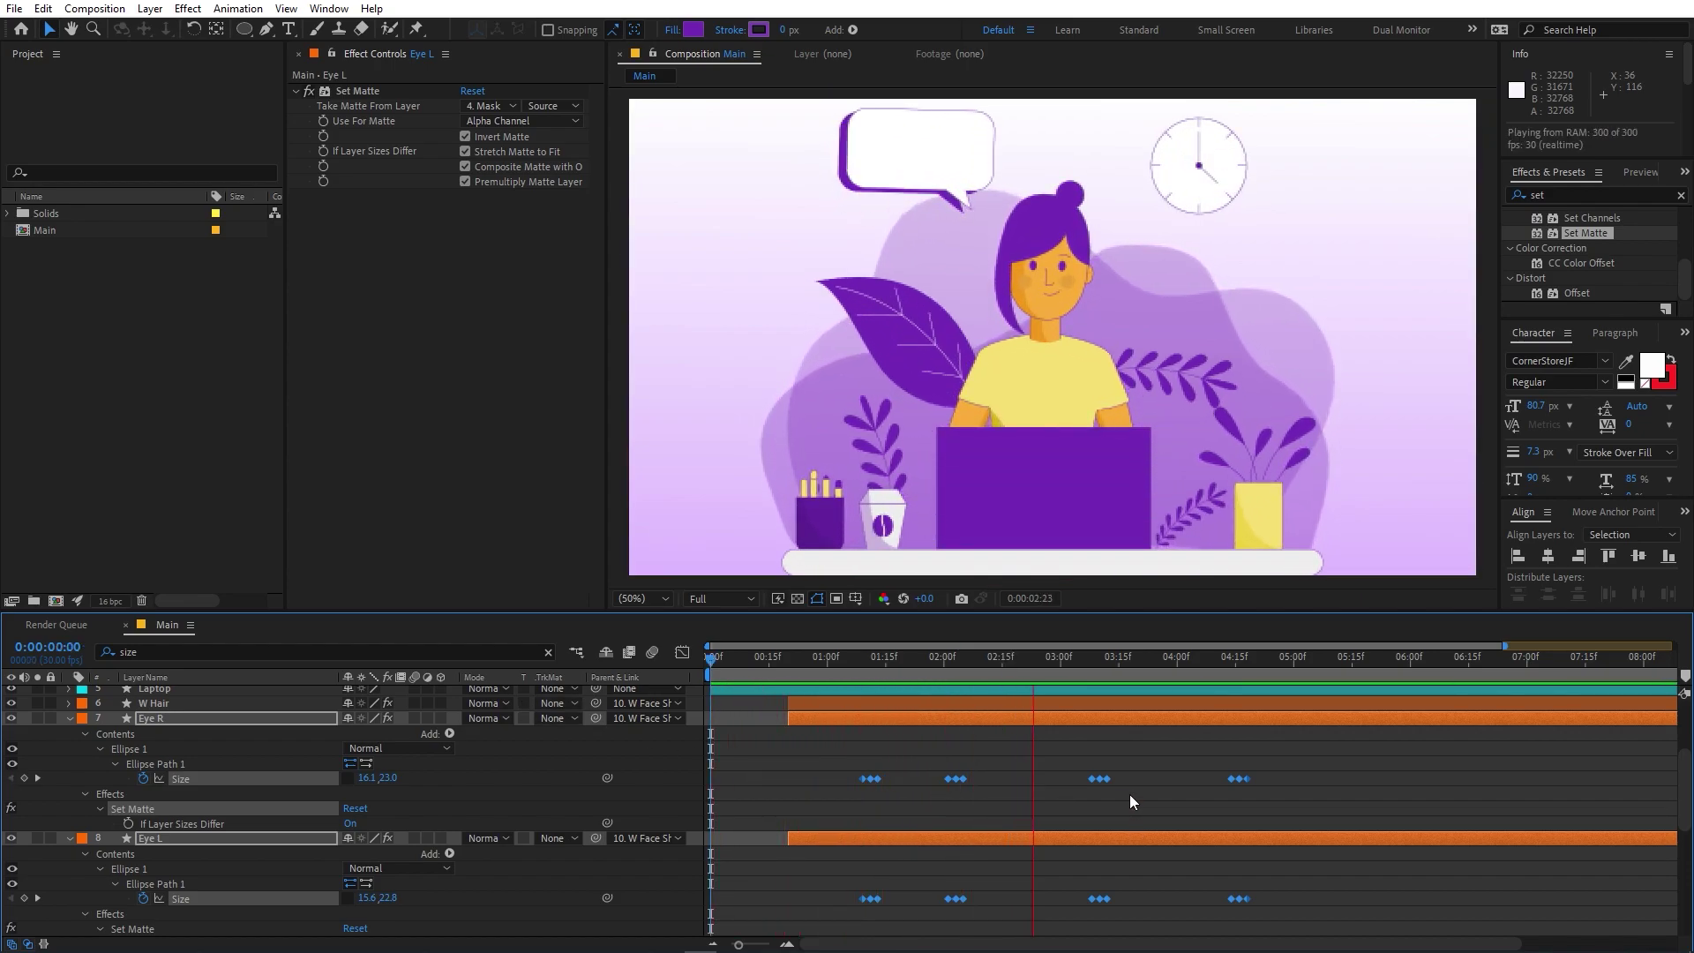
pyautogui.press('space')
pyautogui.press('space')
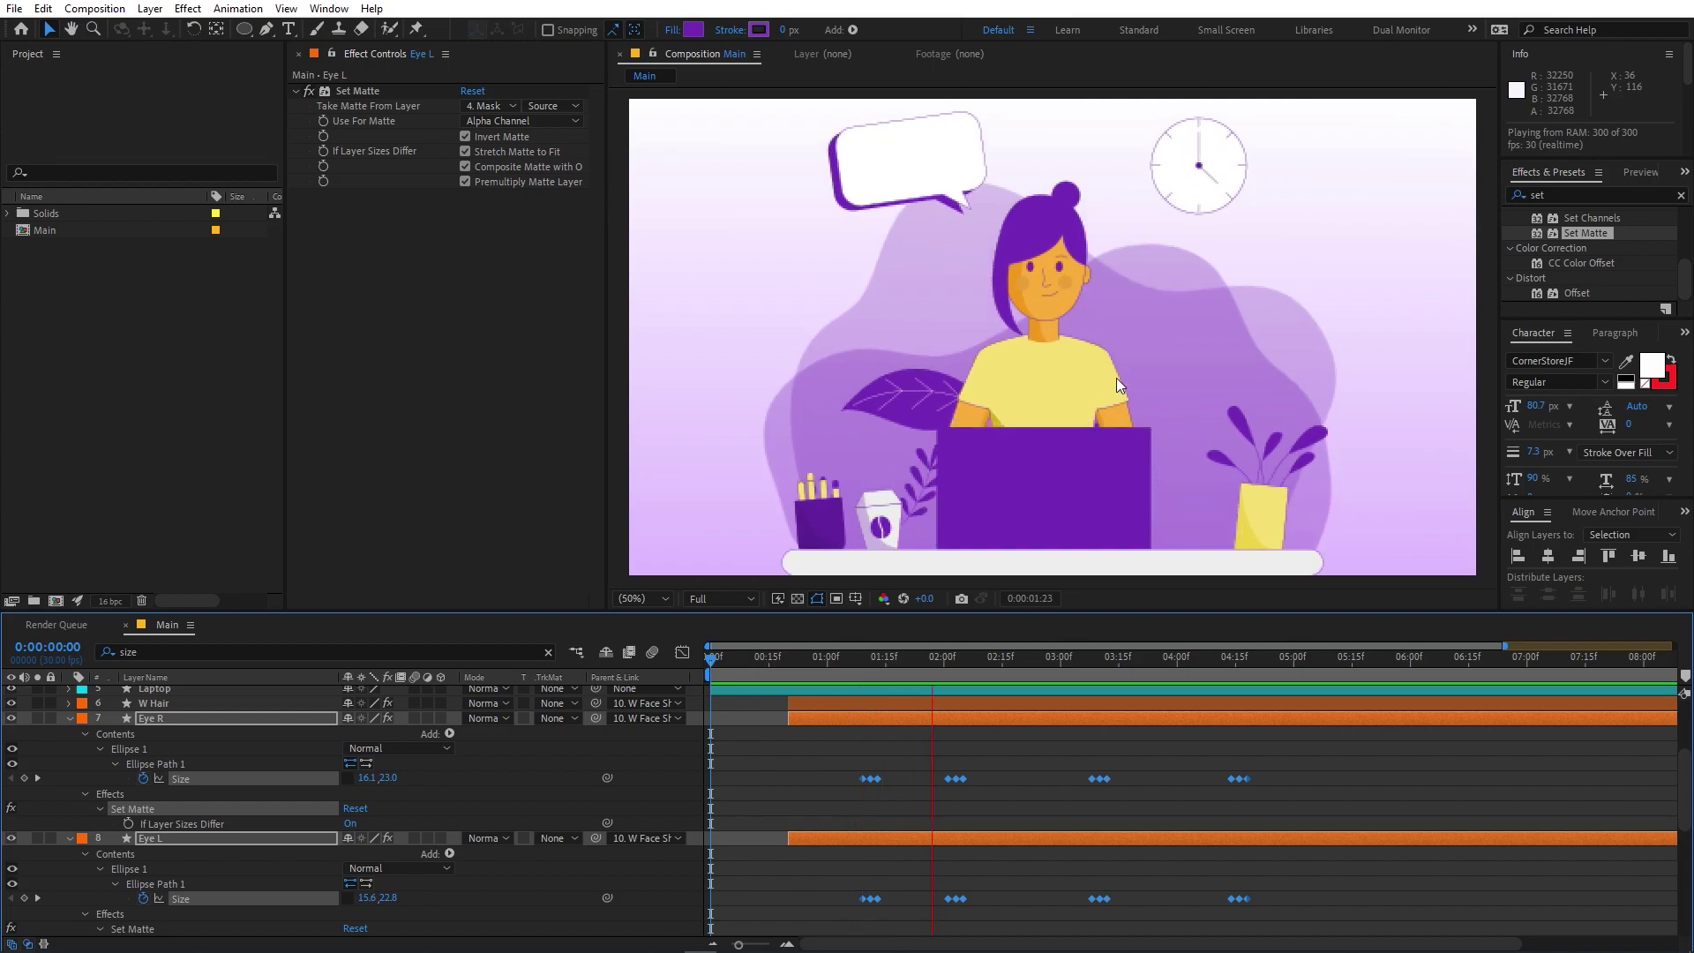